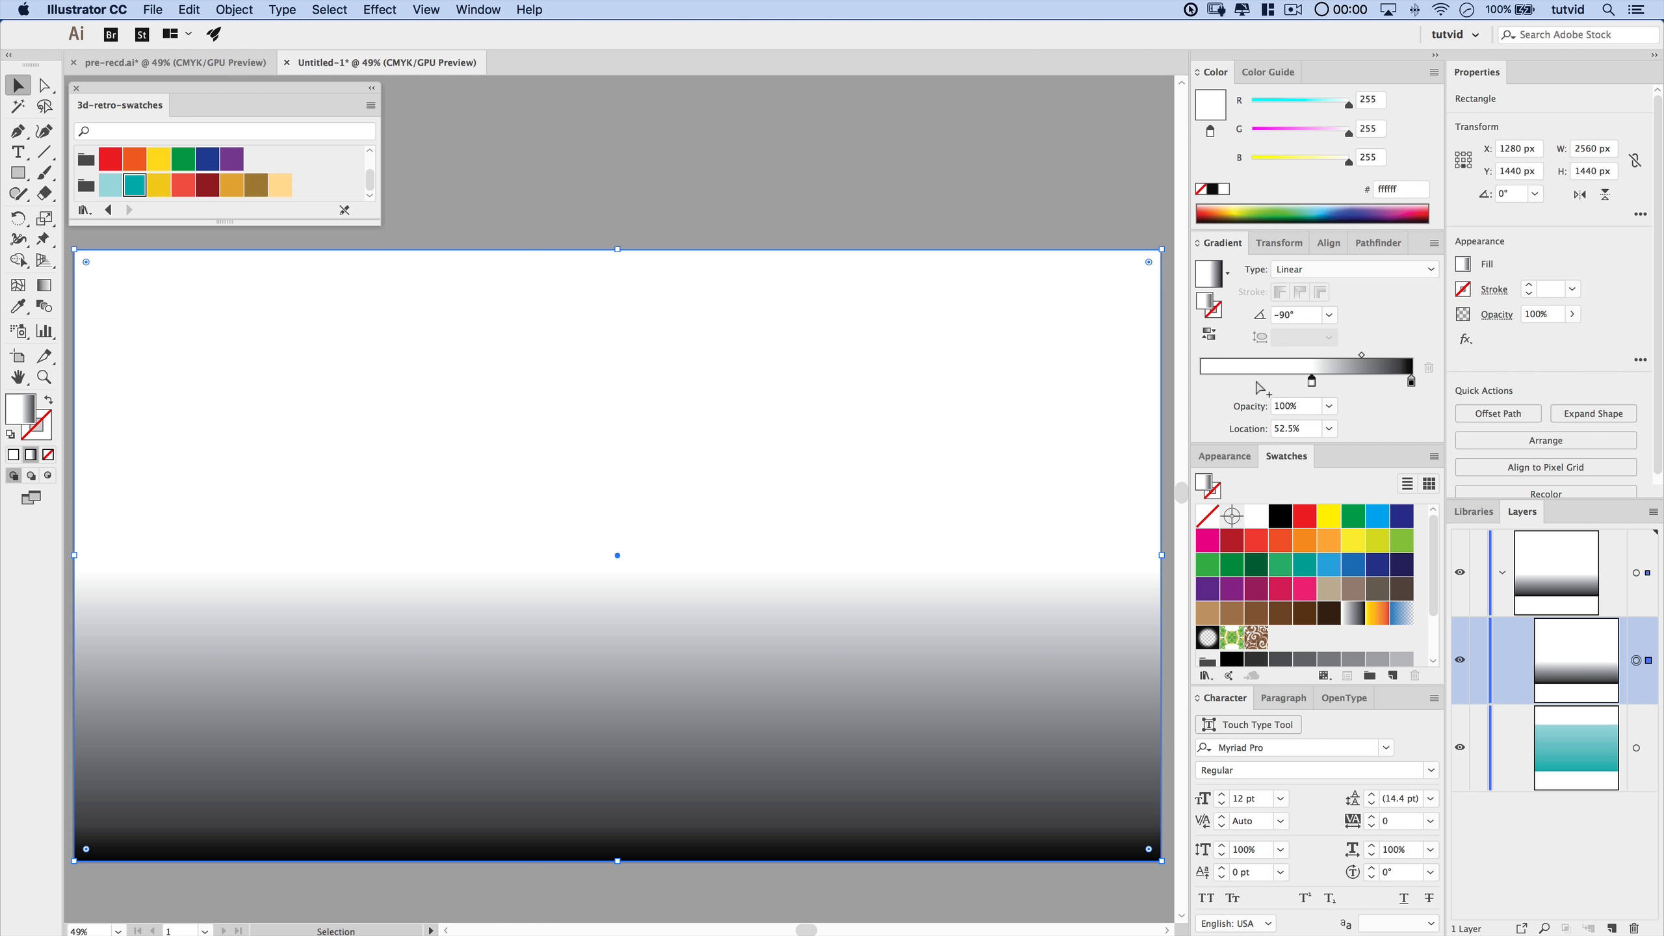
# - Add a black stop at the start of the rectangle's gradient and shift the midpoints to 34.18% and 72.54%
pyautogui.click(1218, 382)
pyautogui.doubleClick(1201, 382)
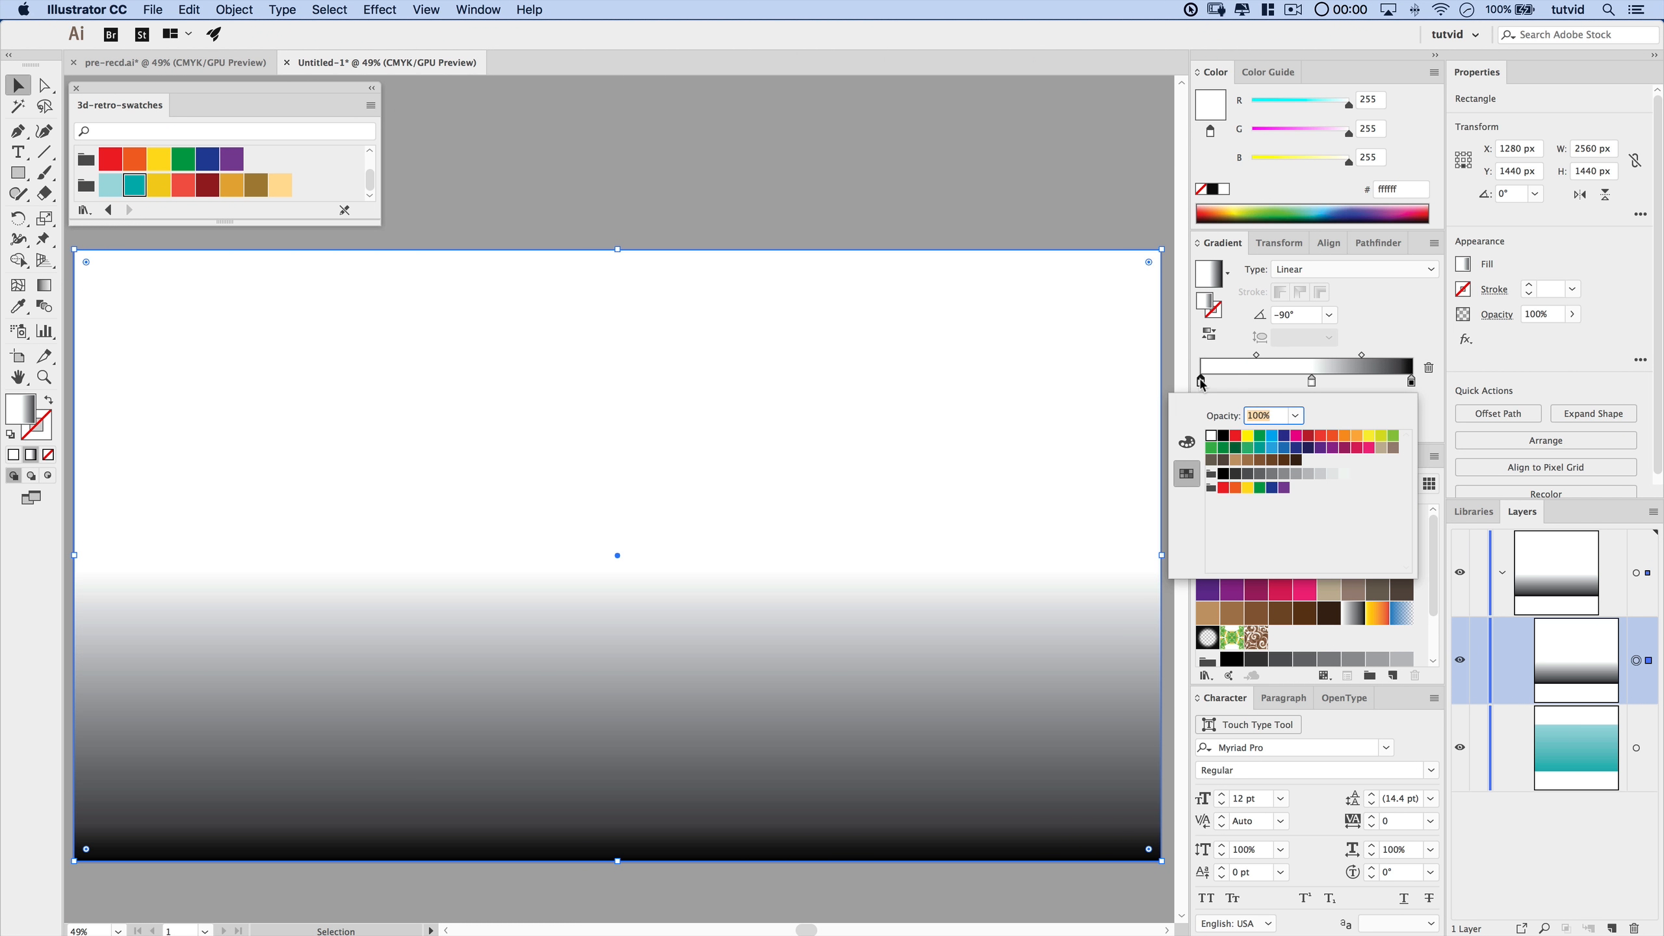
pyautogui.click(1231, 439)
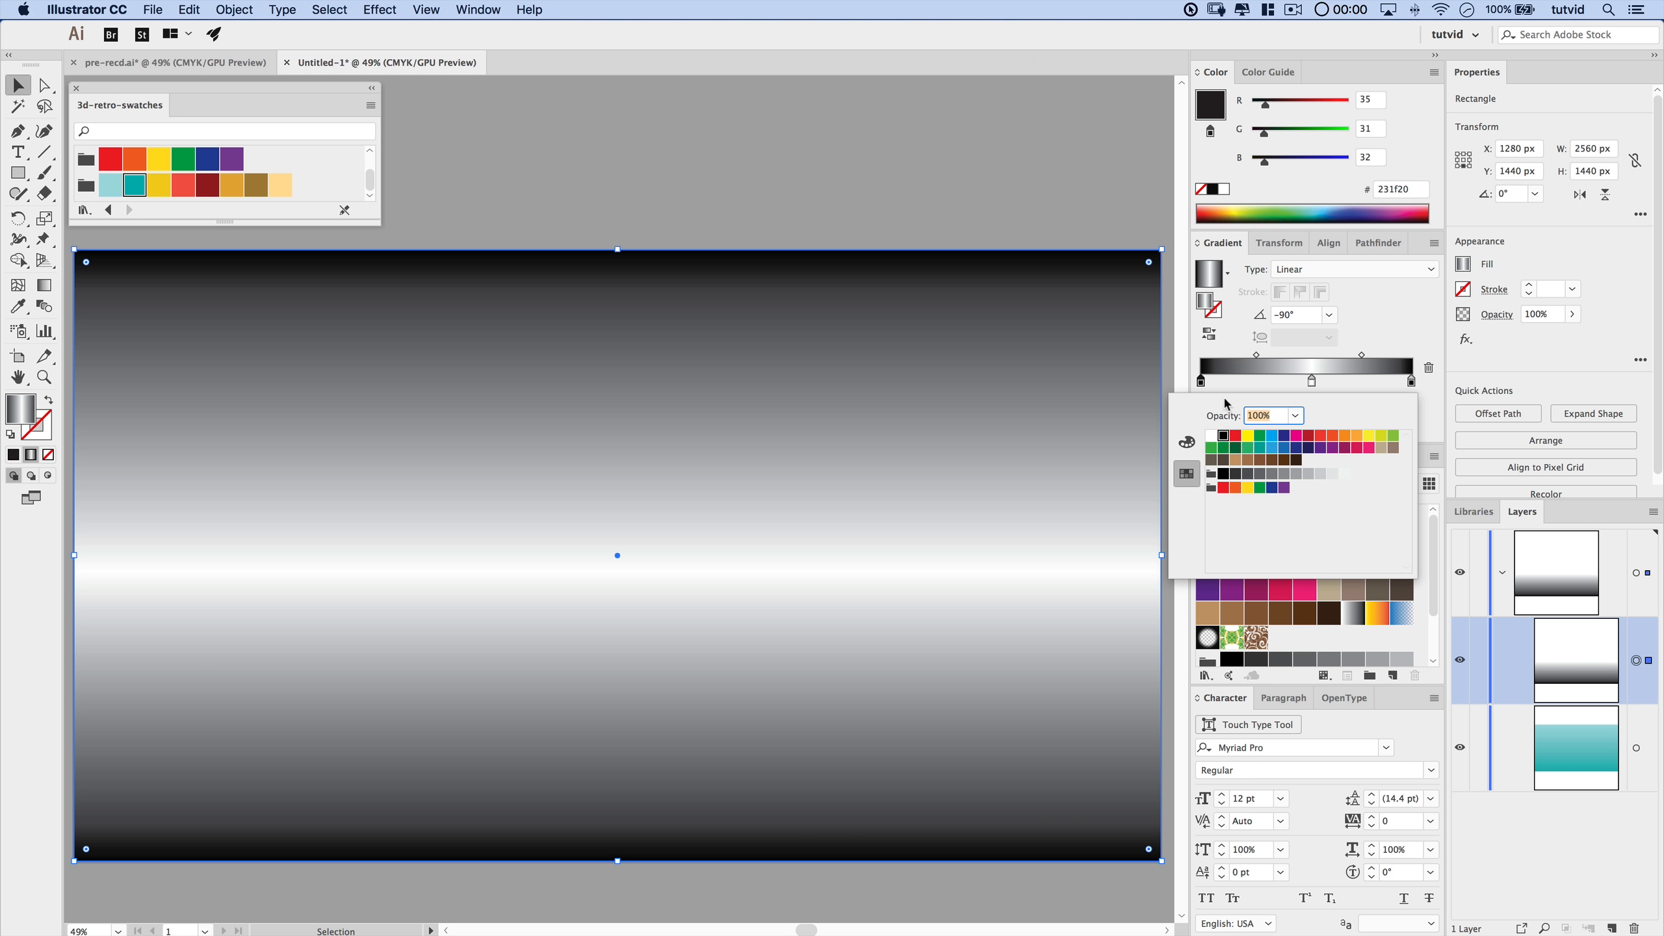
pyautogui.moveTo(1255, 355); pyautogui.dragTo(1238, 355)
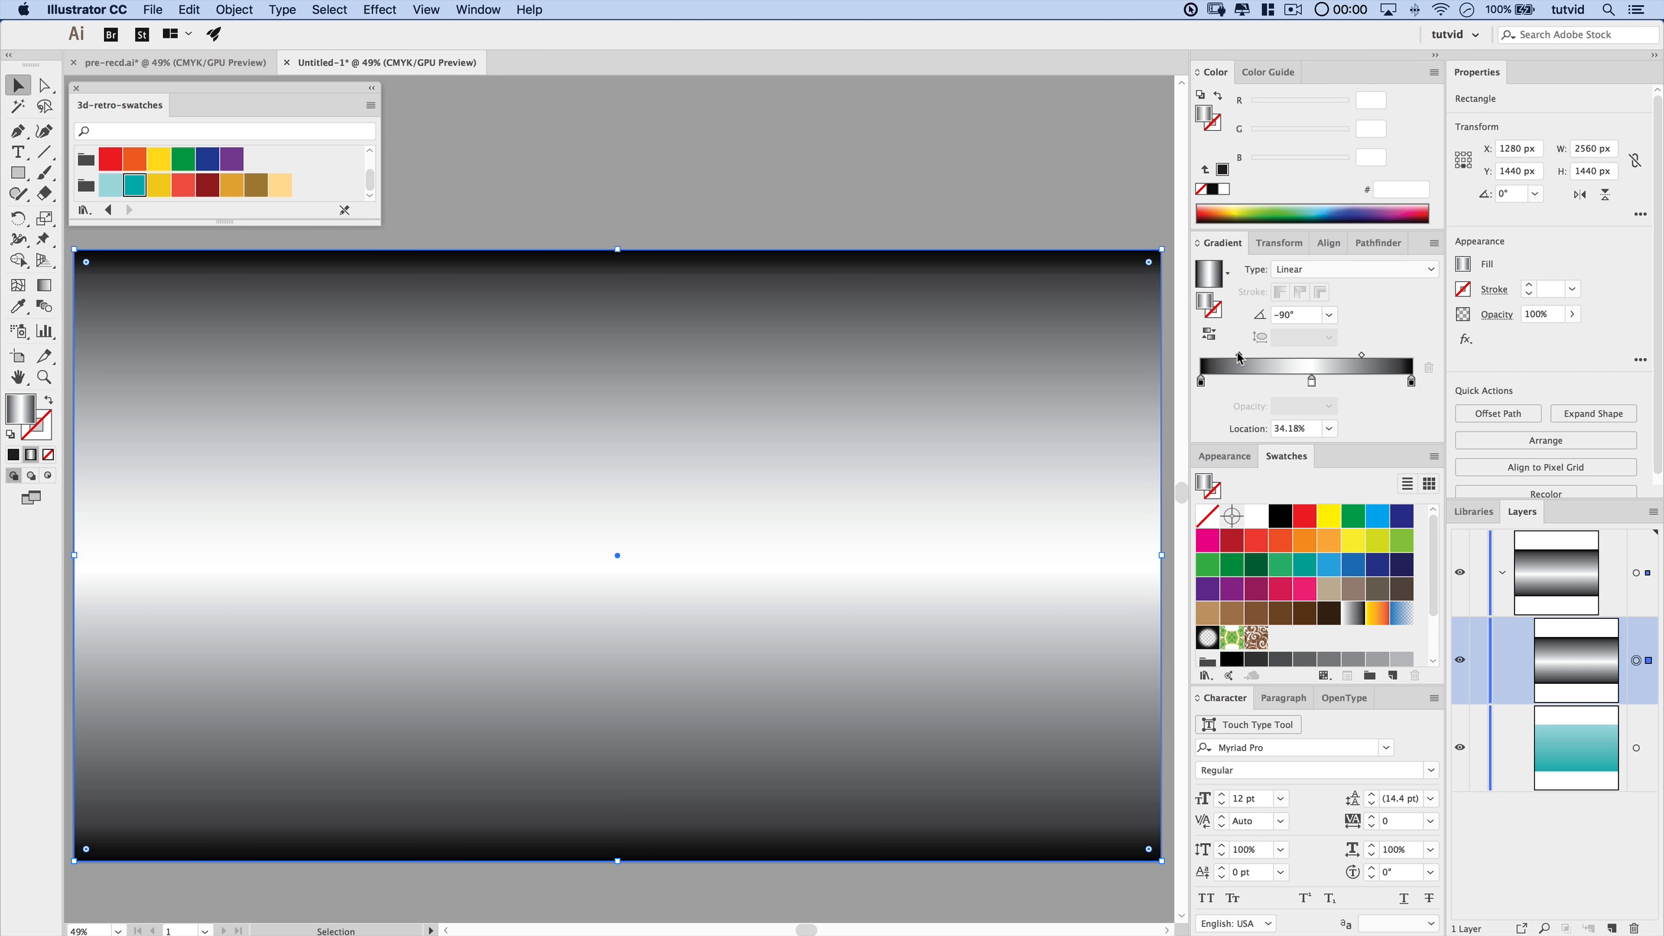
pyautogui.moveTo(1360, 355); pyautogui.dragTo(1384, 355)
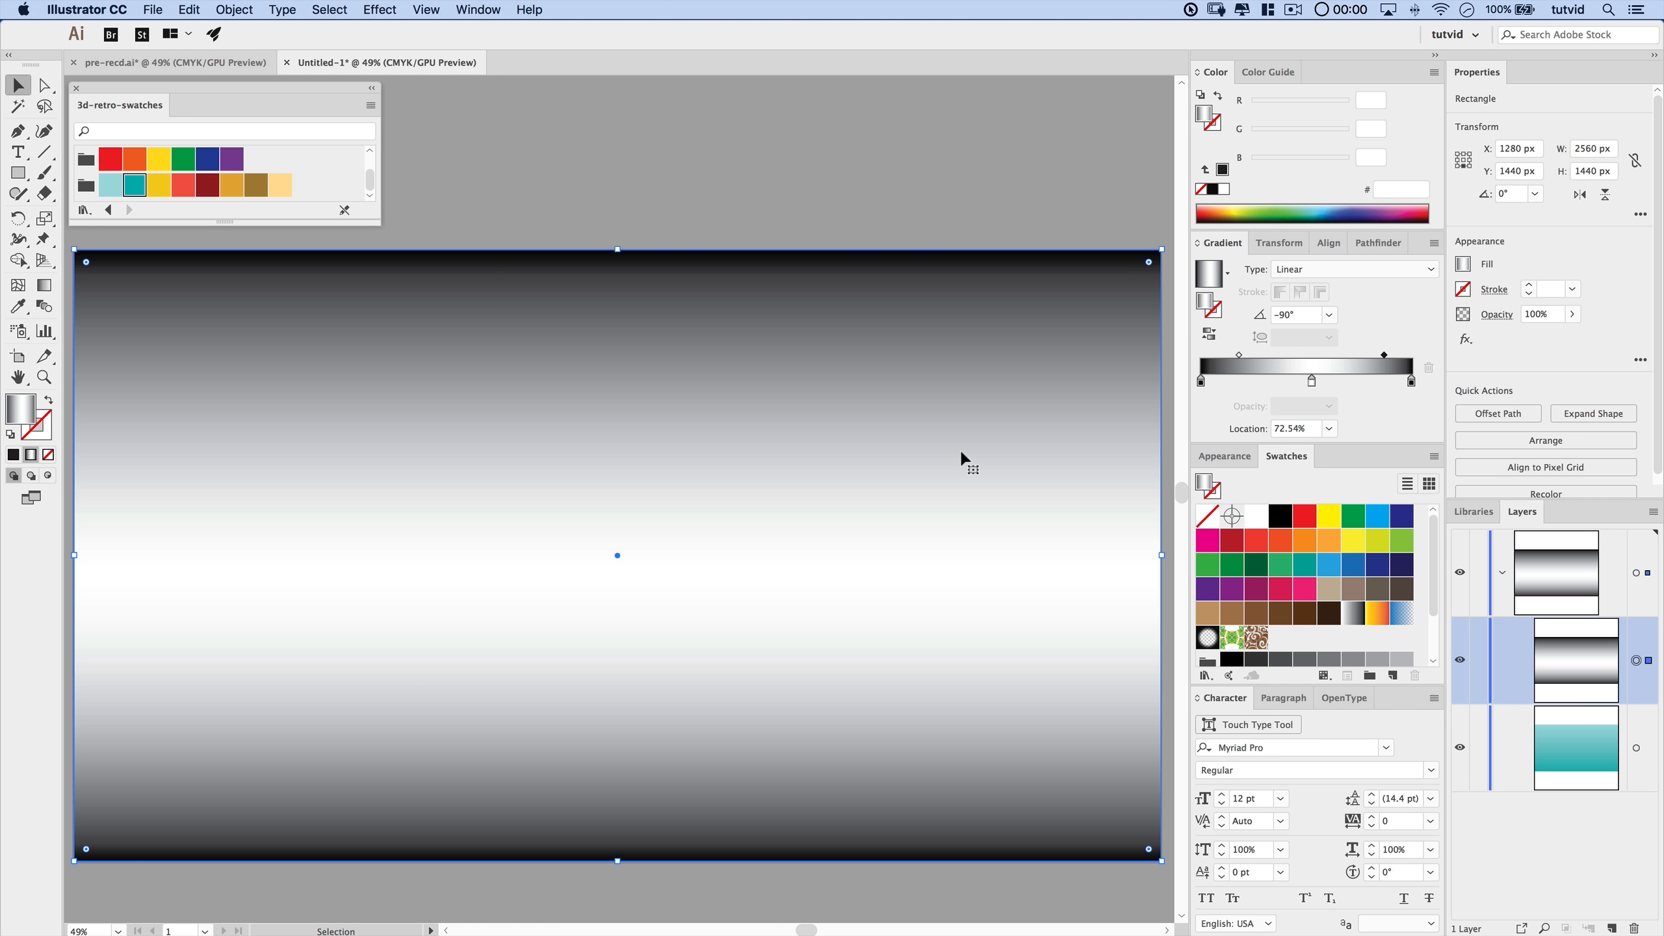
# - Apply a Grain texture effect to the gradient rectangle with intensity 25 and the Stippled grain type
pyautogui.click(381, 9)
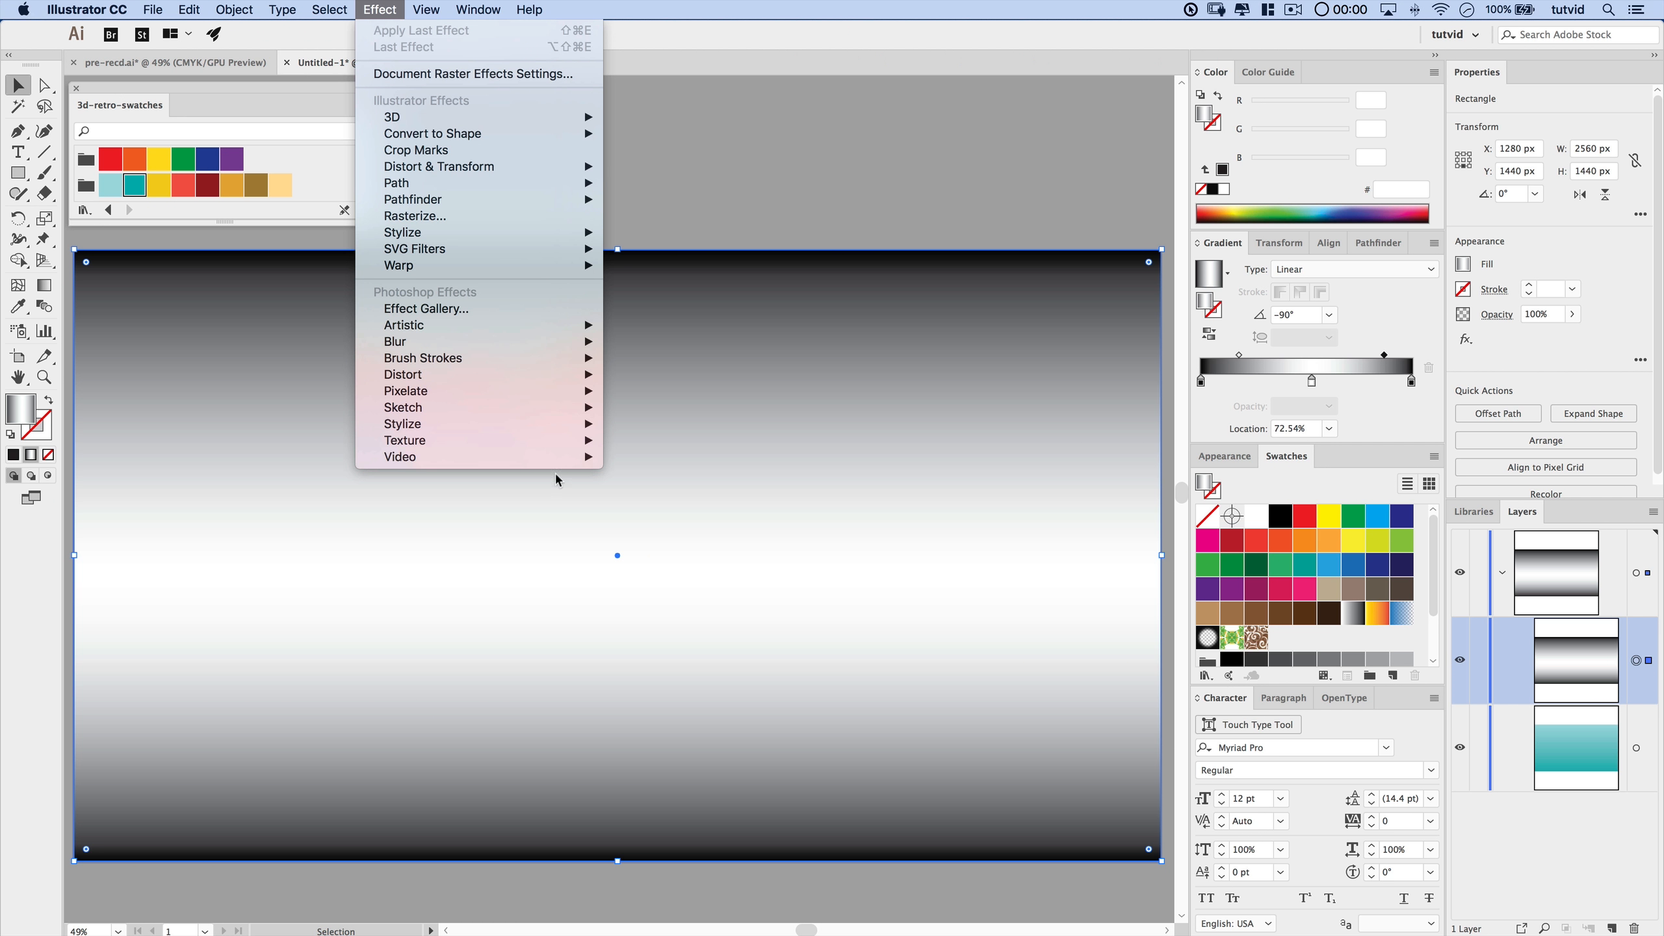
pyautogui.moveTo(557, 439)
pyautogui.click(648, 457)
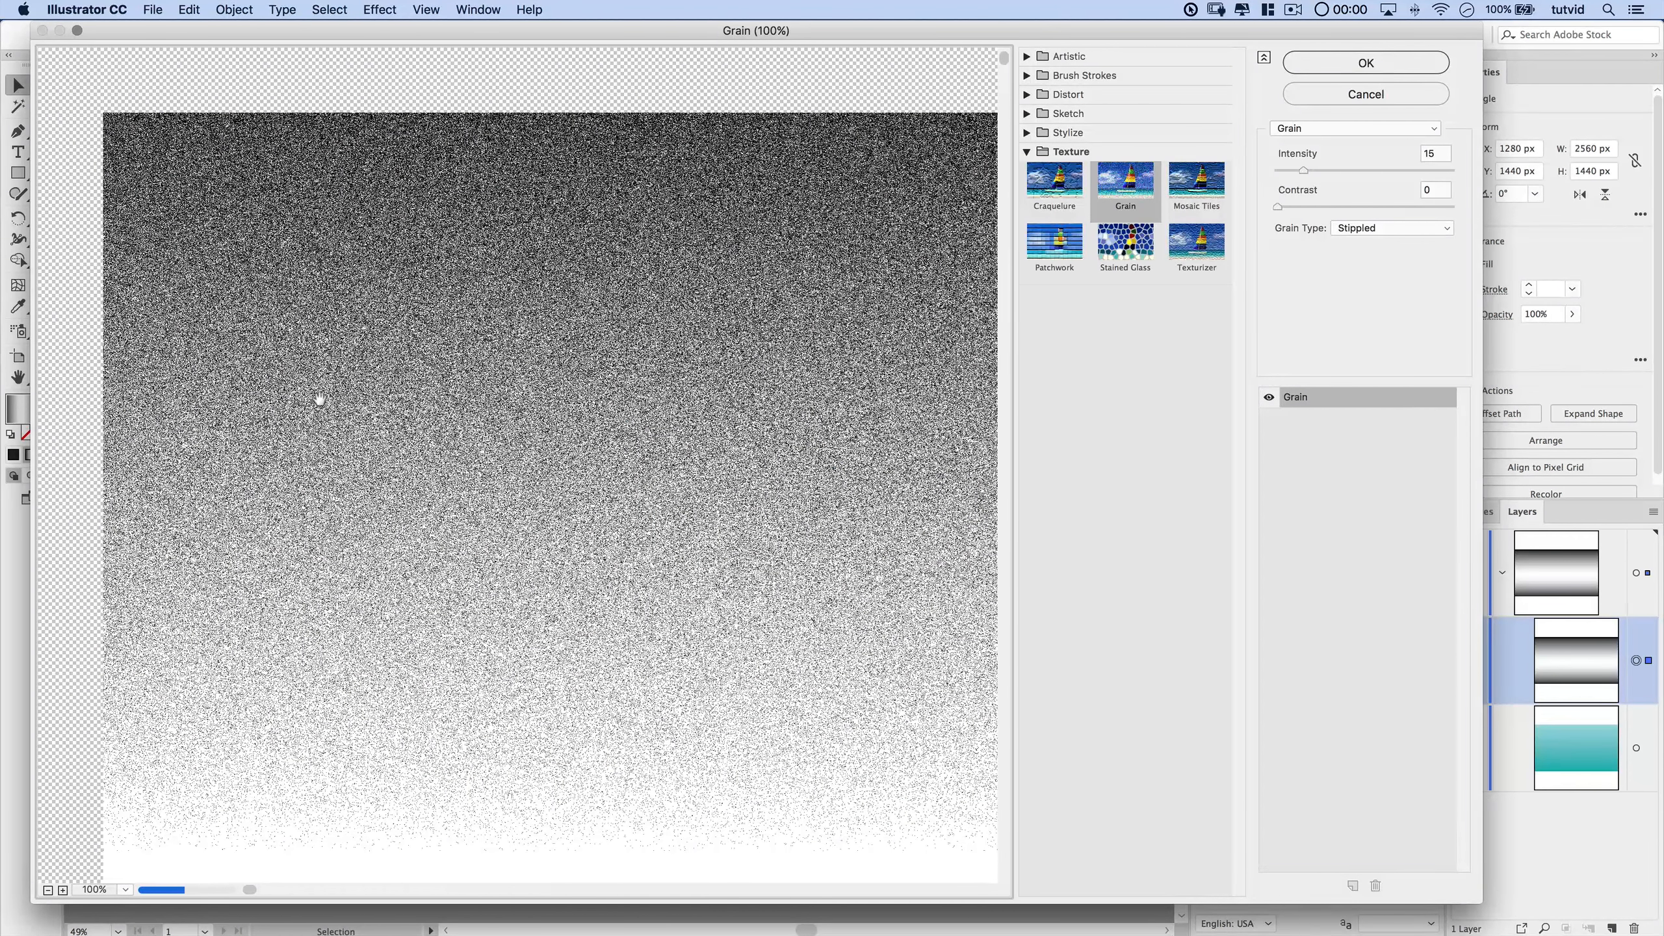
pyautogui.click(49, 890)
pyautogui.click(49, 891)
pyautogui.click(48, 890)
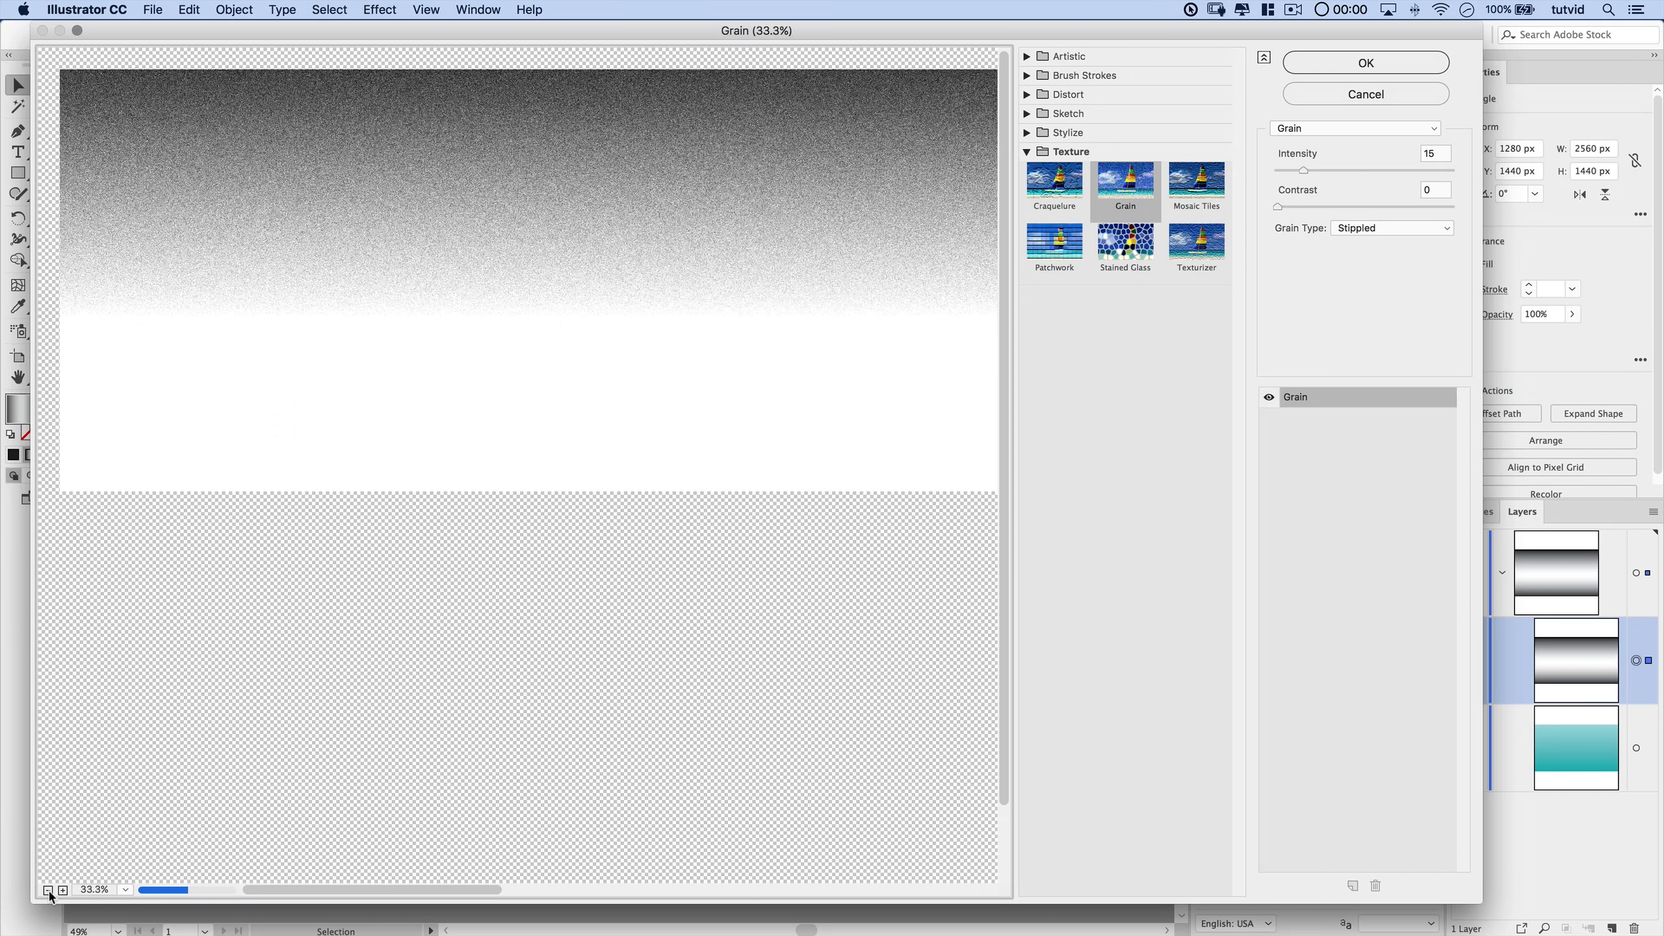
pyautogui.click(48, 890)
pyautogui.click(49, 891)
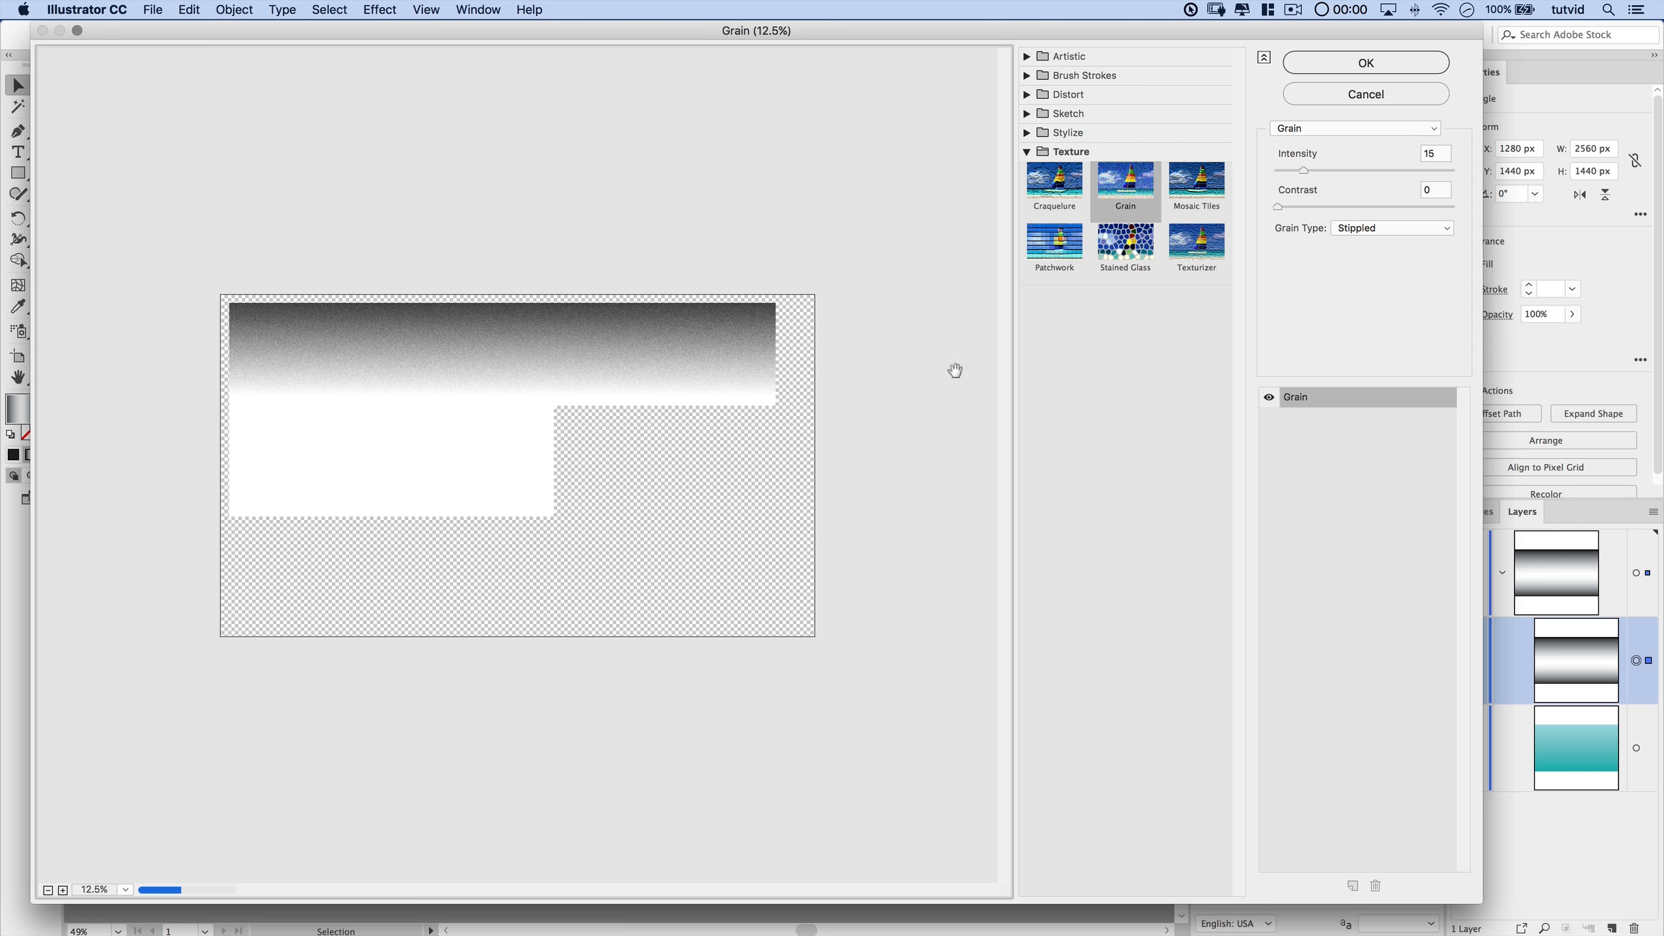
pyautogui.doubleClick(1435, 155)
pyautogui.write('25')
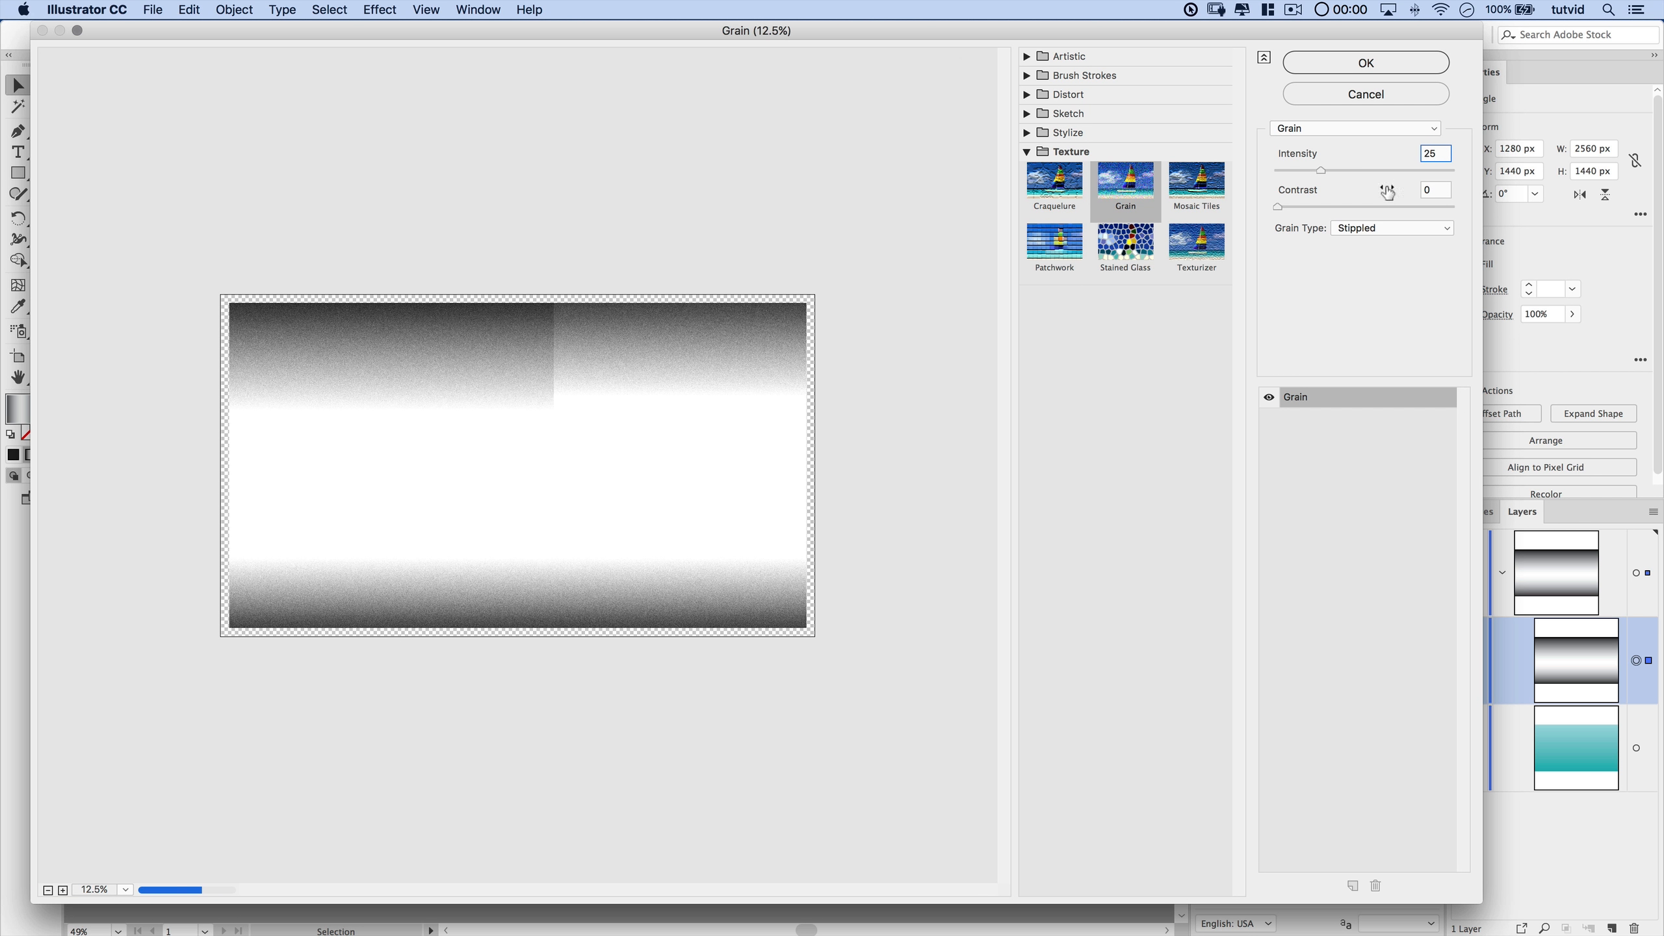
pyautogui.click(1413, 228)
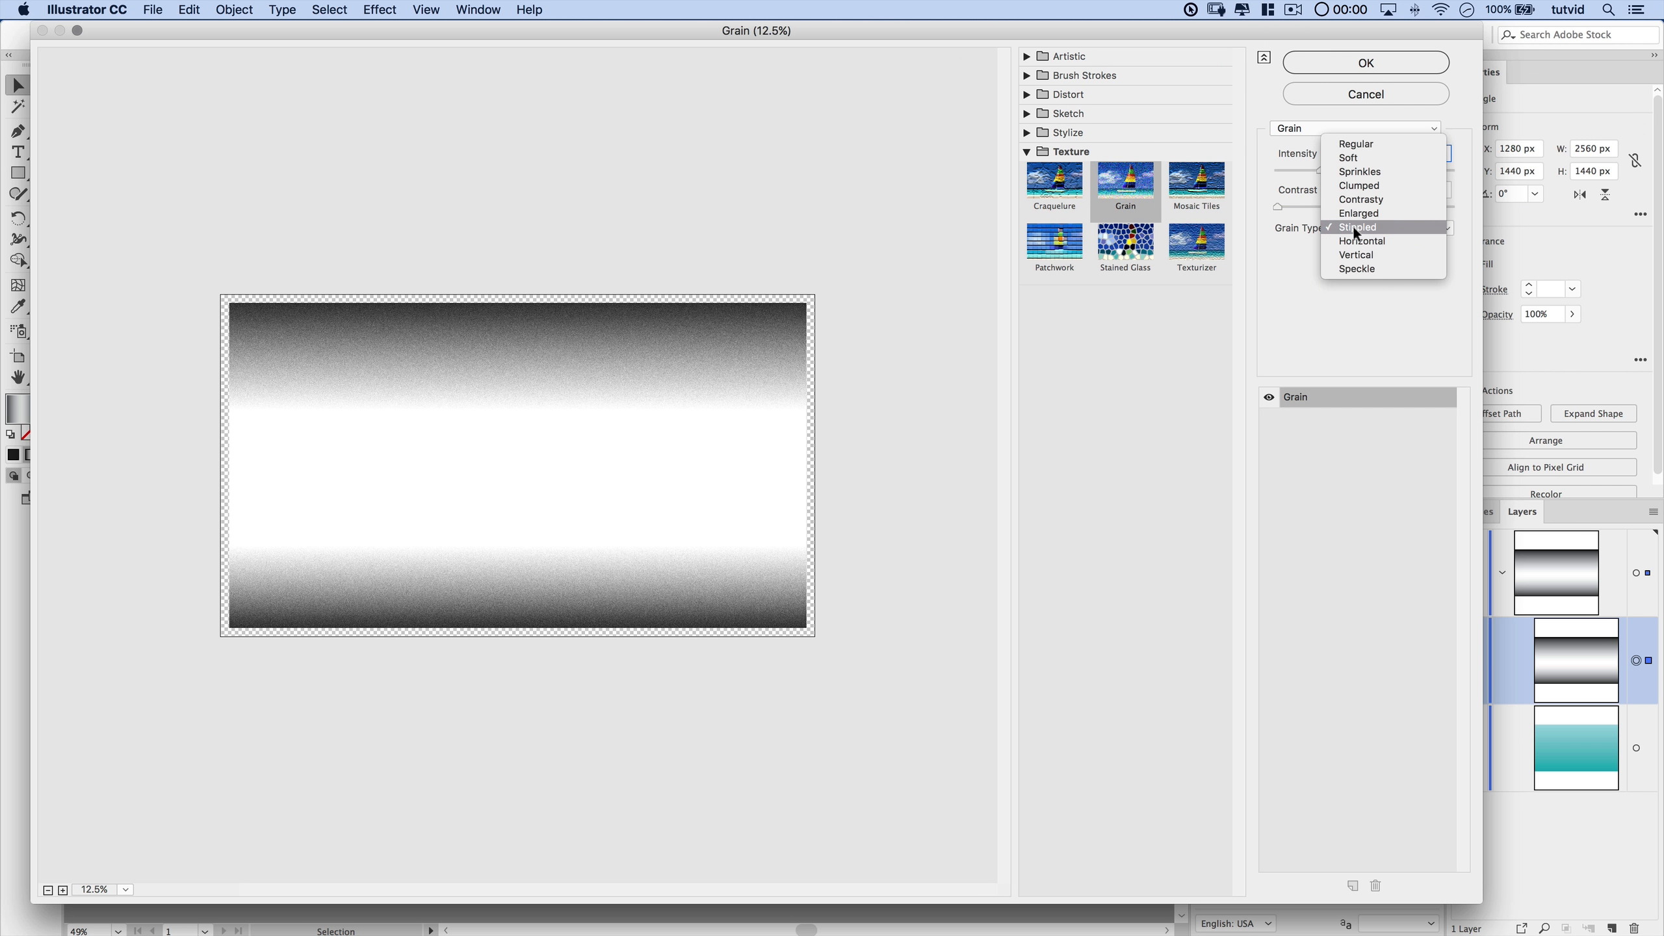
pyautogui.click(1353, 228)
pyautogui.click(1382, 63)
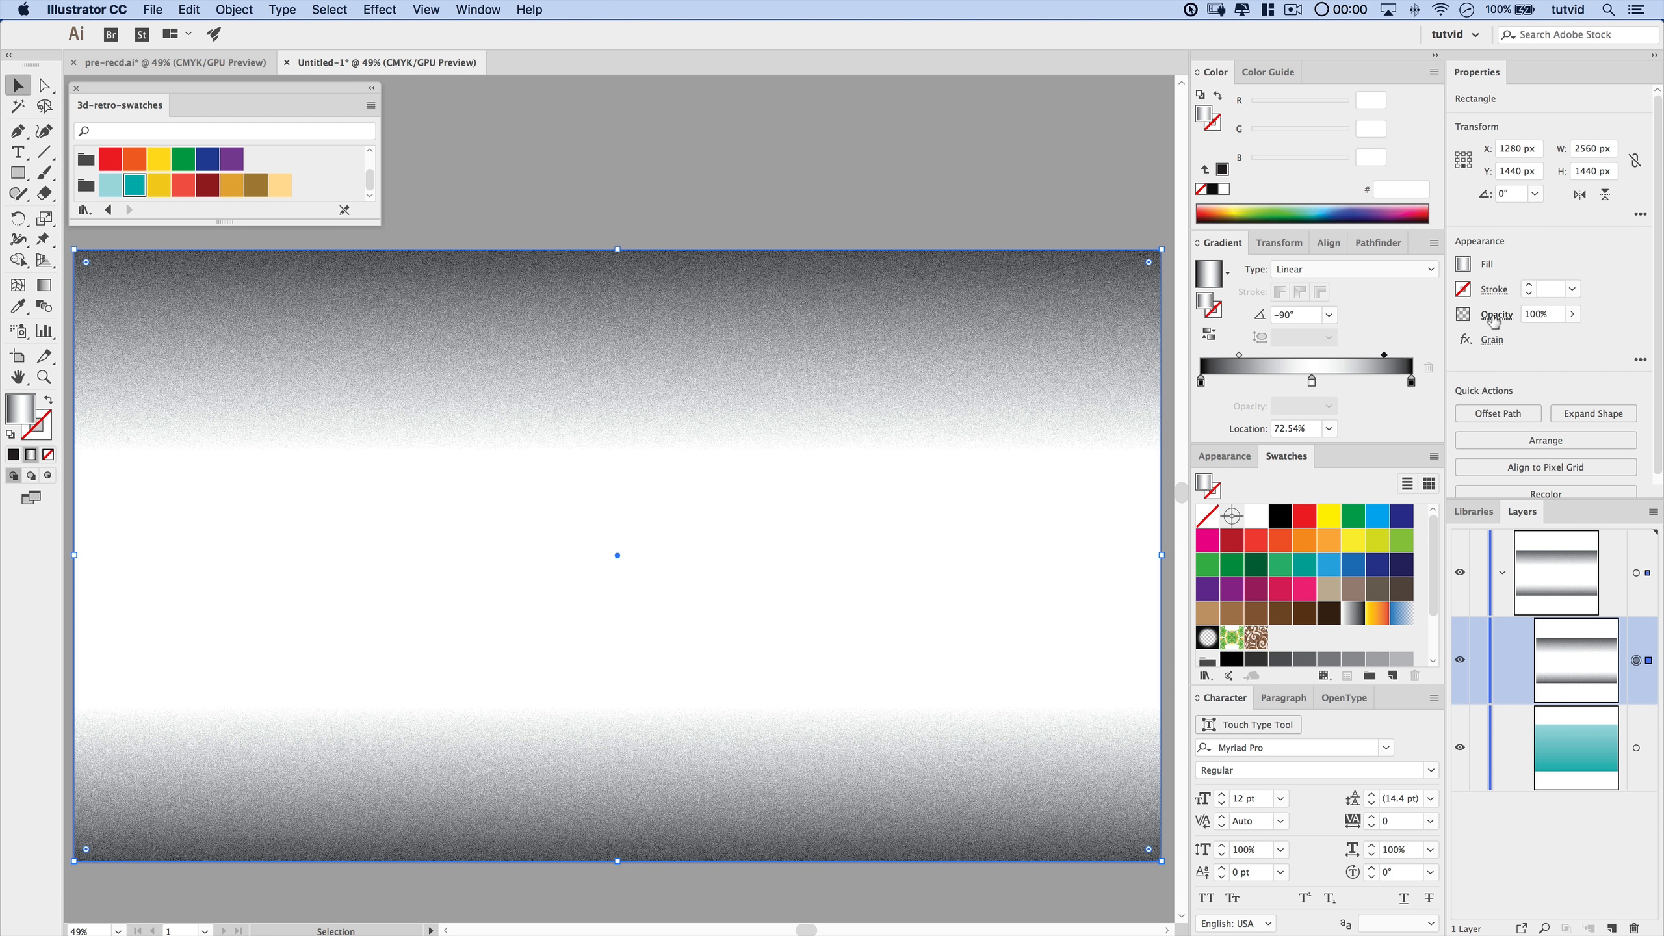
# - Set the grain rectangle's blend mode to Multiply and its opacity to 35%
pyautogui.click(1494, 316)
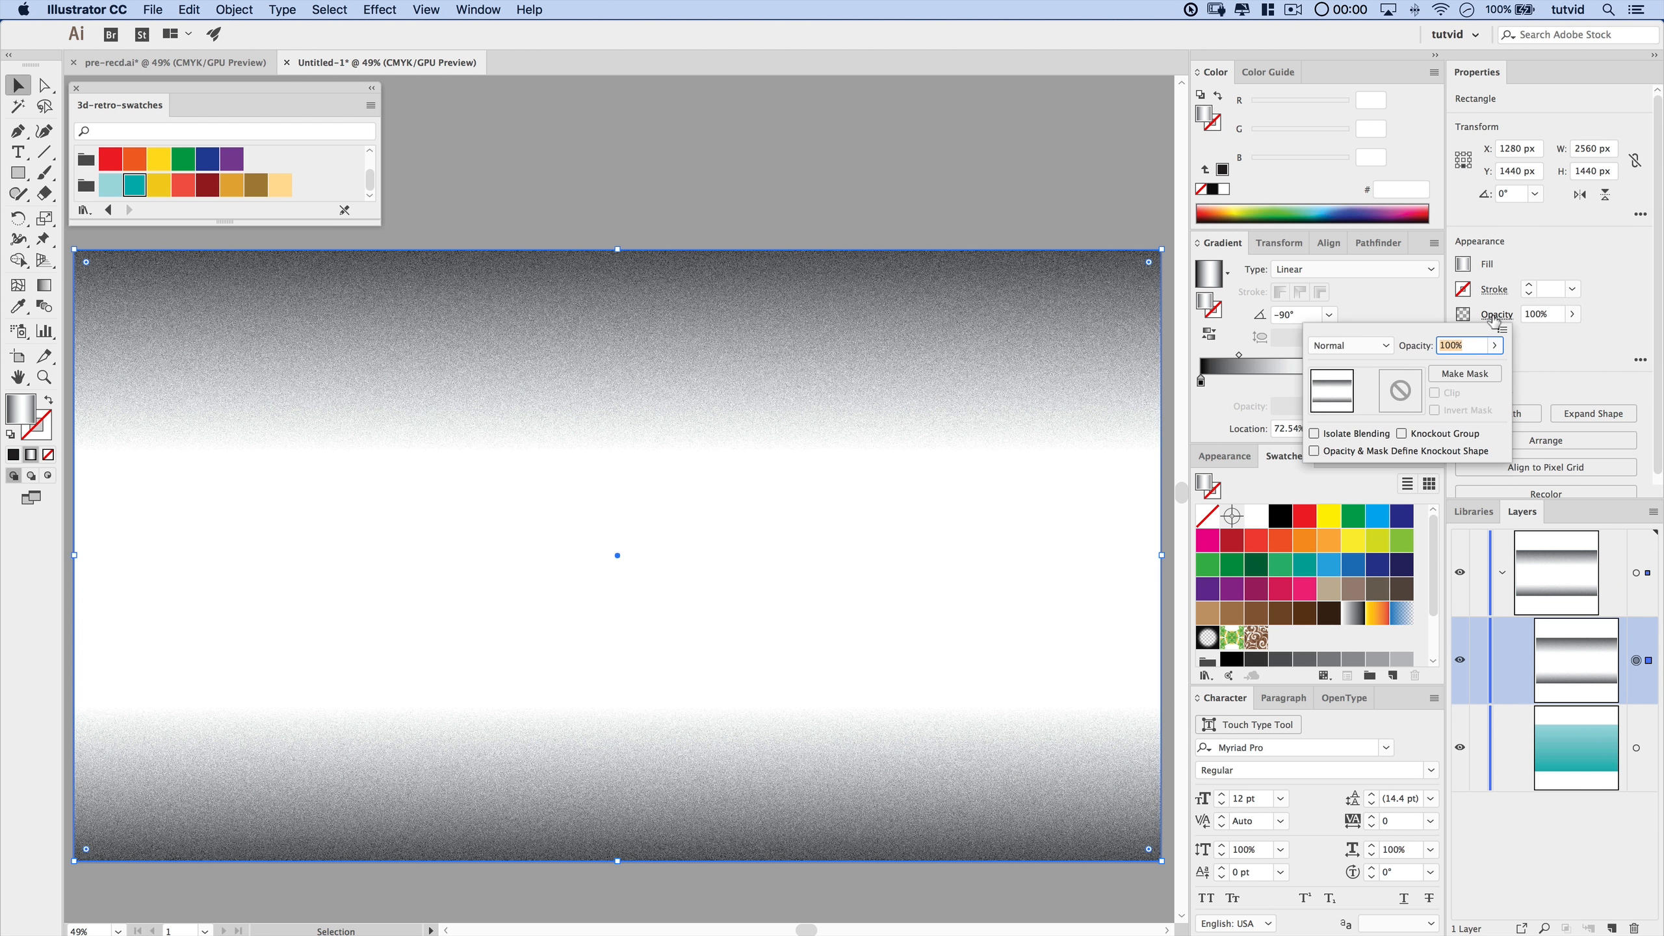
pyautogui.click(1389, 350)
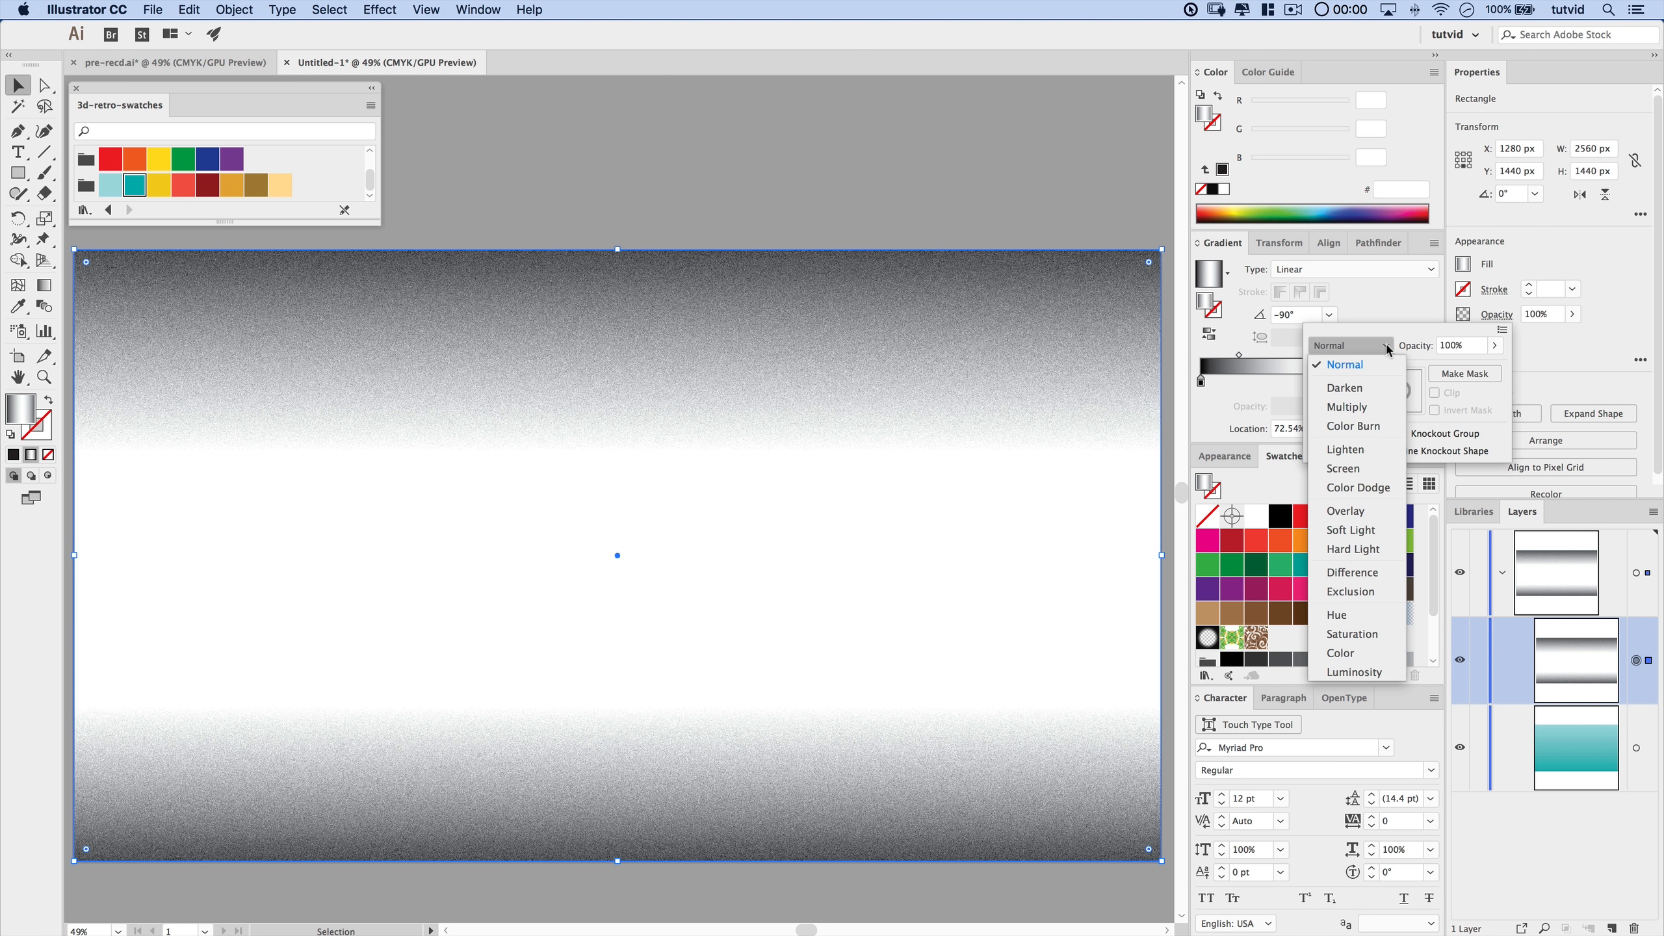
pyautogui.click(1348, 407)
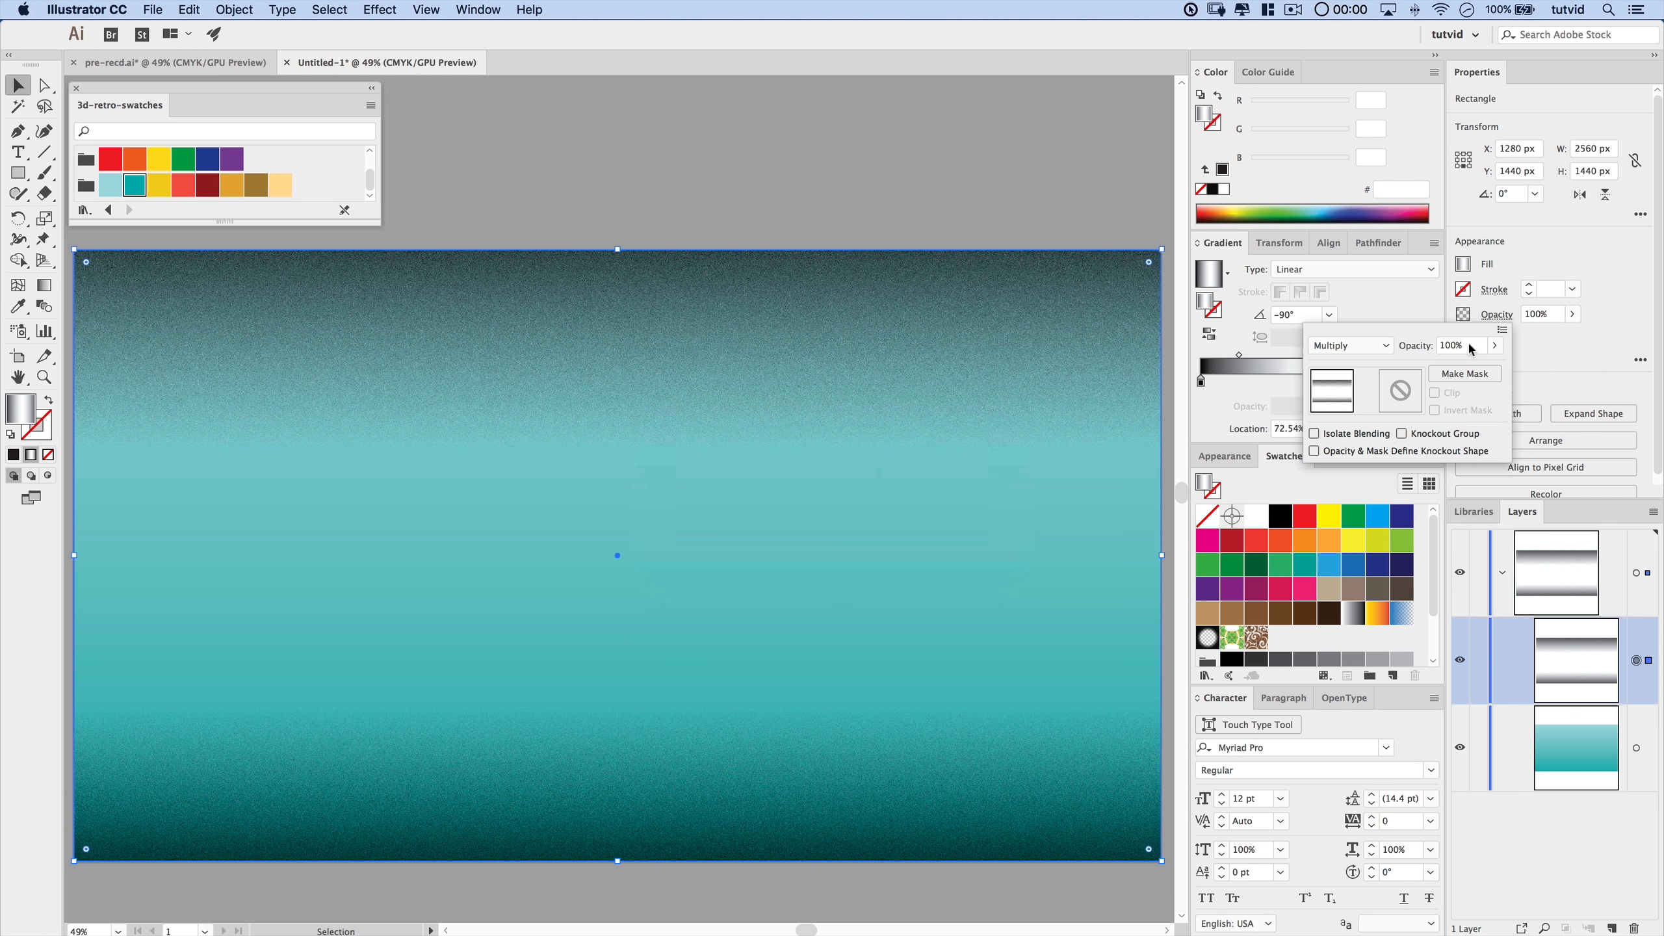
pyautogui.click(1467, 345)
pyautogui.write('35')
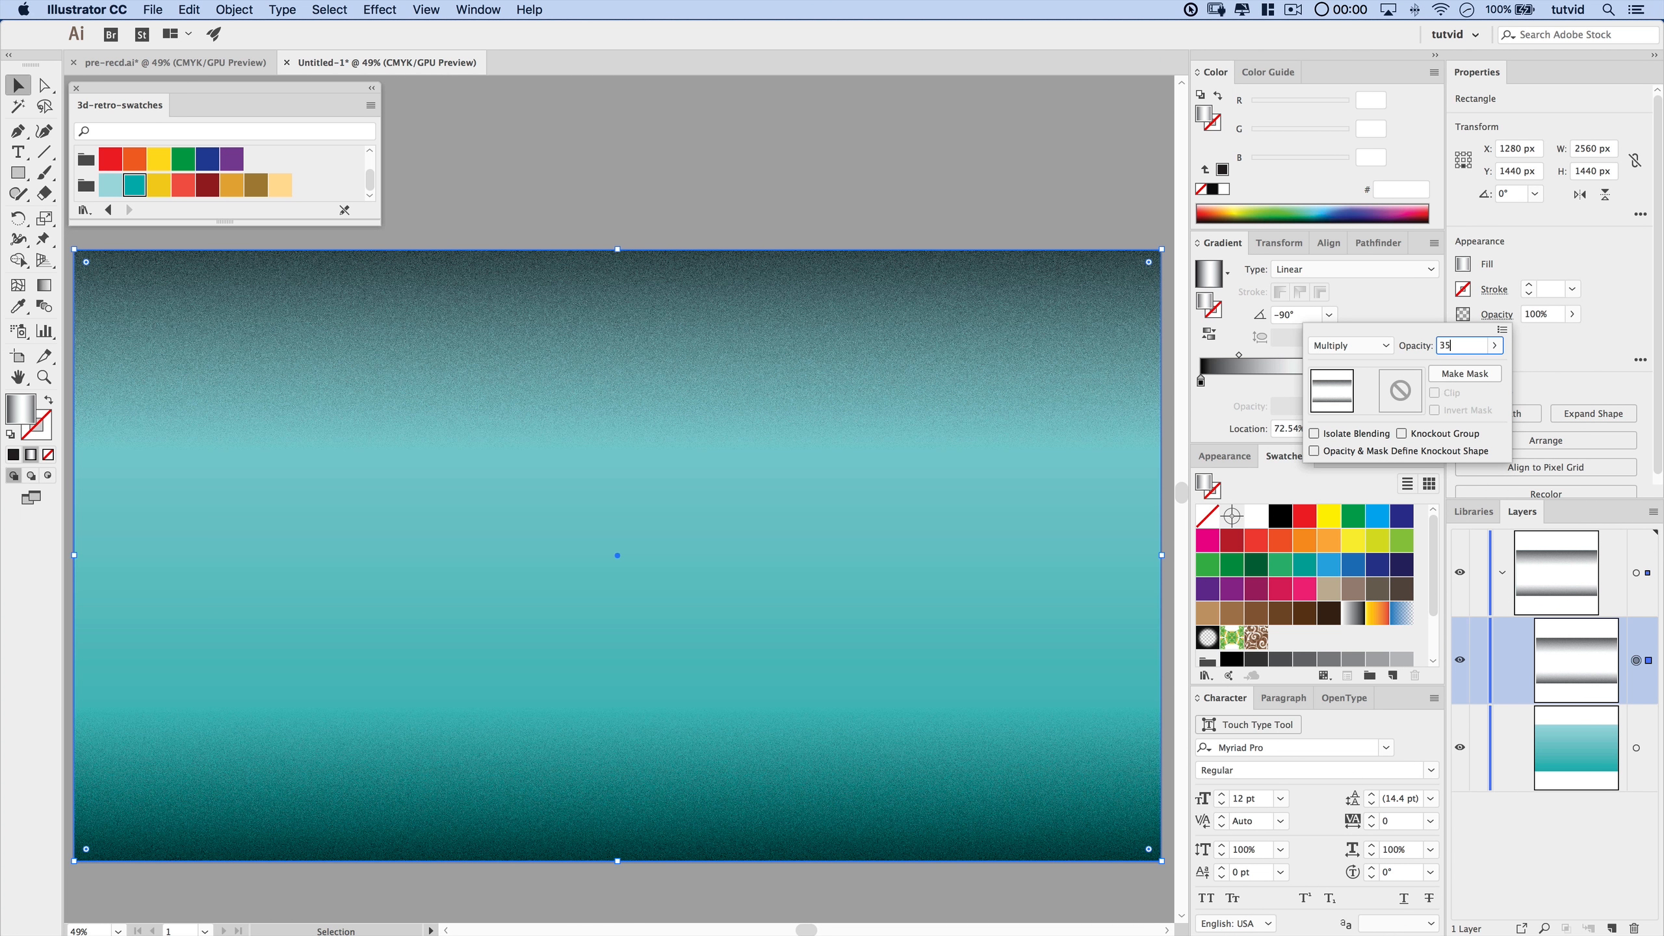
pyautogui.press('Tab')
pyautogui.click(1554, 346)
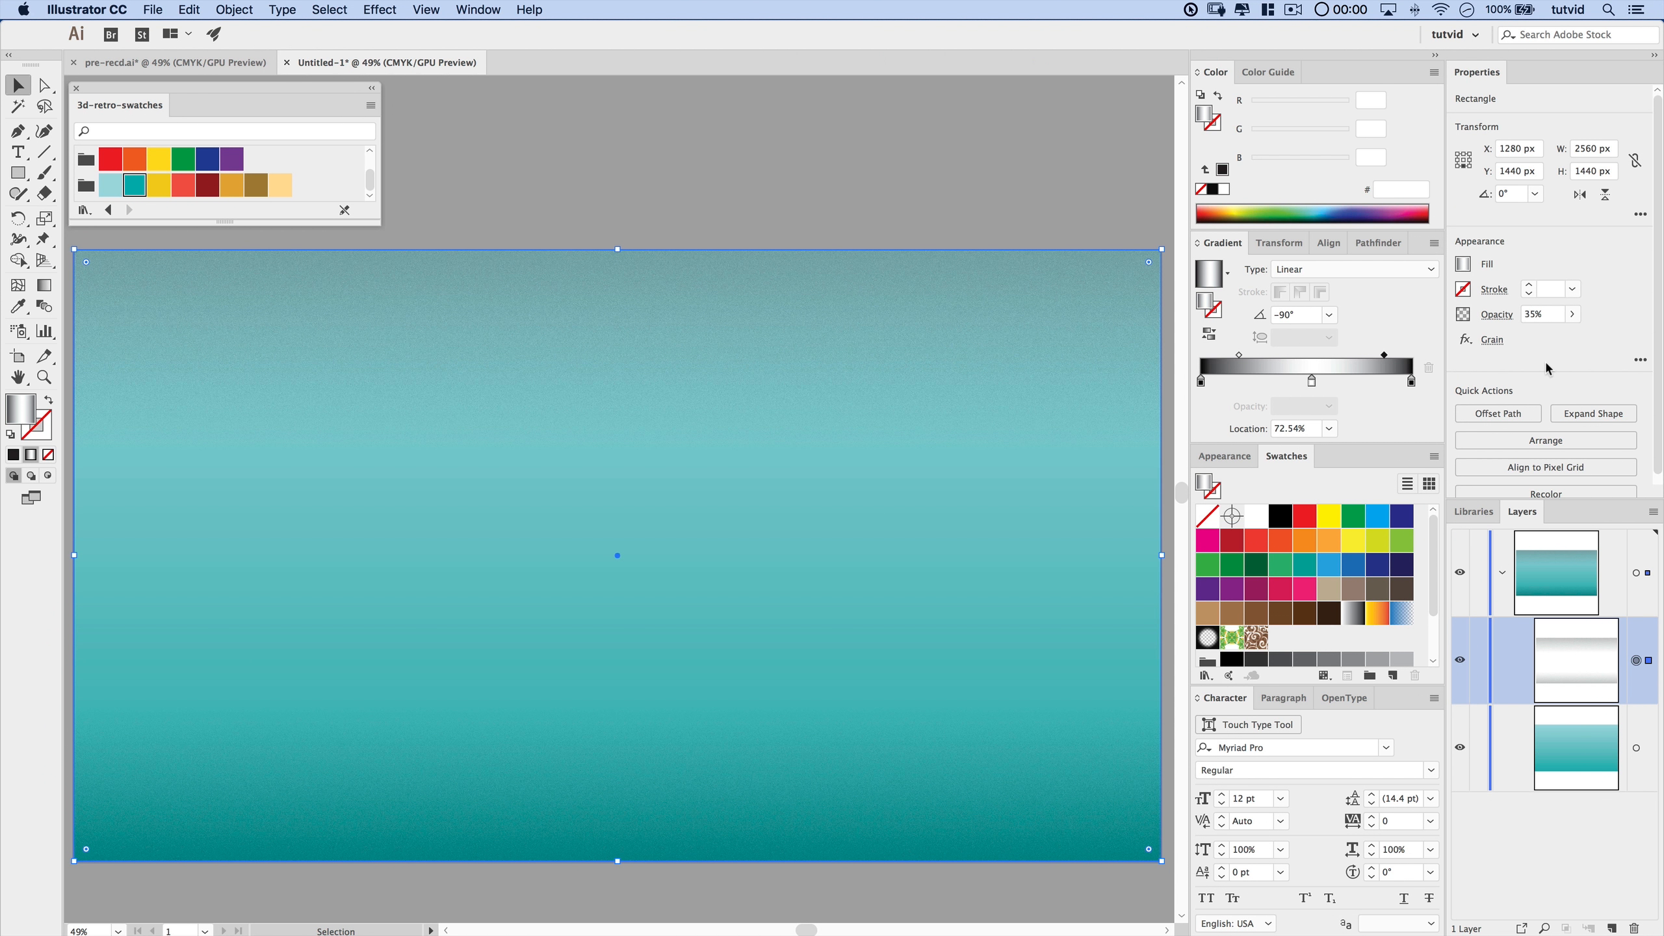
# - Collapse and lock the background layer, and add a new layer above it
pyautogui.click(1504, 574)
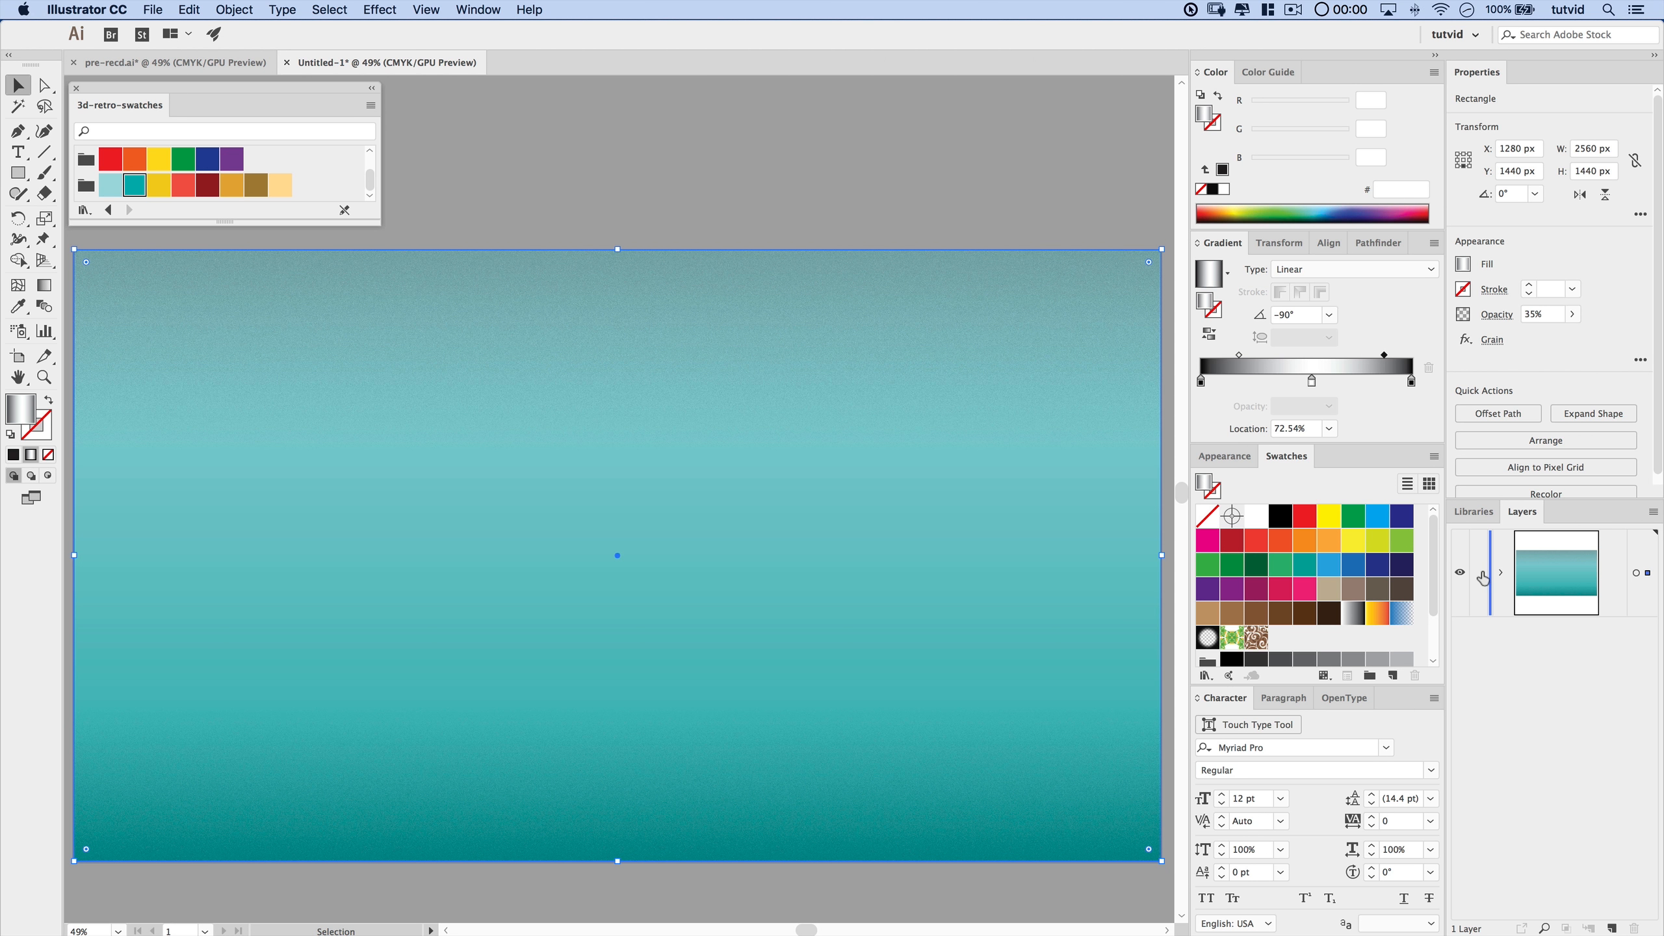
pyautogui.click(1481, 575)
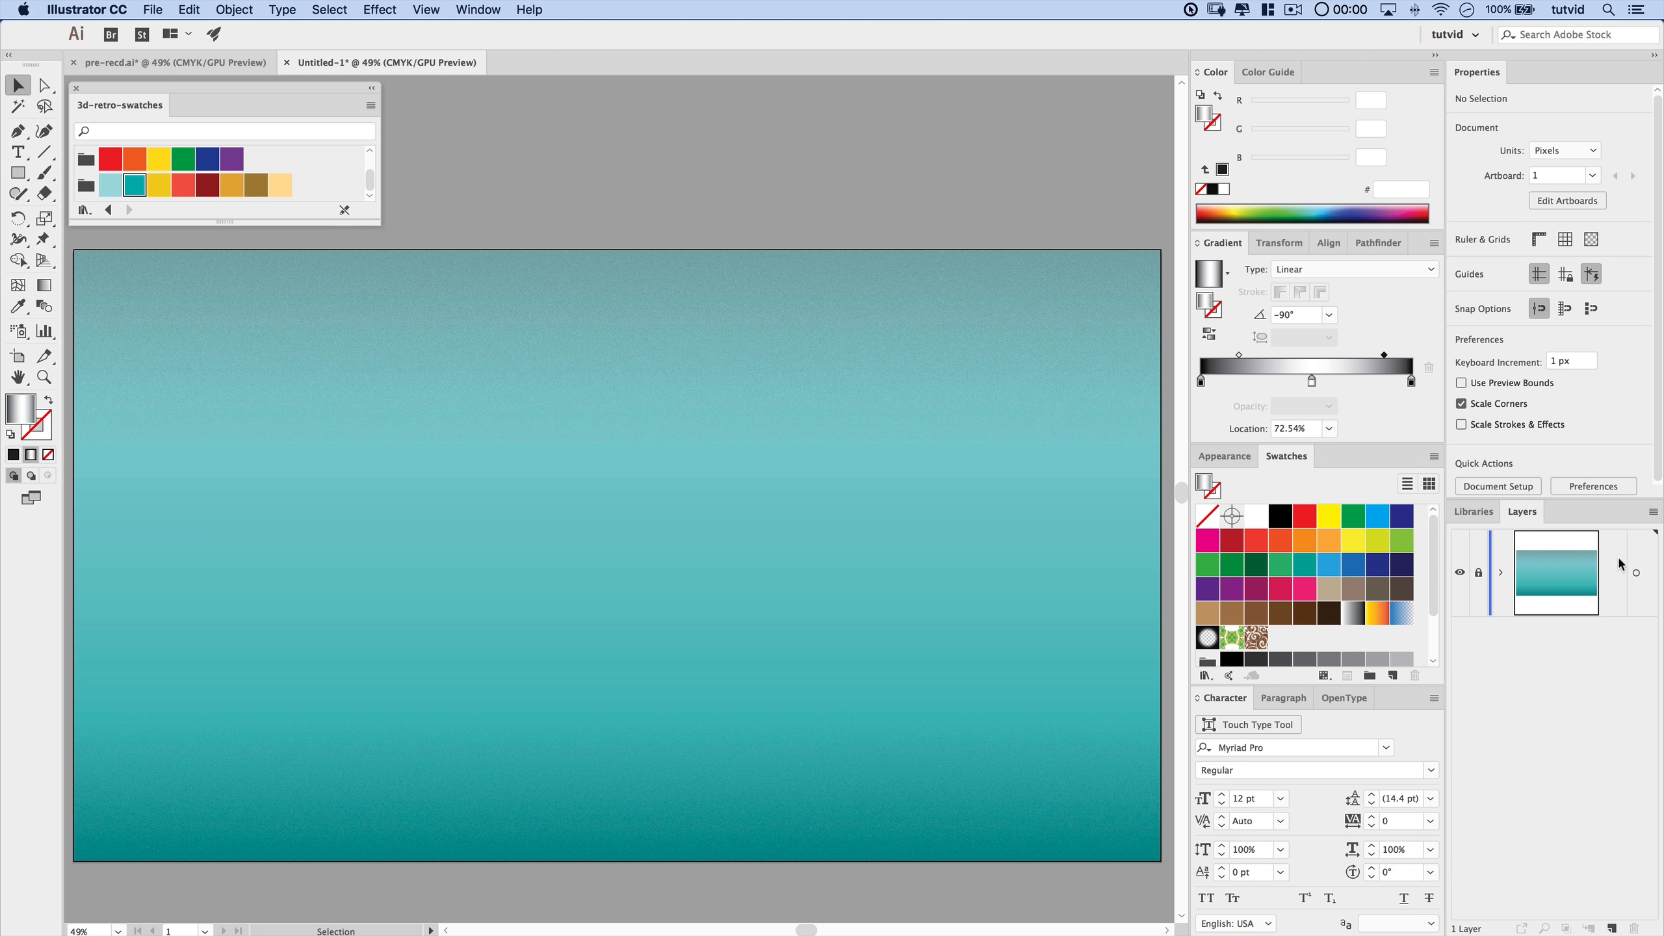
pyautogui.click(1611, 928)
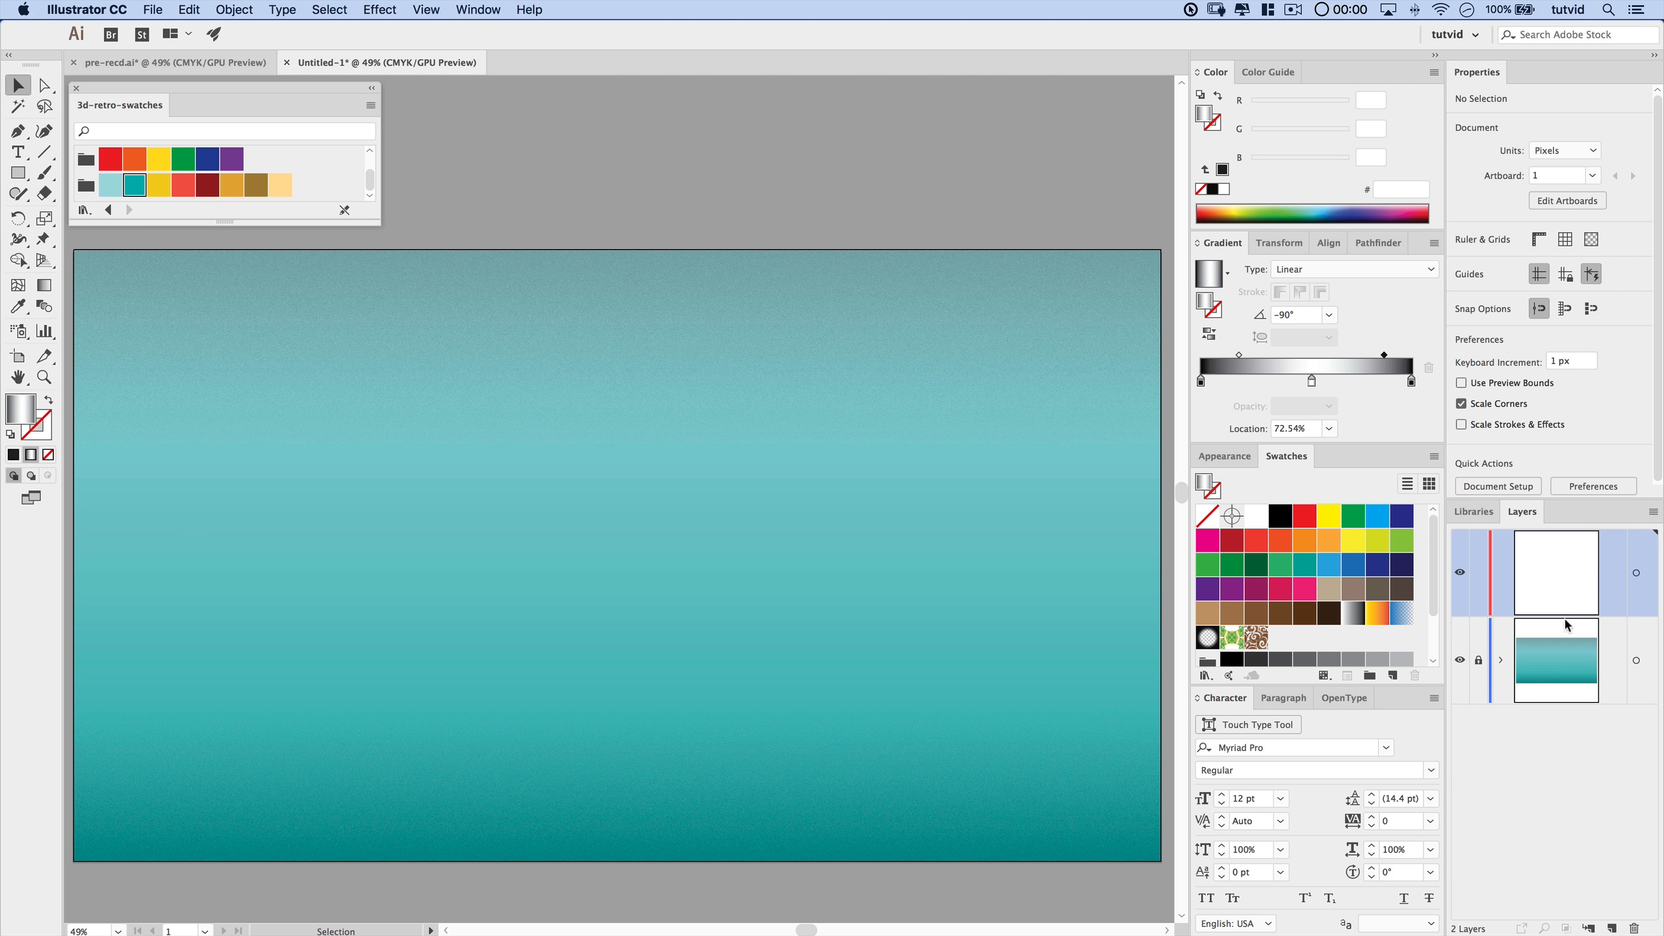
pyautogui.click(18, 152)
pyautogui.click(598, 546)
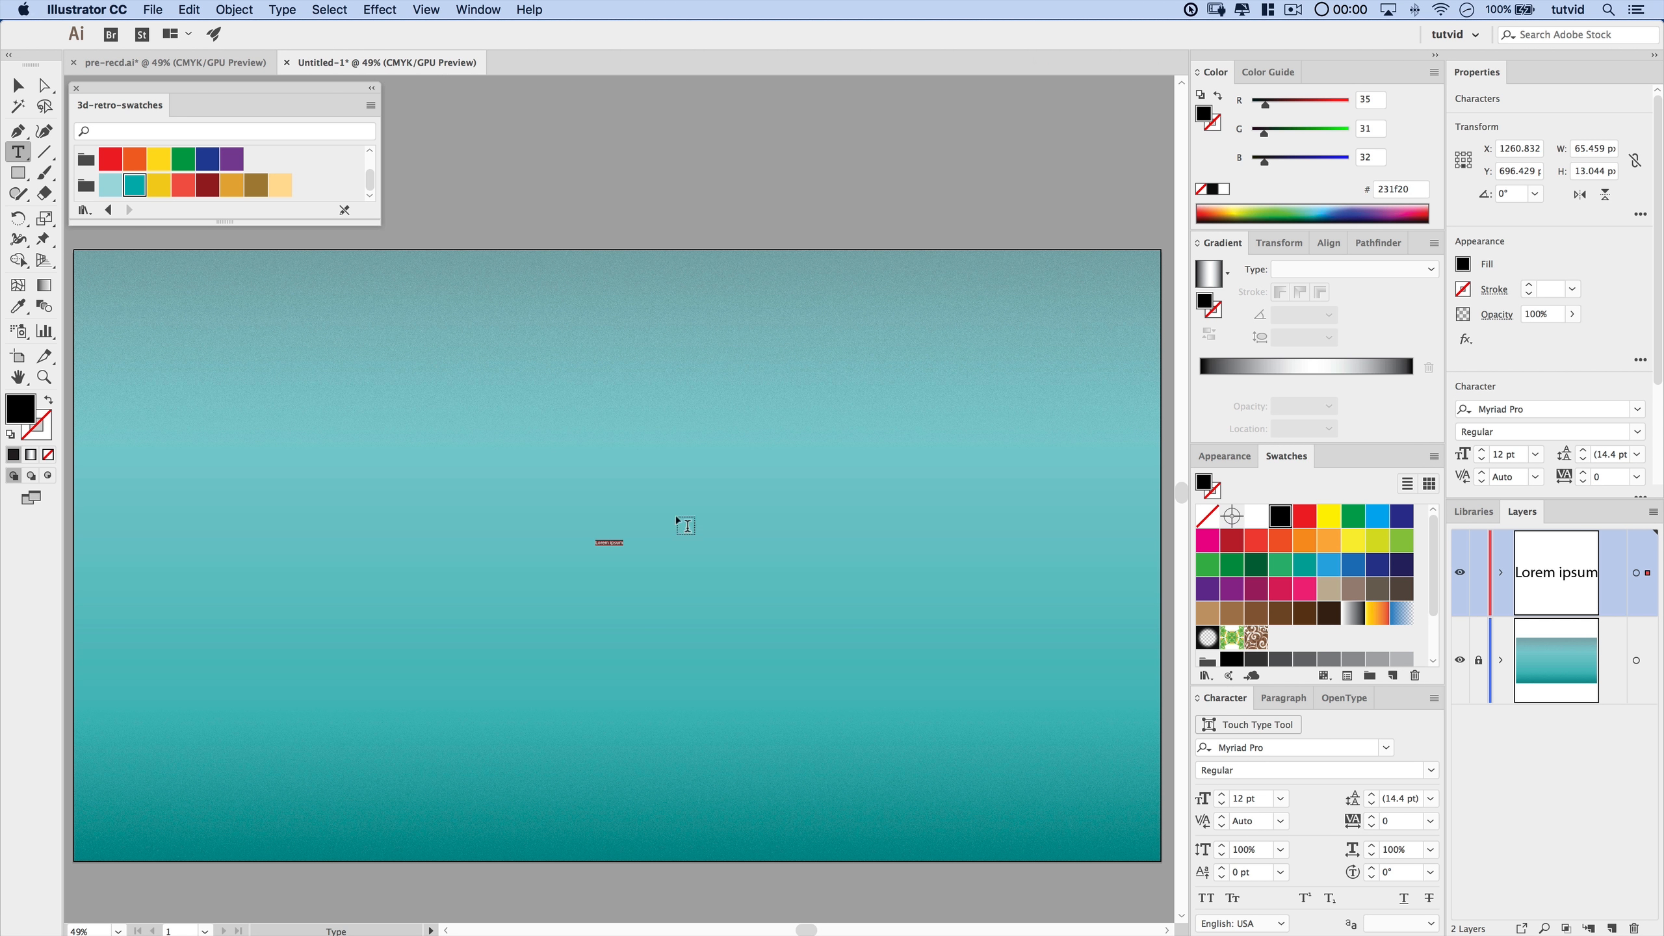
pyautogui.write('E')
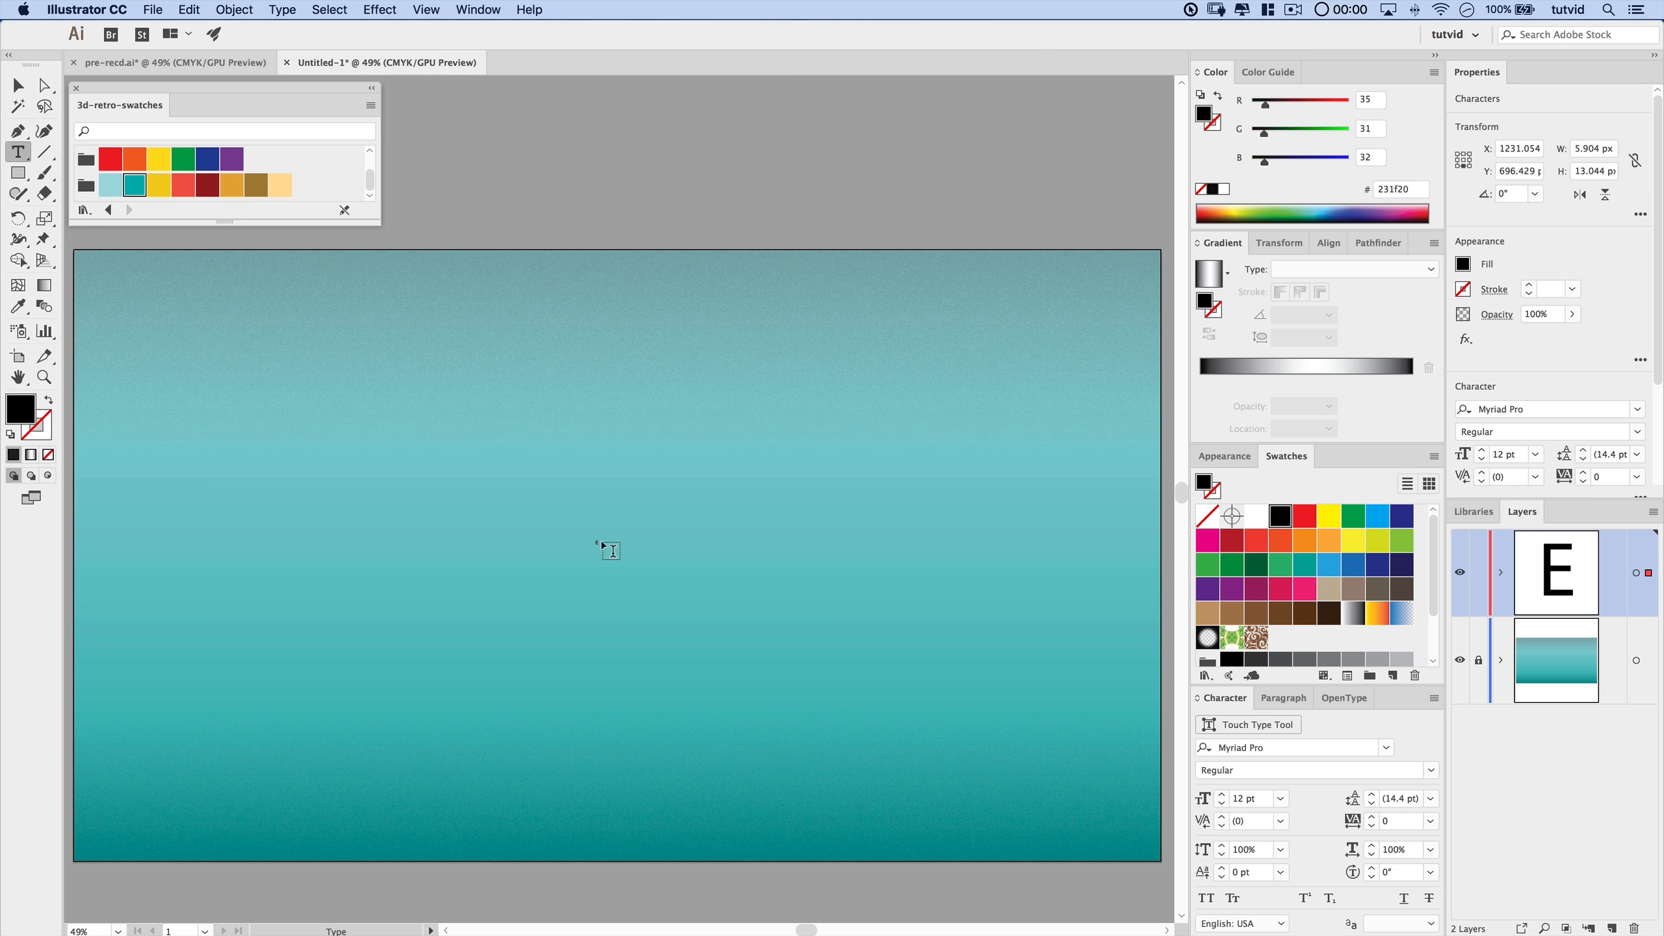
pyautogui.keyDown('super'); pyautogui.click(619, 558); pyautogui.keyUp('super')
pyautogui.press('super+a')
pyautogui.press('super+z')
pyautogui.press('super+z')
pyautogui.press('super+z')
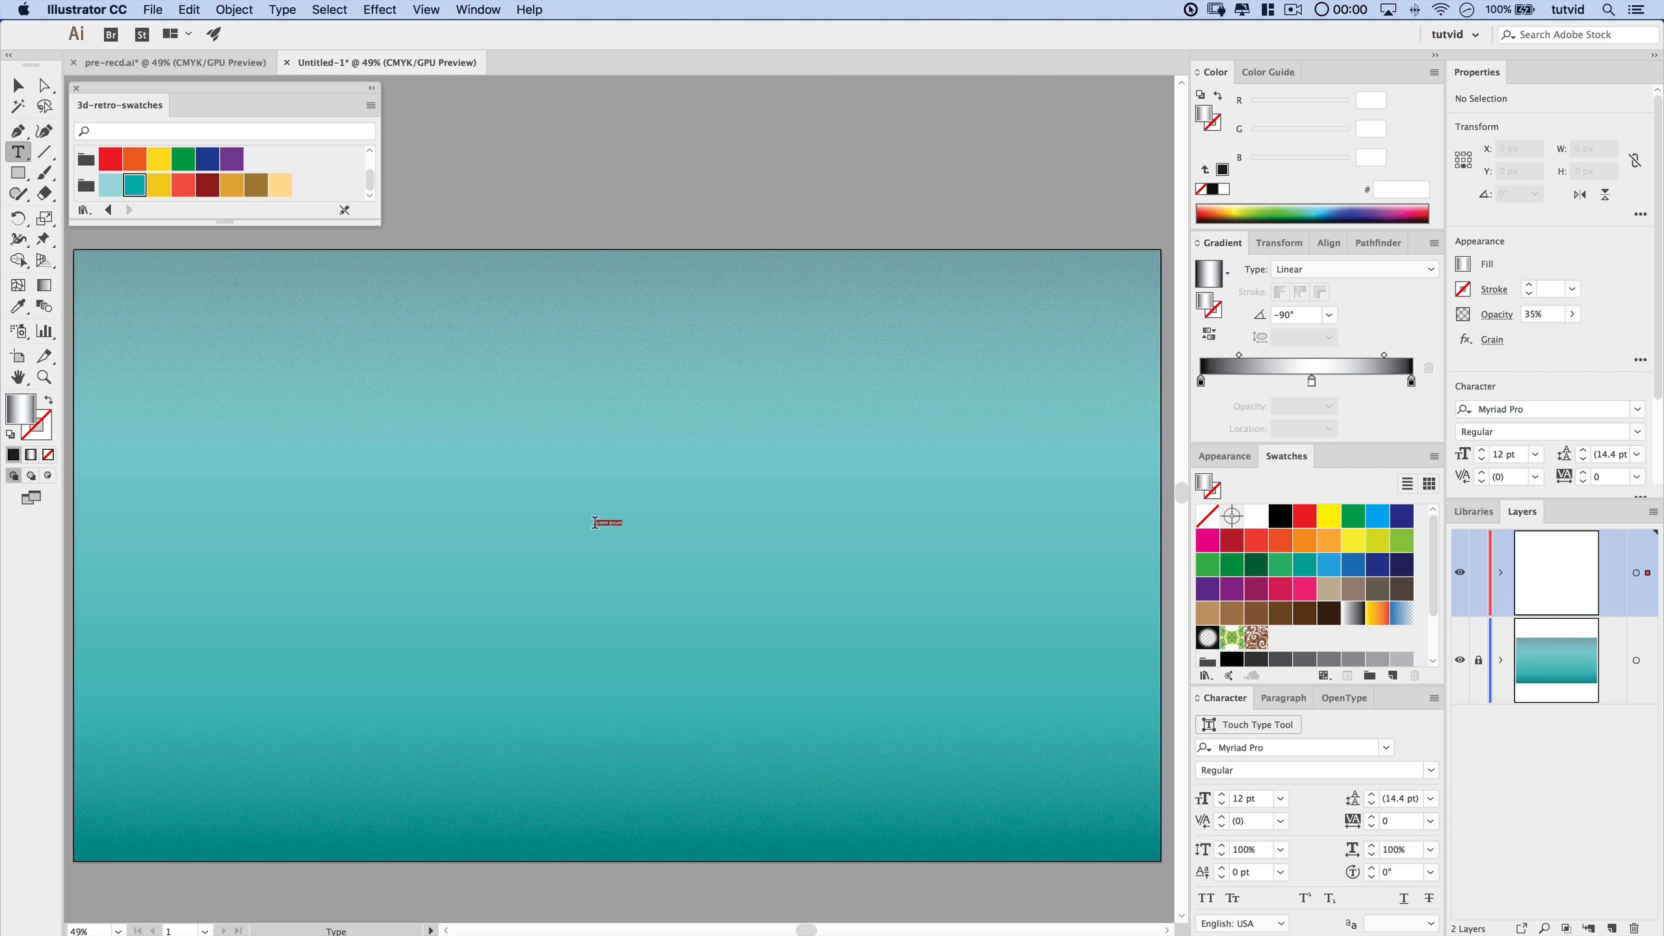
# - Enter the letter Z as point text near the artboard's centre and scale it up to about 248 pt
pyautogui.write('Z')
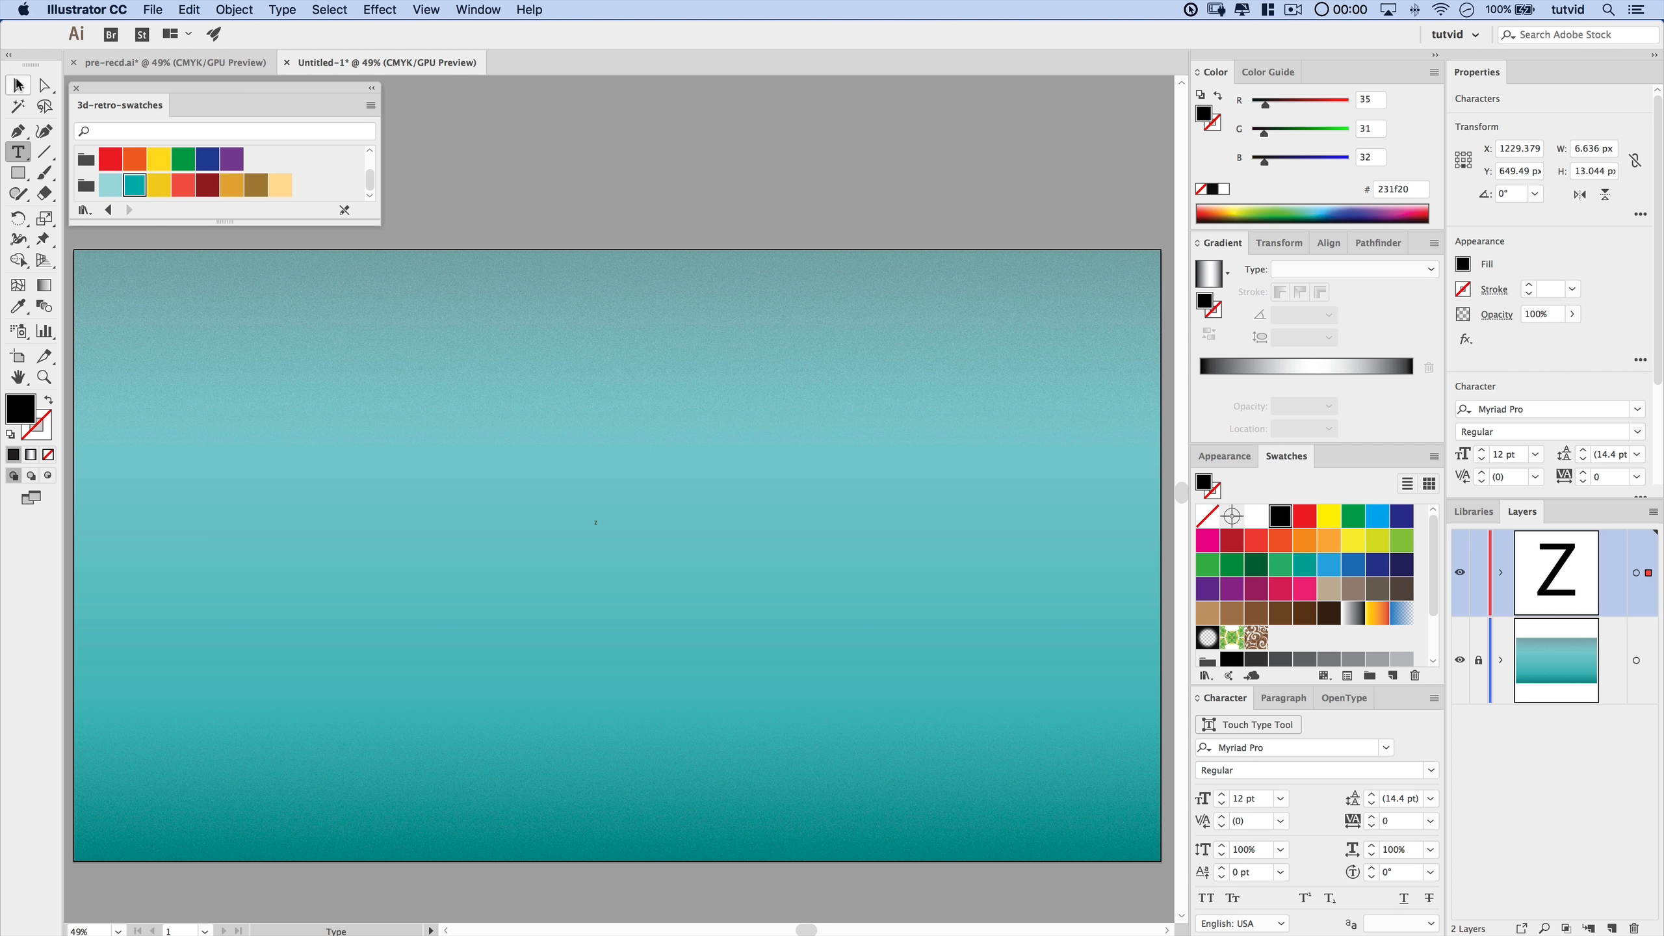
pyautogui.click(18, 85)
pyautogui.moveTo(598, 521)
pyautogui.mouseDown()
pyautogui.moveTo(810, 353)
pyautogui.moveTo(994, 245)
pyautogui.moveTo(766, 357)
pyautogui.moveTo(616, 515)
pyautogui.mouseUp()
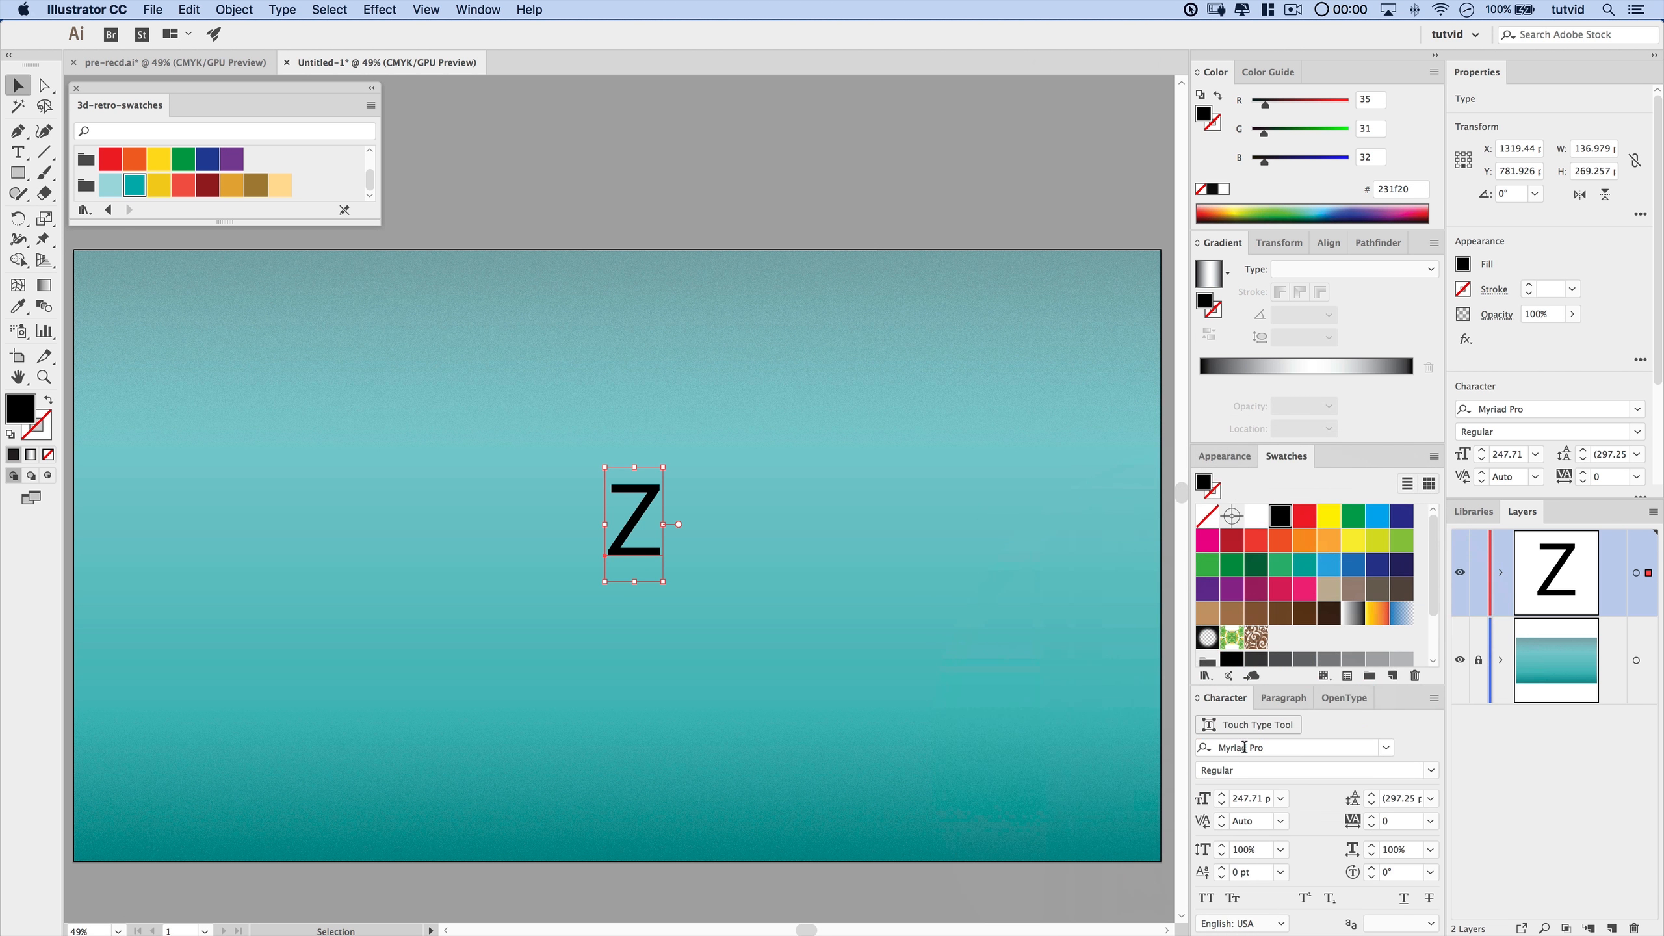
# - Set the letter Z in League Spartan Bold at 850 pt and move it to roughly the middle of the artboard
pyautogui.click(1386, 751)
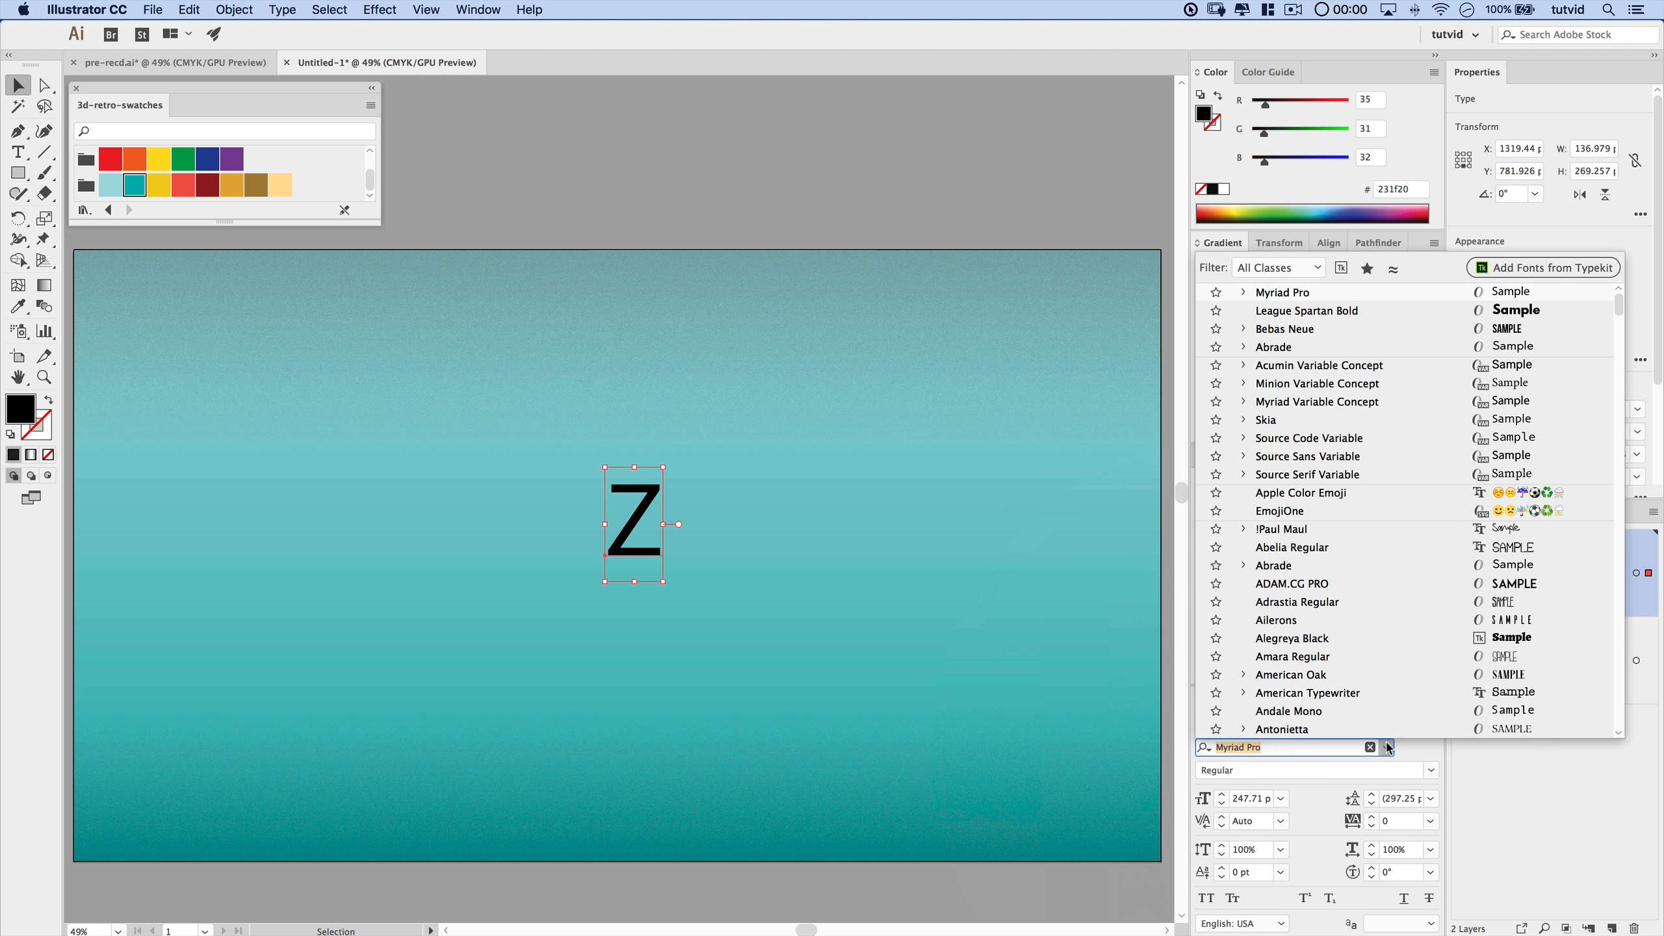
pyautogui.click(1319, 312)
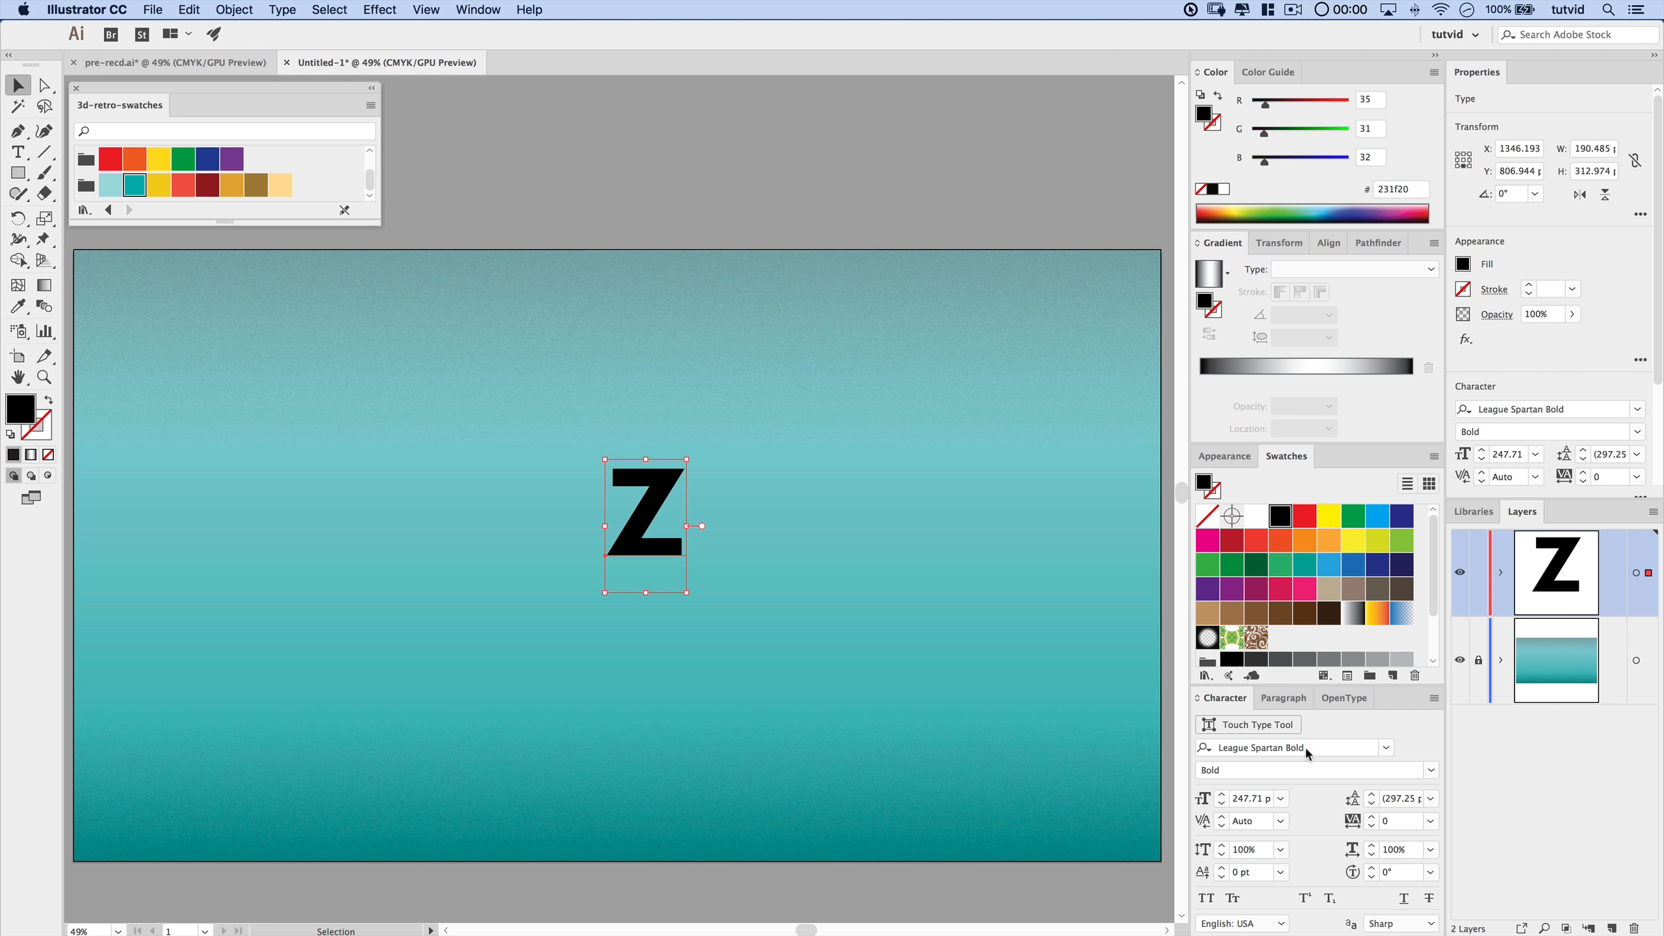
pyautogui.click(1256, 771)
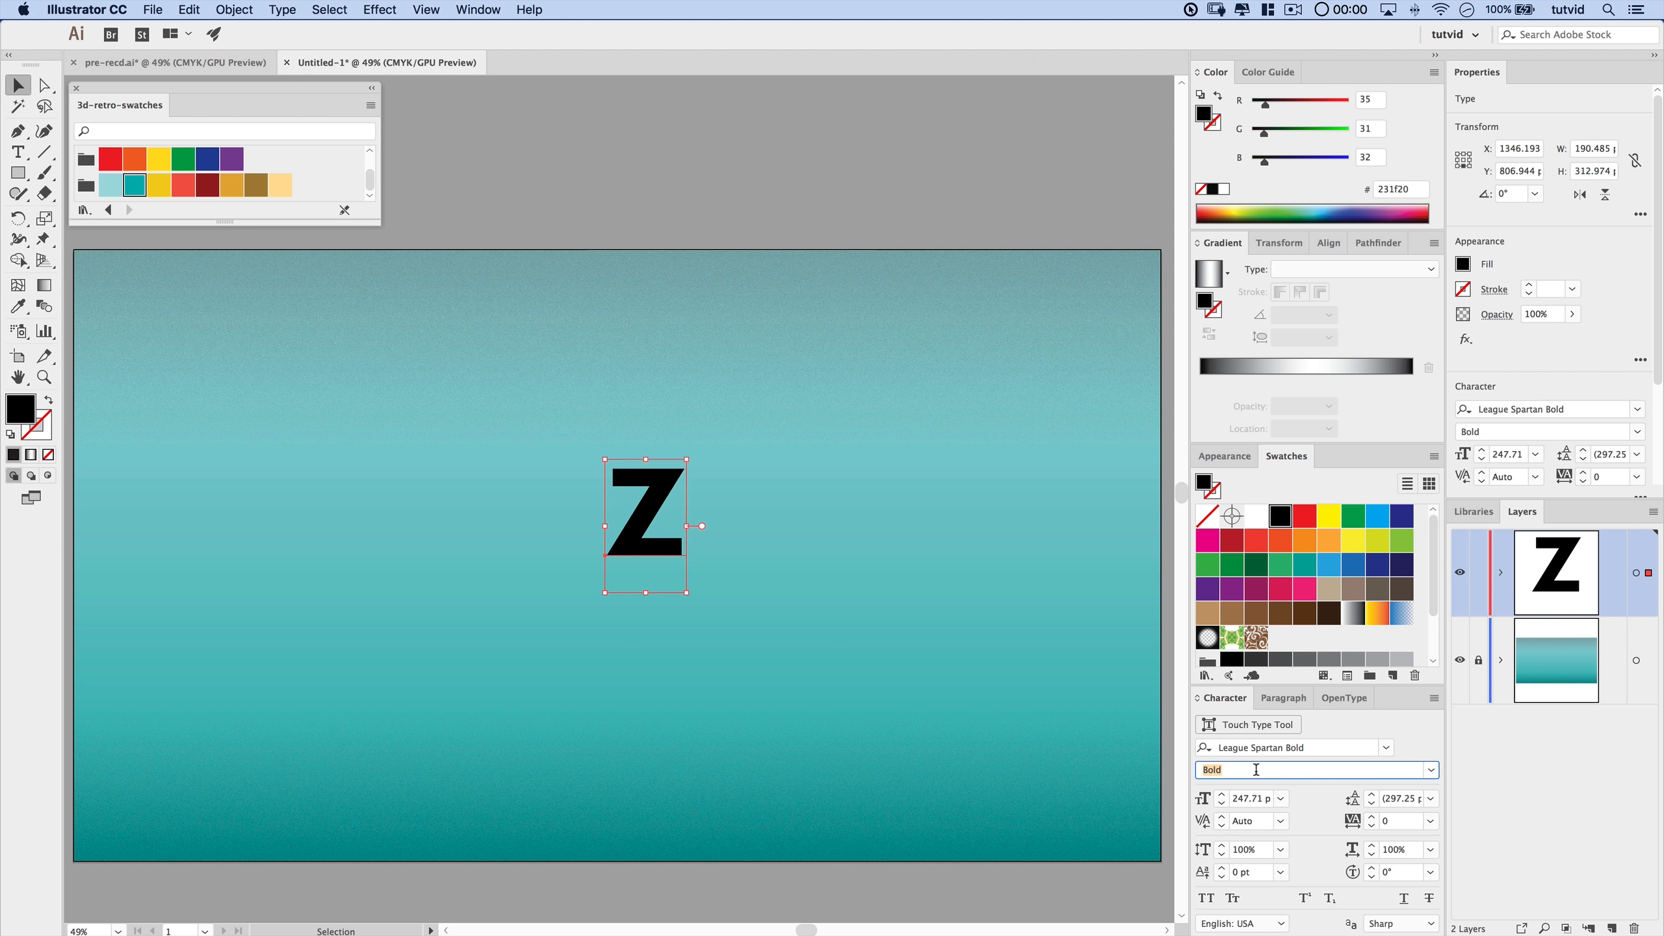
pyautogui.click(1249, 796)
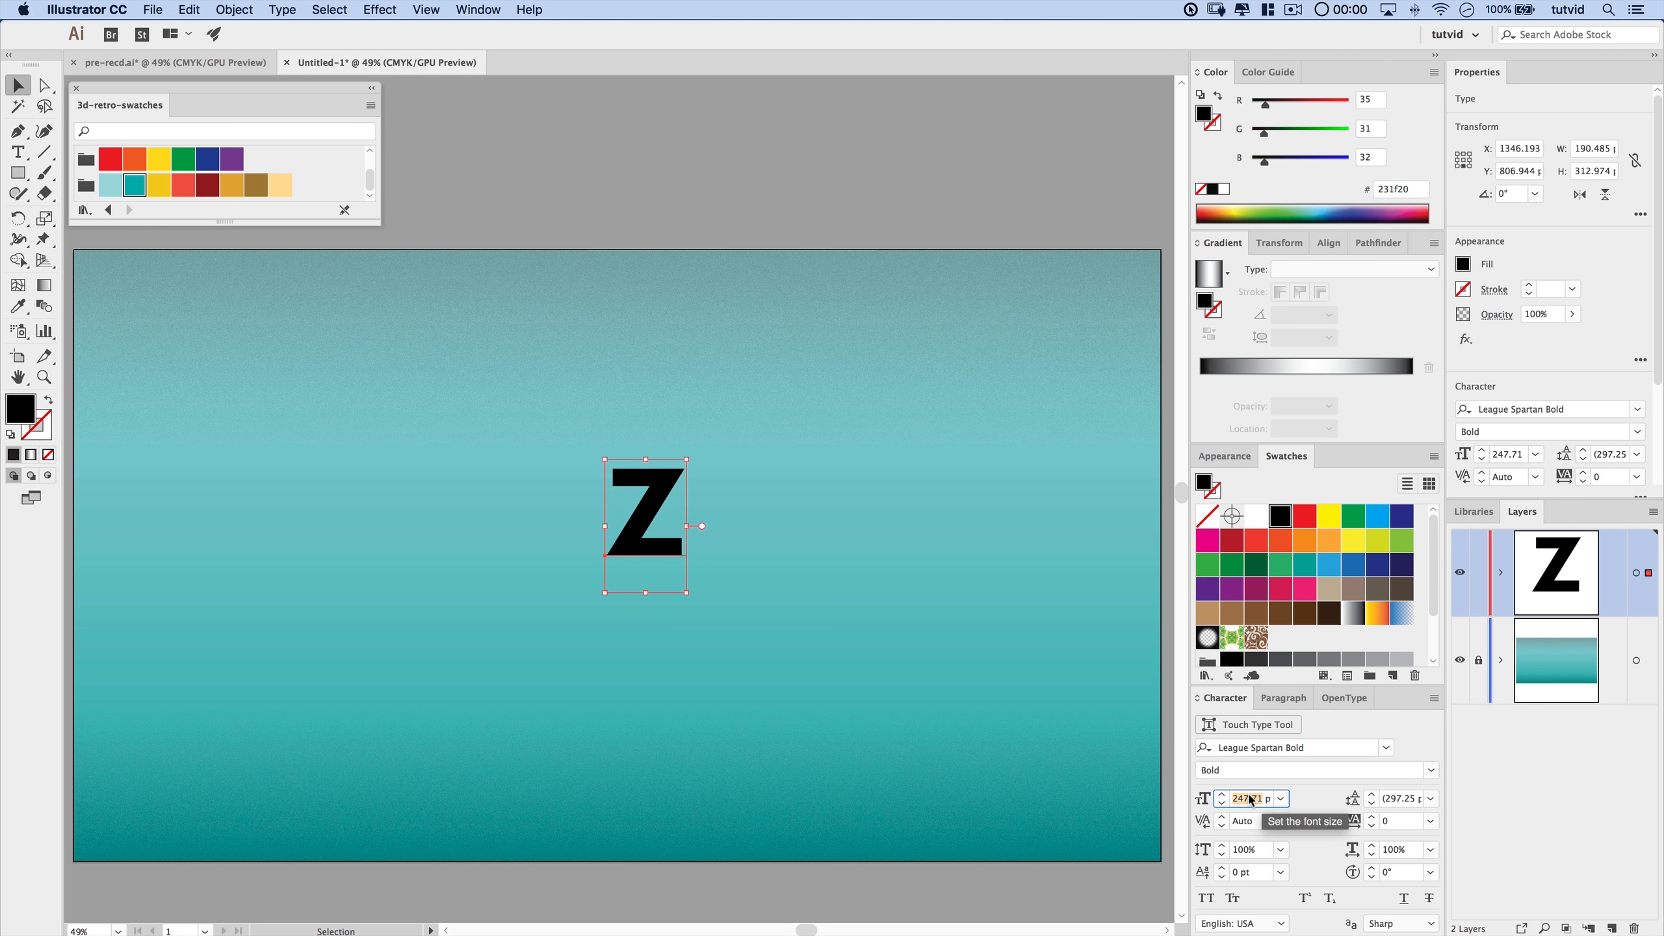
pyautogui.write('850')
pyautogui.press('Return')
pyautogui.moveTo(758, 435); pyautogui.dragTo(646, 442)
pyautogui.moveTo(681, 496); pyautogui.dragTo(650, 506)
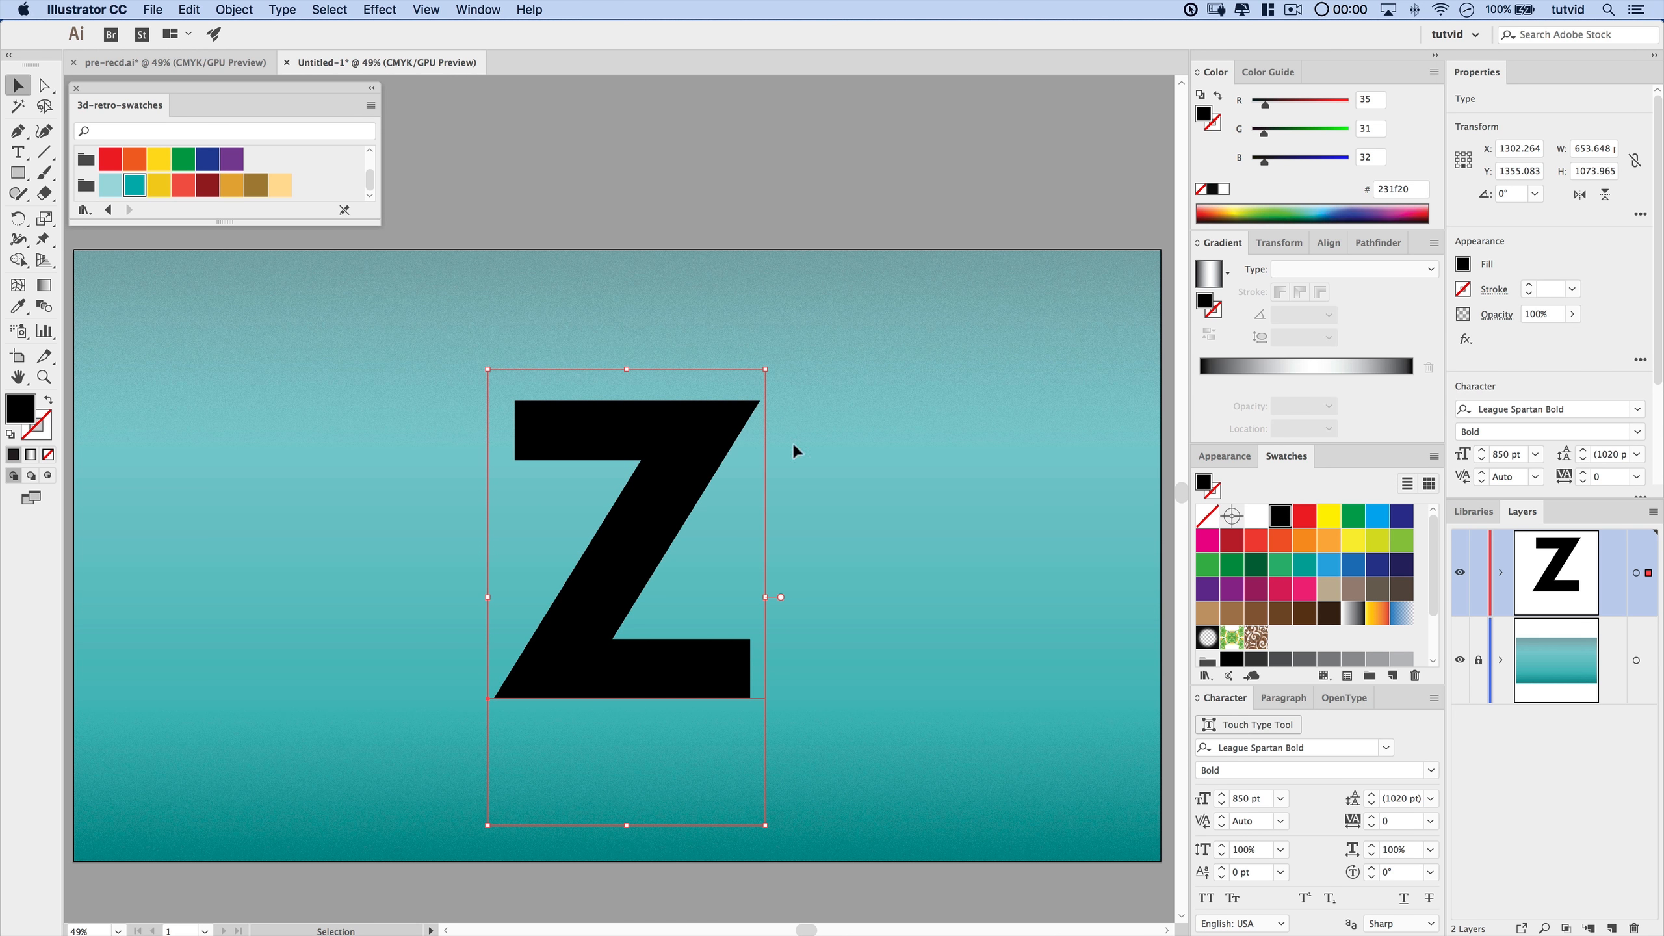
# - Deselect the letter, view the finished ZED artwork in the pre-recd.ai document, and return to Untitled-1
pyautogui.click(886, 558)
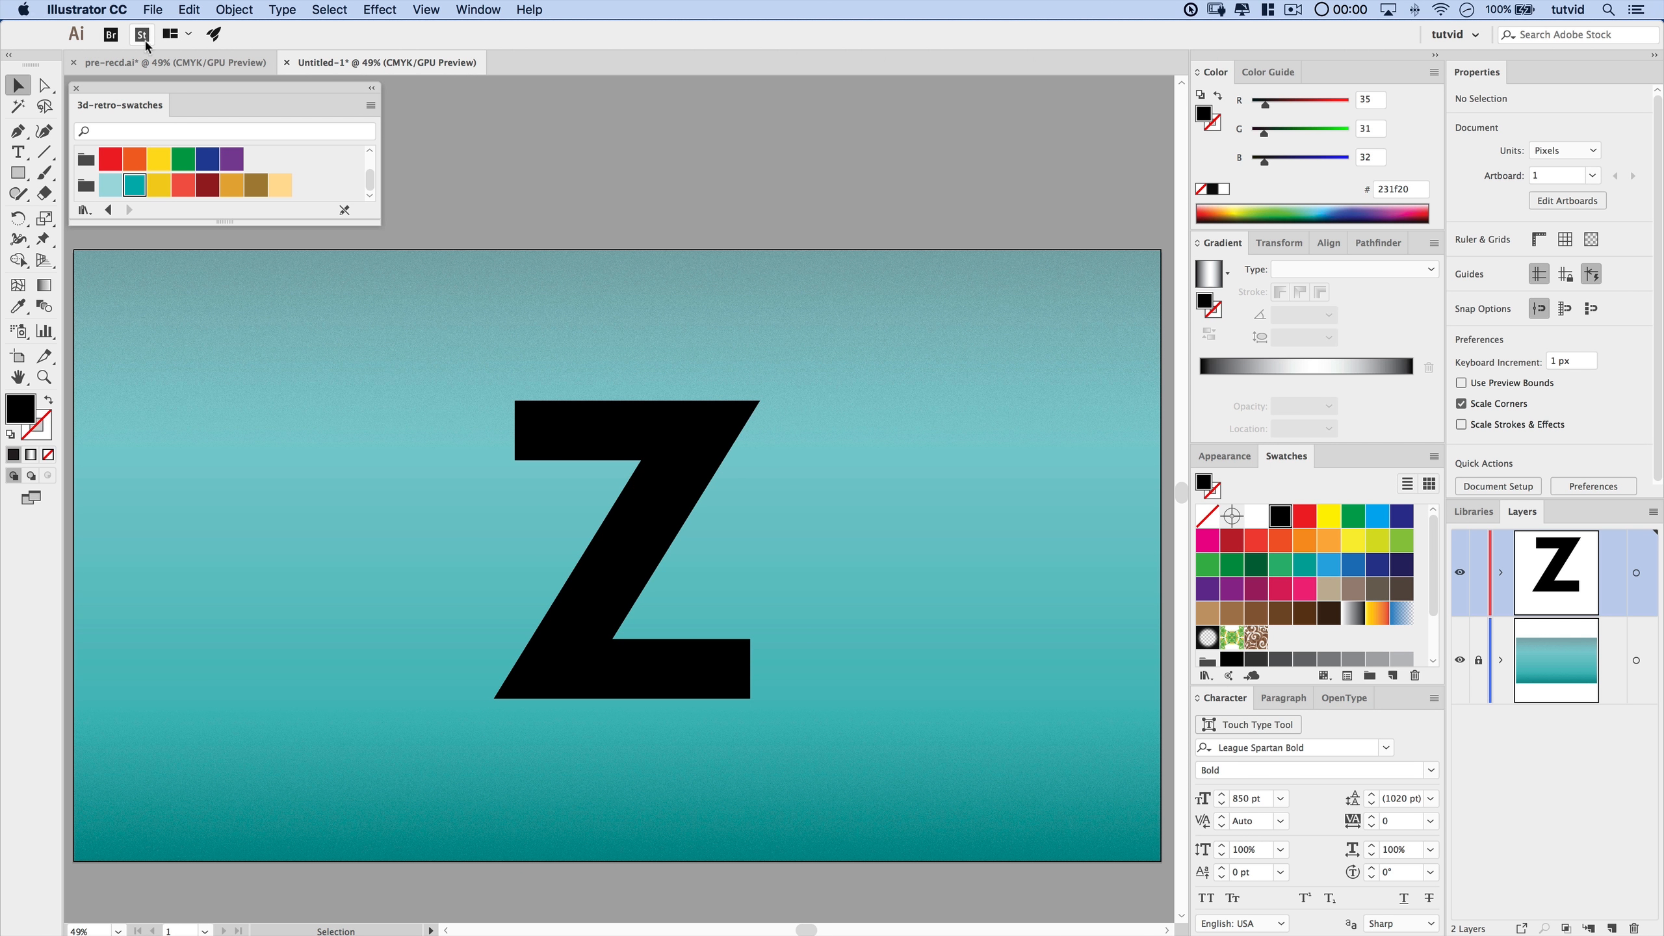
pyautogui.click(149, 62)
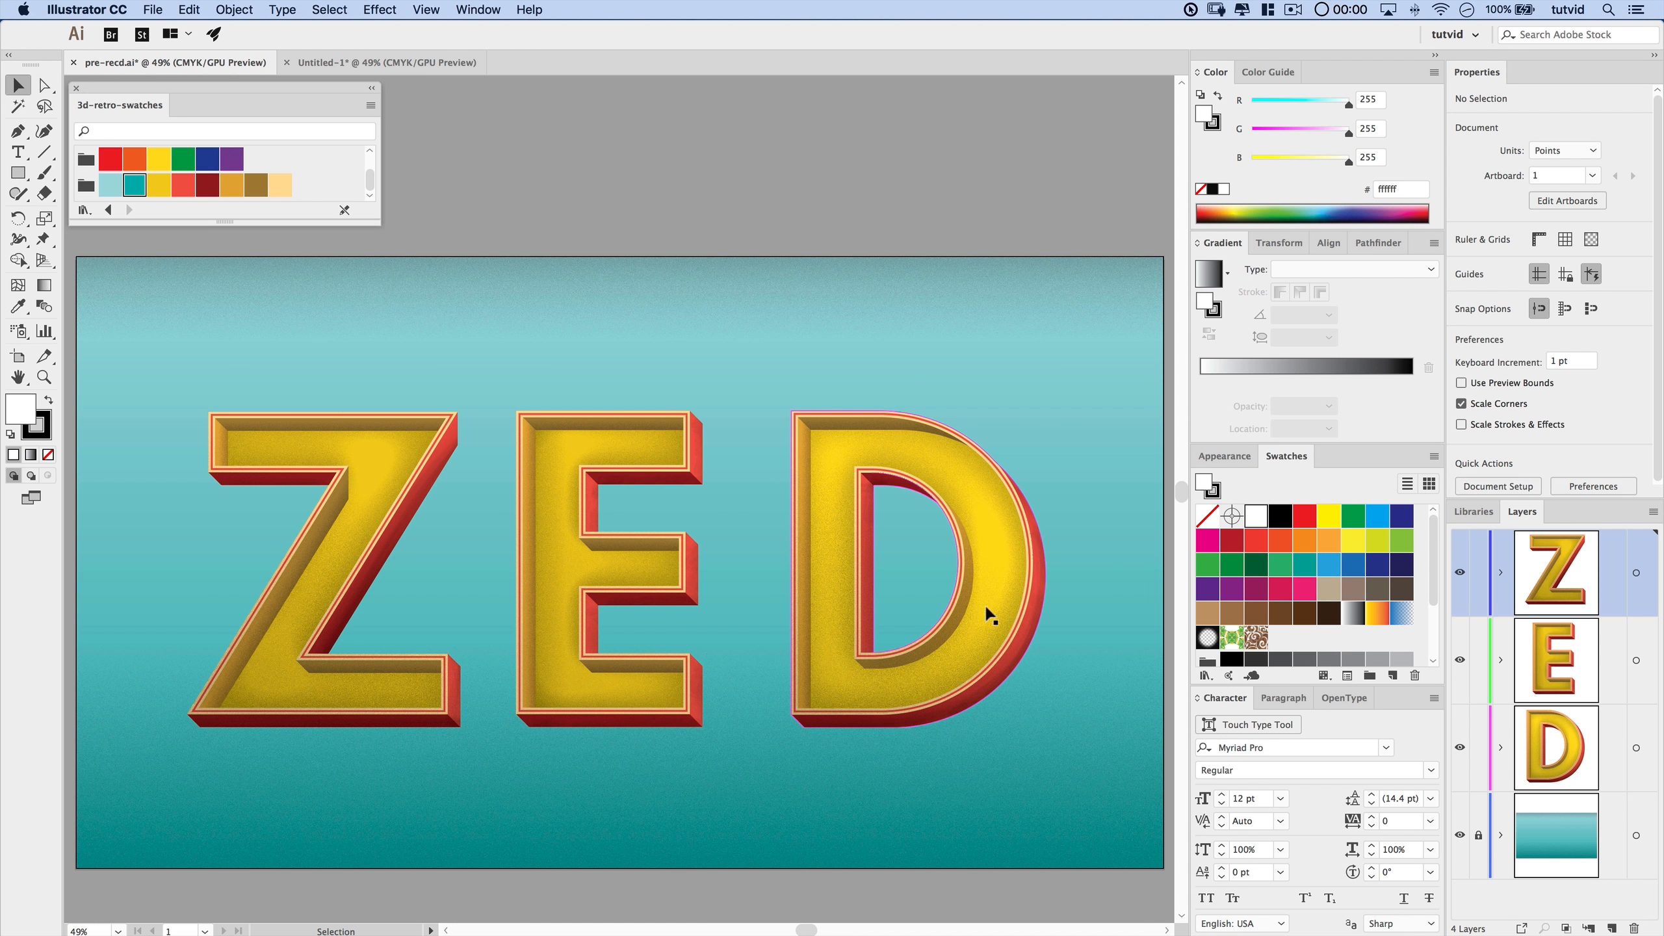
pyautogui.click(377, 64)
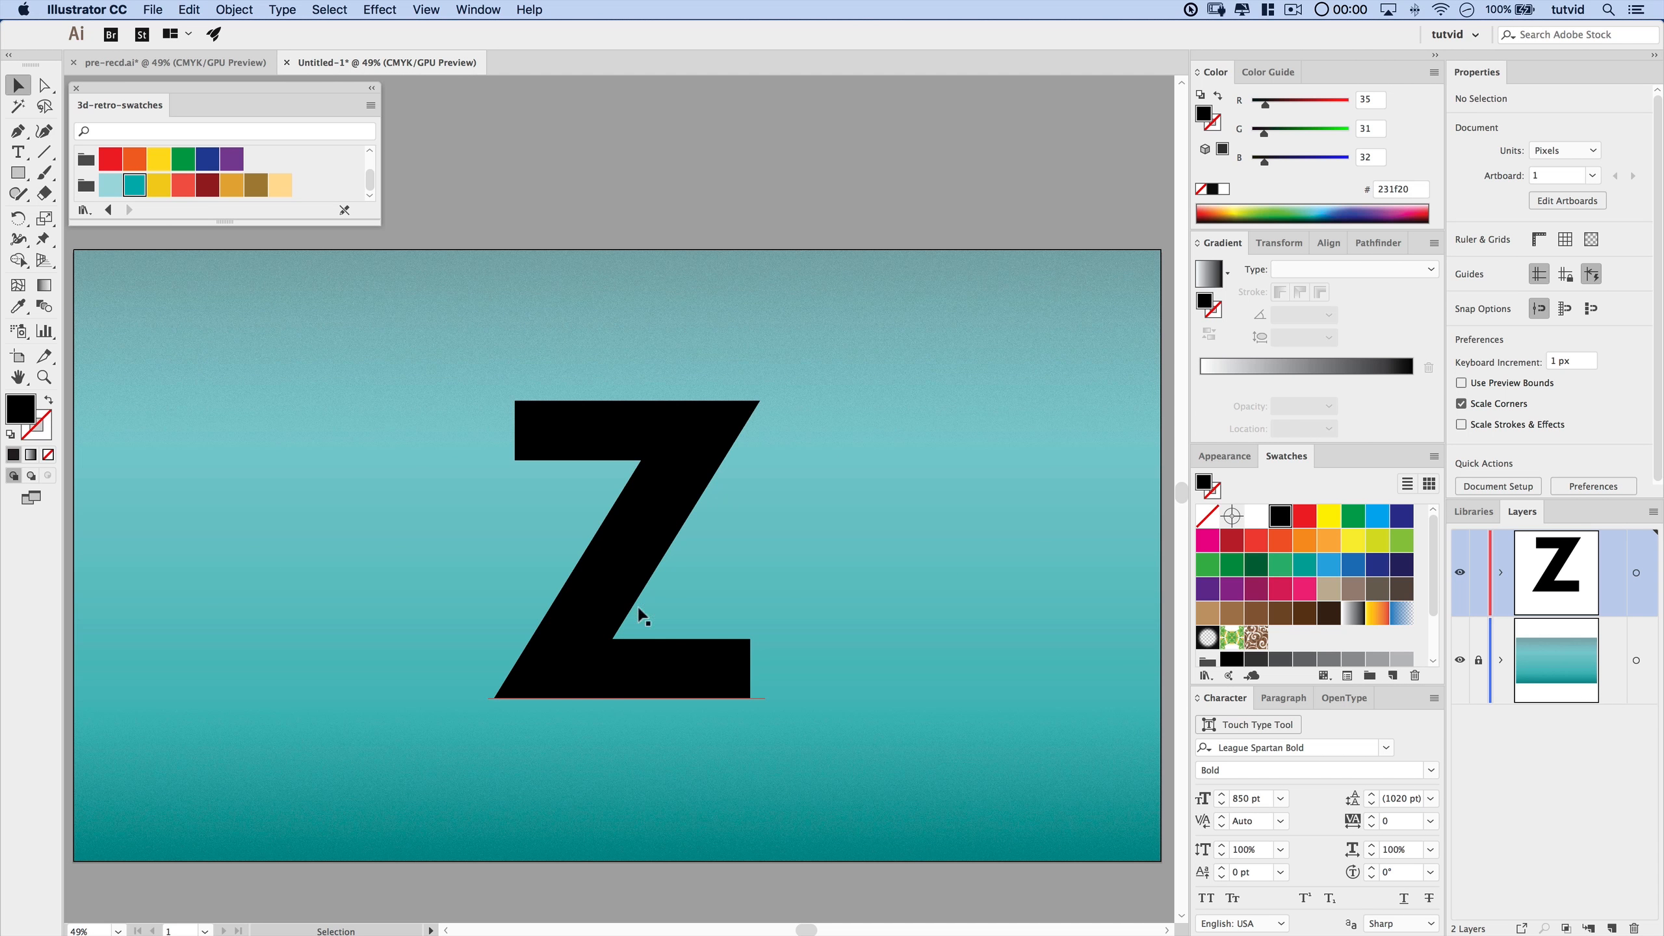
# - Convert the letter Z from live text to outlines
pyautogui.click(655, 550)
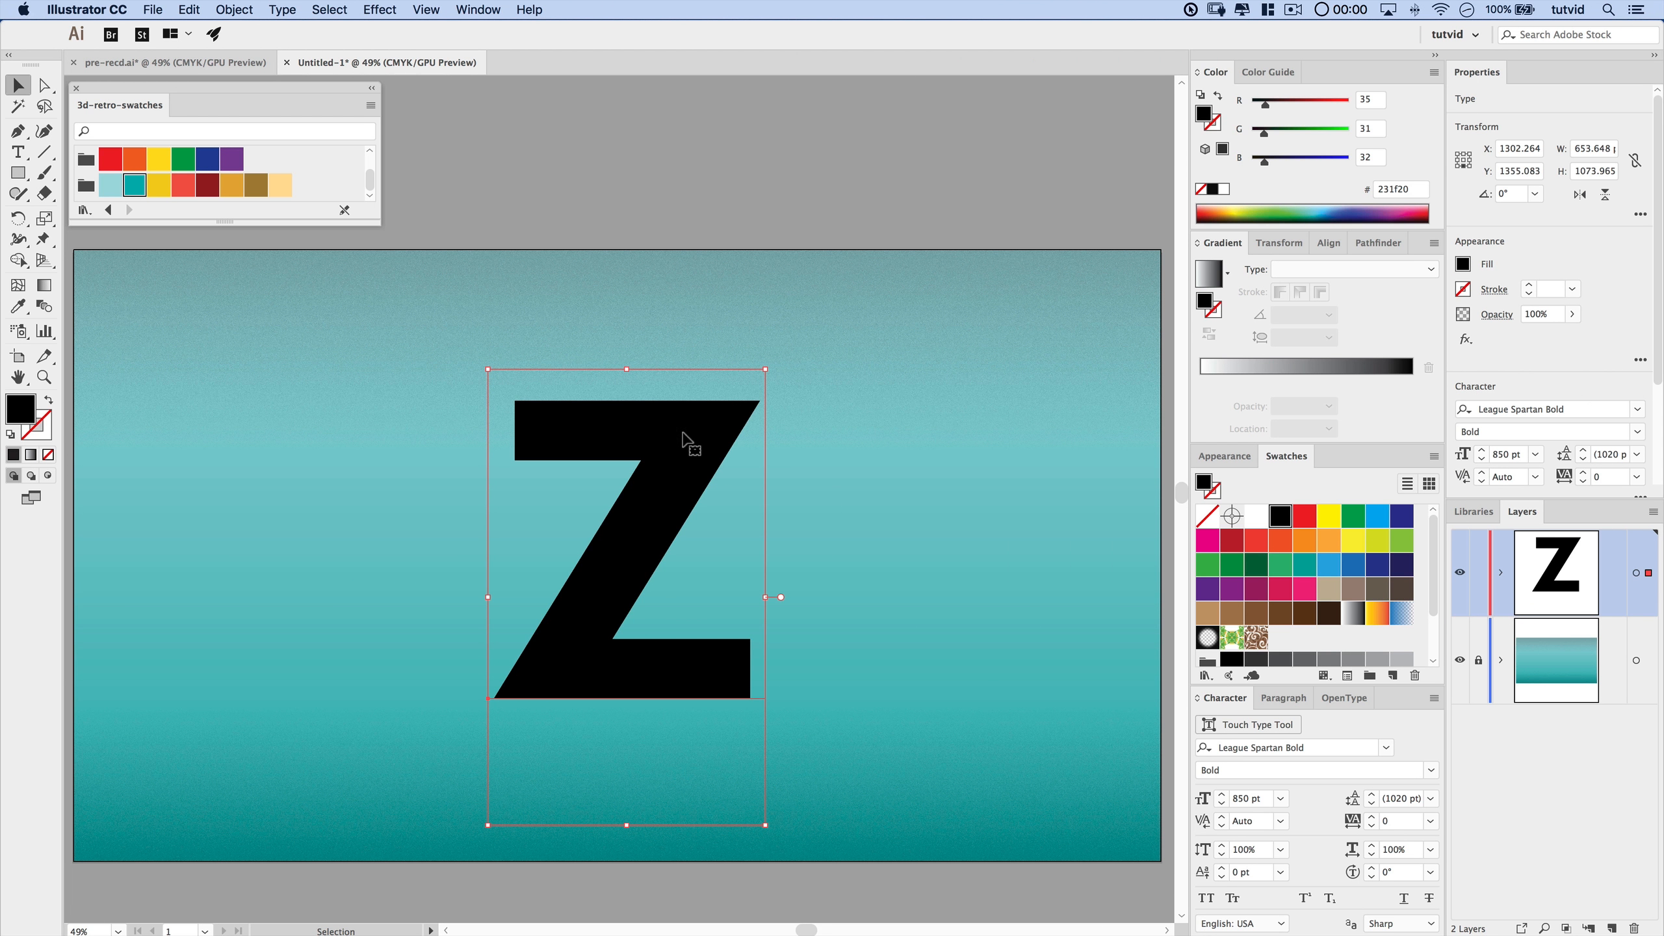
pyautogui.rightClick(657, 426)
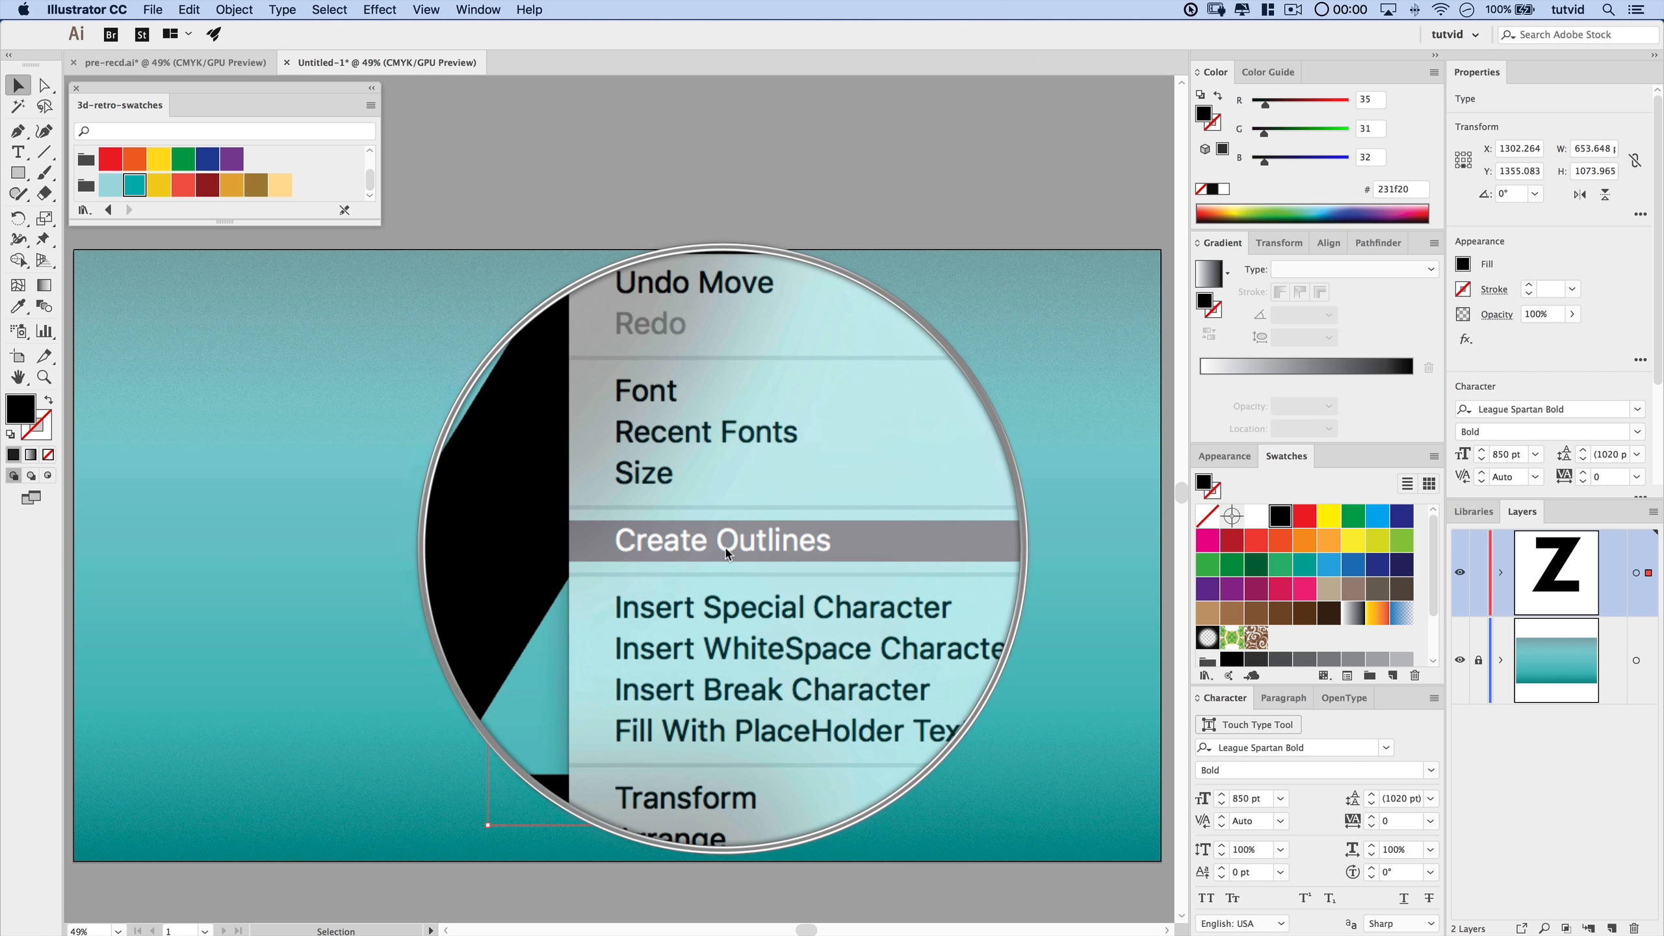
pyautogui.click(728, 547)
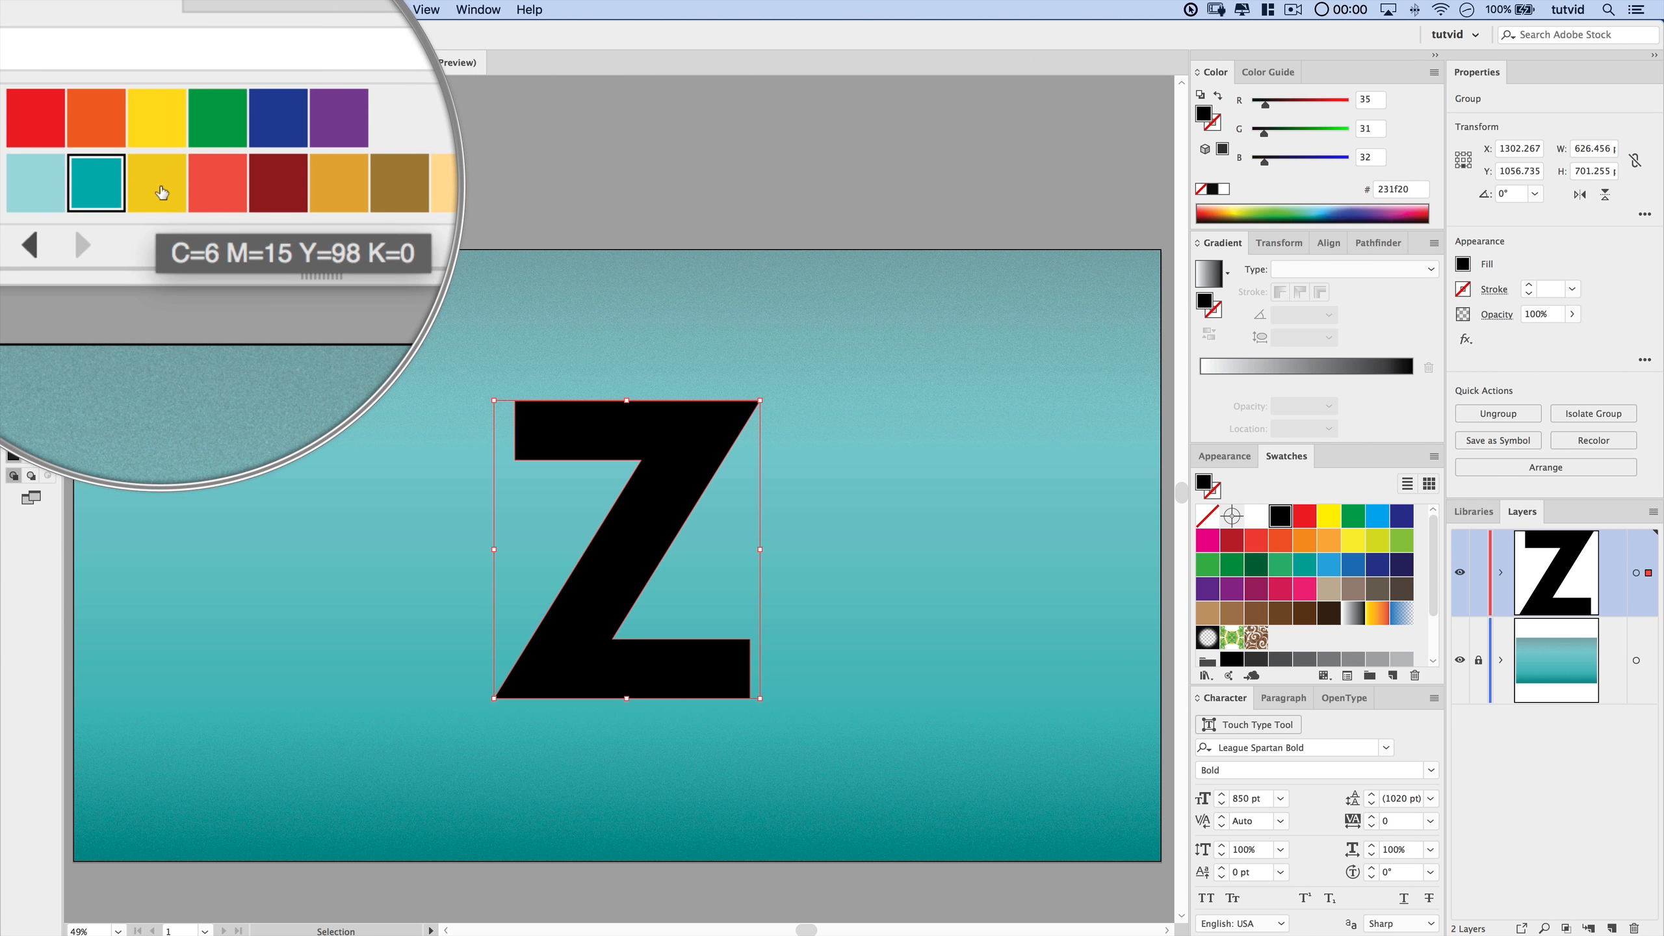
# - Fill the letter Z with the yellow C=6 M=15 Y=98 K=0 swatch and paste a copy of it directly behind
pyautogui.click(158, 184)
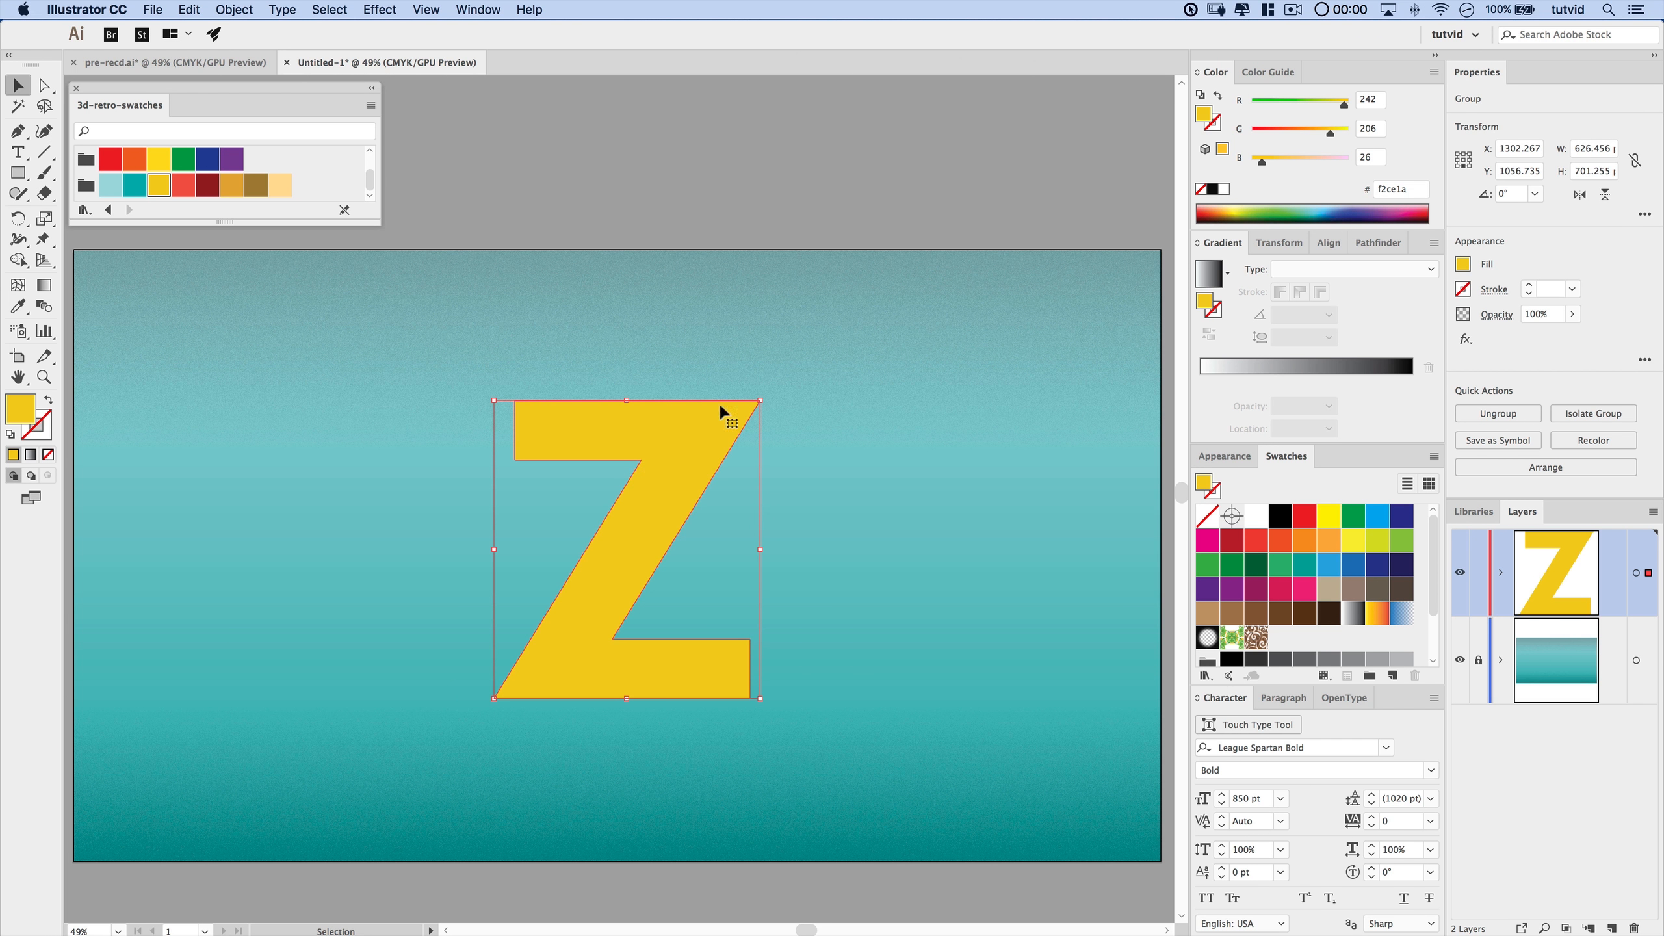
pyautogui.click(188, 9)
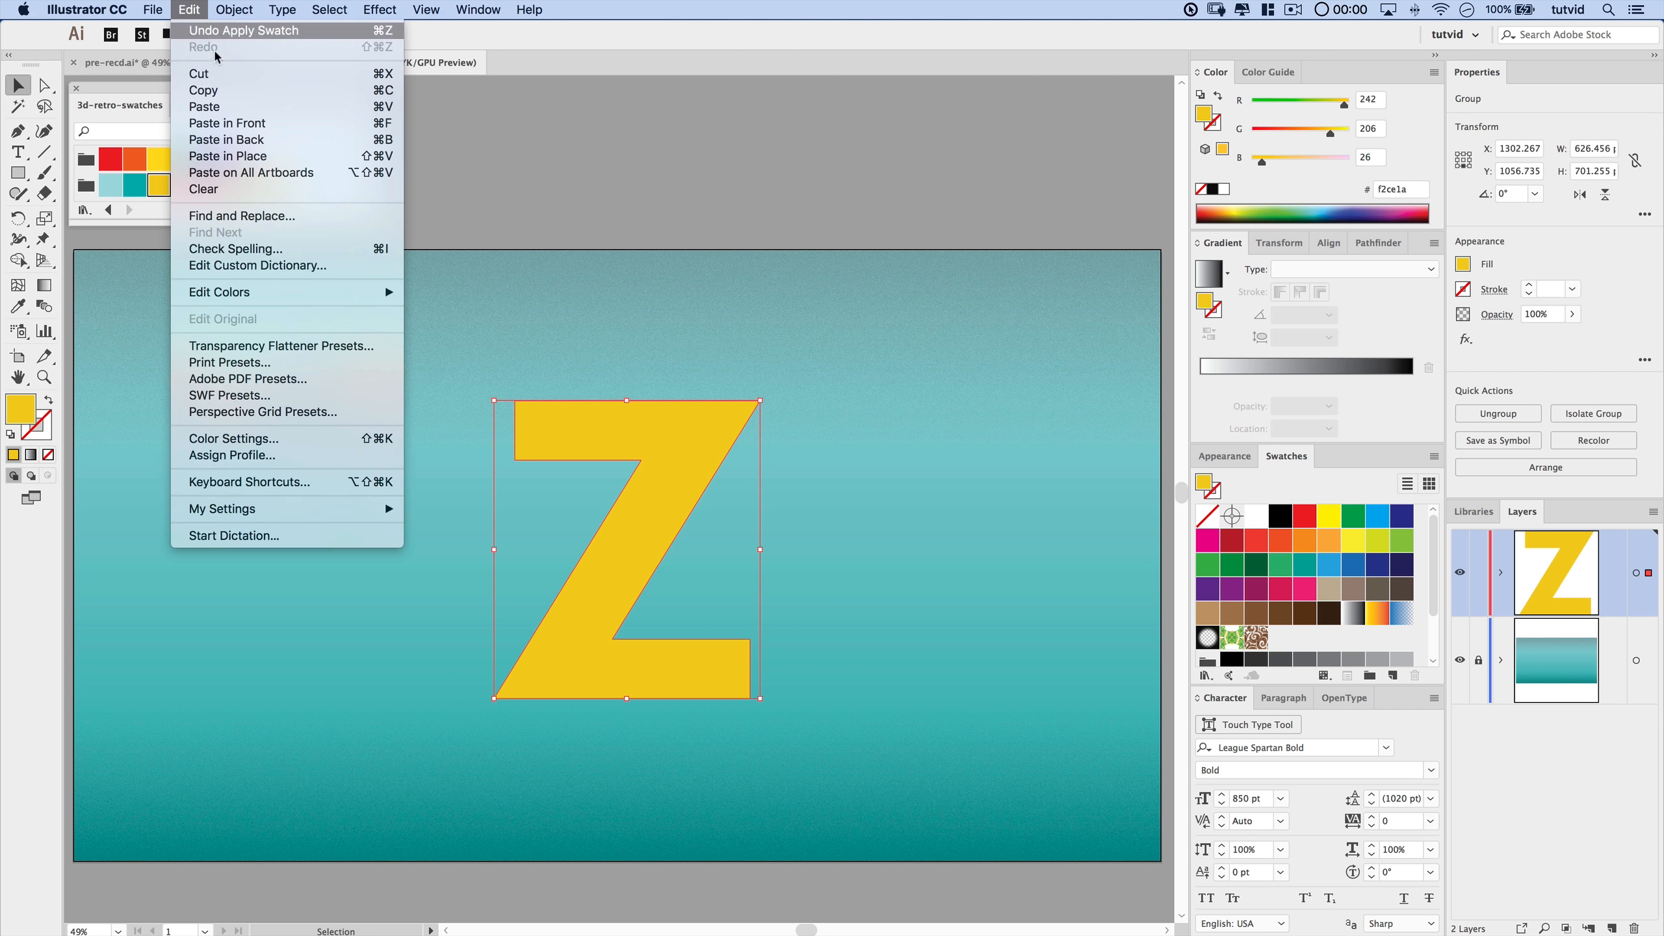
pyautogui.click(208, 30)
pyautogui.click(189, 9)
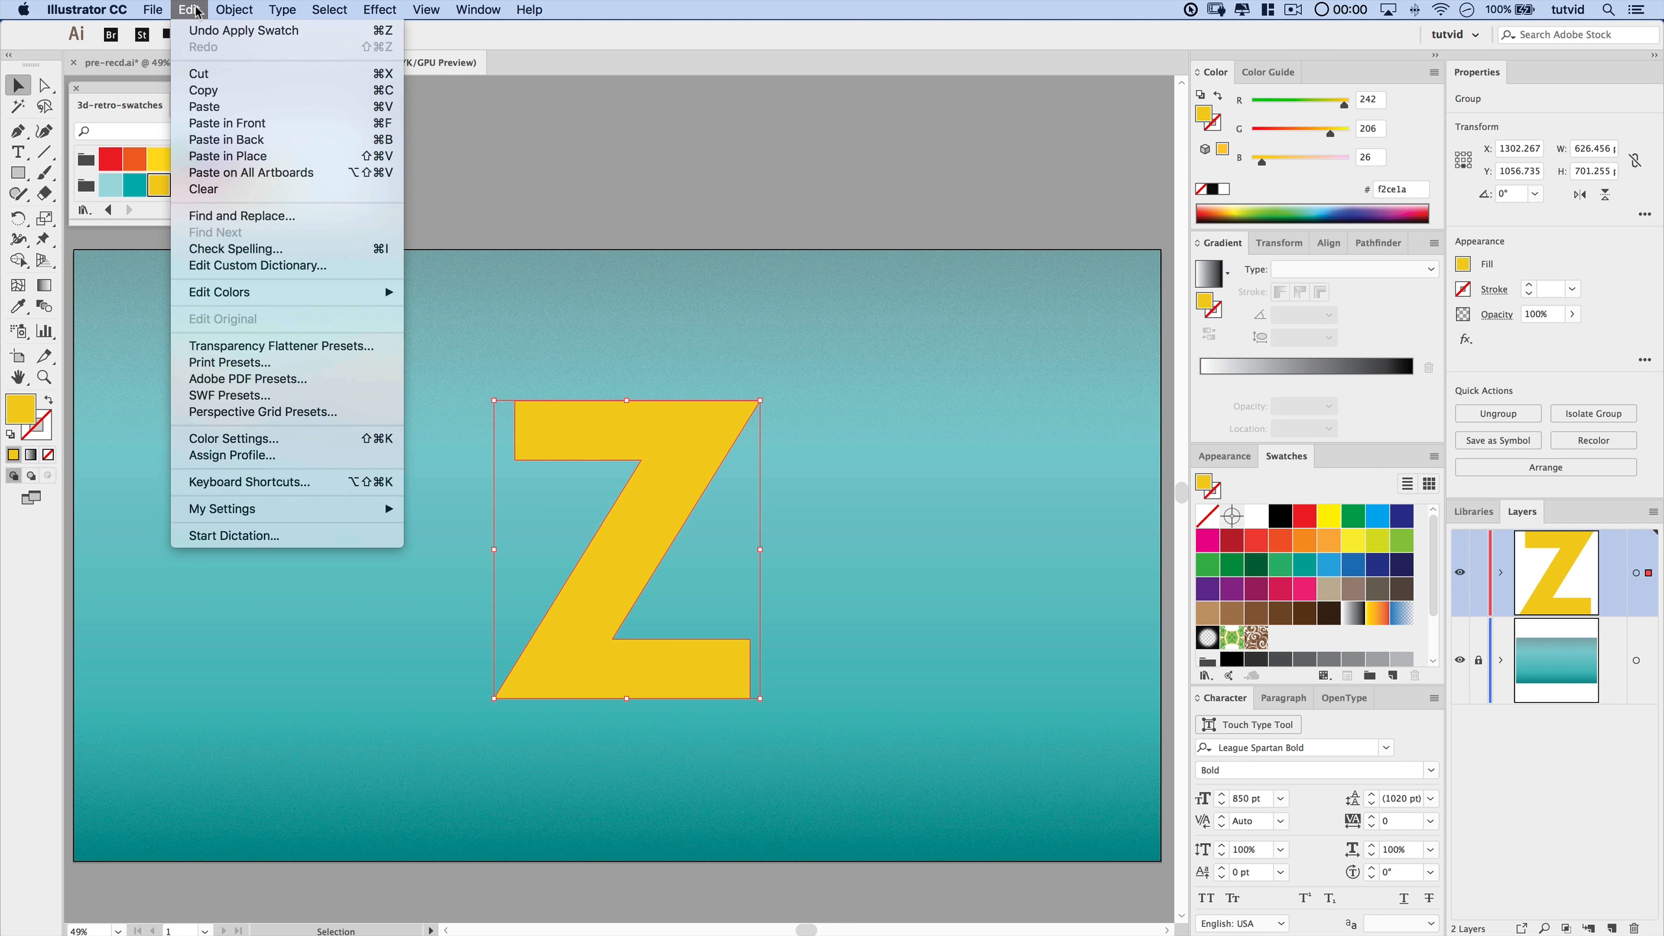
pyautogui.click(248, 140)
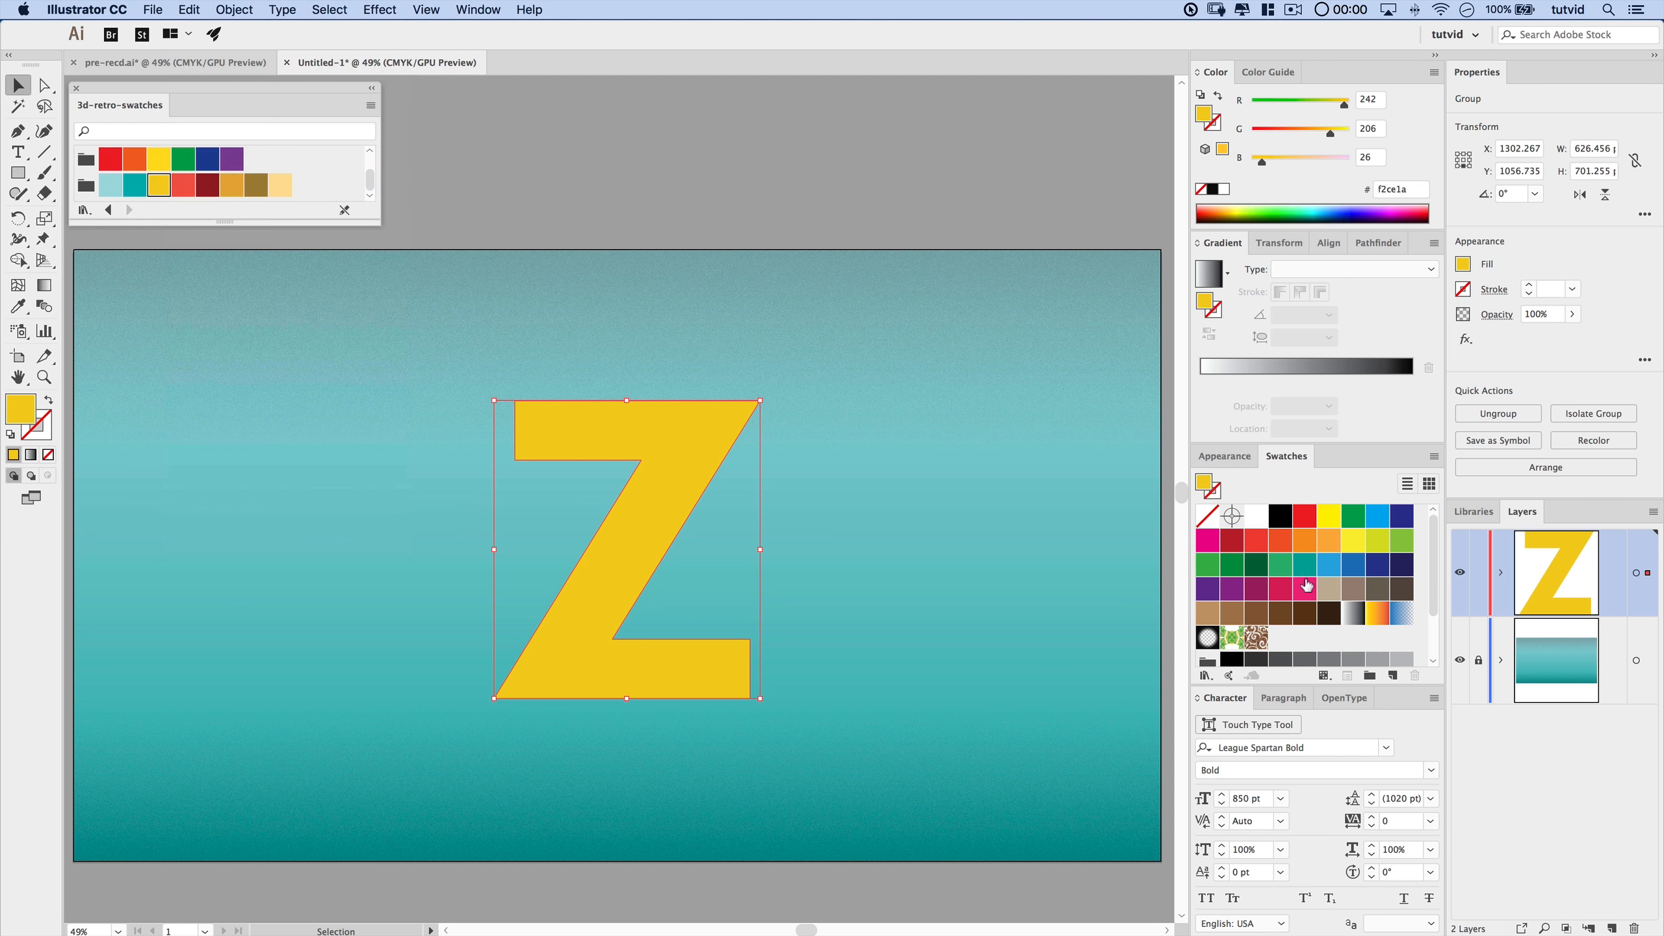
pyautogui.click(1501, 572)
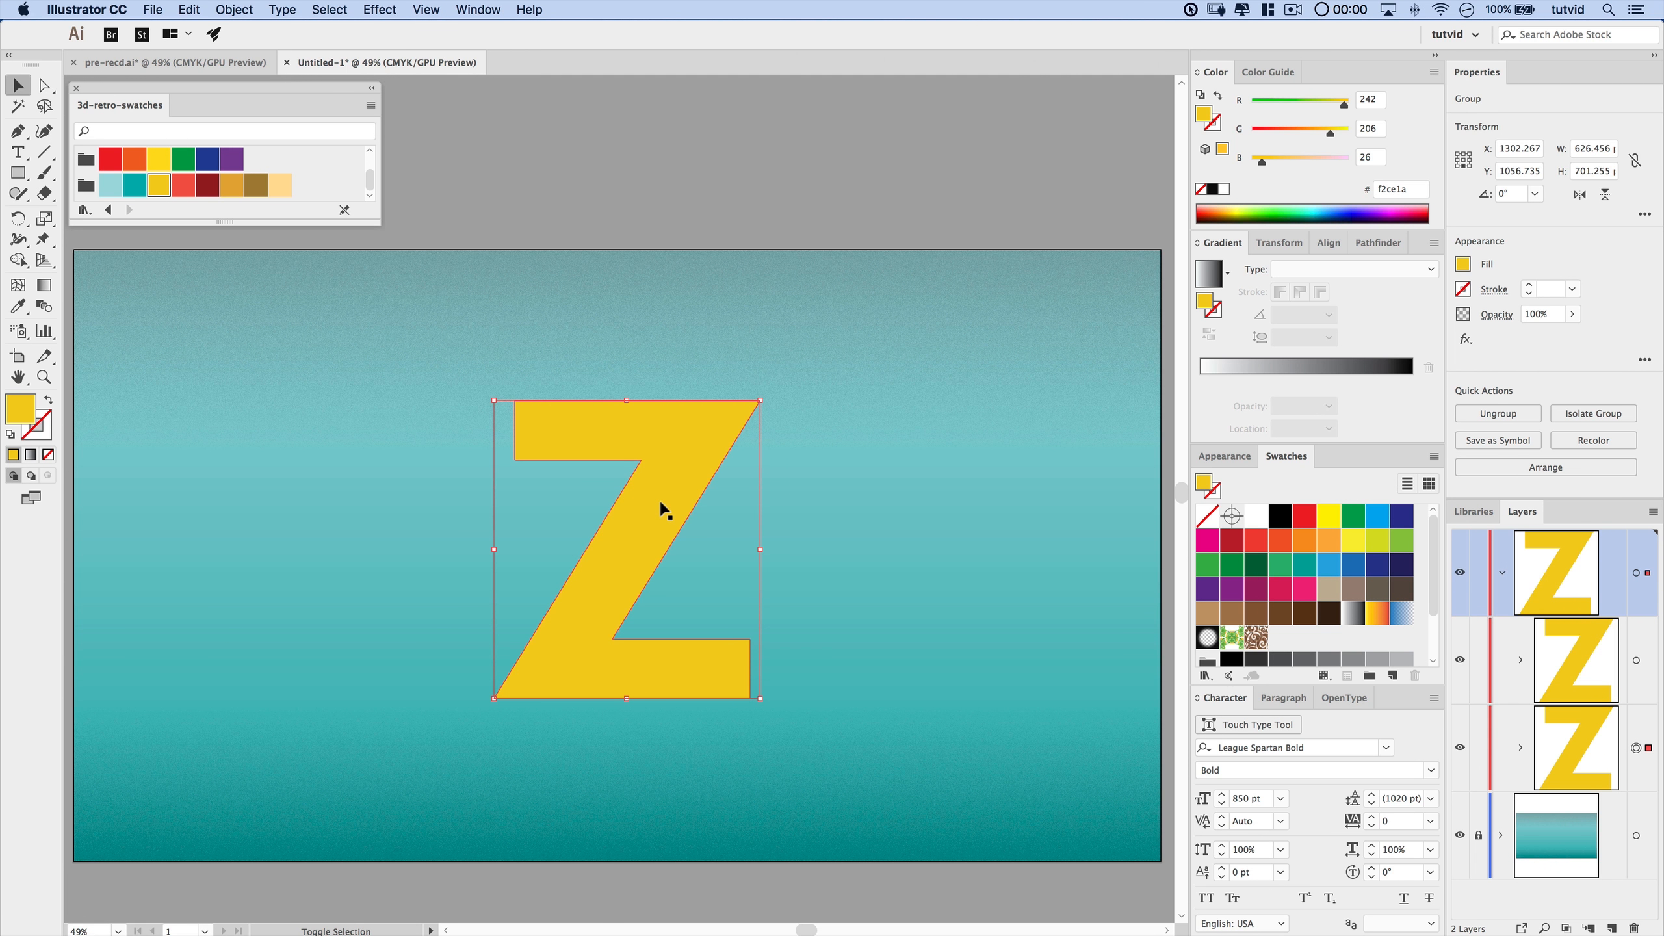
# - Offset the back copy of the Z 30 px down and 30 px right, fill it magenta #ec008c, and deselect it
pyautogui.hotkey('shift', 'Down')
pyautogui.hotkey('shift', 'Down')
pyautogui.hotkey('shift', 'Down')
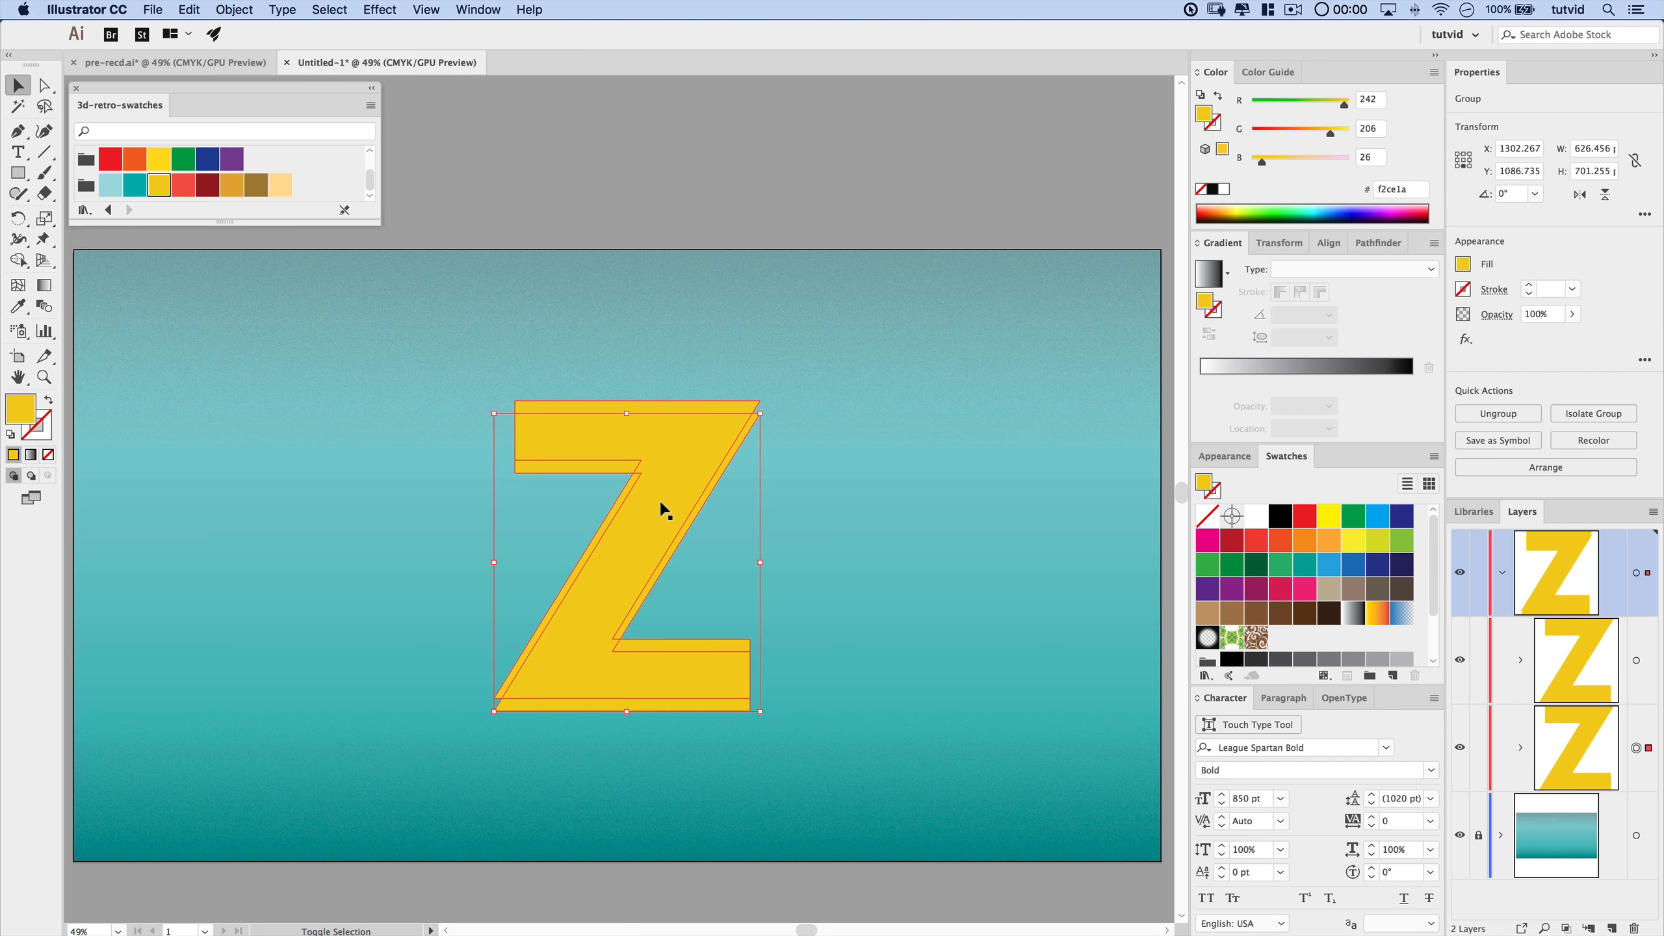
pyautogui.hotkey('shift', 'Right')
pyautogui.hotkey('shift', 'Right')
pyautogui.hotkey('shift', 'Right')
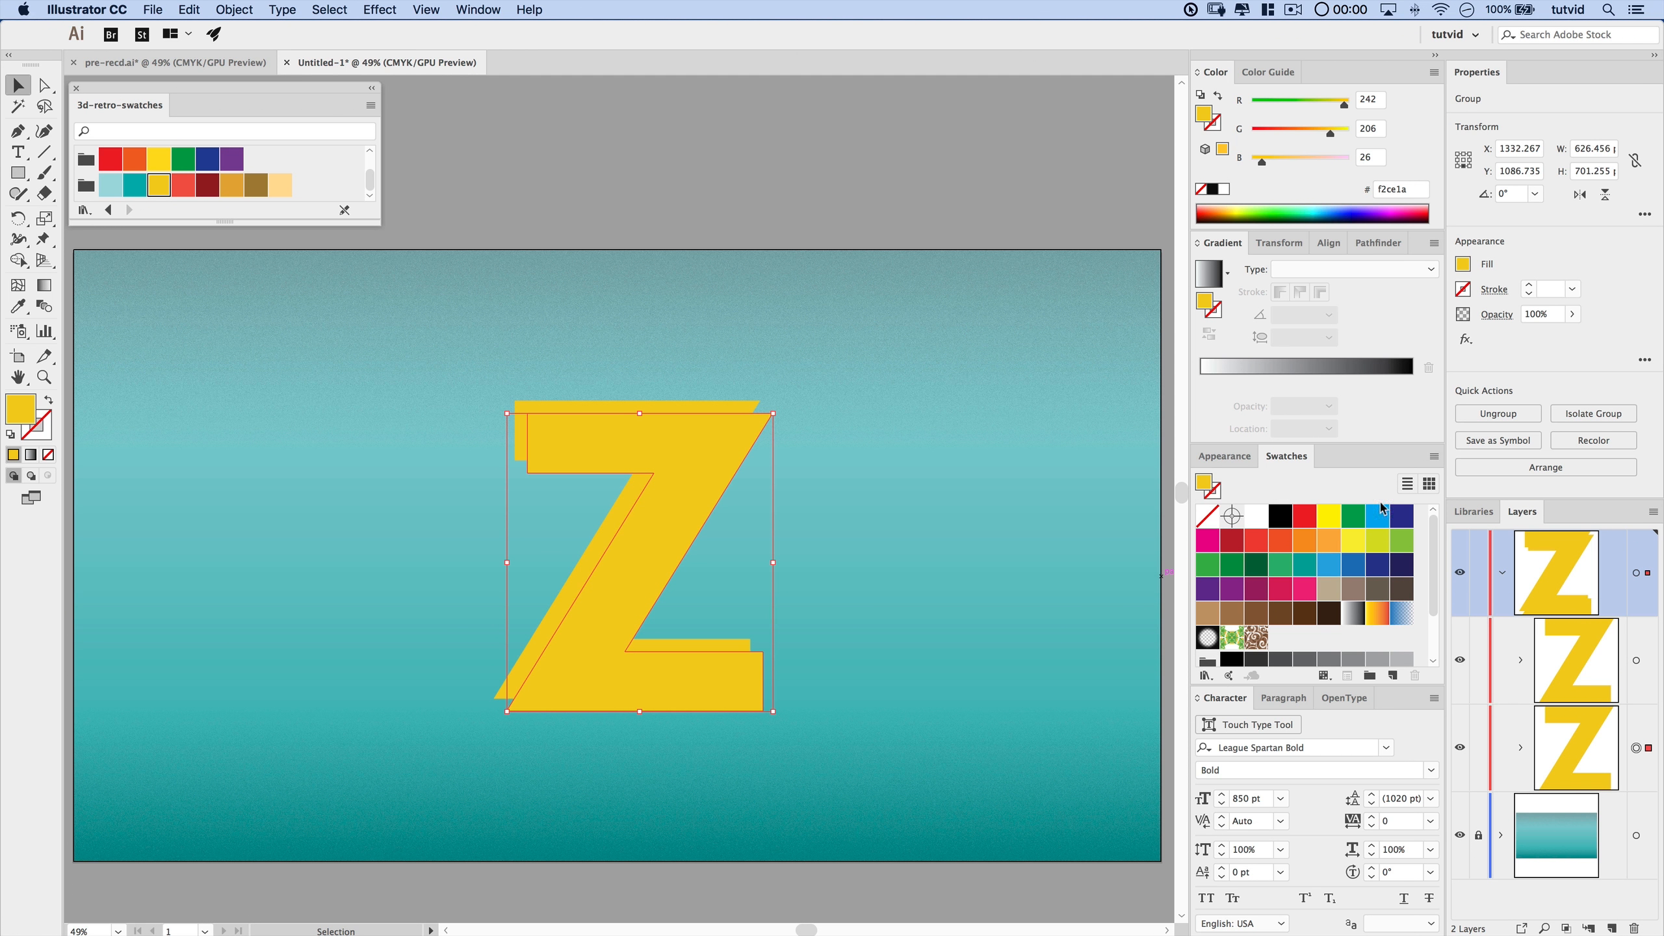
pyautogui.click(1211, 541)
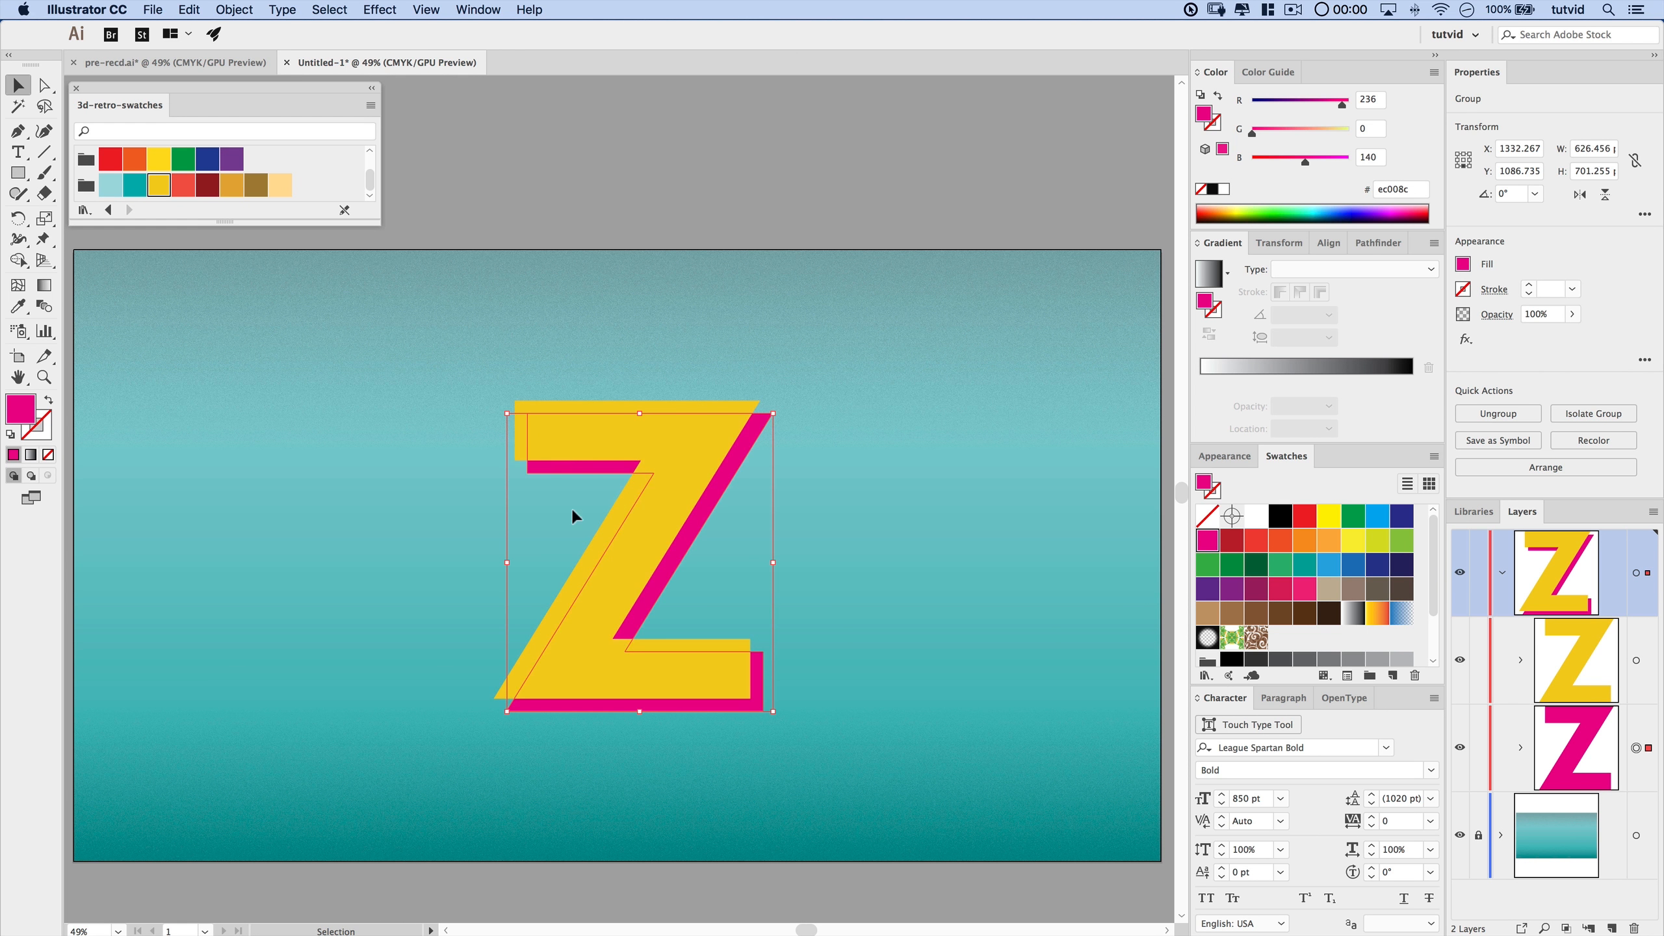
pyautogui.click(889, 524)
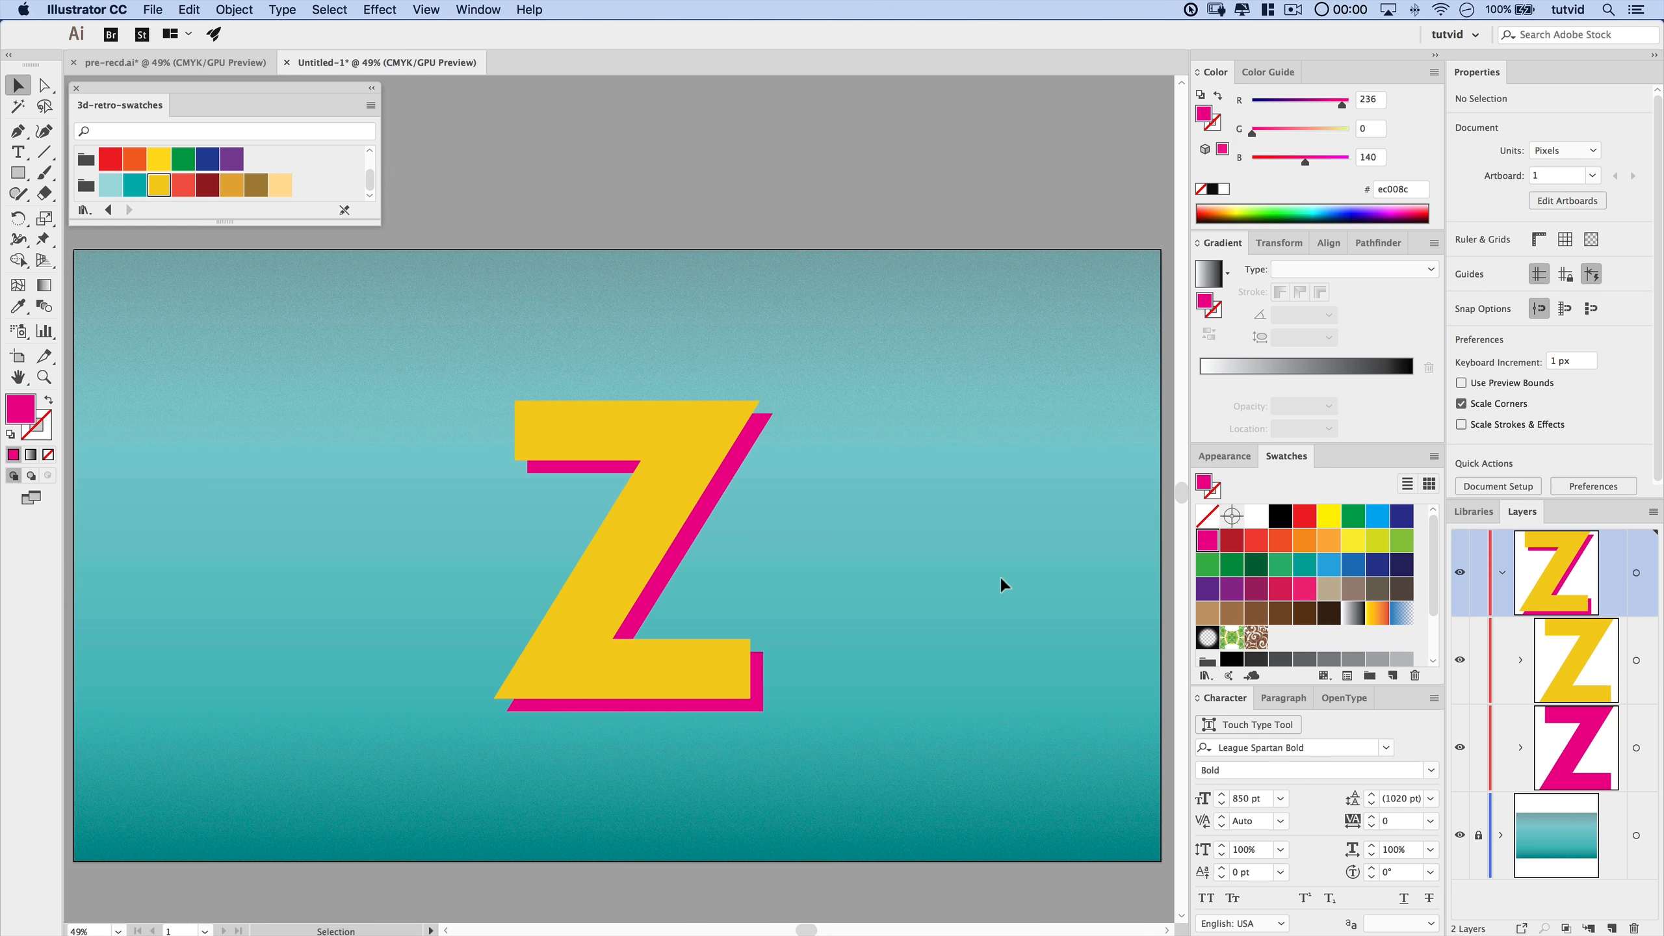
# - With Smart Guides on, draw a closed Pen tool face beneath the Z's top bar, joining the yellow and magenta corners, and fill it blue #27aae1
pyautogui.click(428, 9)
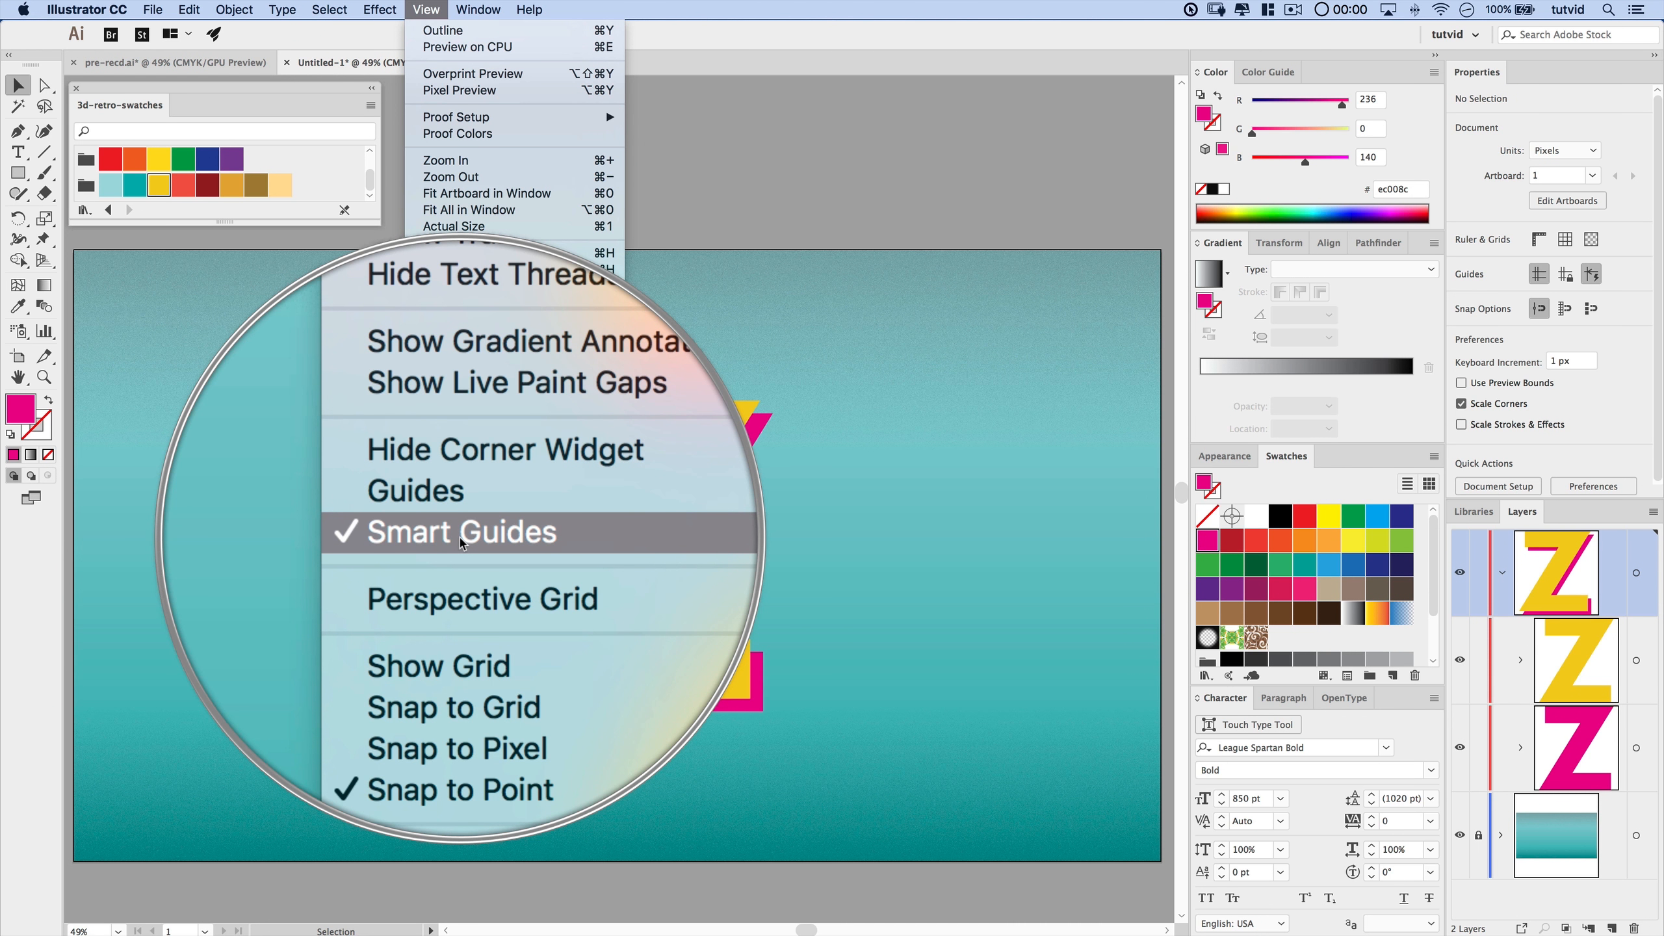
pyautogui.click(456, 537)
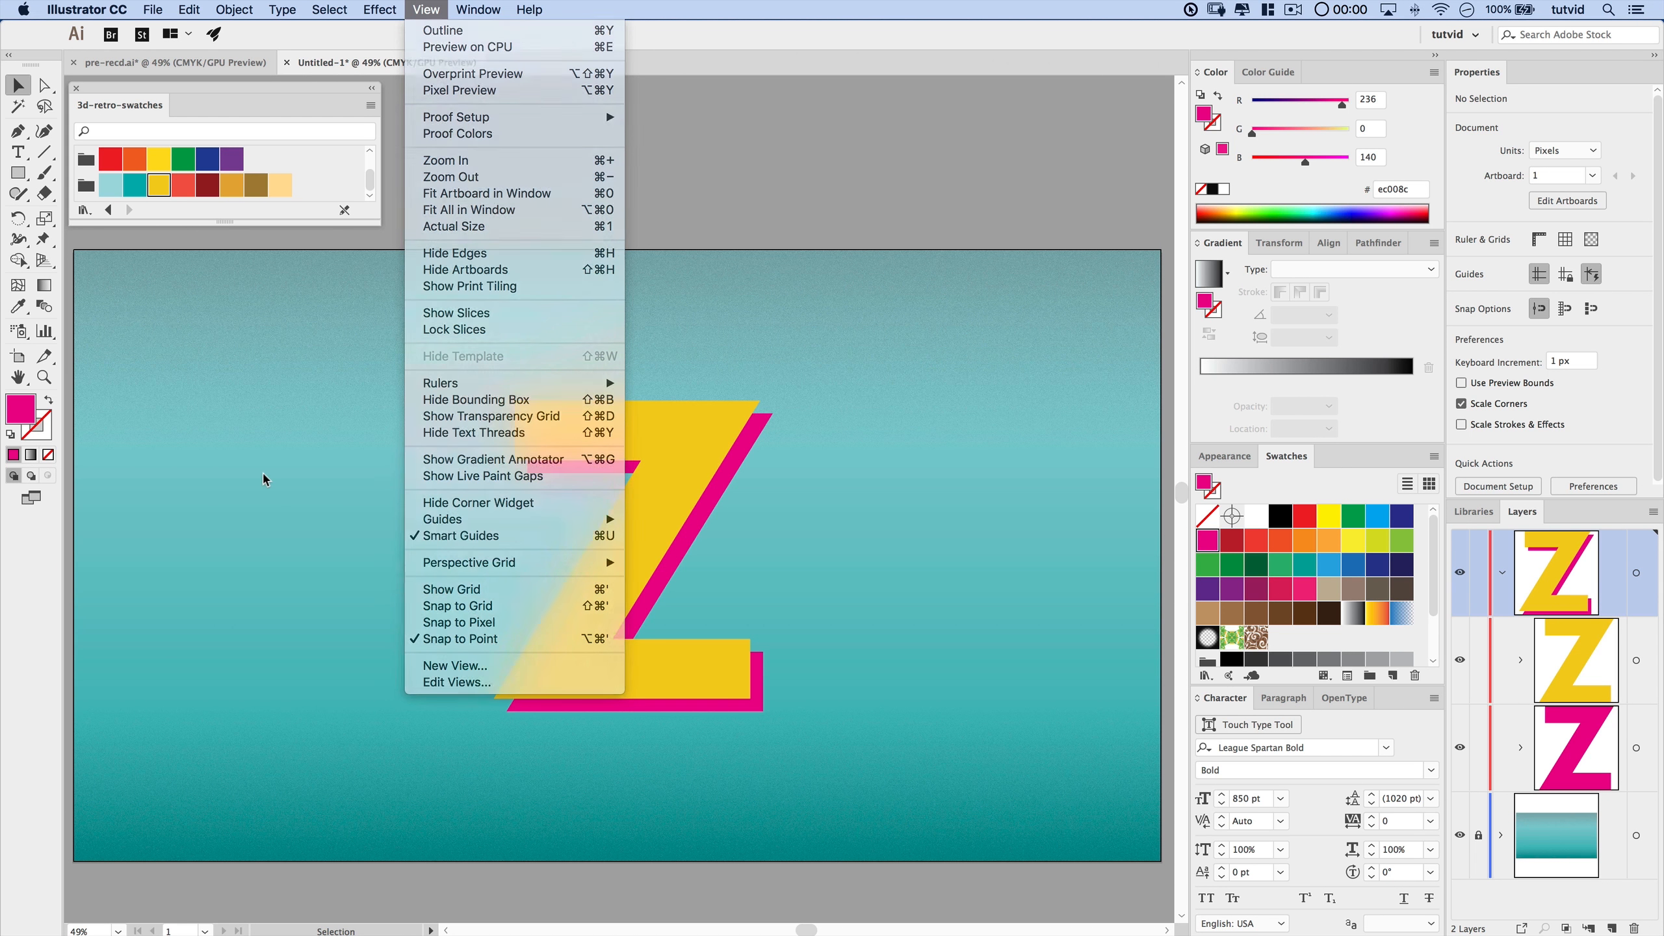
pyautogui.click(16, 132)
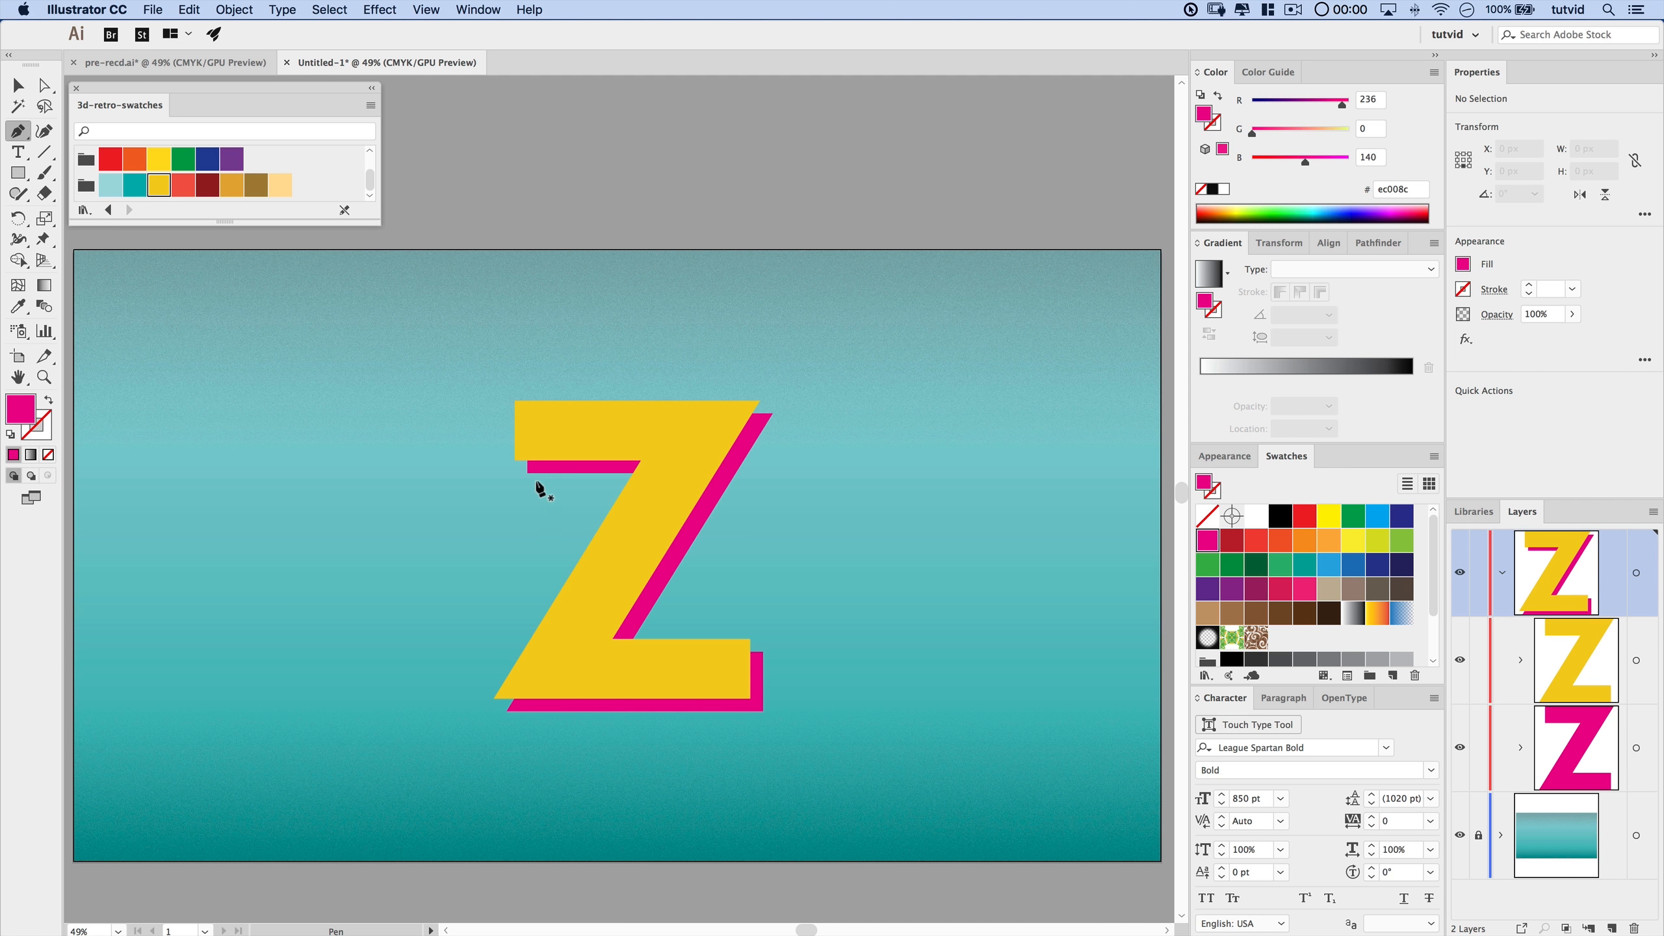
pyautogui.press('super+equal')
pyautogui.press('super+equal')
pyautogui.press('super+equal')
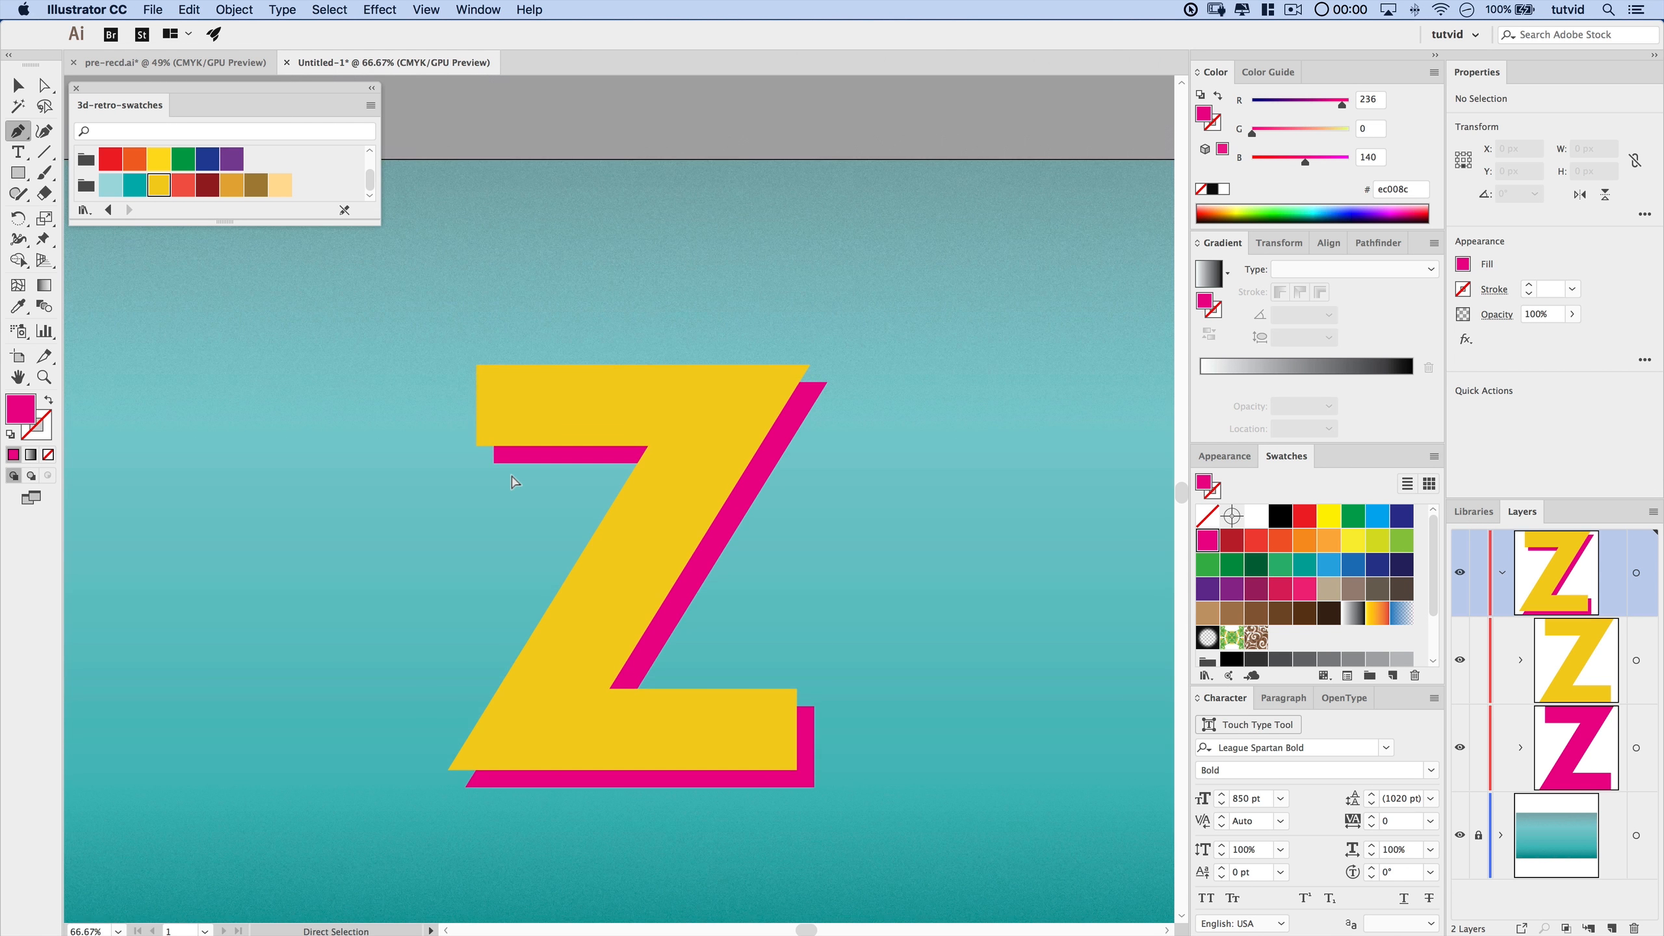
pyautogui.press('super+equal')
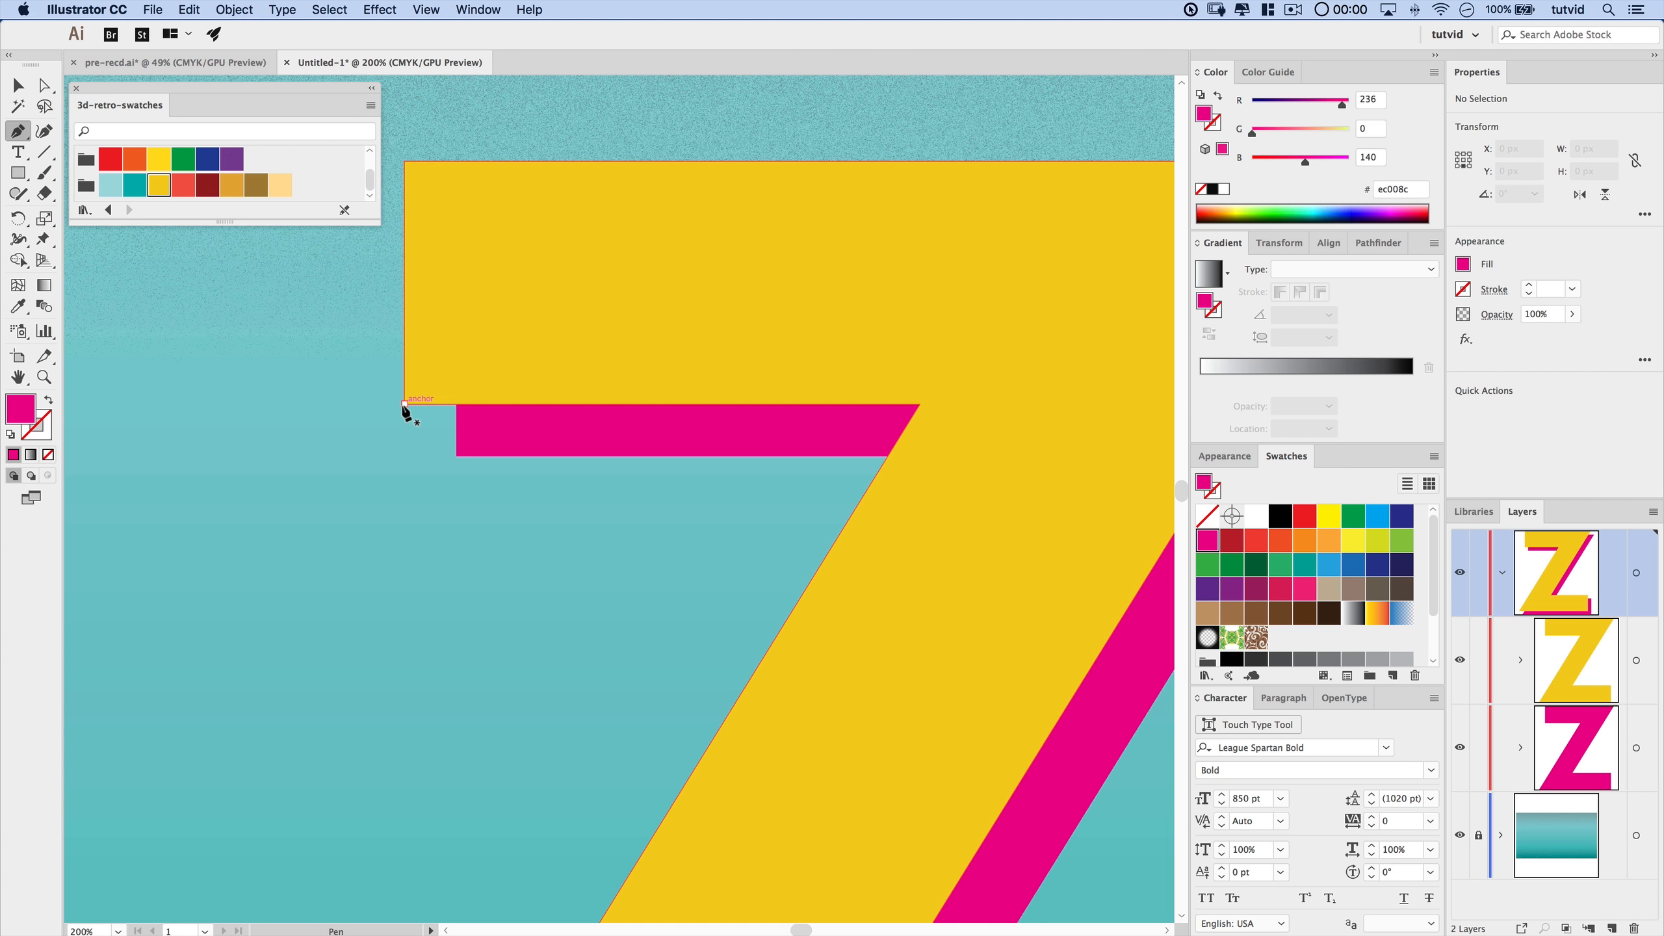
pyautogui.click(404, 404)
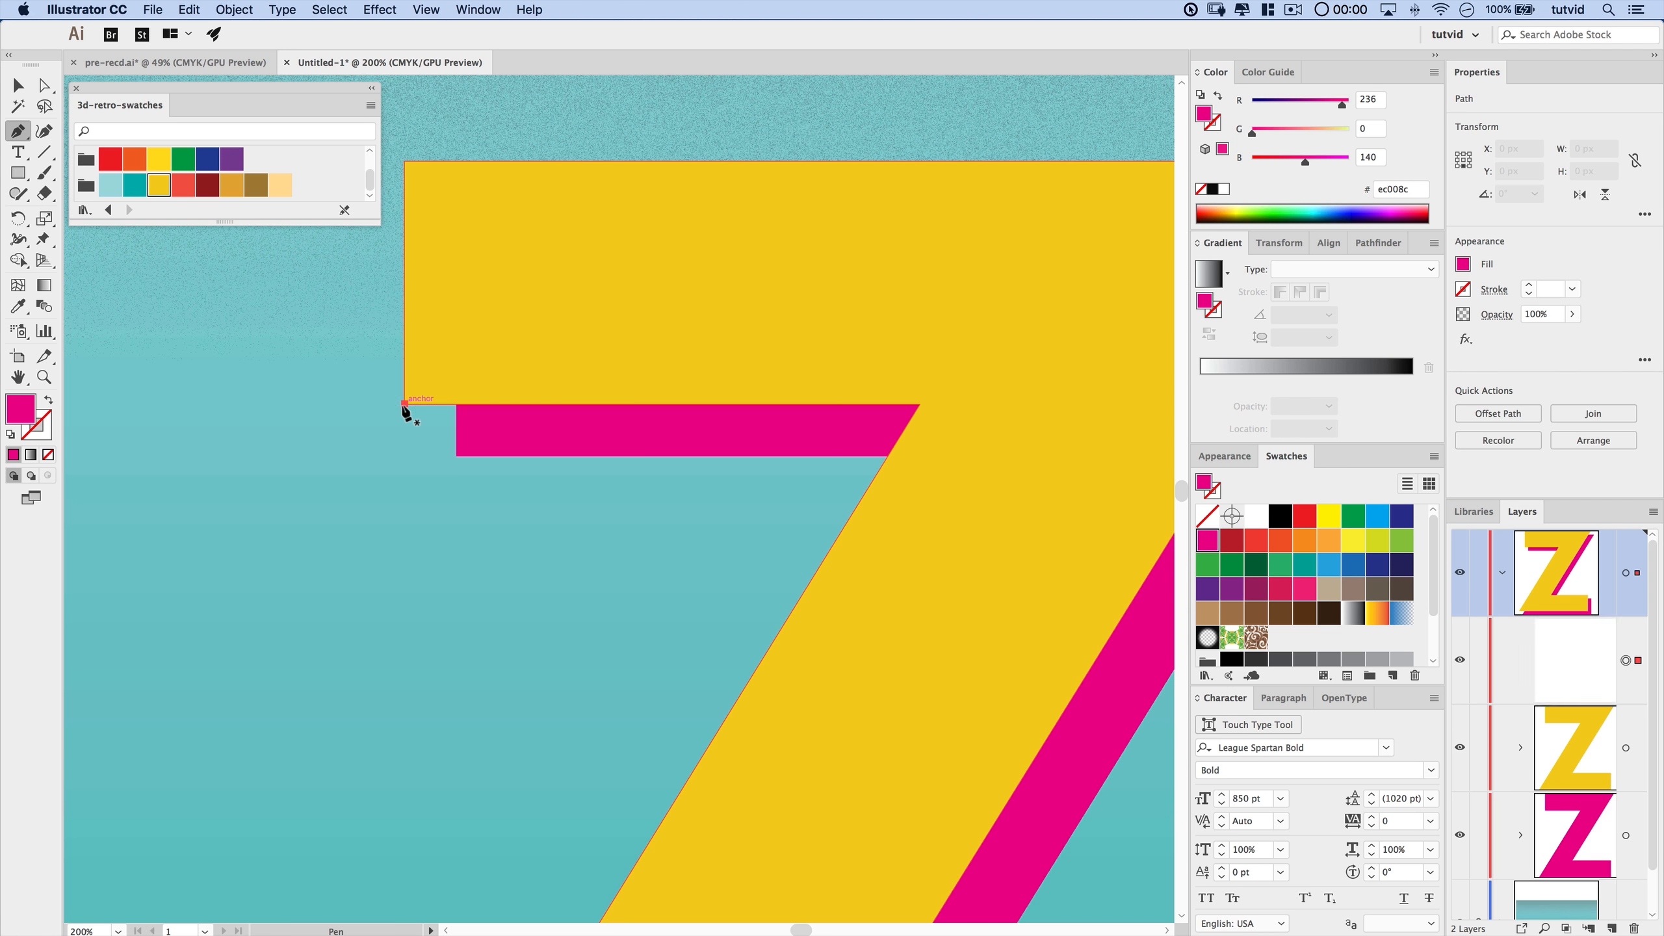
pyautogui.click(457, 457)
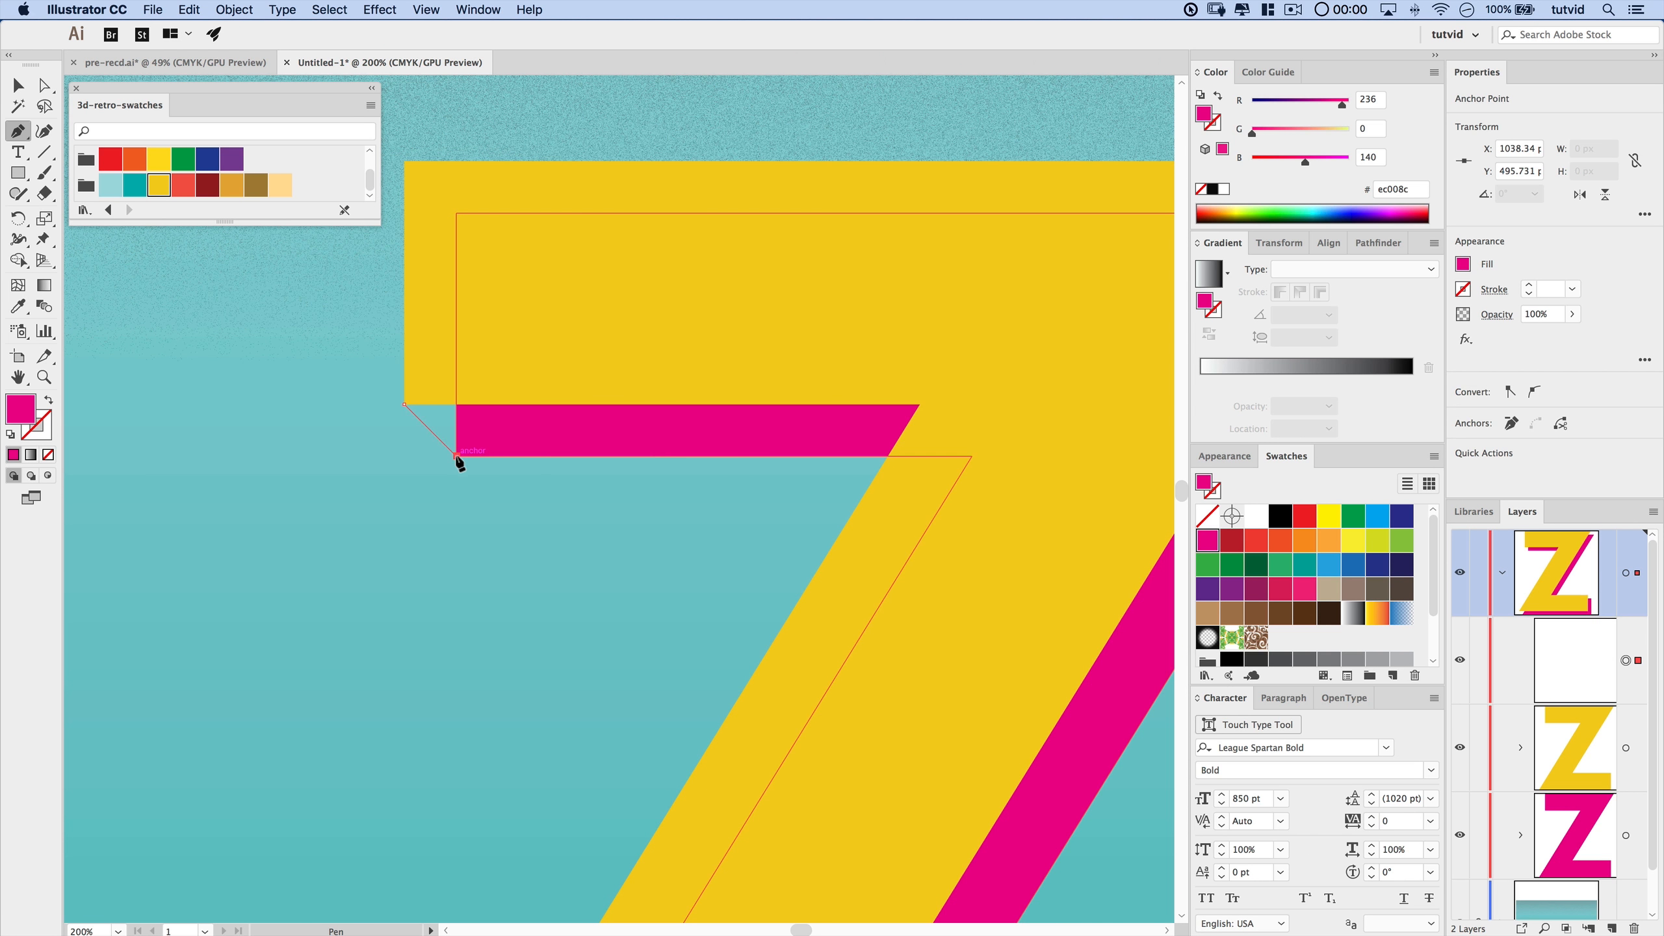
pyautogui.click(888, 455)
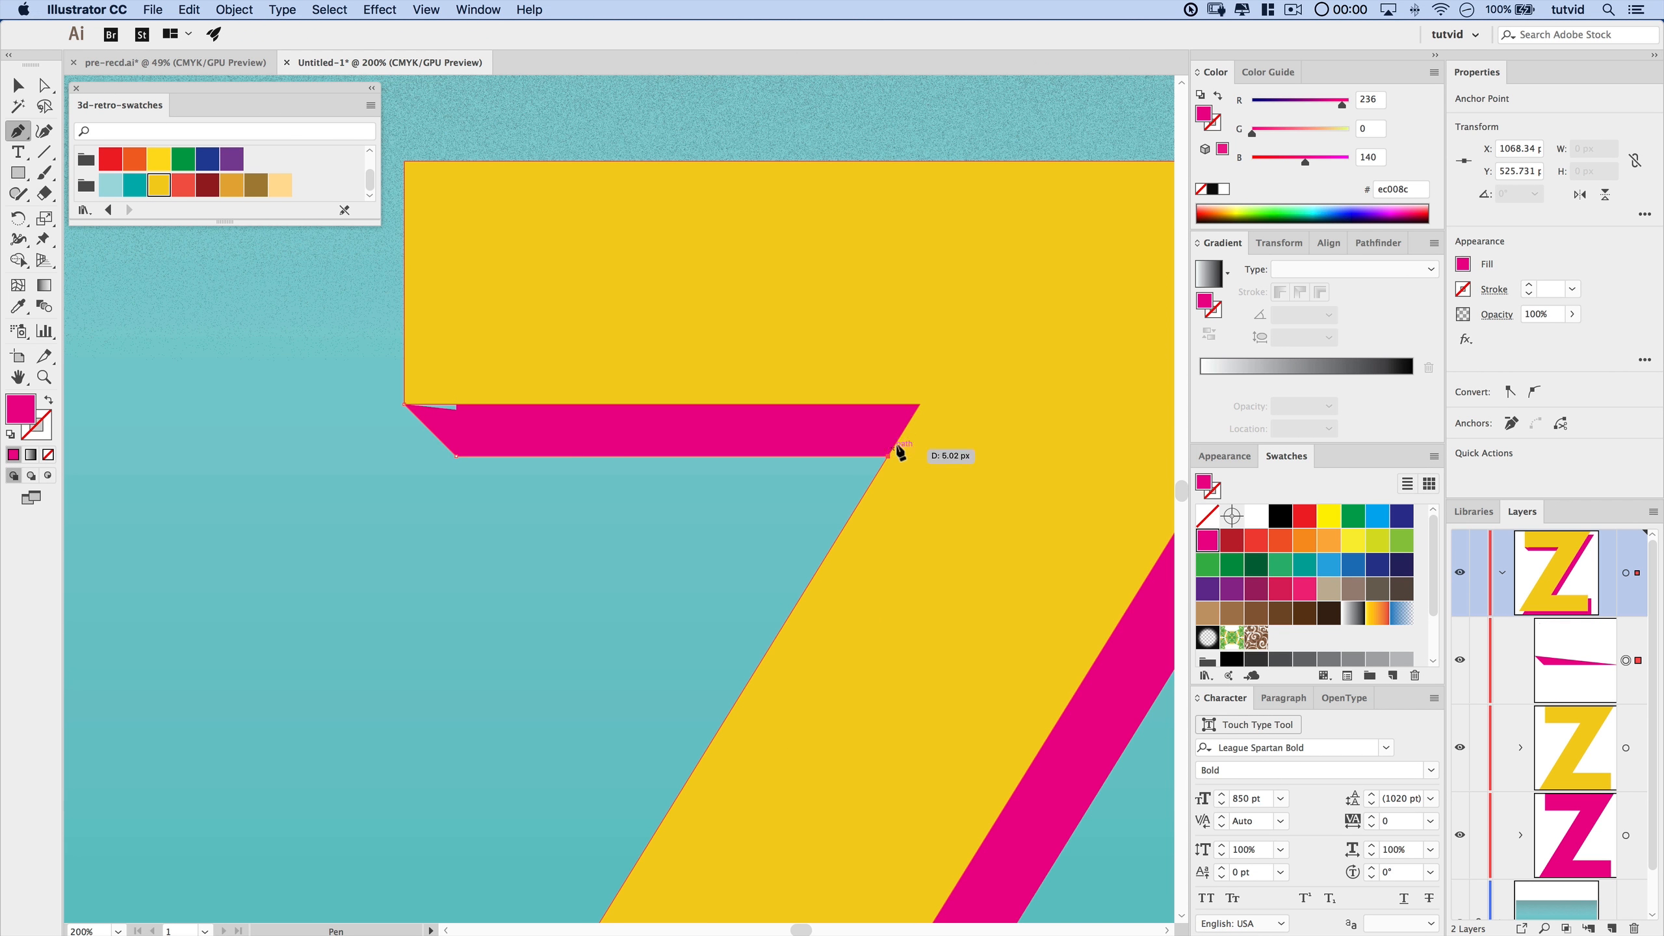
pyautogui.click(920, 404)
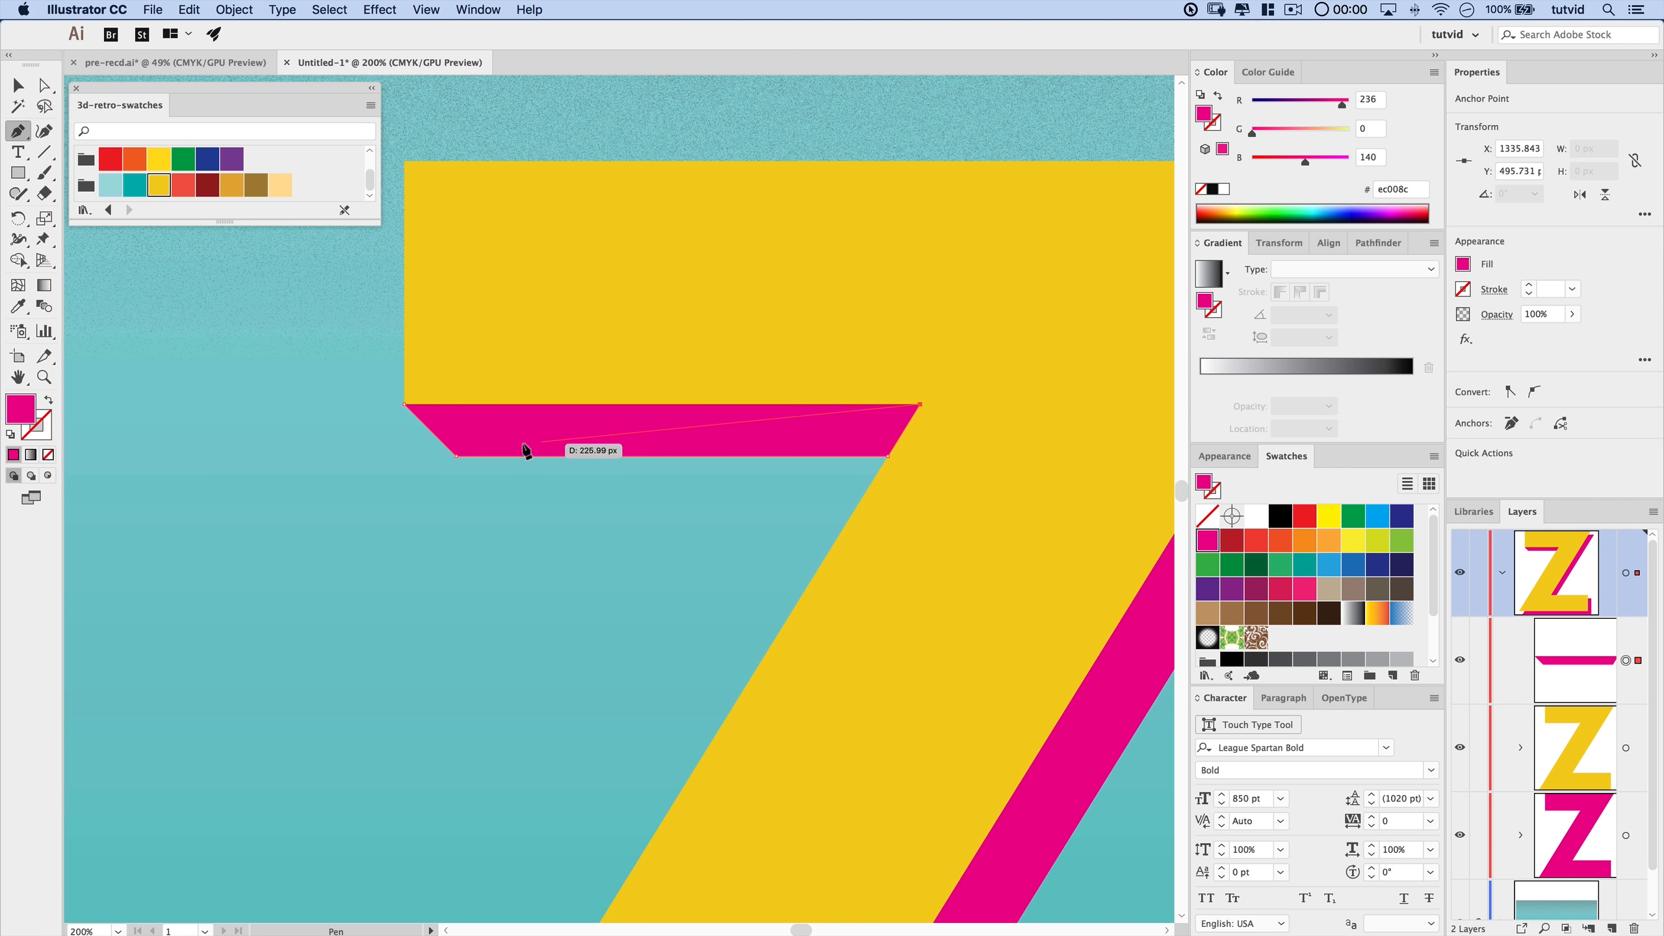
pyautogui.click(405, 405)
pyautogui.click(1330, 564)
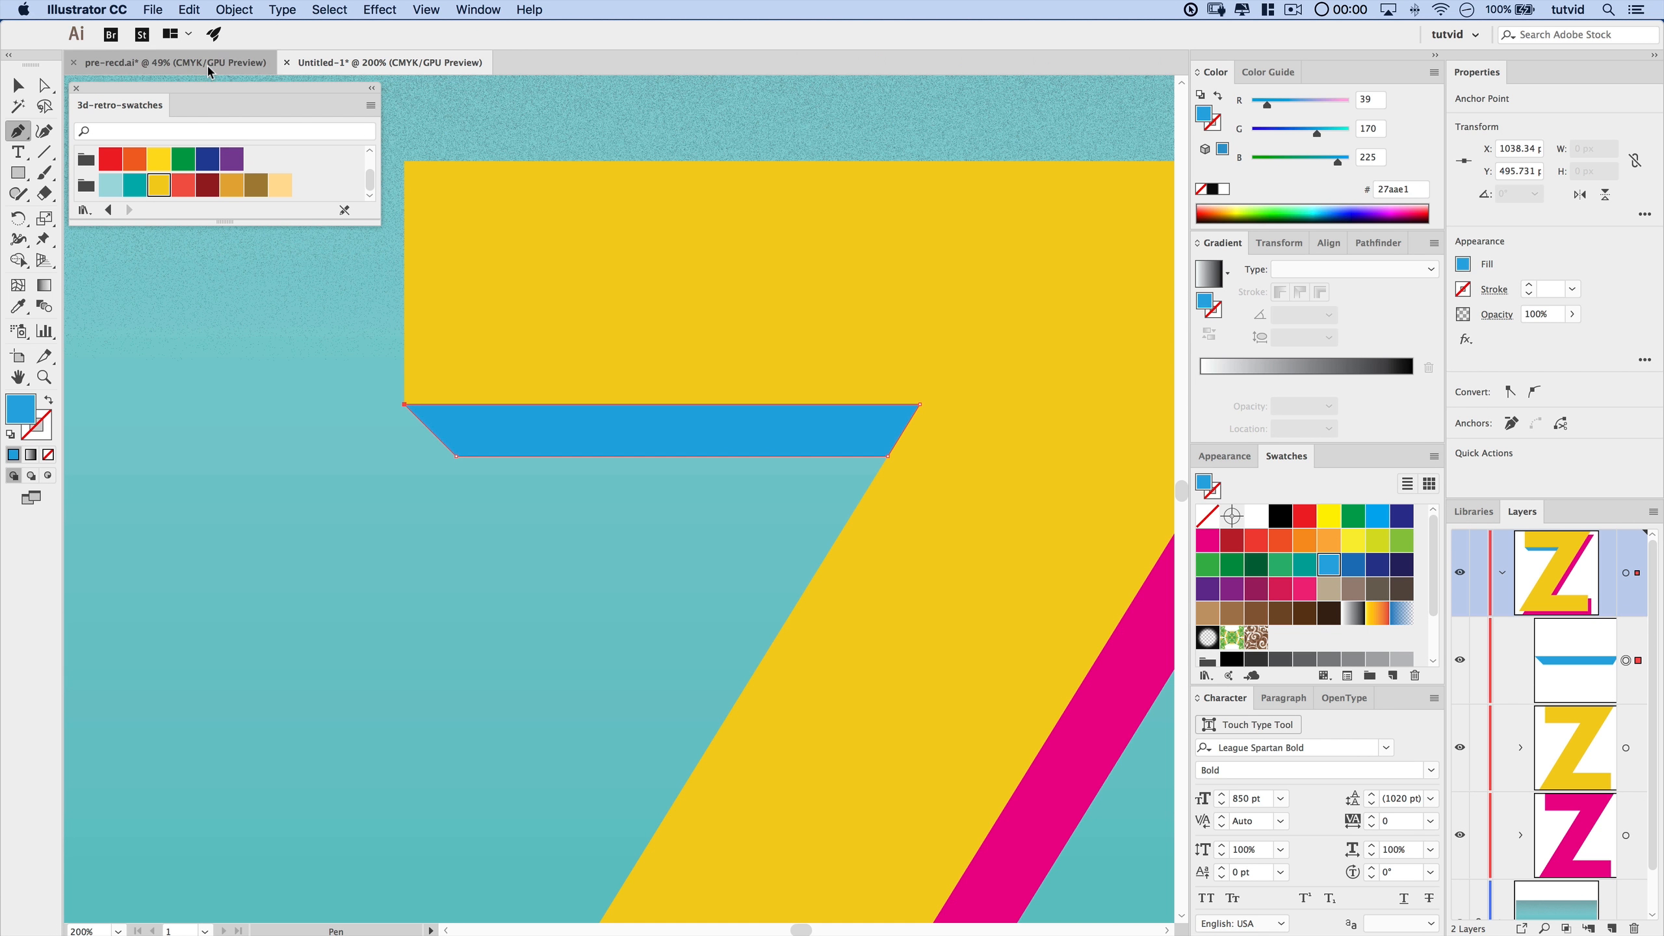
# - View the extruded sides of the finished Z in the pre-recd.ai document and return to Untitled-1
pyautogui.click(190, 63)
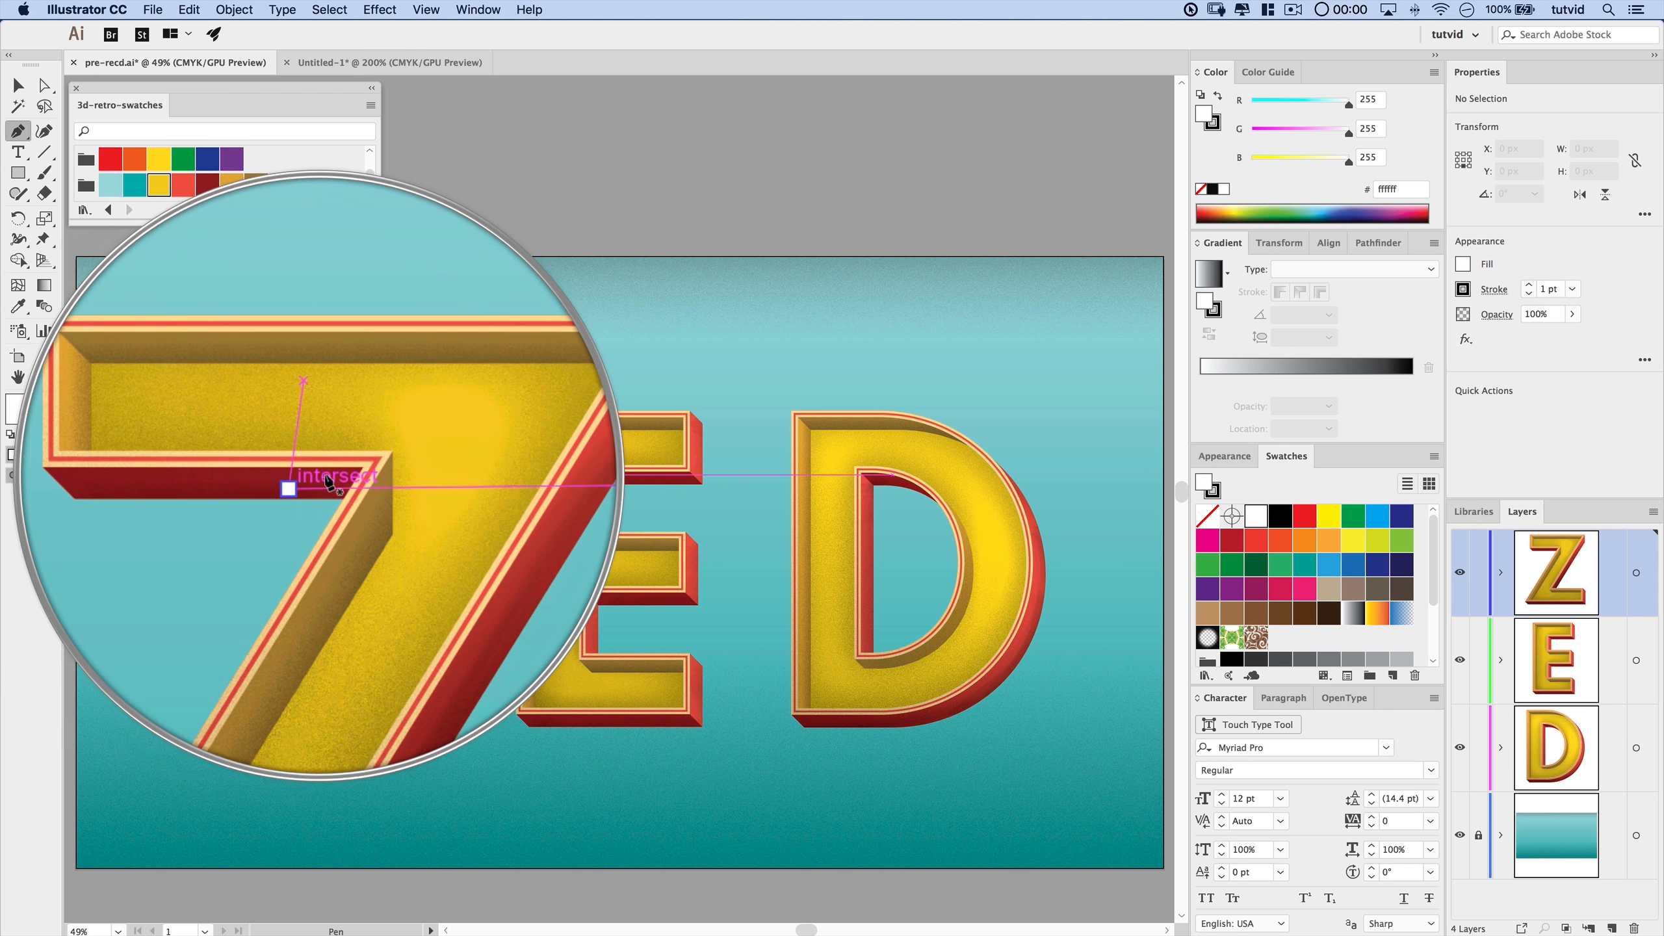
pyautogui.click(341, 62)
# - Draw a closed blue face along the underside of the Z's bottom bar, connecting the yellow letter's corners to the magenta copy's corners
pyautogui.moveTo(1101, 511); pyautogui.dragTo(572, 301)
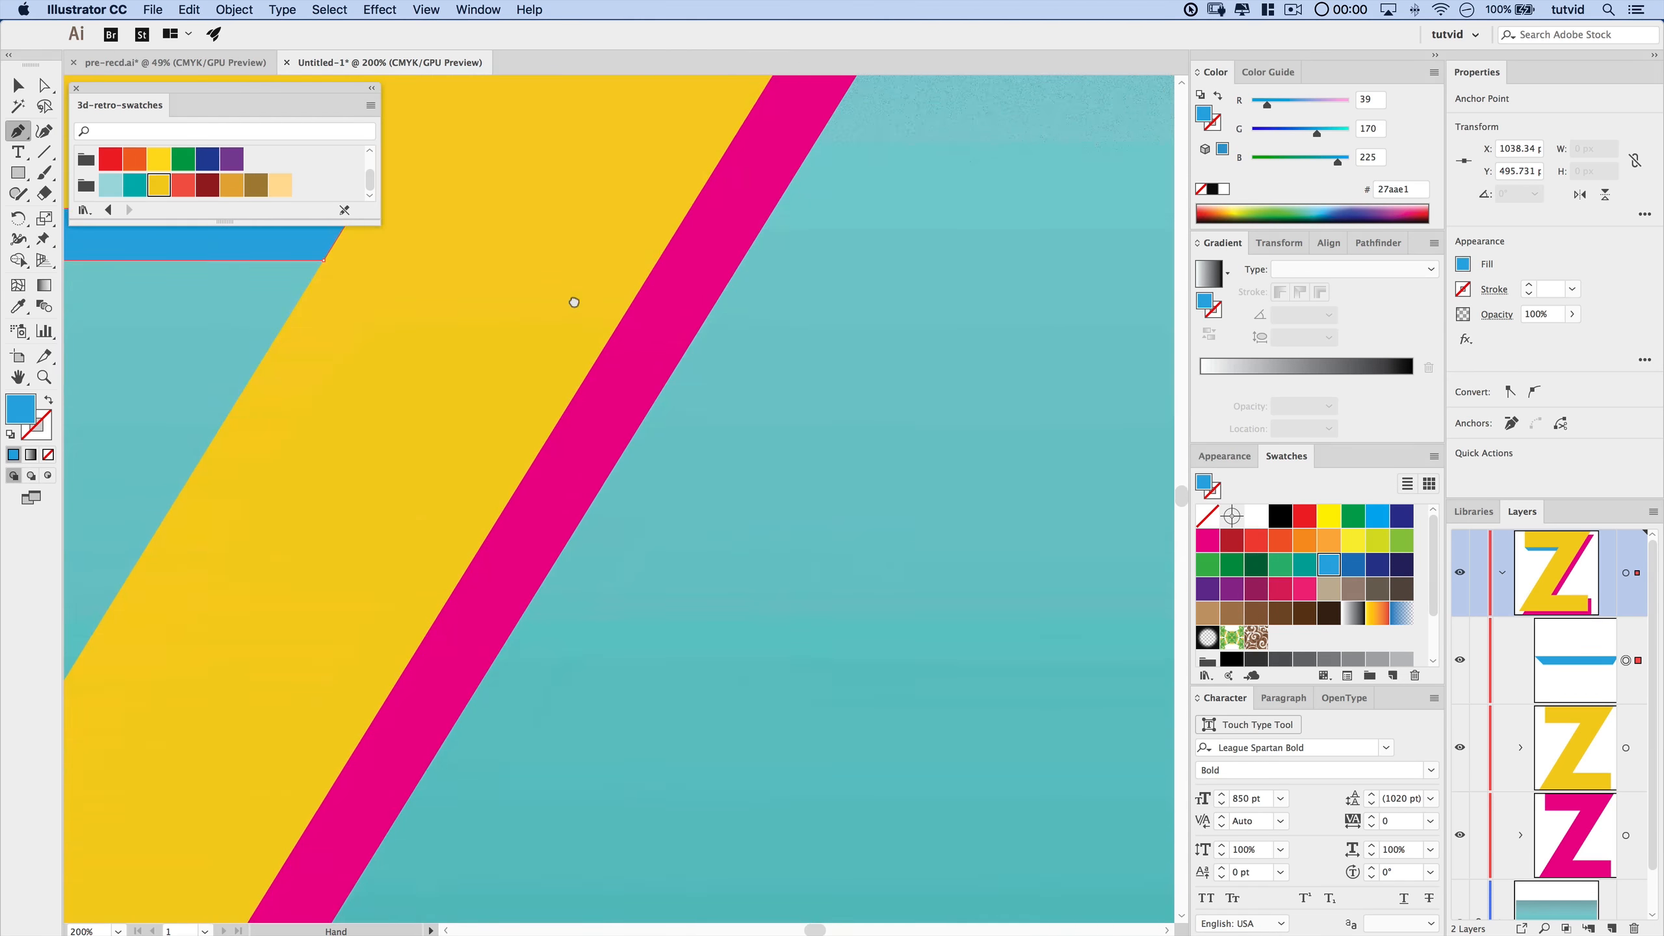
pyautogui.moveTo(687, 724); pyautogui.dragTo(1052, 167)
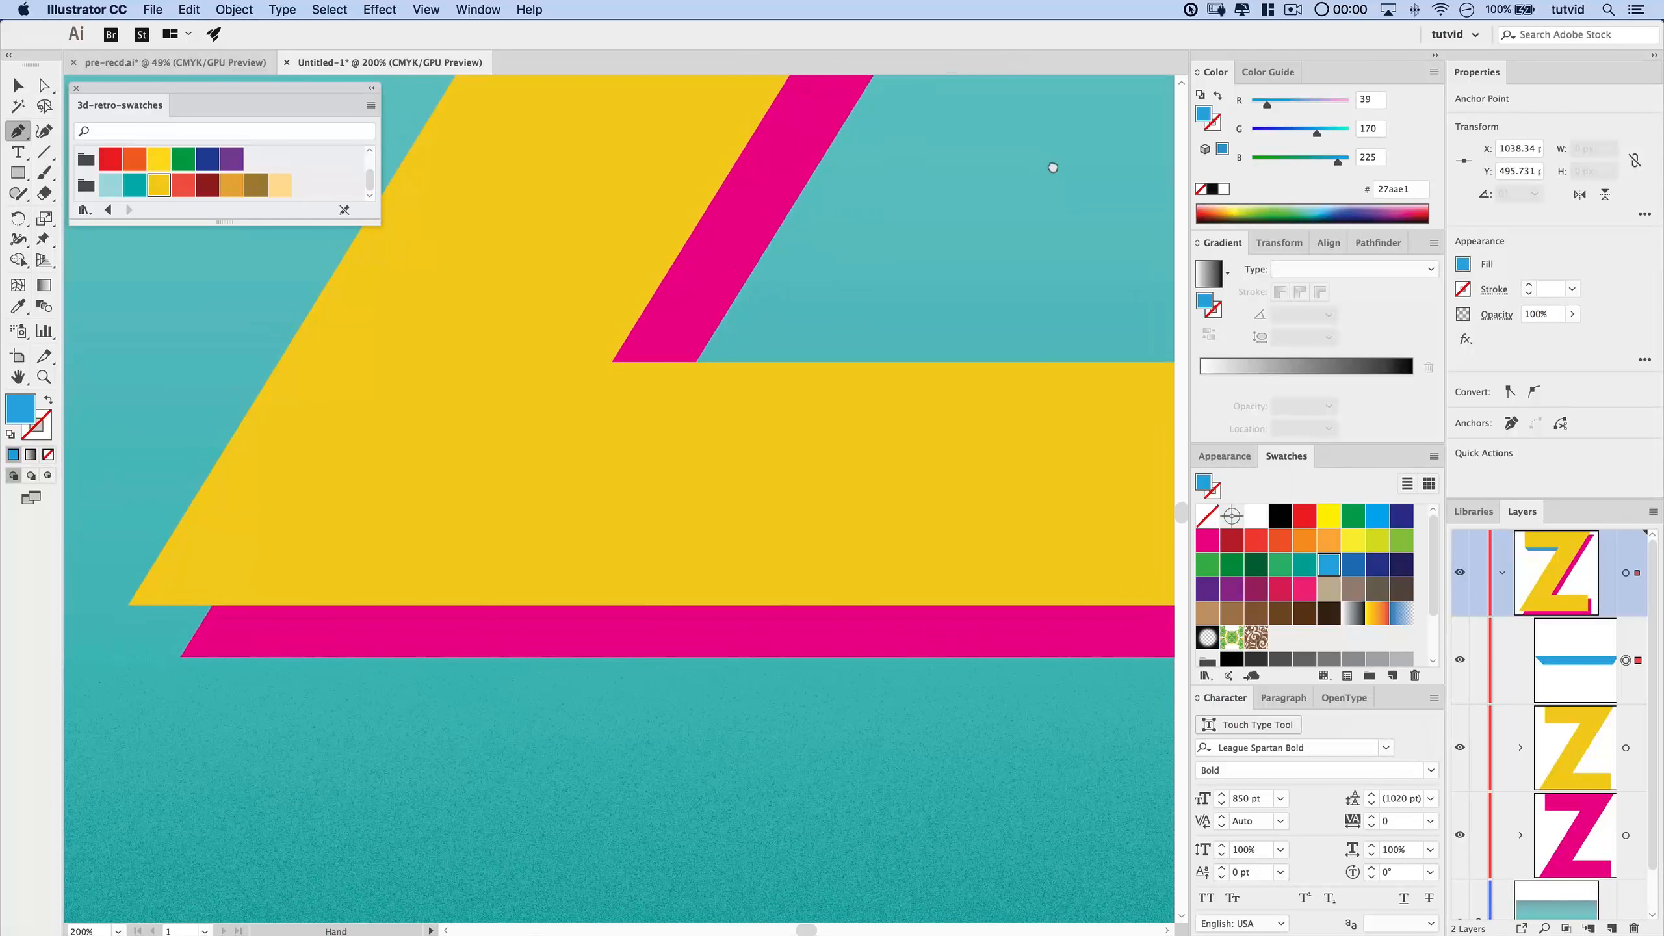
pyautogui.click(129, 604)
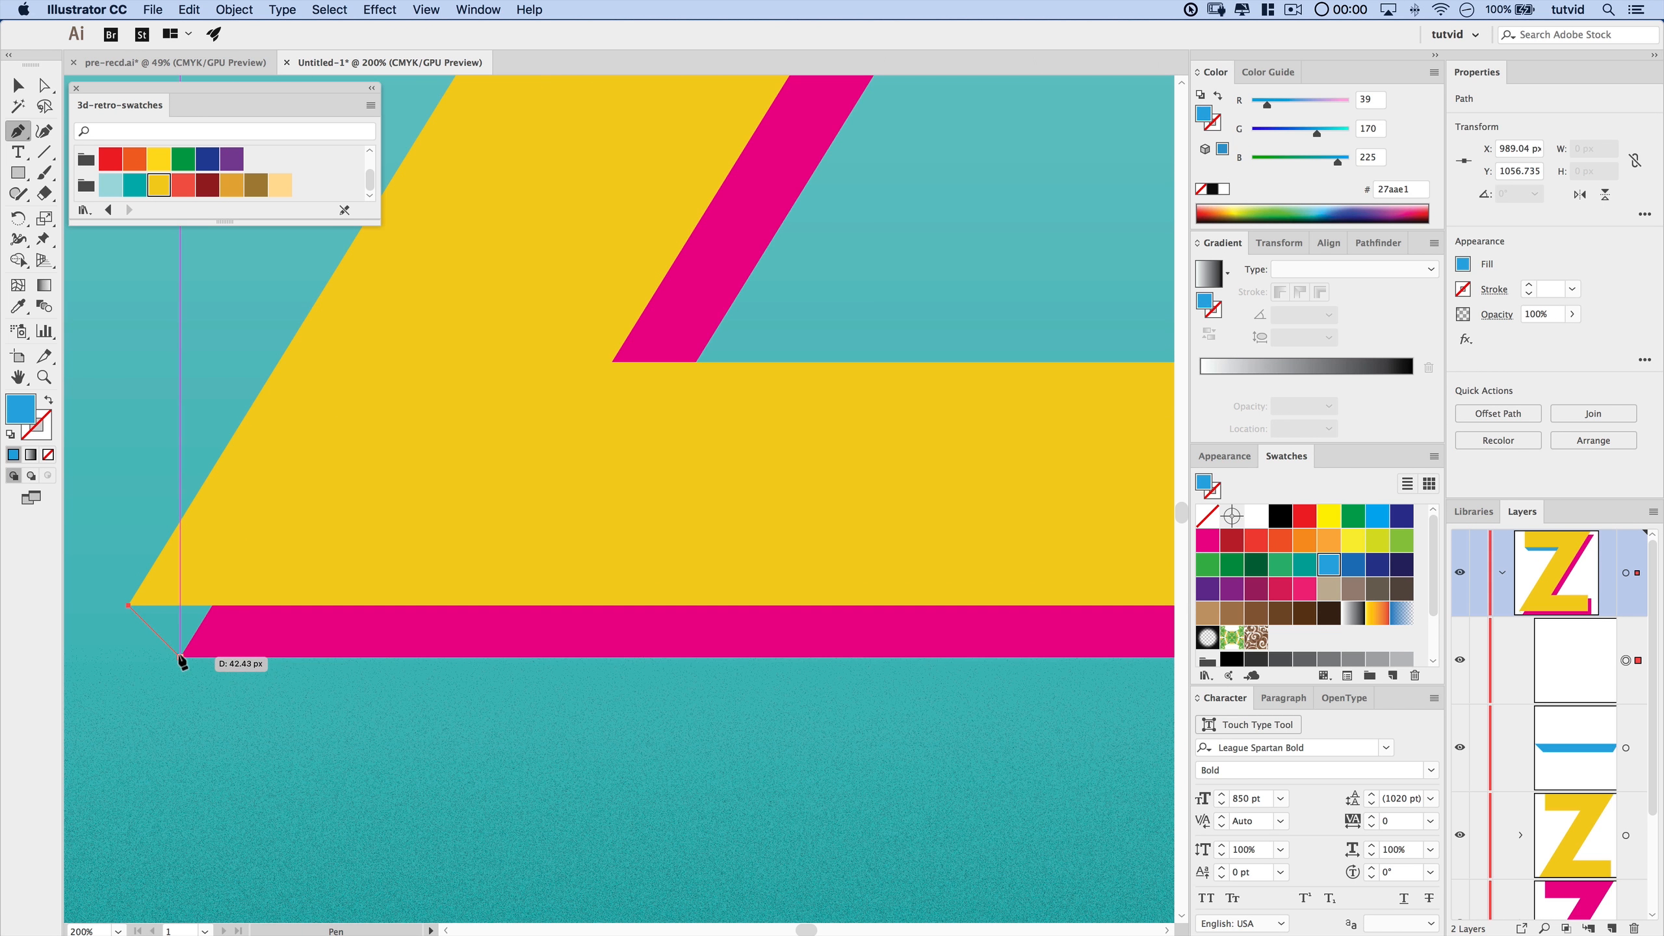
pyautogui.click(182, 662)
pyautogui.moveTo(780, 602); pyautogui.dragTo(4, 468)
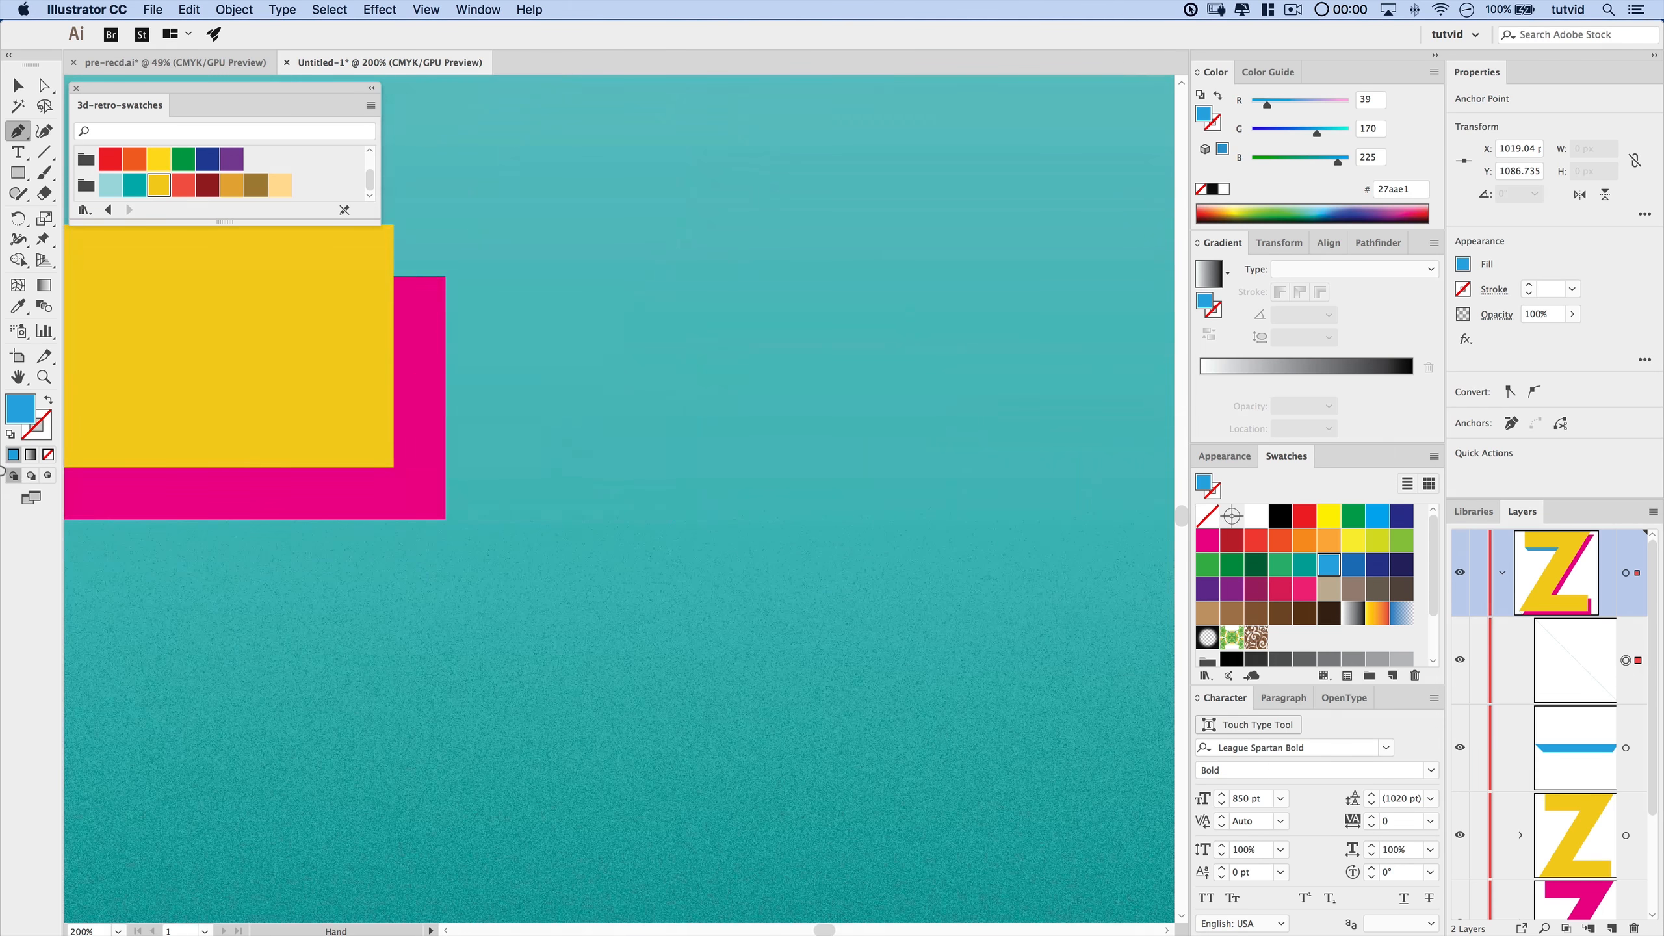
pyautogui.click(445, 520)
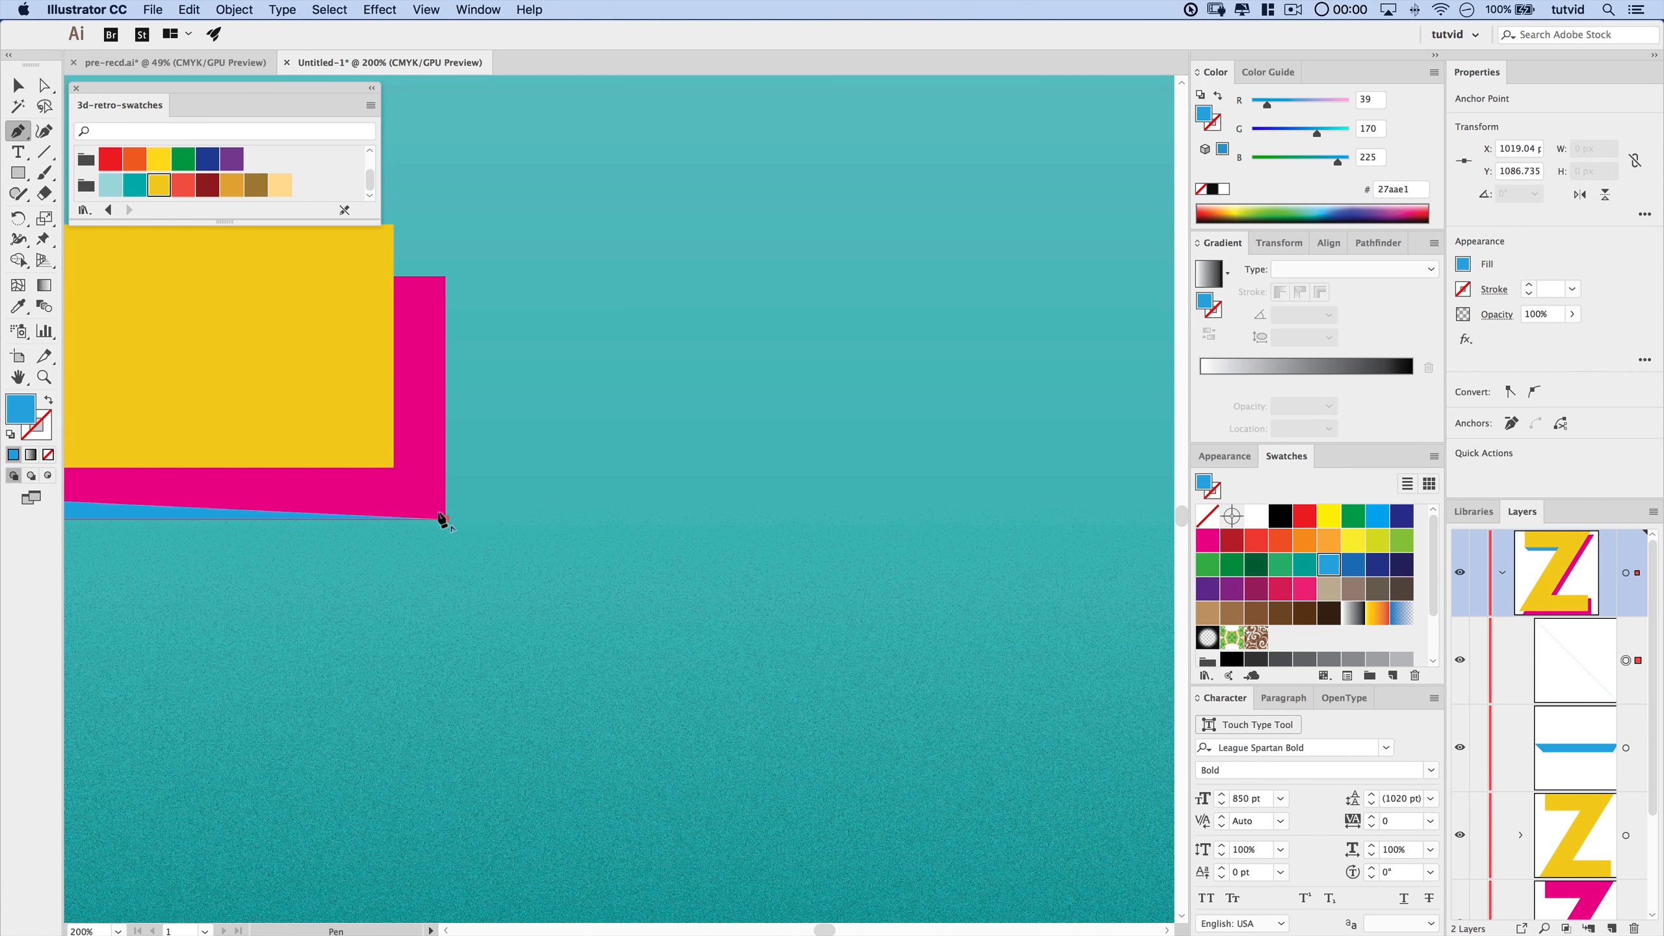
pyautogui.click(394, 467)
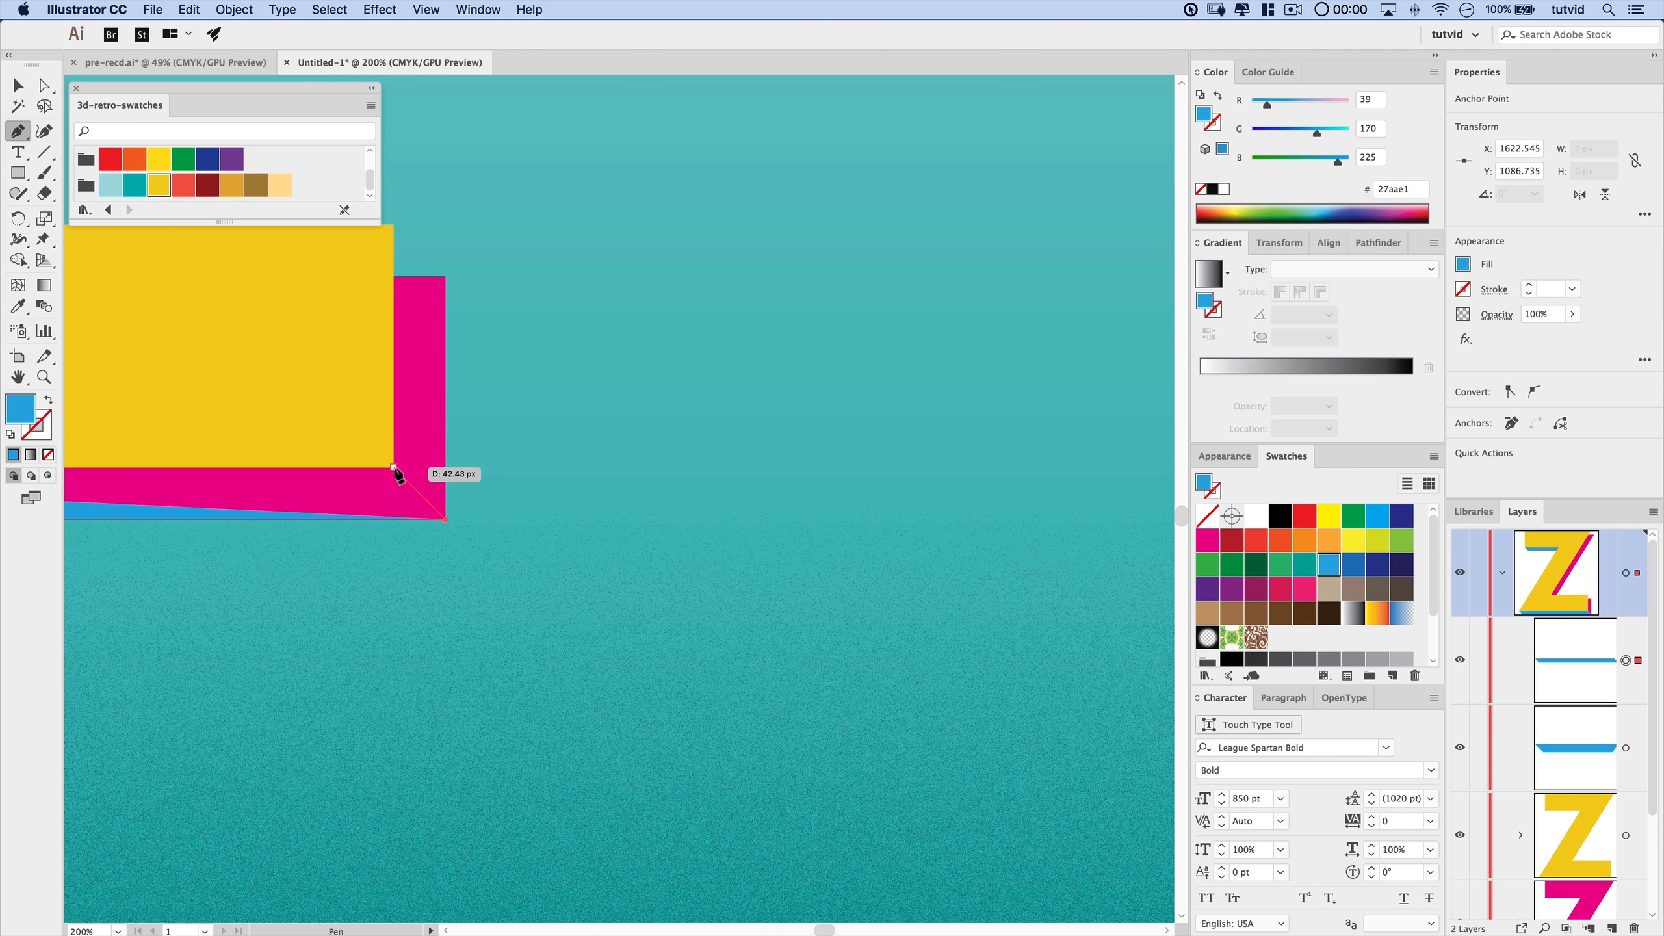
pyautogui.moveTo(234, 479); pyautogui.dragTo(1064, 521)
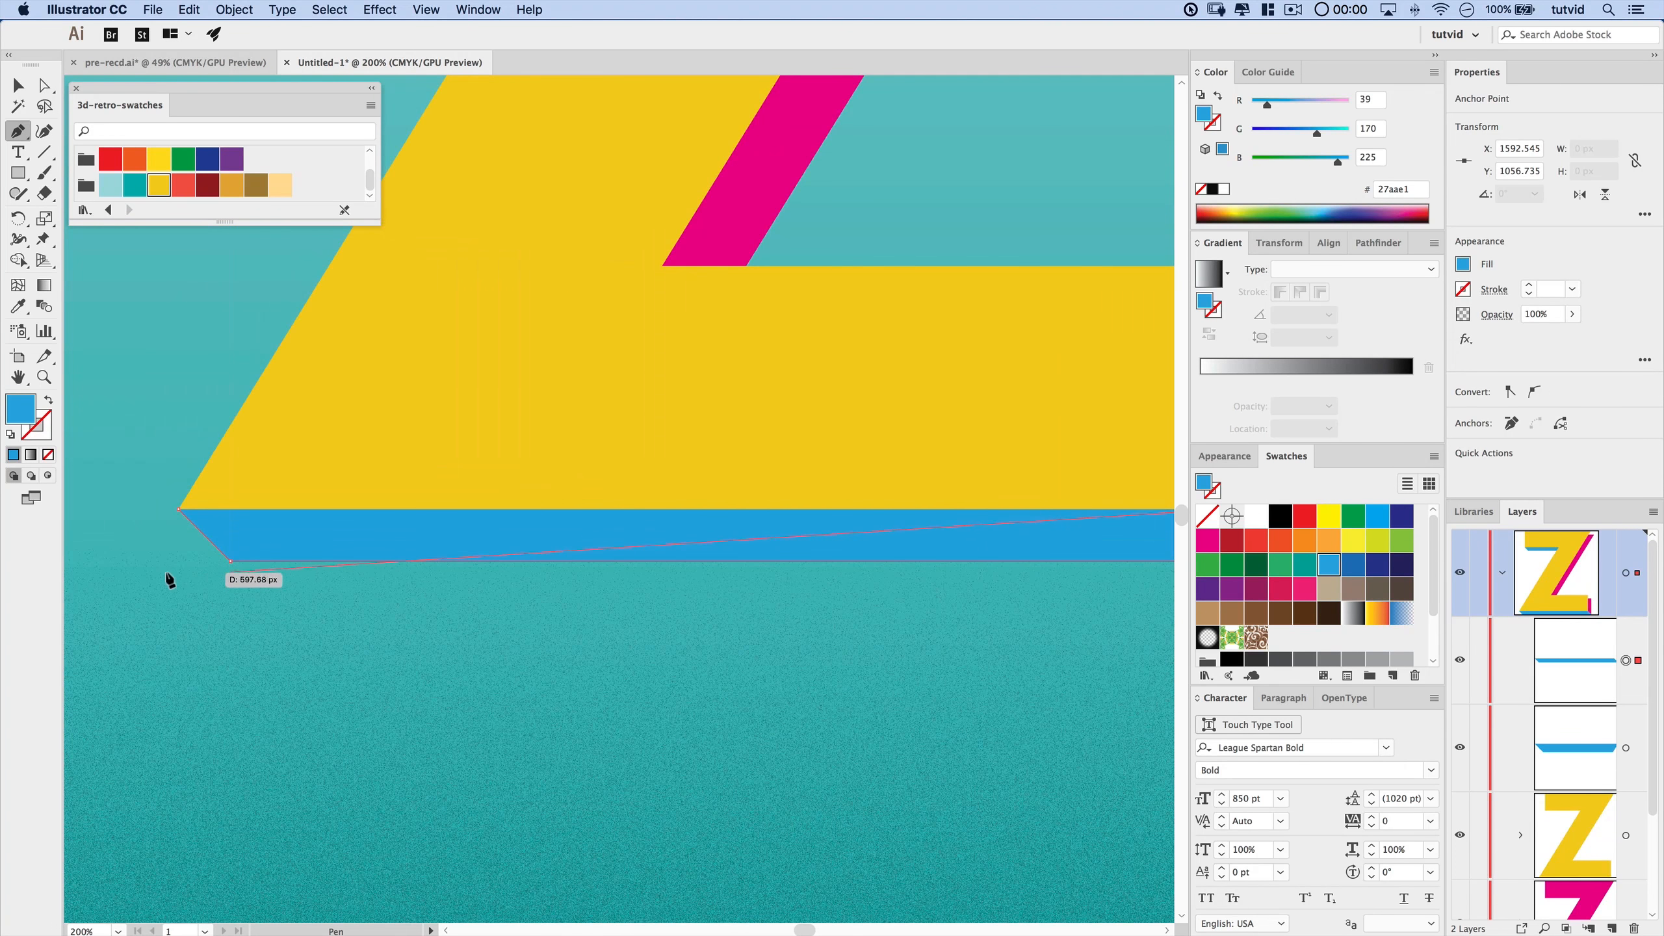
pyautogui.click(178, 509)
# - Draw a closed blue face on the right end of the Z's bottom bar, joining the corners of the front and back letters
pyautogui.moveTo(757, 556); pyautogui.dragTo(177, 627)
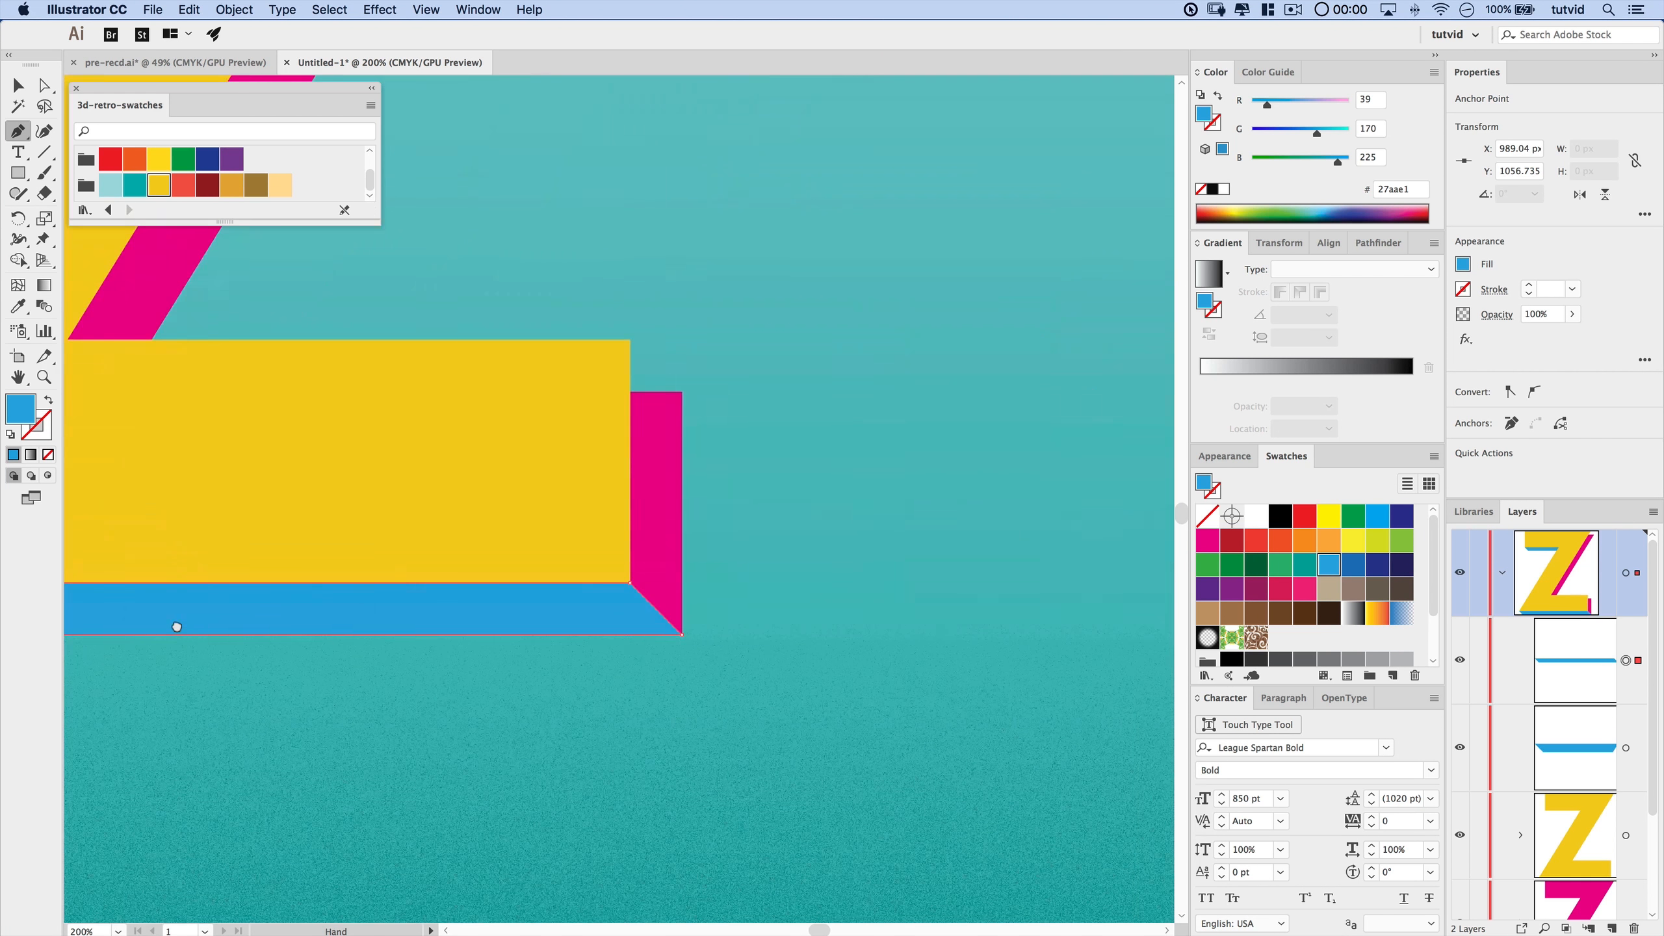
pyautogui.click(630, 339)
pyautogui.click(681, 392)
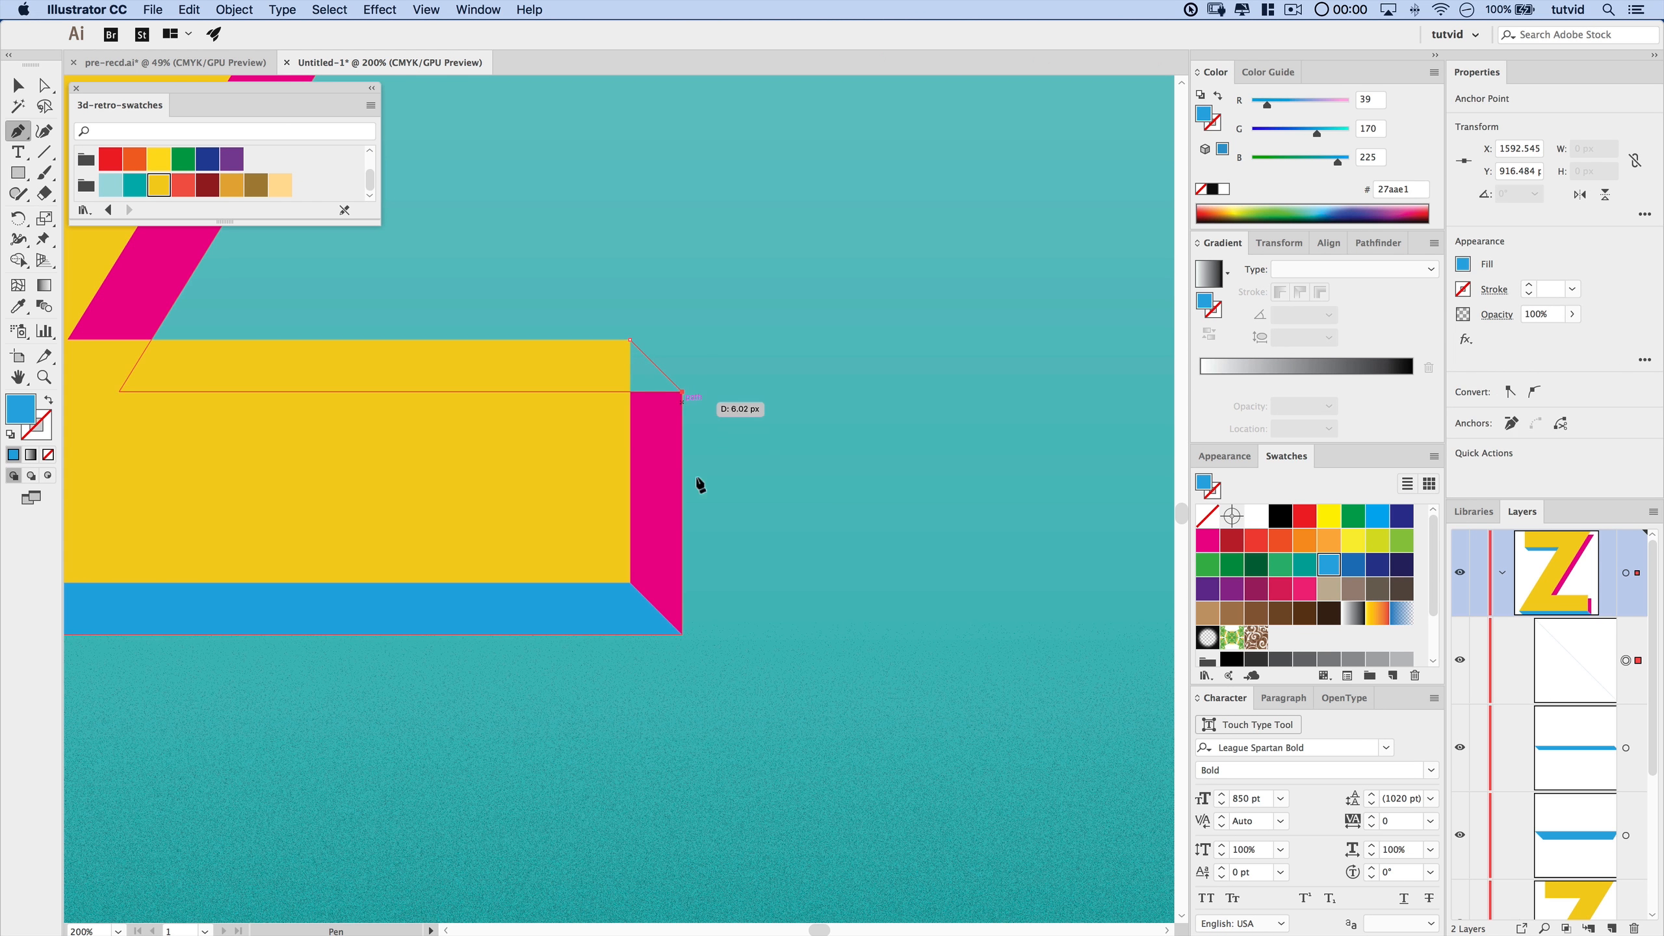
pyautogui.click(681, 635)
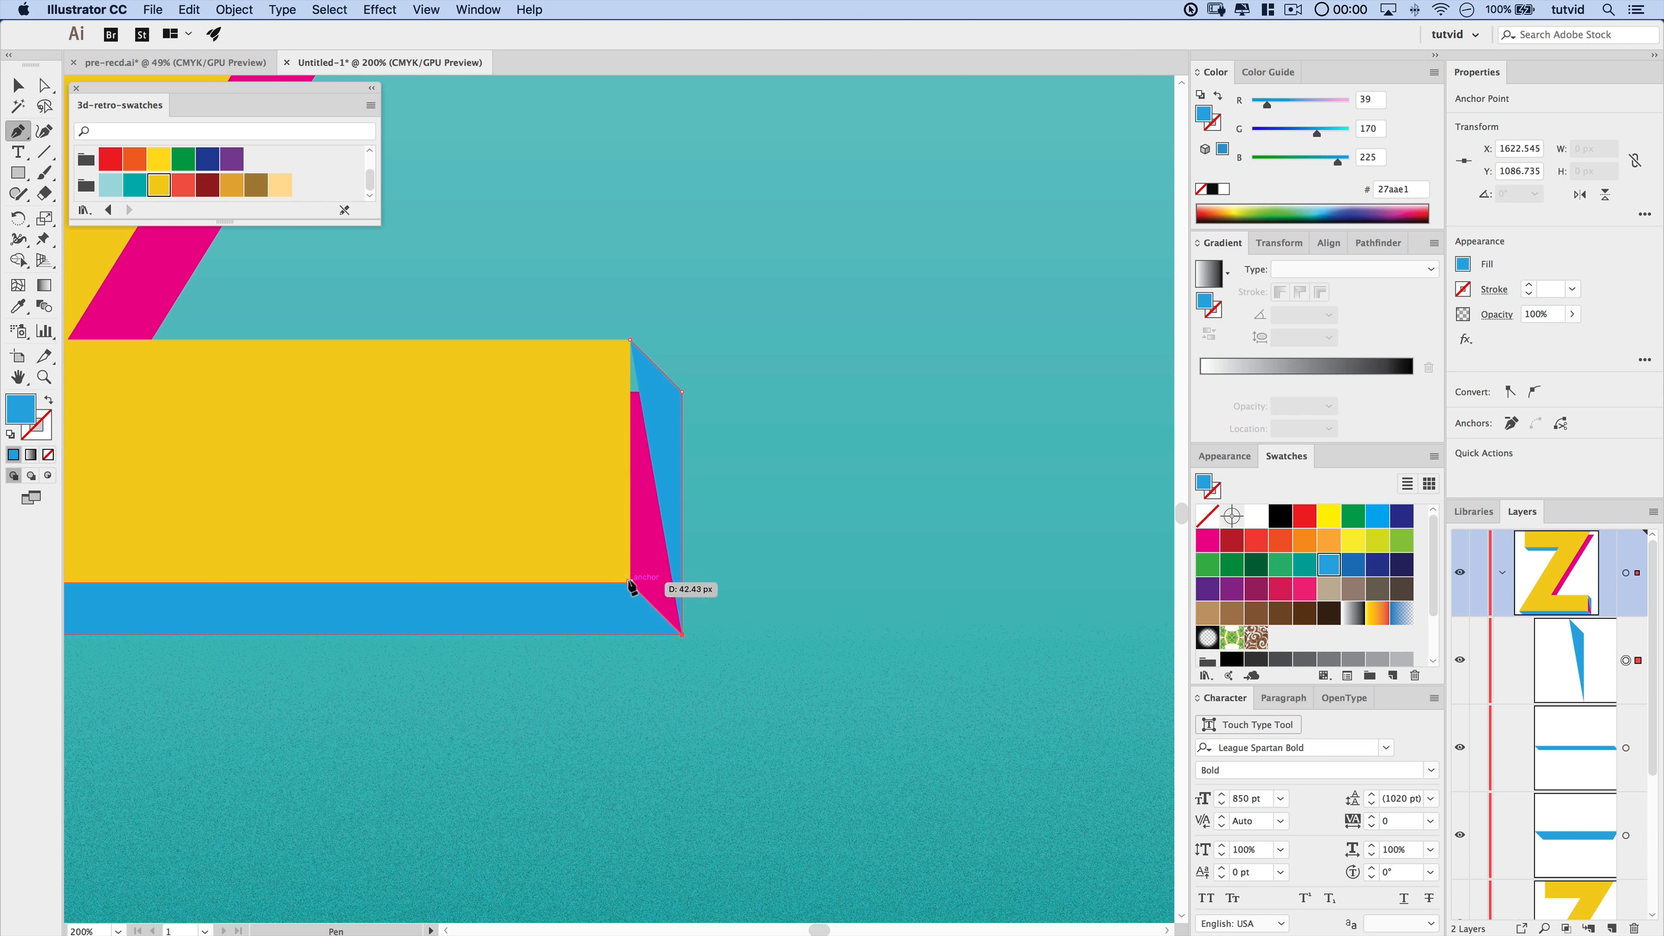
pyautogui.click(630, 583)
pyautogui.click(630, 339)
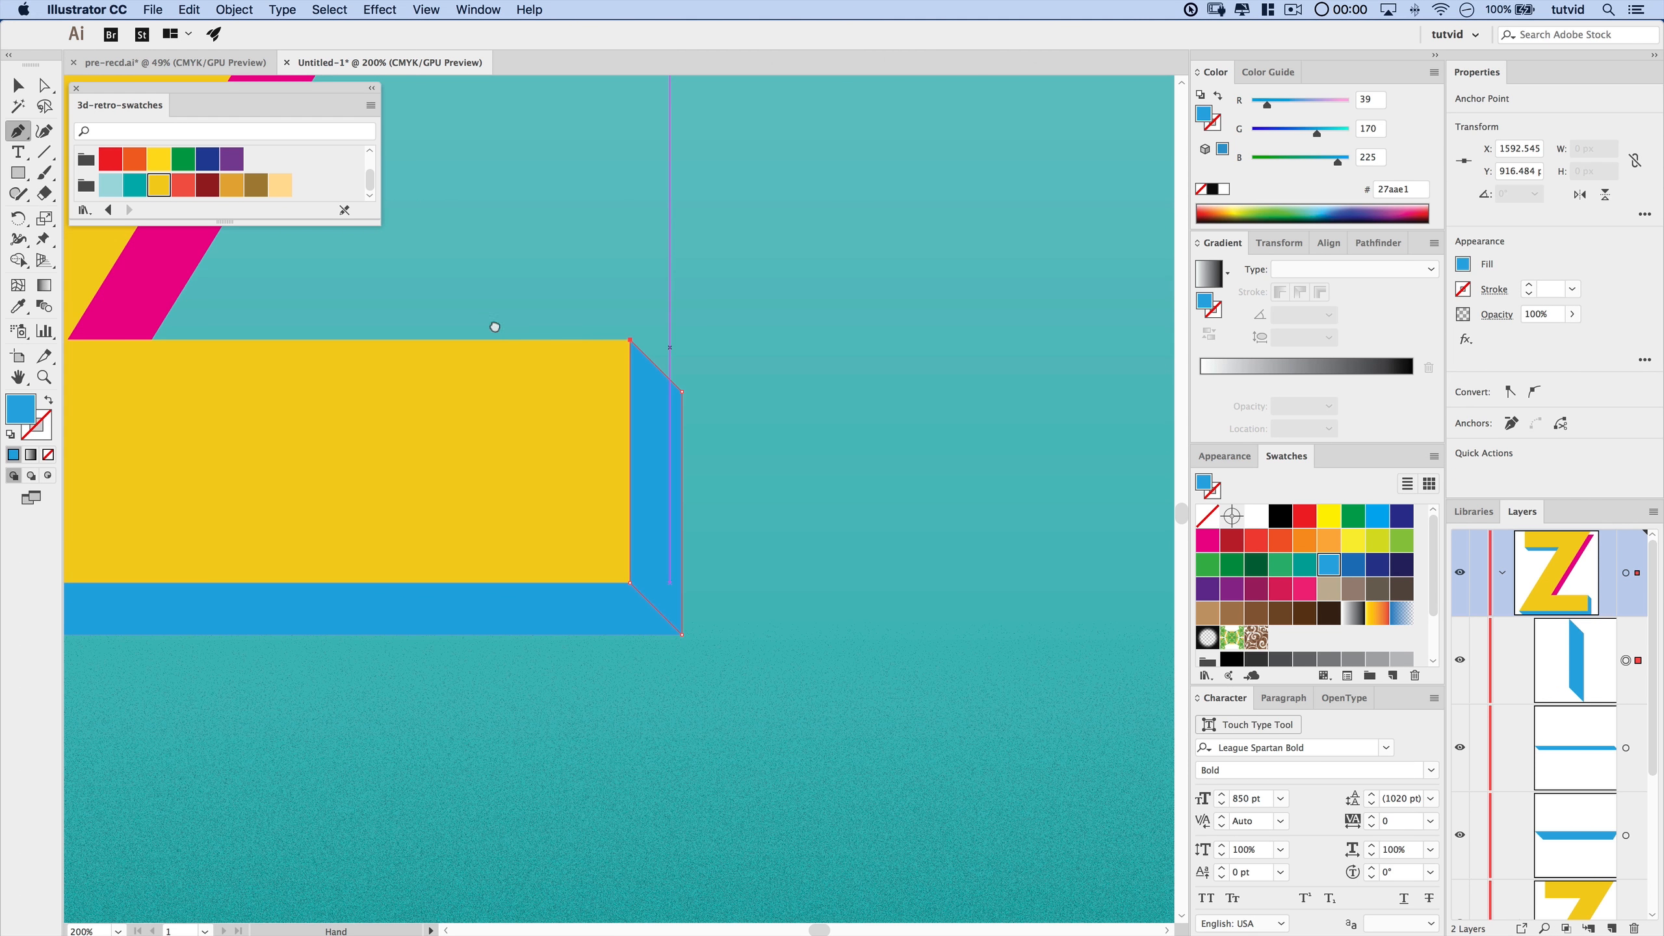
# - Draw a closed blue face along the right side of the Z's diagonal, from the top bar's right corner down to the bottom bar
pyautogui.scroll(10, 917, 475)
pyautogui.hscroll(-5, 917, 475)
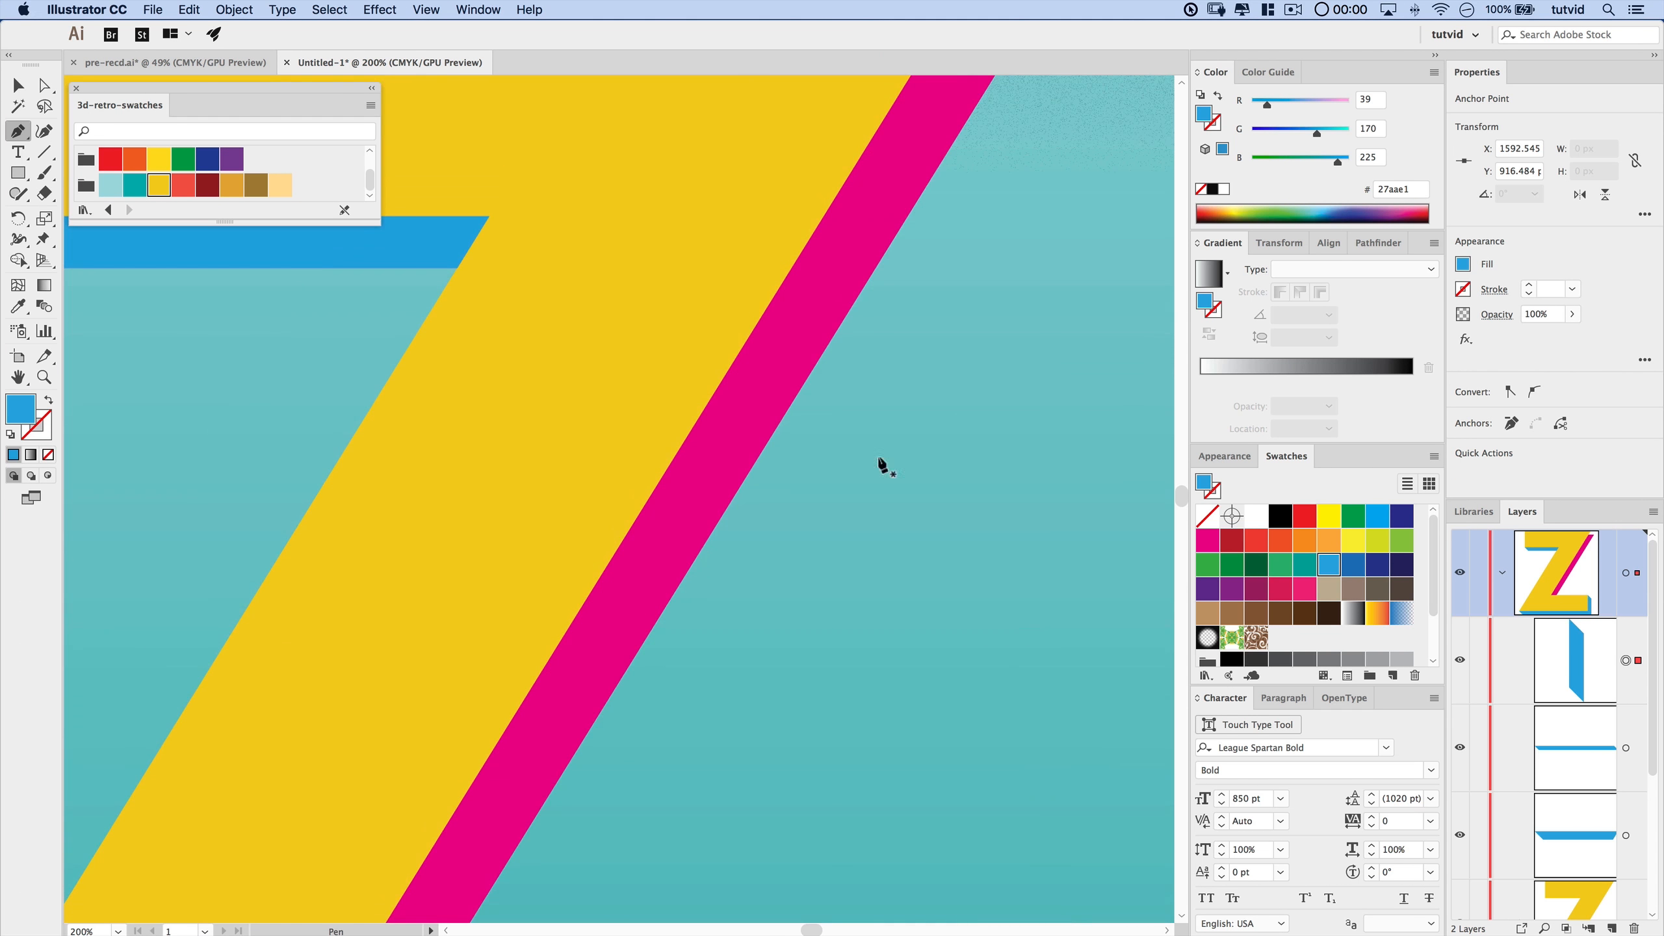
pyautogui.moveTo(885, 467); pyautogui.dragTo(626, 749)
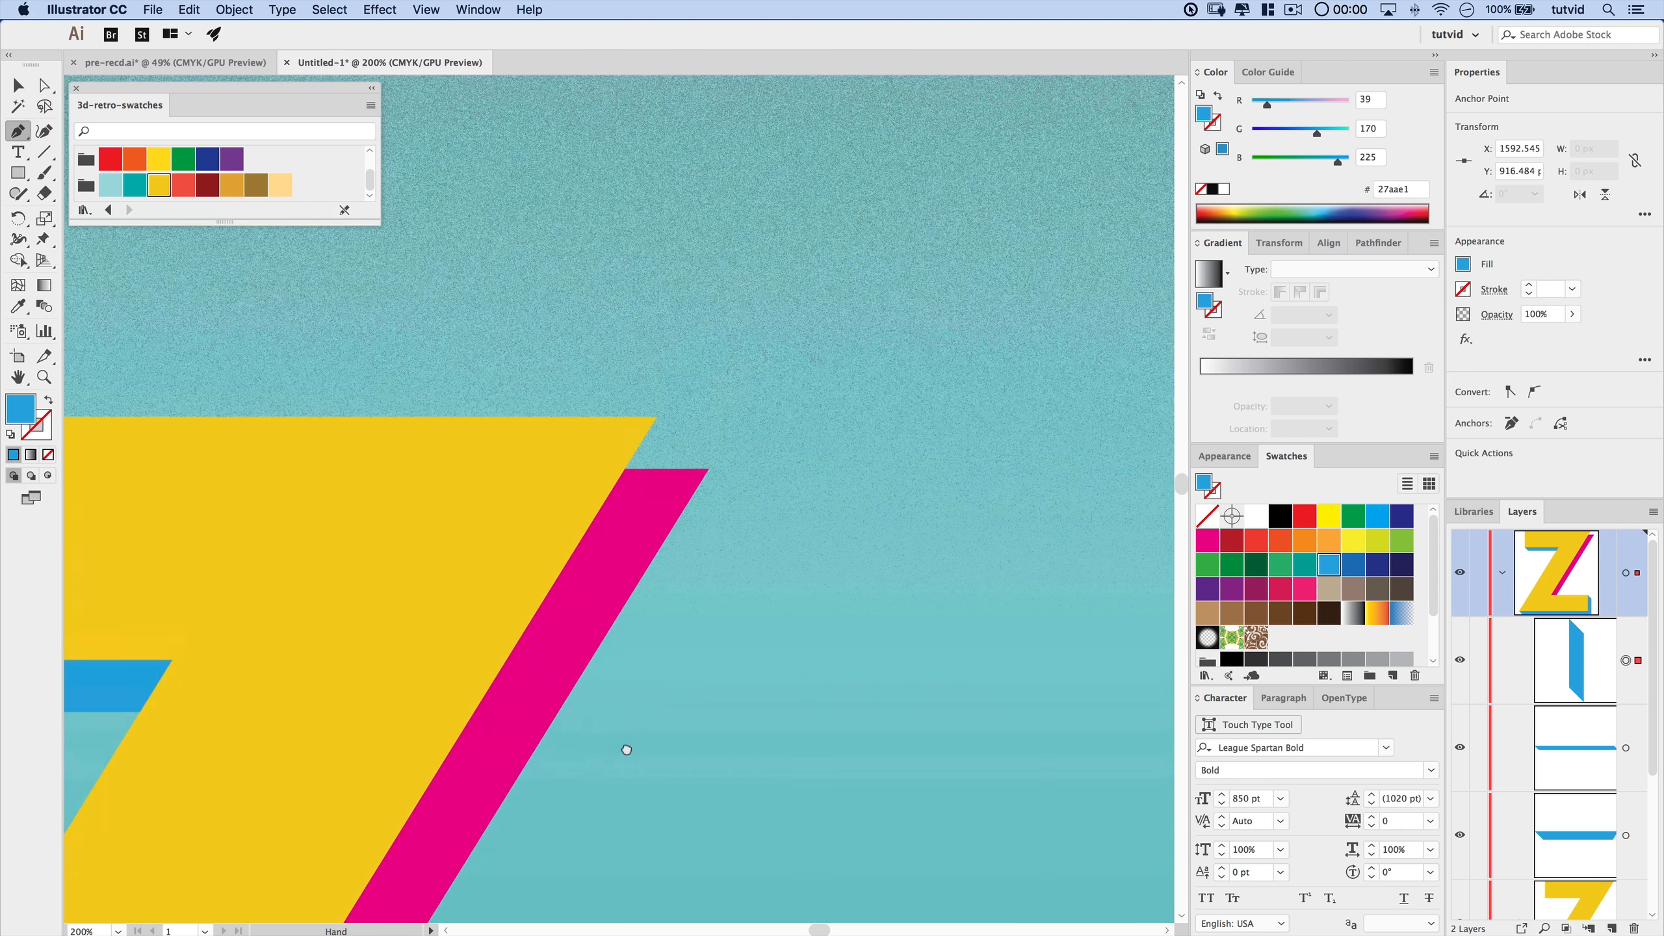
pyautogui.moveTo(642, 575); pyautogui.dragTo(672, 521)
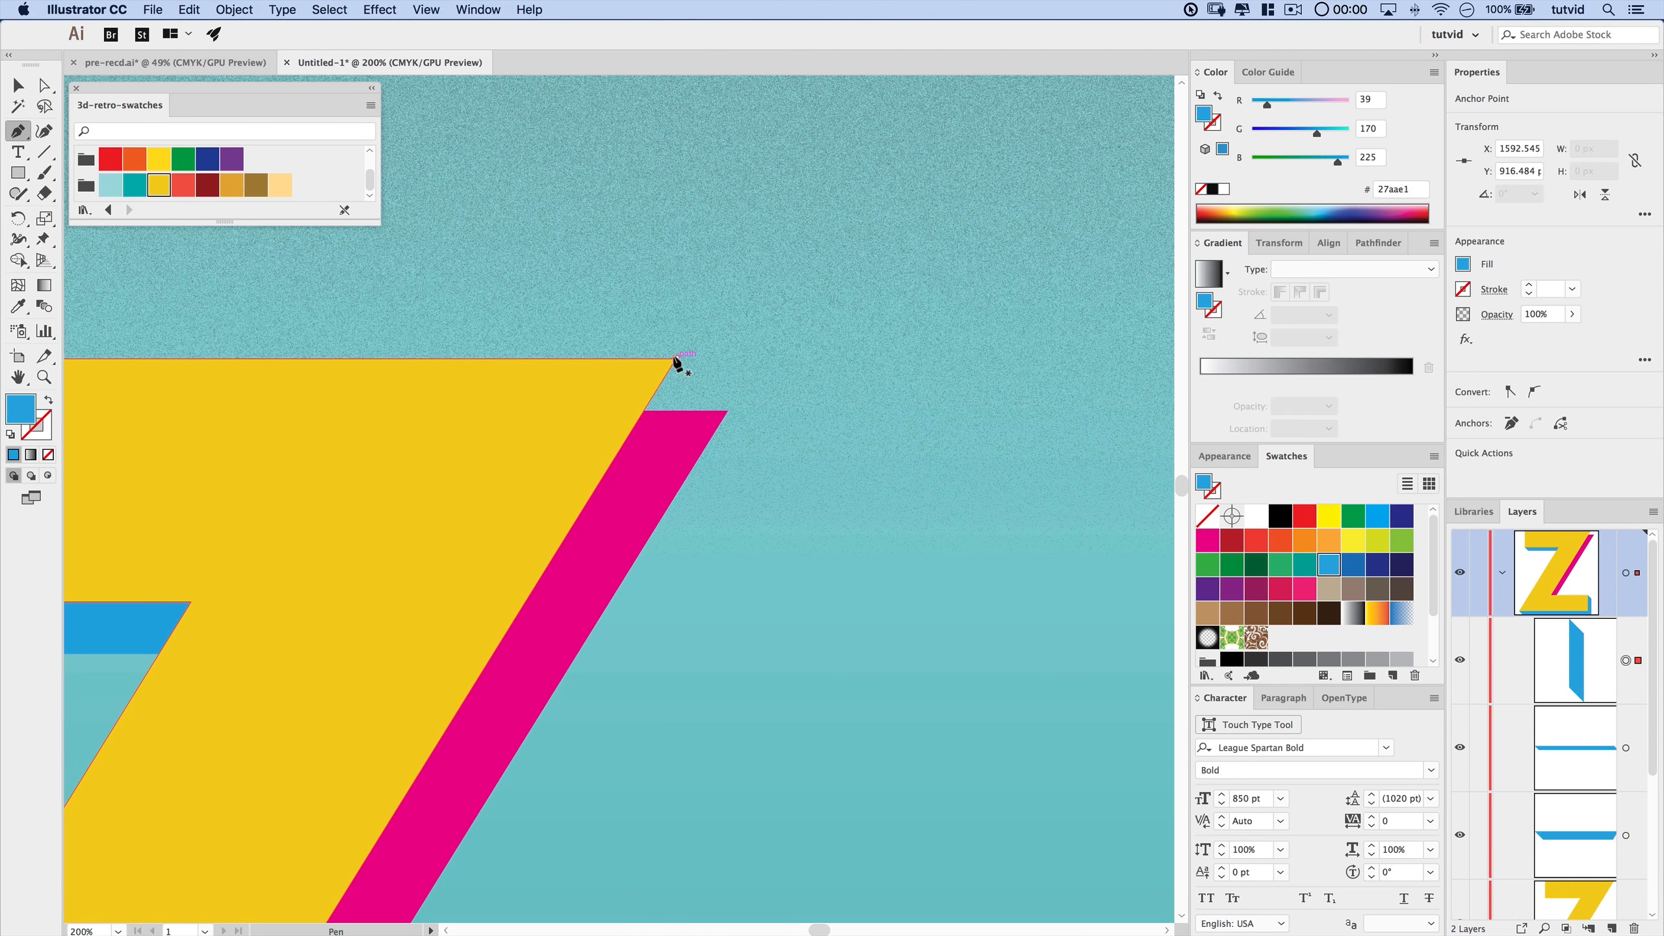
pyautogui.click(720, 411)
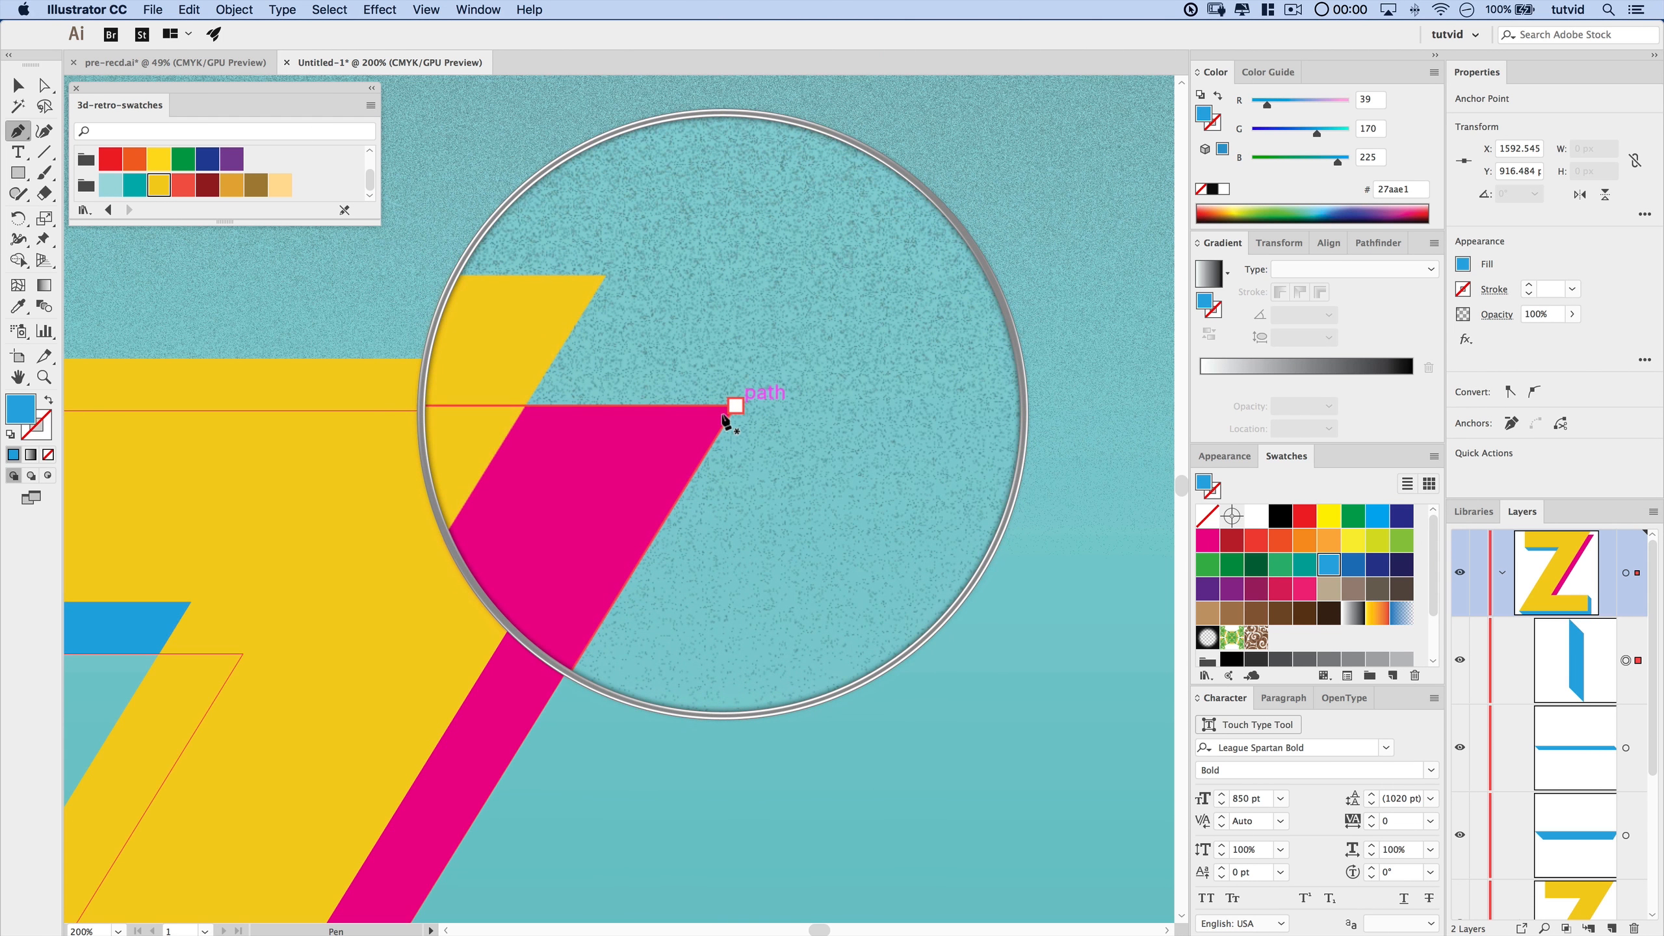
pyautogui.click(675, 359)
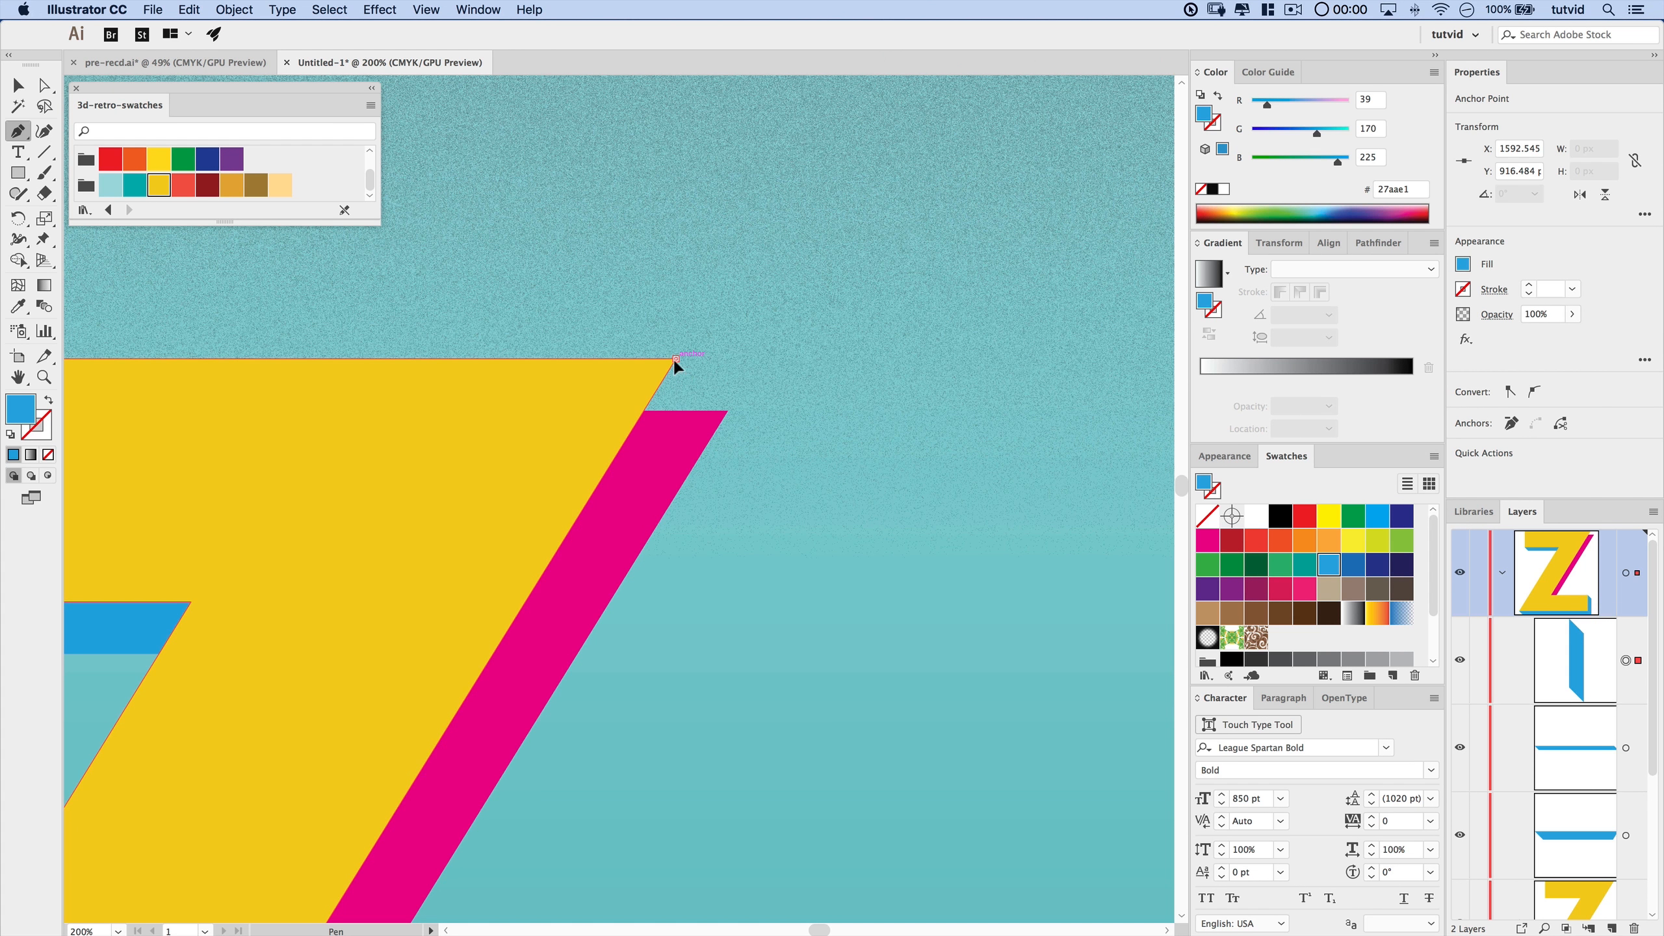
pyautogui.click(675, 495)
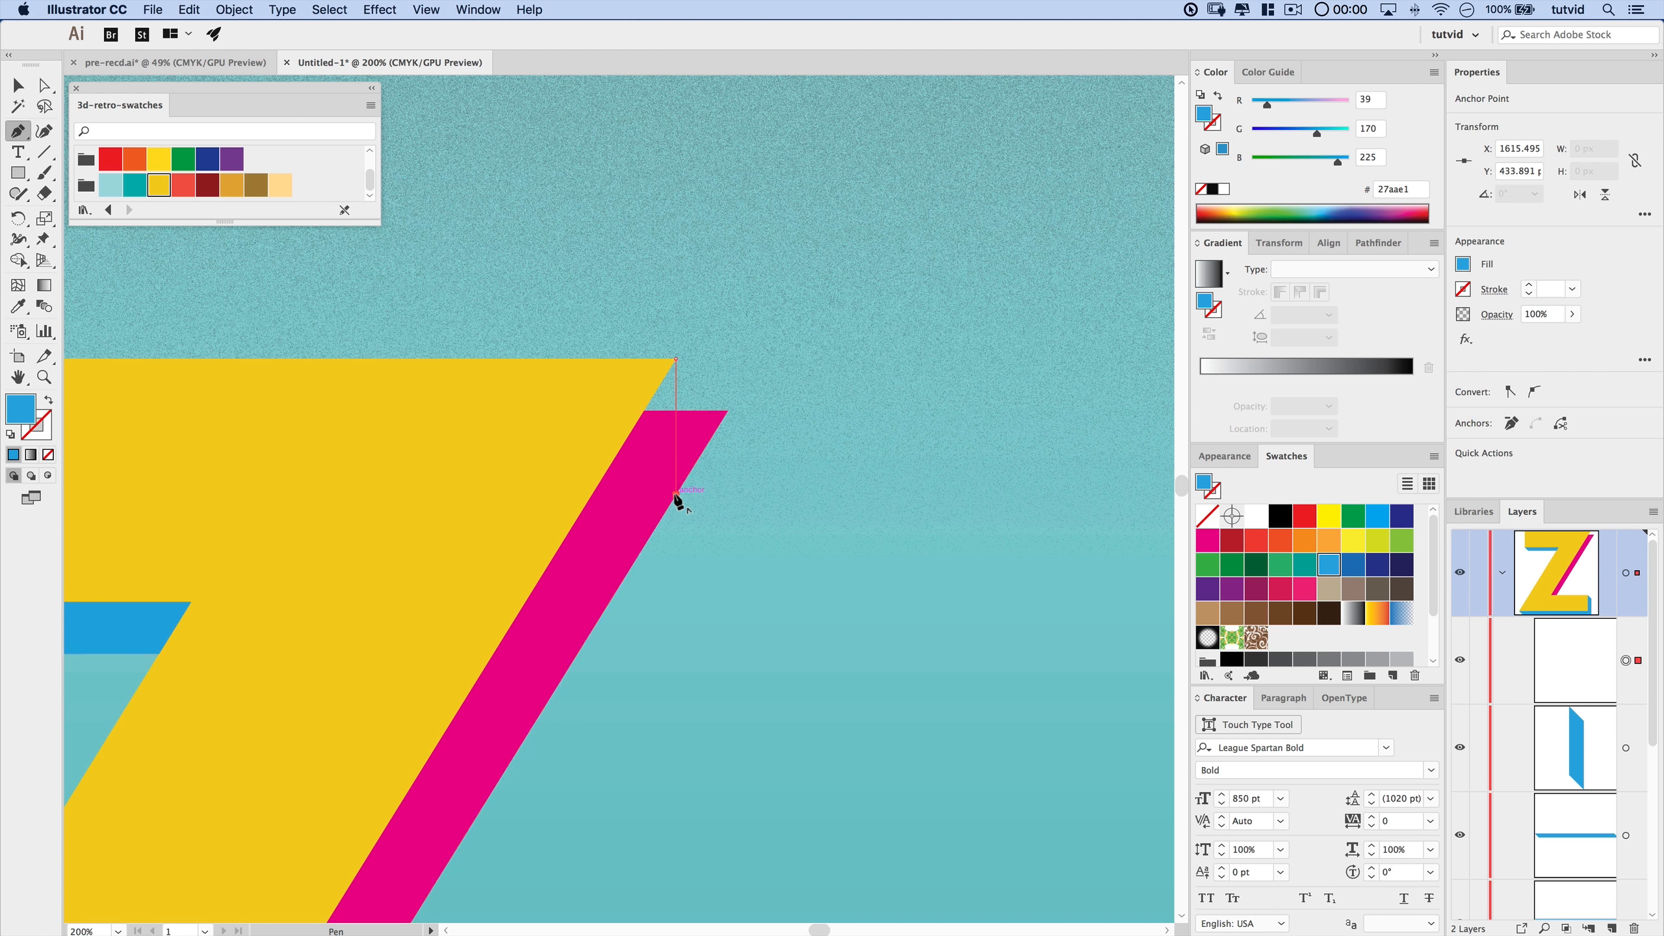
pyautogui.moveTo(579, 715); pyautogui.dragTo(799, 260)
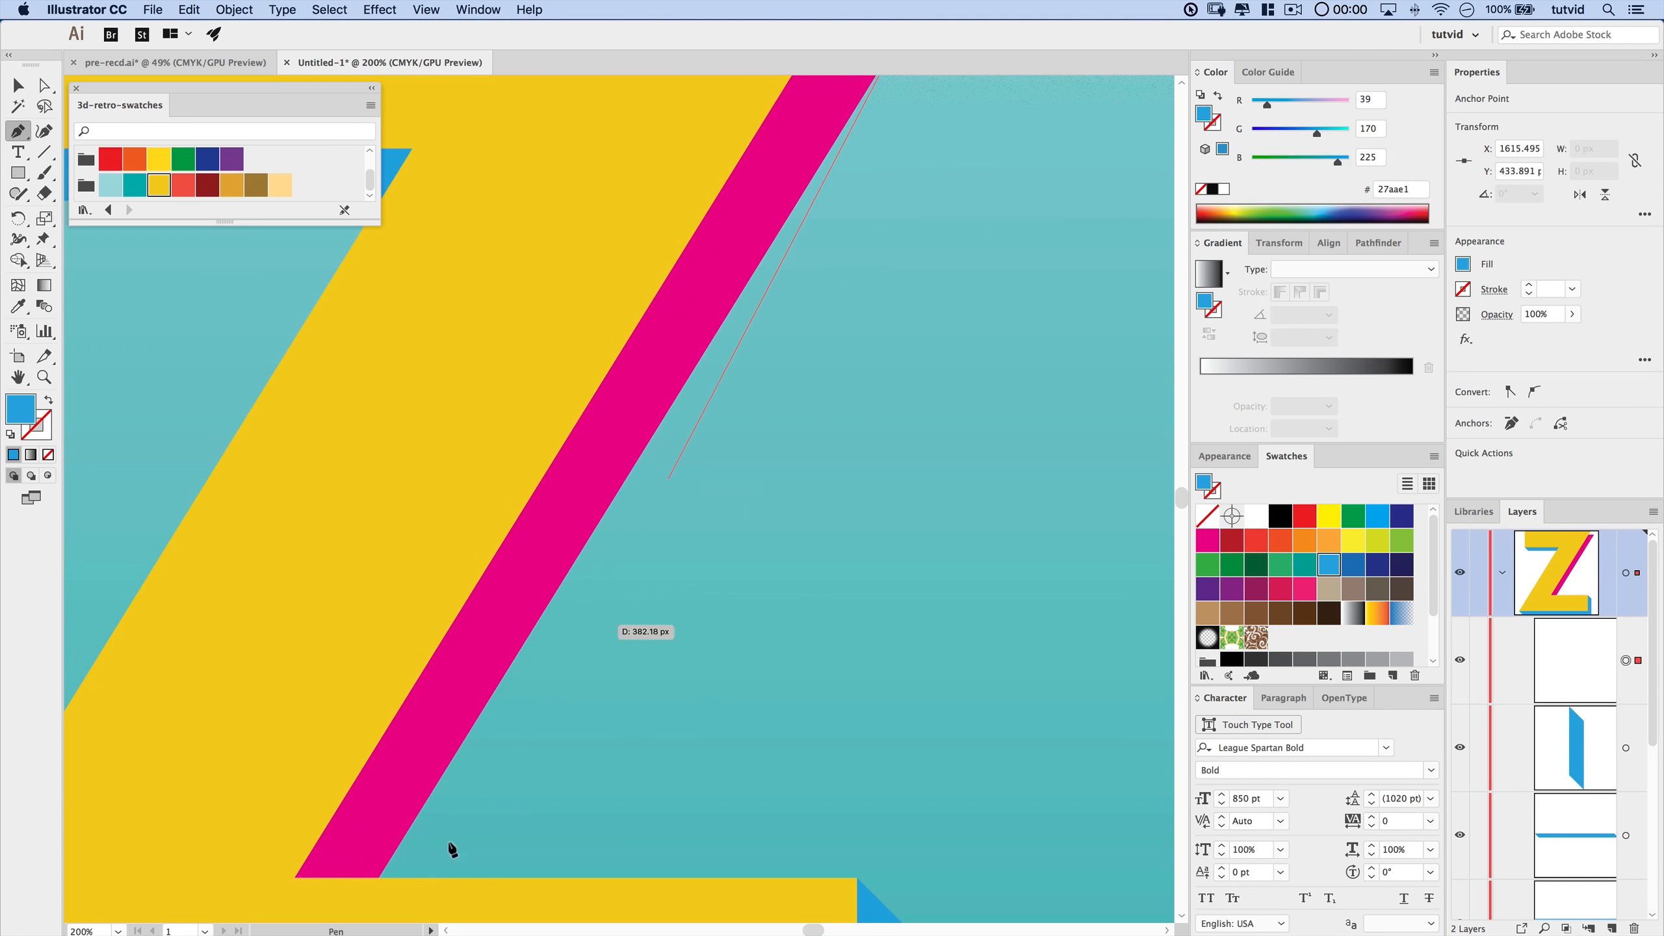
pyautogui.click(380, 878)
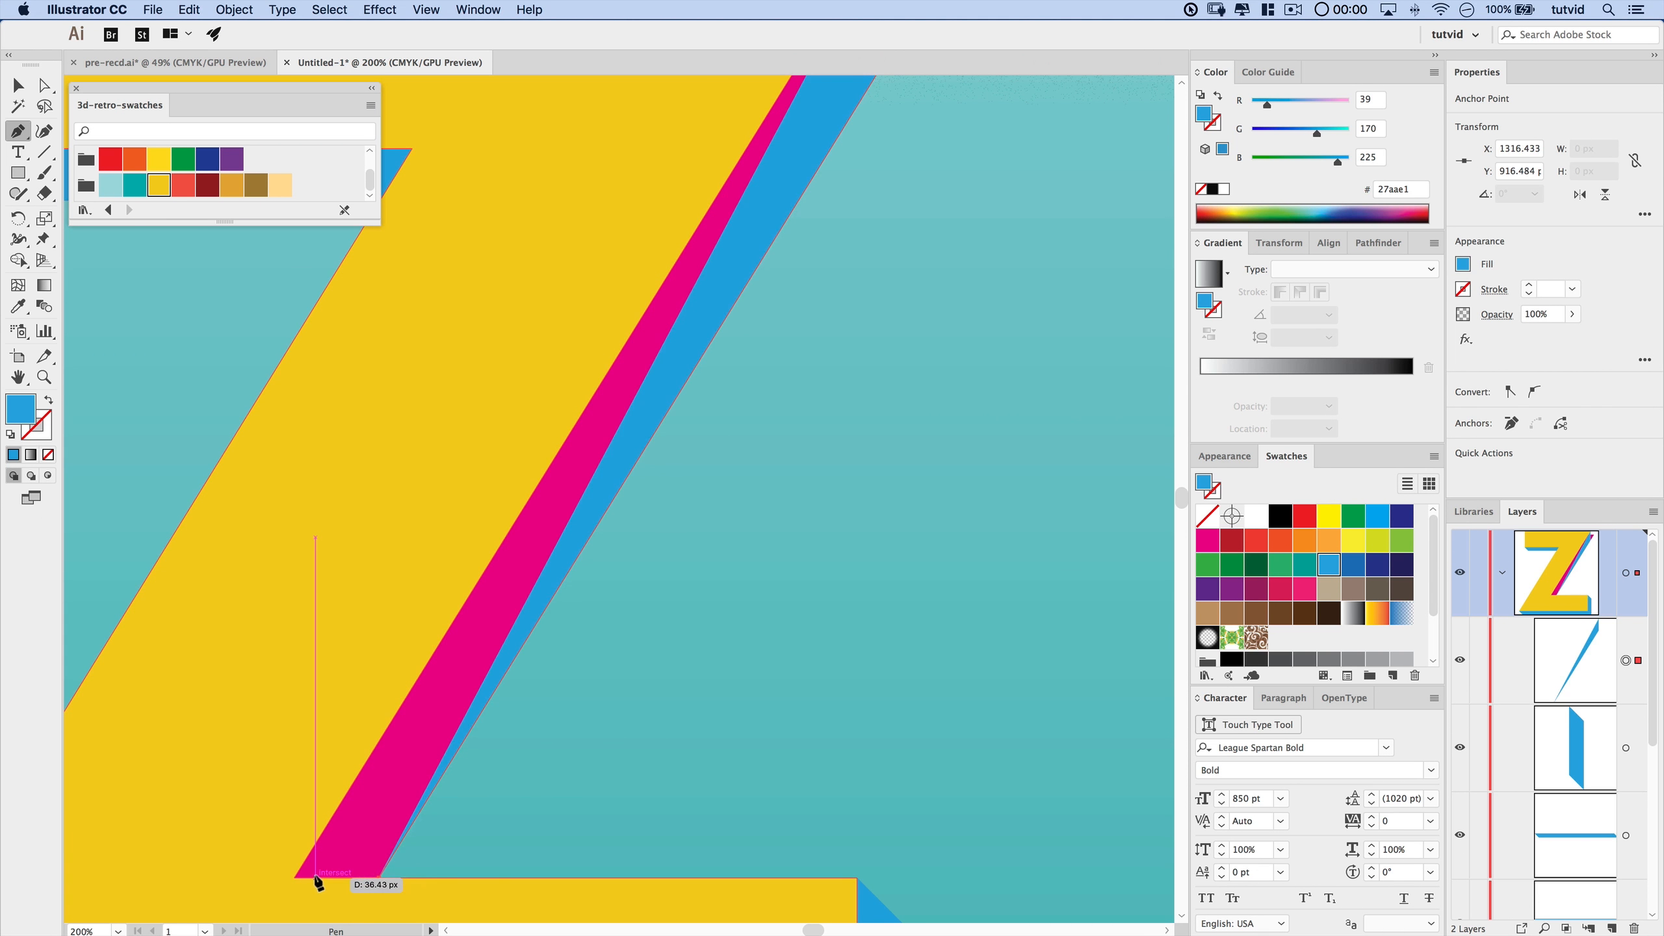
pyautogui.click(295, 877)
pyautogui.scroll(10, 519, 594)
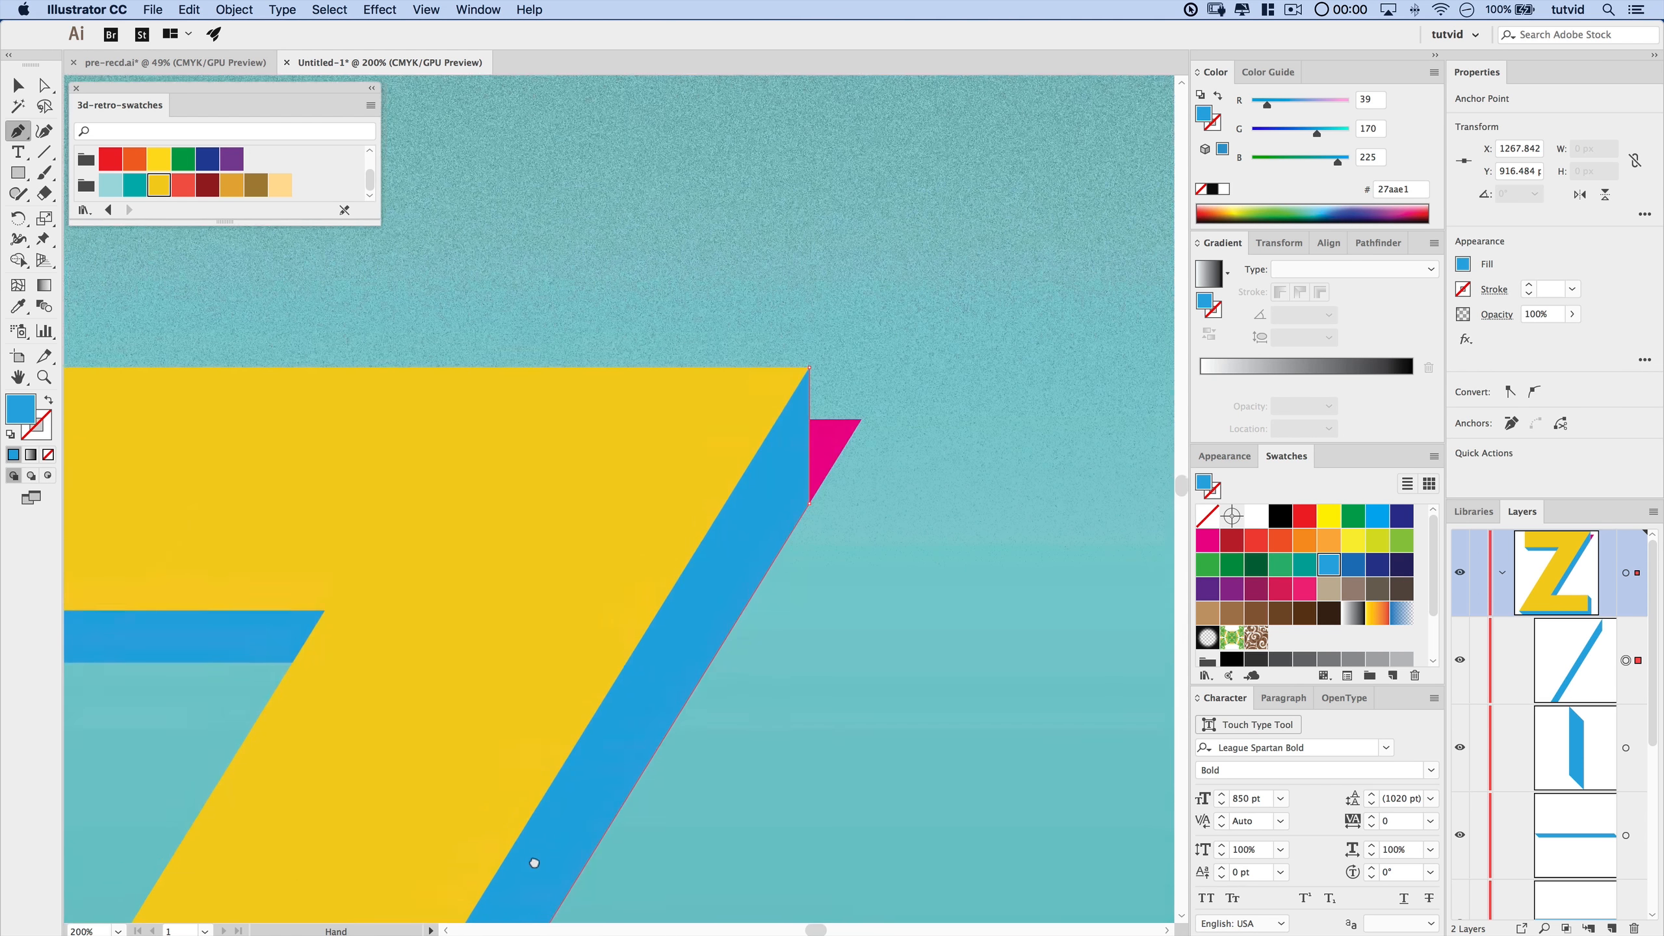
pyautogui.click(806, 378)
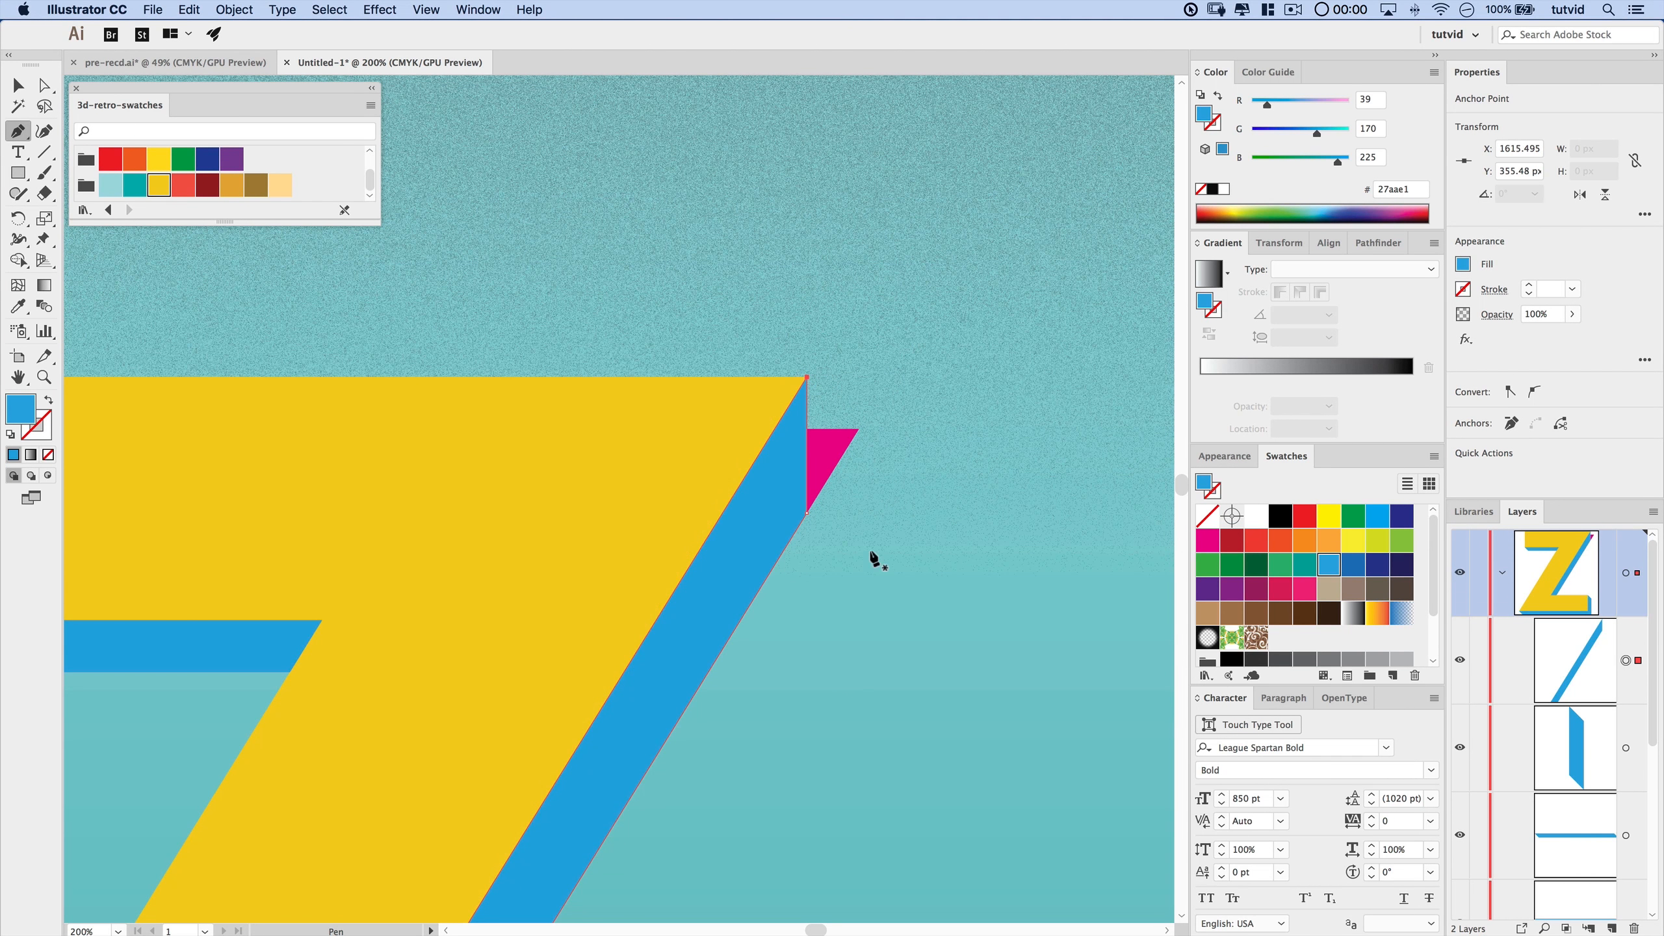
# - Fill both underside faces of the Z with dark red #991b1e and the bottom bar's right end face with coral red #f1584a
pyautogui.press('super+minus')
pyautogui.press('super+minus')
pyautogui.press('super+minus')
pyautogui.moveTo(638, 587); pyautogui.dragTo(809, 476)
pyautogui.press('v')
pyautogui.press('super+shift+a')
pyautogui.moveTo(539, 443); pyautogui.dragTo(779, 354)
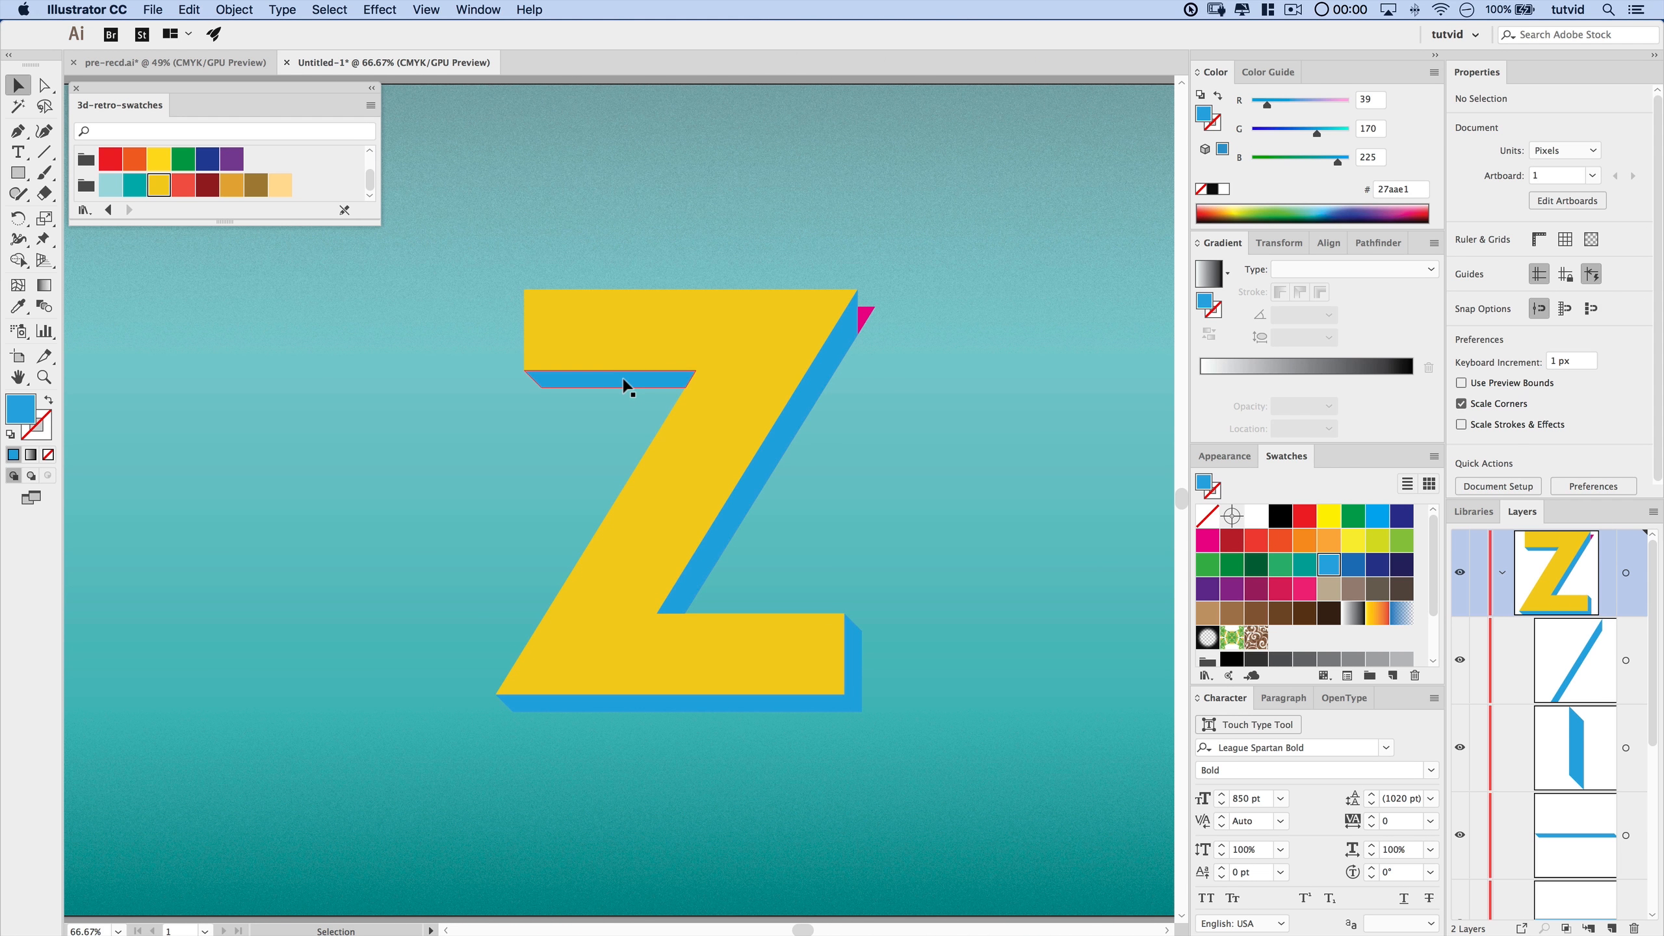
pyautogui.click(674, 706)
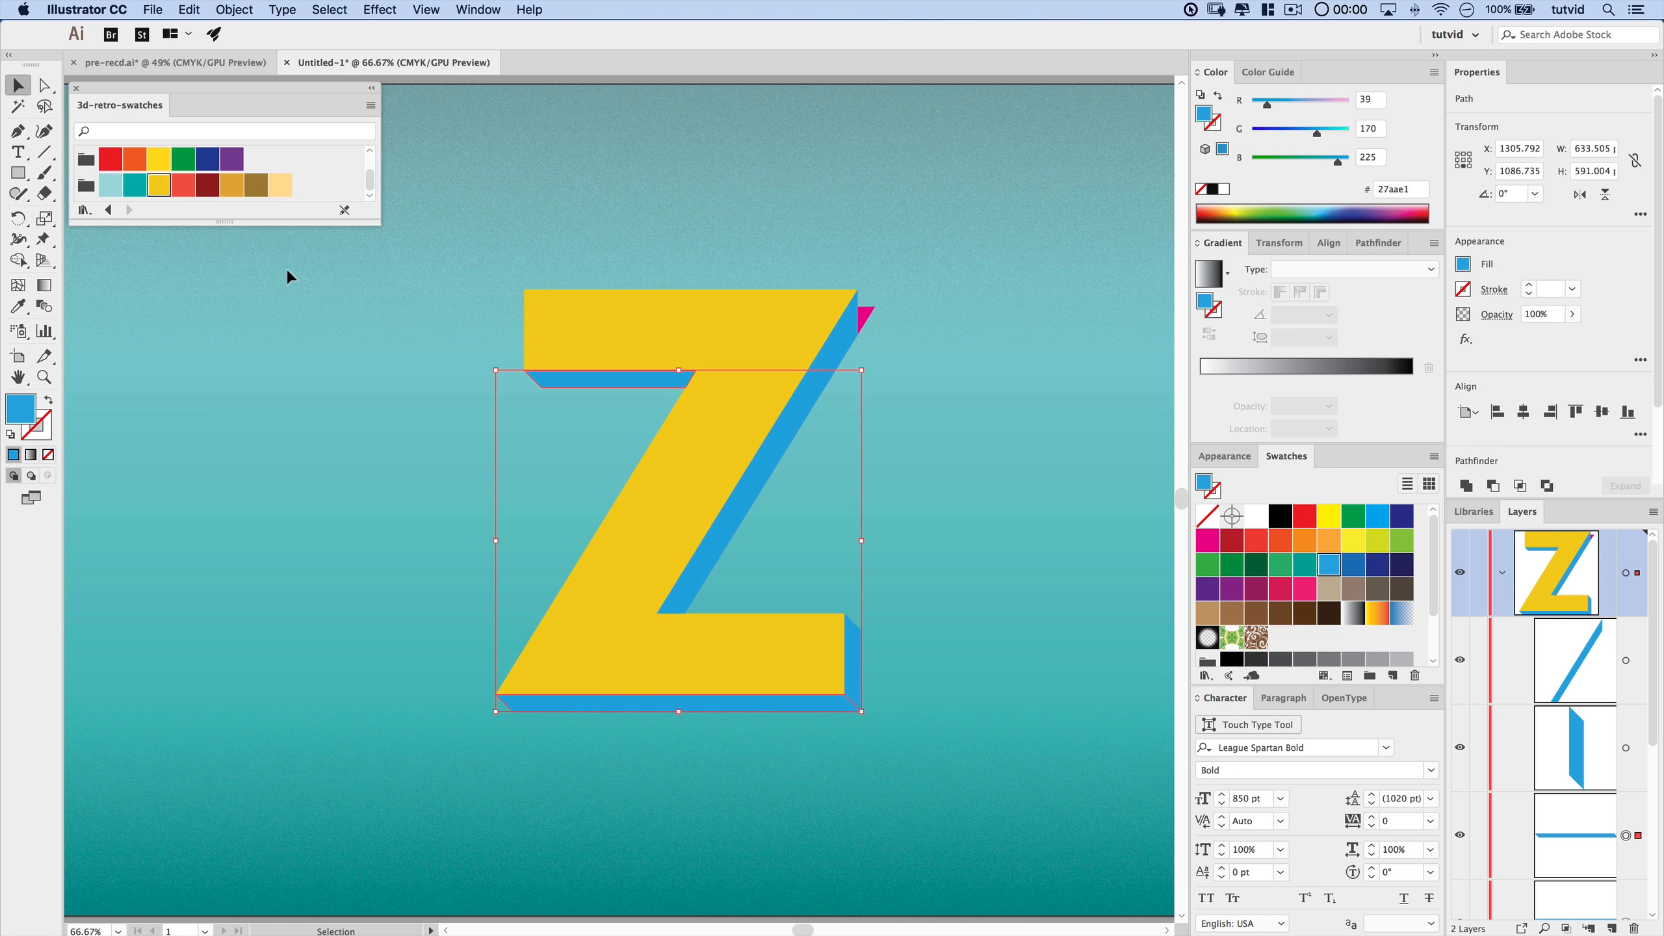
pyautogui.click(207, 185)
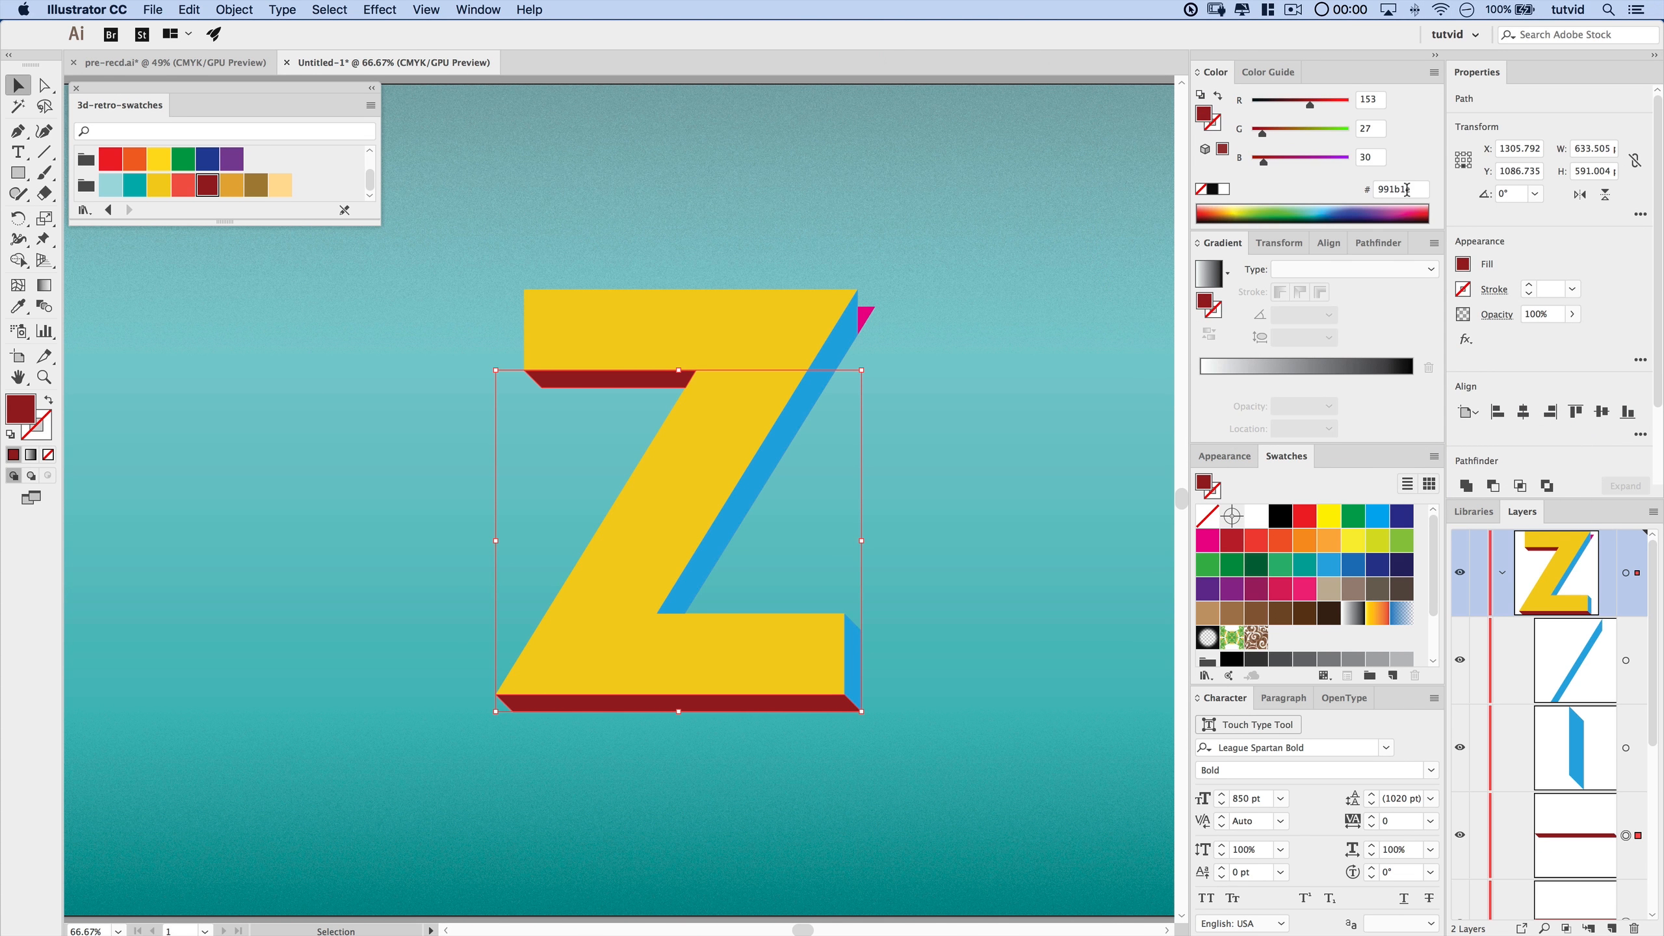
pyautogui.click(851, 643)
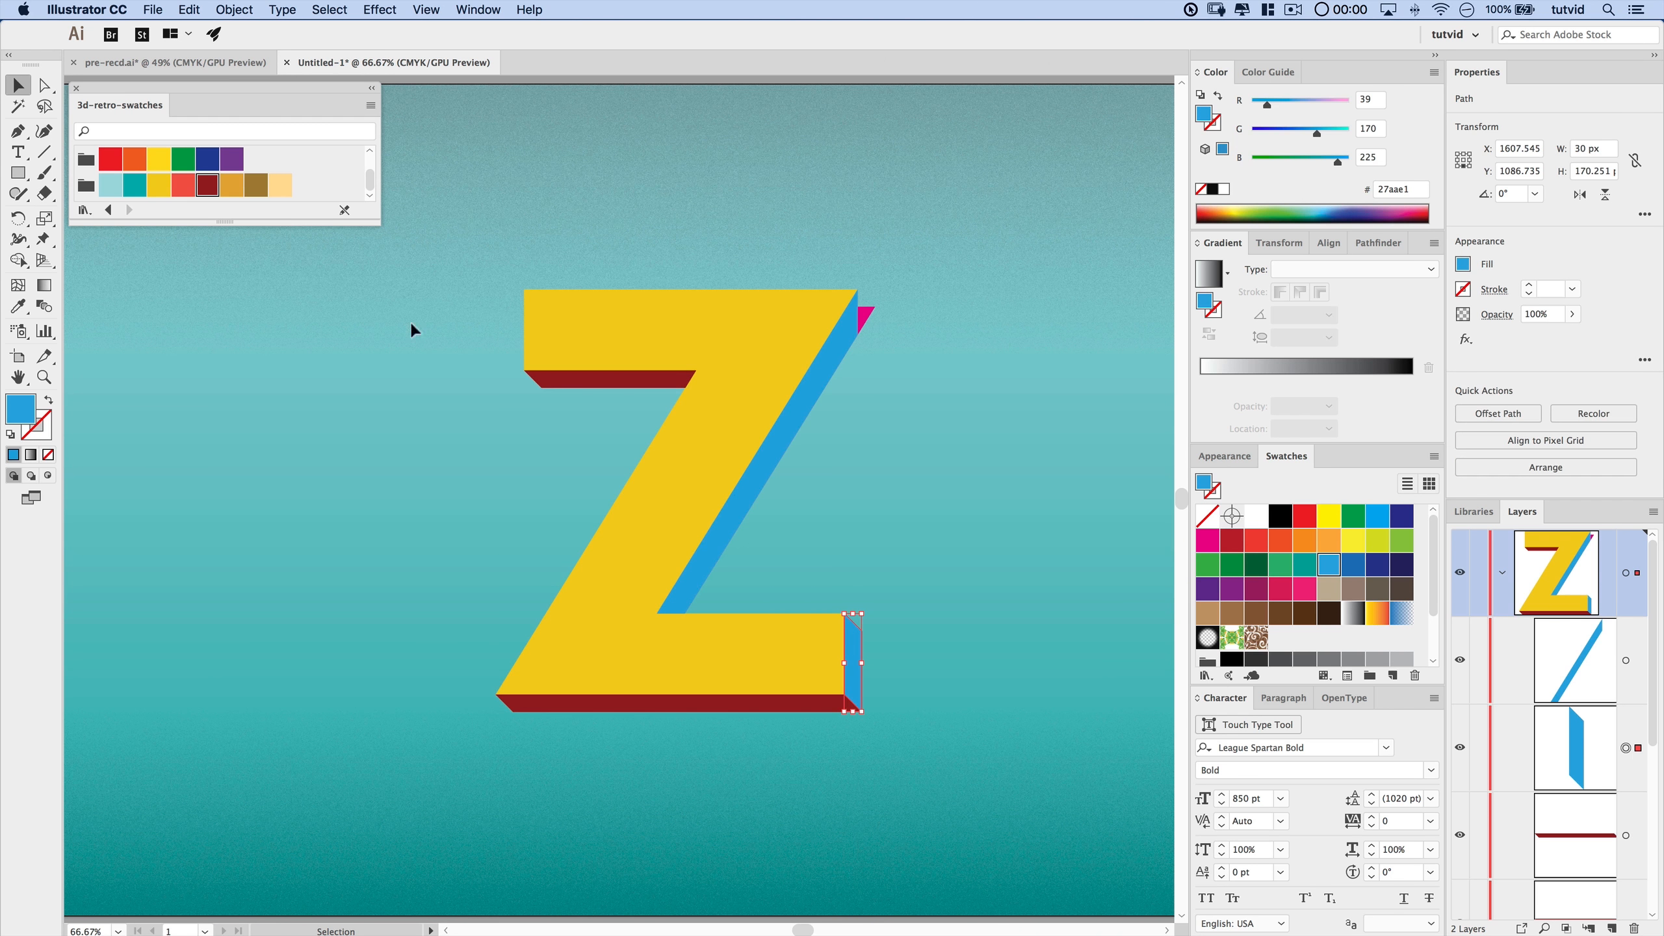
pyautogui.click(175, 187)
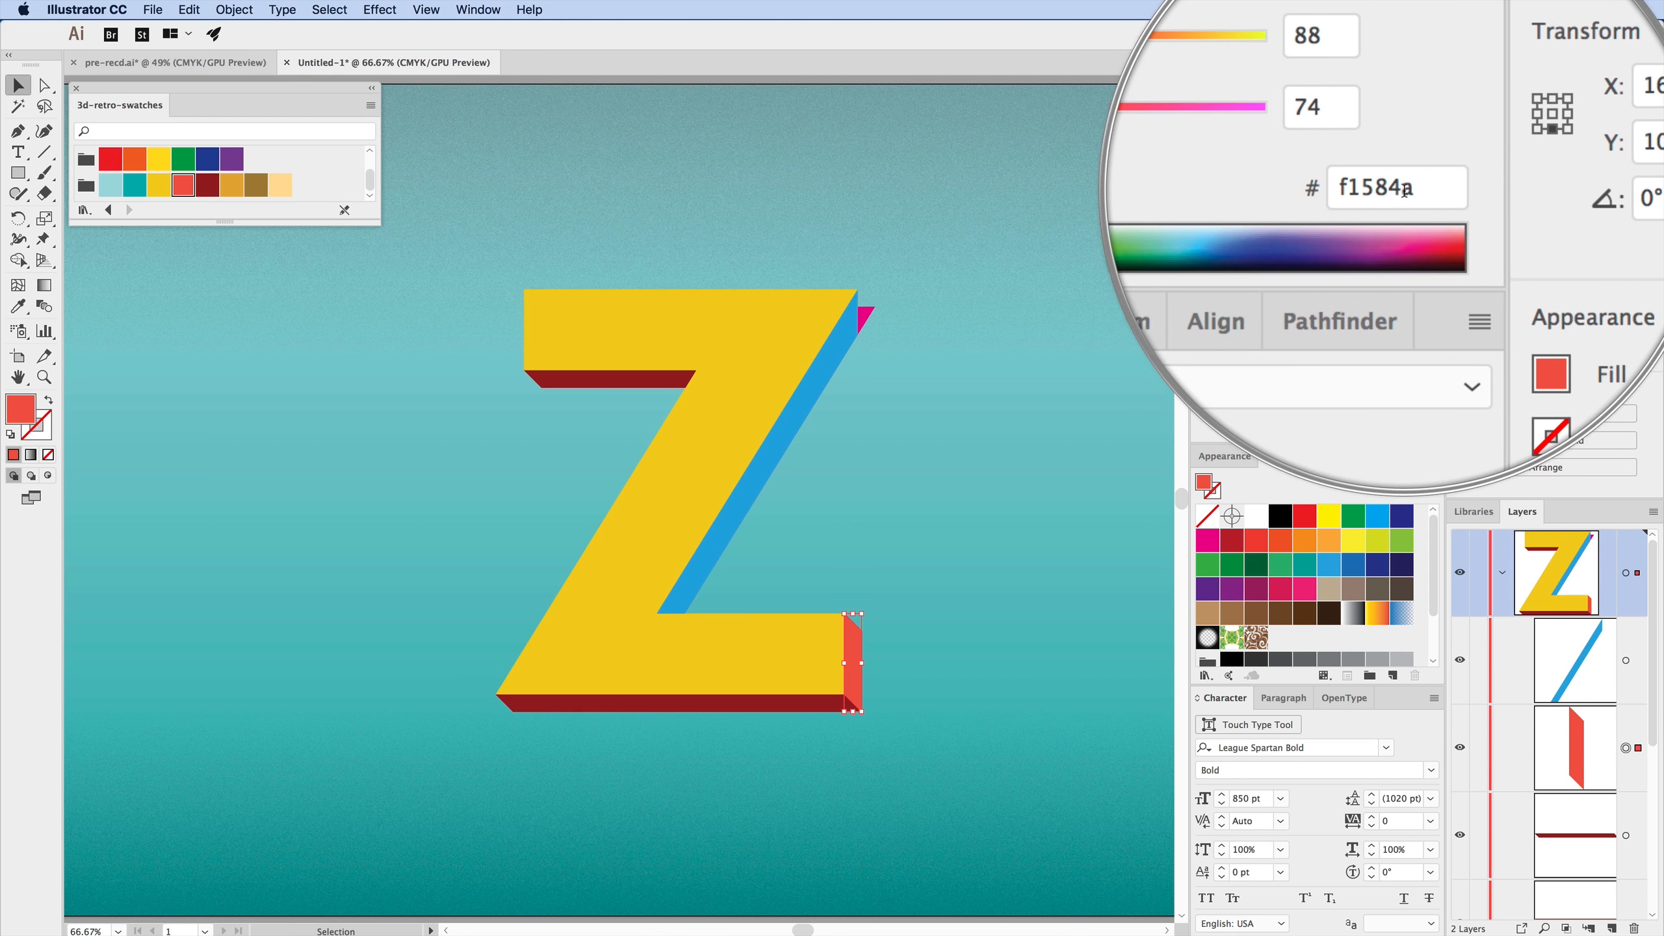
# - Fill the diagonal side face with a linear gradient from dark red #991b1e at its lower end to coral red #f1584a at the top
pyautogui.click(795, 414)
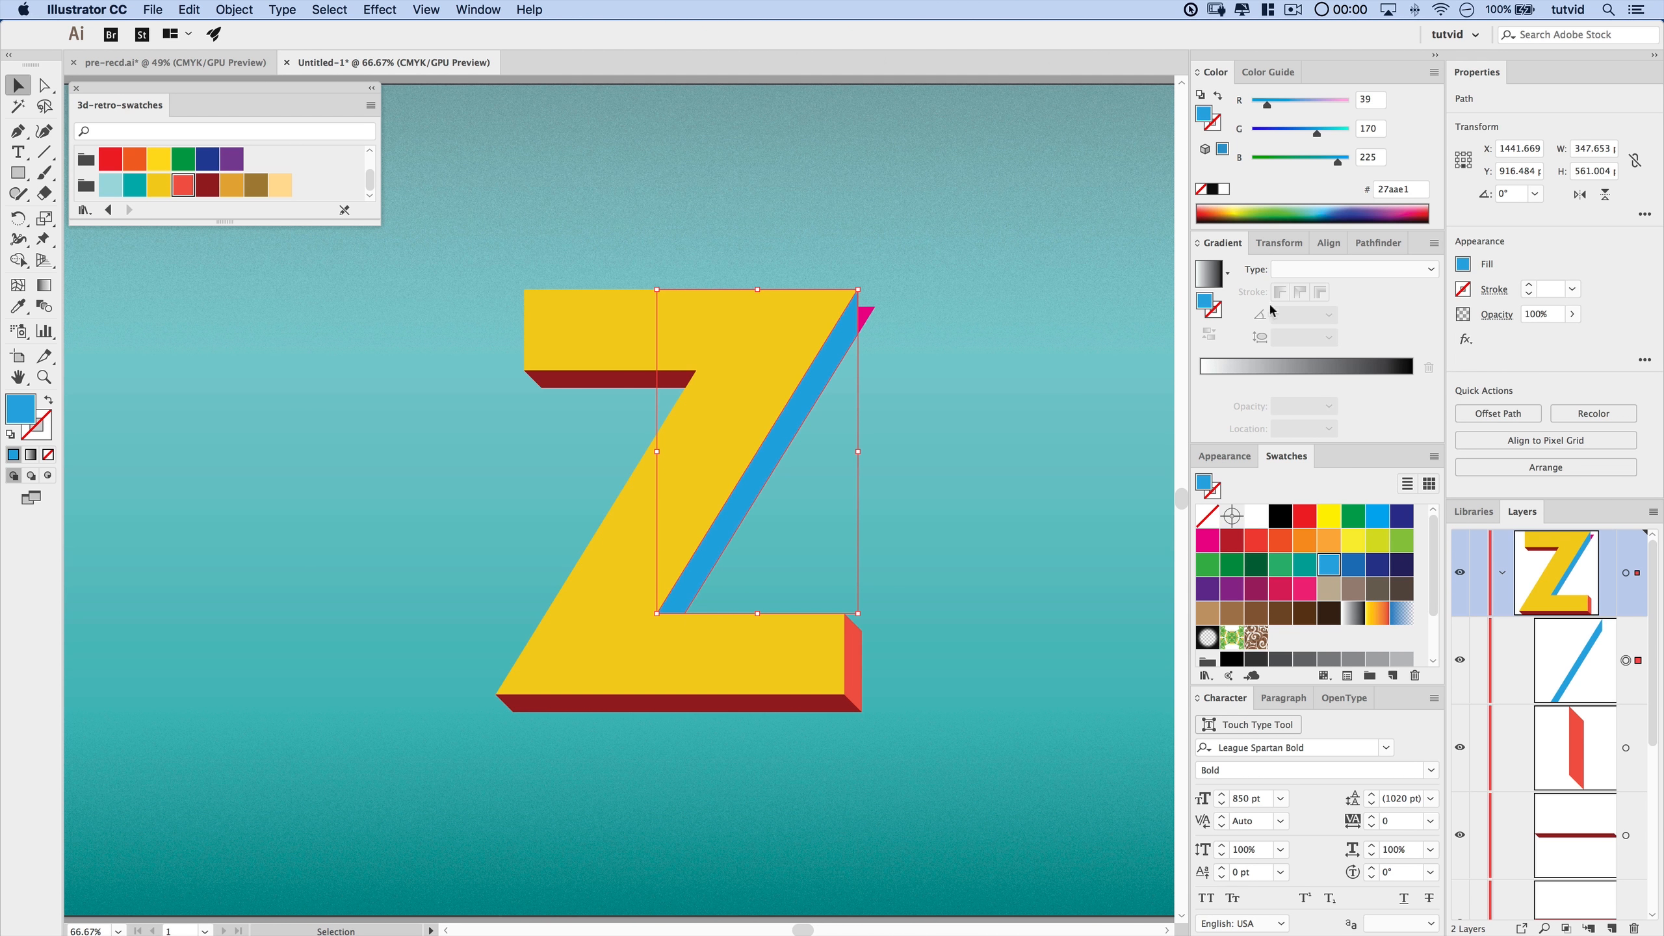
pyautogui.click(1208, 279)
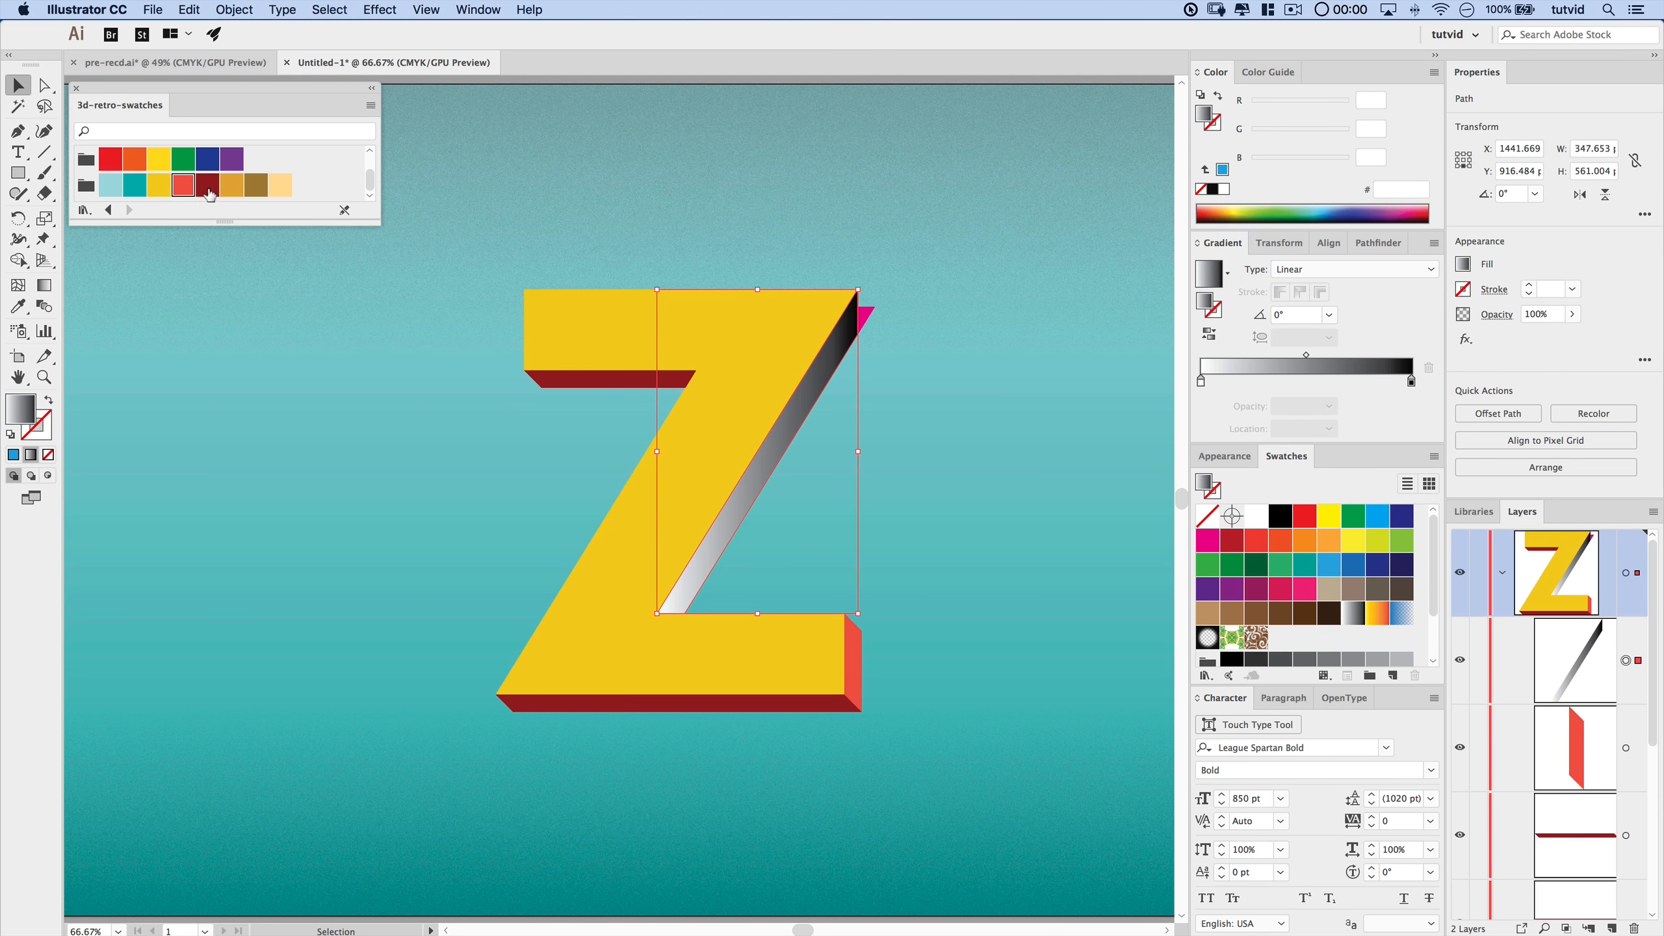
pyautogui.moveTo(861, 370)
pyautogui.mouseDown()
pyautogui.moveTo(1271, 393)
pyautogui.moveTo(1202, 390)
pyautogui.mouseUp()
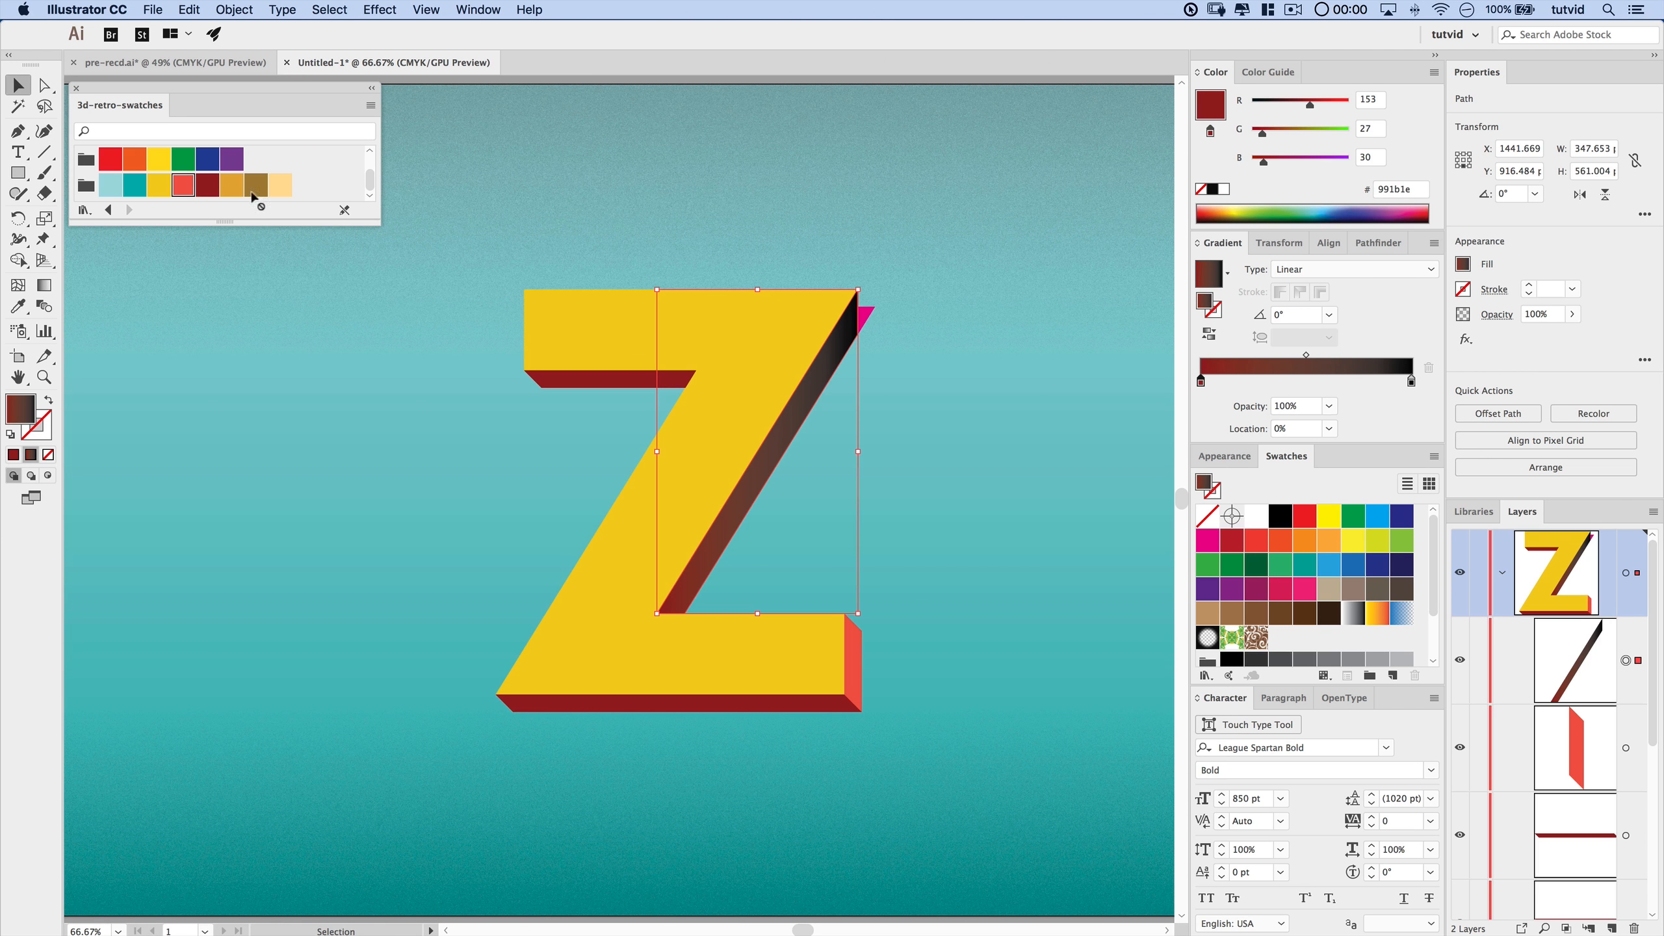
pyautogui.moveTo(253, 197); pyautogui.dragTo(1411, 386)
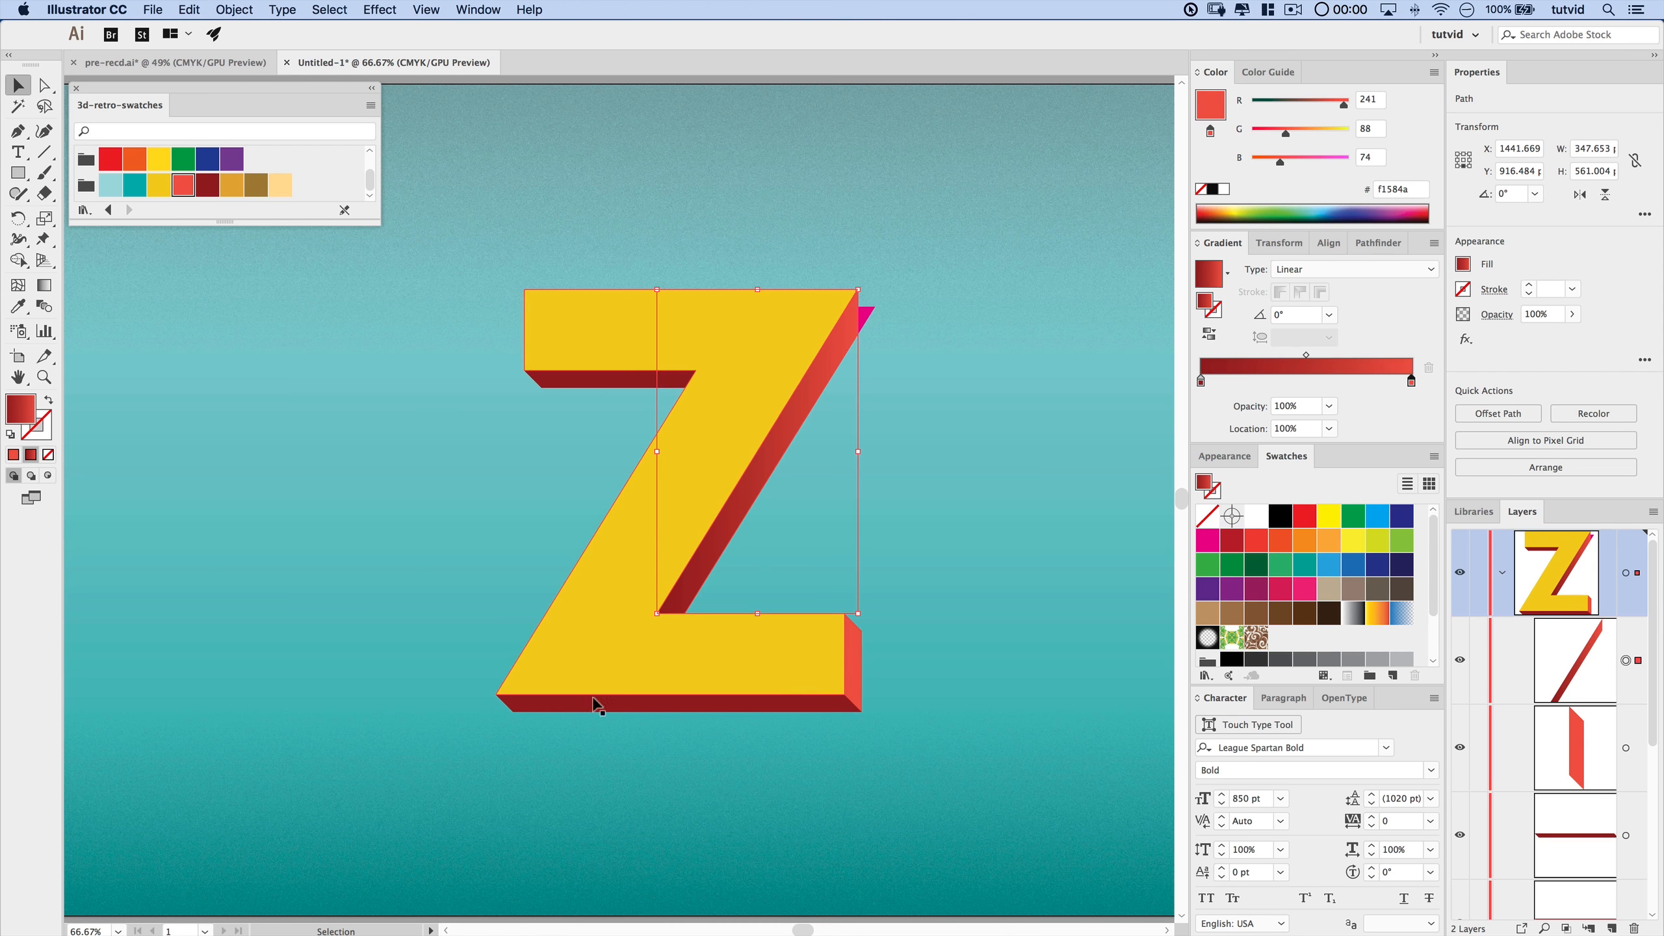
pyautogui.click(998, 457)
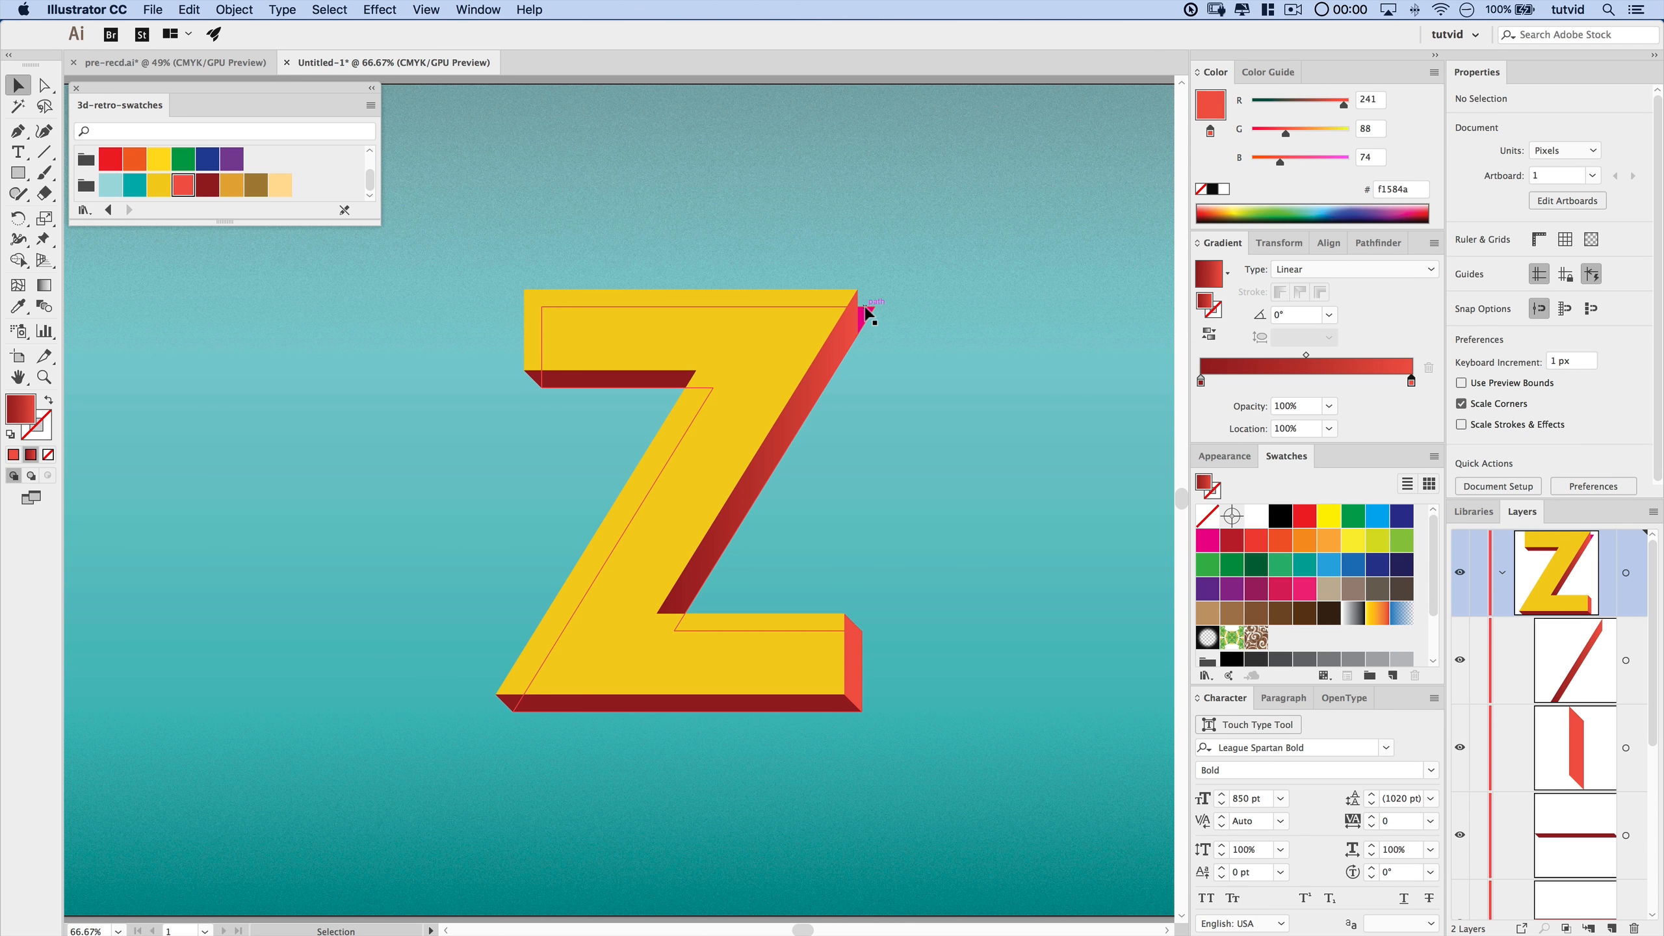
# - Examine the inner bevel faces of the finished Z in pre-recd.ai, comparing them with the magenta copy's outline in Untitled-1
pyautogui.click(175, 62)
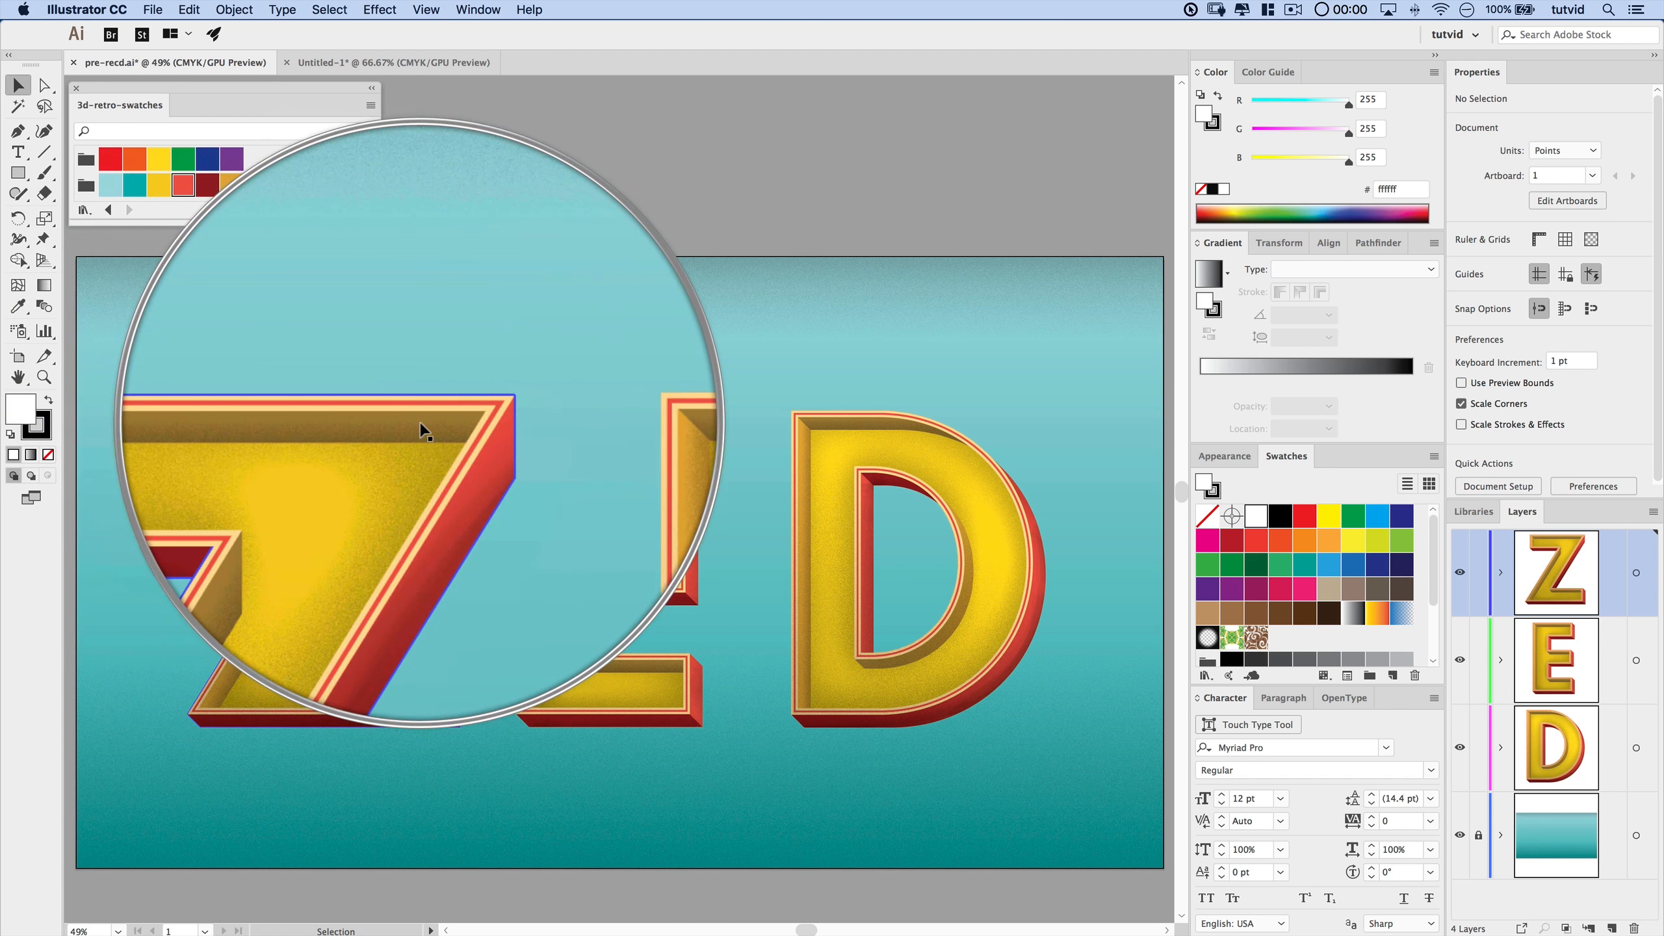
pyautogui.click(357, 63)
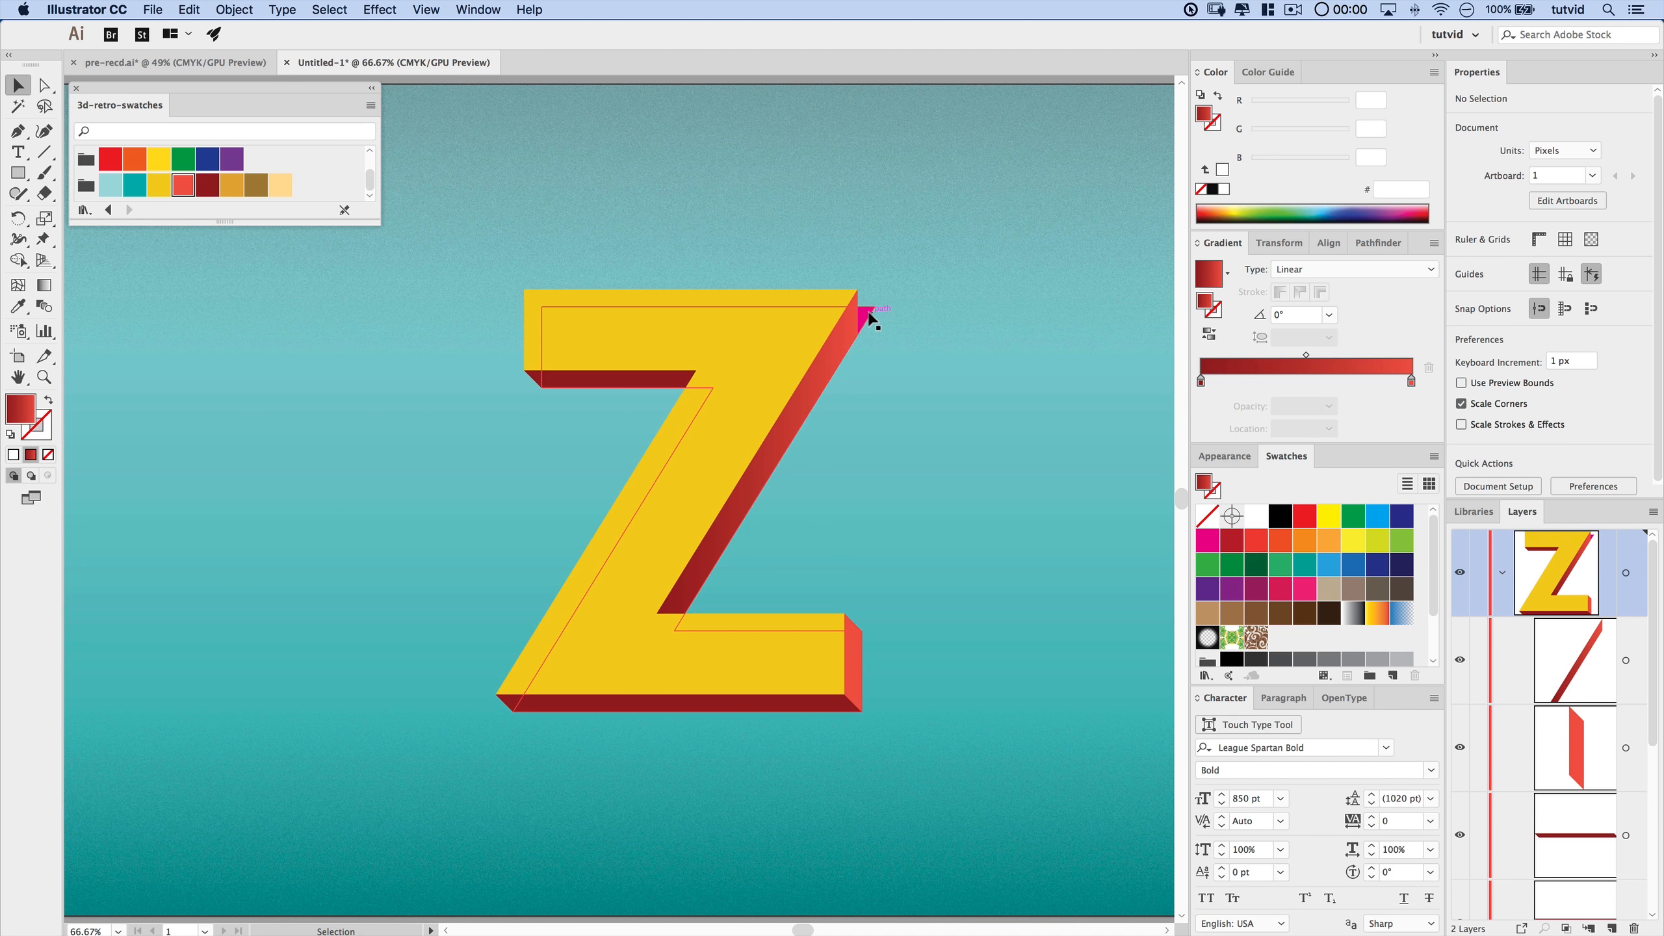
pyautogui.scroll(2, 875, 361)
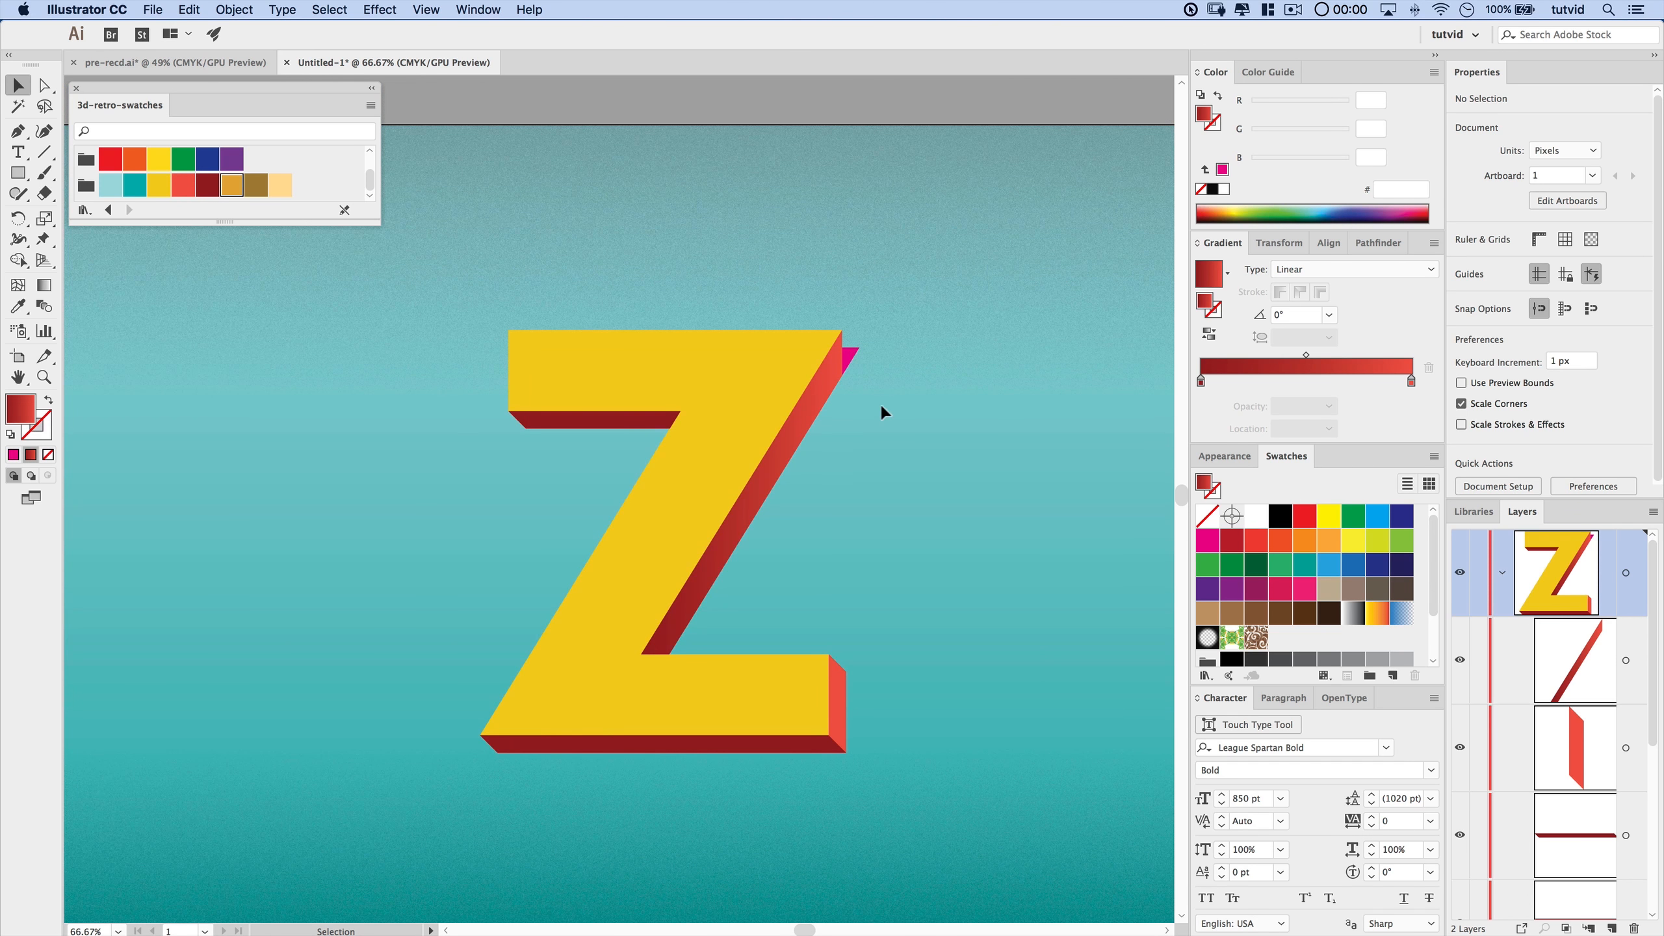
pyautogui.click(851, 357)
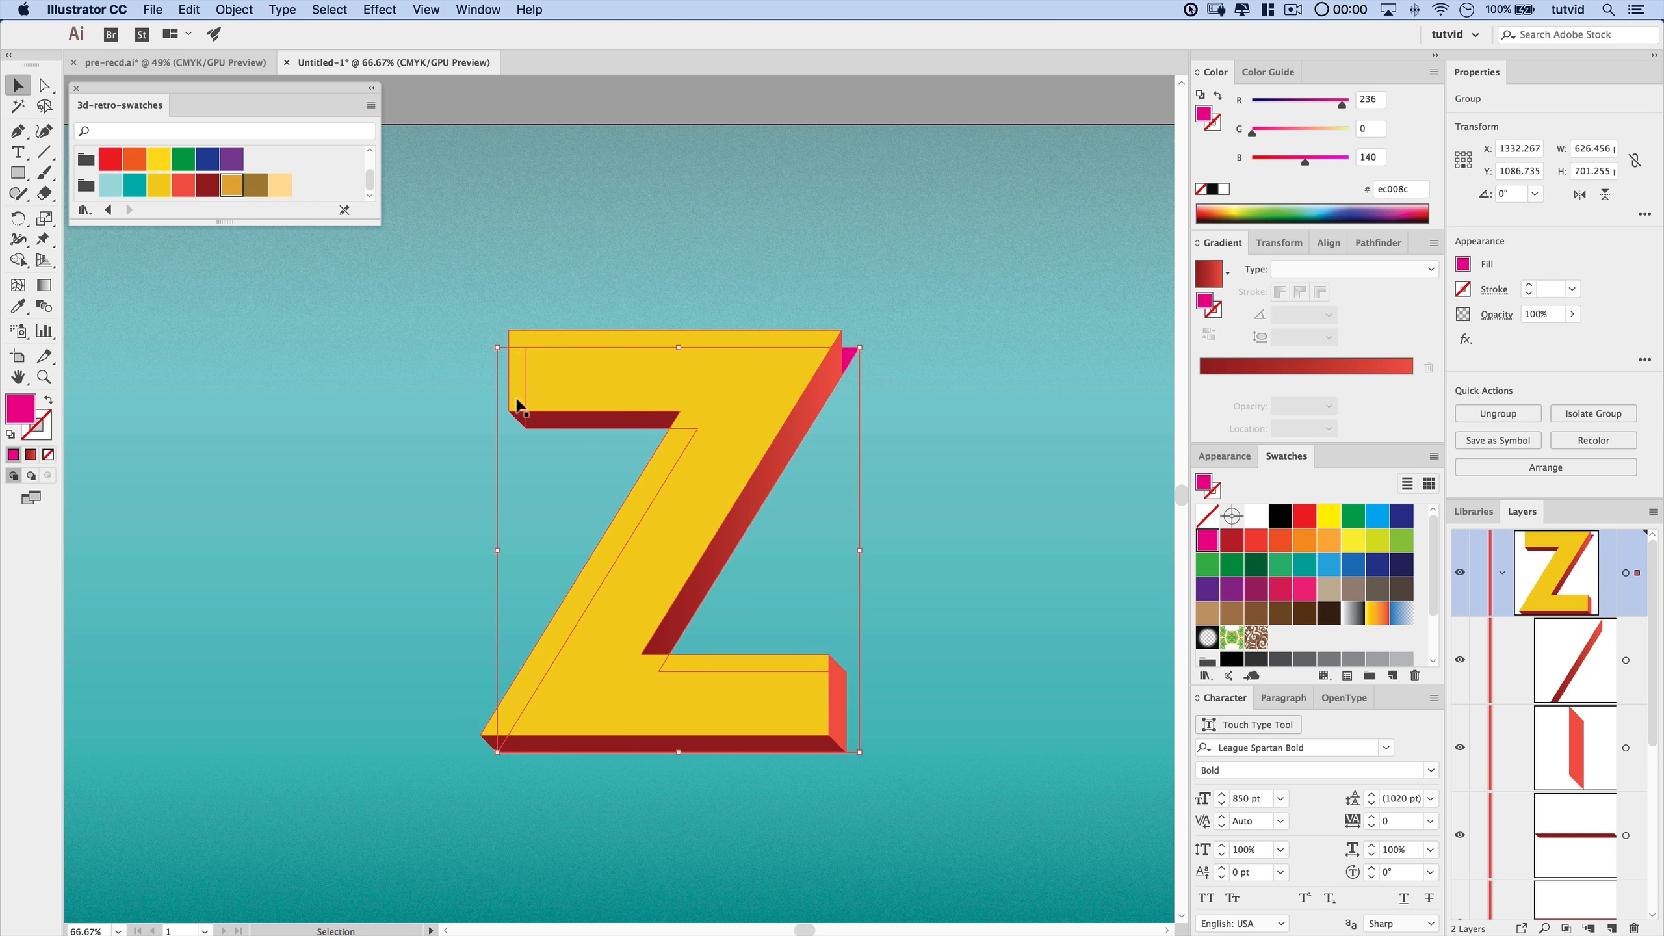
pyautogui.click(237, 61)
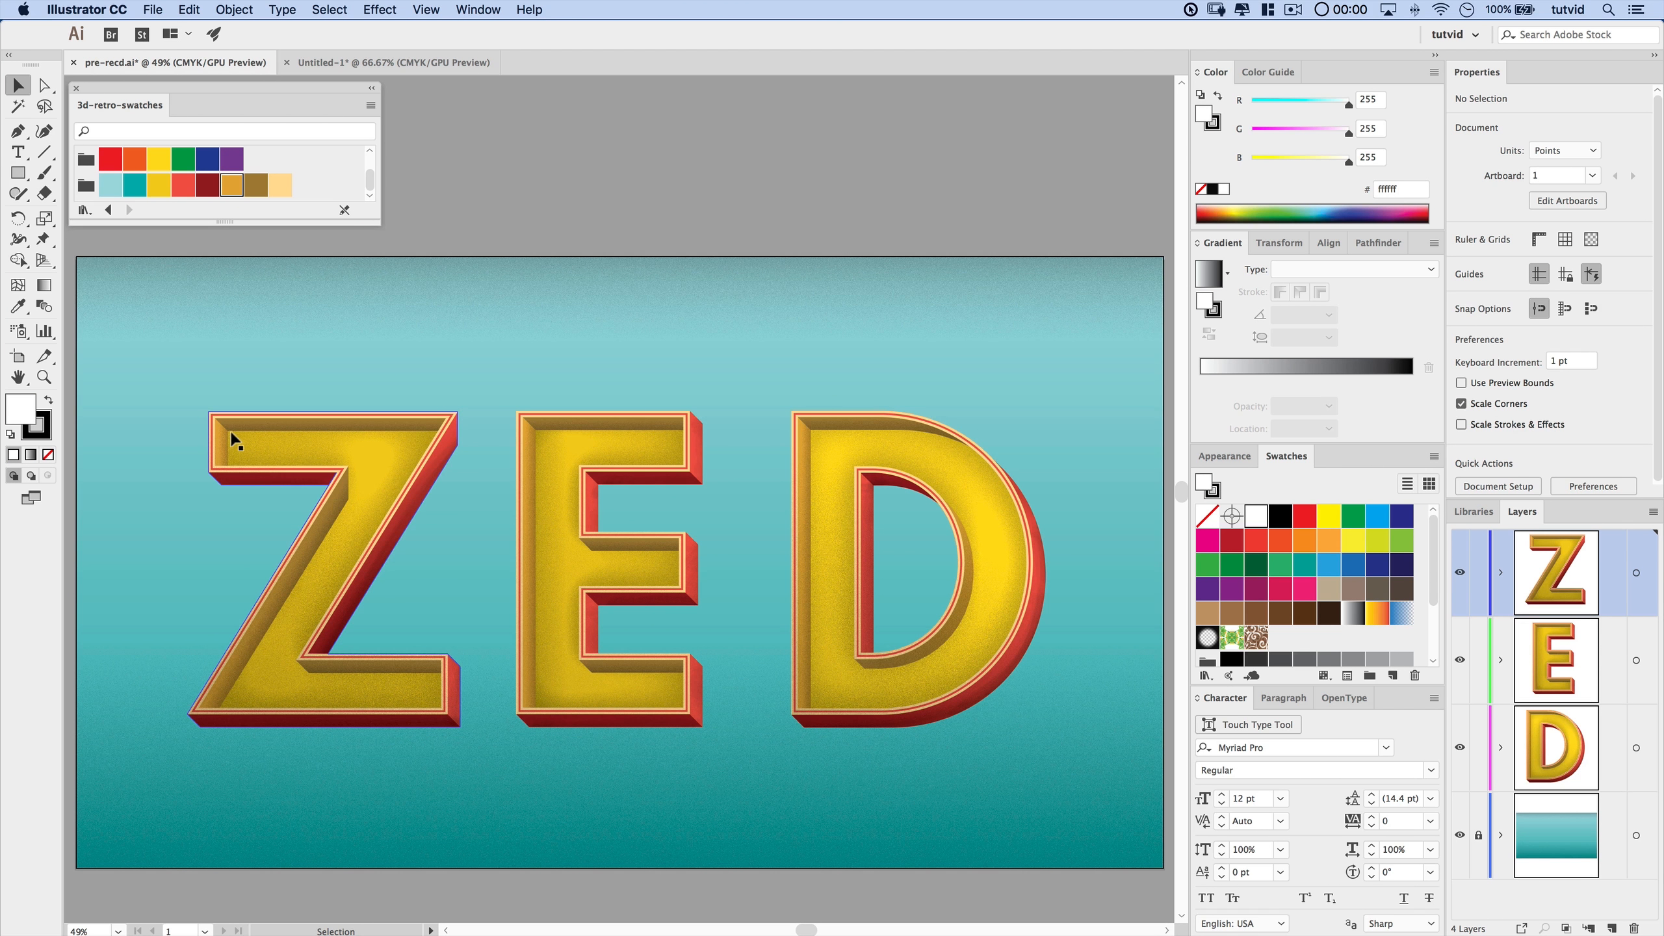
pyautogui.click(381, 62)
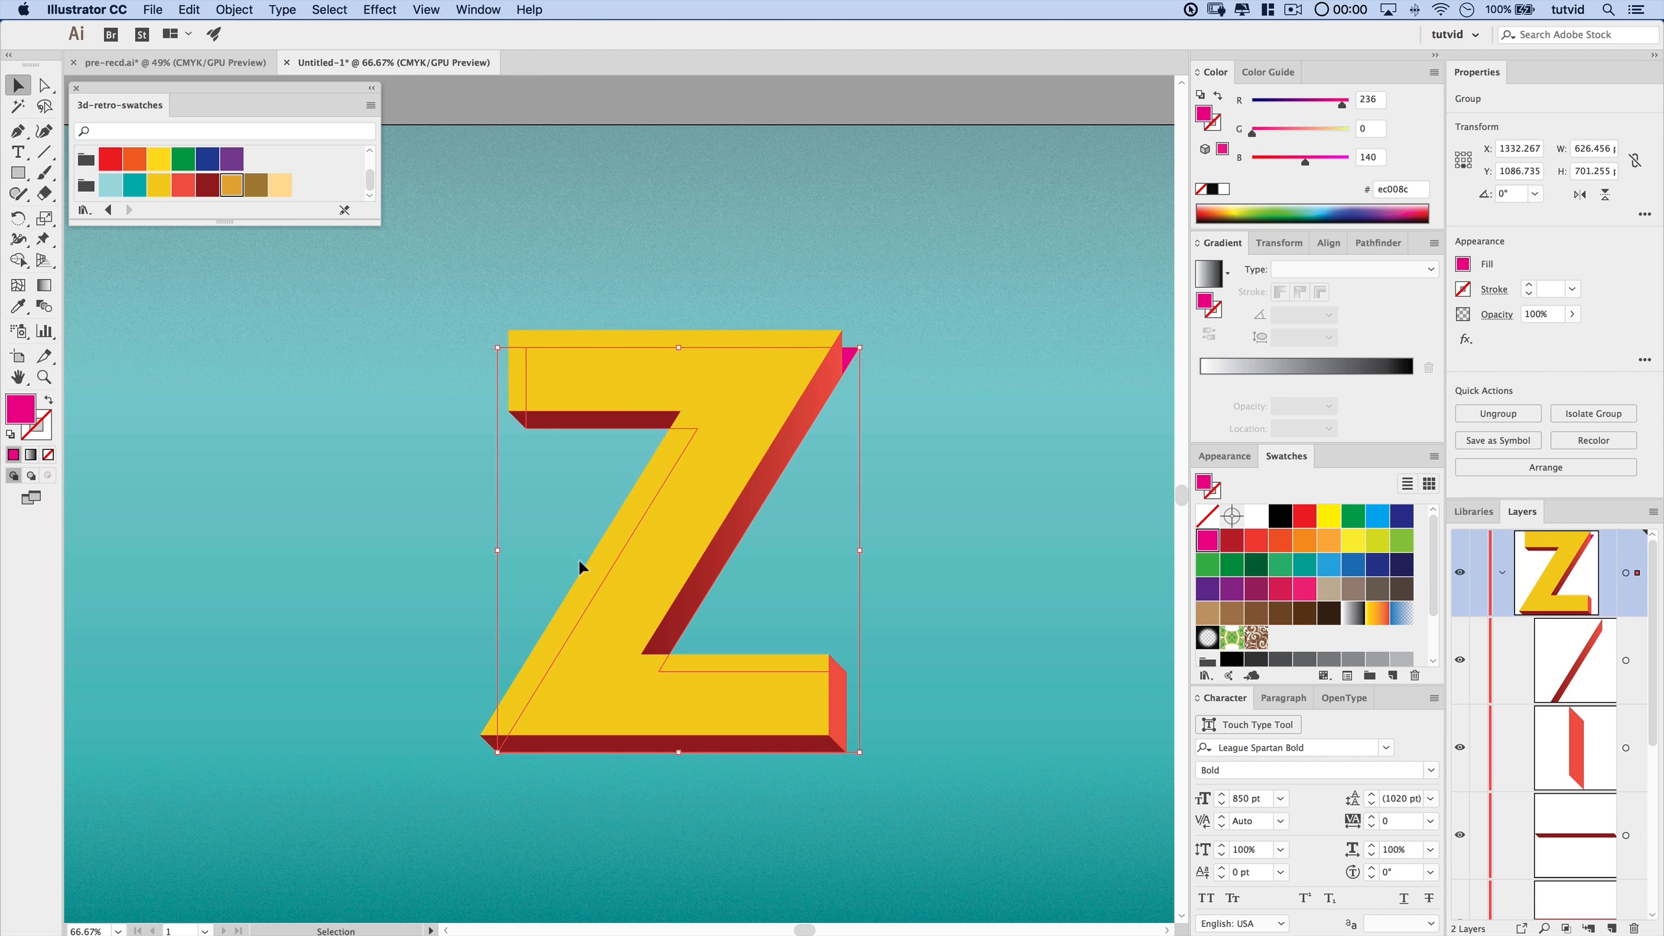
# - Draw a closed magenta Pen tool face 30 px wide inside the top bar's left end, angled from its upper corner to the magenta copy's corner
pyautogui.press('z')
pyautogui.click(538, 388)
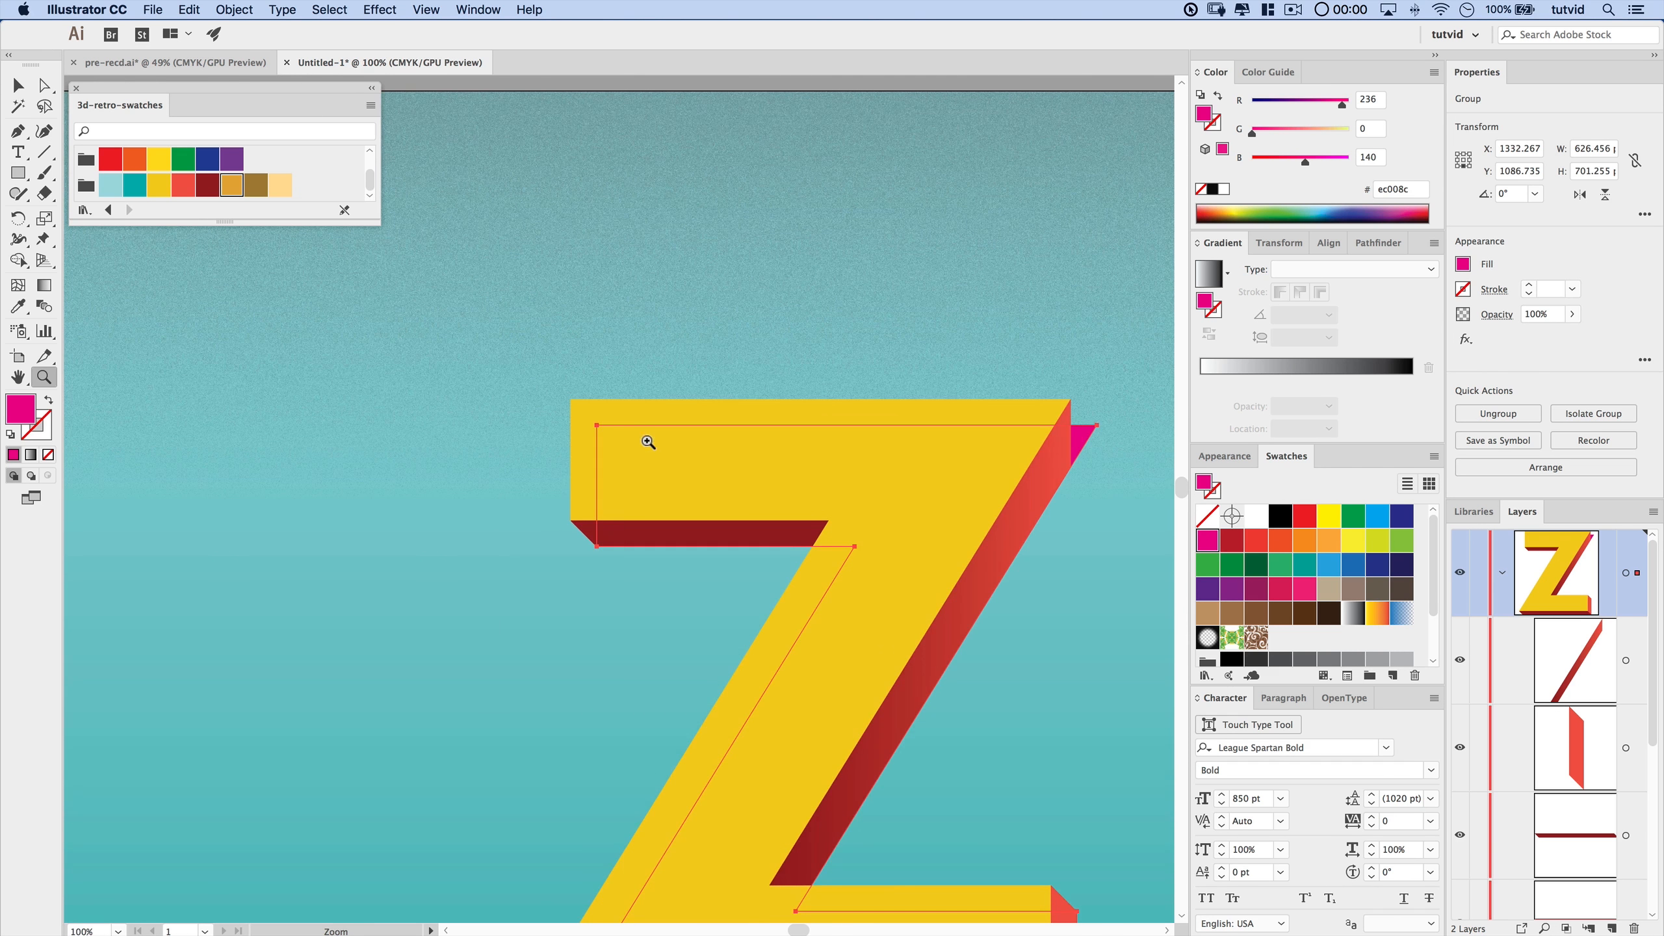
pyautogui.click(652, 441)
pyautogui.click(560, 454)
pyautogui.moveTo(570, 468); pyautogui.dragTo(552, 260)
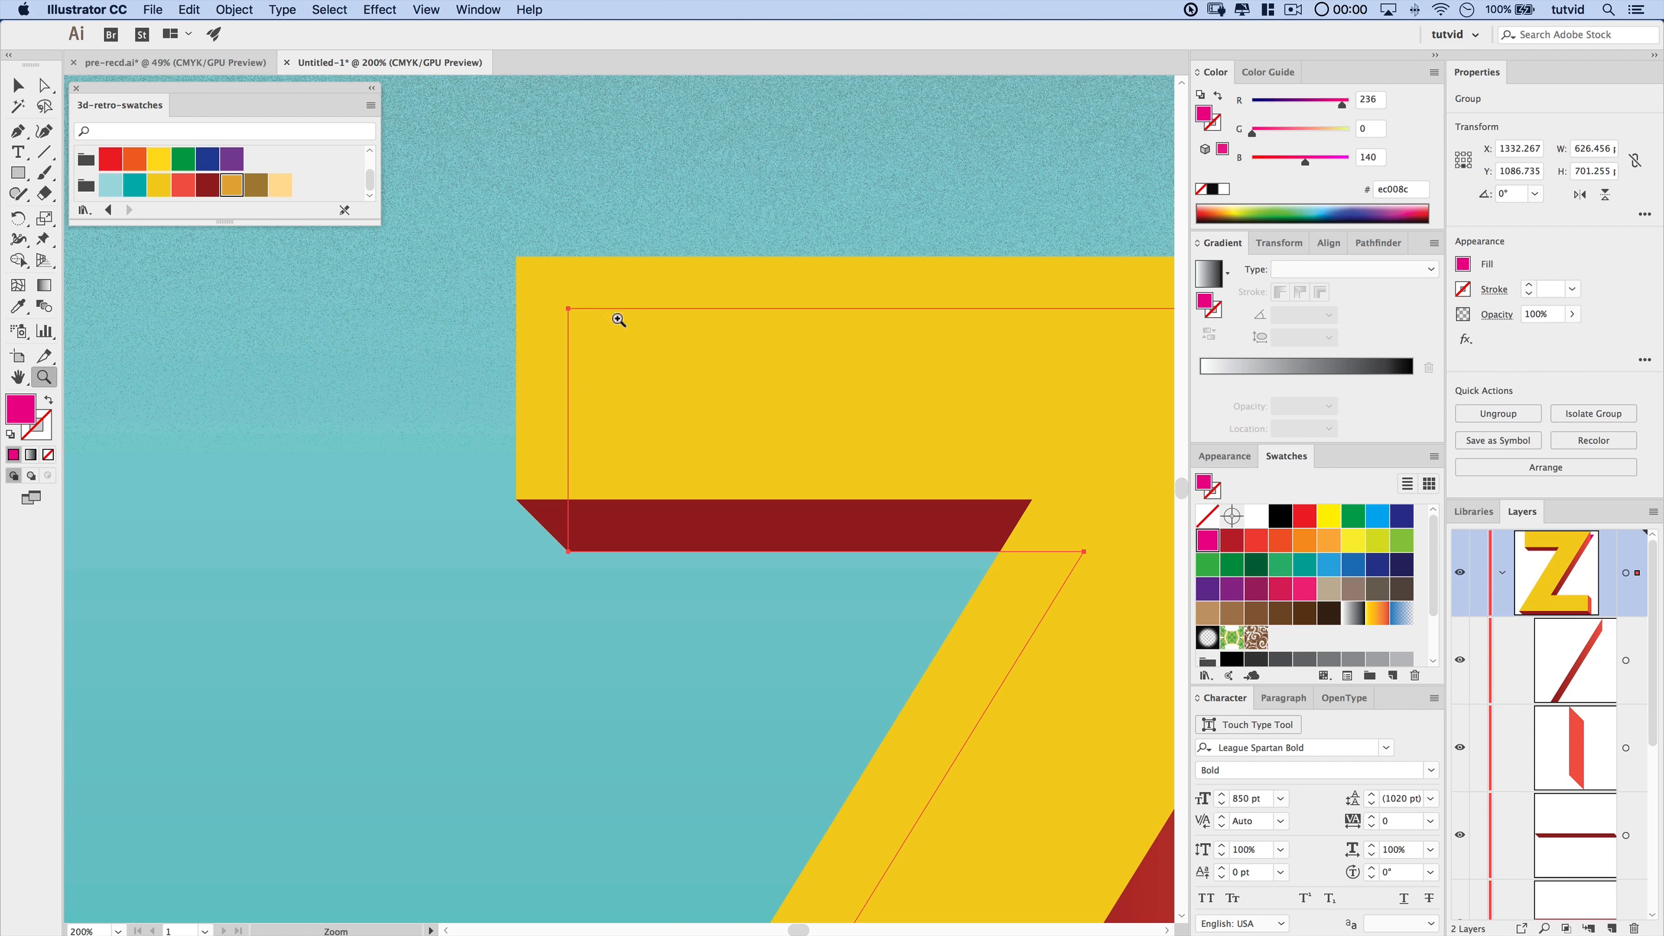
pyautogui.click(20, 134)
pyautogui.click(516, 256)
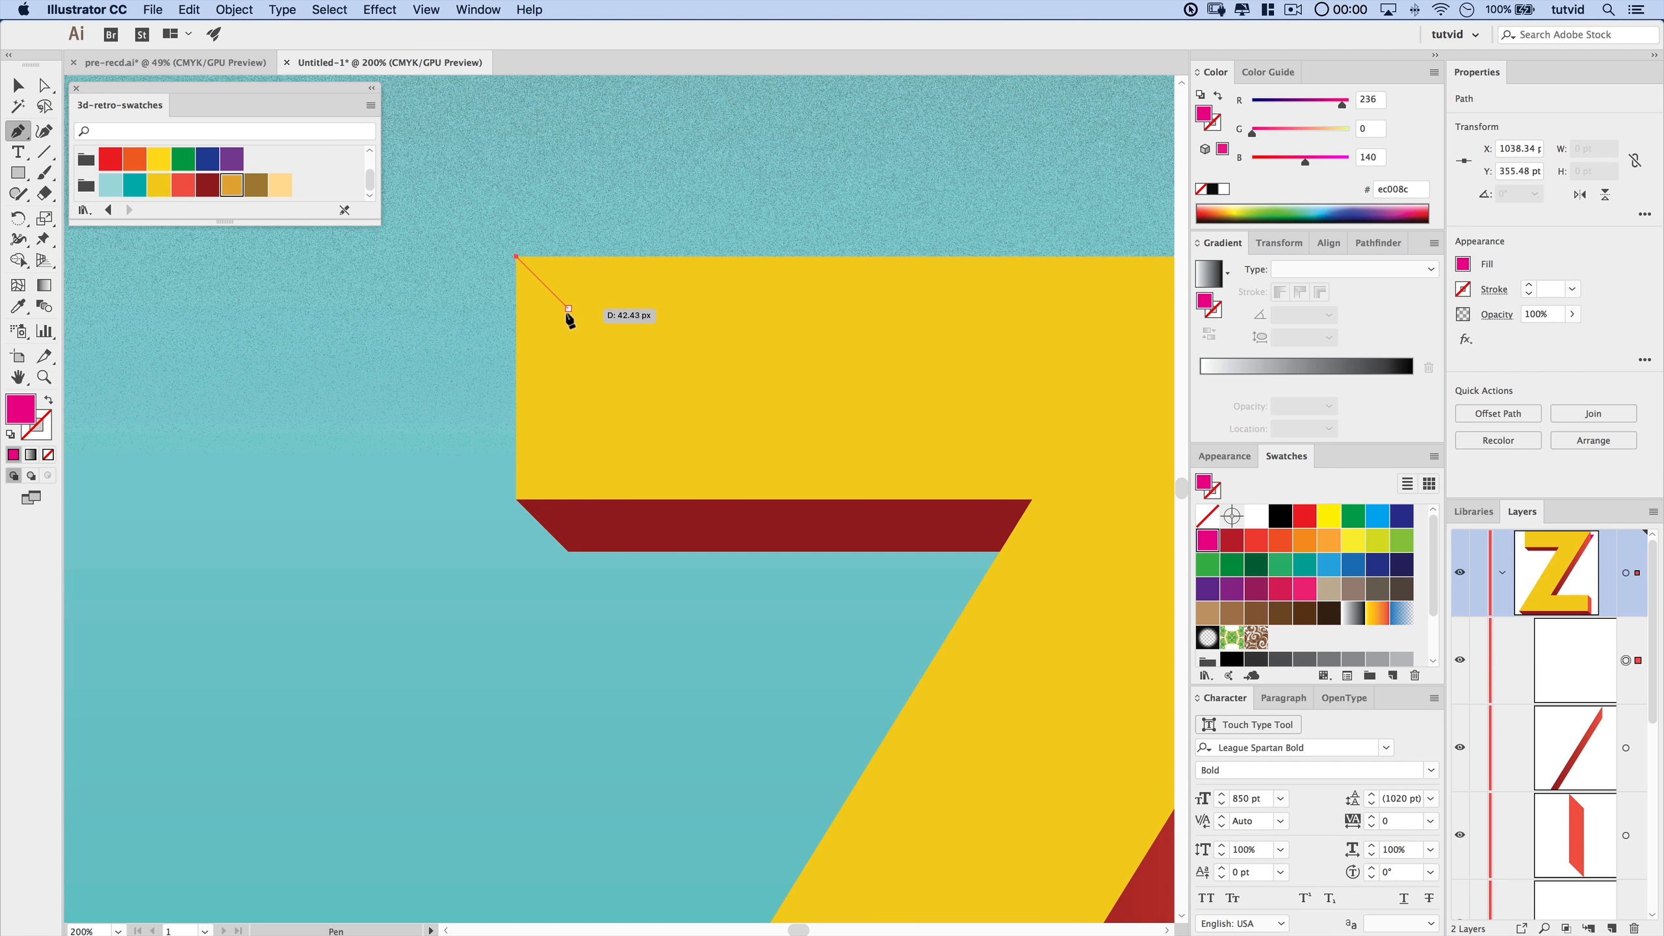
pyautogui.click(568, 308)
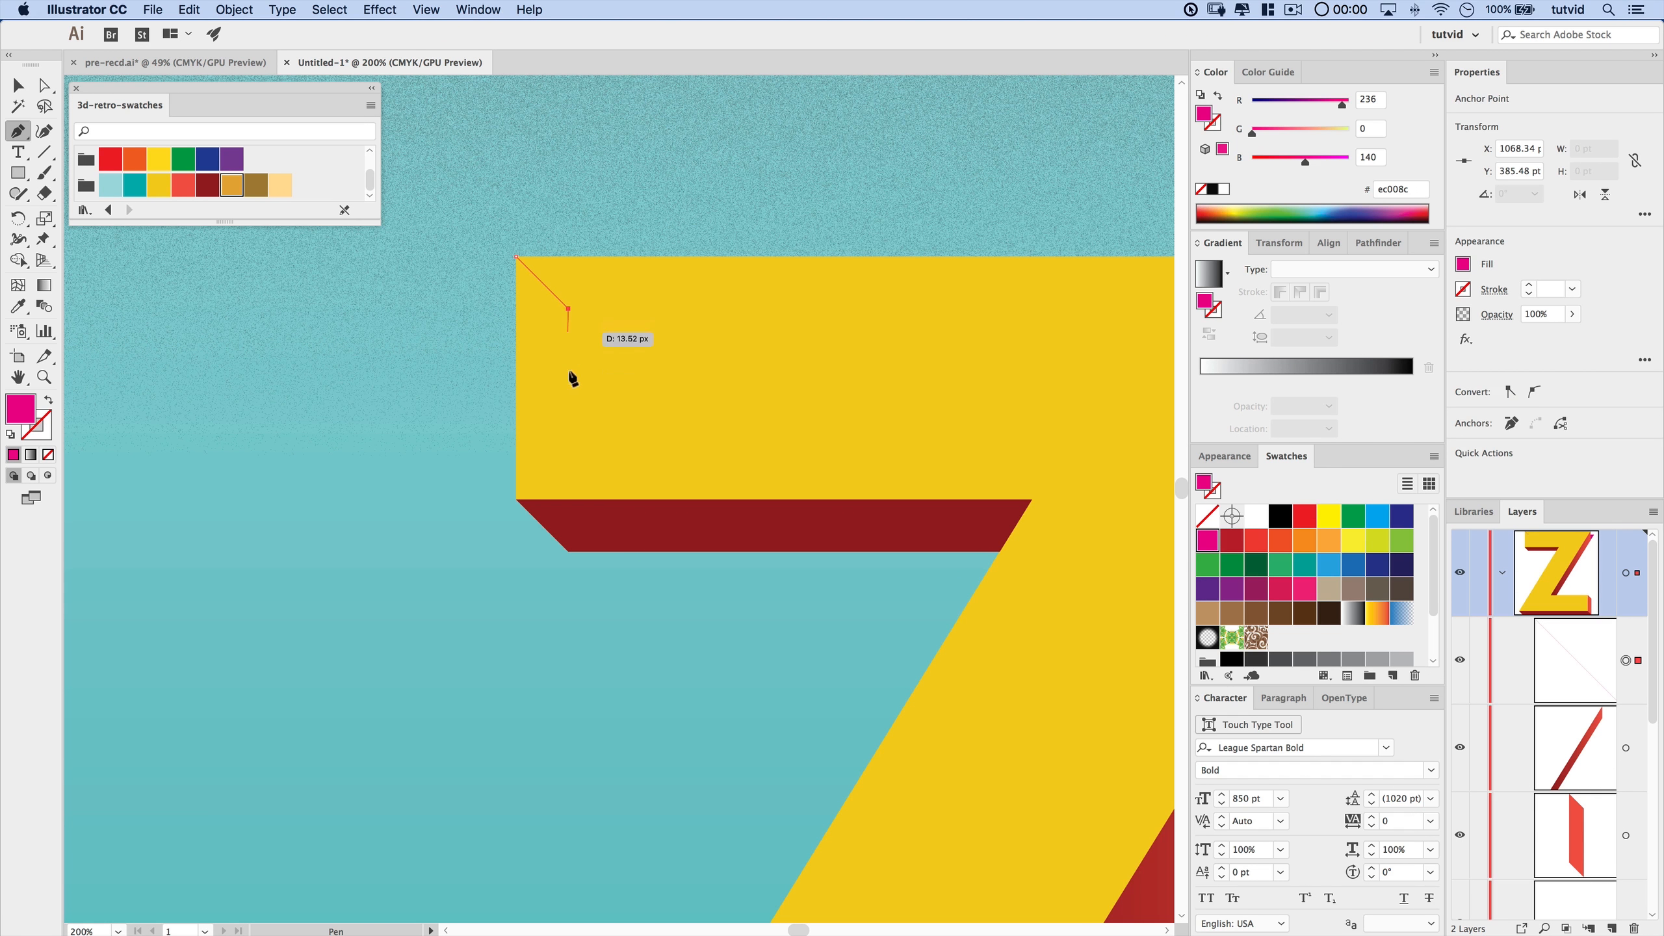
pyautogui.click(568, 498)
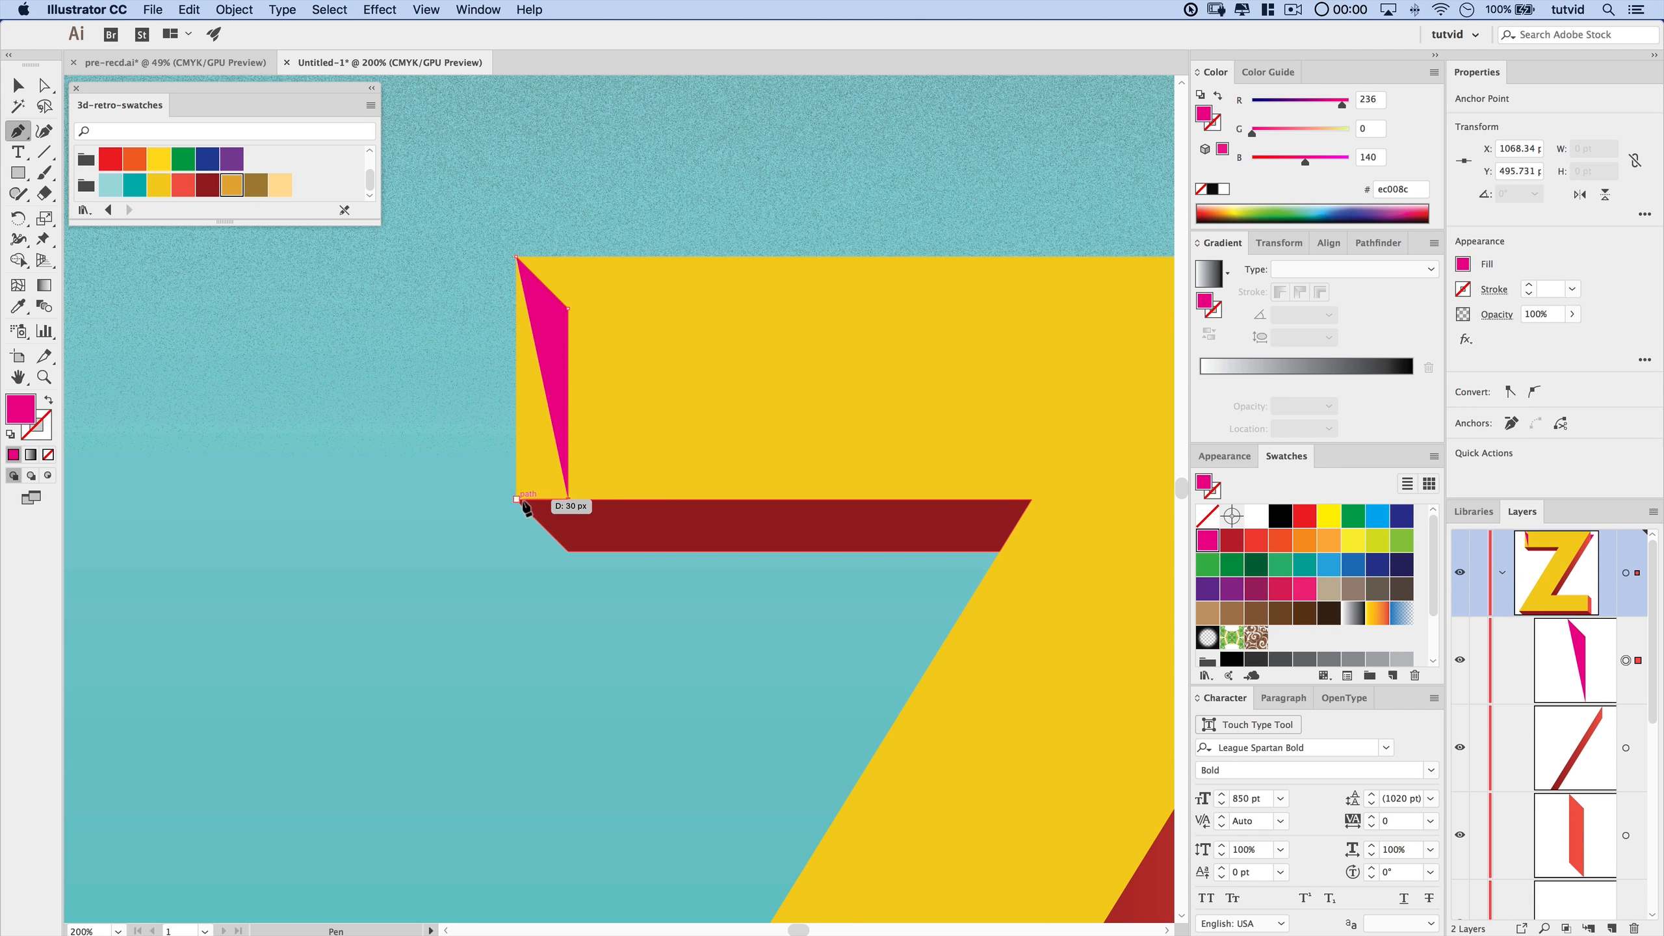
pyautogui.click(517, 499)
pyautogui.click(517, 258)
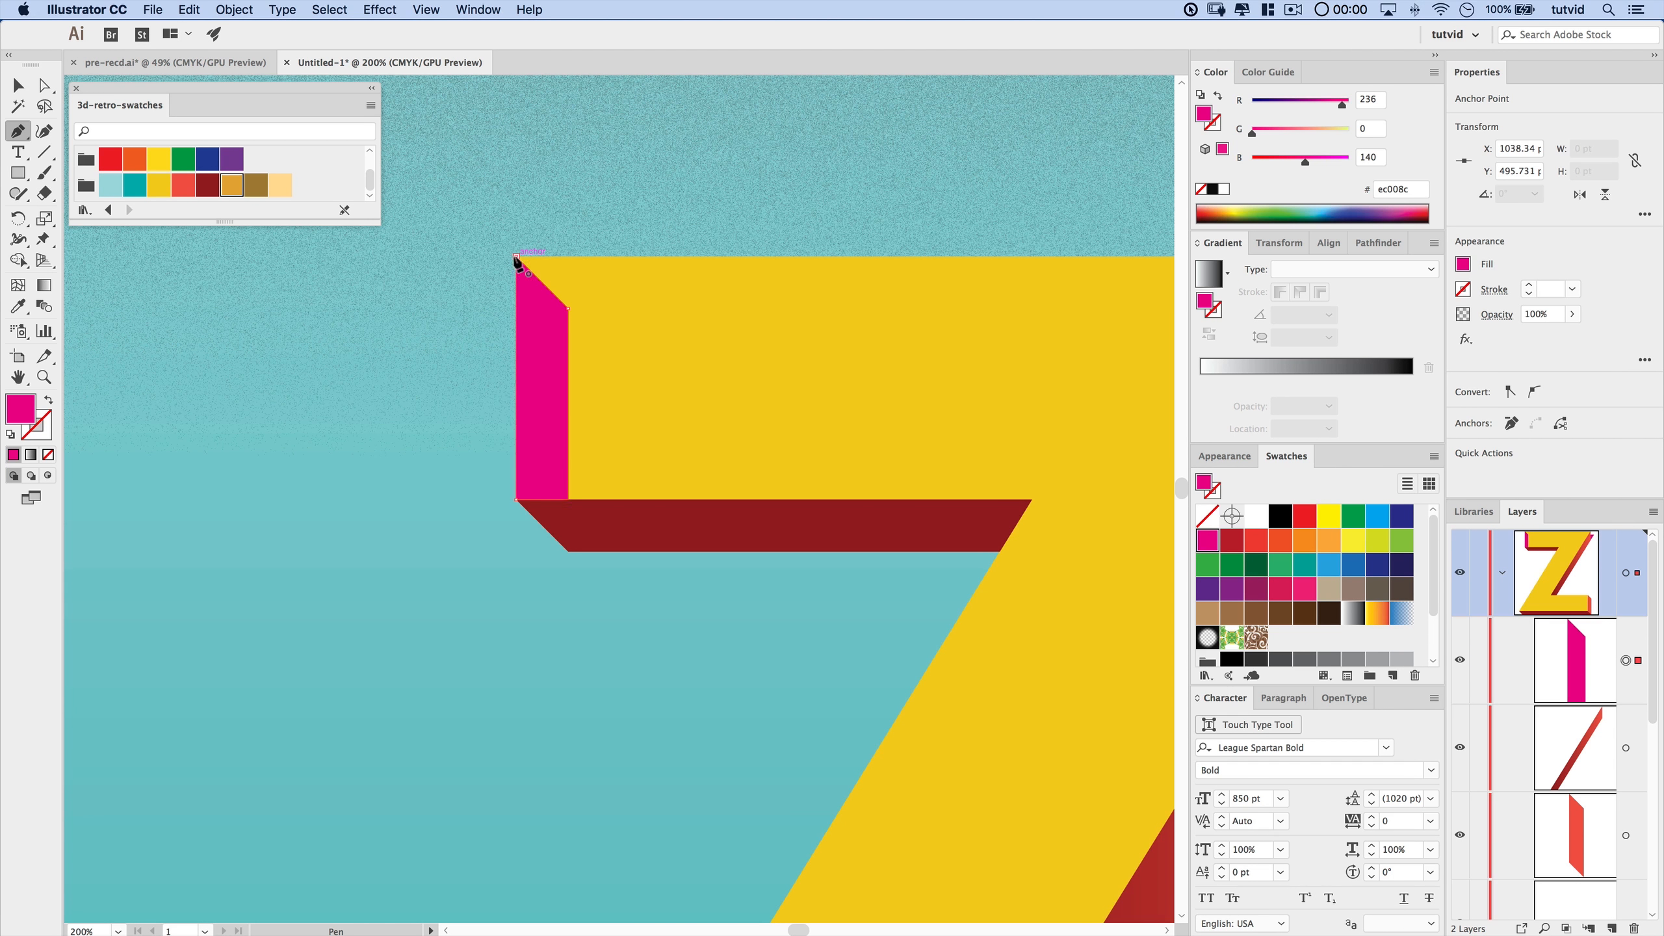
# - Draw a closed magenta Pen tool face about 577 px wide and 30 px high along the top bar's upper edge, with angled ends
pyautogui.moveTo(787, 360); pyautogui.dragTo(305, 479)
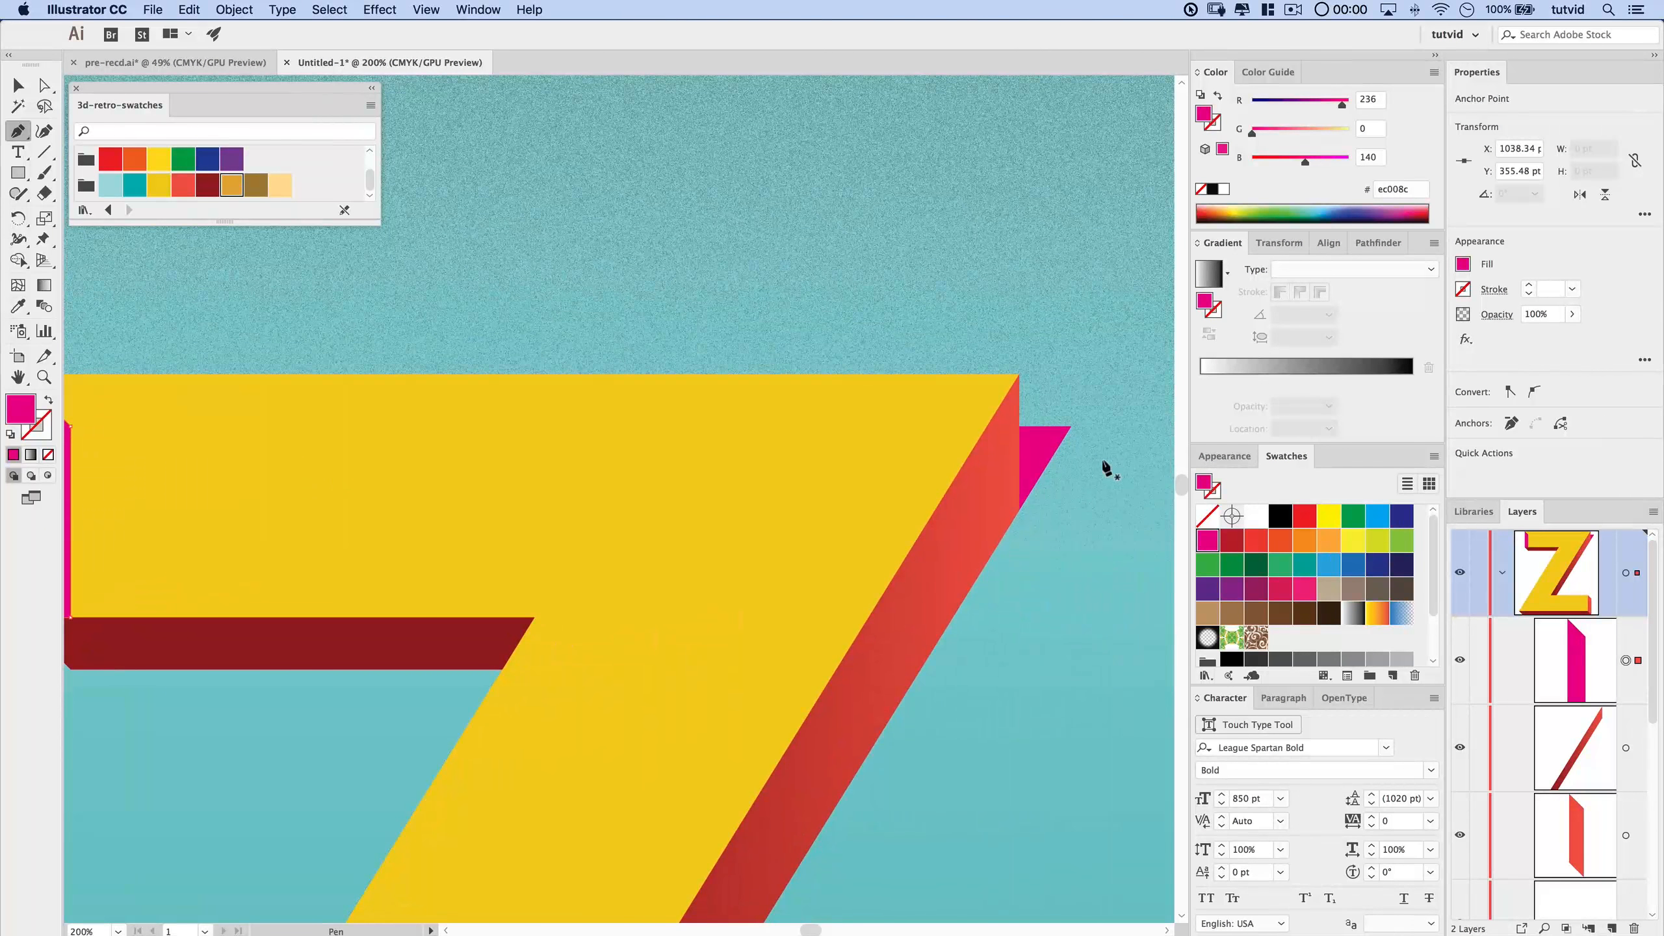
pyautogui.click(1019, 376)
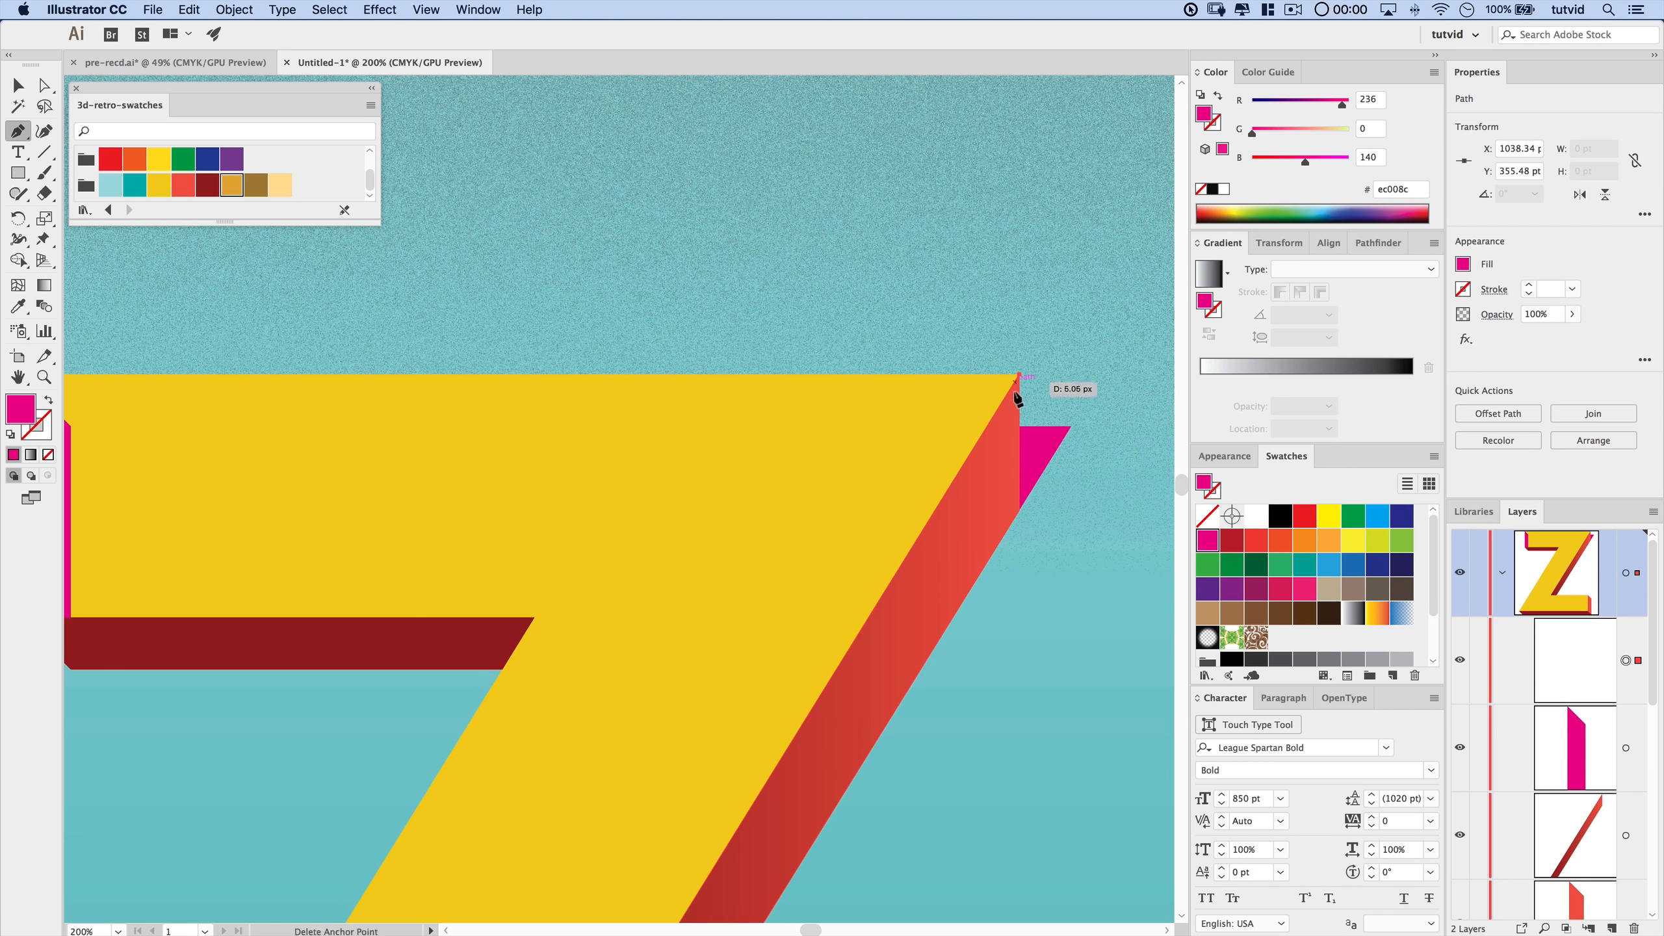
pyautogui.click(988, 429)
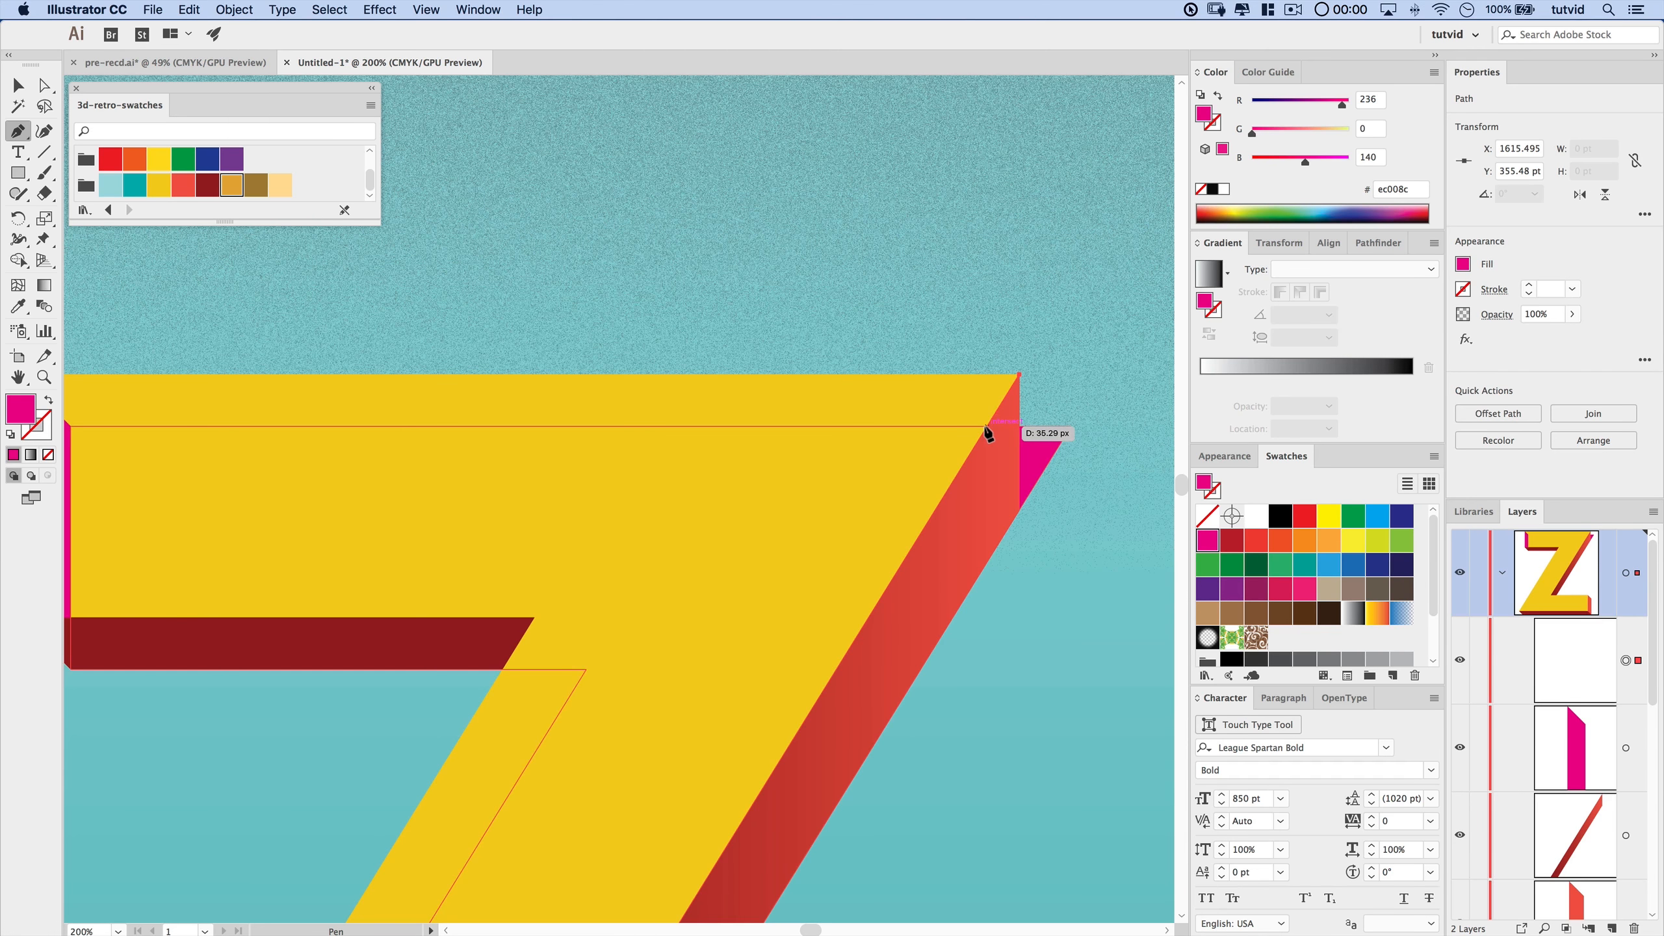
pyautogui.moveTo(498, 450); pyautogui.dragTo(1125, 483)
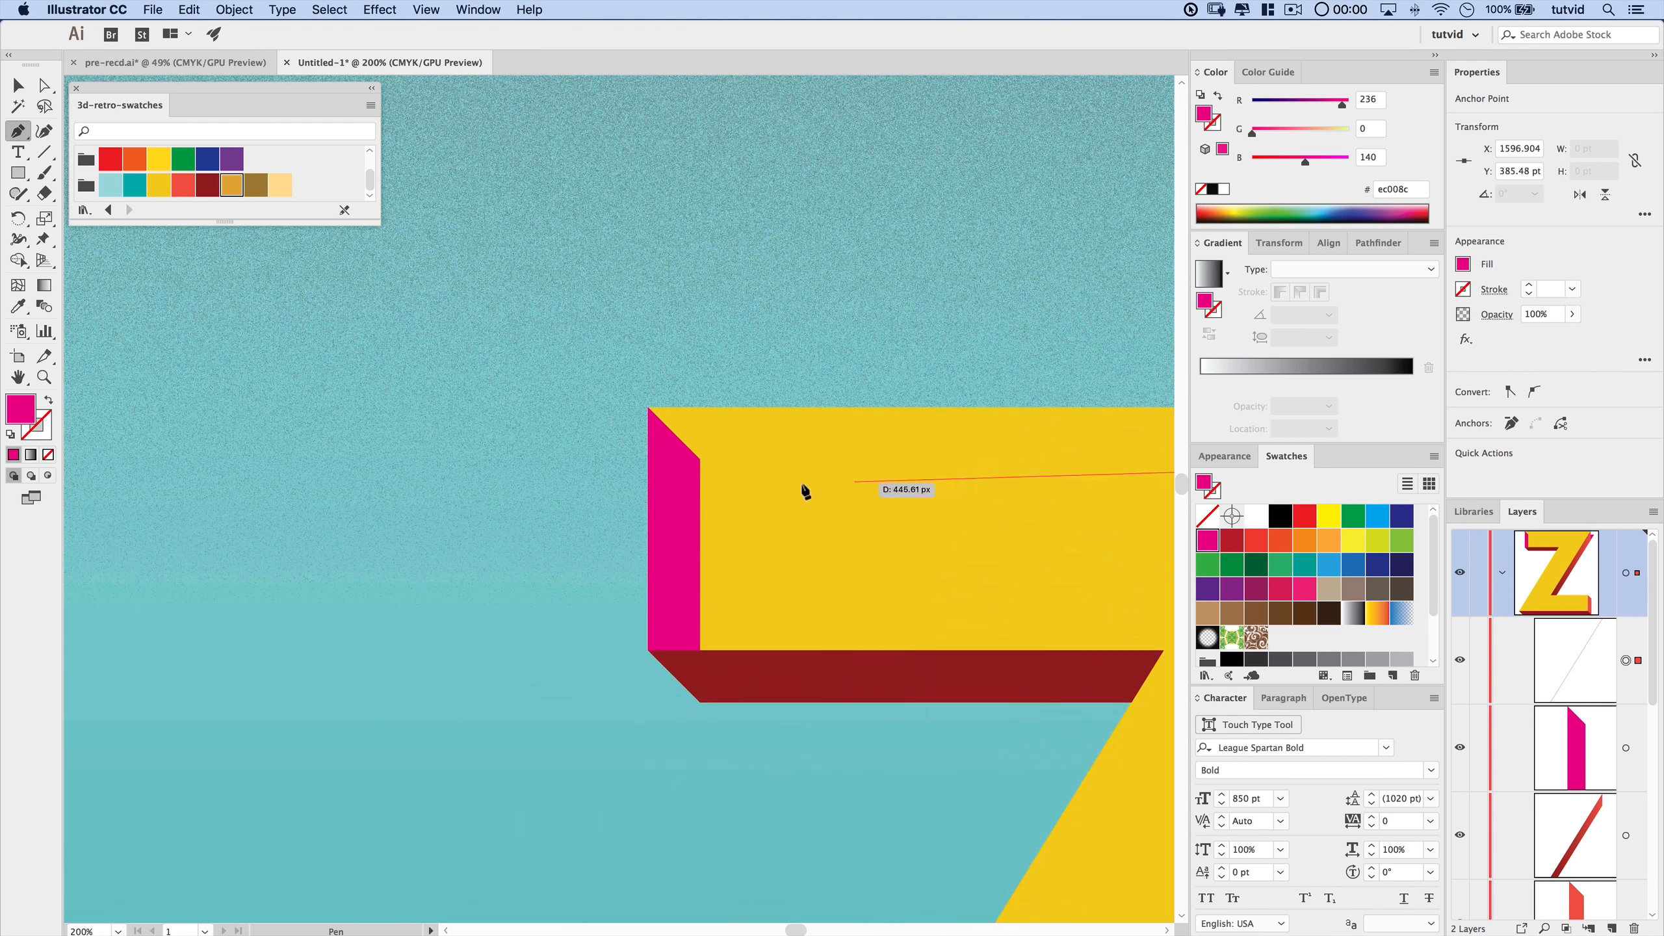
pyautogui.click(698, 460)
pyautogui.click(648, 408)
pyautogui.moveTo(1074, 430); pyautogui.dragTo(404, 437)
pyautogui.click(976, 419)
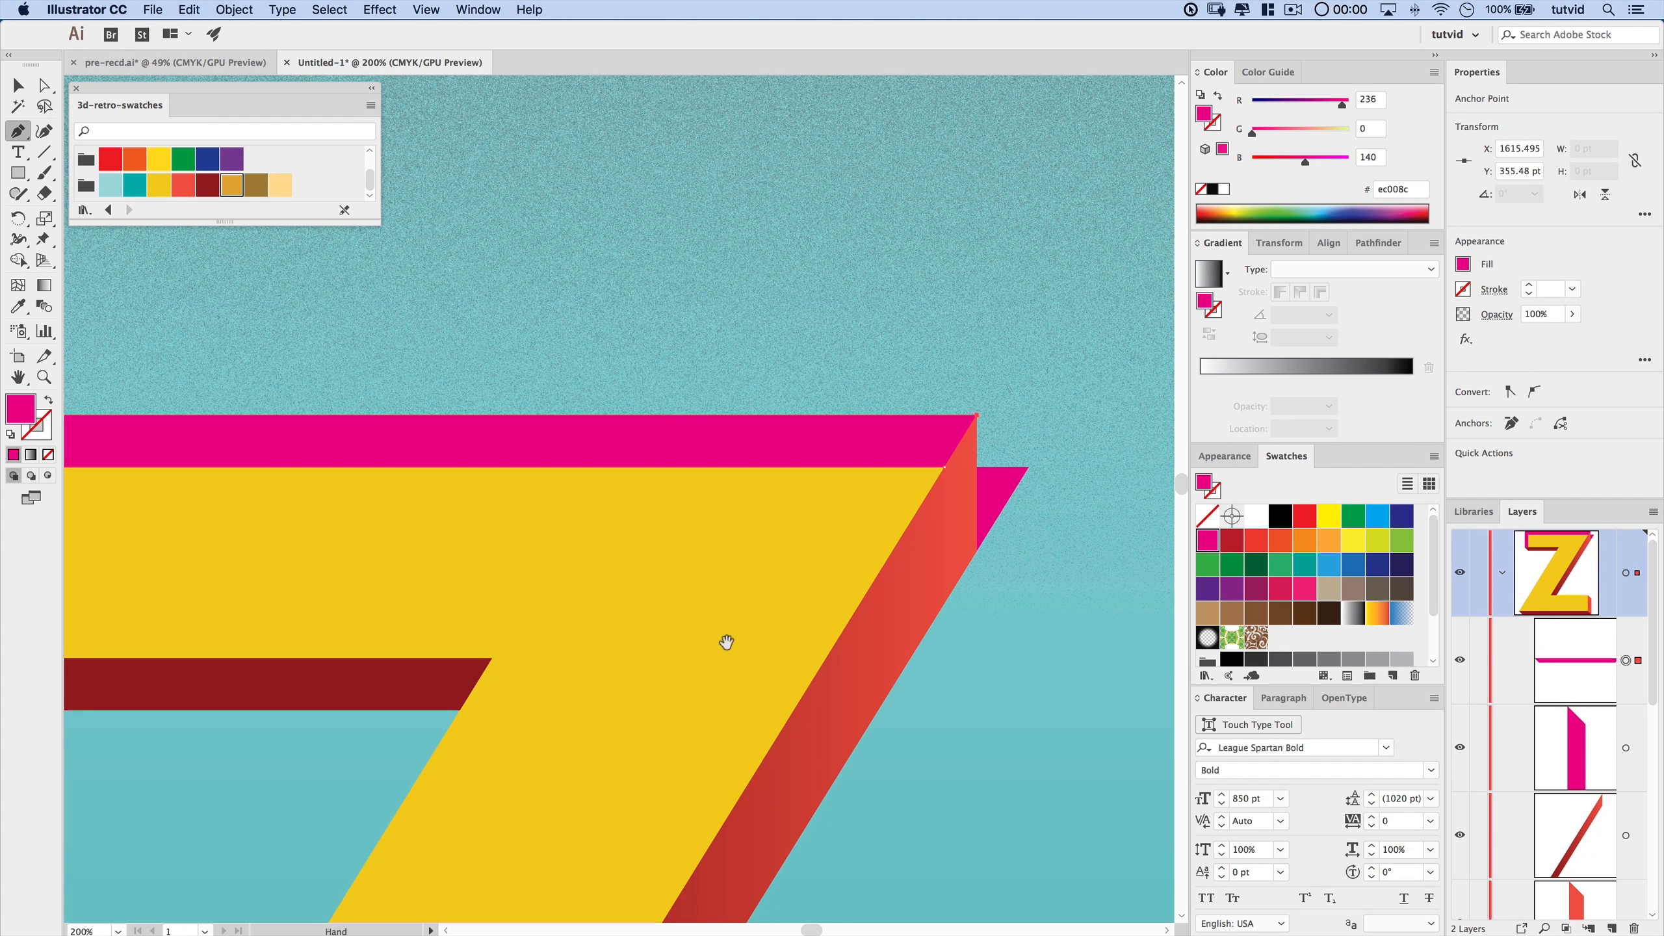
pyautogui.moveTo(724, 639); pyautogui.dragTo(881, 178)
pyautogui.click(885, 181)
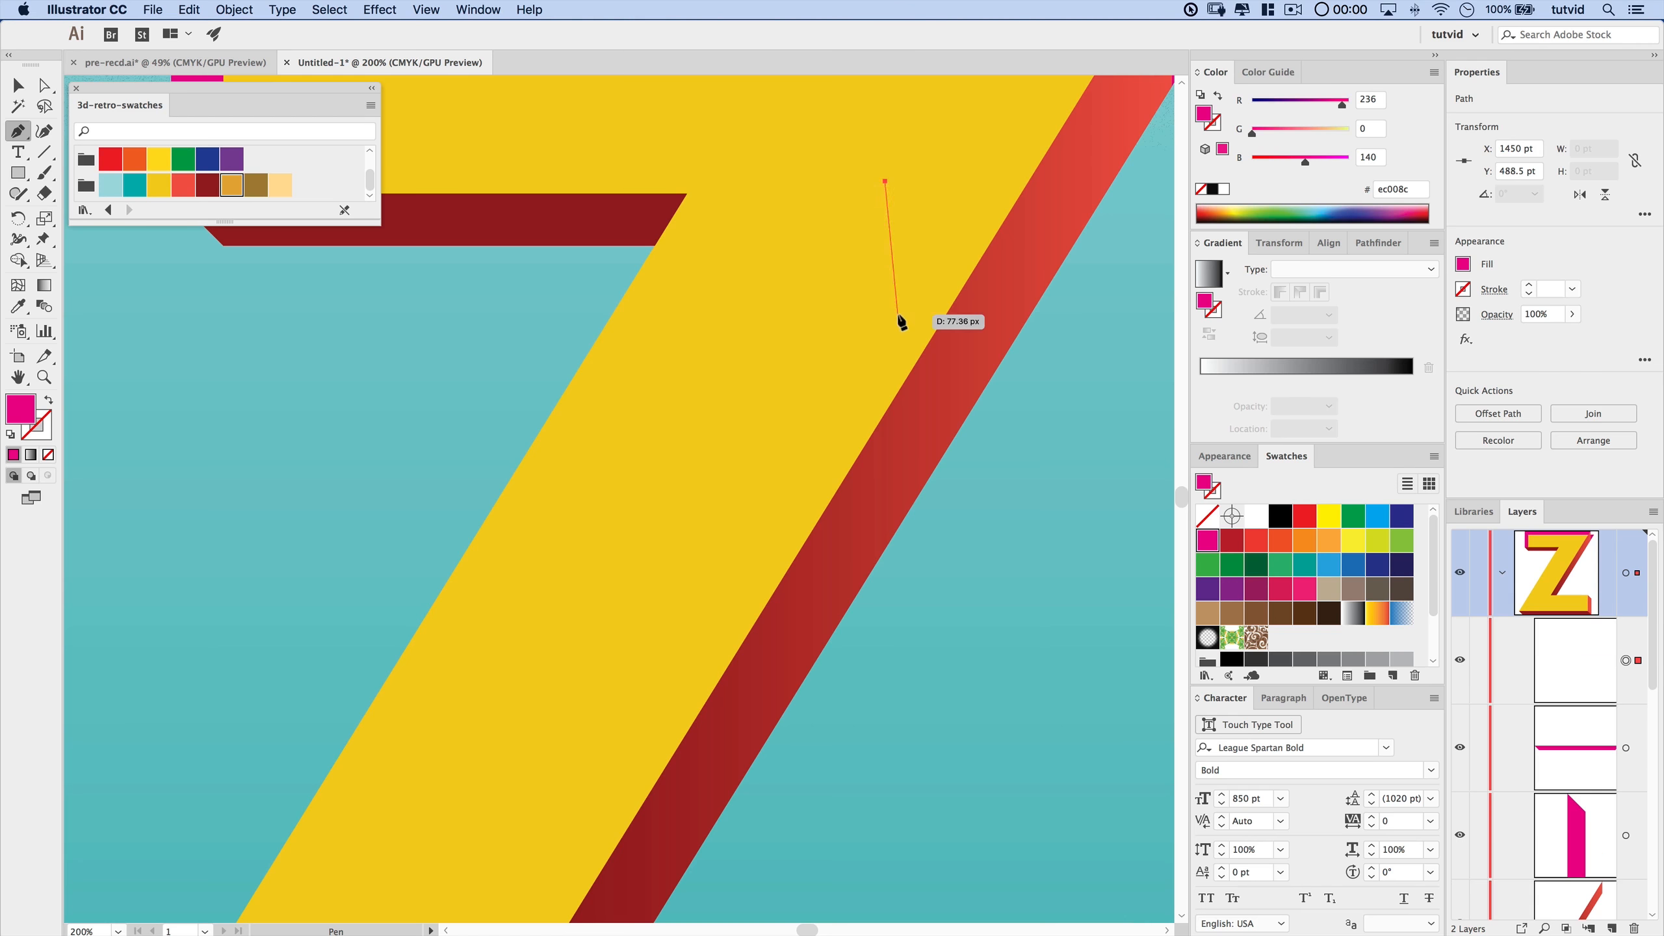
pyautogui.press('super+z')
# - Draw a closed magenta face about 347 by 561 px inside the diagonal's left edge, from the top bar's inner corner to the Z's lower-left corner
pyautogui.moveTo(824, 342); pyautogui.dragTo(901, 255)
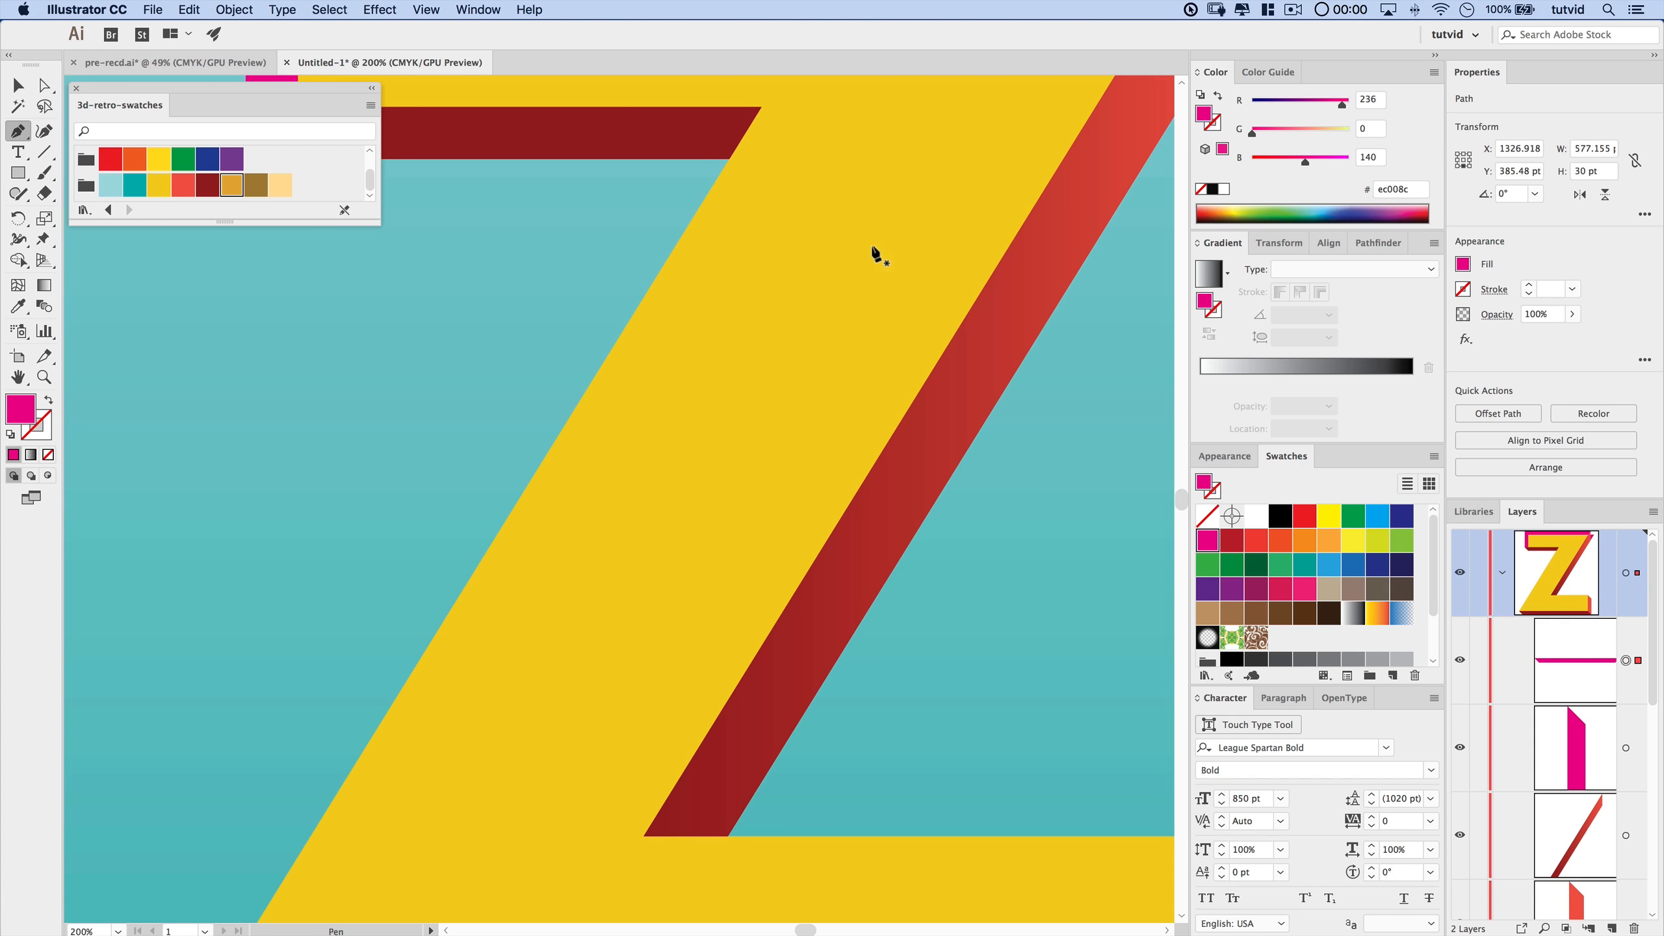
pyautogui.scroll(-6, 1544, 791)
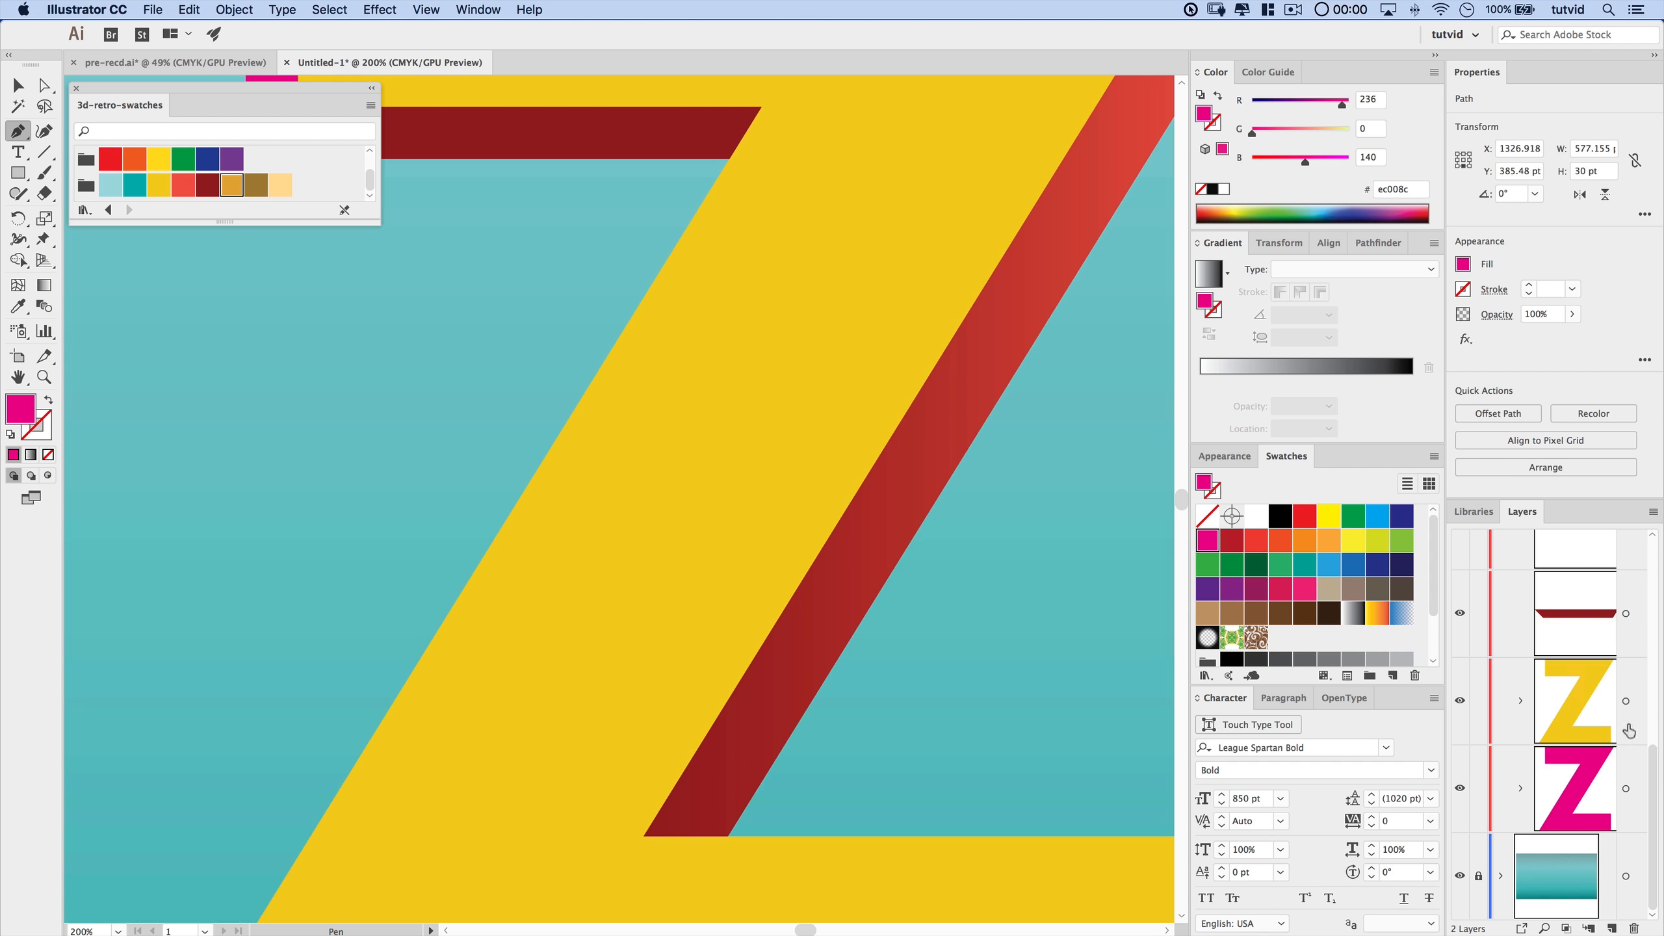
pyautogui.click(1627, 789)
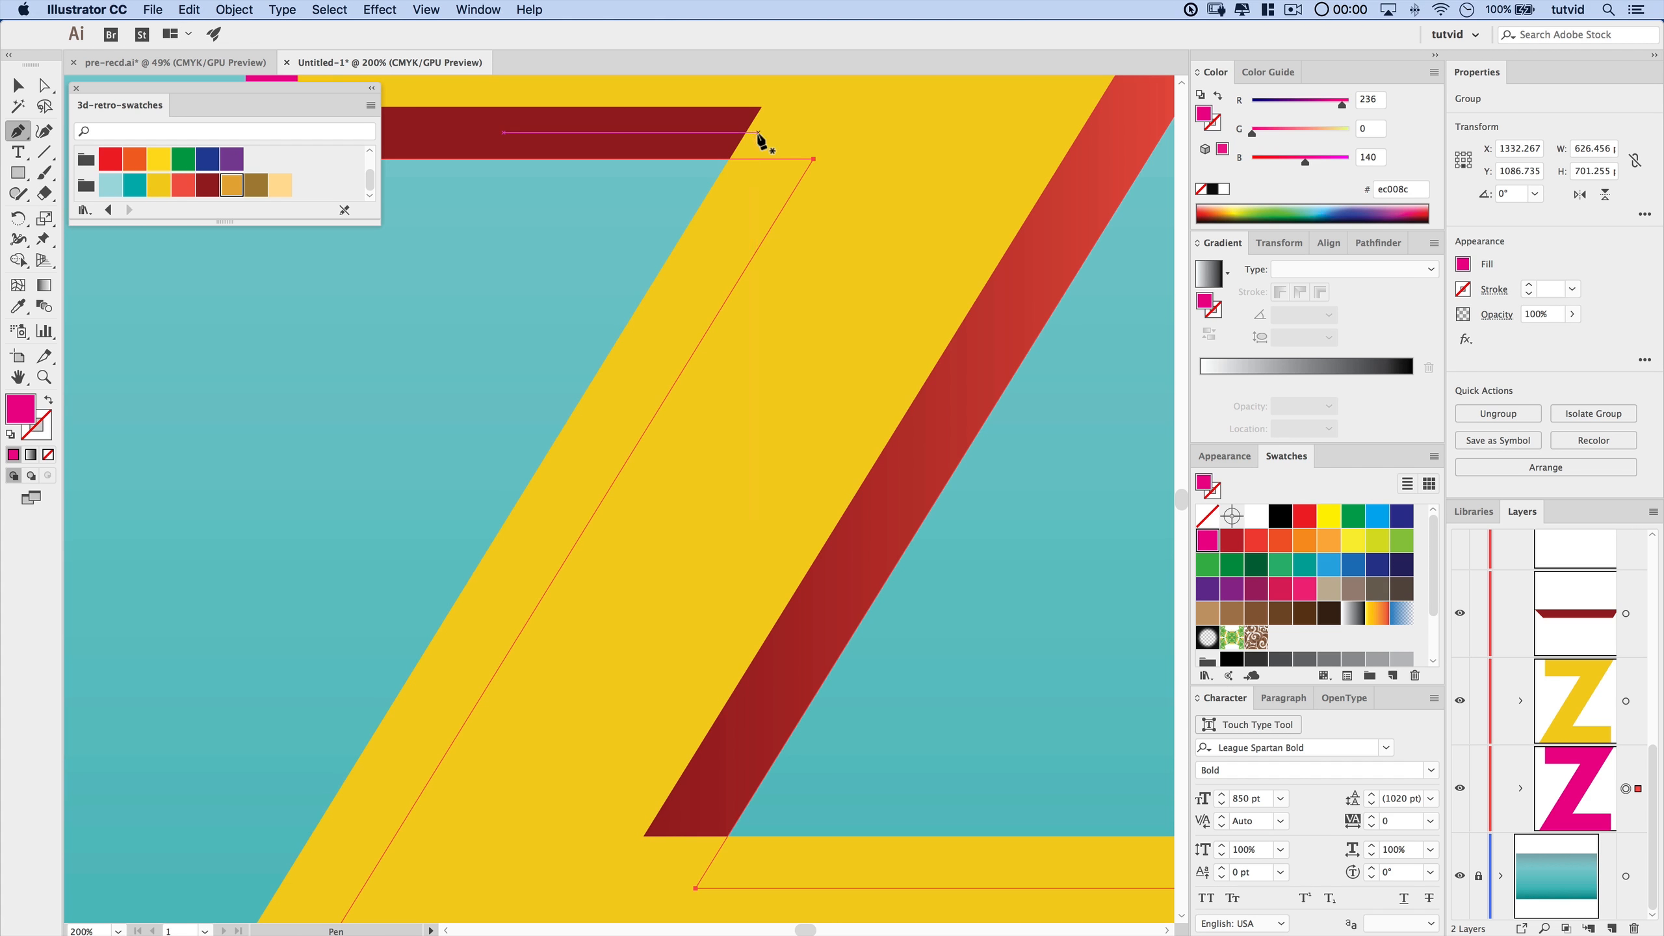
pyautogui.moveTo(762, 106); pyautogui.dragTo(763, 251)
pyautogui.moveTo(623, 510); pyautogui.dragTo(802, 139)
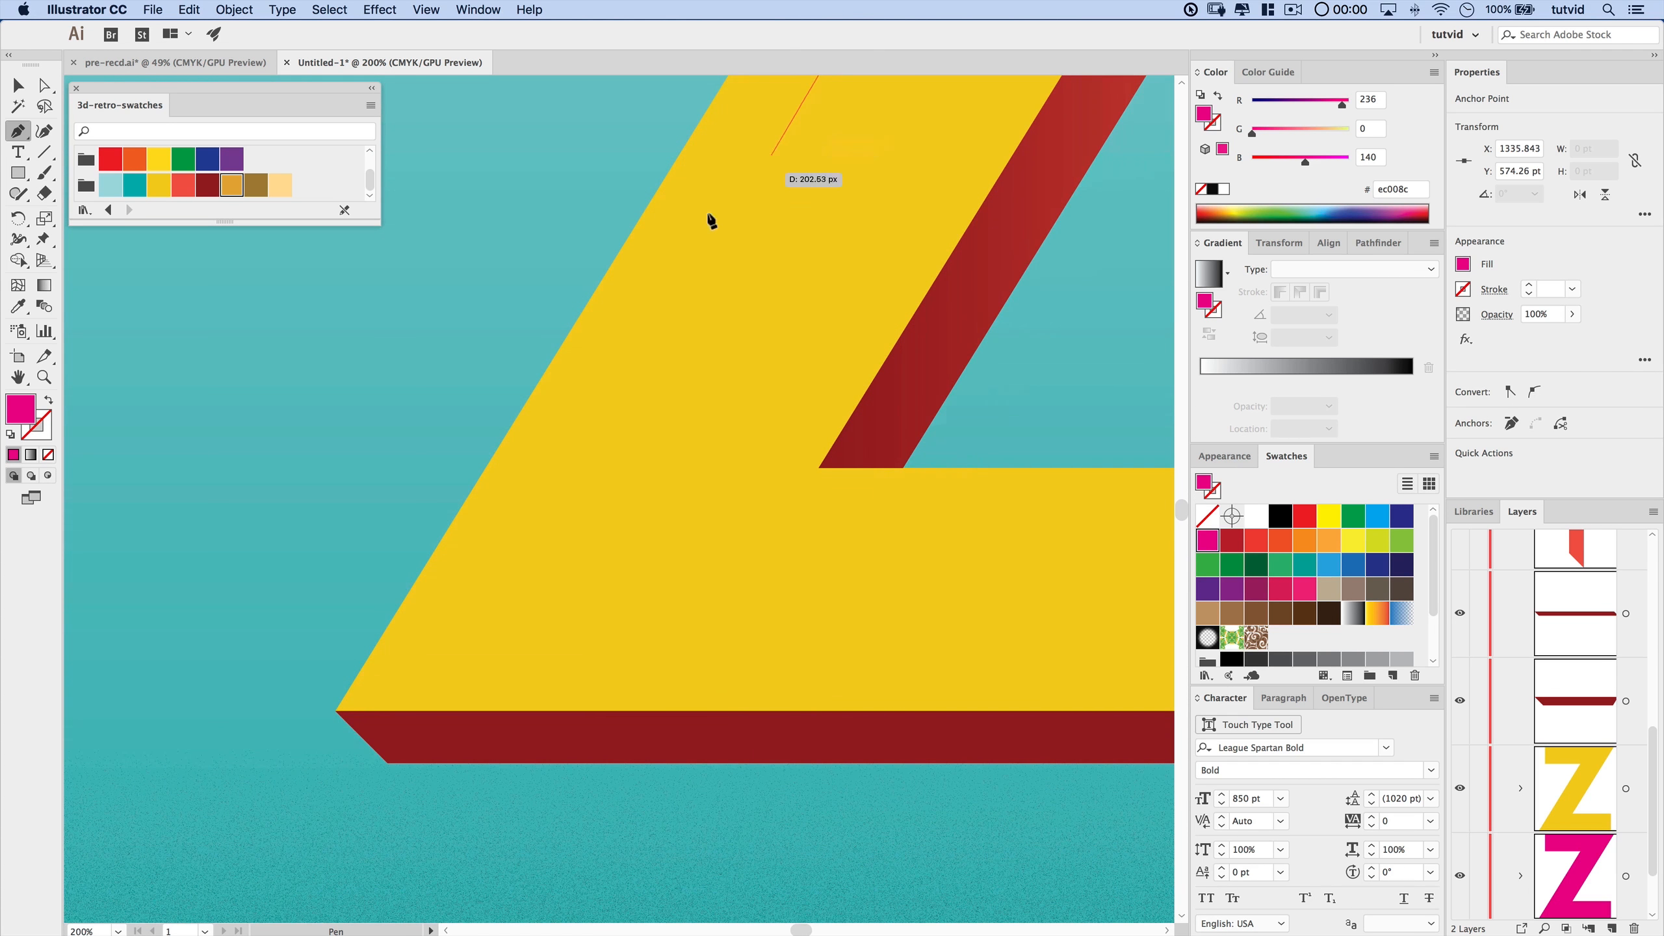
pyautogui.click(420, 711)
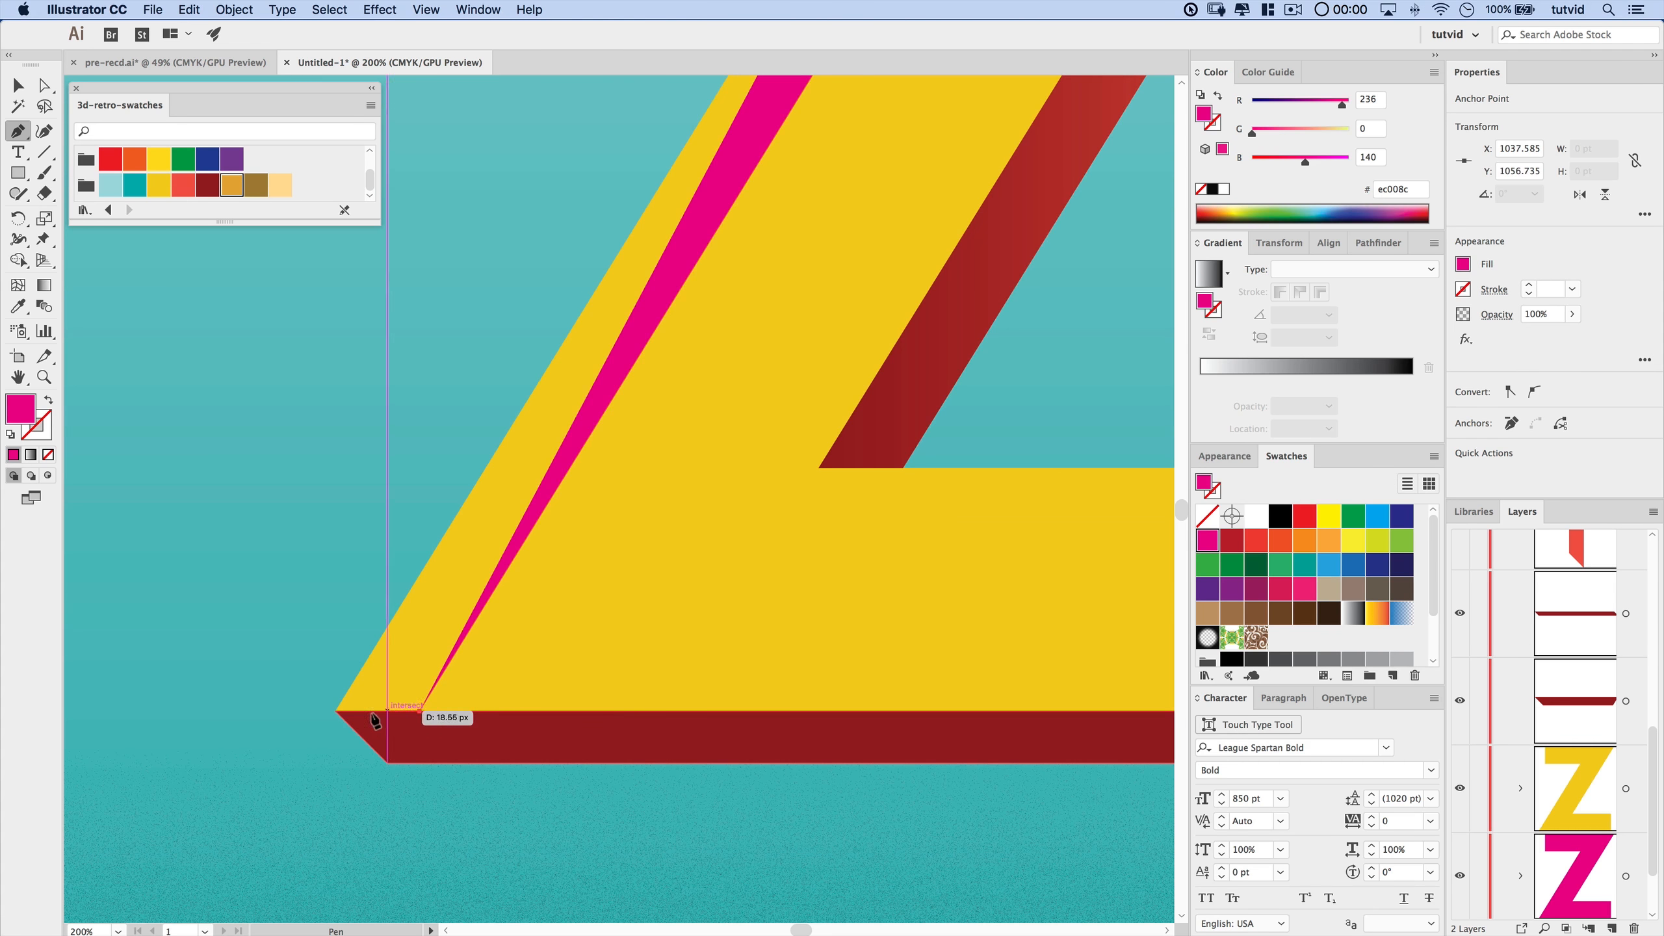
pyautogui.click(336, 710)
pyautogui.scroll(10, 427, 550)
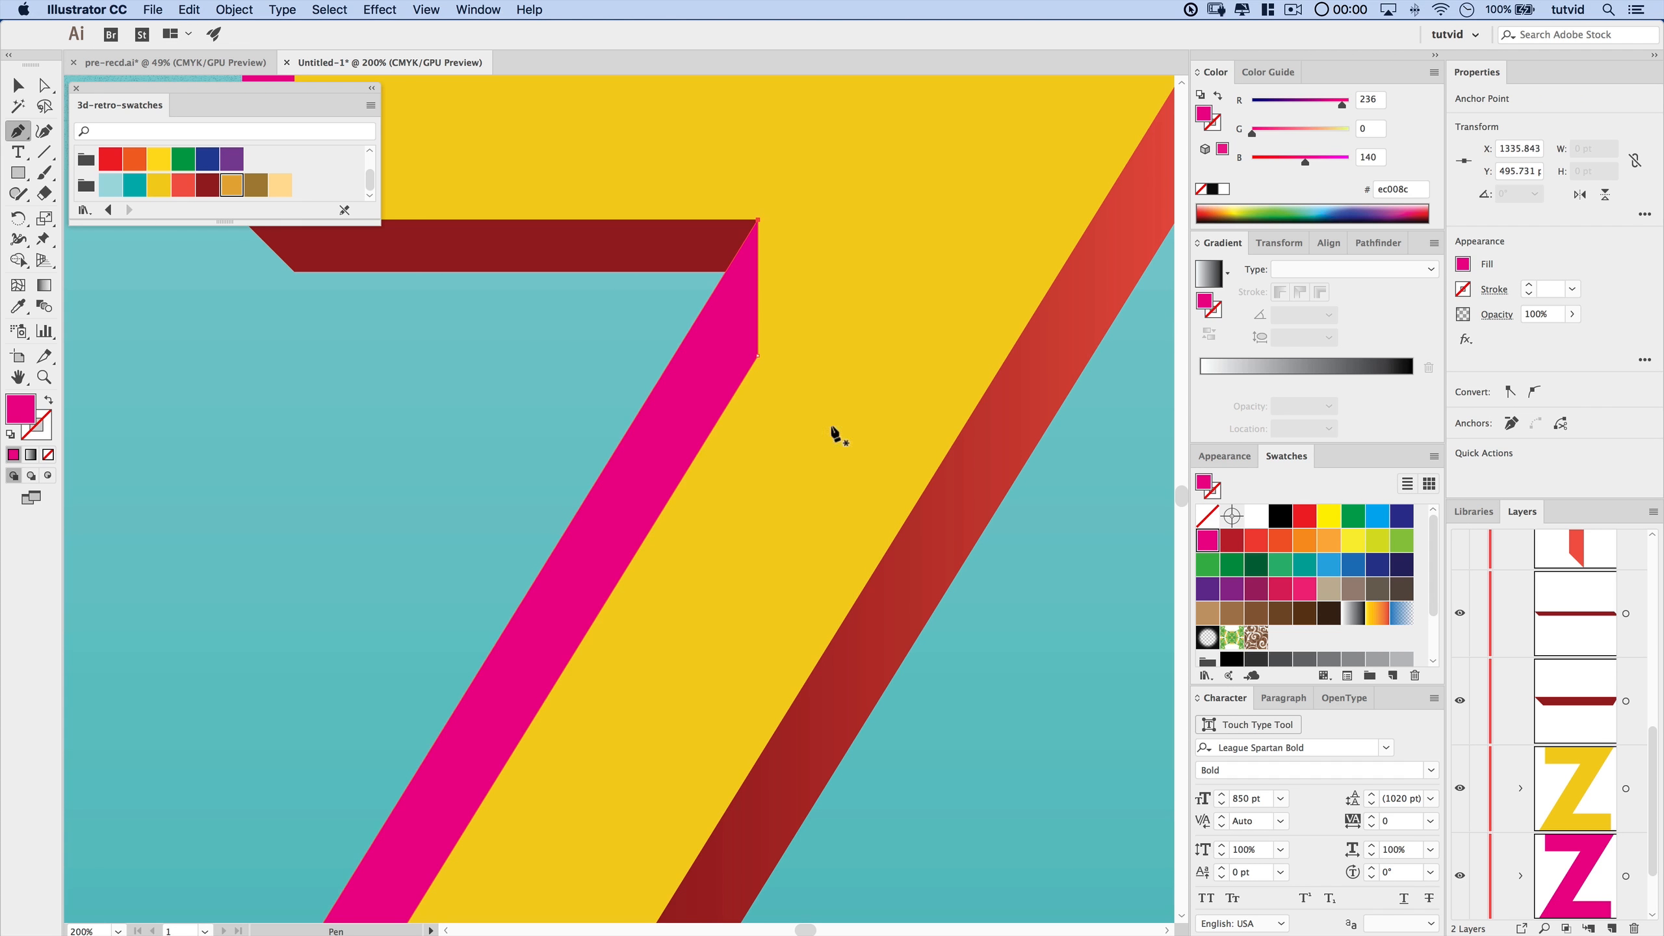
pyautogui.scroll(-10, 835, 435)
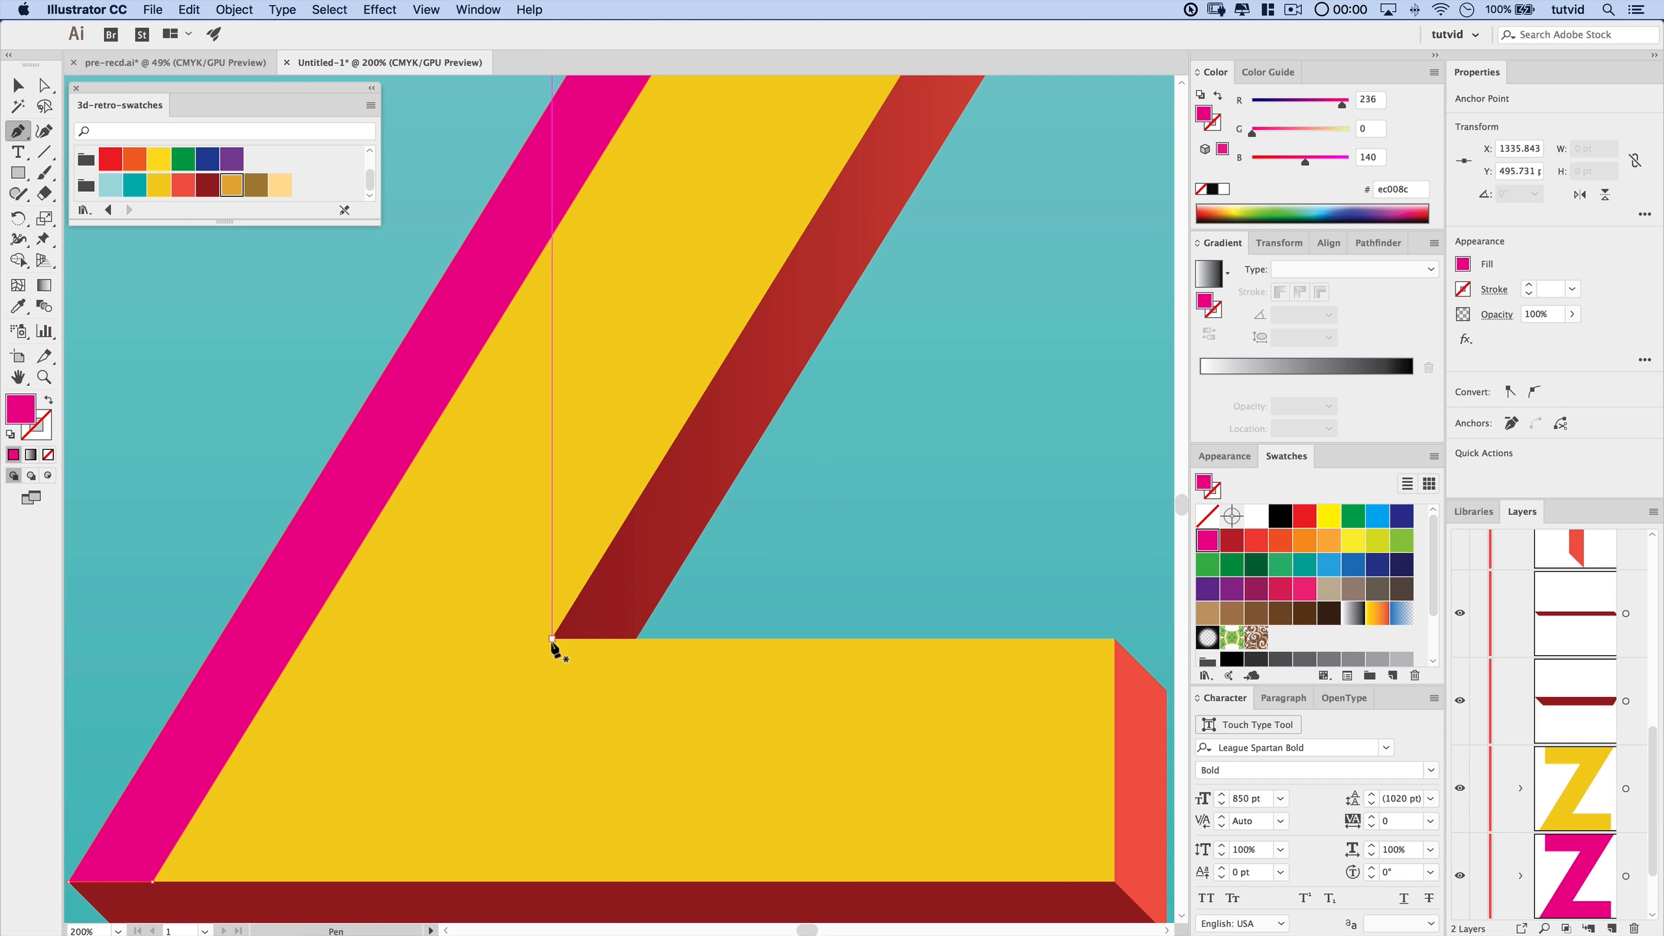
# - Draw a closed magenta face 30 px high along the bottom bar's upper edge, angled at the inner corner and straight at the right end
pyautogui.click(551, 637)
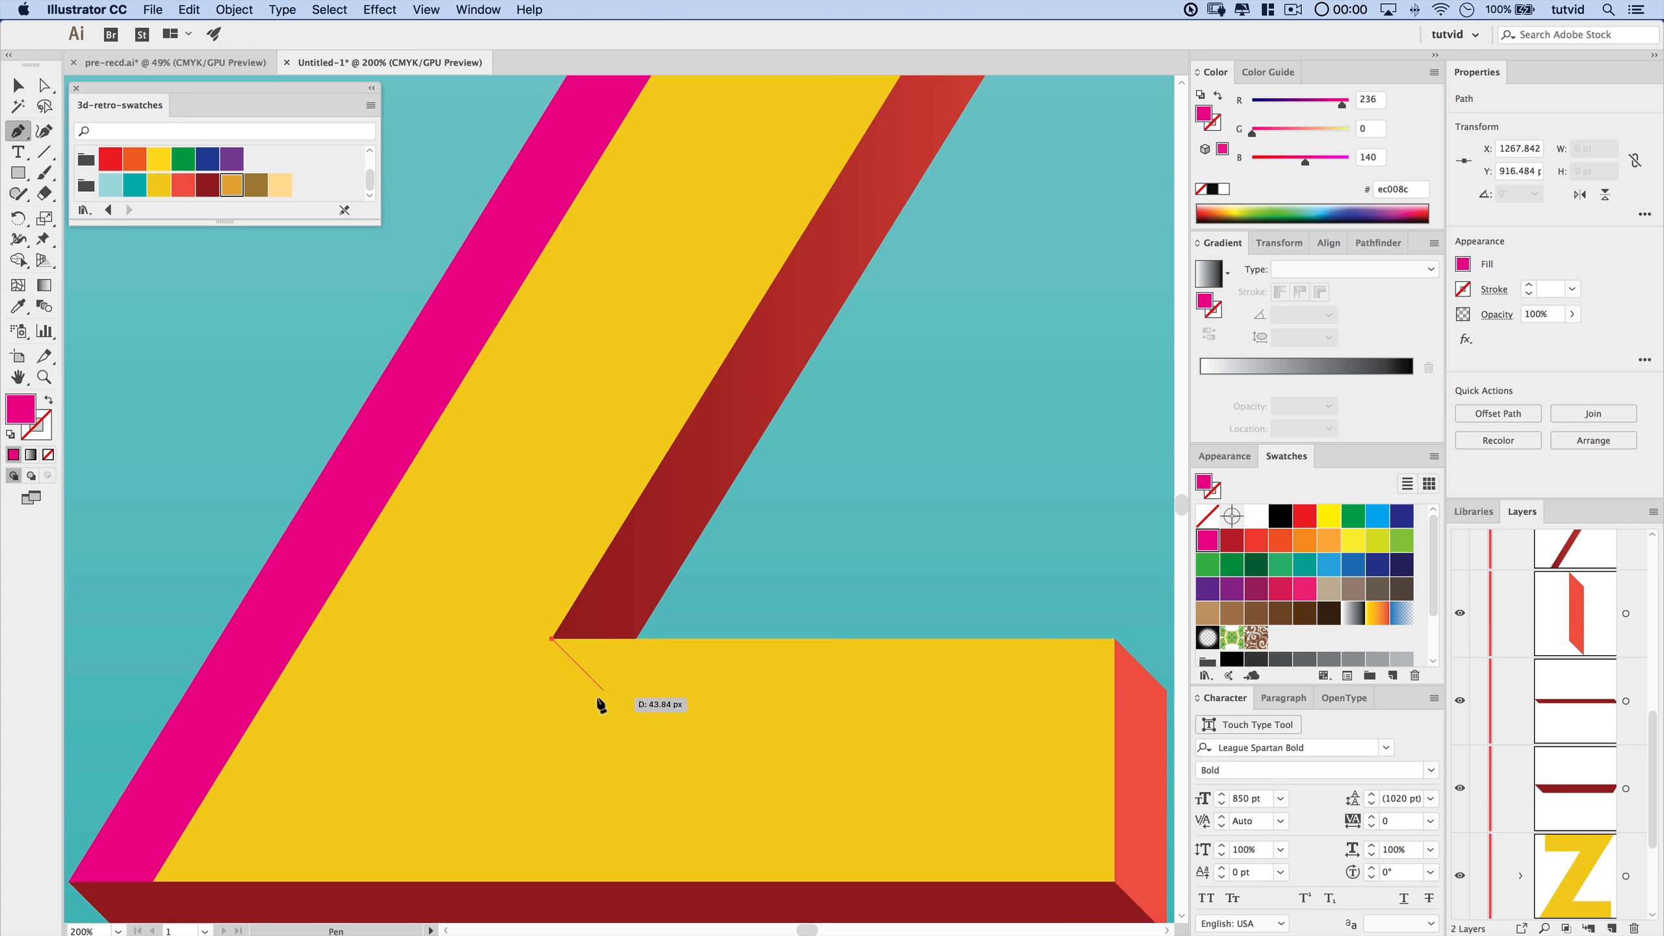
pyautogui.click(603, 690)
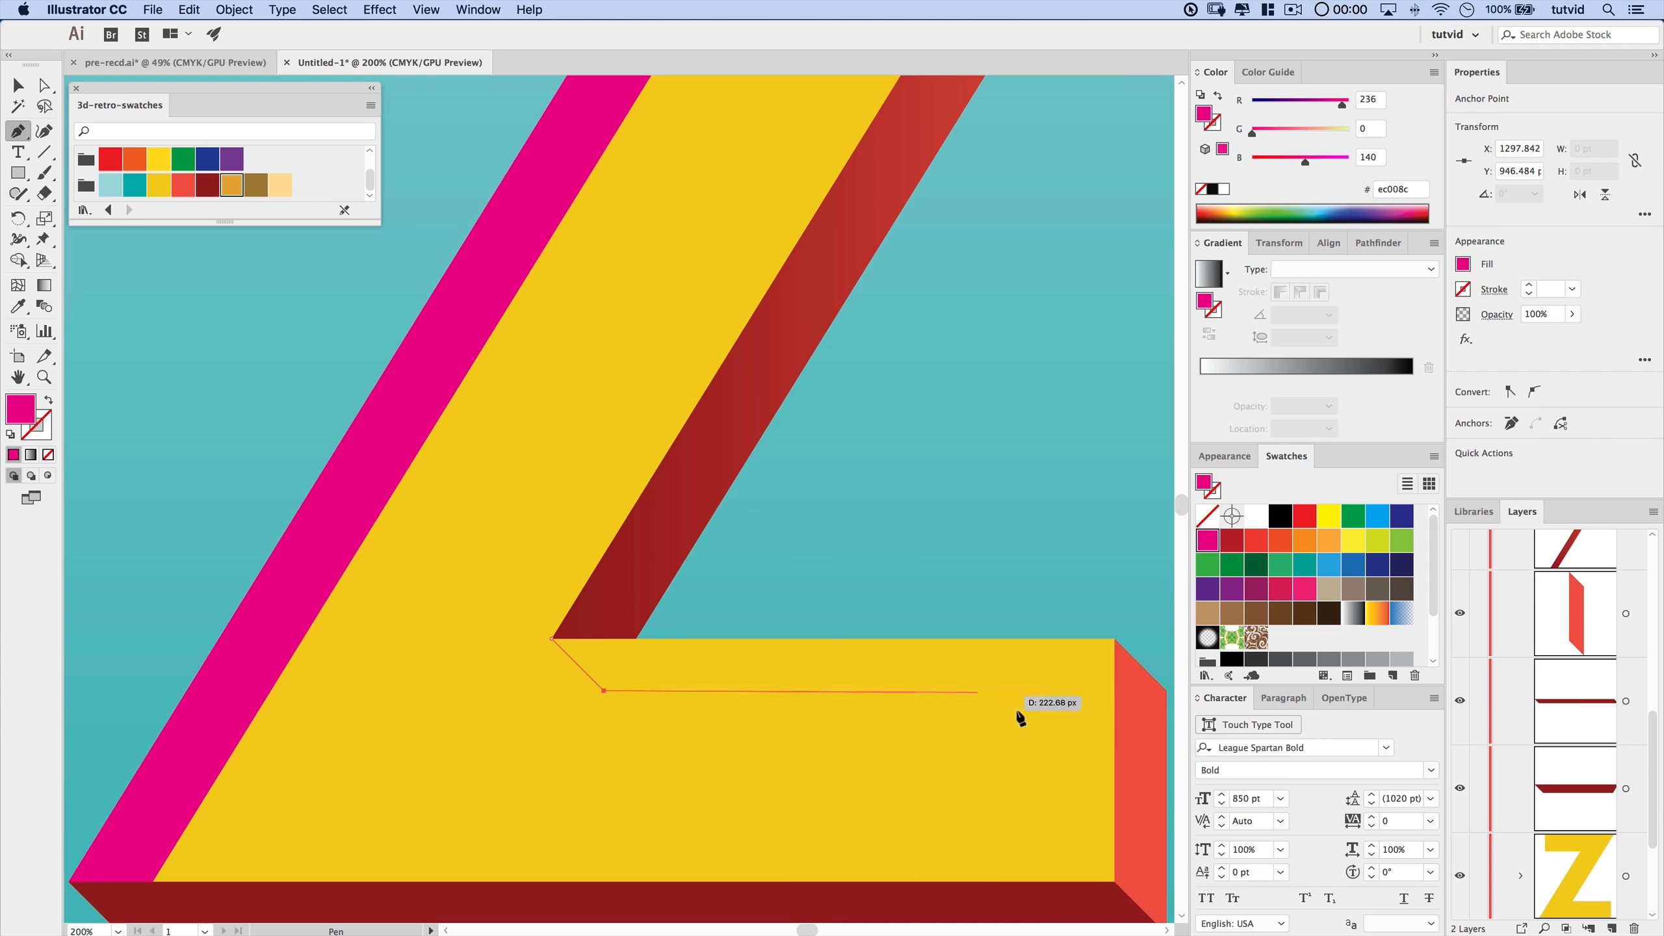
pyautogui.click(1114, 691)
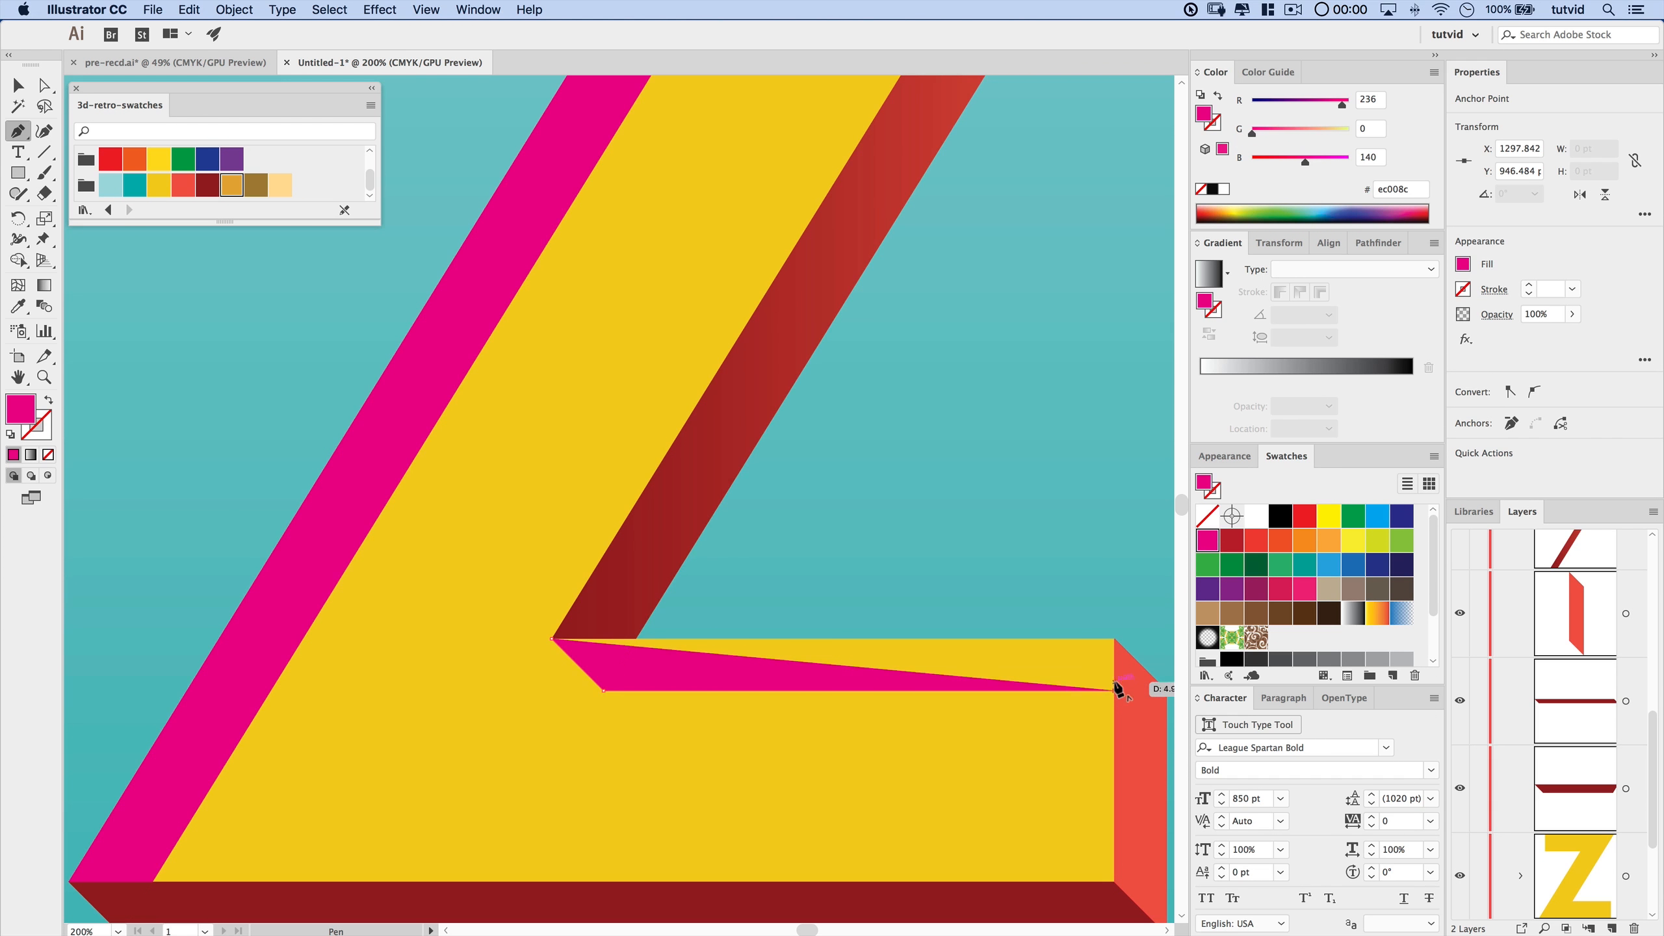
pyautogui.click(1113, 639)
pyautogui.click(552, 638)
# - Delete the magenta Z copy behind the letter, keeping the drawn bevel faces
pyautogui.press('super+0')
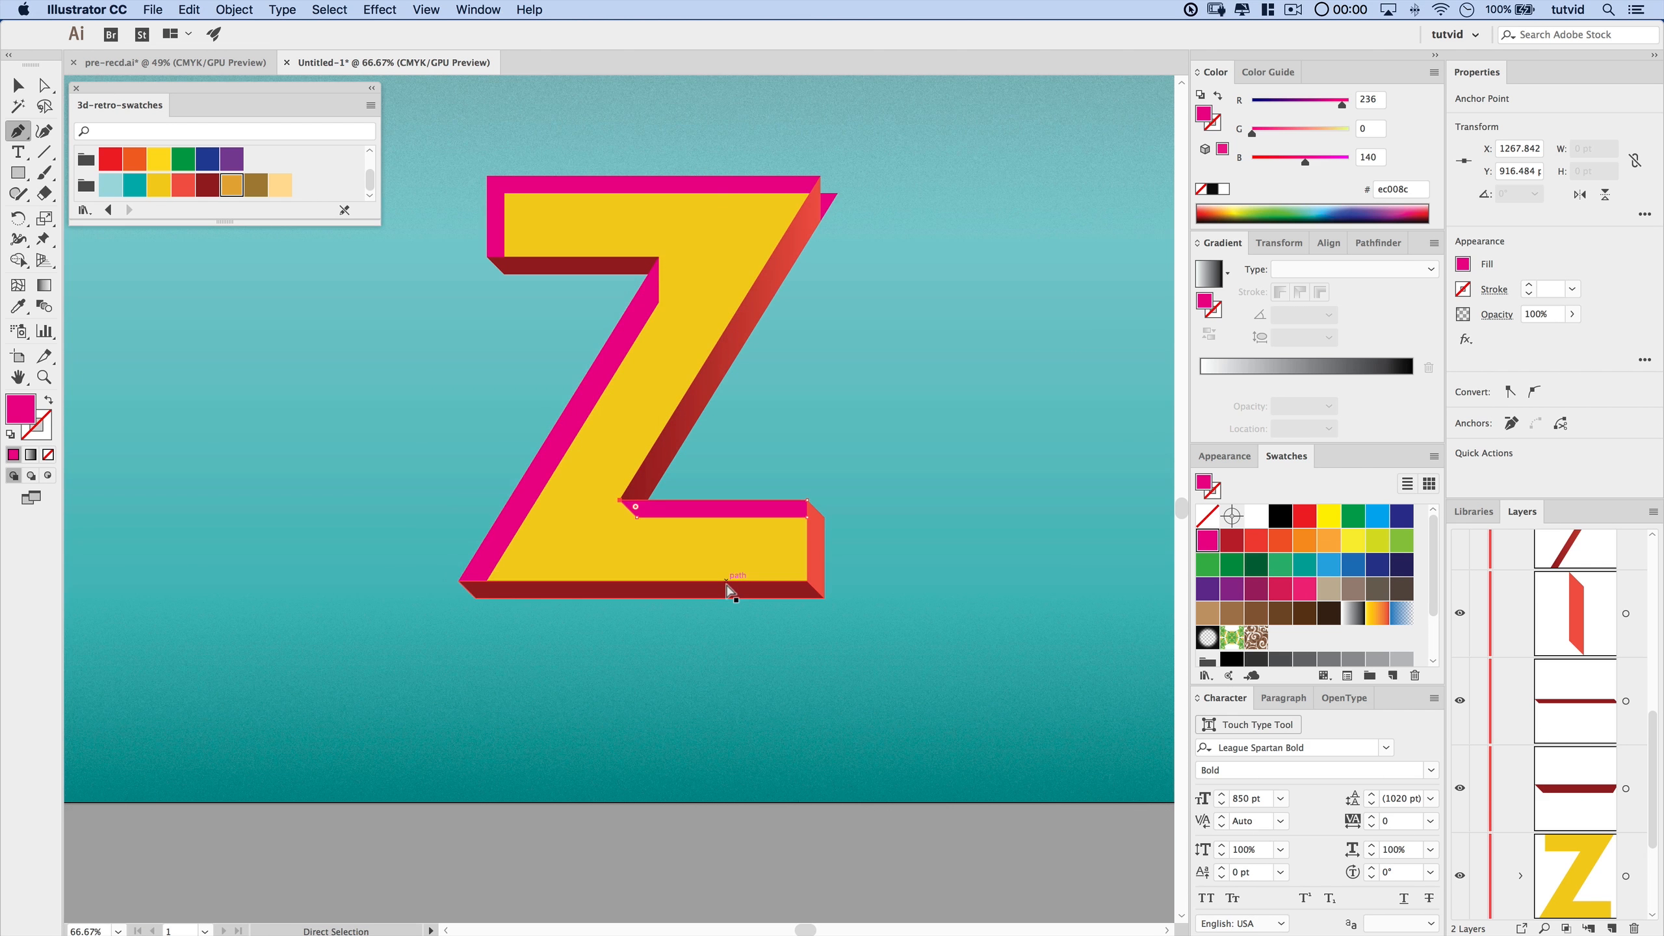
pyautogui.moveTo(727, 437); pyautogui.dragTo(706, 554)
pyautogui.press('v')
pyautogui.press('super+shift+a')
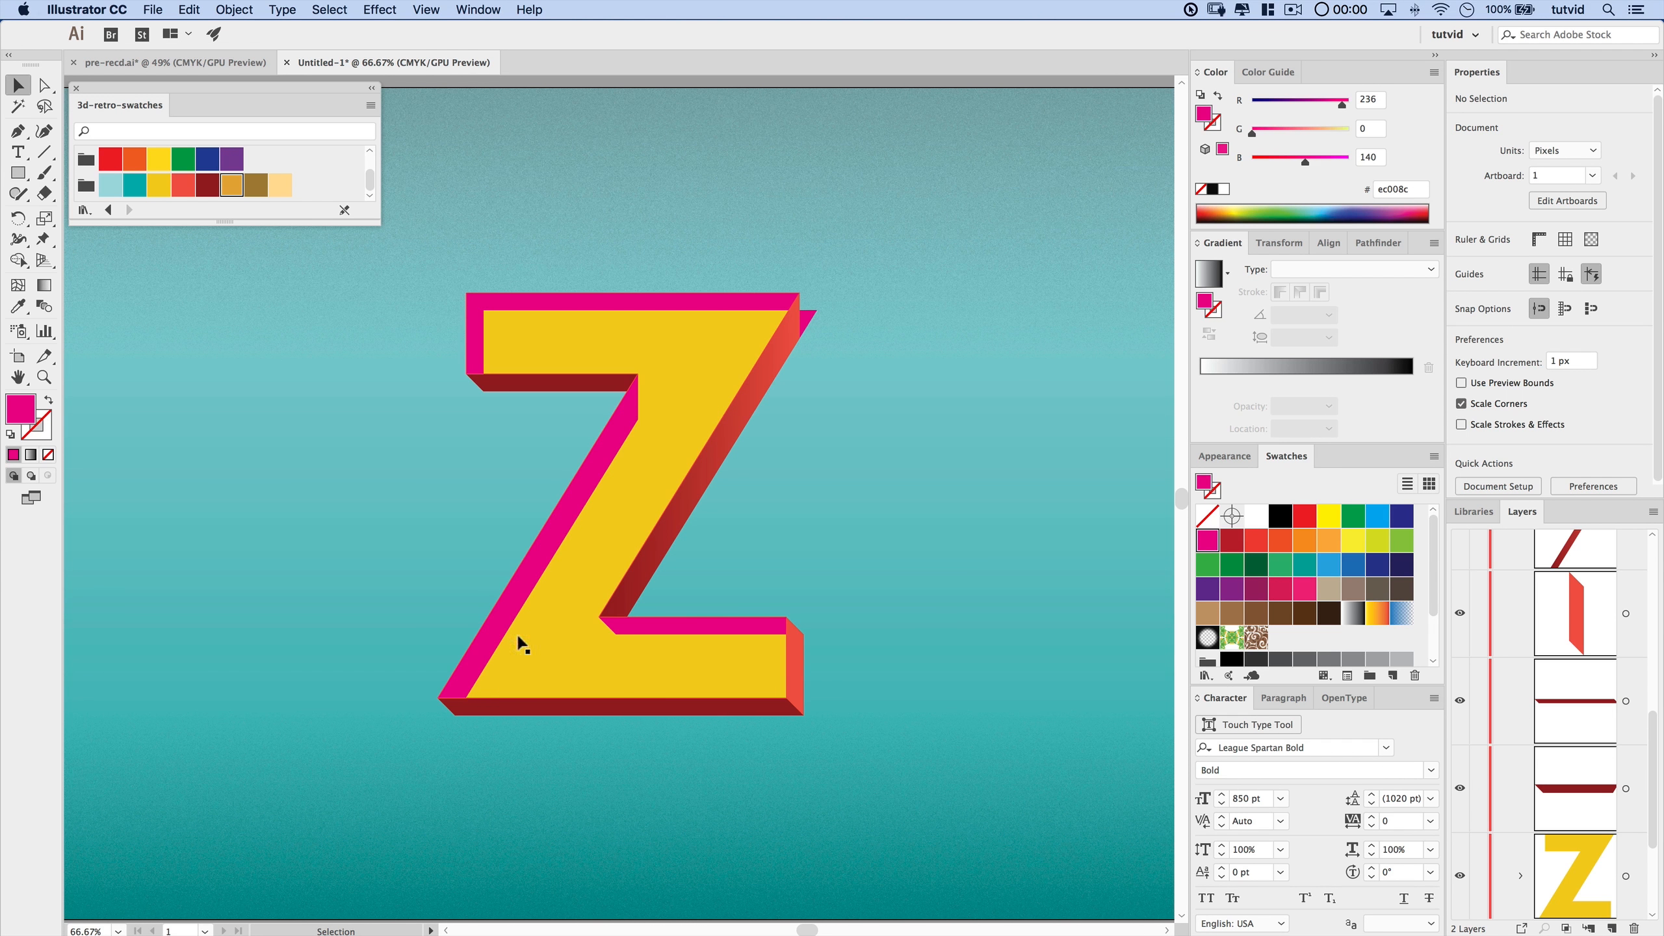
pyautogui.moveTo(810, 319); pyautogui.dragTo(1021, 252)
pyautogui.press('Delete')
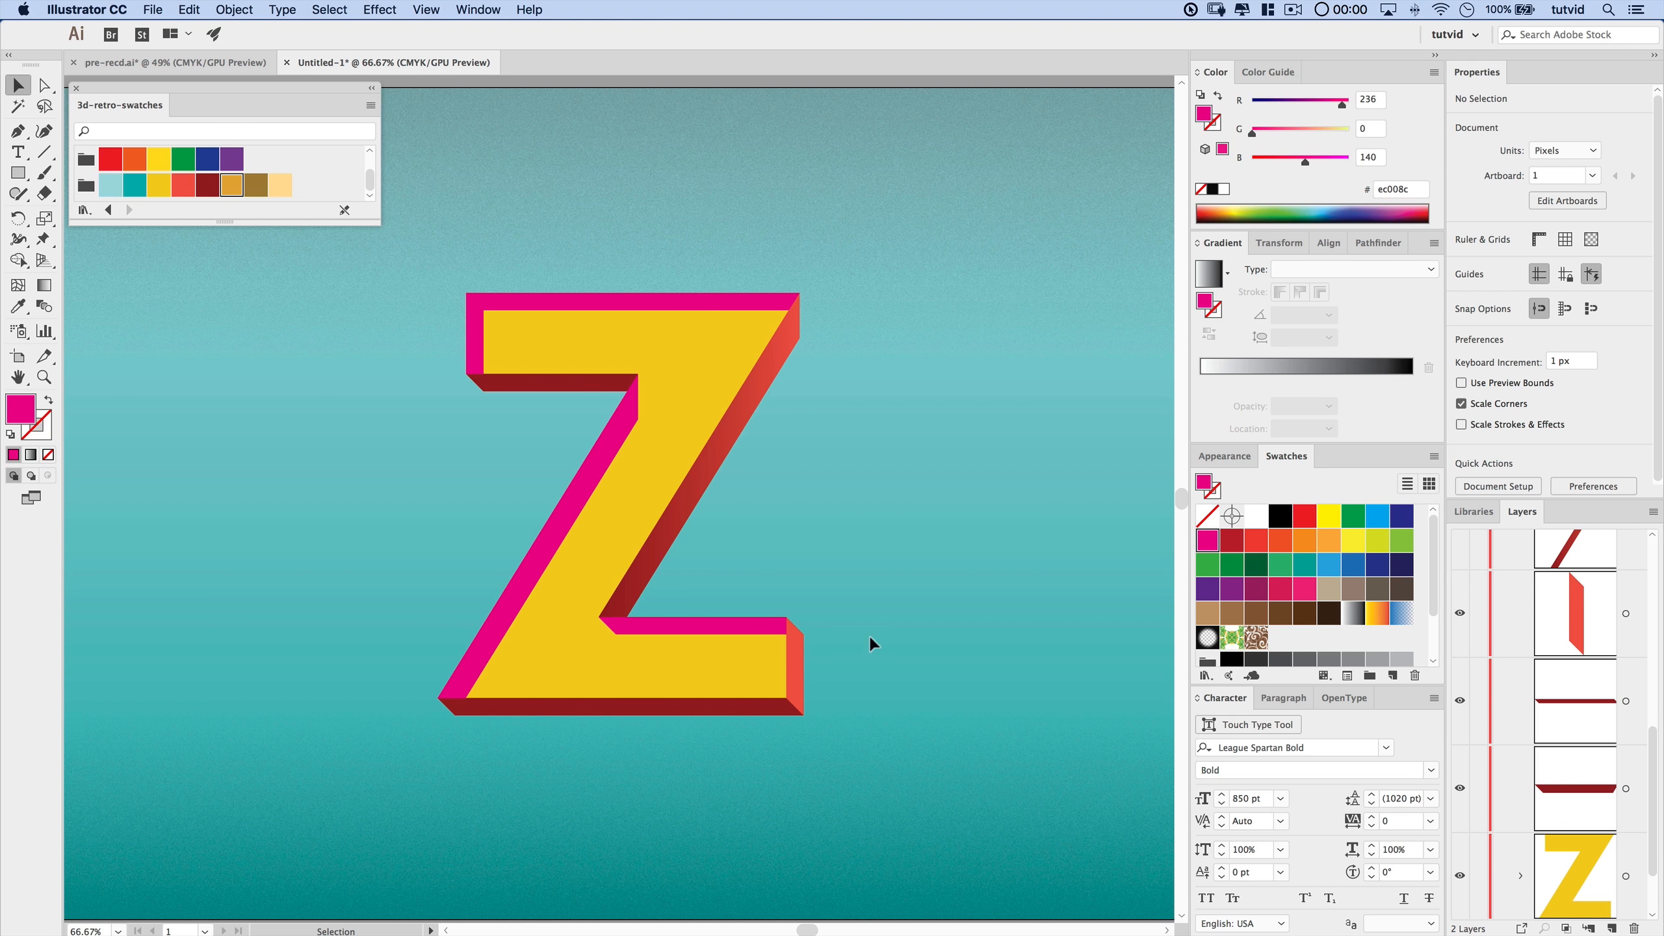
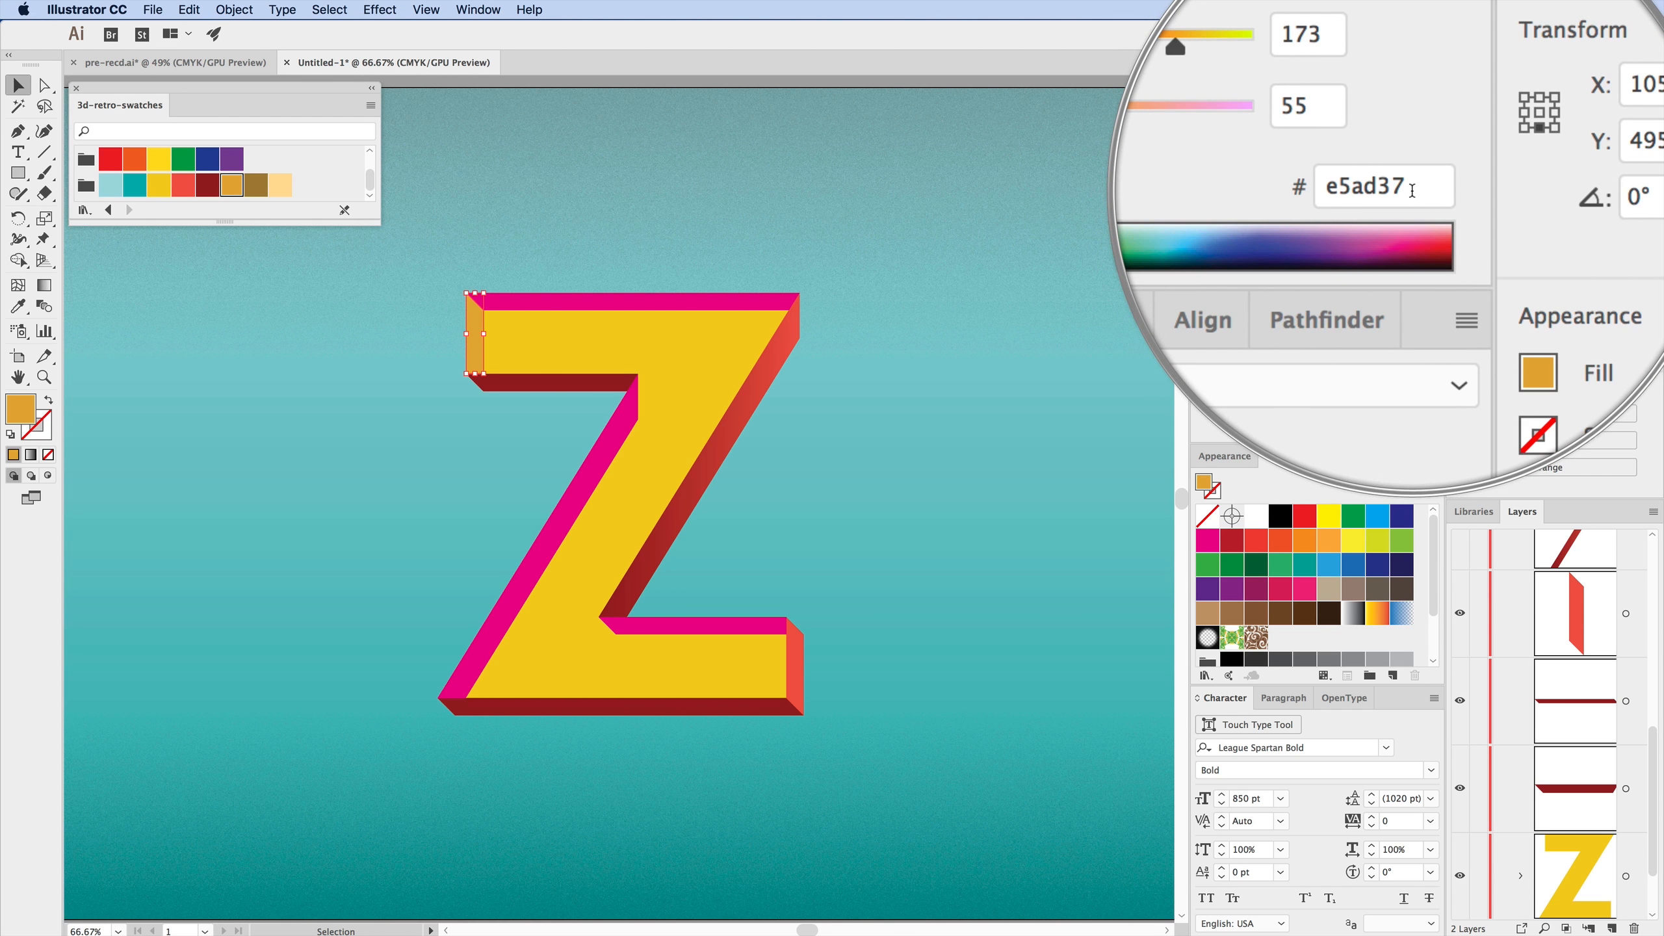
# - Fill the magenta faces along the upper edges of the top and bottom bars with brown #a68238
pyautogui.click(692, 301)
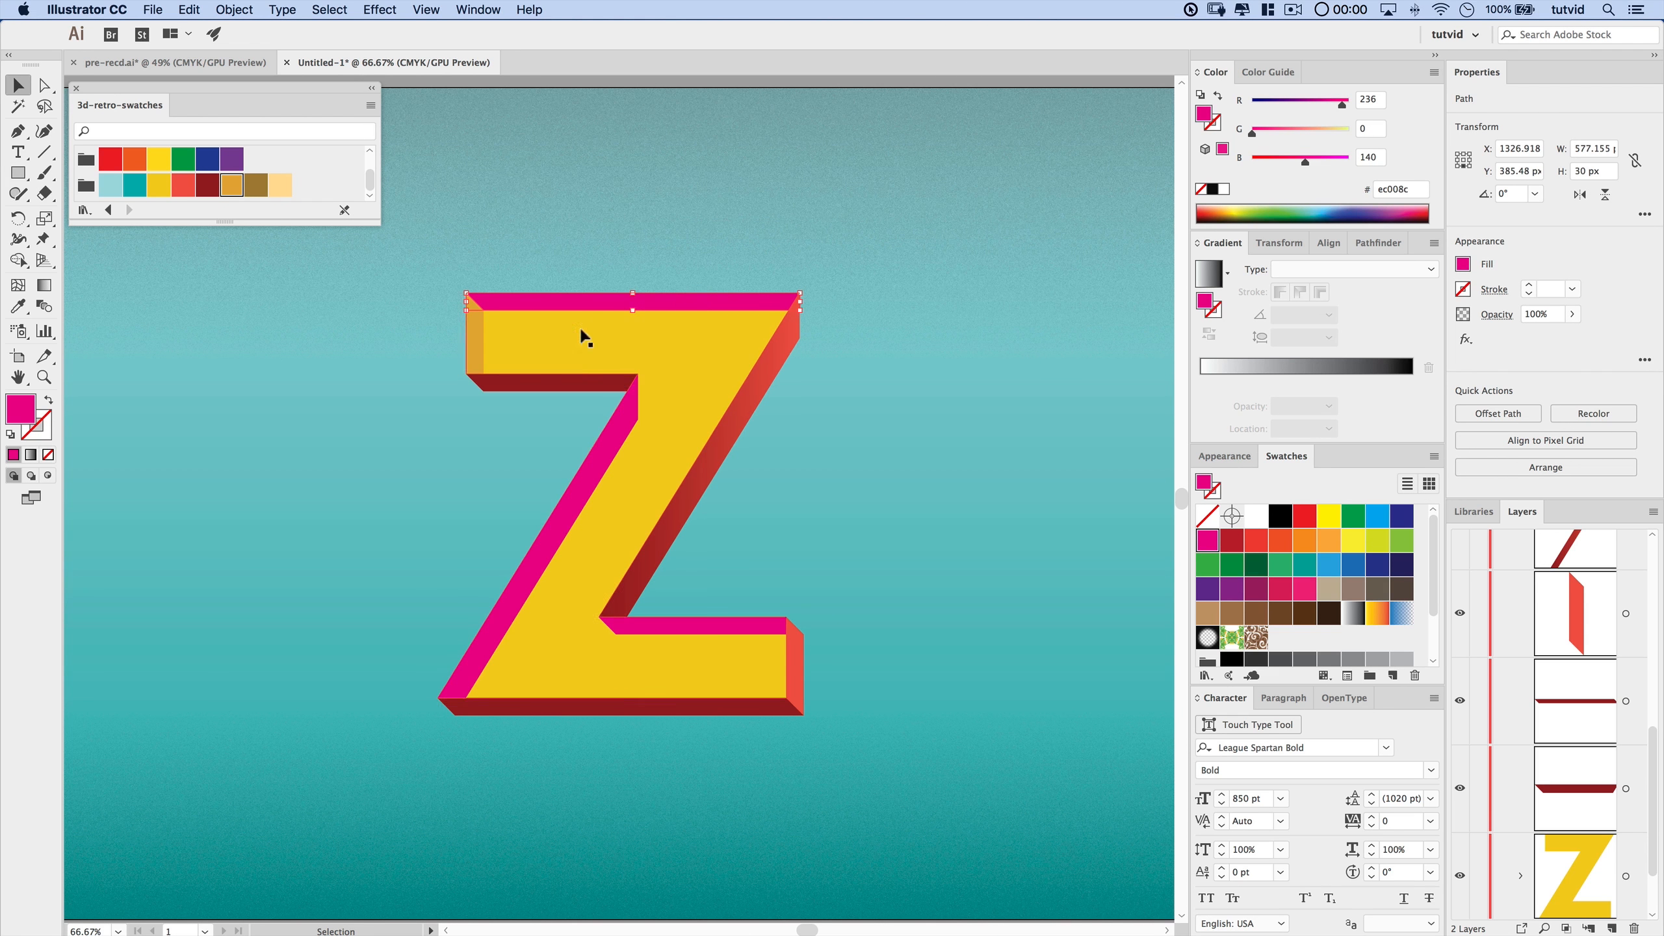
pyautogui.keyDown('shift'); pyautogui.click(717, 639); pyautogui.keyUp('shift')
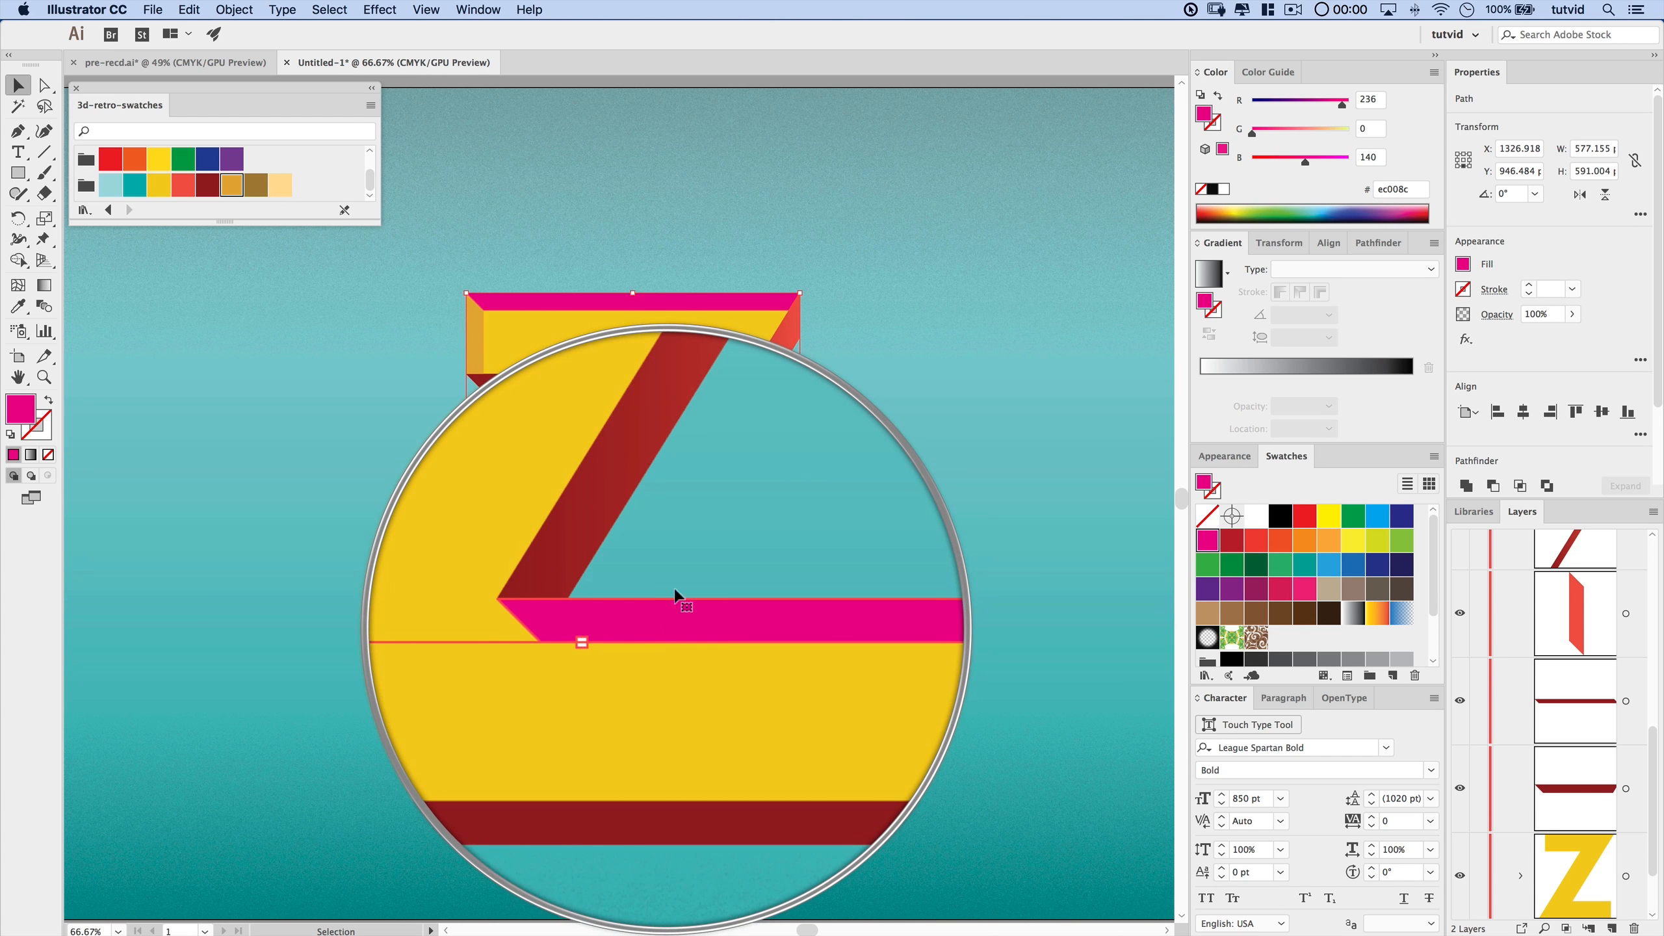
pyautogui.click(256, 187)
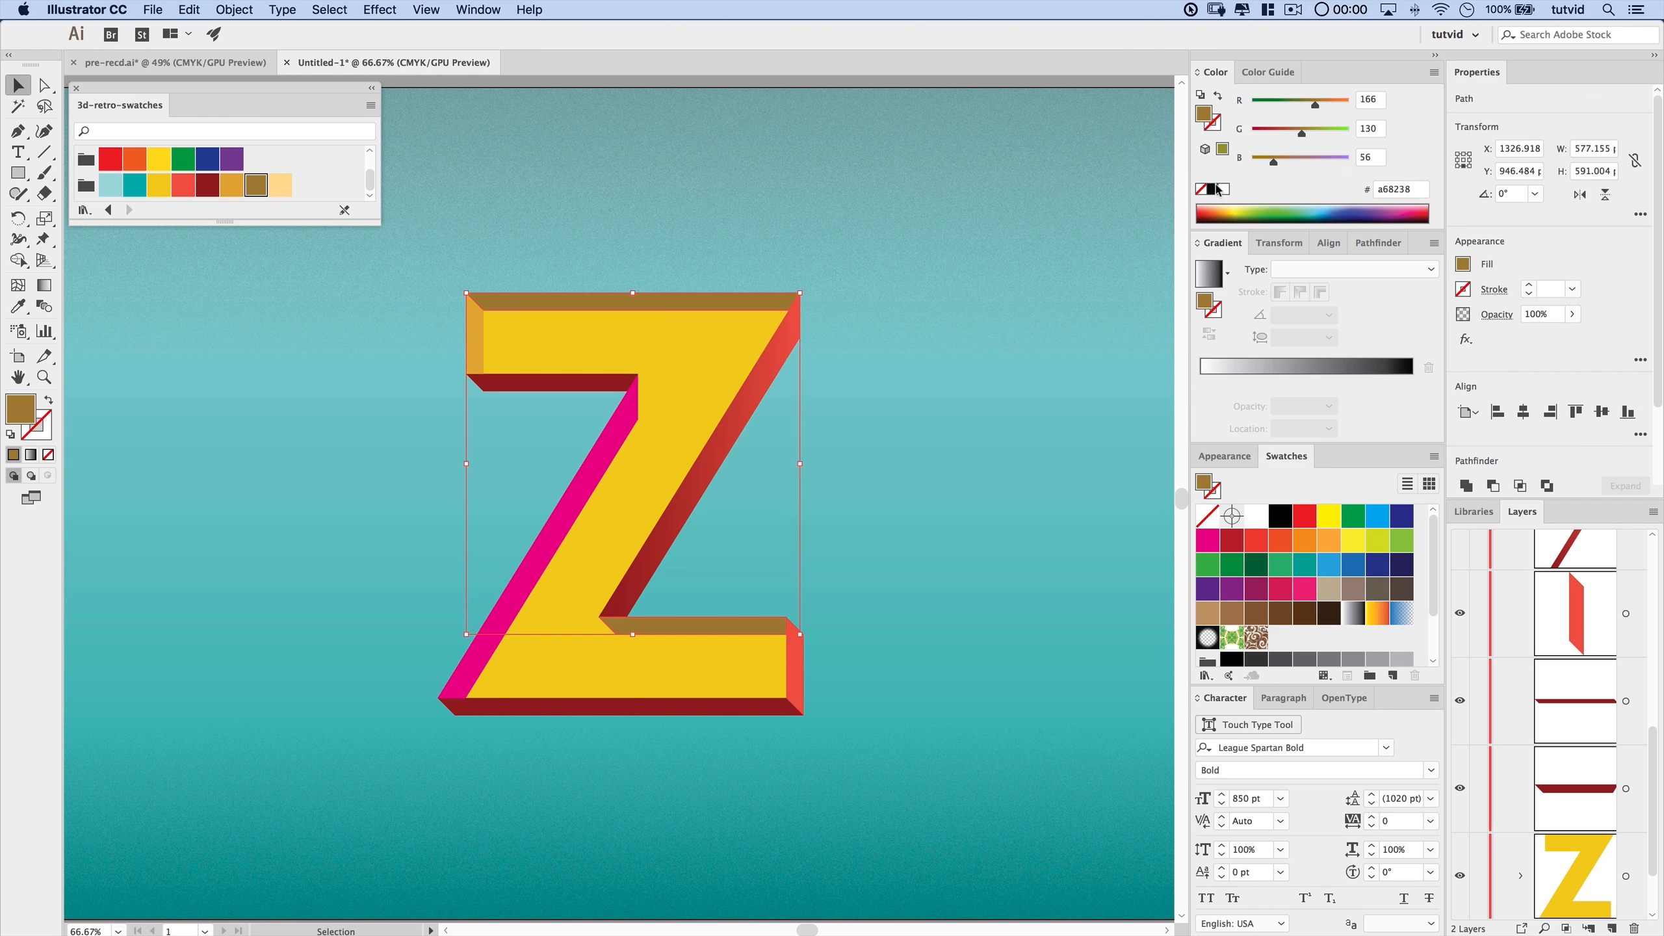
# - Fill the diagonal inner face with a linear gradient from brown #a68238 at its lower end to golden orange #e5ad37 at the top
pyautogui.click(584, 462)
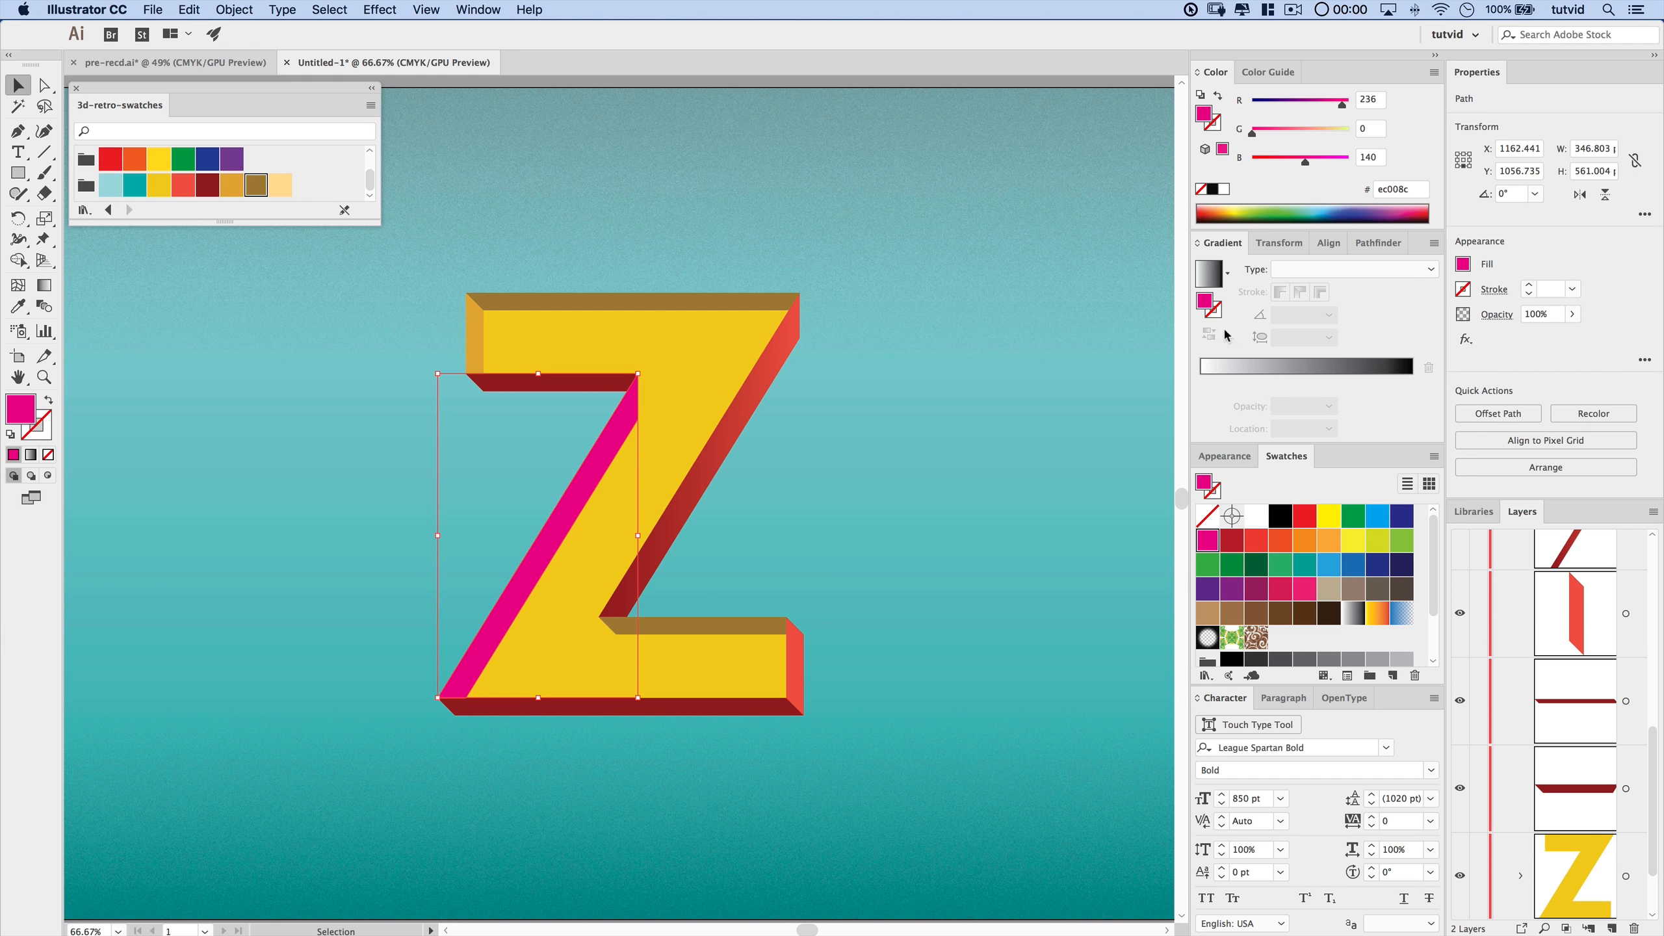
pyautogui.click(1212, 279)
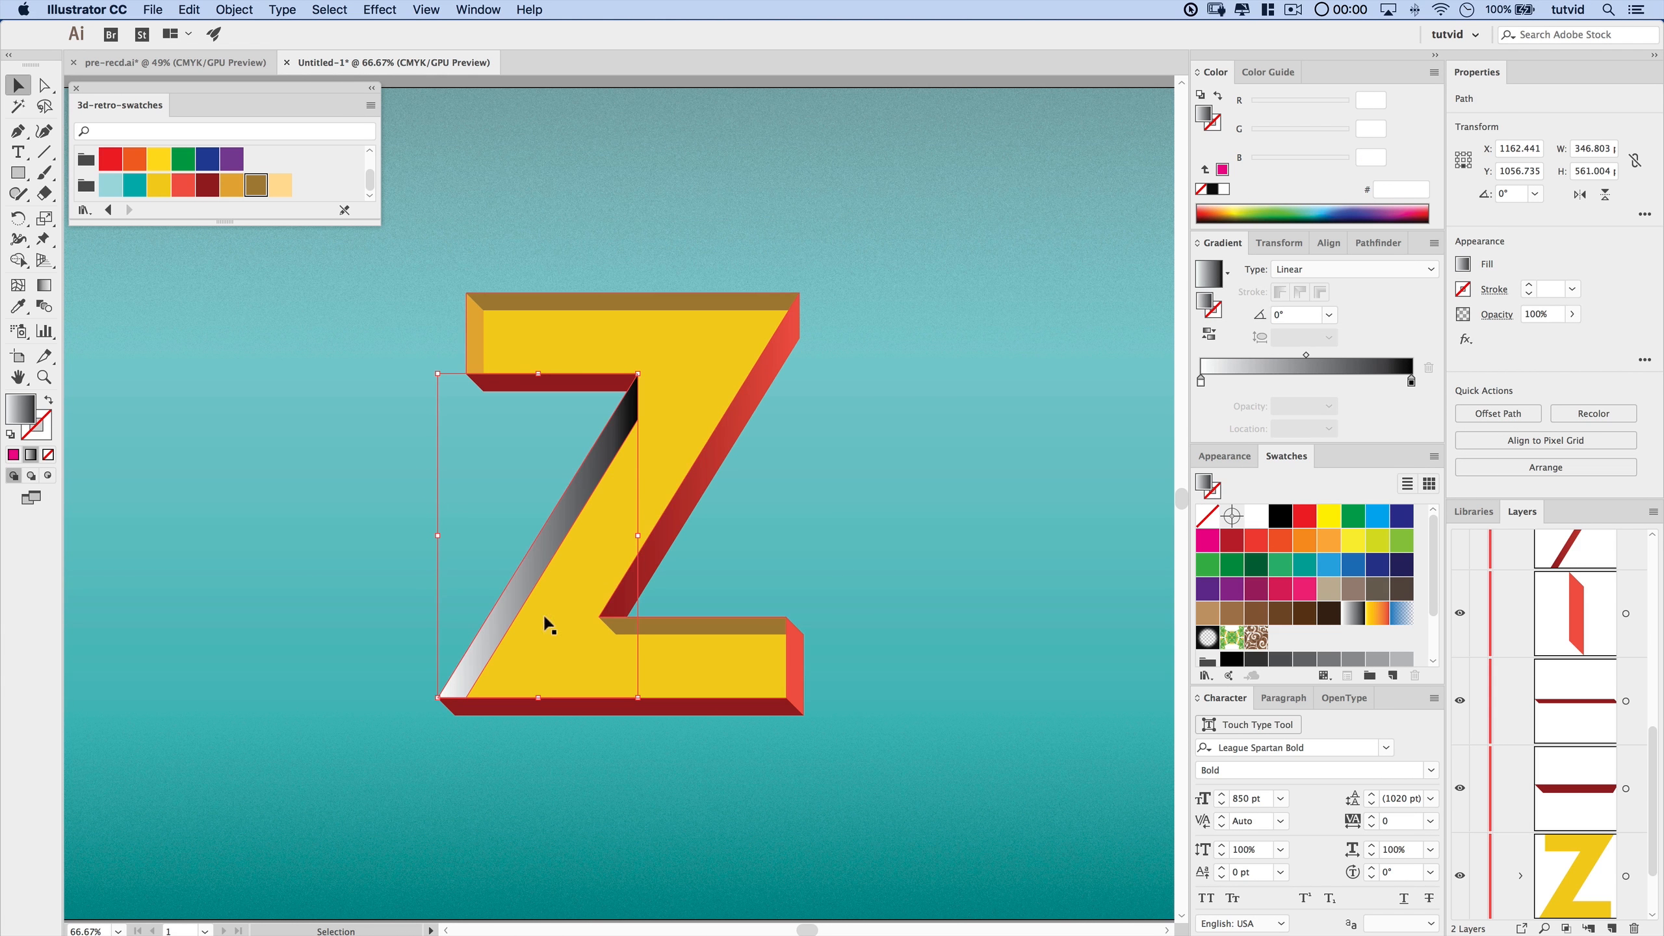
pyautogui.moveTo(257, 189); pyautogui.dragTo(1201, 382)
pyautogui.moveTo(232, 186); pyautogui.dragTo(1411, 385)
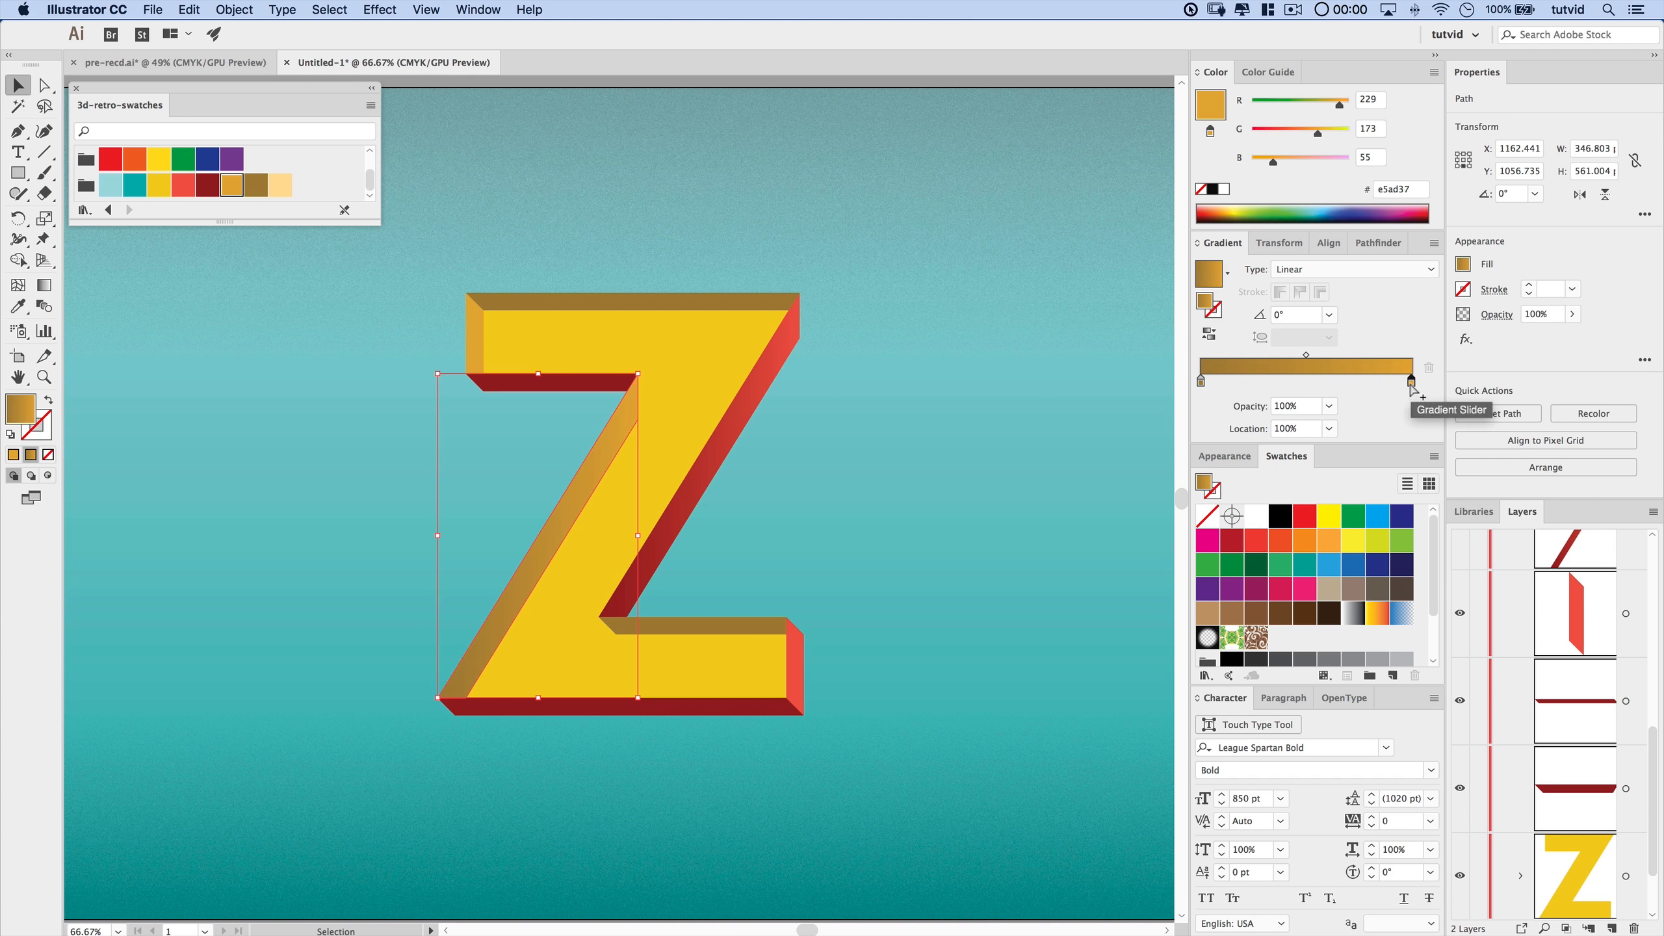
pyautogui.click(939, 463)
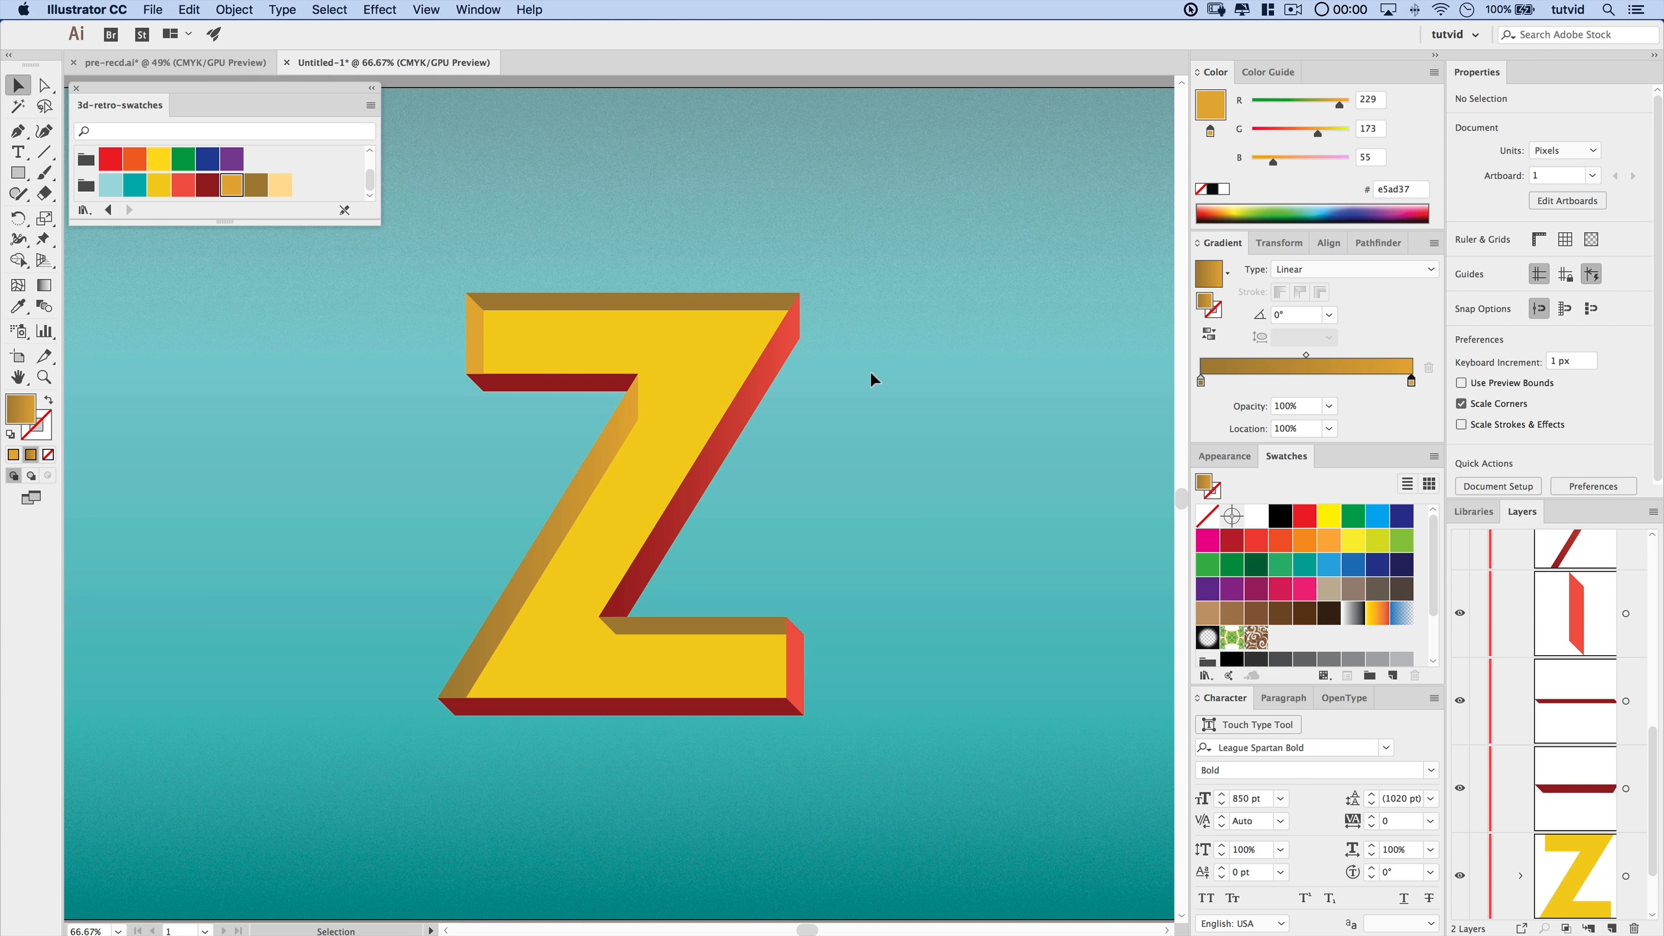
# - Examine the outlines on the finished ZED letters in pre-recd.ai, bring up the Pathfinder options, and return to Untitled-1
pyautogui.click(183, 63)
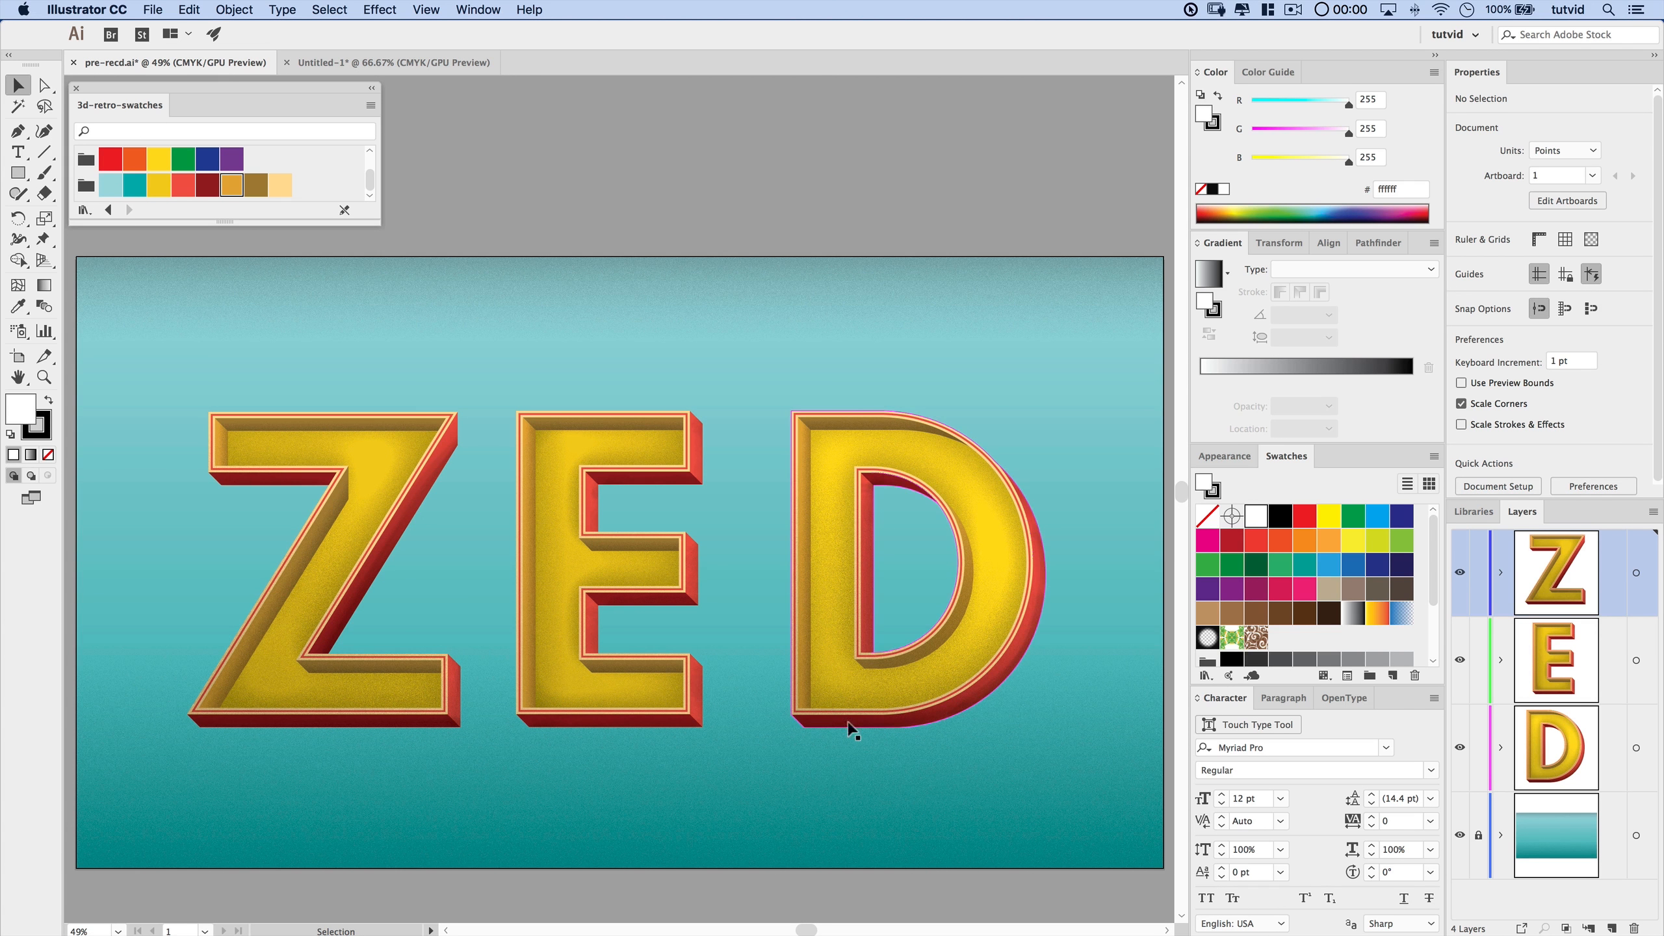
pyautogui.click(1377, 243)
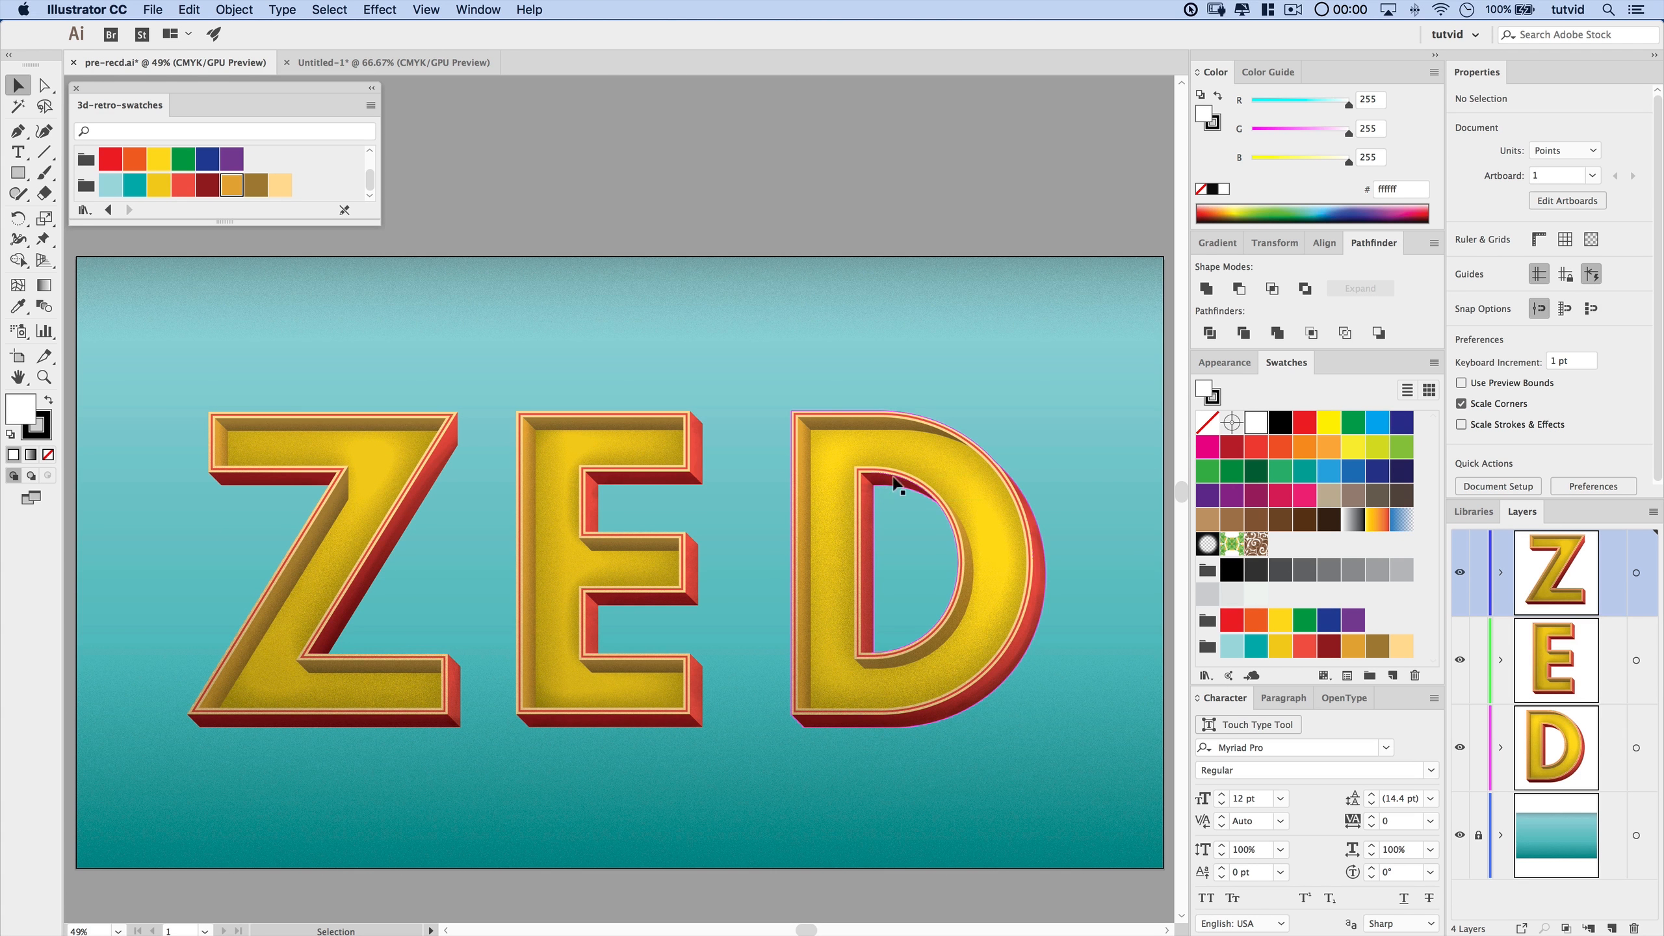
pyautogui.click(360, 62)
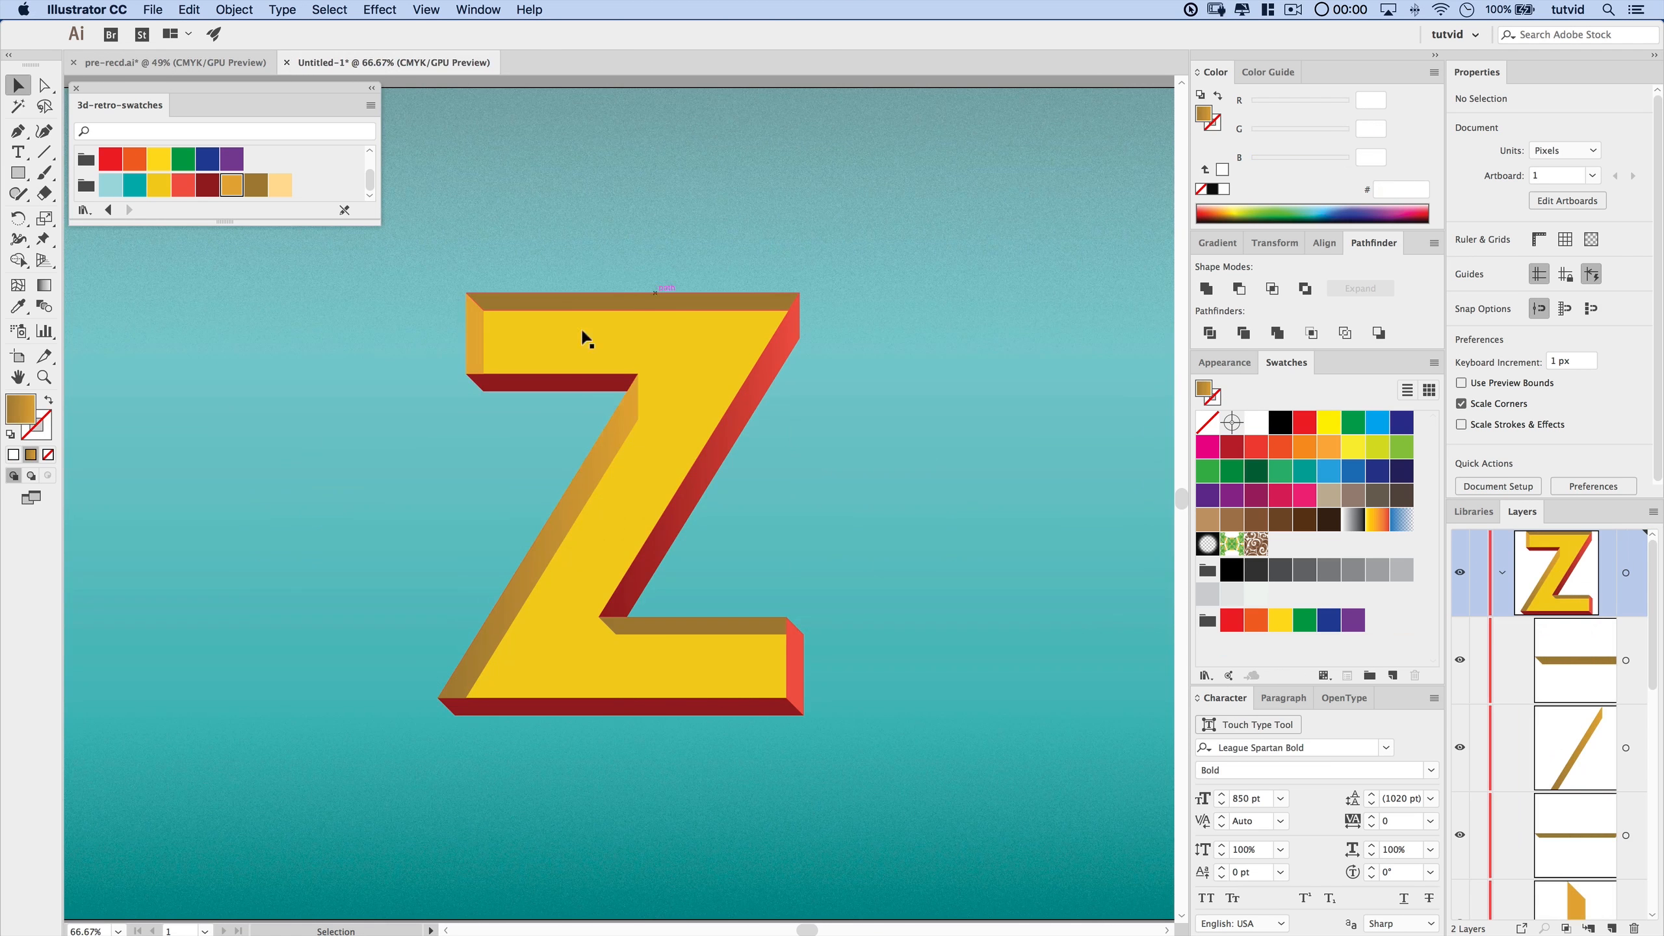
# - Duplicate the yellow Z letter in place and bring the copy in front of all the bevel faces
pyautogui.moveTo(799, 596); pyautogui.dragTo(762, 570)
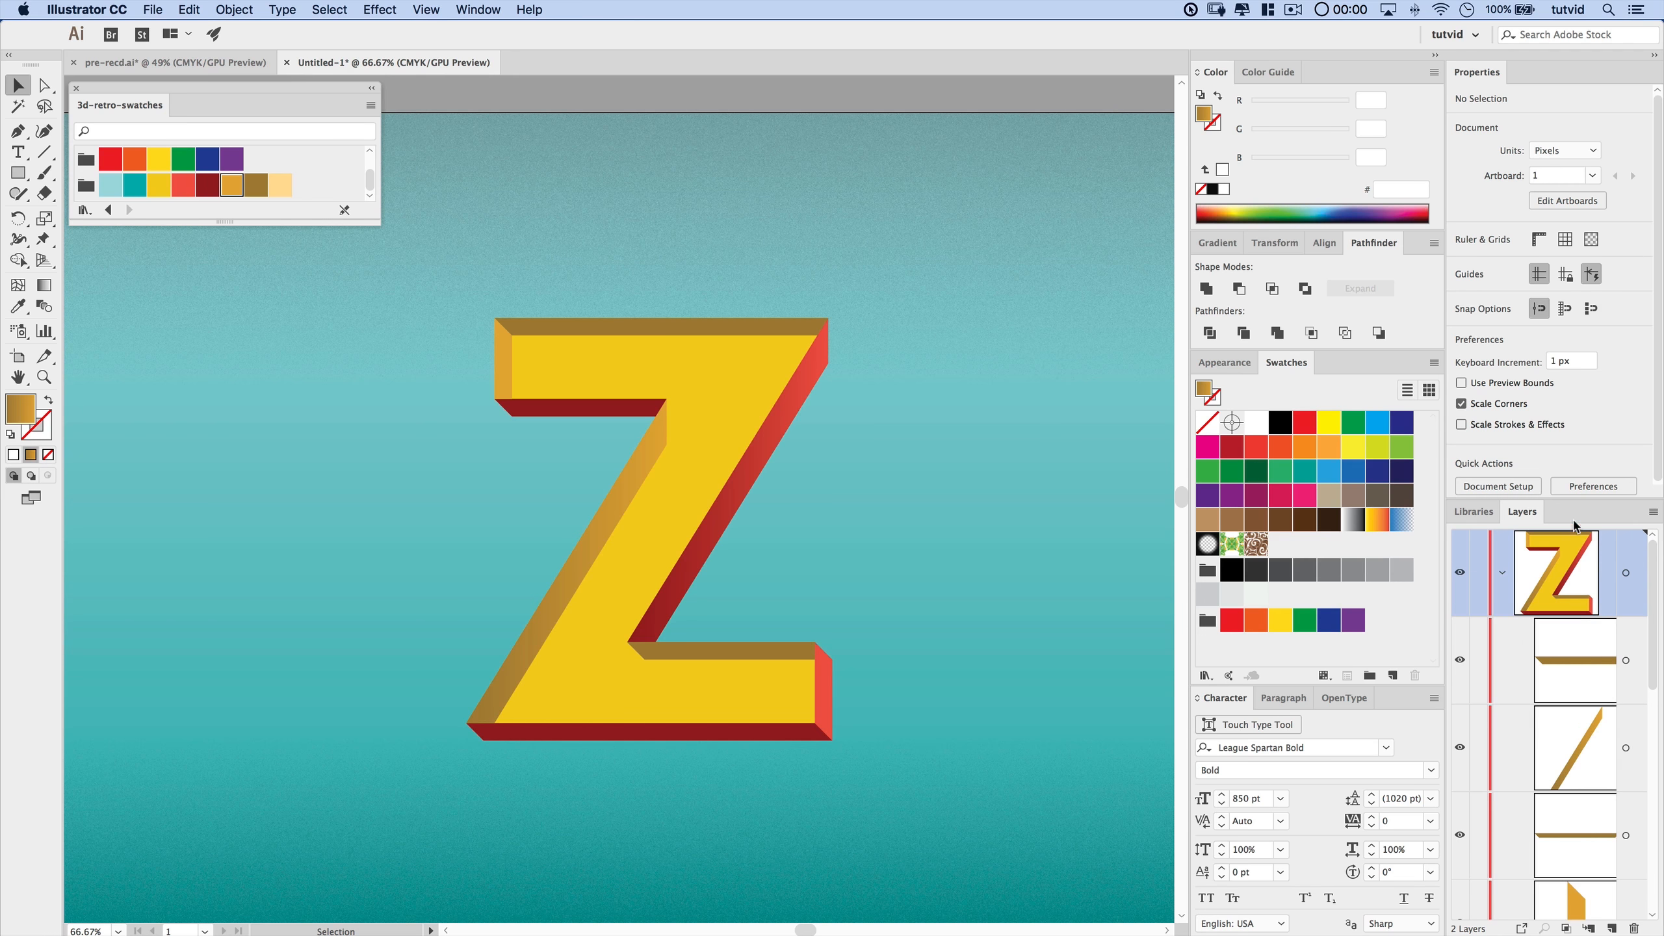
pyautogui.moveTo(1570, 497); pyautogui.dragTo(1572, 361)
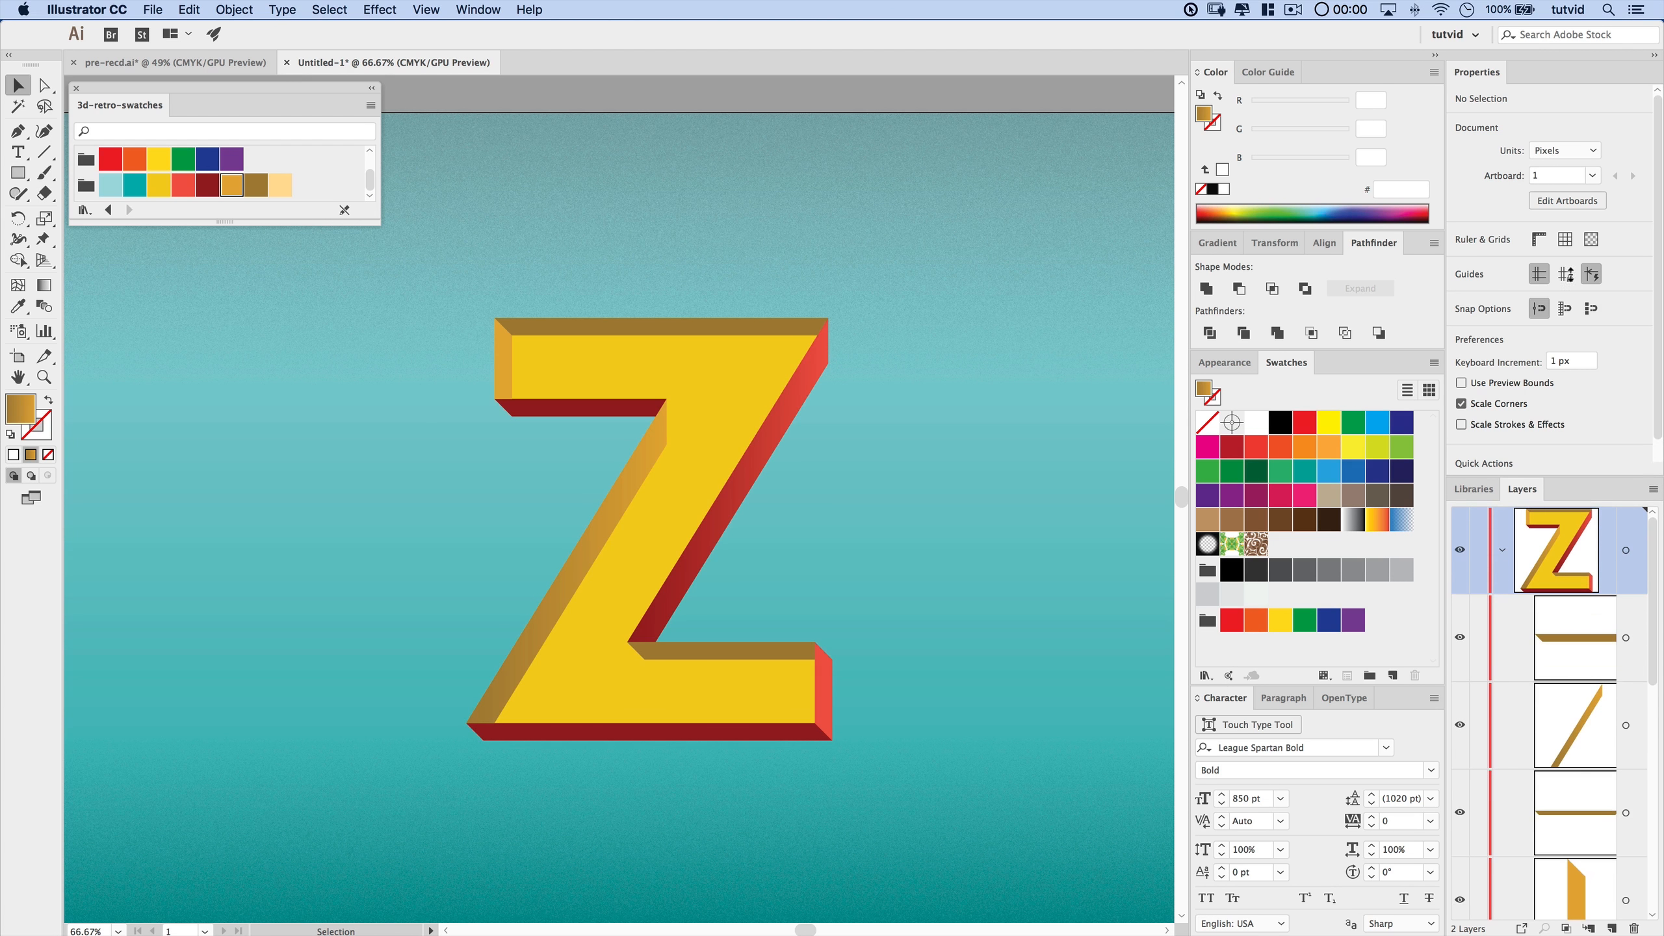
pyautogui.doubleClick(1477, 73)
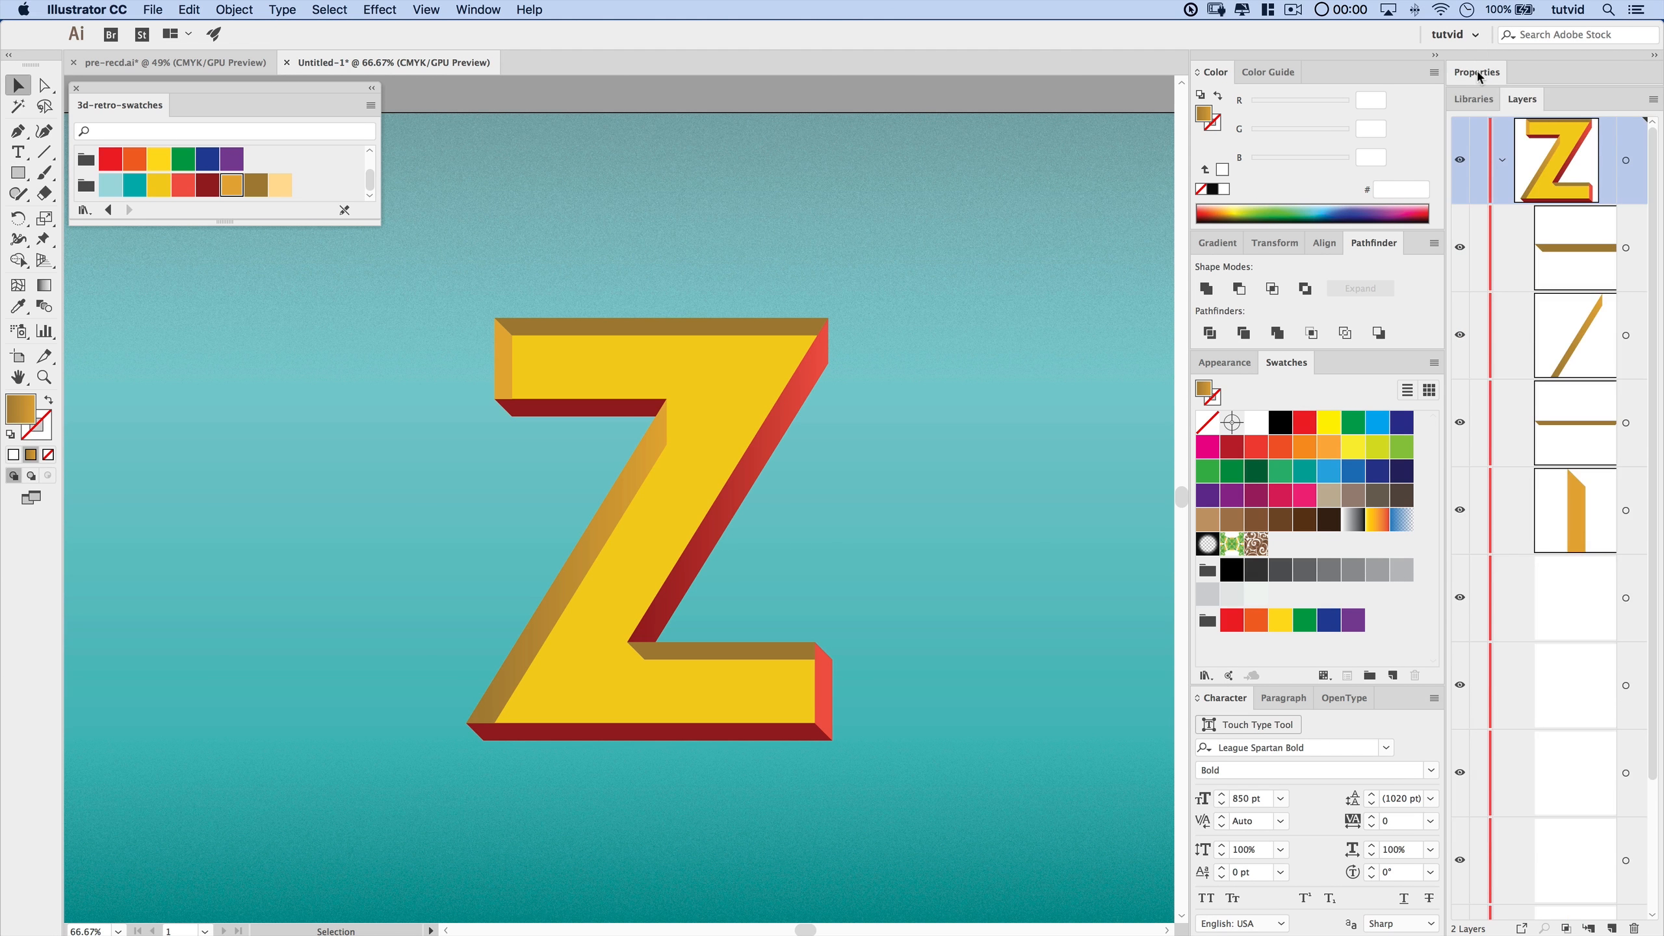
pyautogui.scroll(-3, 1576, 624)
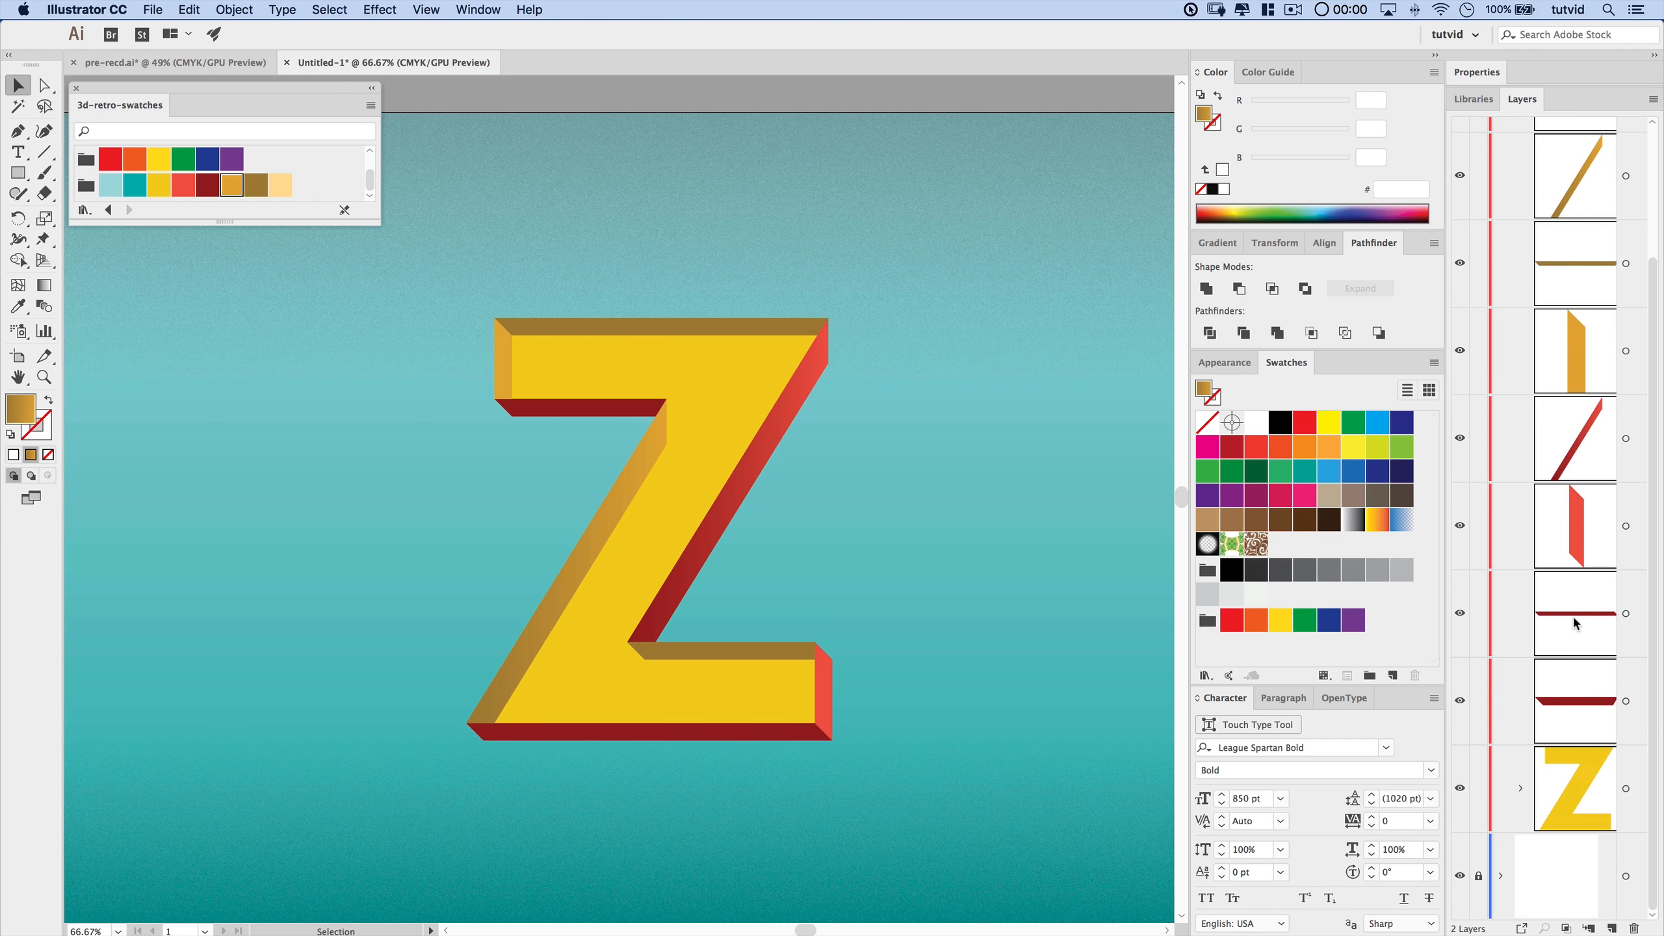
pyautogui.click(1627, 789)
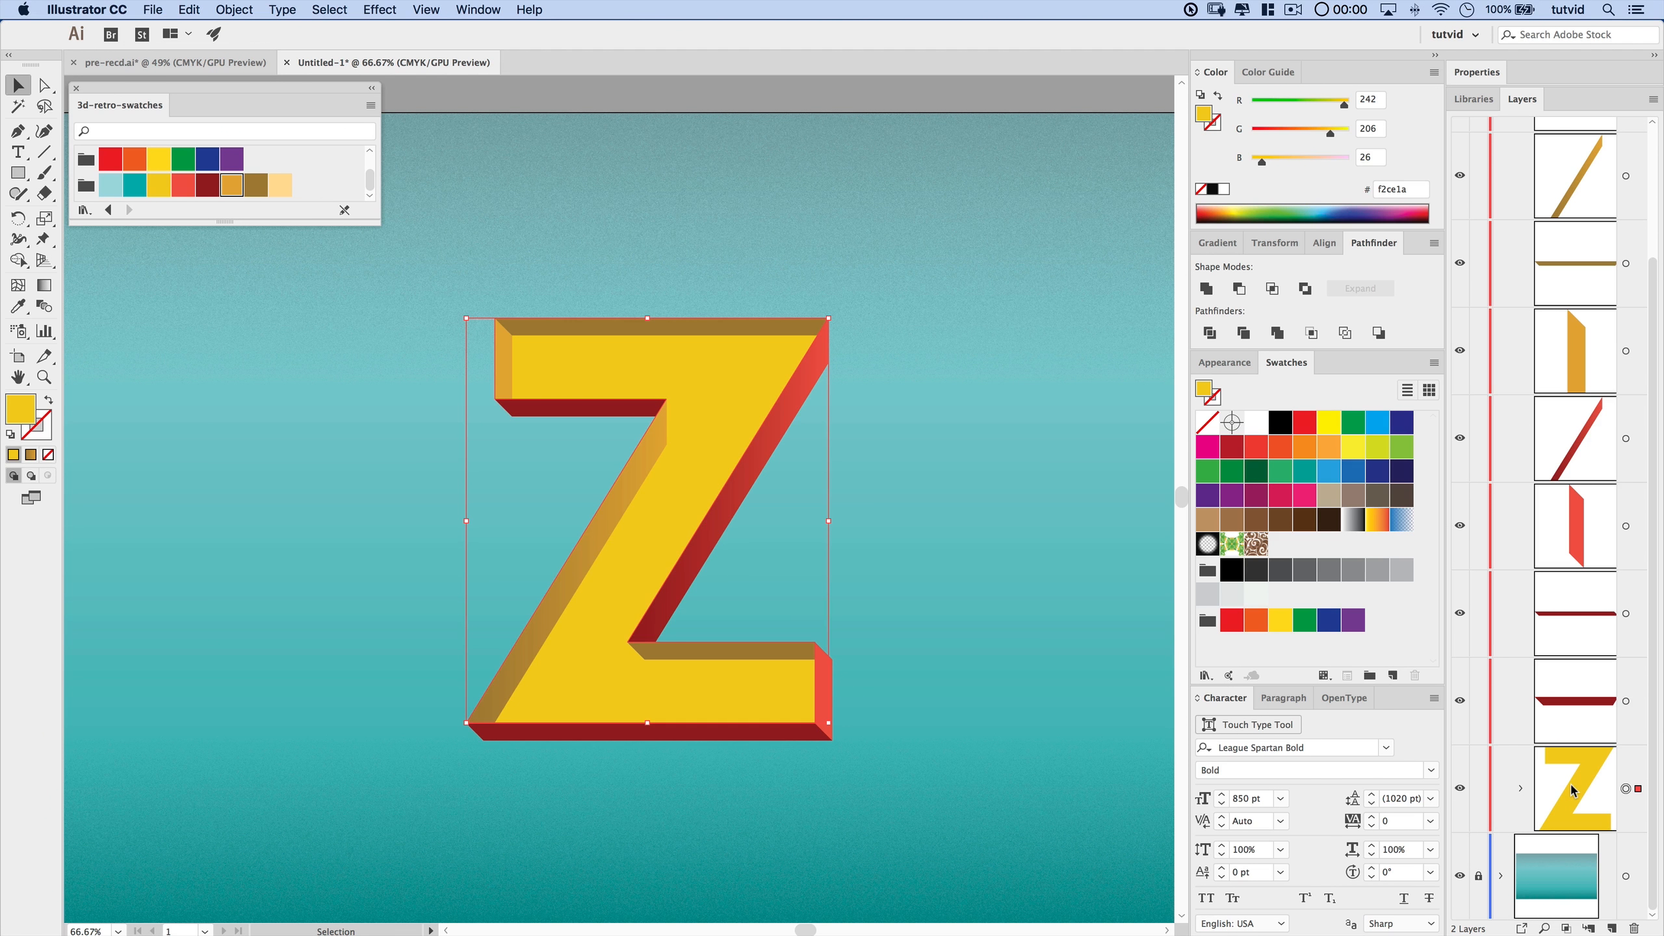
pyautogui.hotkey('ctrl', 'f')
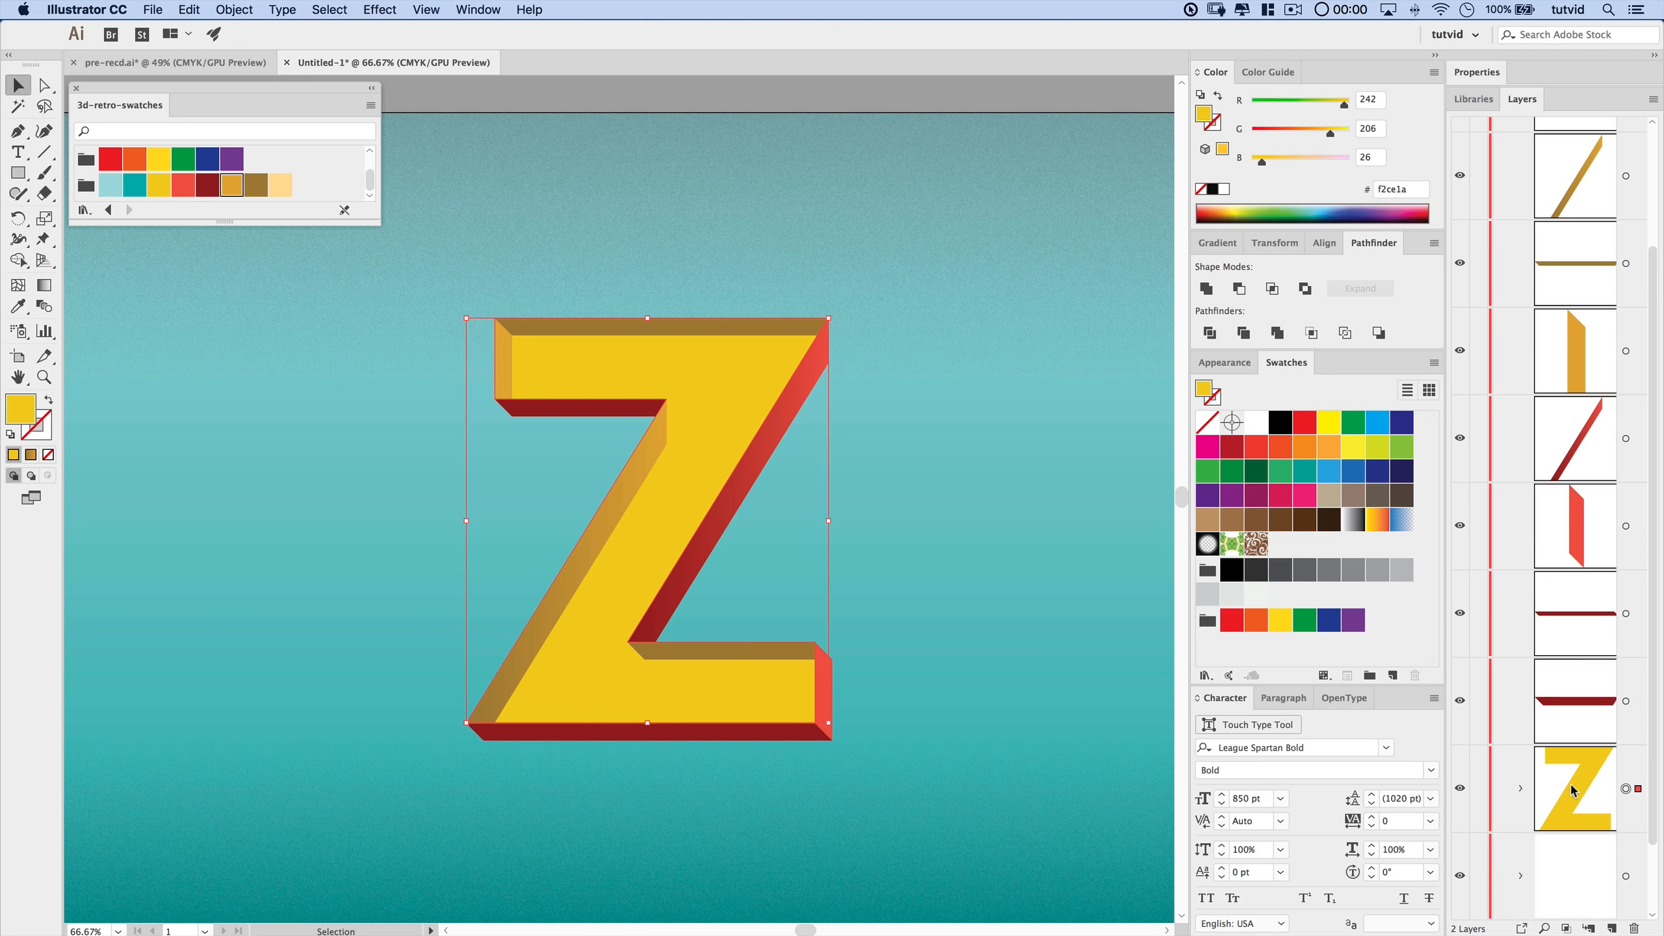
pyautogui.click(234, 9)
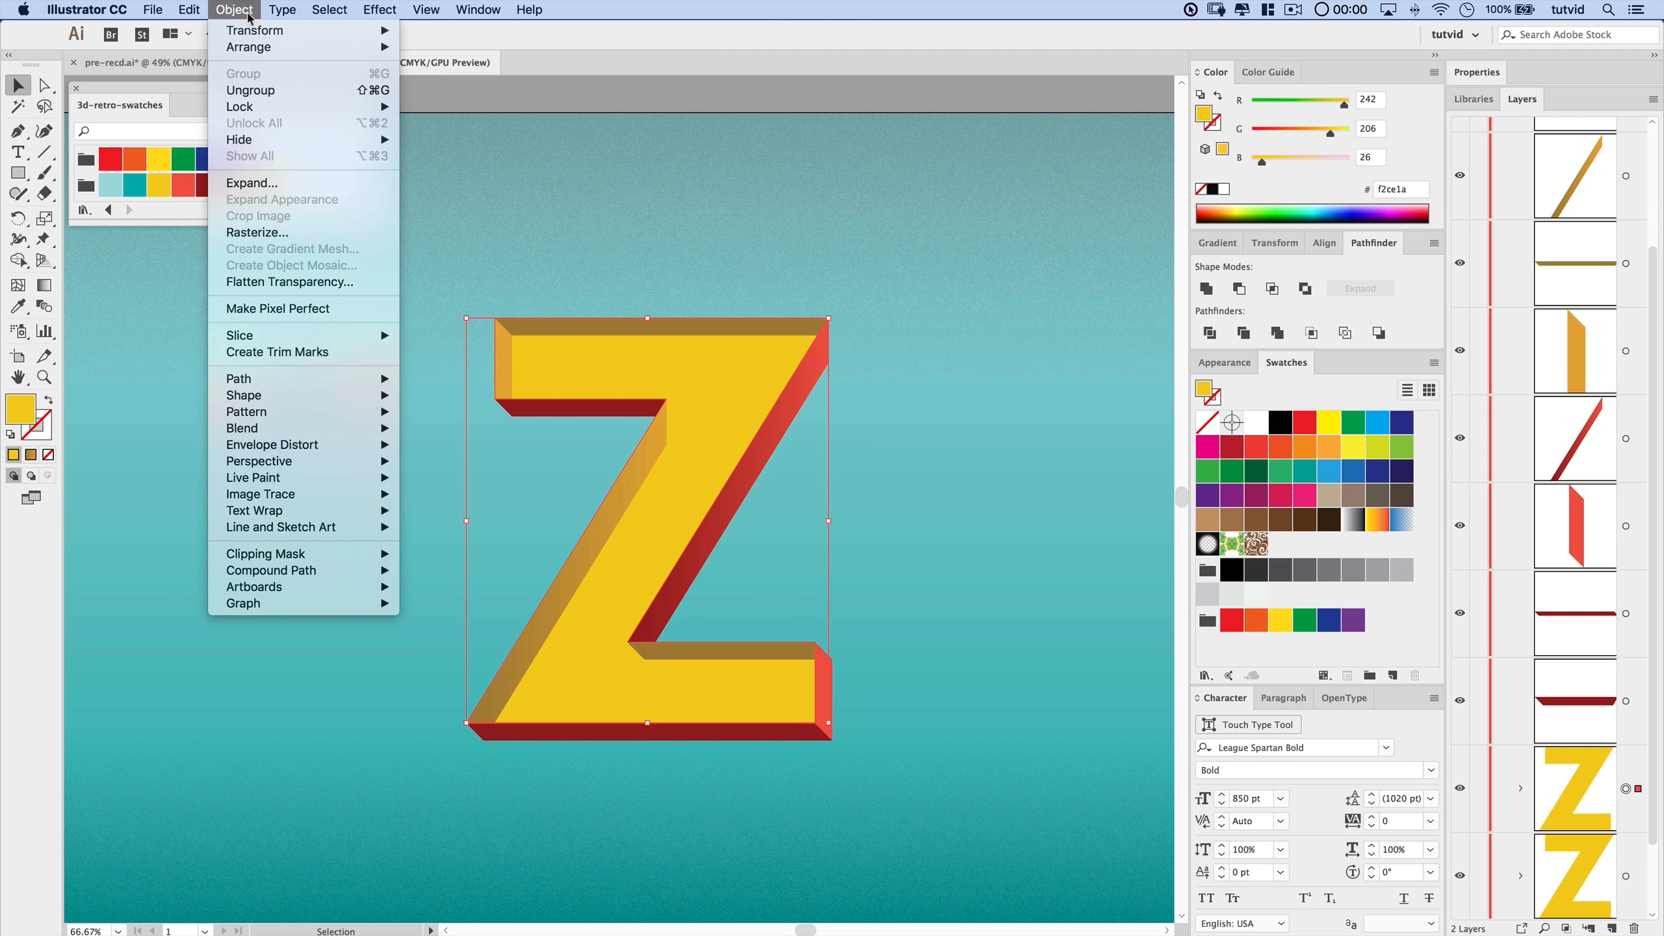
pyautogui.moveTo(262, 47)
pyautogui.click(475, 47)
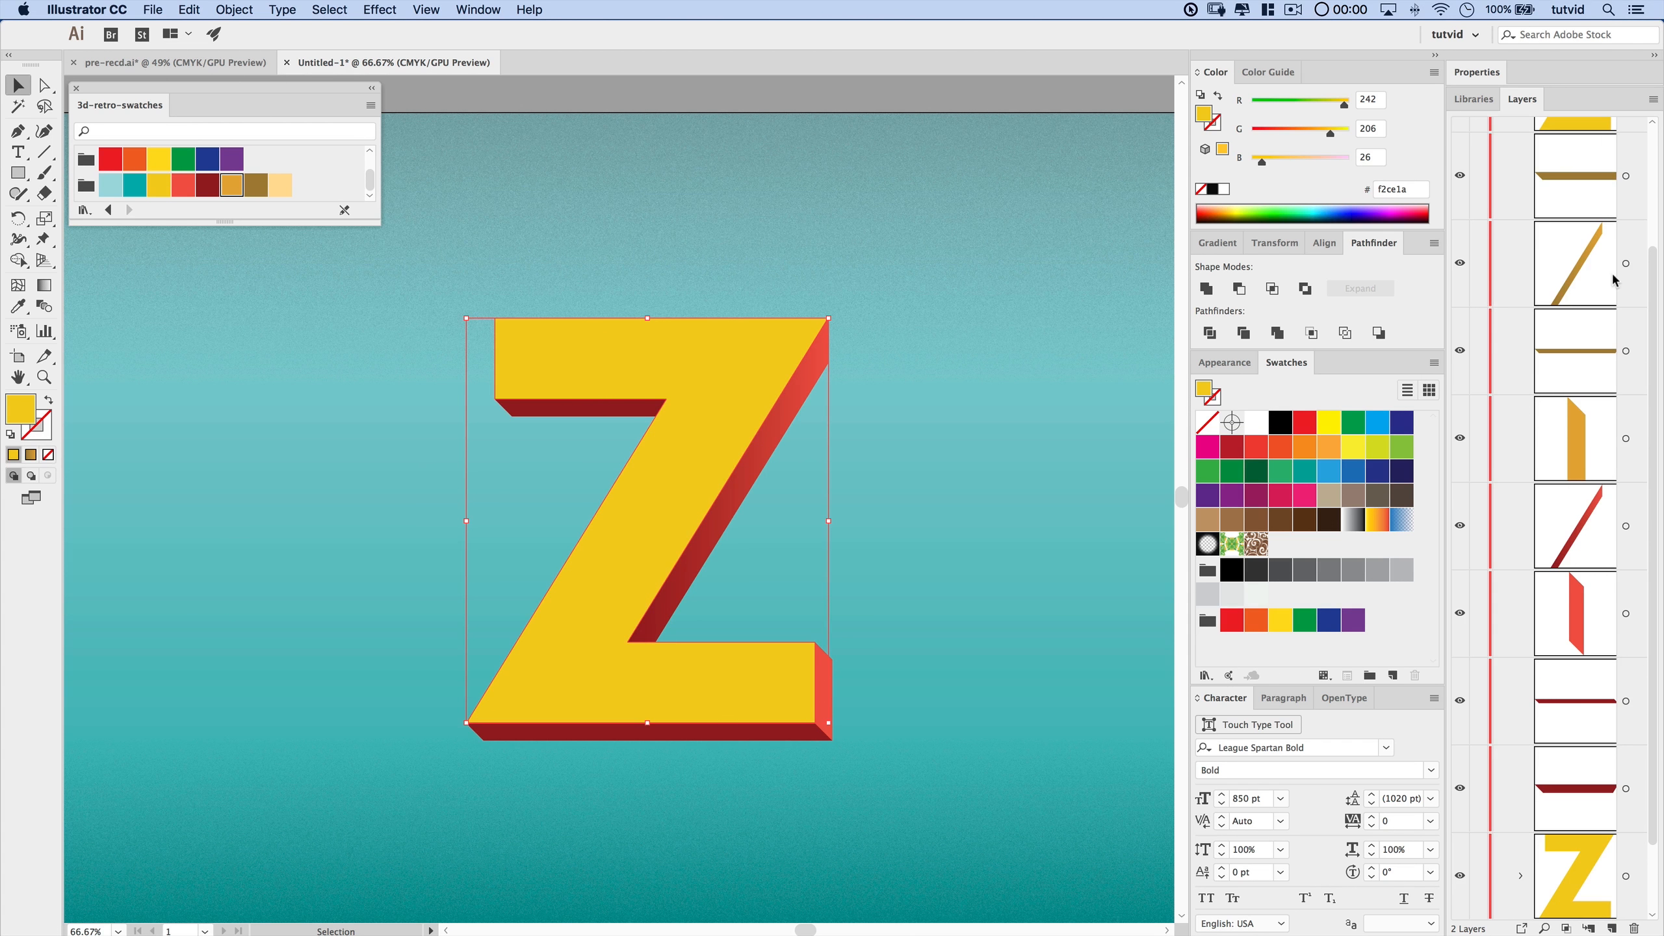
pyautogui.scroll(3, 1613, 280)
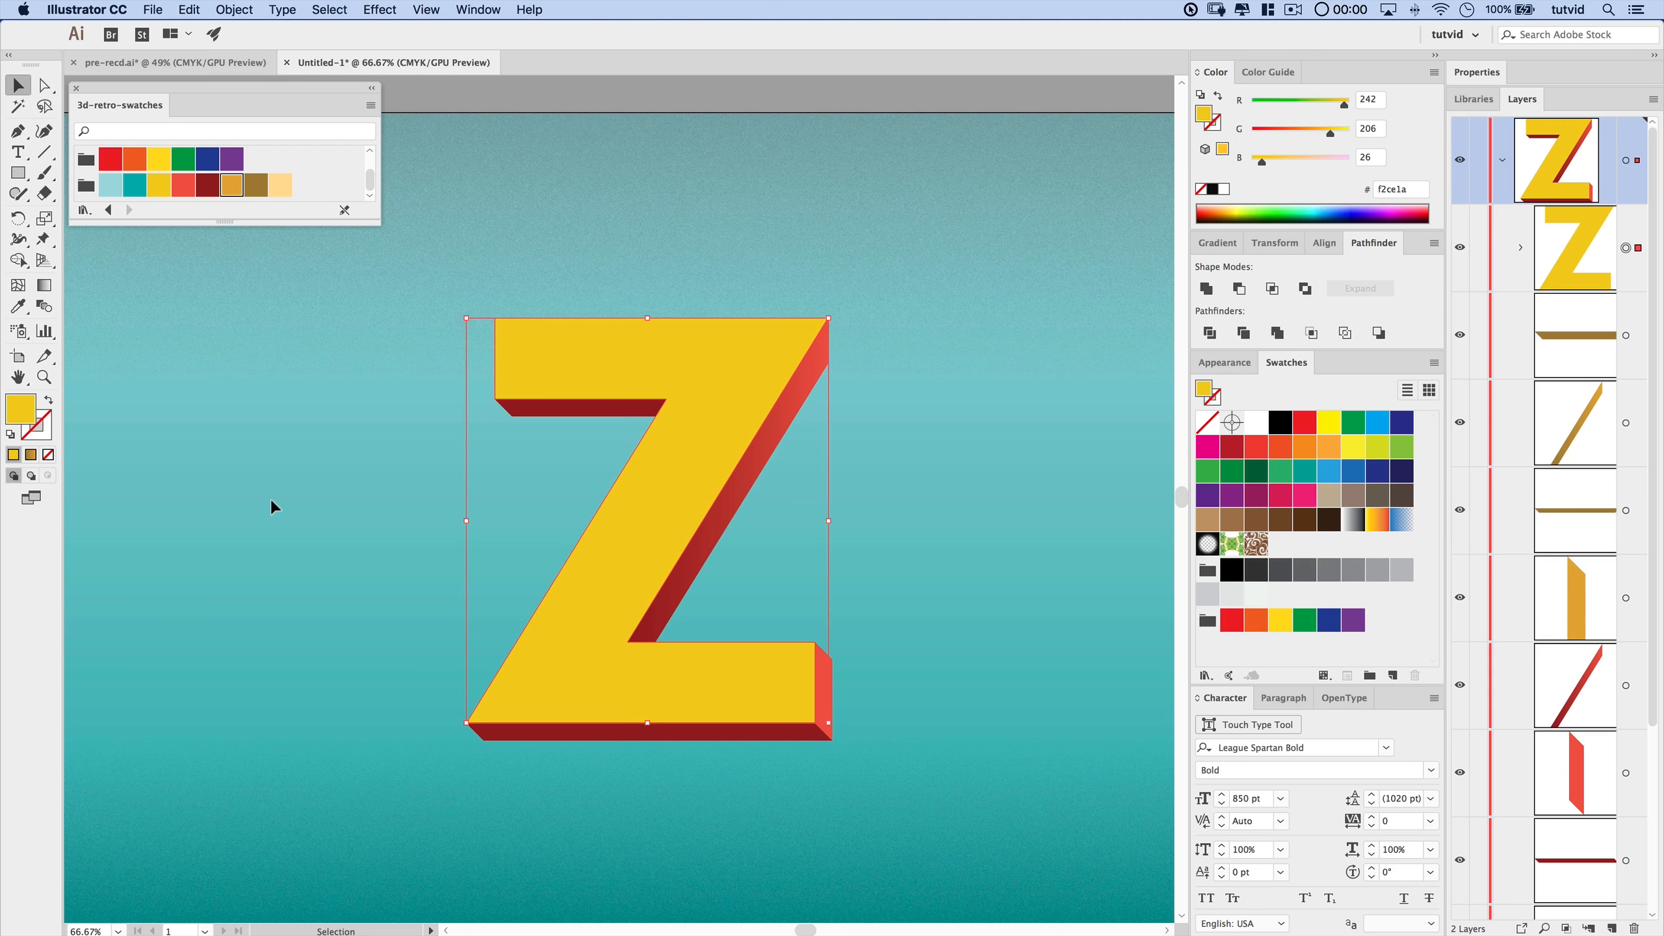
# - Turn the front Z copy into an unfilled outline with a pale cream #ffdd99 stroke
pyautogui.click(49, 401)
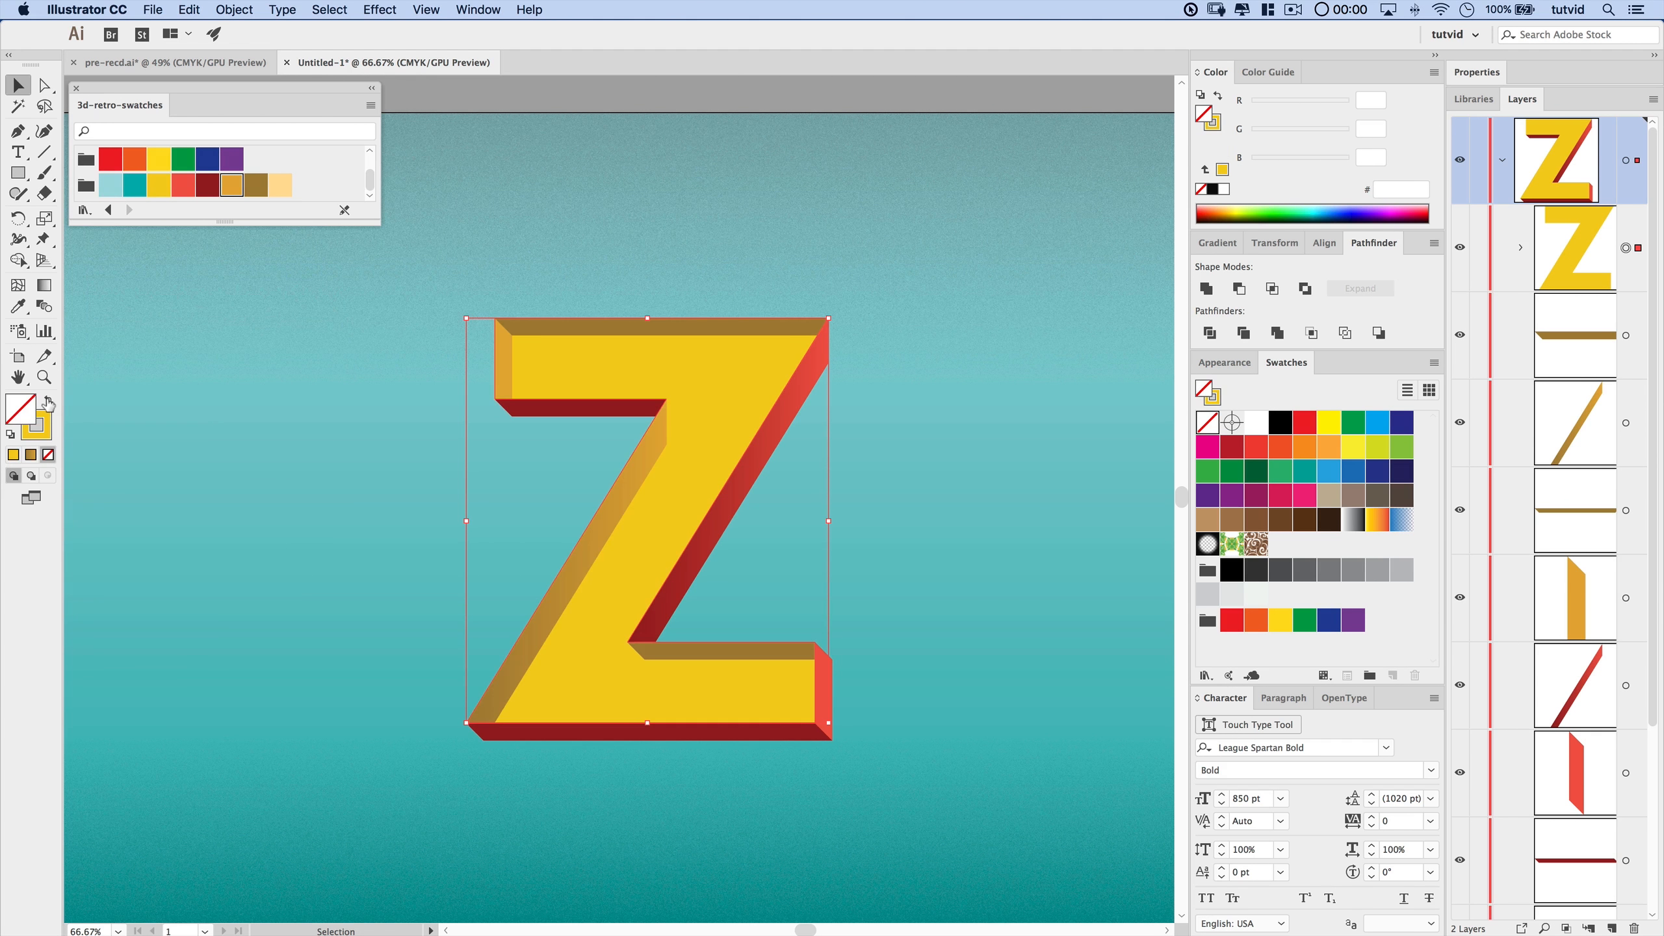
pyautogui.click(46, 434)
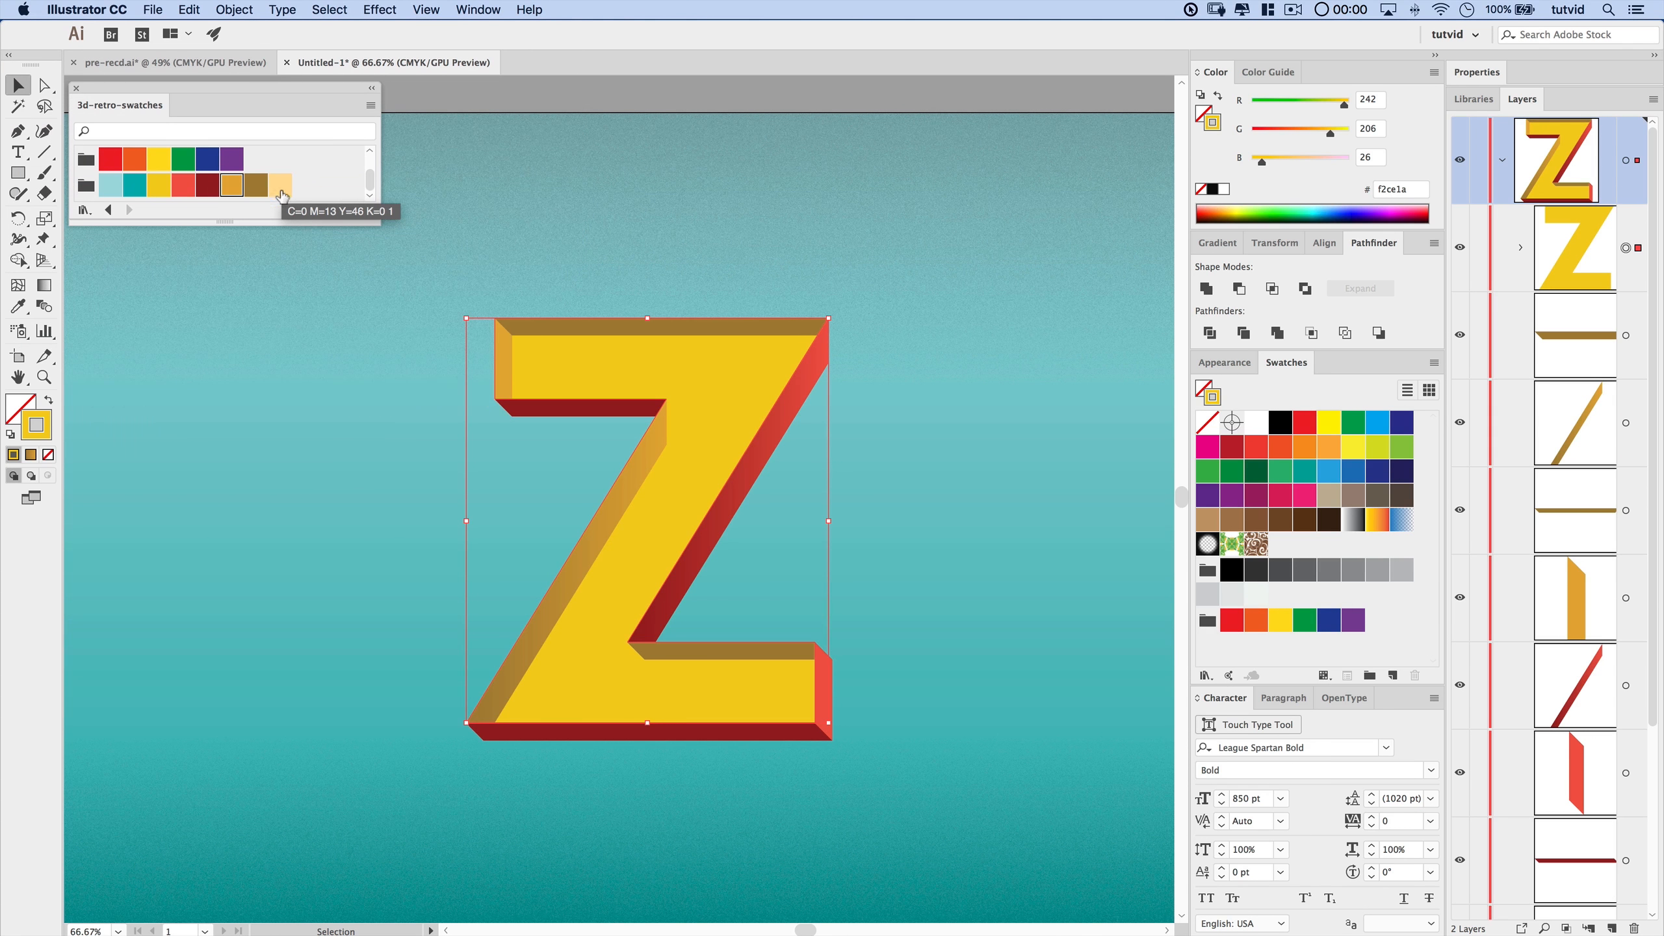
pyautogui.click(280, 191)
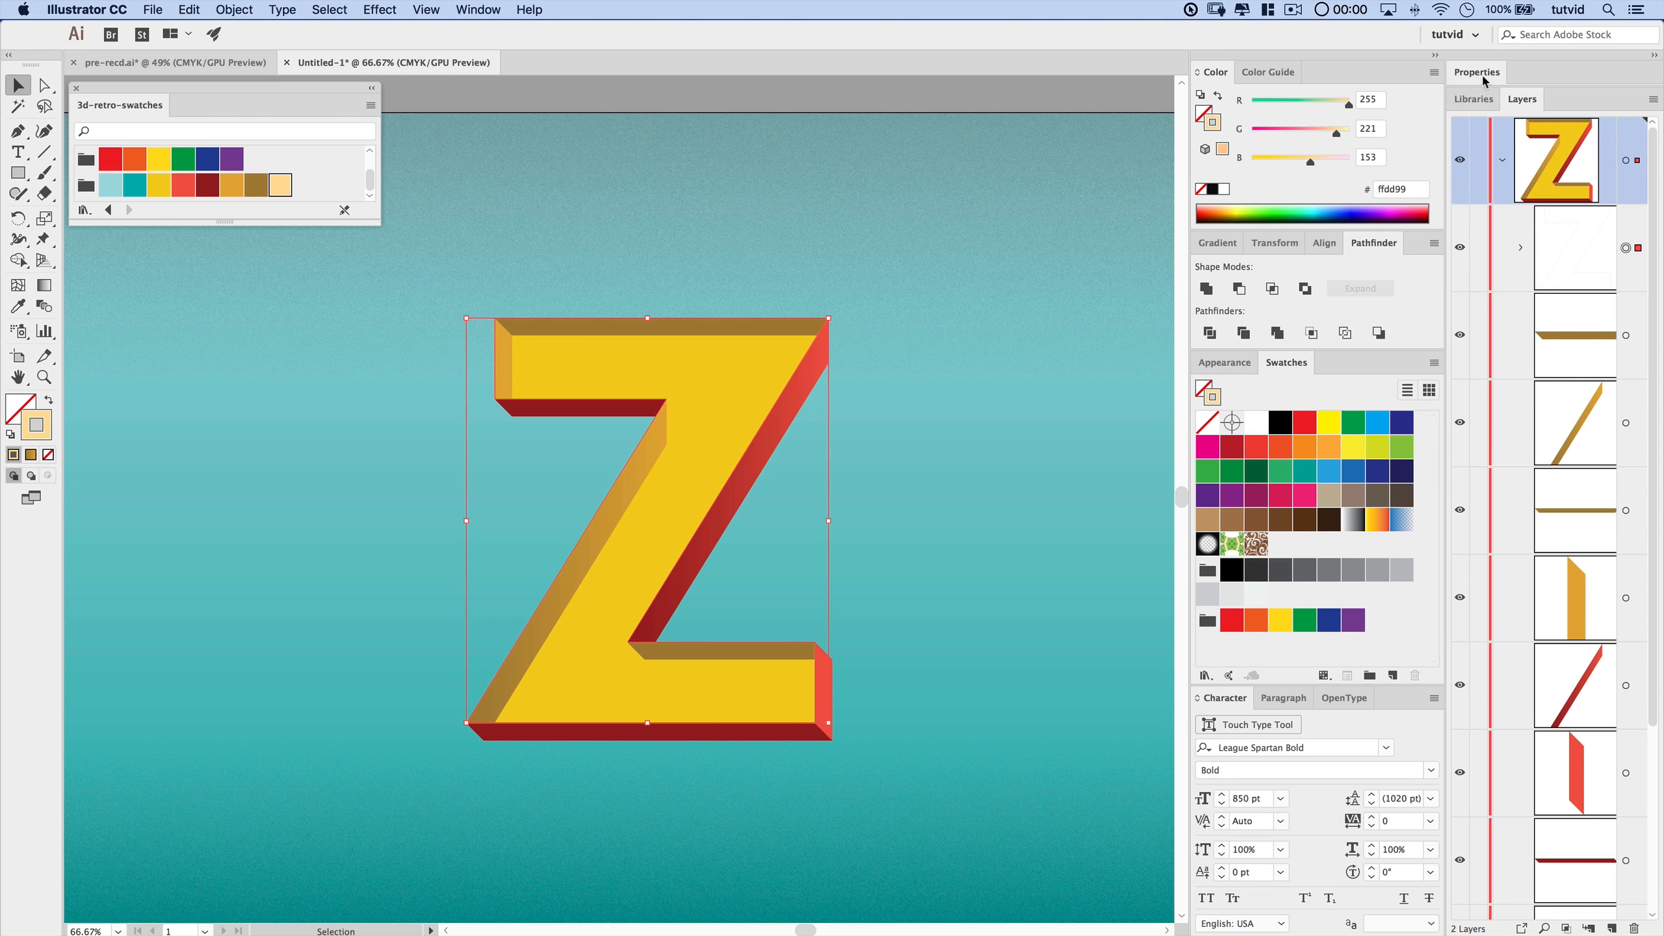
# - Set the Z outline's stroke to 10 pt aligned to the inside and recolor it coral red #f1584a
pyautogui.click(1481, 74)
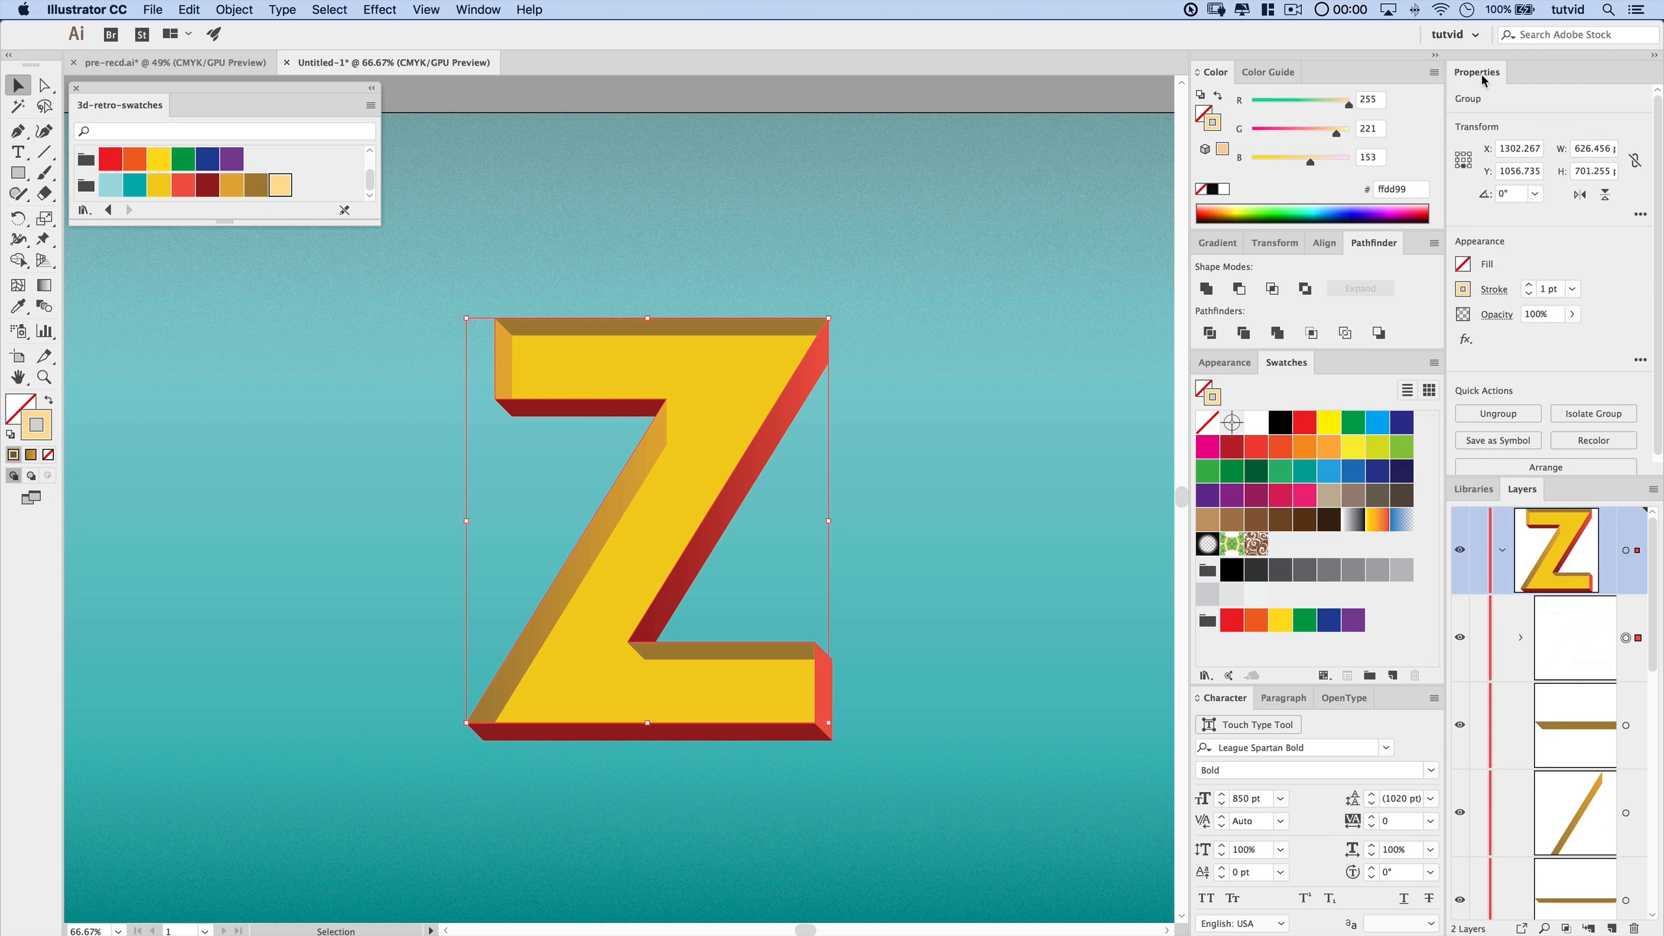
pyautogui.click(1487, 289)
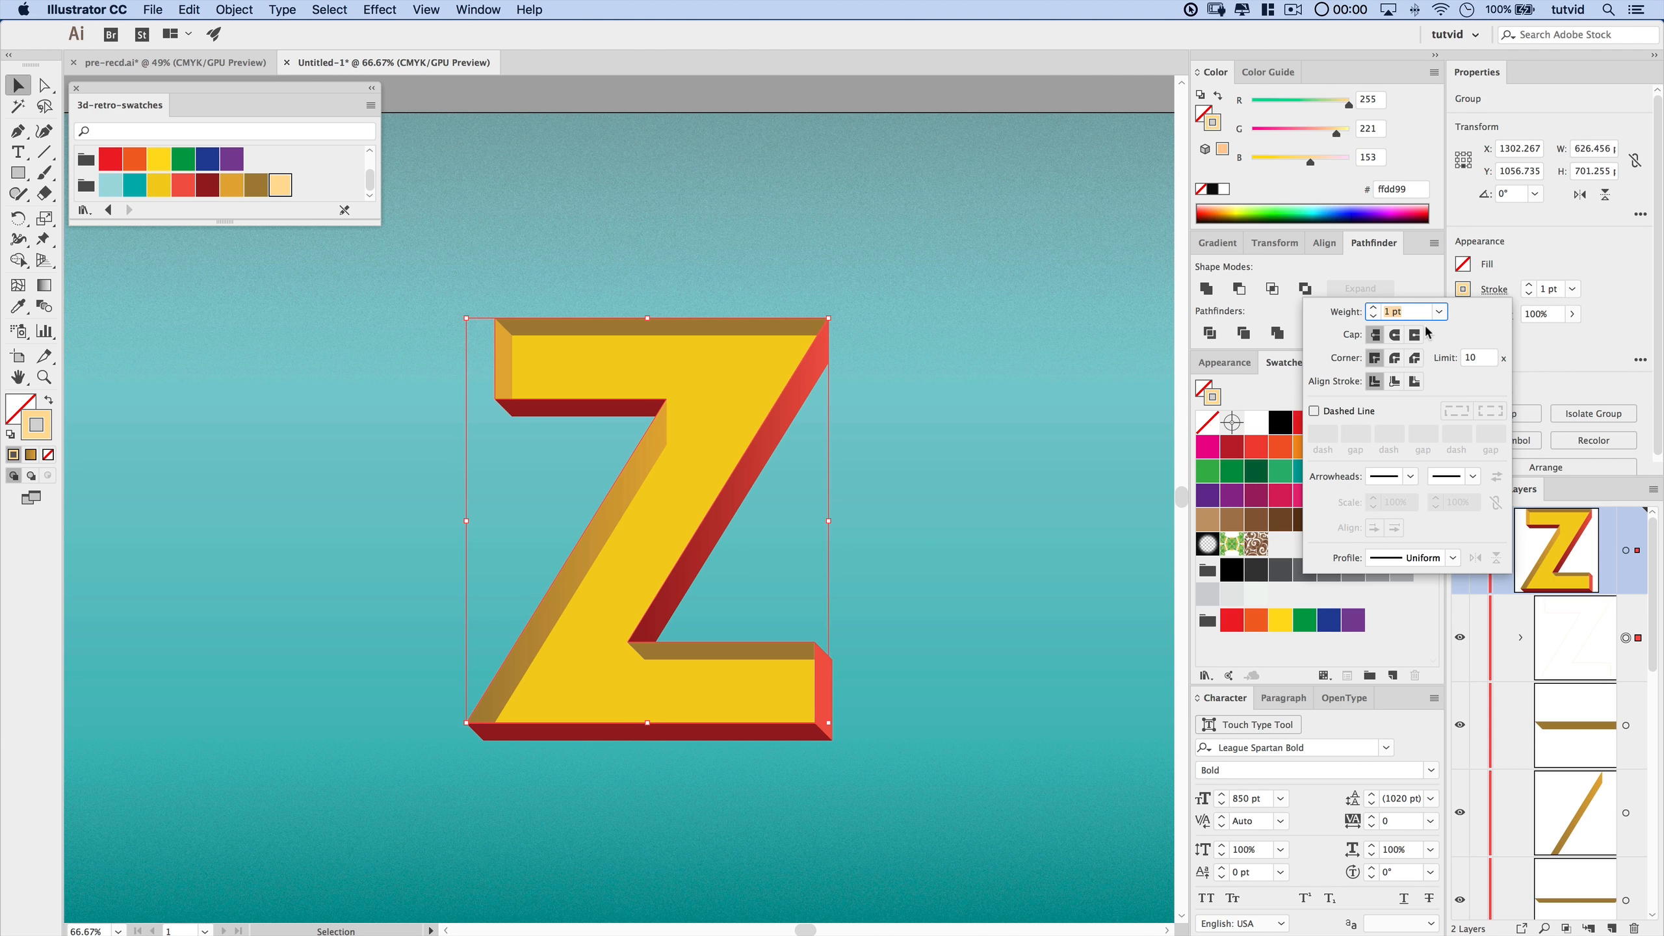
pyautogui.write('10')
pyautogui.press('Return')
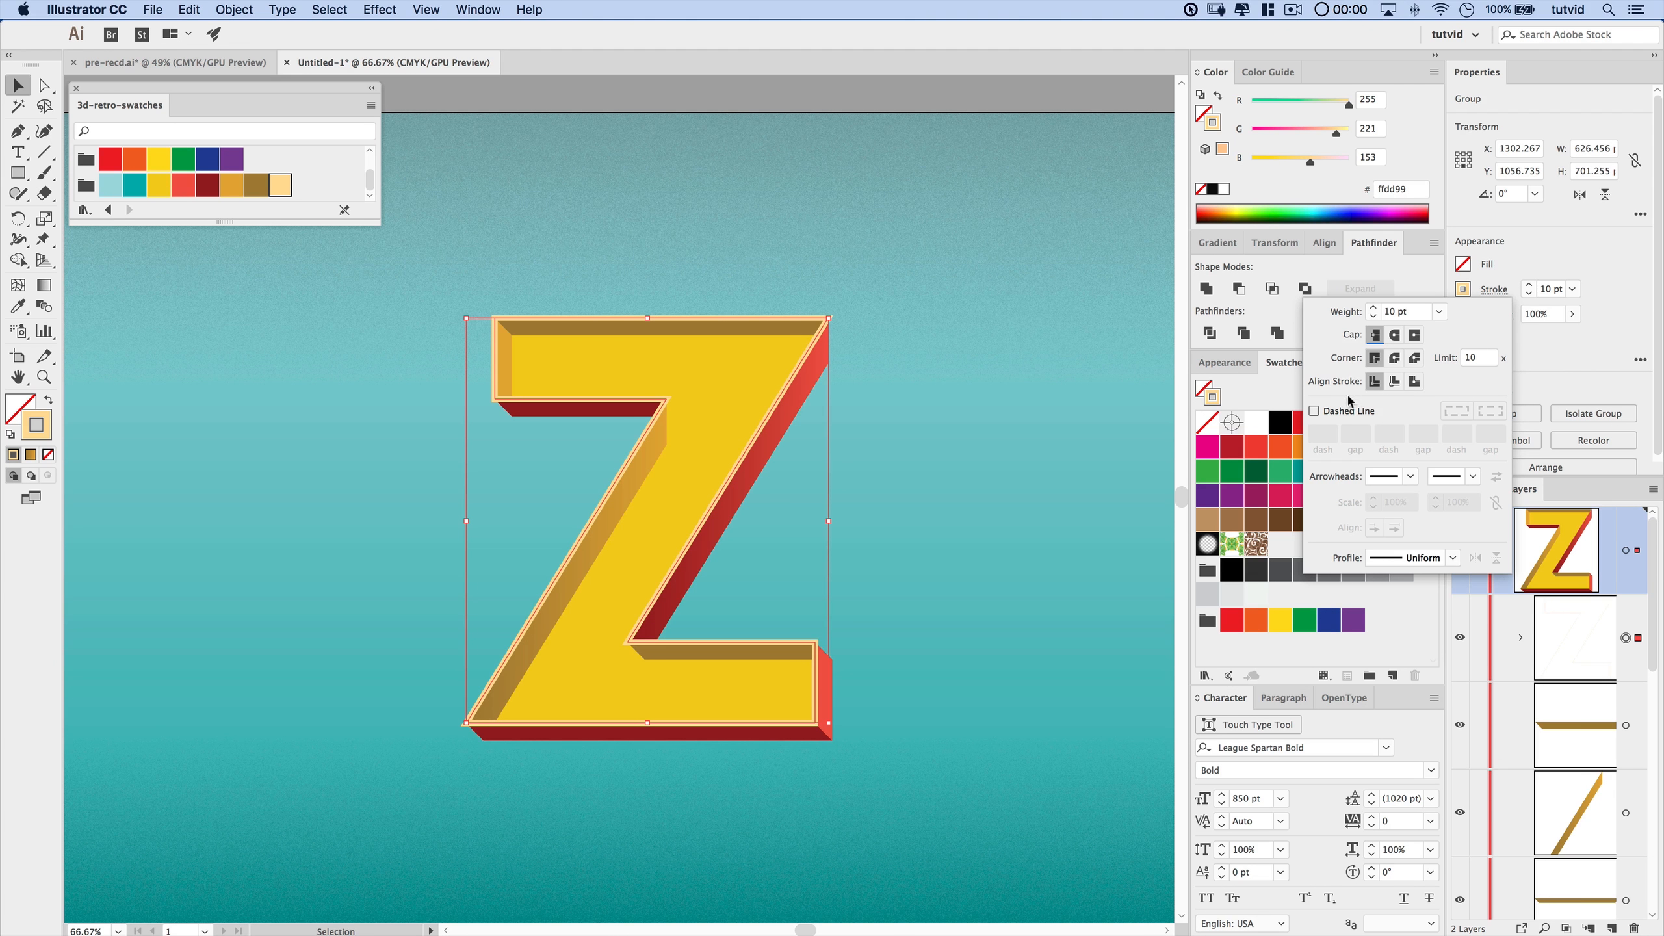
pyautogui.click(1394, 382)
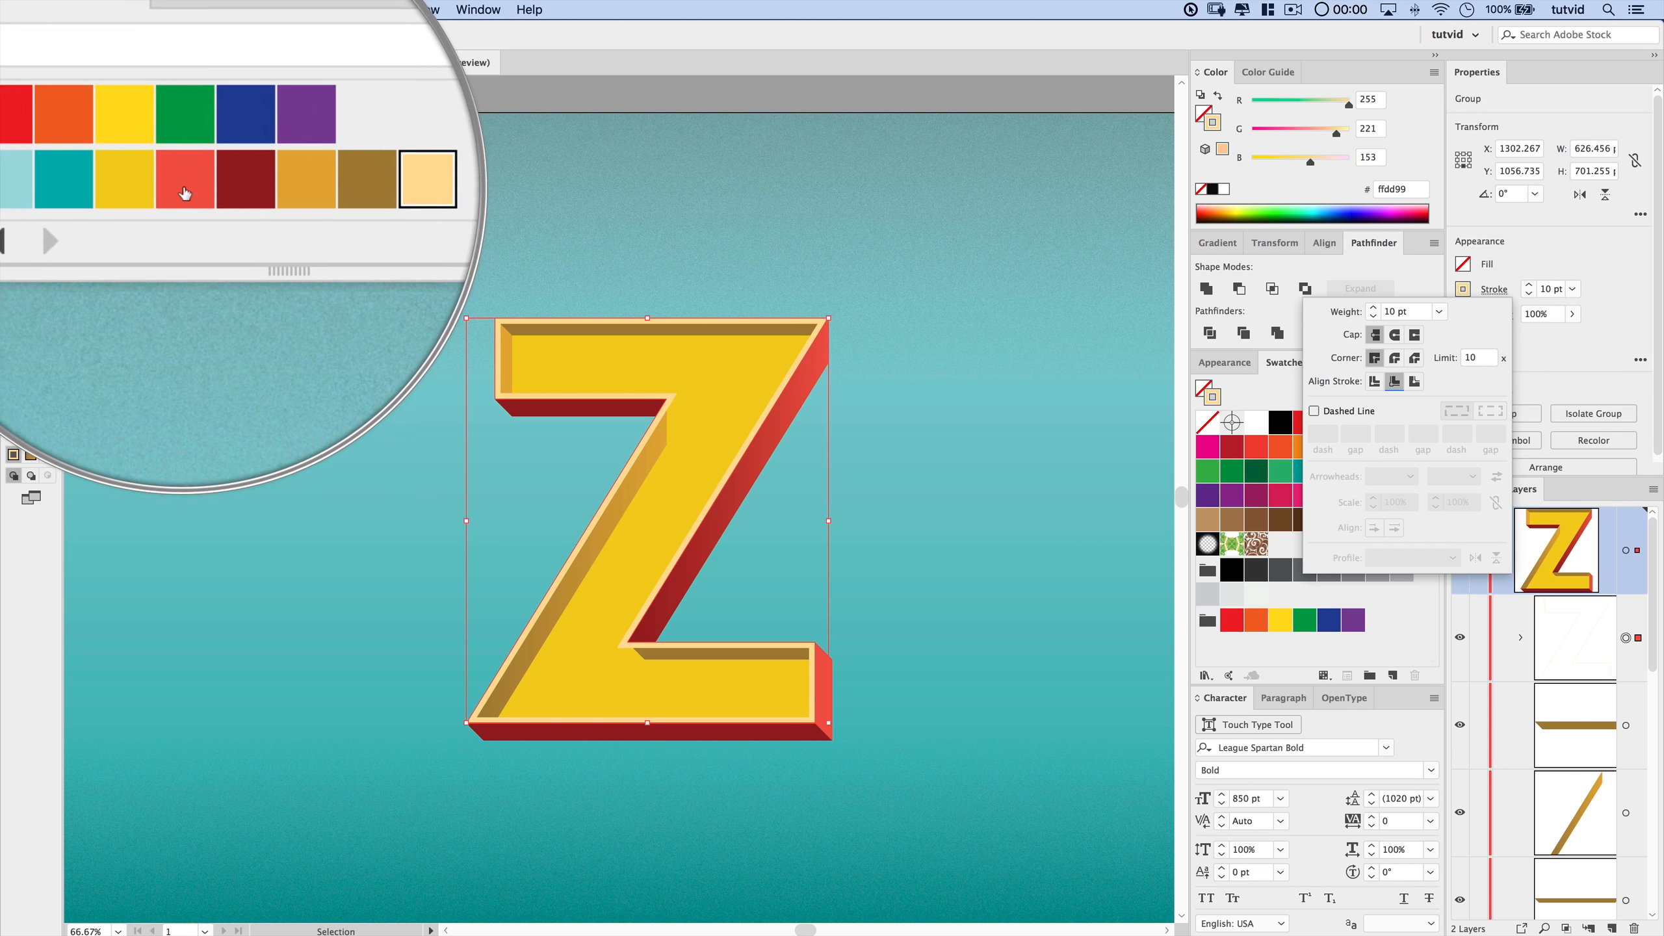
pyautogui.click(182, 189)
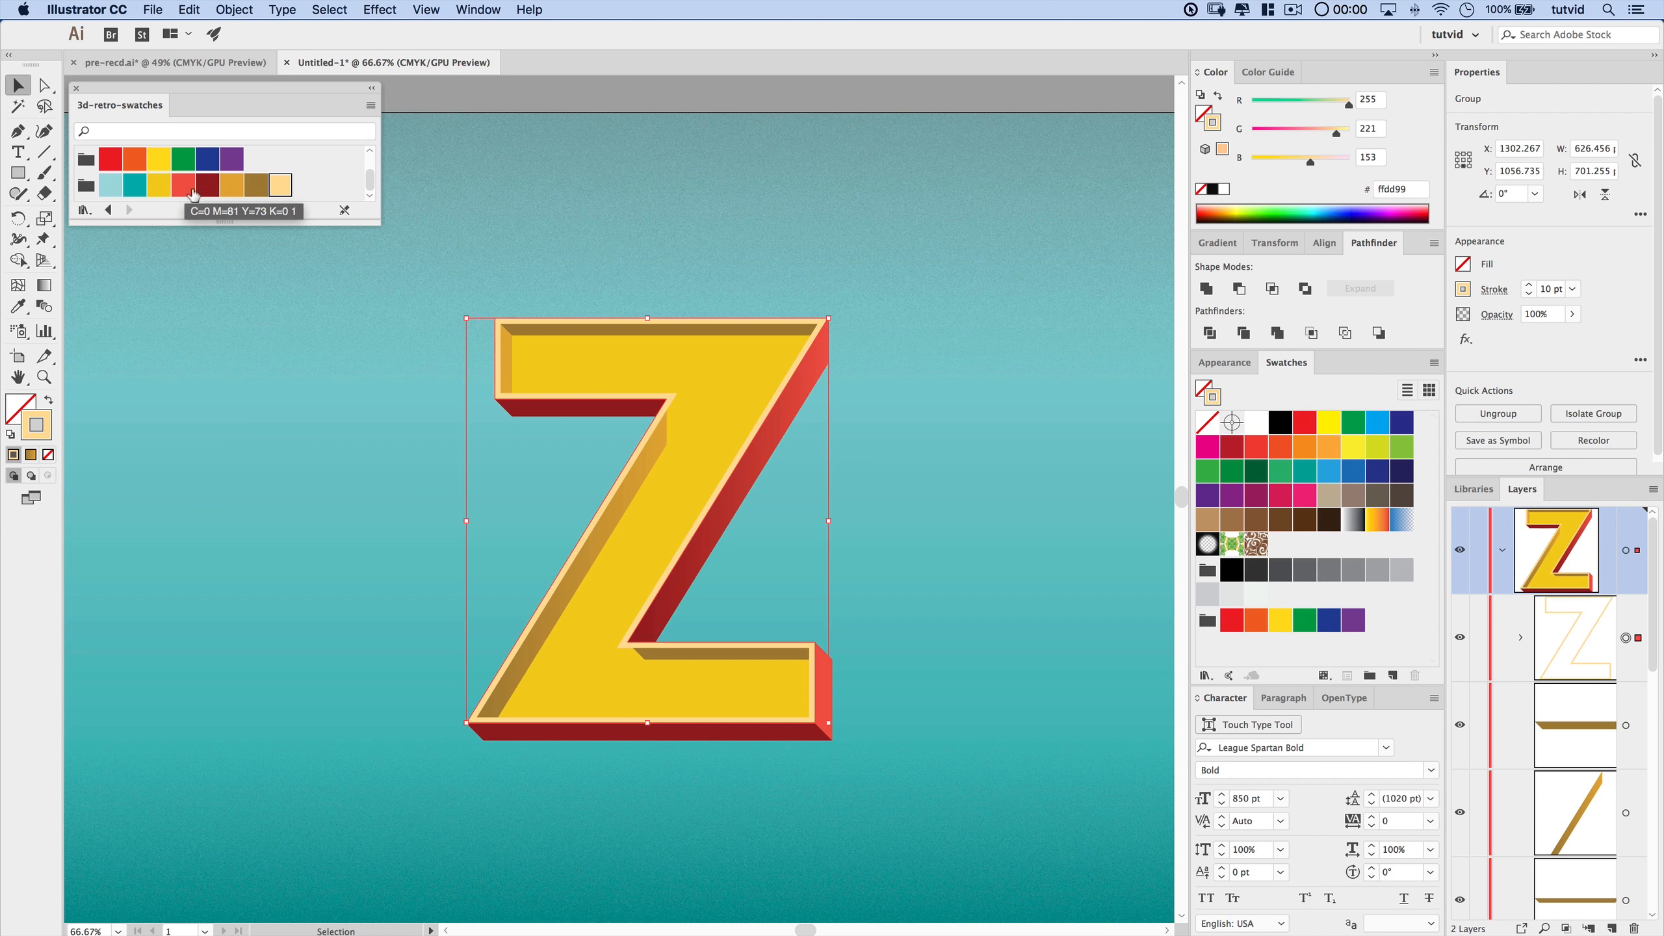
pyautogui.click(183, 189)
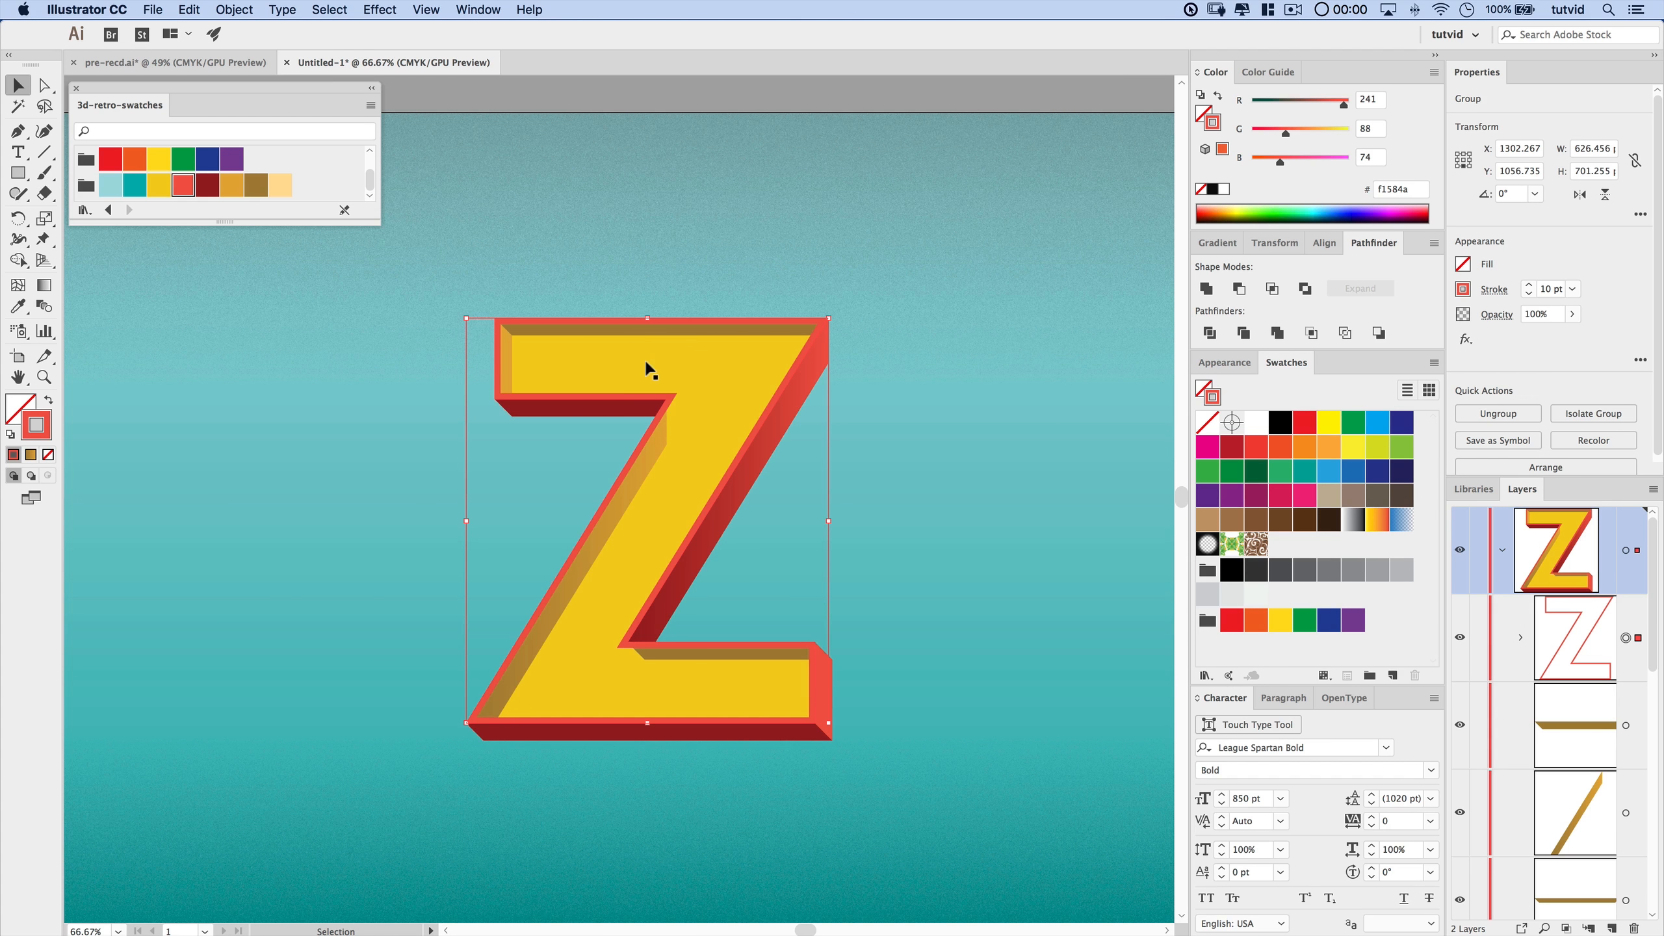
# - Paste a copy of the coral Z outline in place directly in front of the original
pyautogui.click(189, 10)
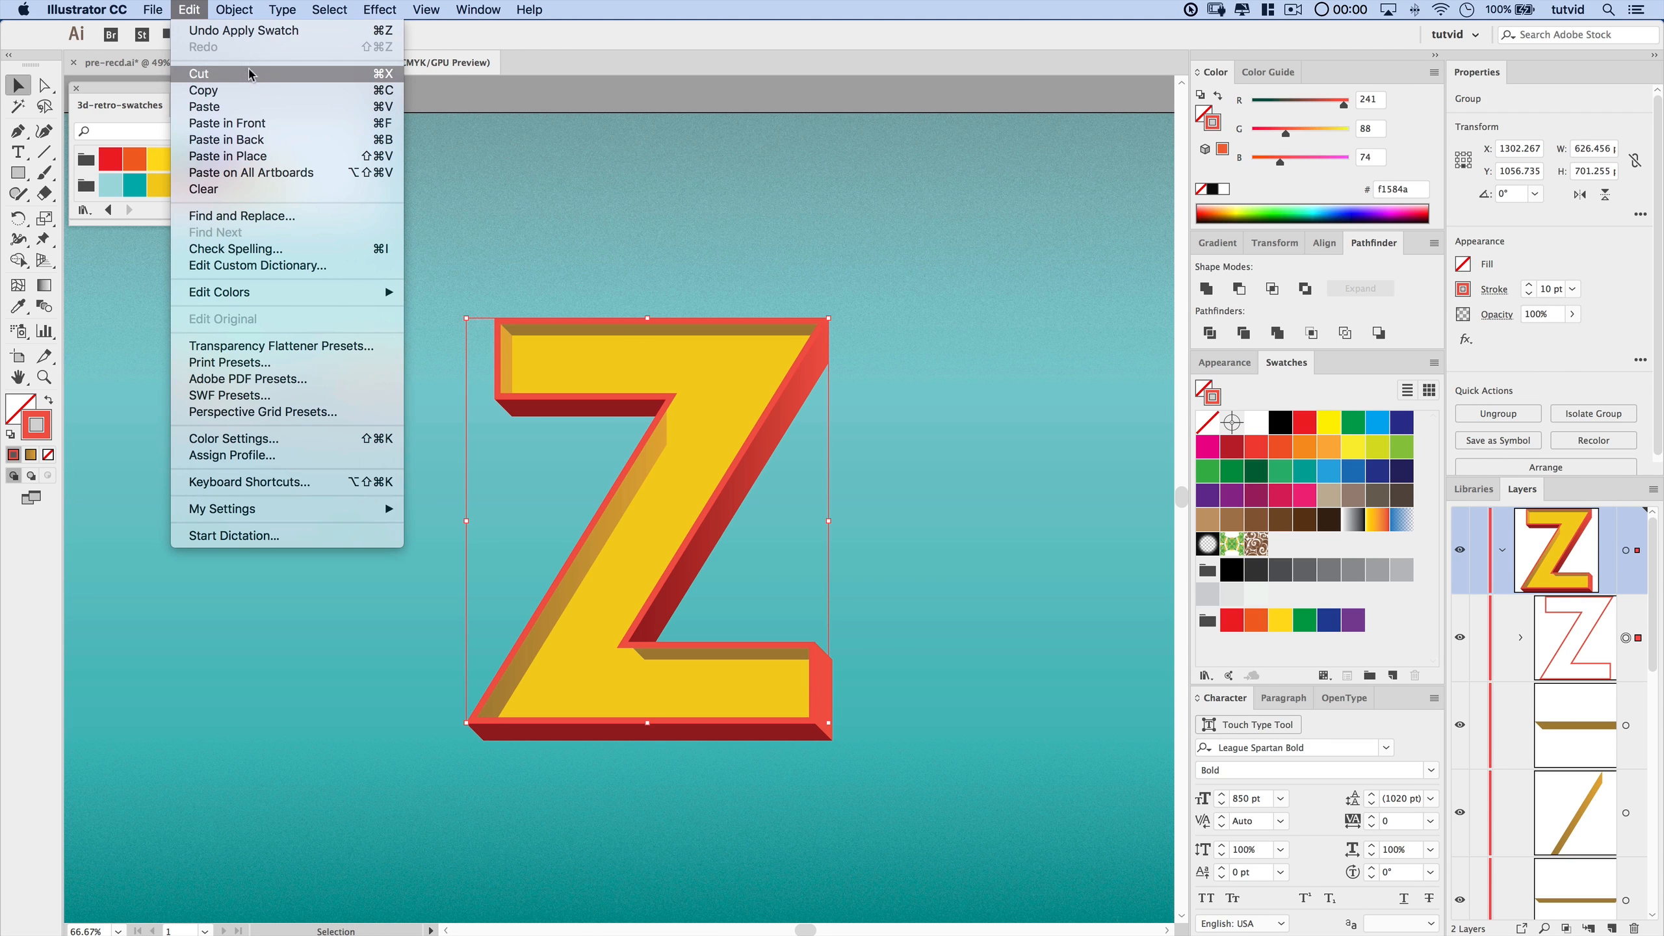
pyautogui.click(196, 15)
pyautogui.click(196, 14)
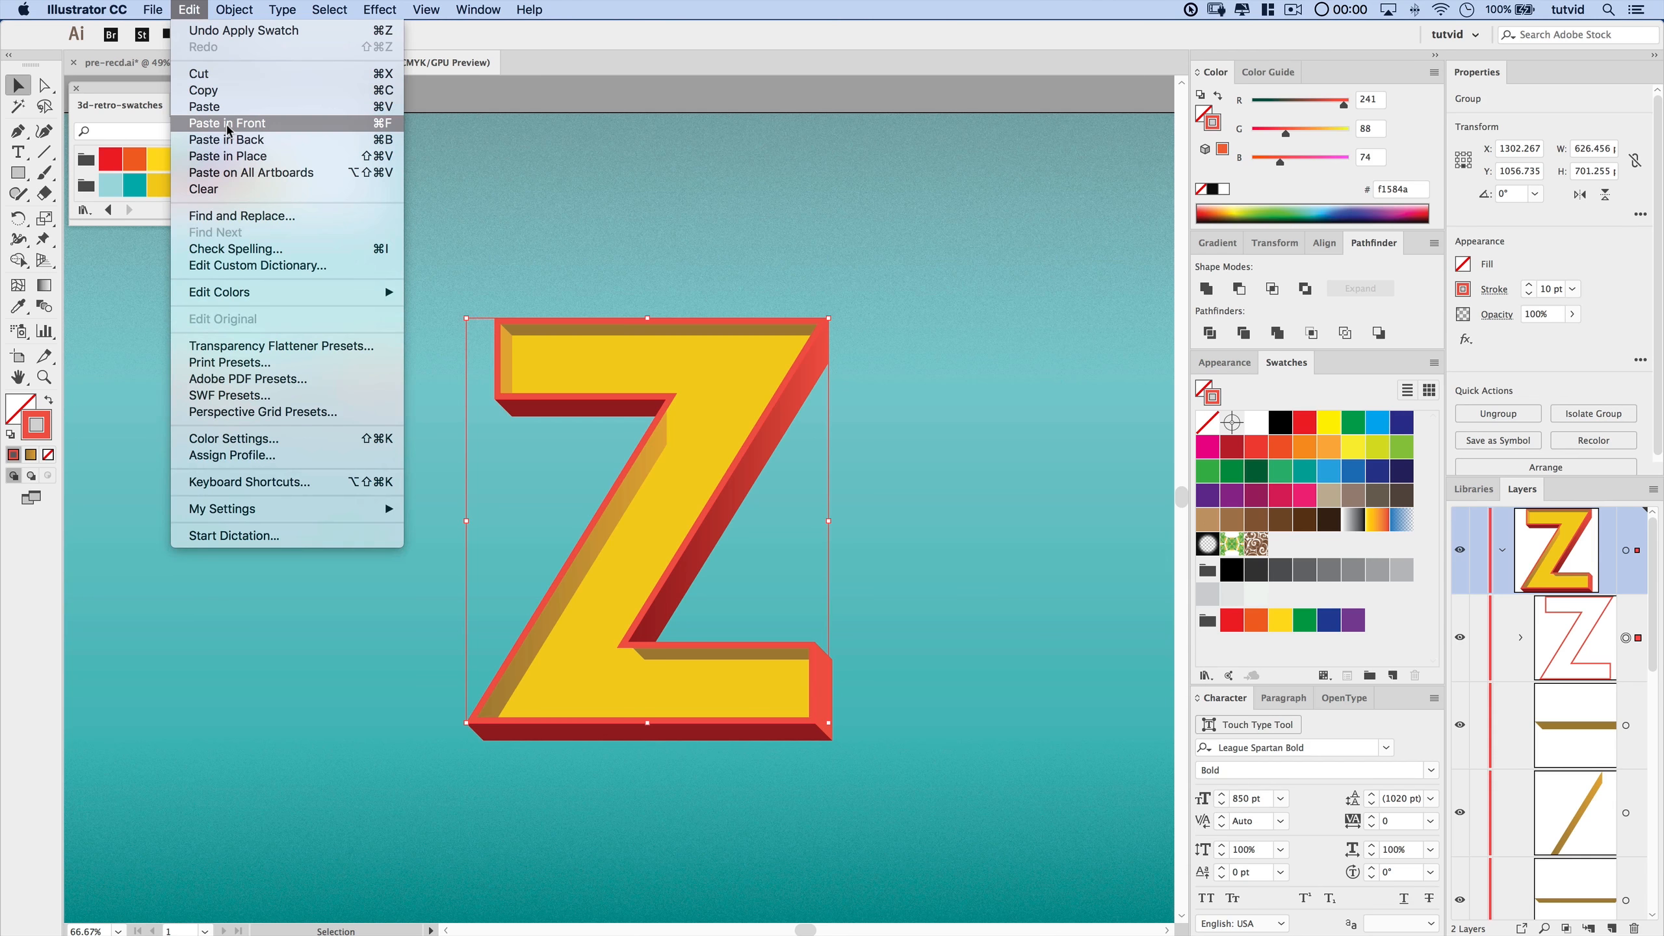
pyautogui.click(237, 125)
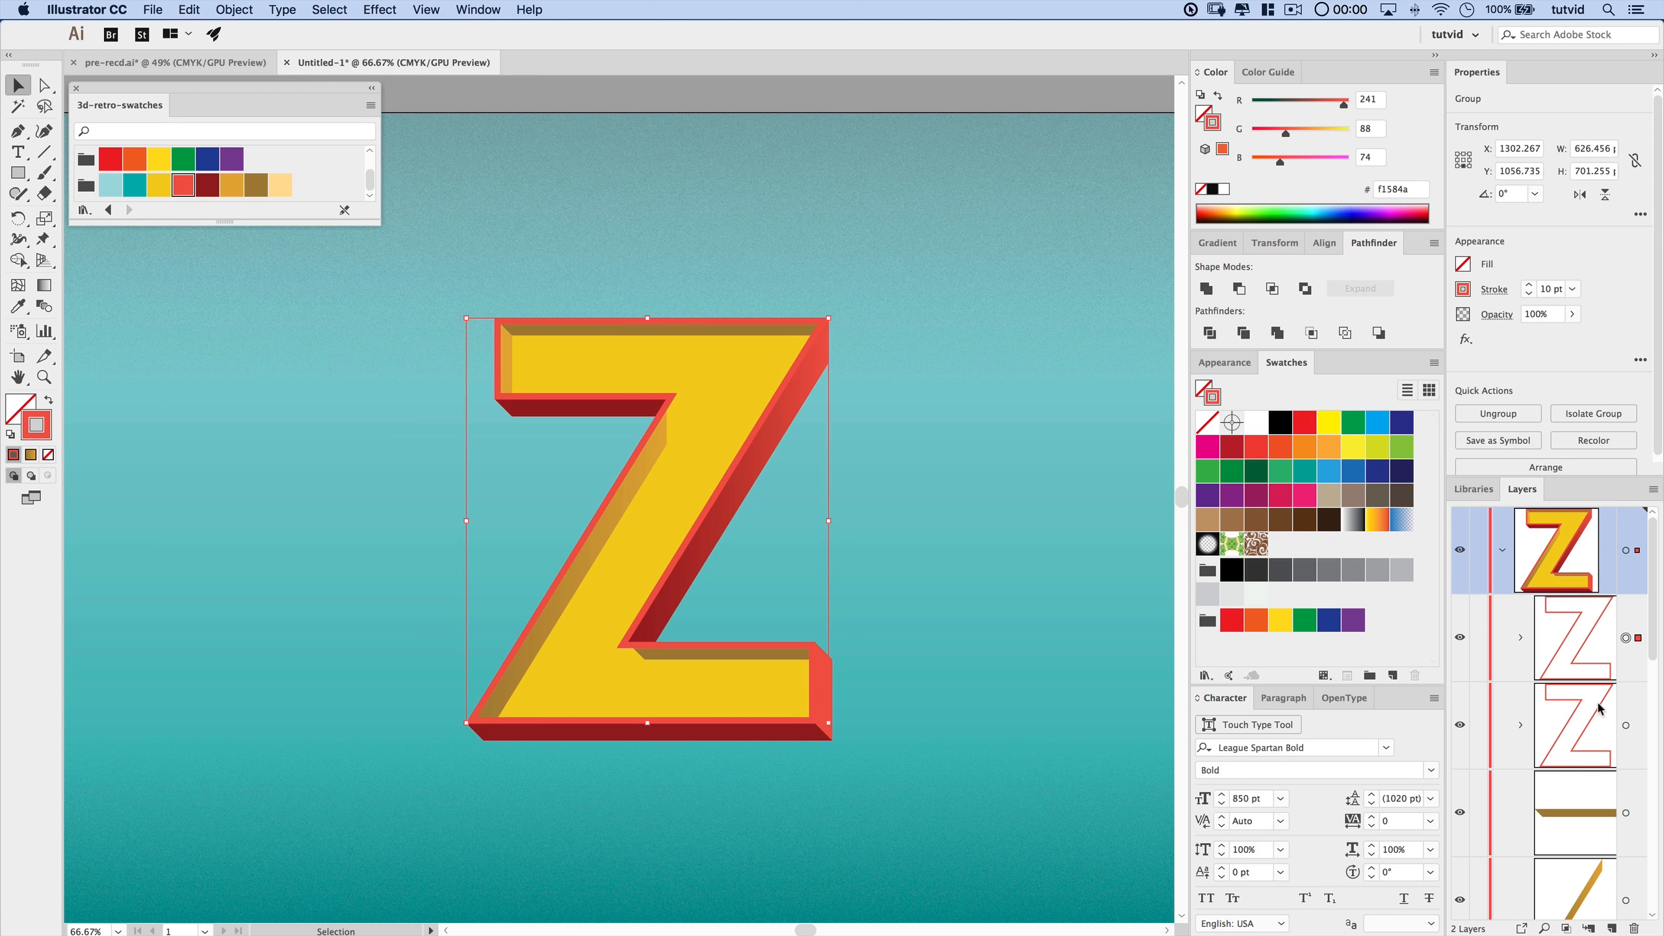
# - Give the front outline copy a 5 pt stroke in pale cream #ffdd99
pyautogui.click(1494, 289)
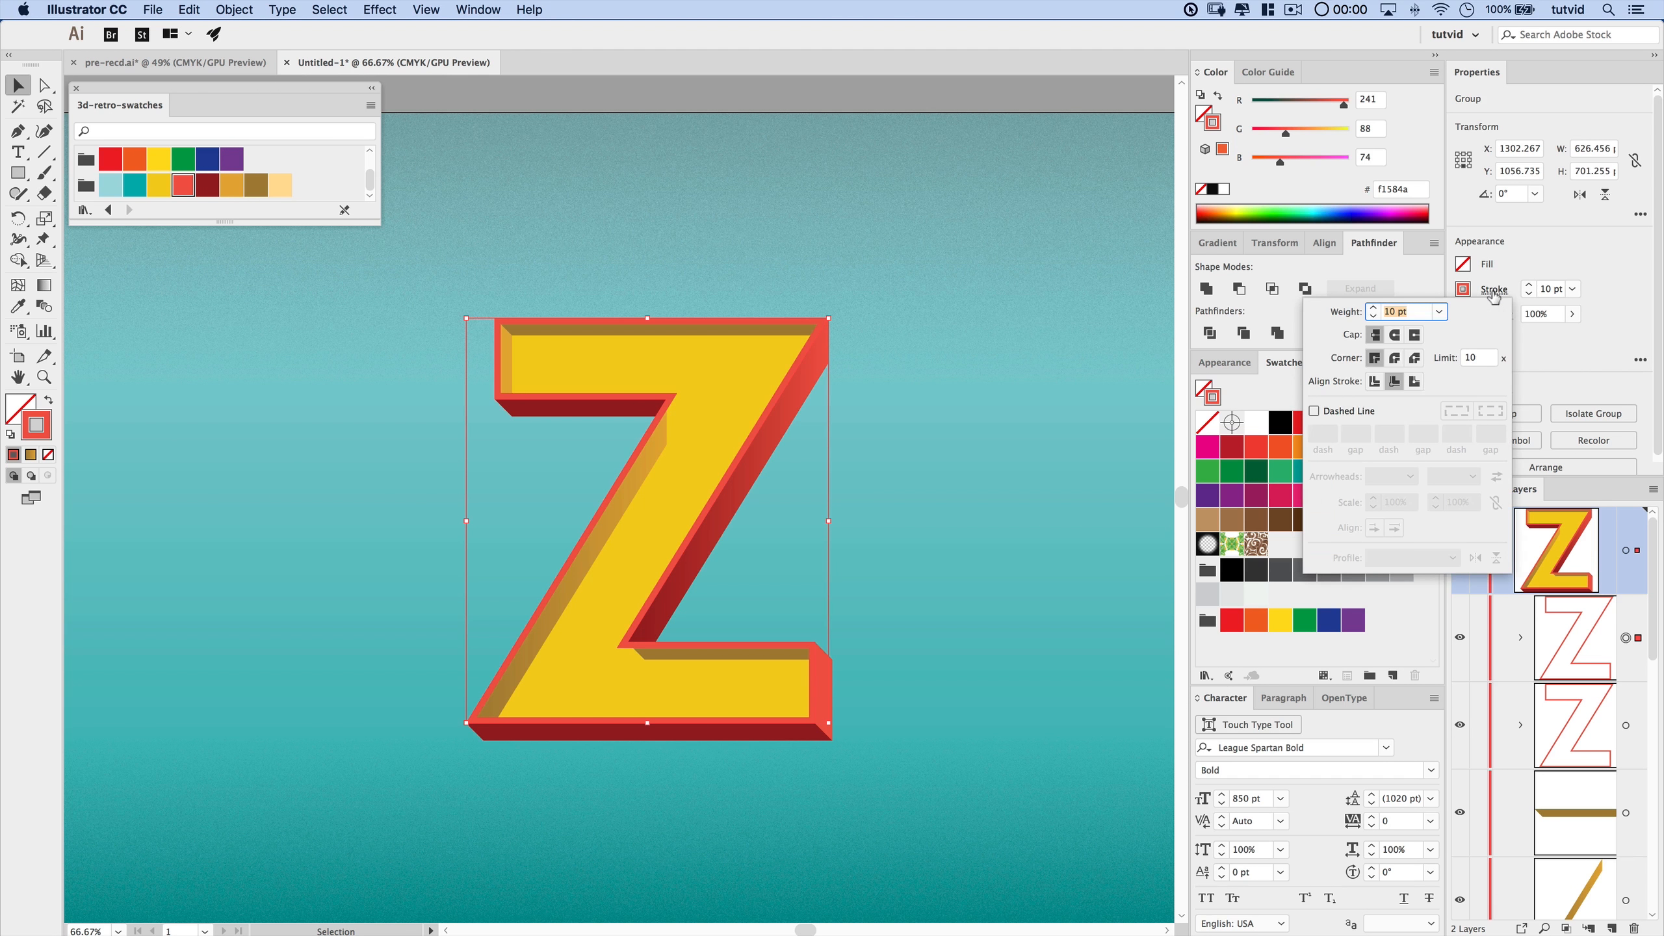
pyautogui.write('5')
pyautogui.press('Return')
pyautogui.click(288, 190)
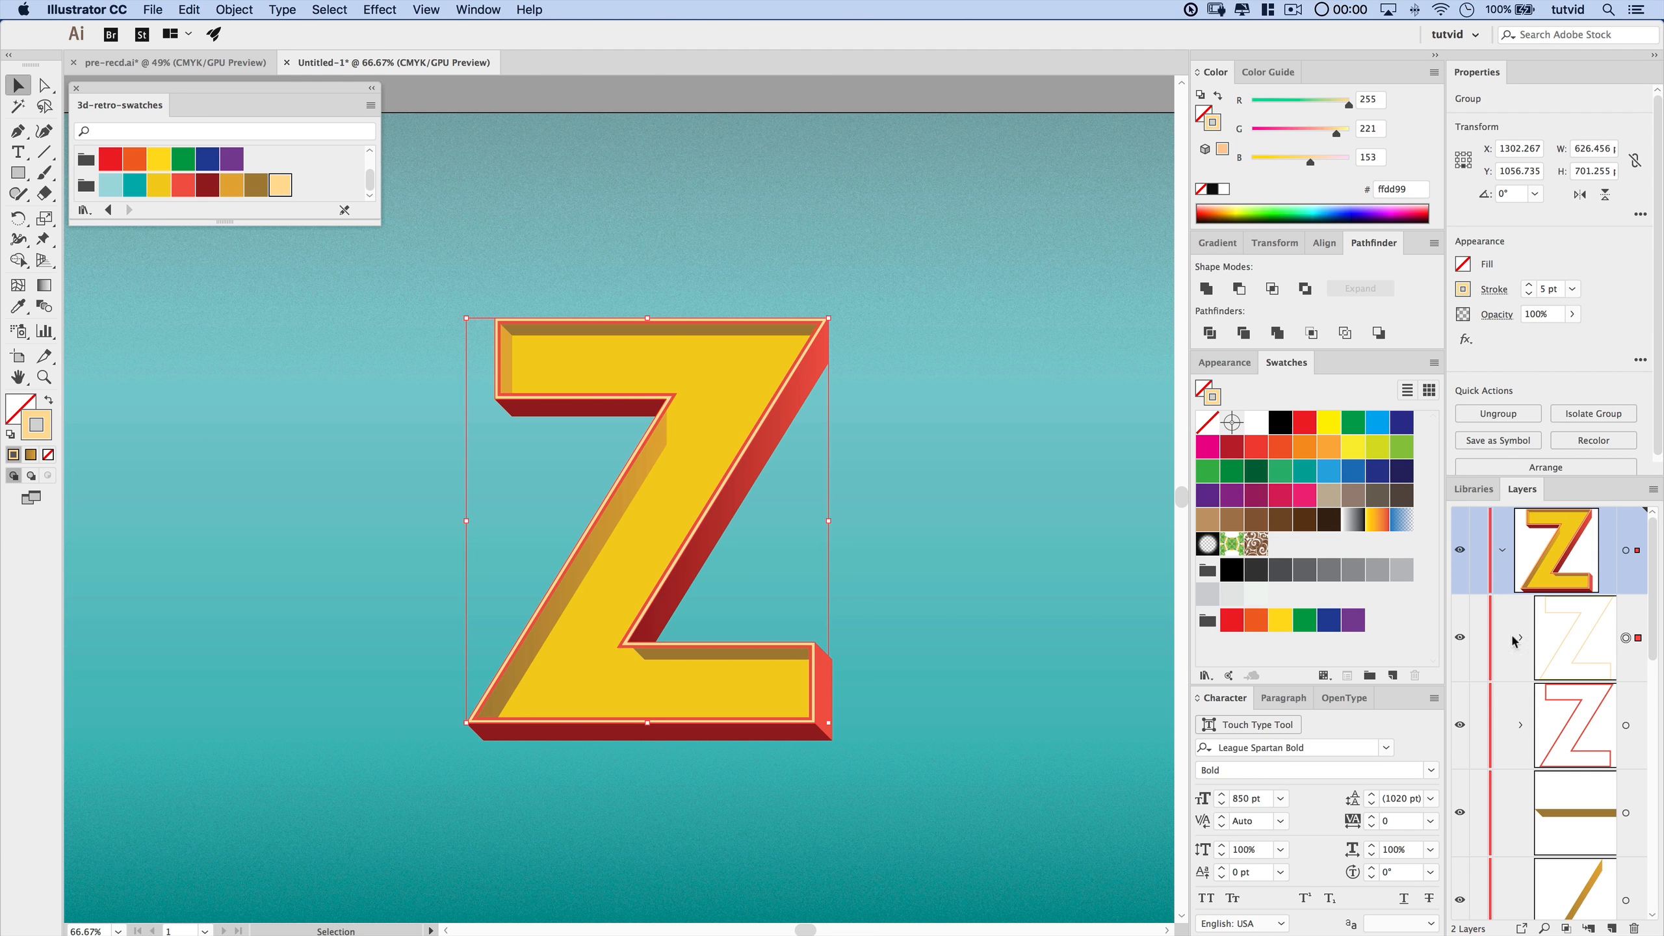
# - Offset the cream Z outline inward by -10 px with miter joins to add a second inner line
pyautogui.click(239, 11)
pyautogui.moveTo(297, 379)
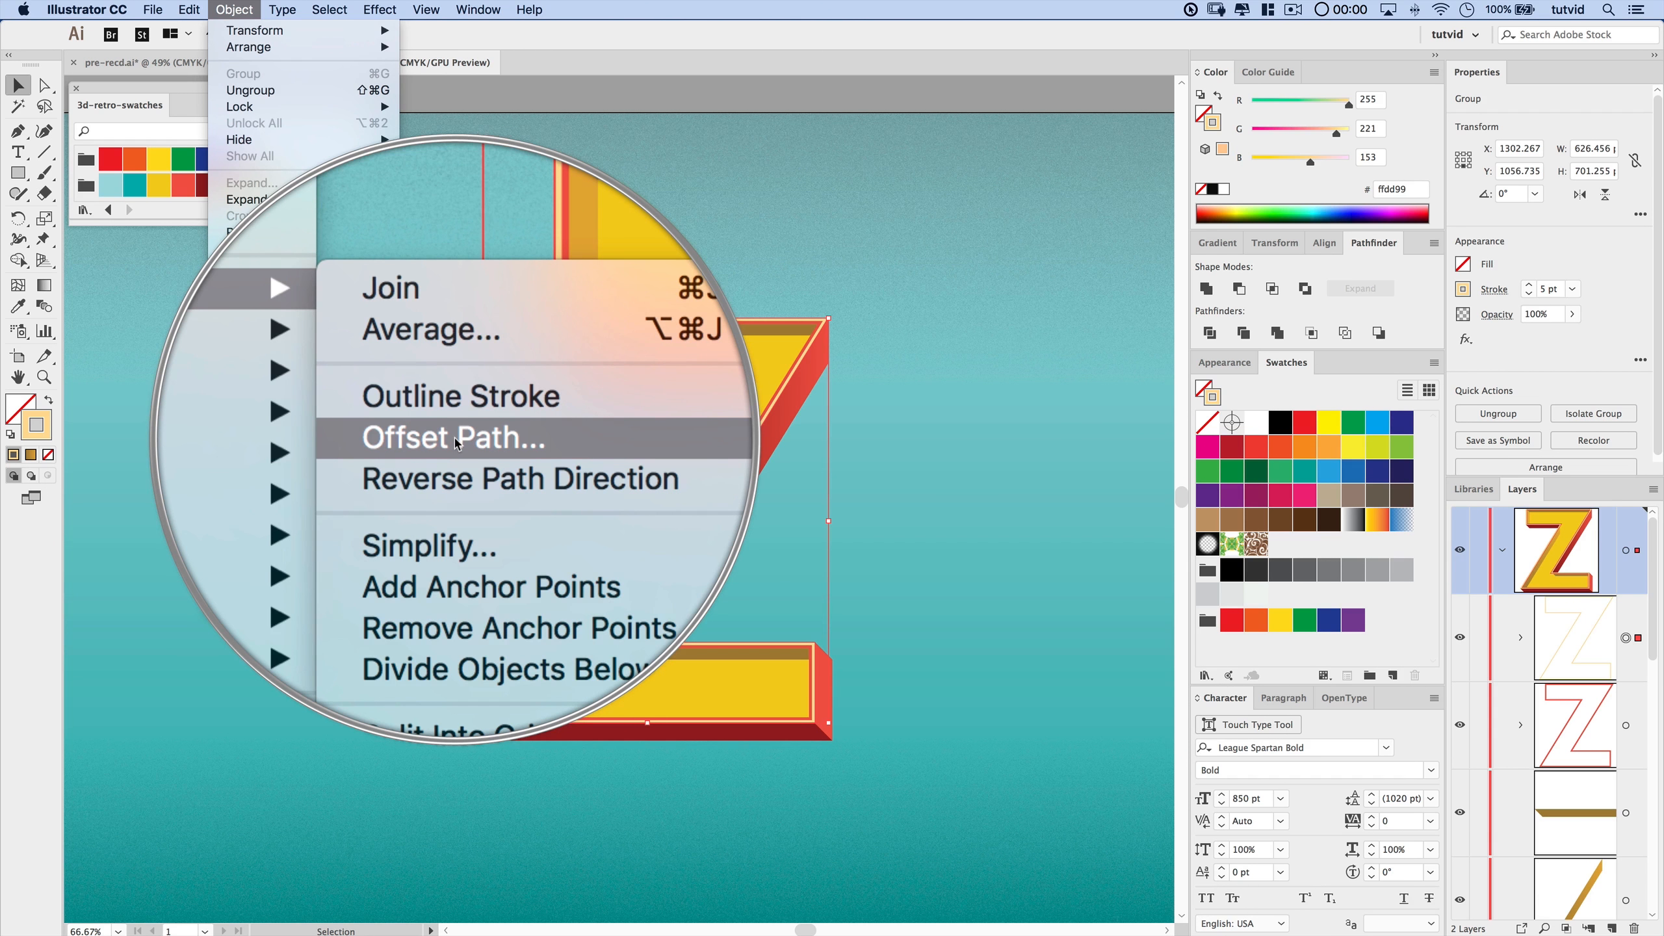
pyautogui.click(454, 438)
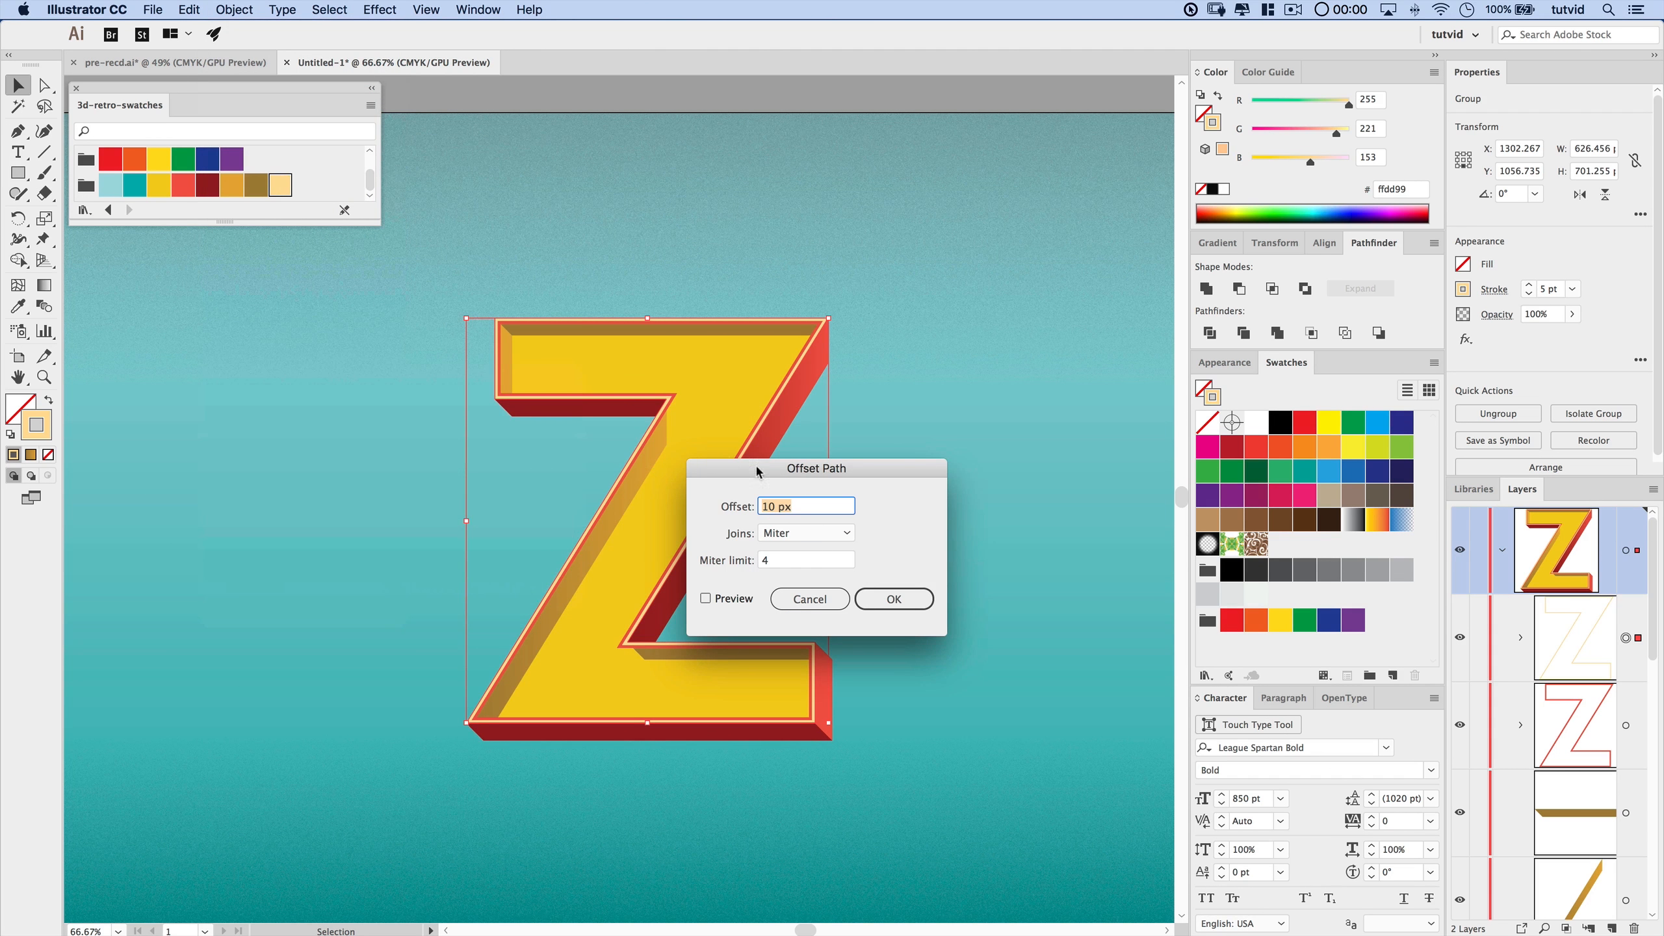
pyautogui.click(706, 599)
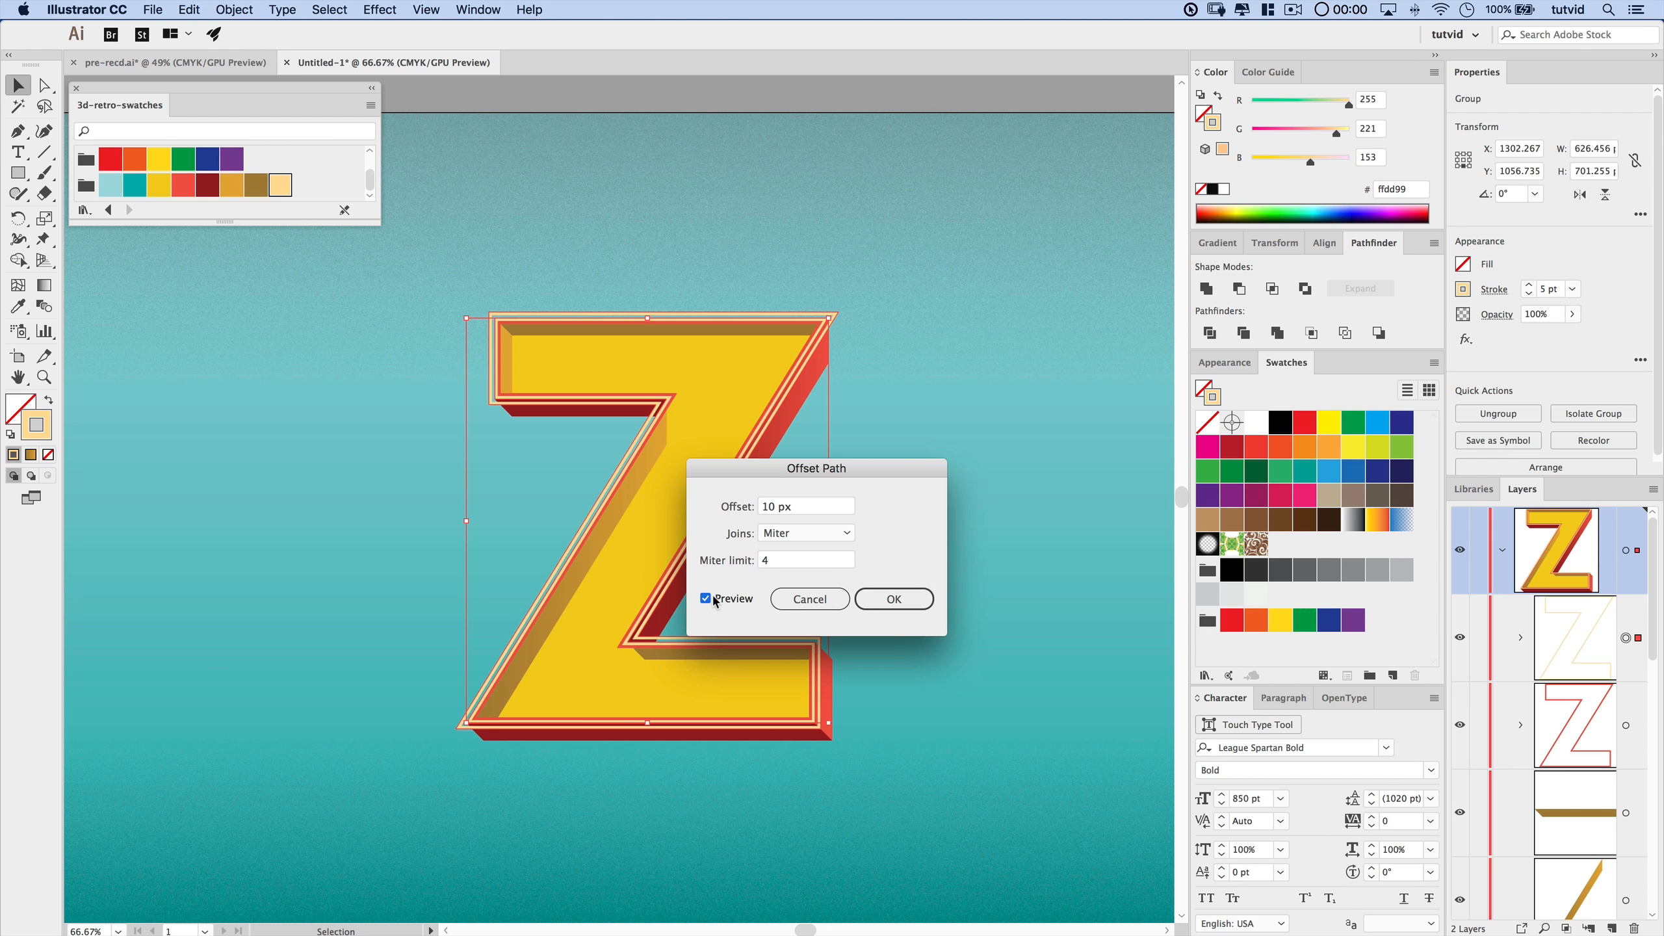
pyautogui.click(776, 510)
pyautogui.write('-')
pyautogui.press('Tab')
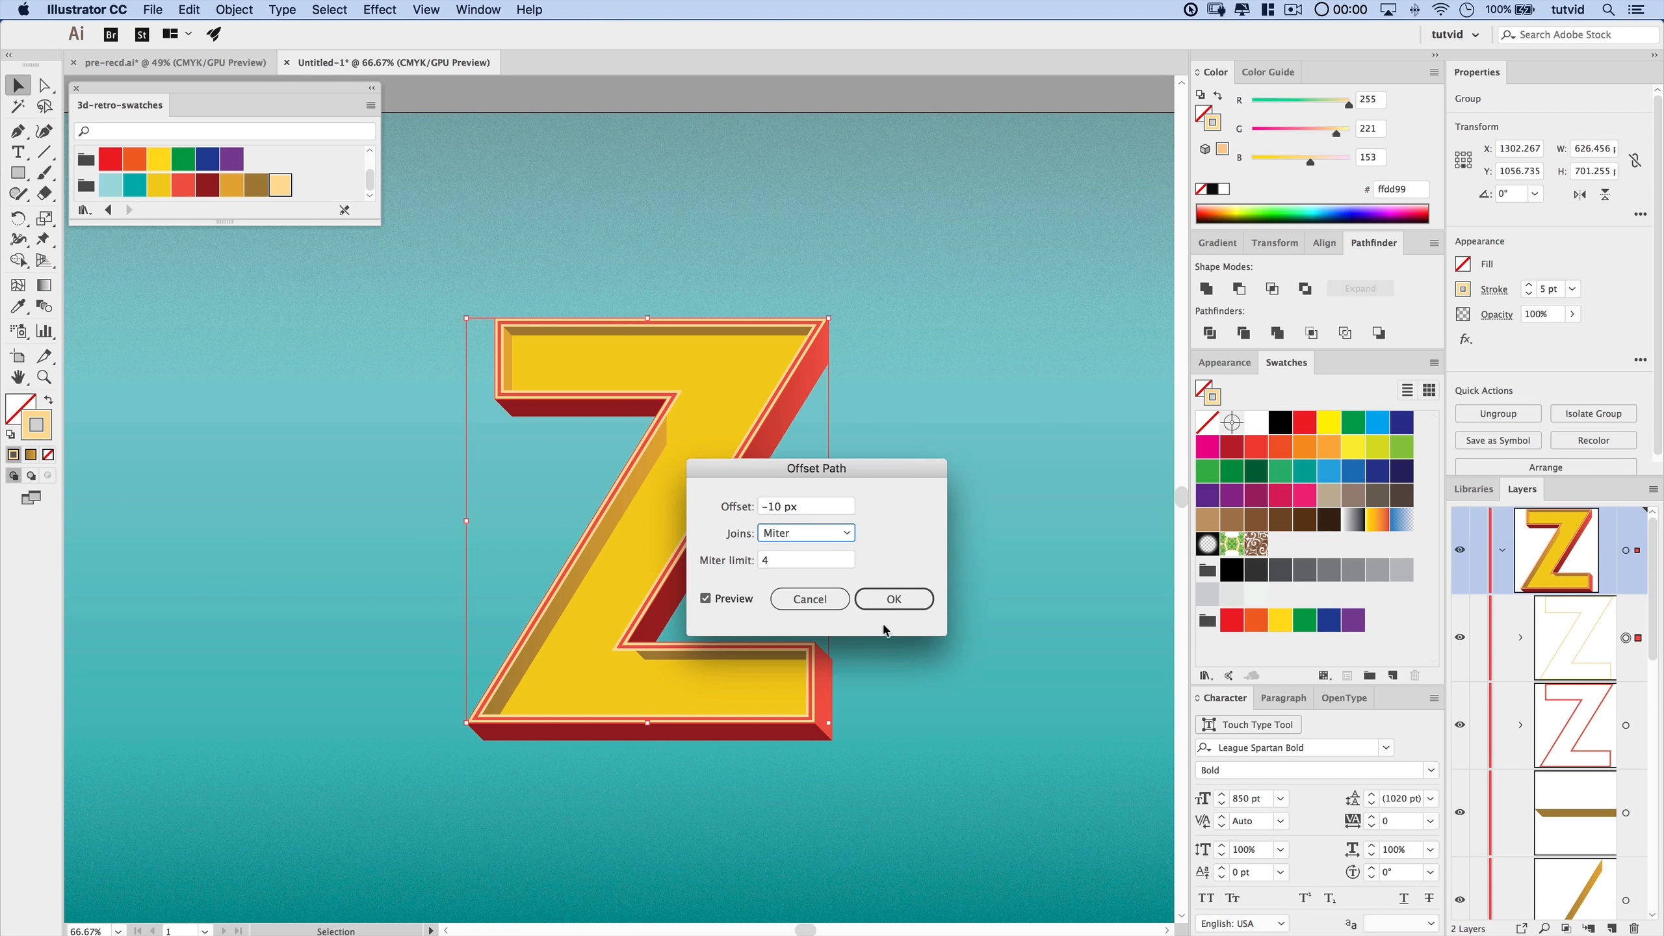
pyautogui.click(894, 598)
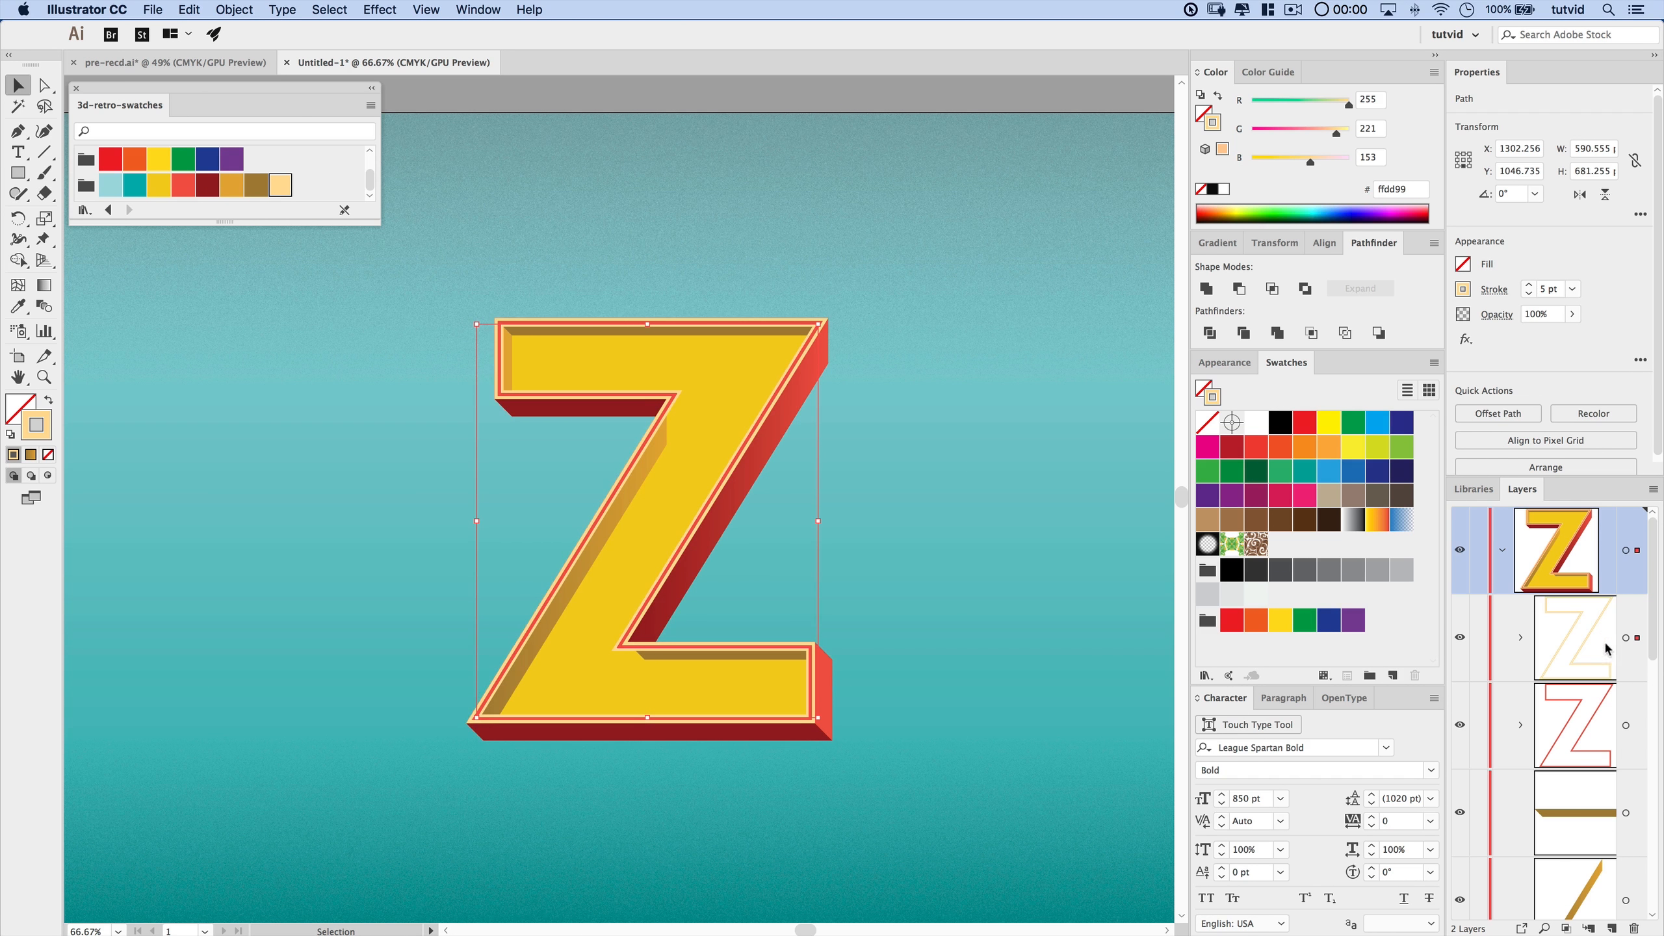
pyautogui.click(1521, 638)
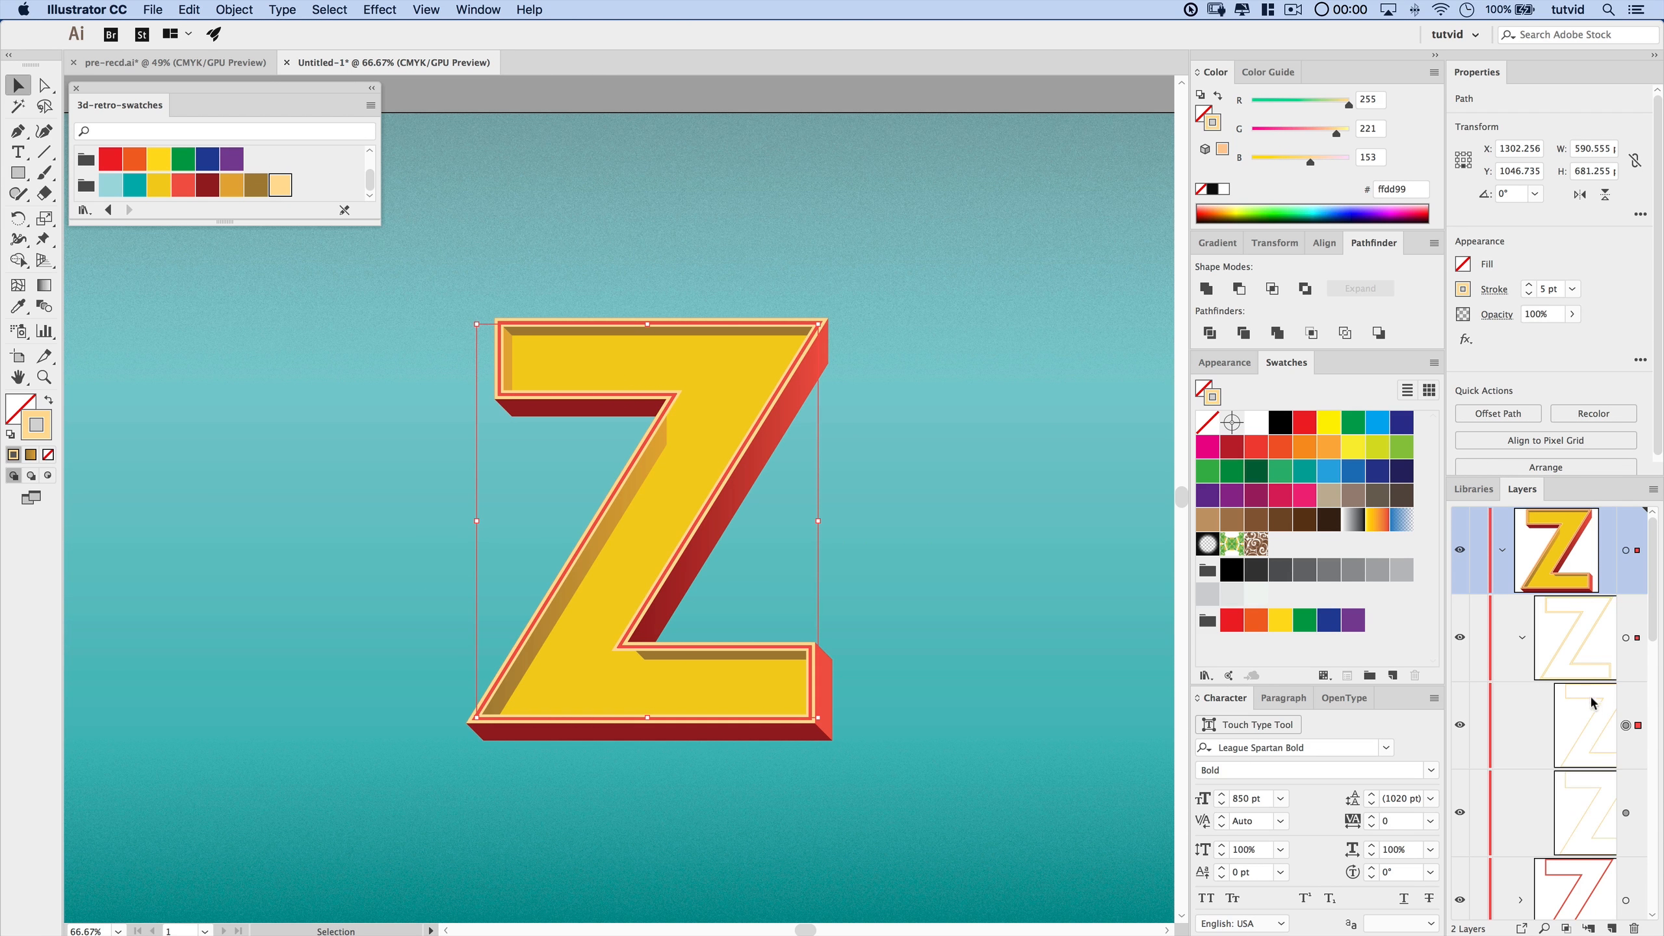
pyautogui.click(1520, 638)
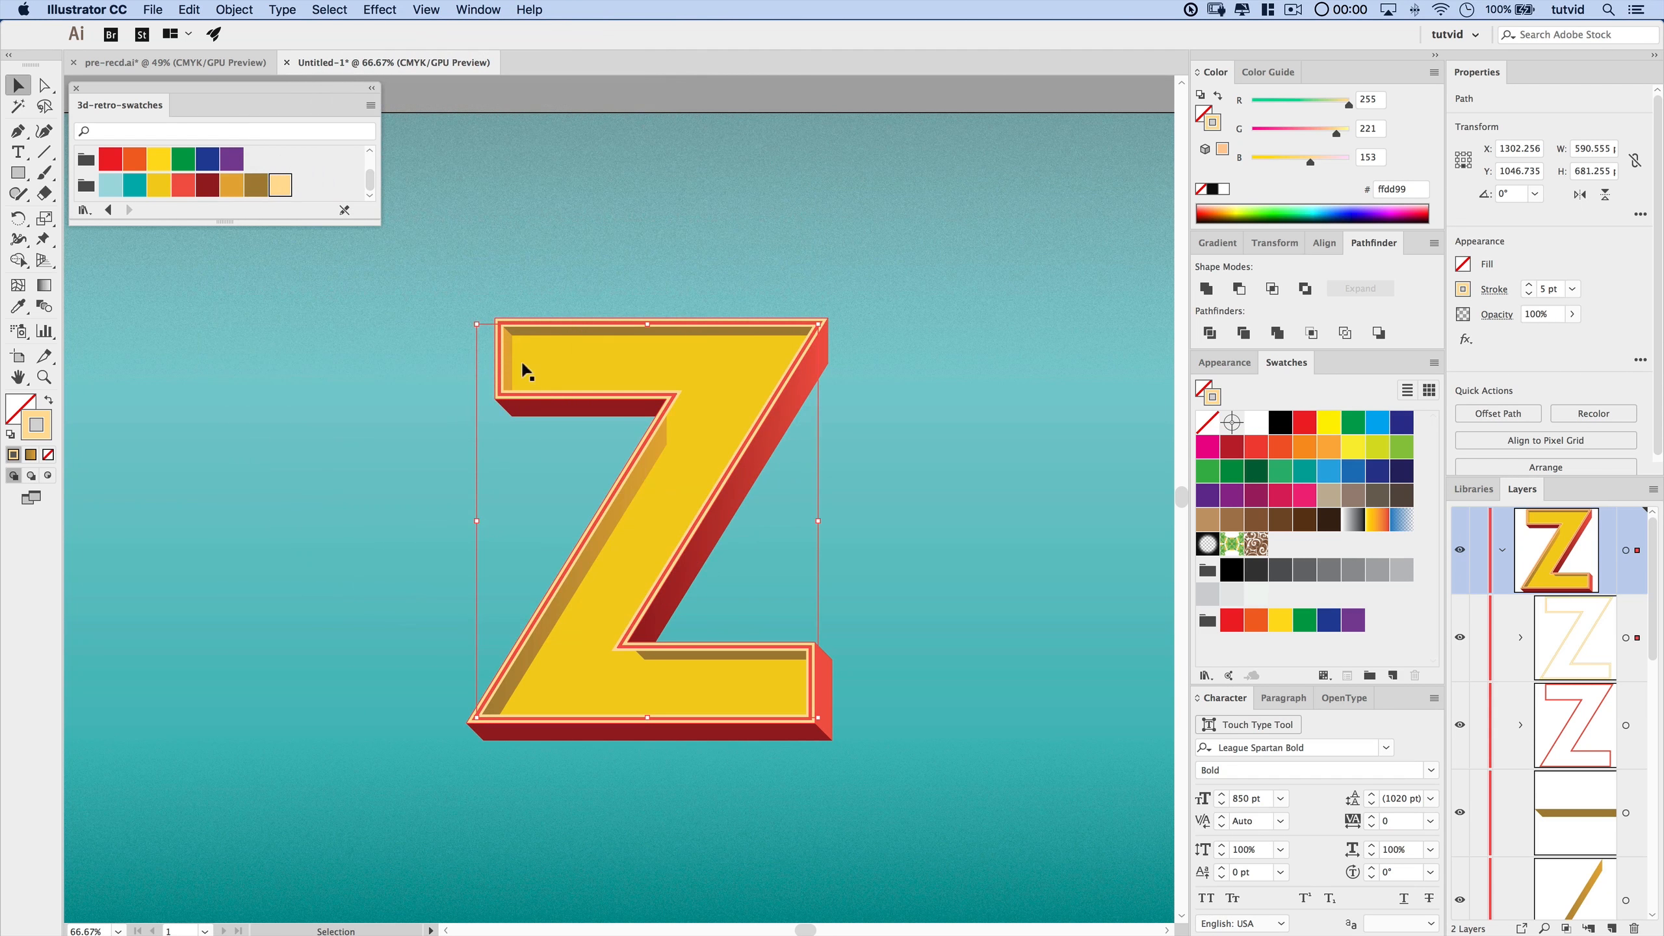
# - Examine the upper bar's corner up close, comparing the bevel faces with the cream and coral outlines hidden and shown
pyautogui.click(905, 436)
pyautogui.press('z')
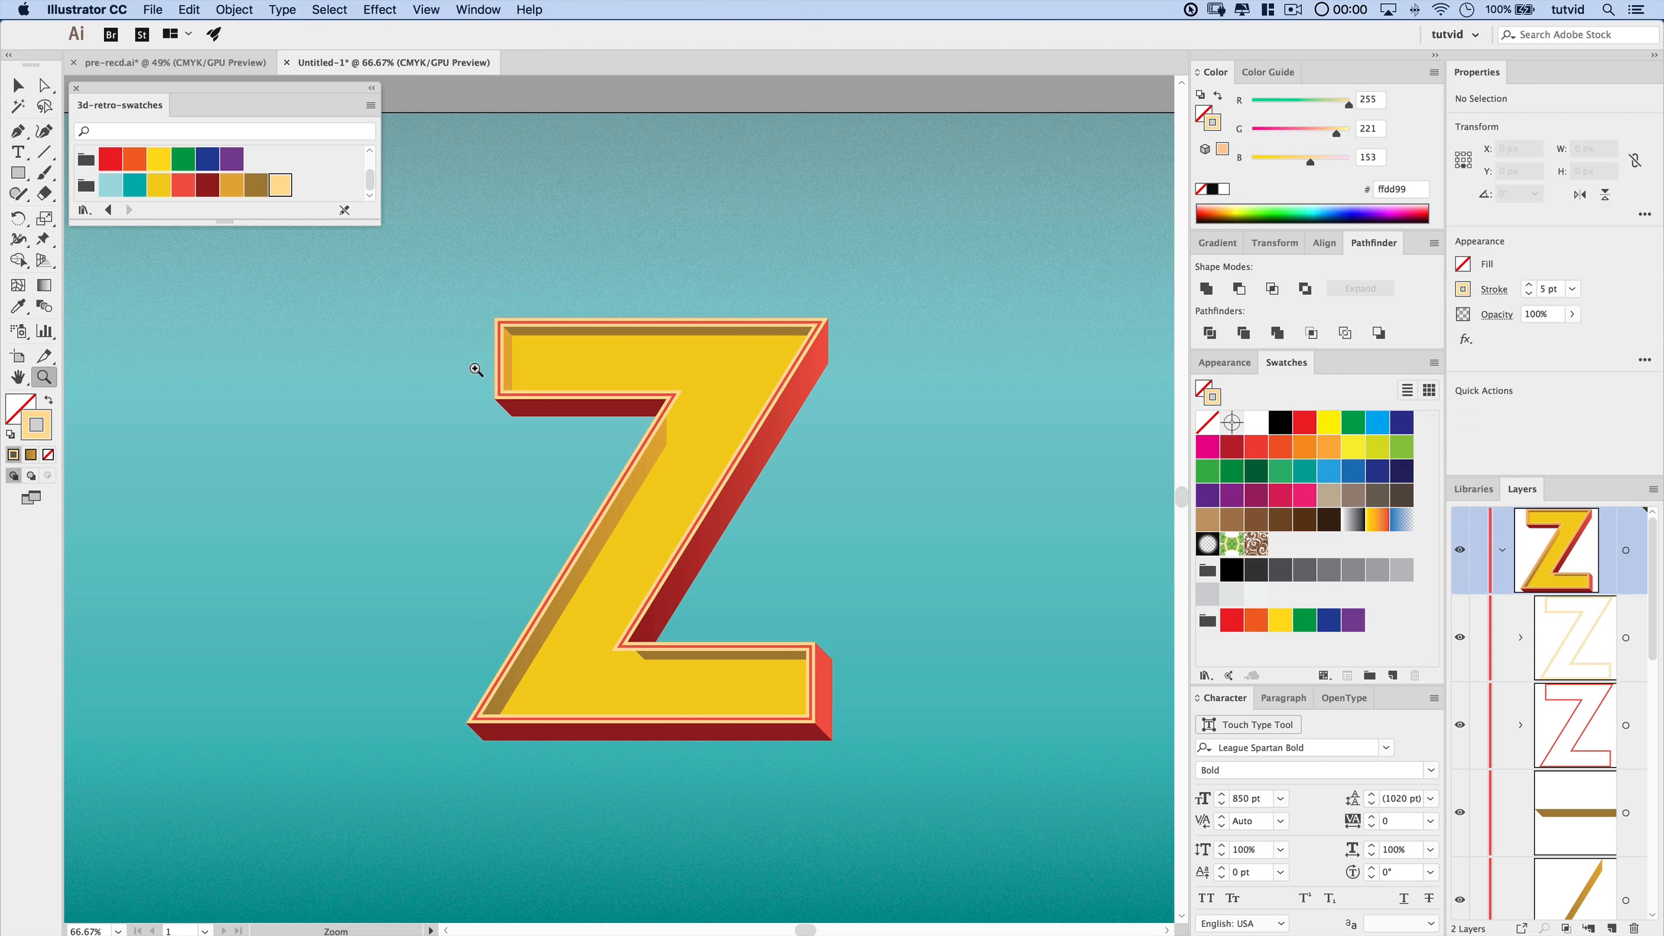
pyautogui.click(541, 365)
pyautogui.click(615, 470)
pyautogui.click(615, 499)
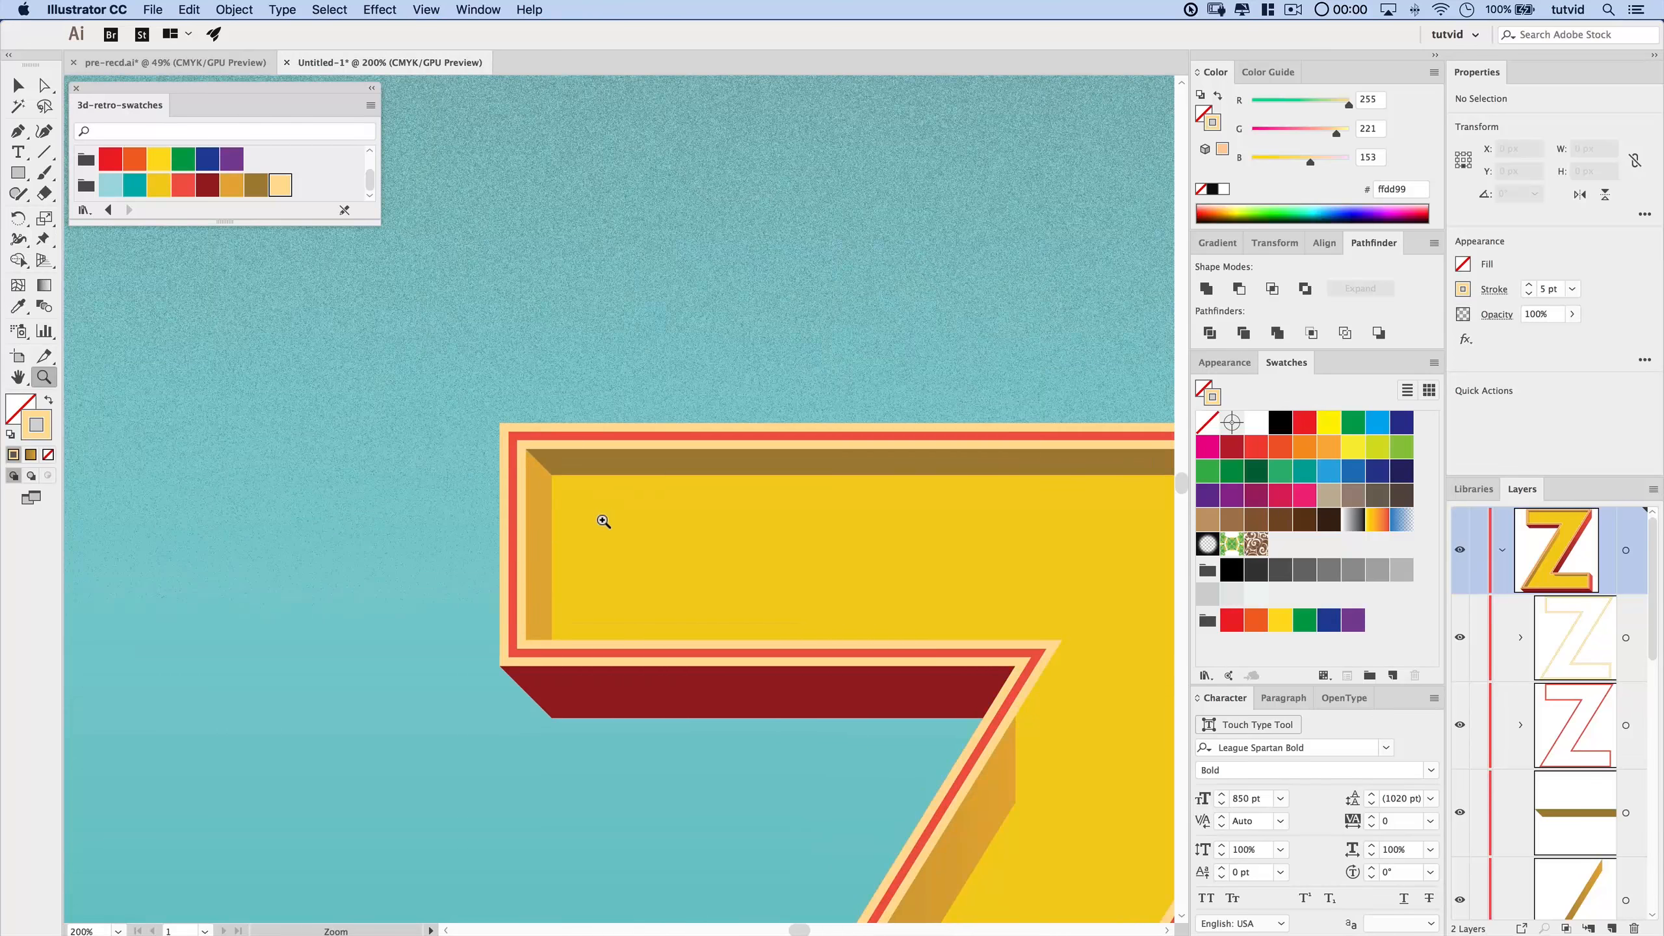
pyautogui.click(603, 522)
pyautogui.moveTo(603, 523); pyautogui.dragTo(601, 469)
pyautogui.moveTo(1460, 724); pyautogui.dragTo(1460, 636)
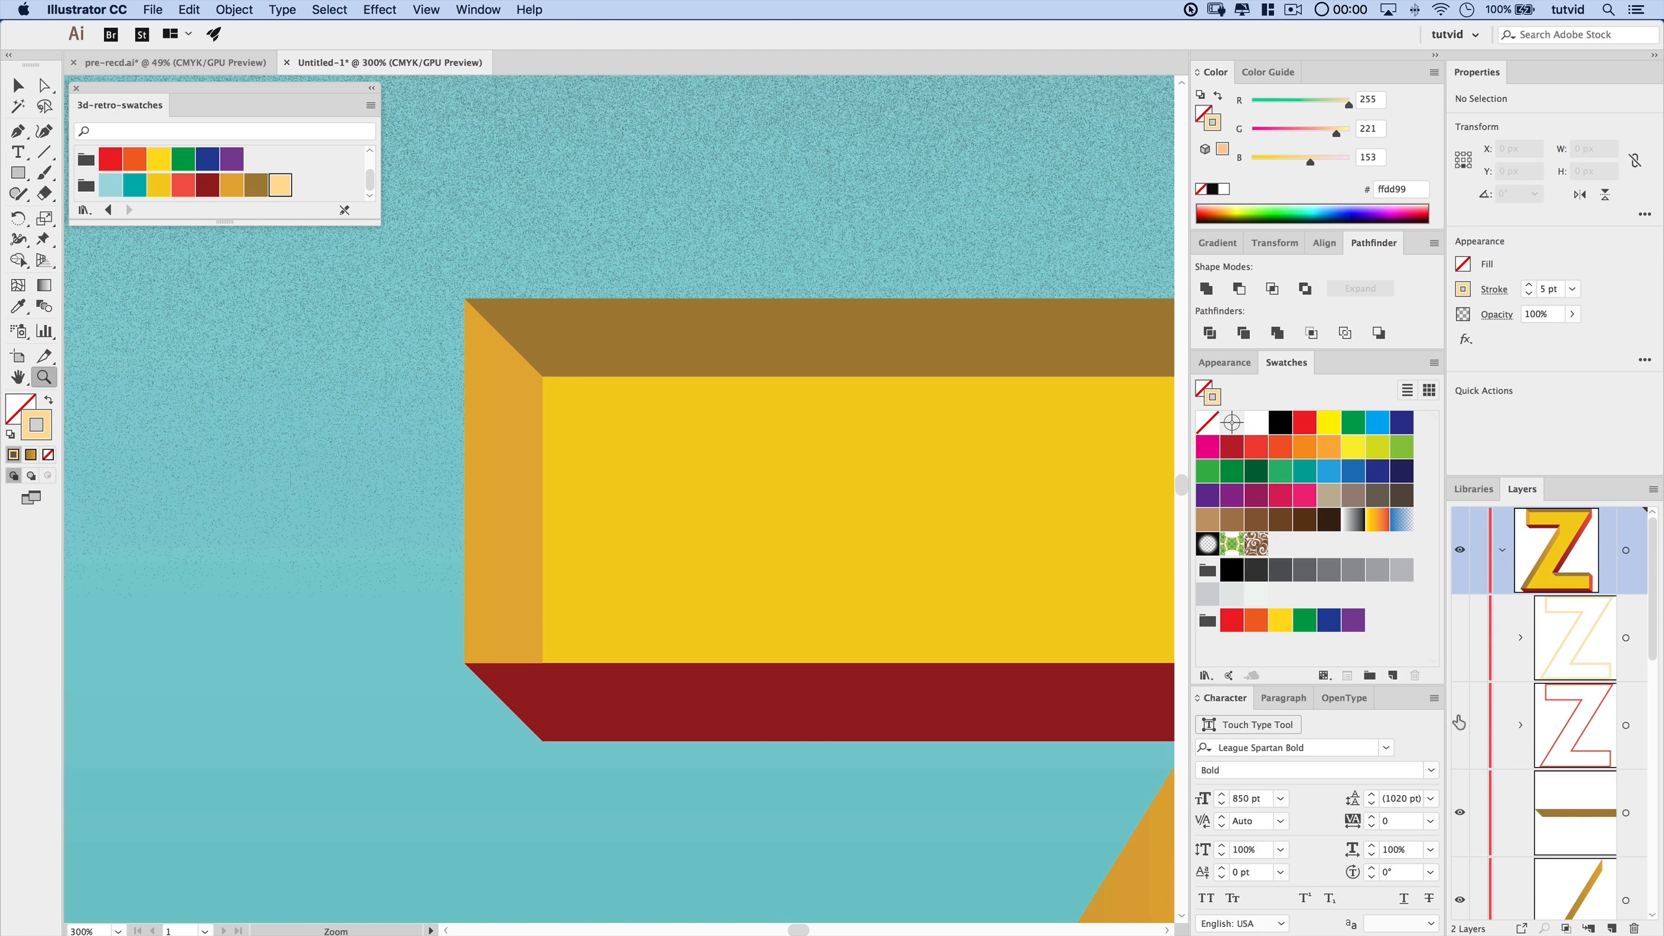
pyautogui.moveTo(1460, 724); pyautogui.dragTo(1460, 636)
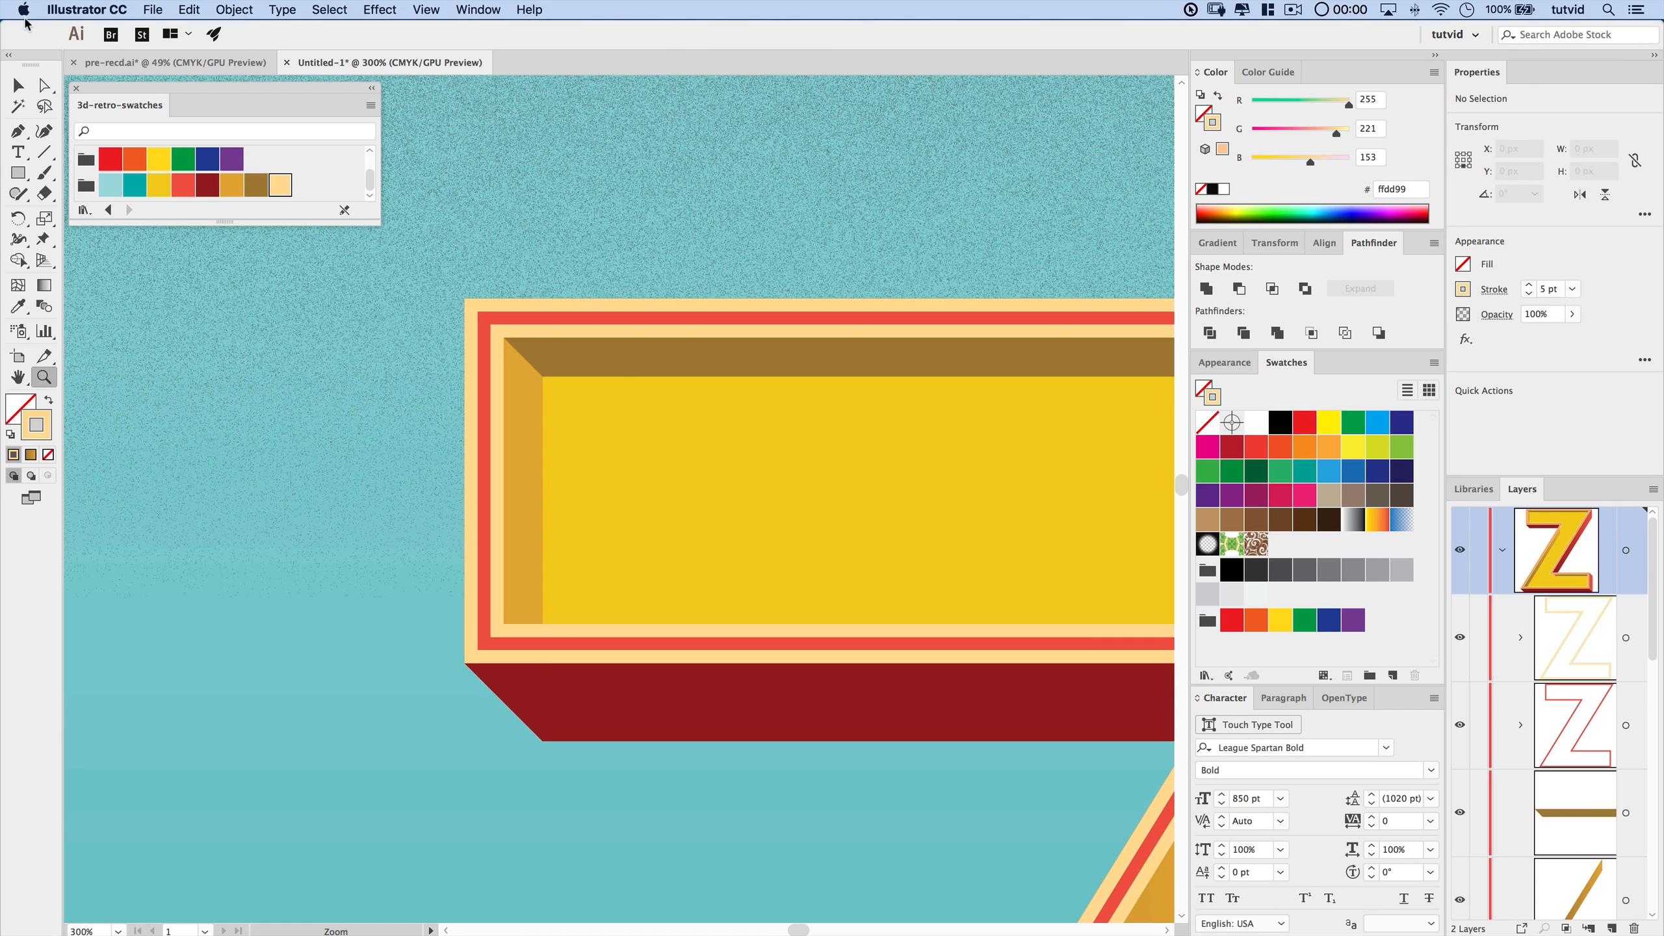
# - Move the upper bar's dark gold top bevel face 15 px down and 15 px right, inside the inner cream outline
pyautogui.click(18, 85)
pyautogui.click(621, 367)
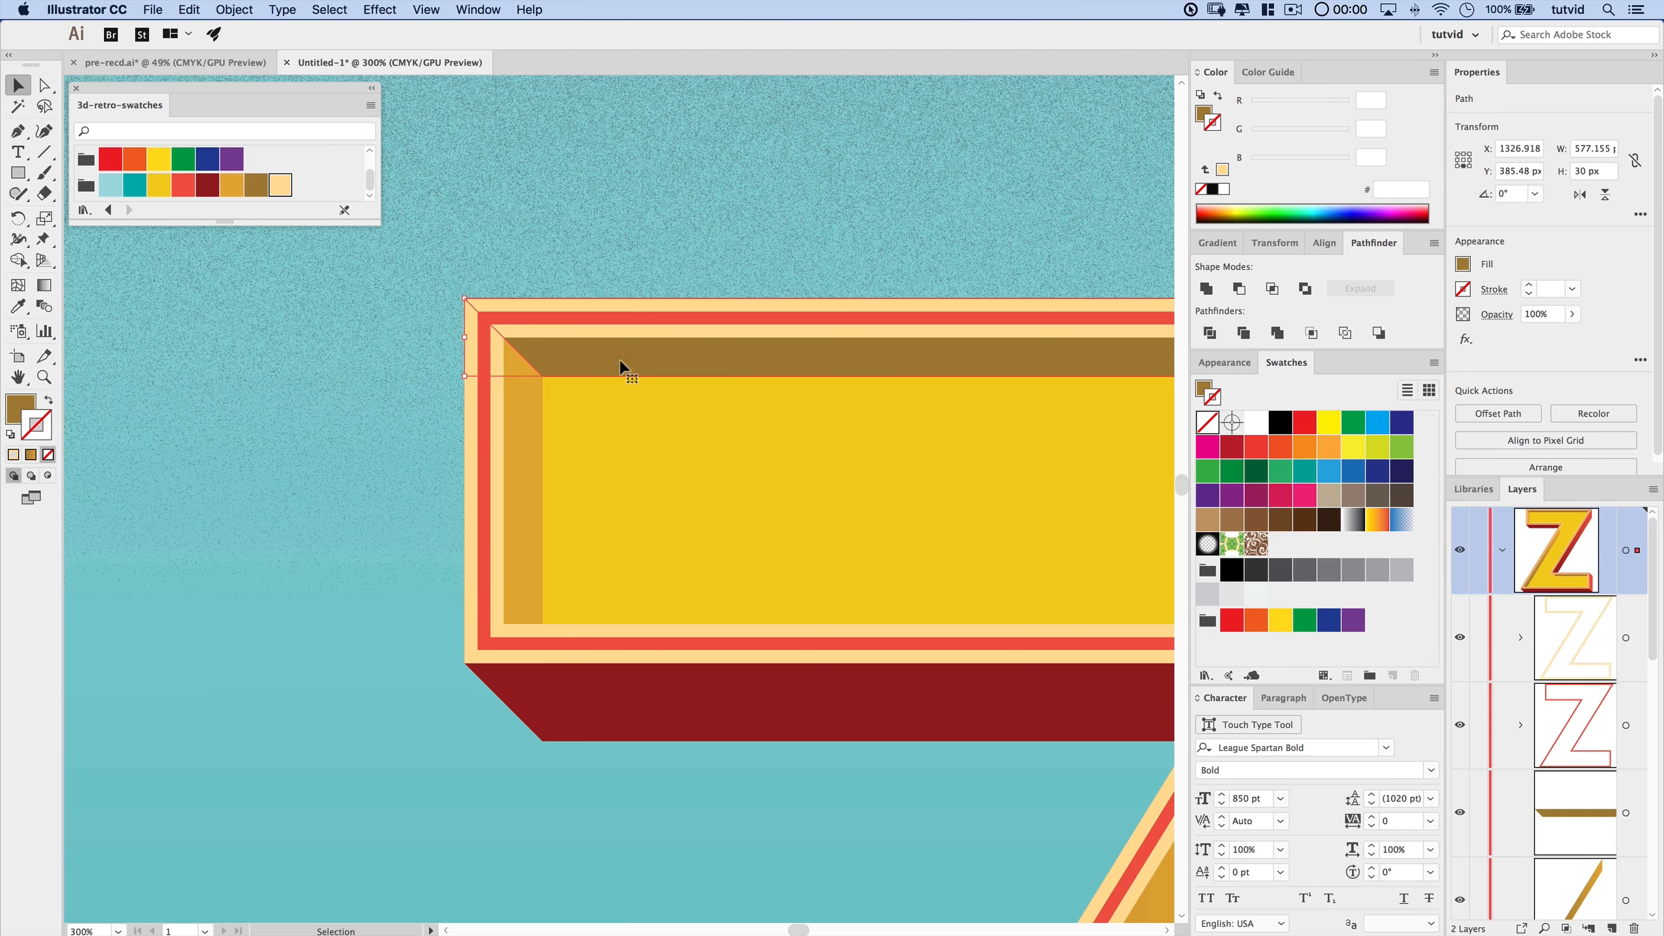
pyautogui.hotkey('shift', 'Down')
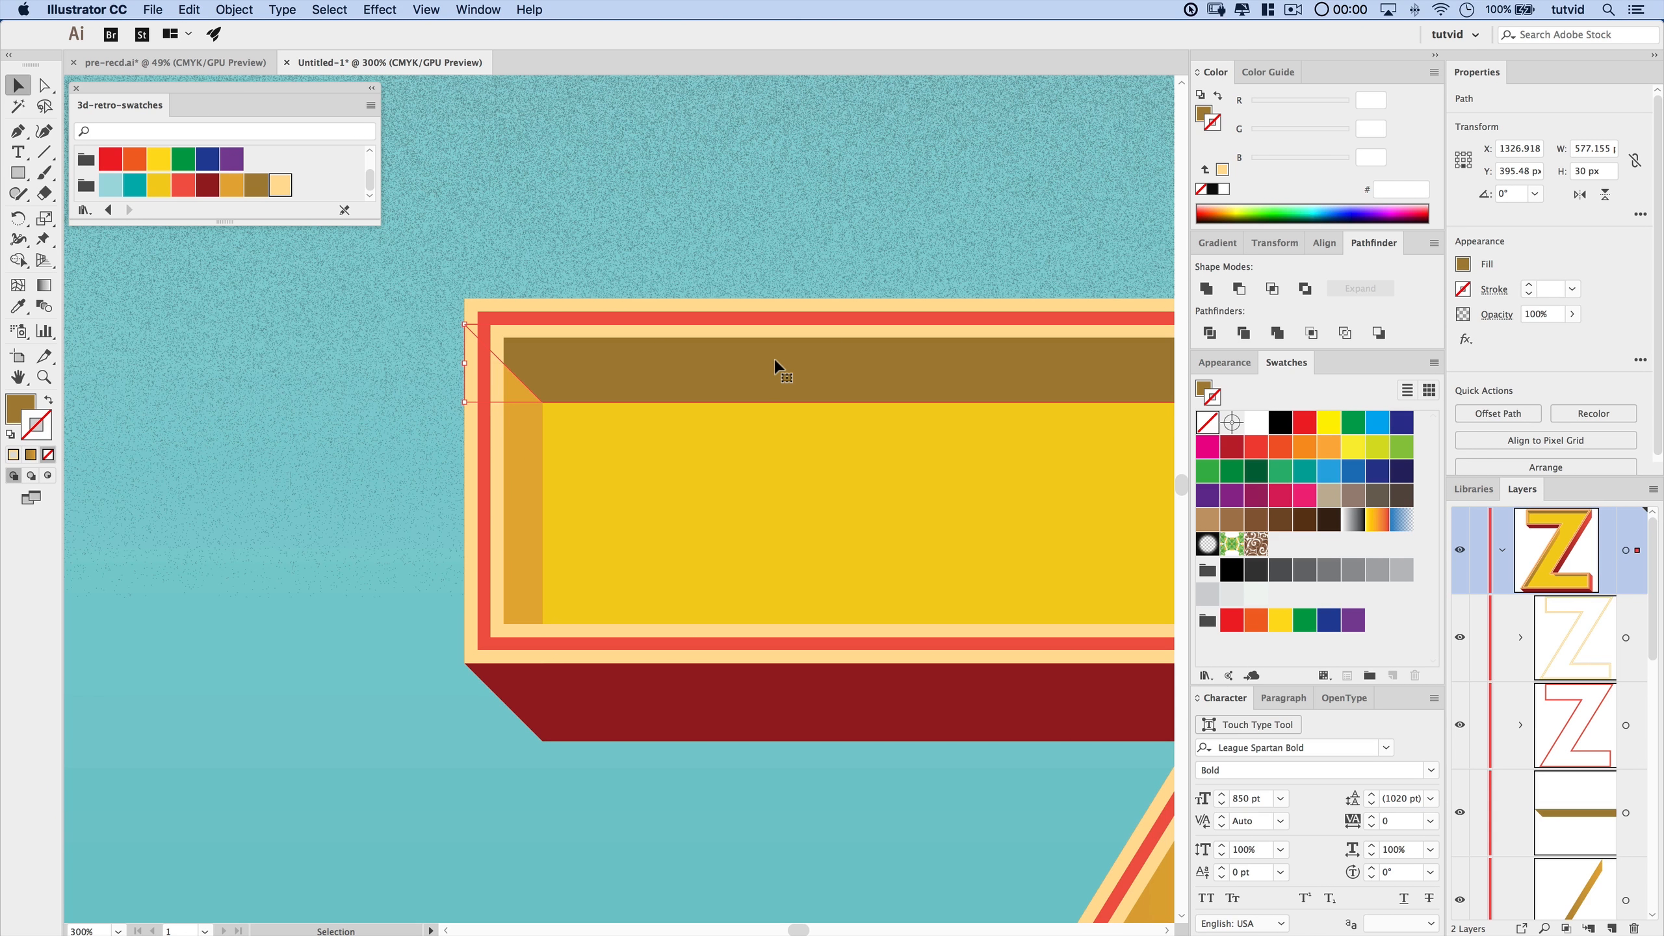
pyautogui.press('Down')
pyautogui.press('Down')
pyautogui.press('Down')
pyautogui.press('Down')
pyautogui.press('Down')
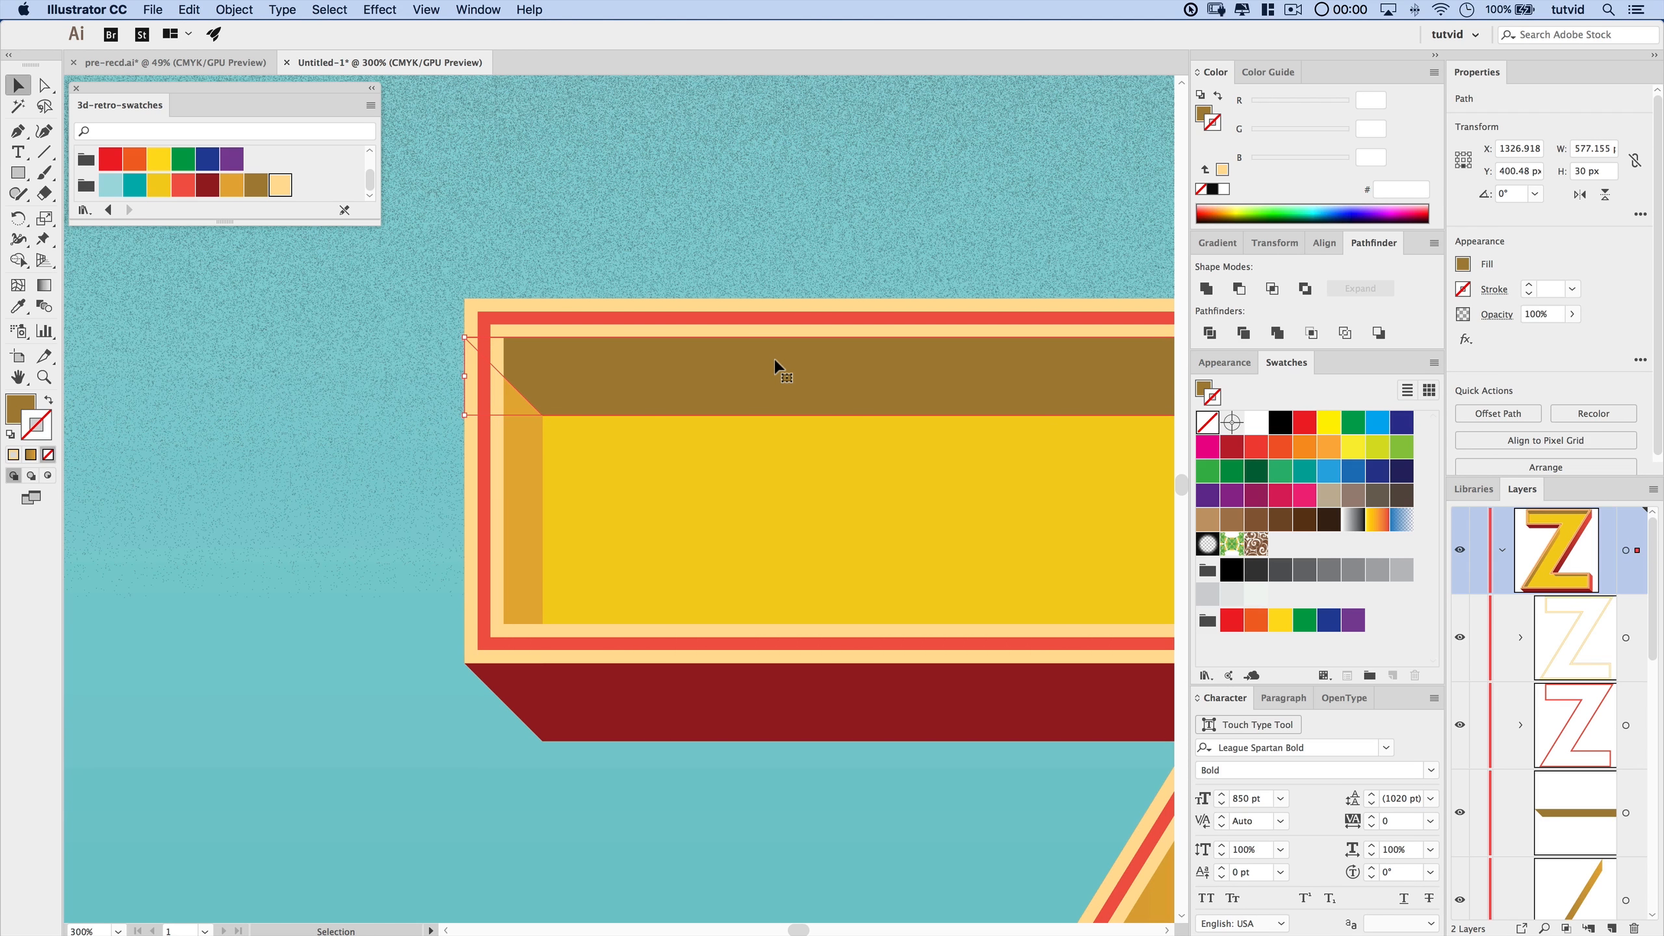
pyautogui.hotkey('shift', 'Right')
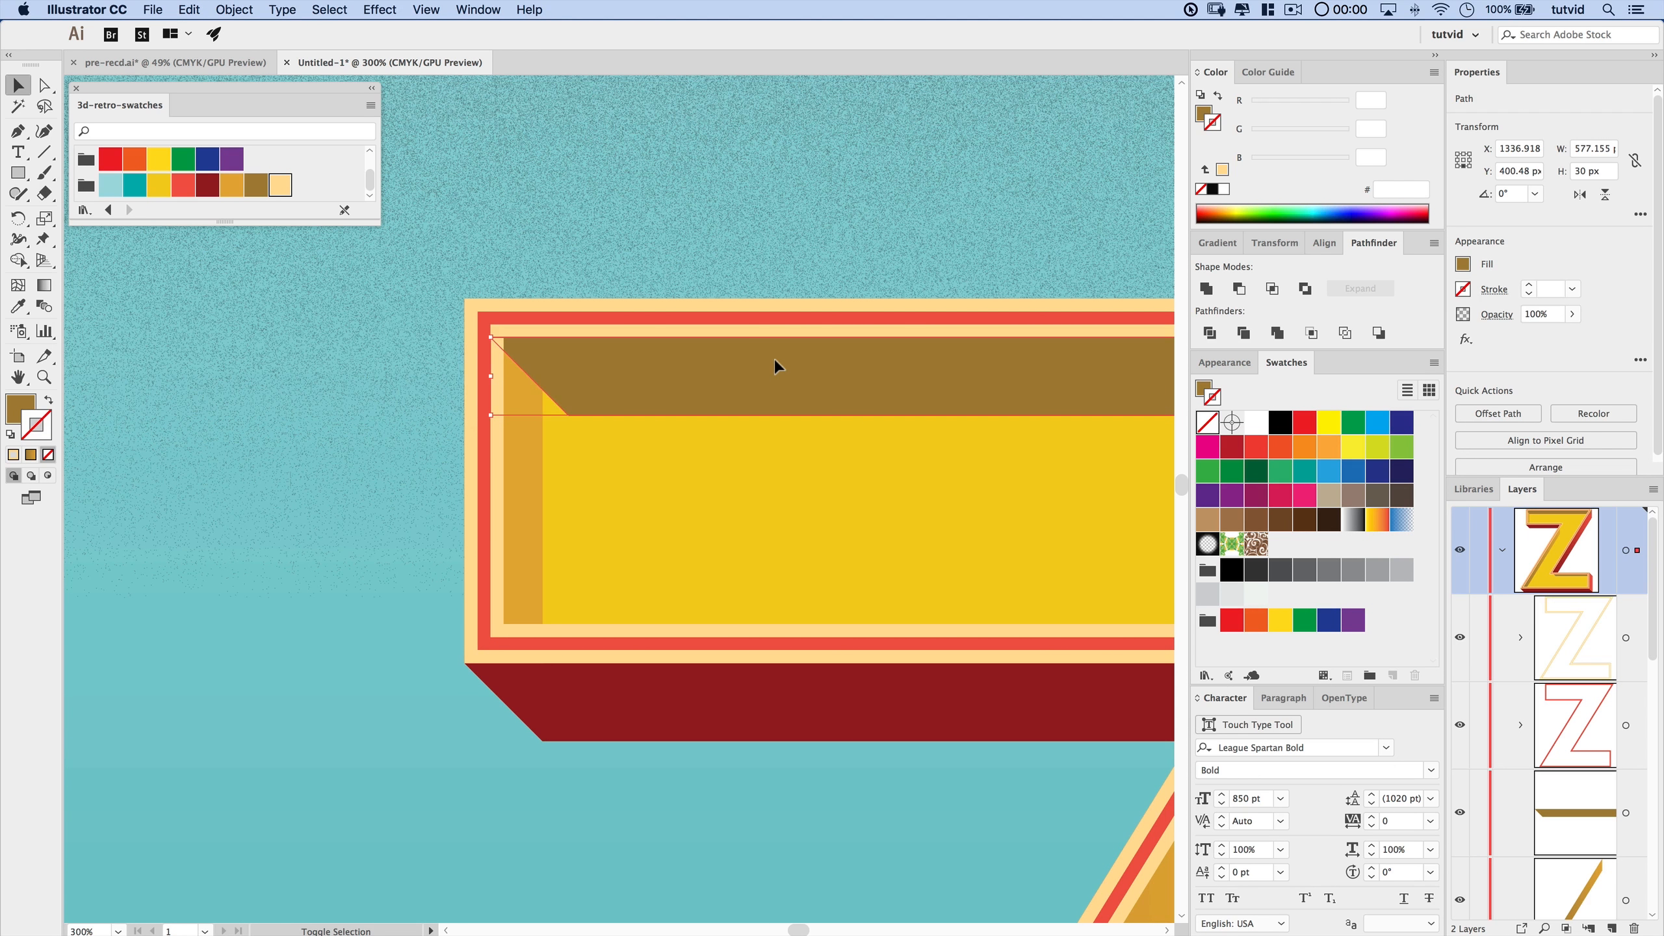
pyautogui.press('Right')
pyautogui.press('Right')
pyautogui.press('Right')
pyautogui.press('Right')
pyautogui.press('Right')
# - Shift the upper bar's orange side bevel face 15 px down and 15 px right to meet the top bevel face
pyautogui.click(527, 498)
pyautogui.hotkey('shift', 'Down')
pyautogui.press('Down')
pyautogui.press('Down')
pyautogui.press('Down')
pyautogui.press('Down')
pyautogui.press('Down')
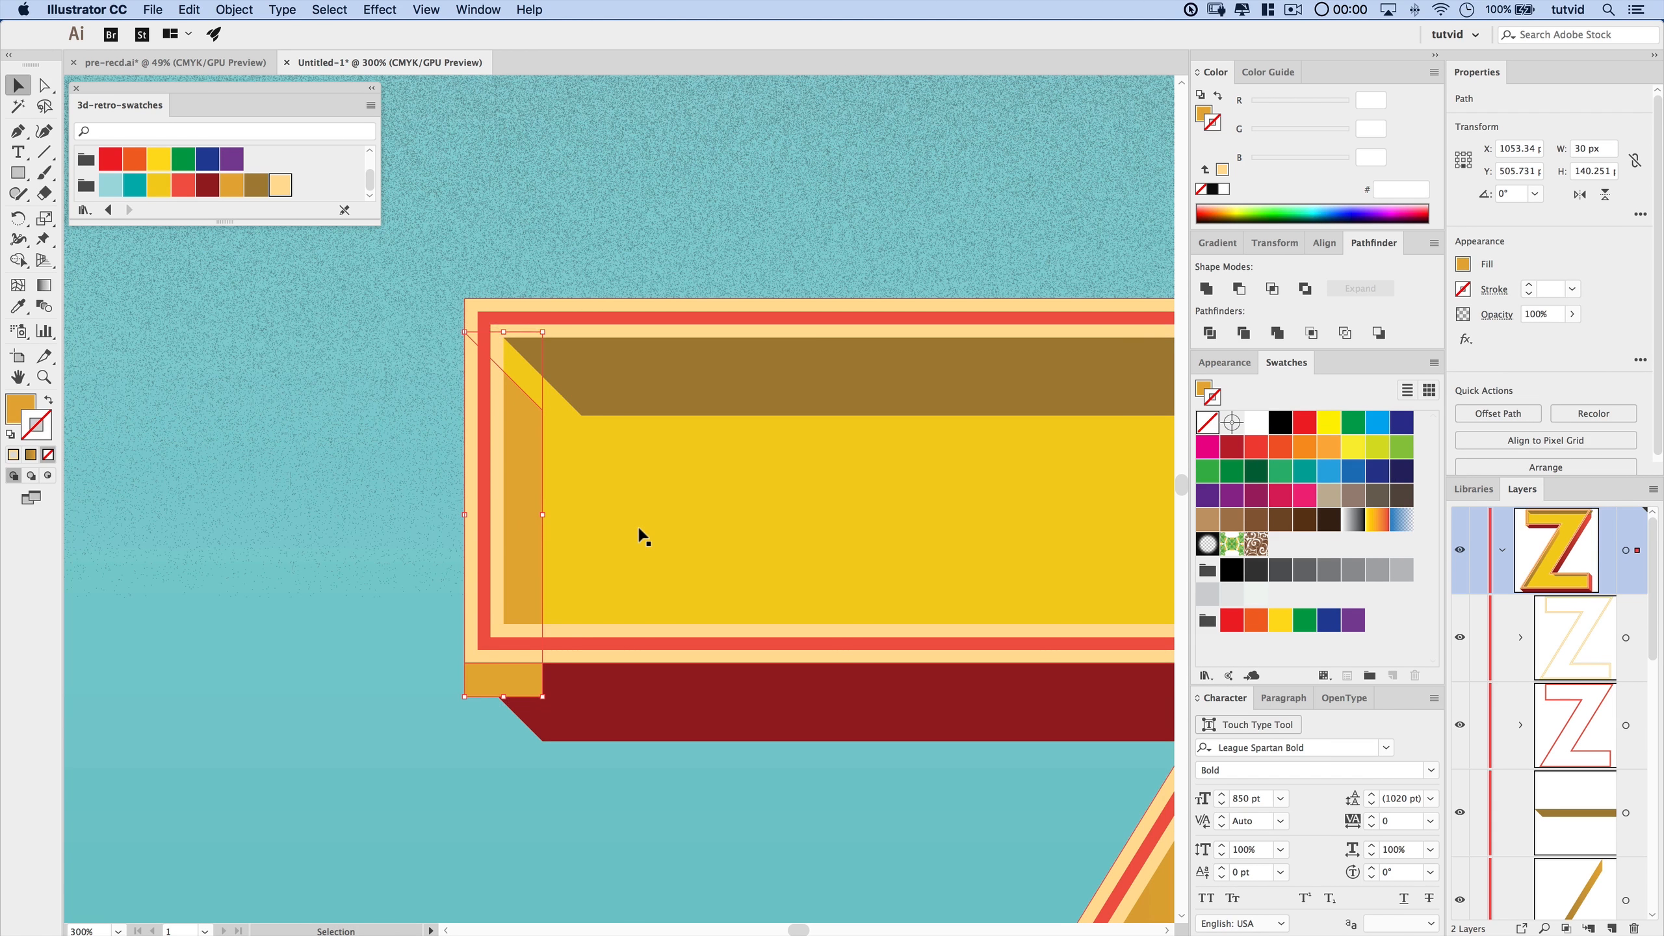
pyautogui.hotkey('shift', 'Right')
pyautogui.press('Right')
pyautogui.press('Right')
pyautogui.press('Right')
pyautogui.press('Right')
pyautogui.press('Right')
# - Raise the two lower anchor points of the orange side bevel face by 20 px so it ends beneath the outline
pyautogui.moveTo(639, 531); pyautogui.dragTo(488, 451)
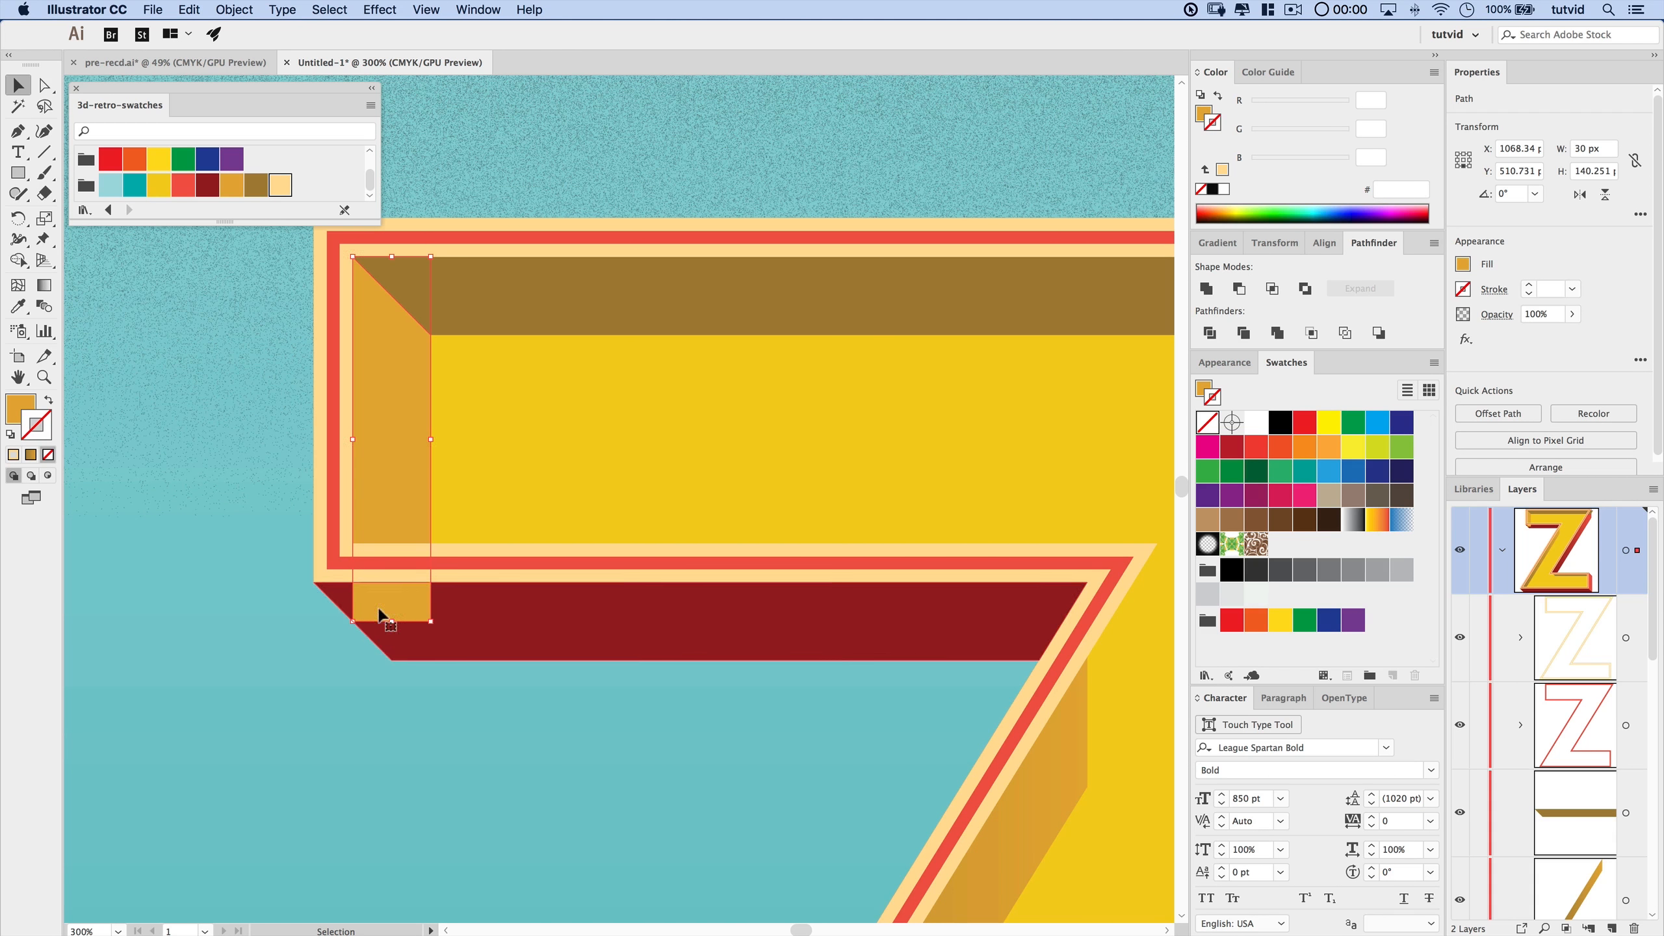
pyautogui.click(44, 86)
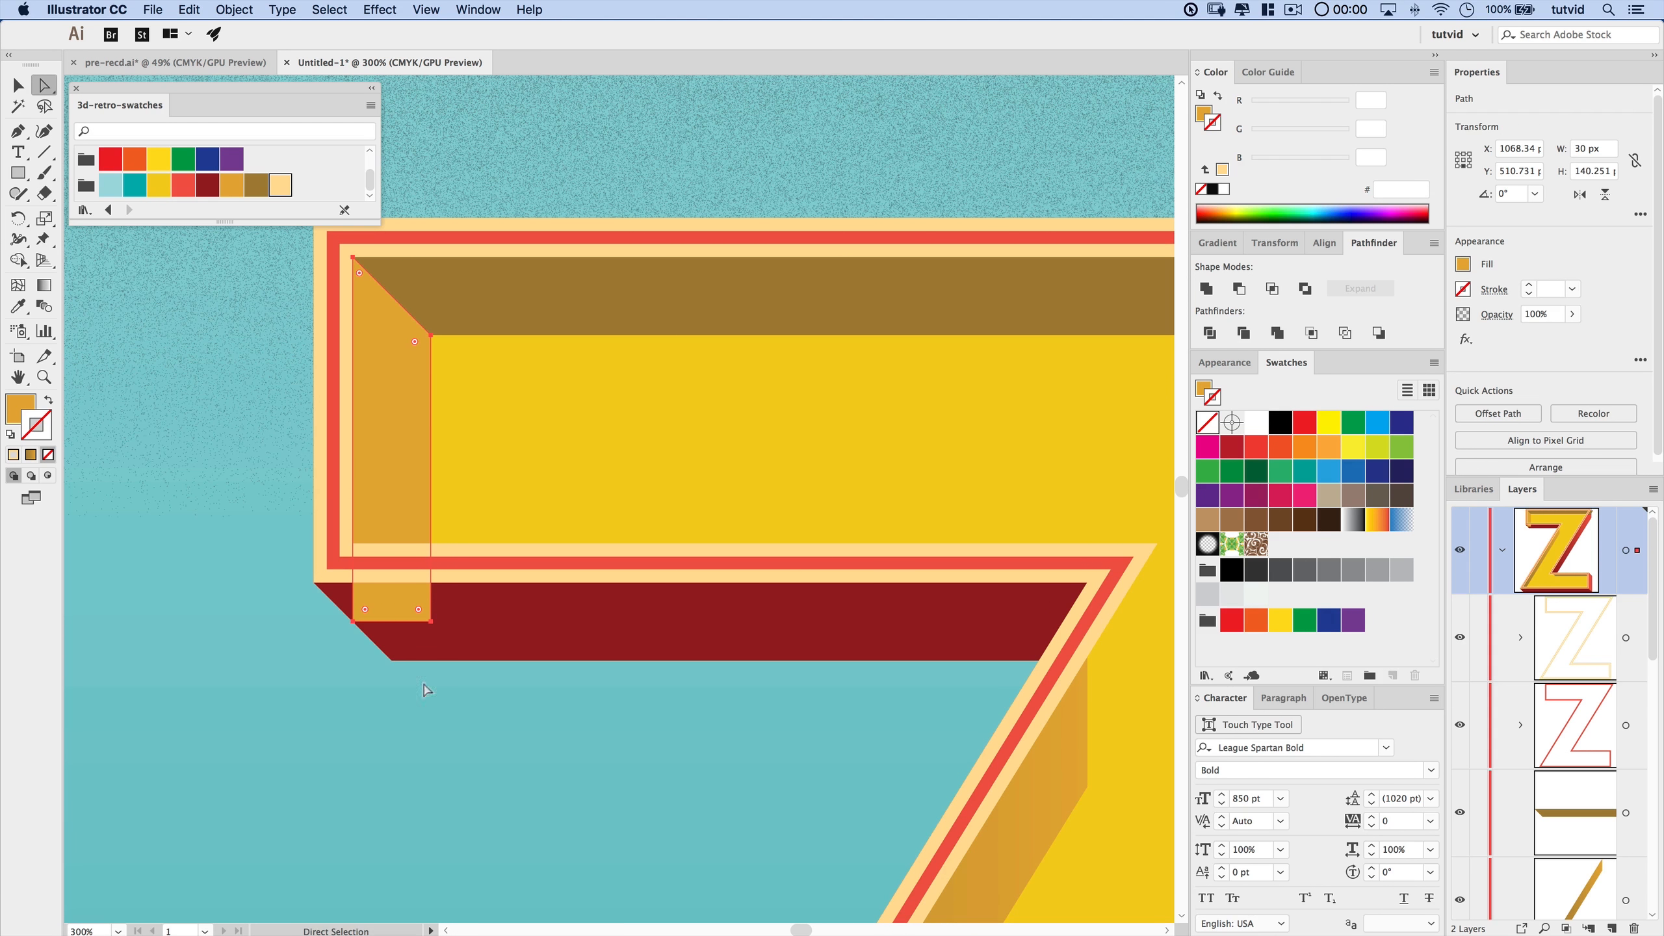
pyautogui.click(354, 621)
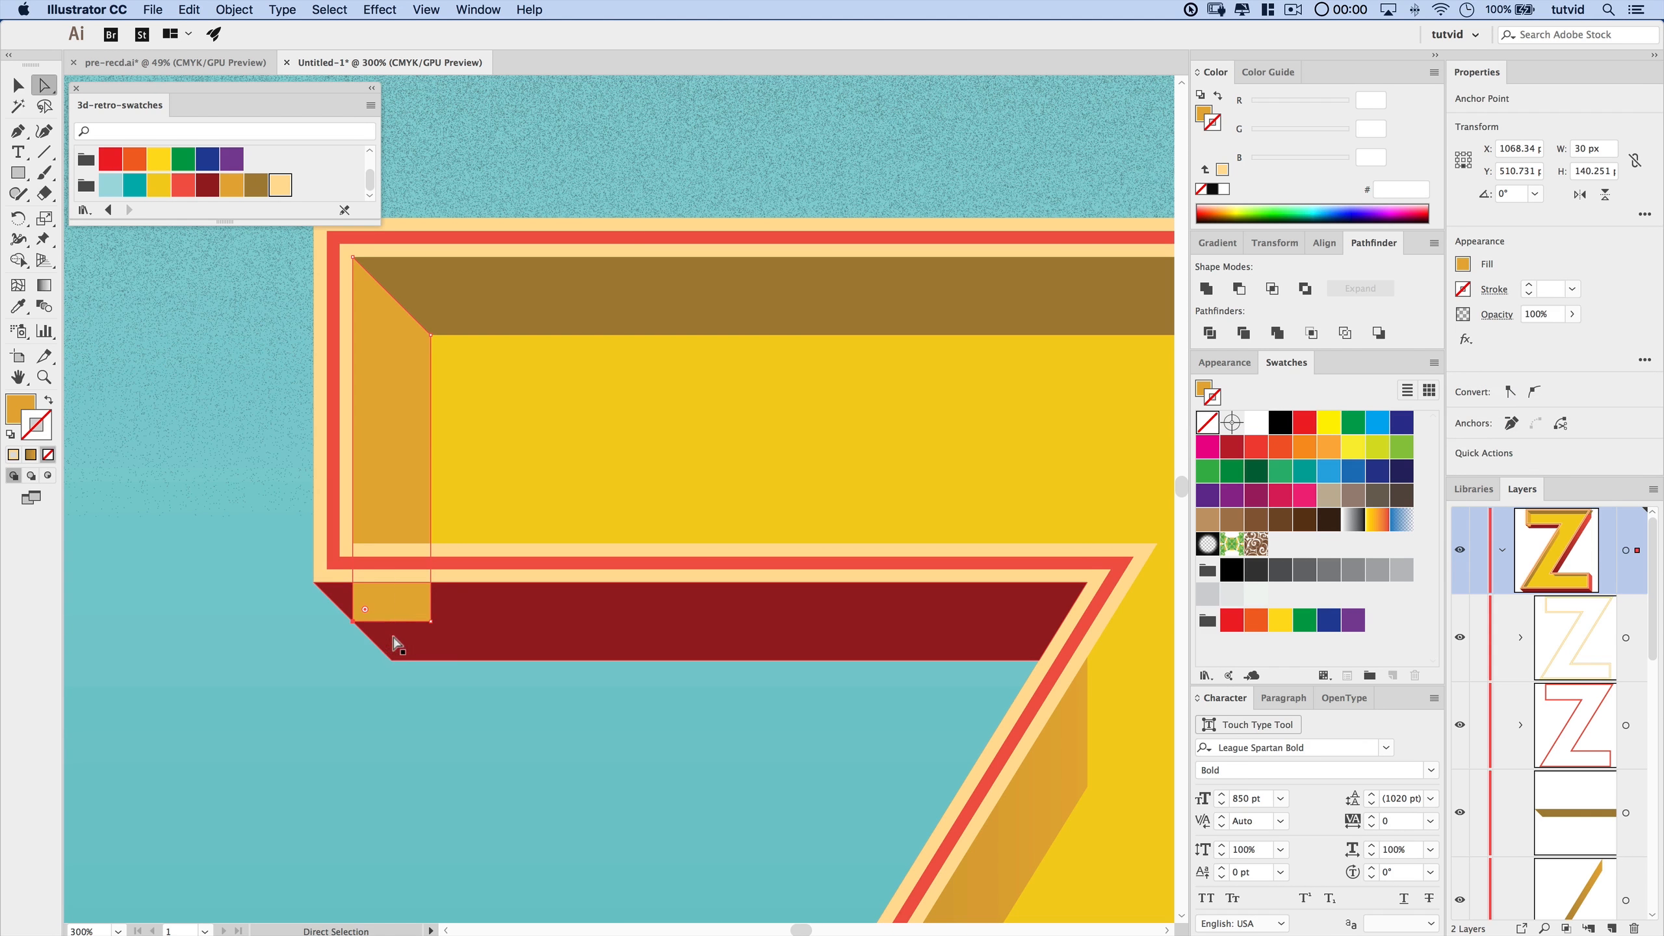
pyautogui.keyDown('shift'); pyautogui.click(430, 622); pyautogui.keyUp('shift')
pyautogui.hotkey('shift', 'Up')
pyautogui.press('Up')
pyautogui.press('Up')
pyautogui.press('Up')
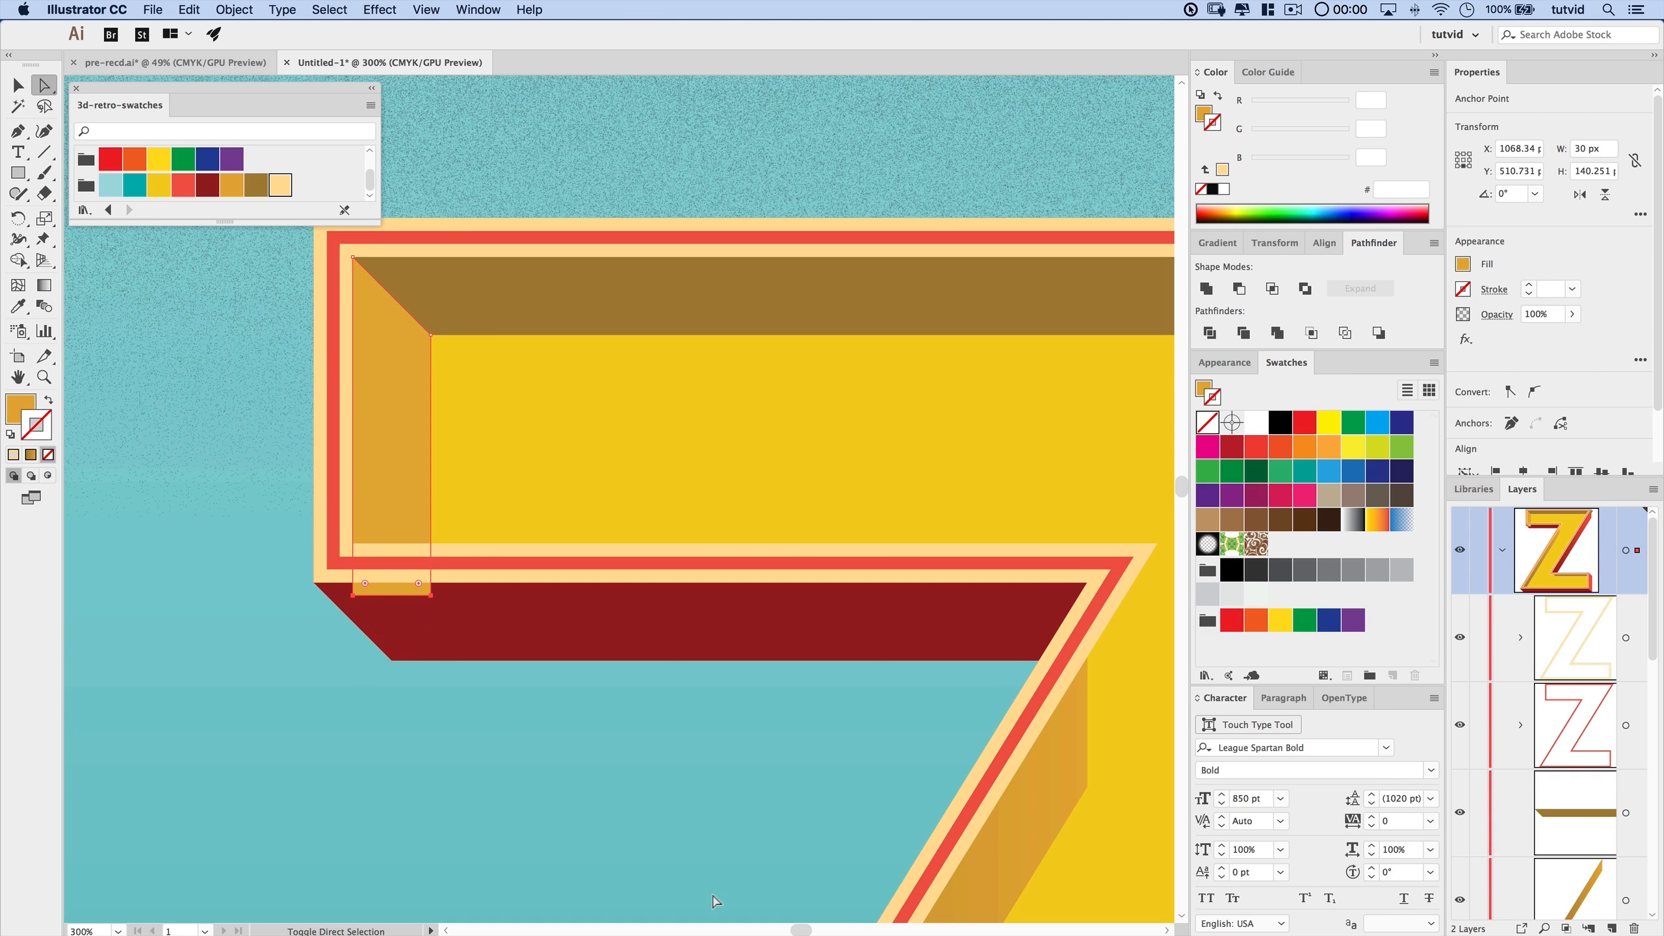
pyautogui.hotkey('shift', 'Up')
pyautogui.hotkey('shift', 'Up')
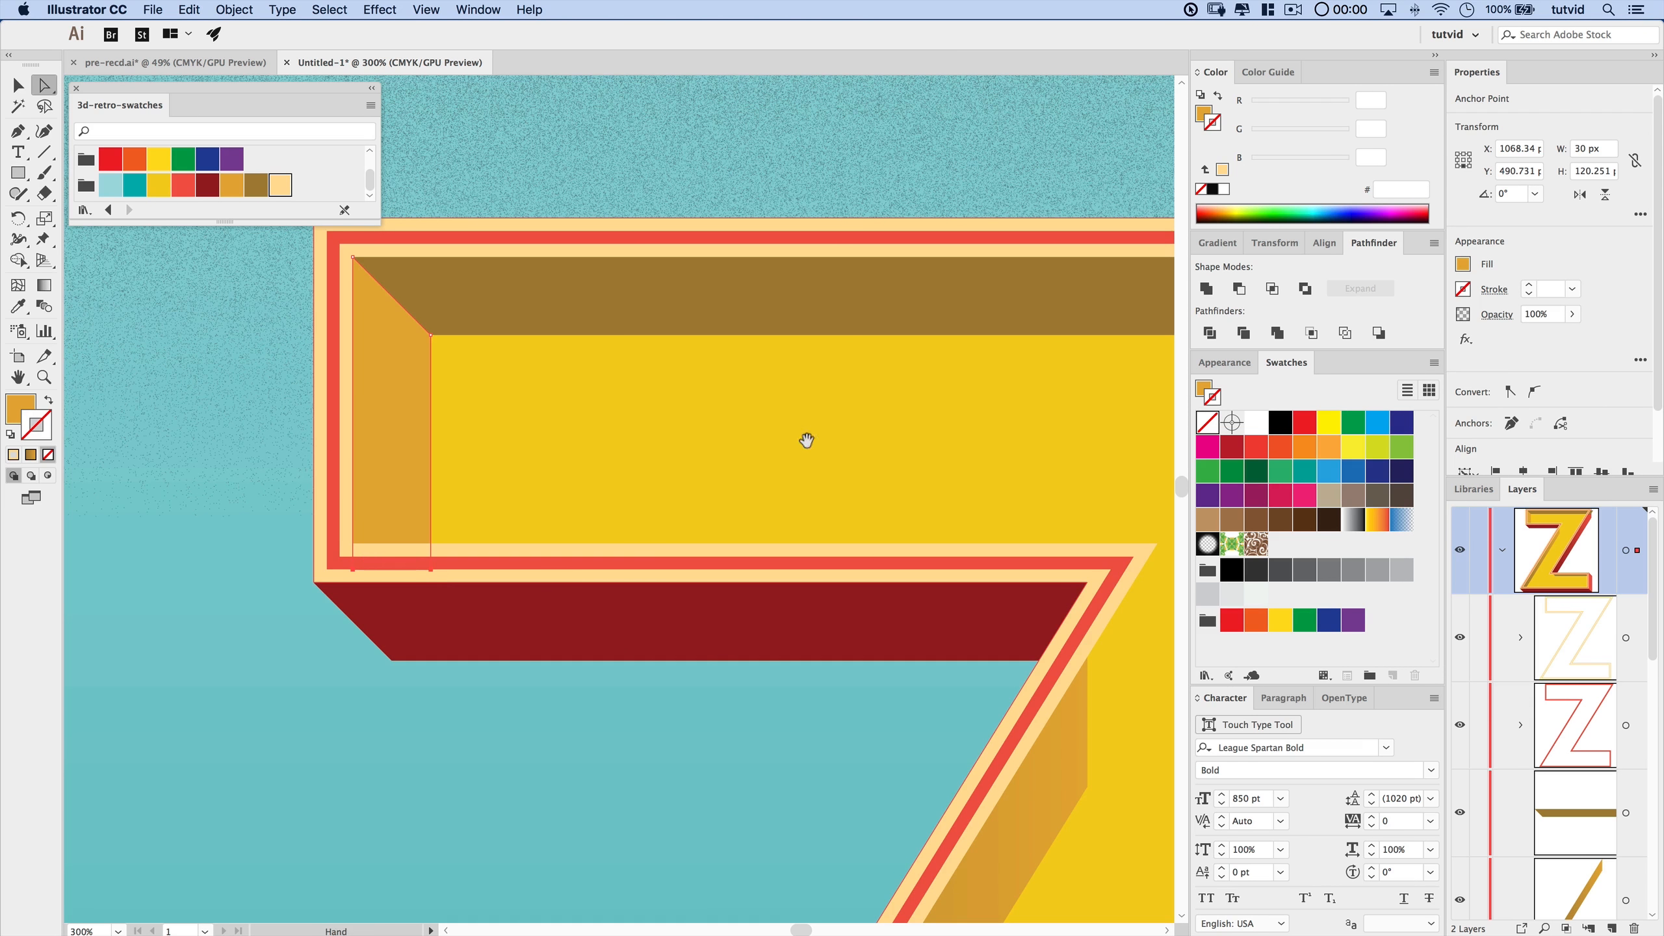
# - Pull the two right-end anchor points of the dark gold top bevel face 30 px left, beneath the Z's outline
pyautogui.moveTo(806, 439); pyautogui.dragTo(308, 501)
pyautogui.moveTo(798, 388); pyautogui.dragTo(646, 371)
pyautogui.moveTo(938, 329); pyautogui.dragTo(597, 385)
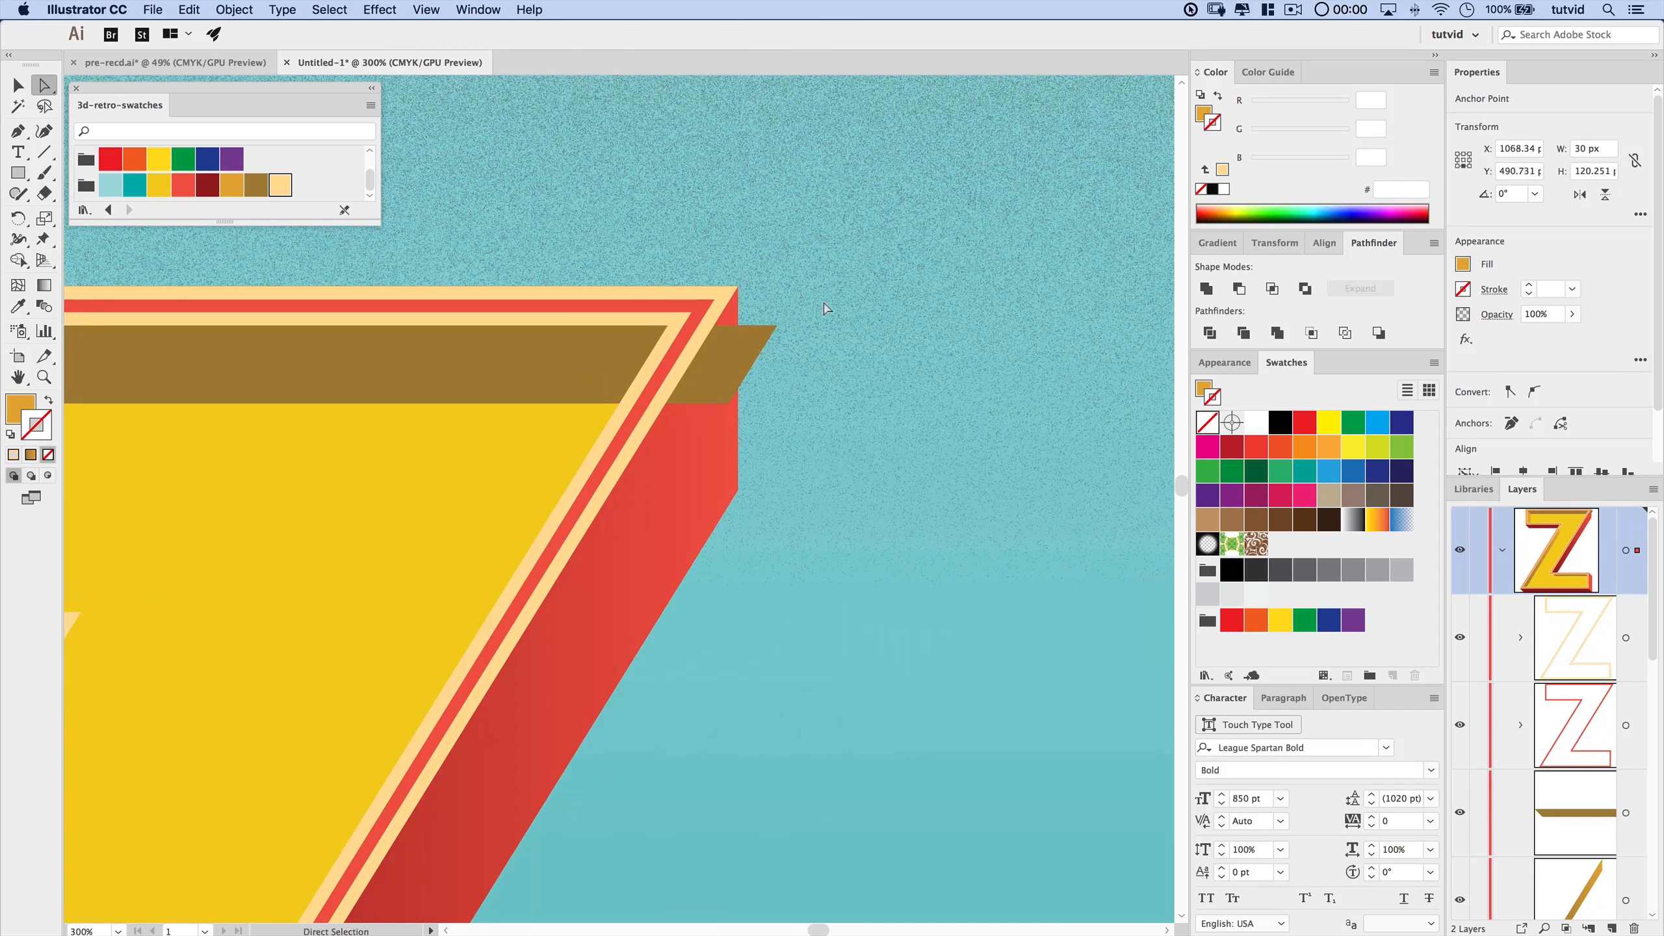
pyautogui.click(777, 325)
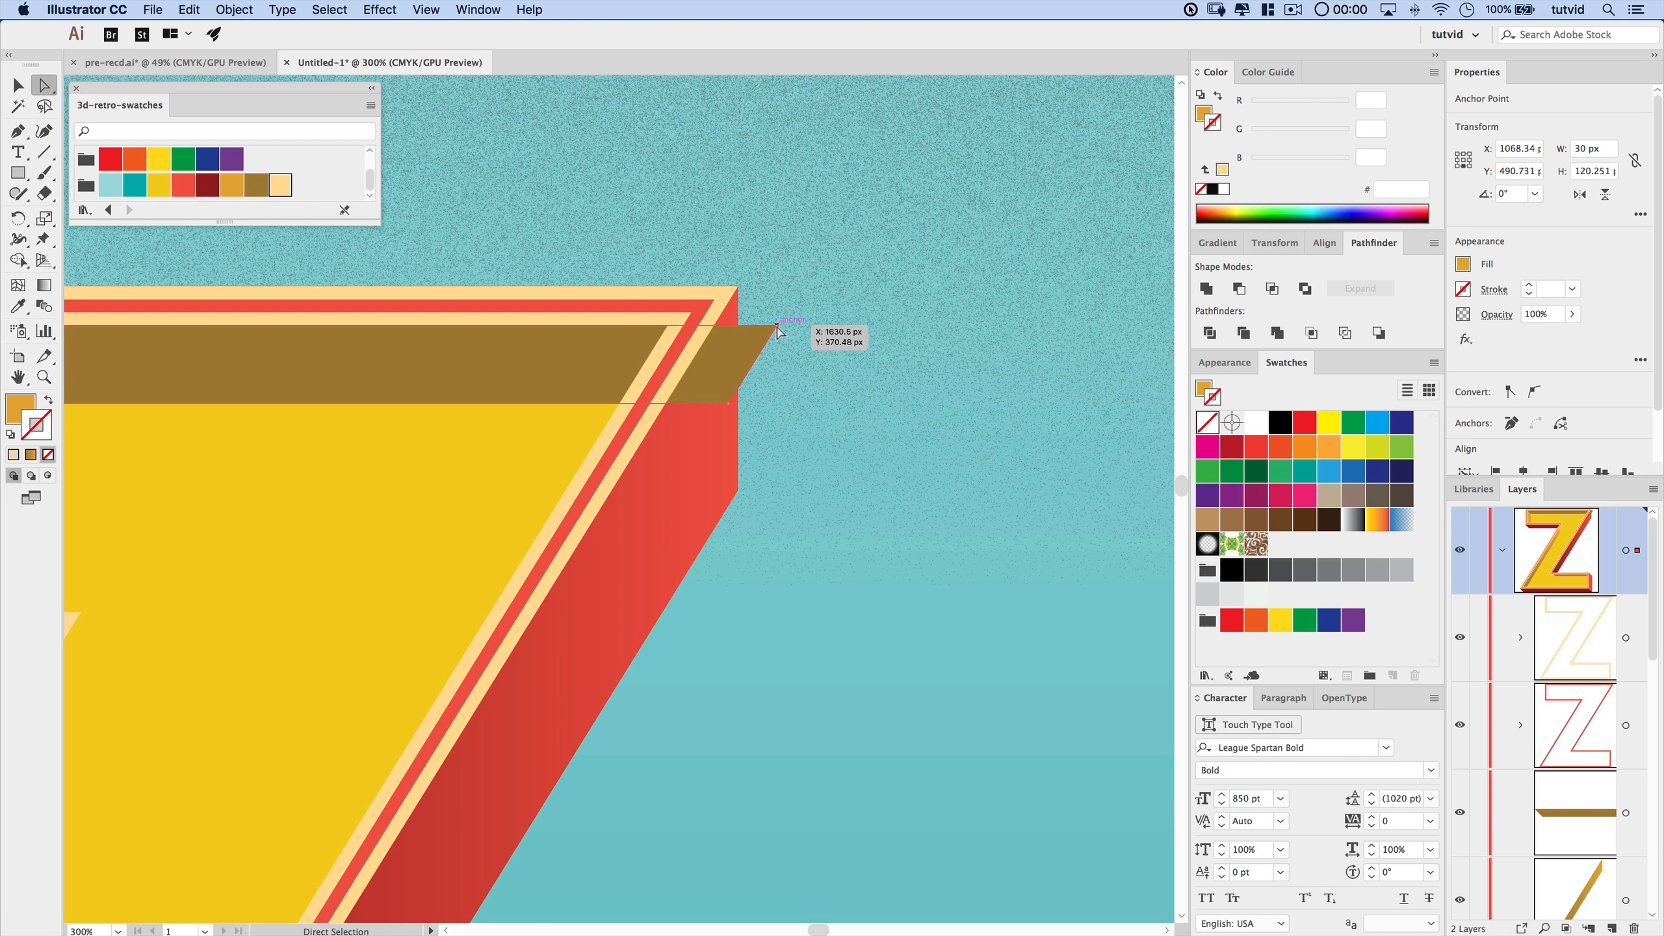
pyautogui.keyDown('shift'); pyautogui.click(728, 403); pyautogui.keyUp('shift')
pyautogui.hotkey('shift', 'Left')
pyautogui.hotkey('shift', 'Left')
pyautogui.hotkey('shift', 'Left')
pyautogui.hotkey('shift', 'Left')
pyautogui.hotkey('shift', 'Left')
pyautogui.hotkey('shift', 'Left')
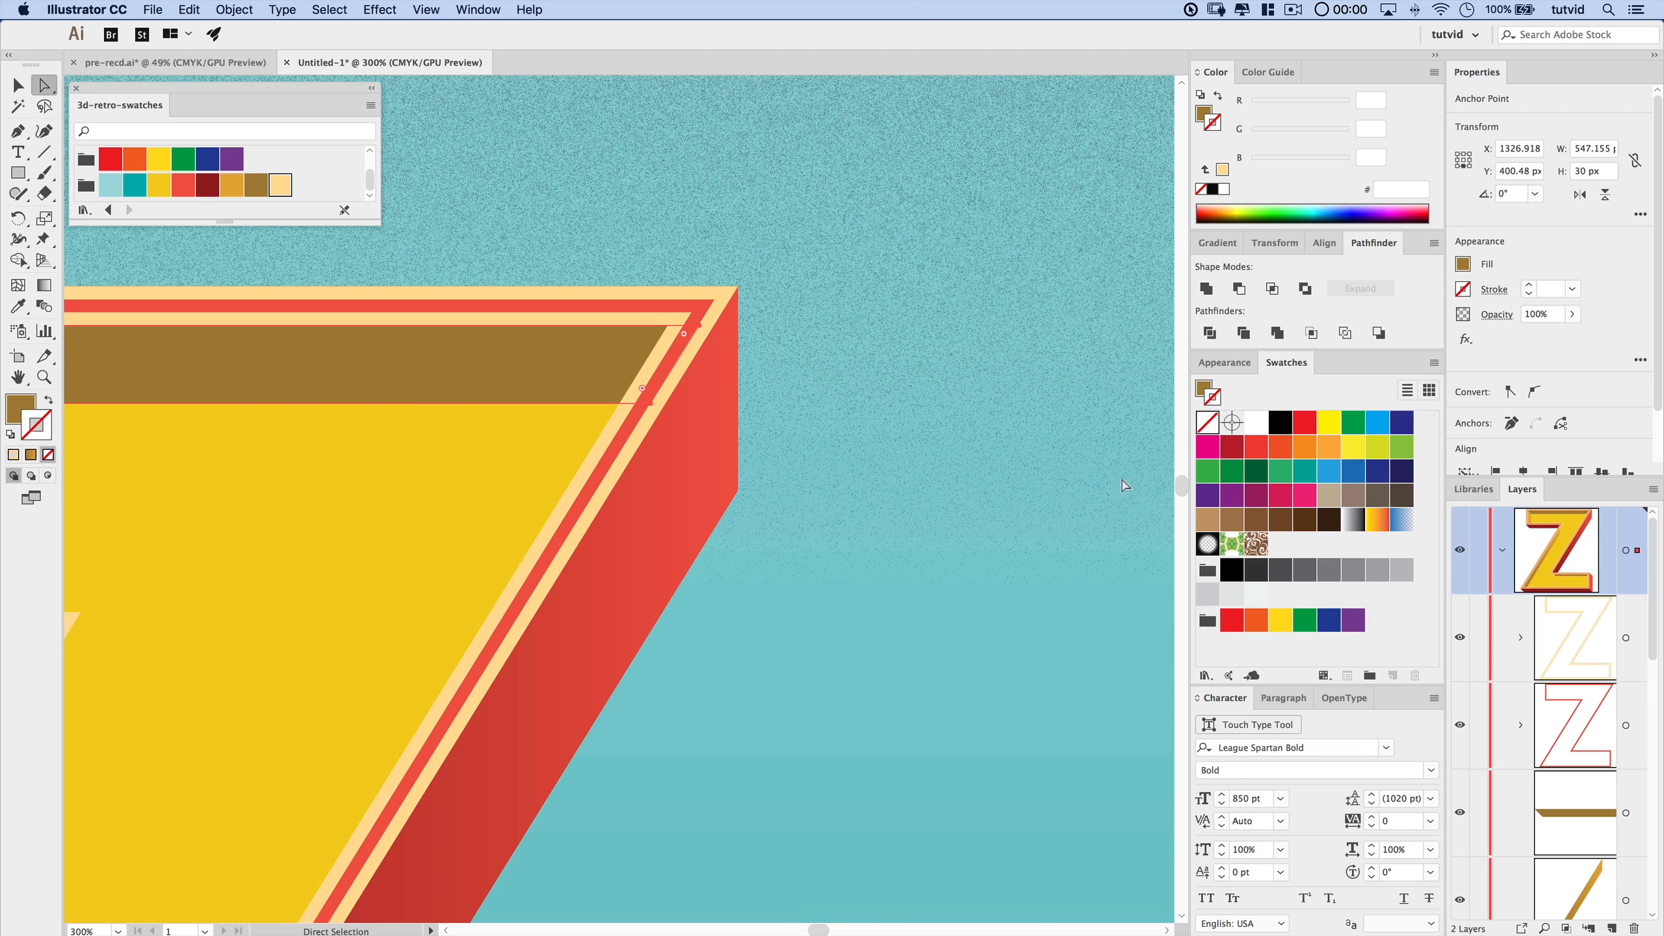
# - Reposition the bevel faces along the Z's diagonal, notch and lower bar so they sit inside the inner cream outline
pyautogui.press('super+minus')
pyautogui.press('super+minus')
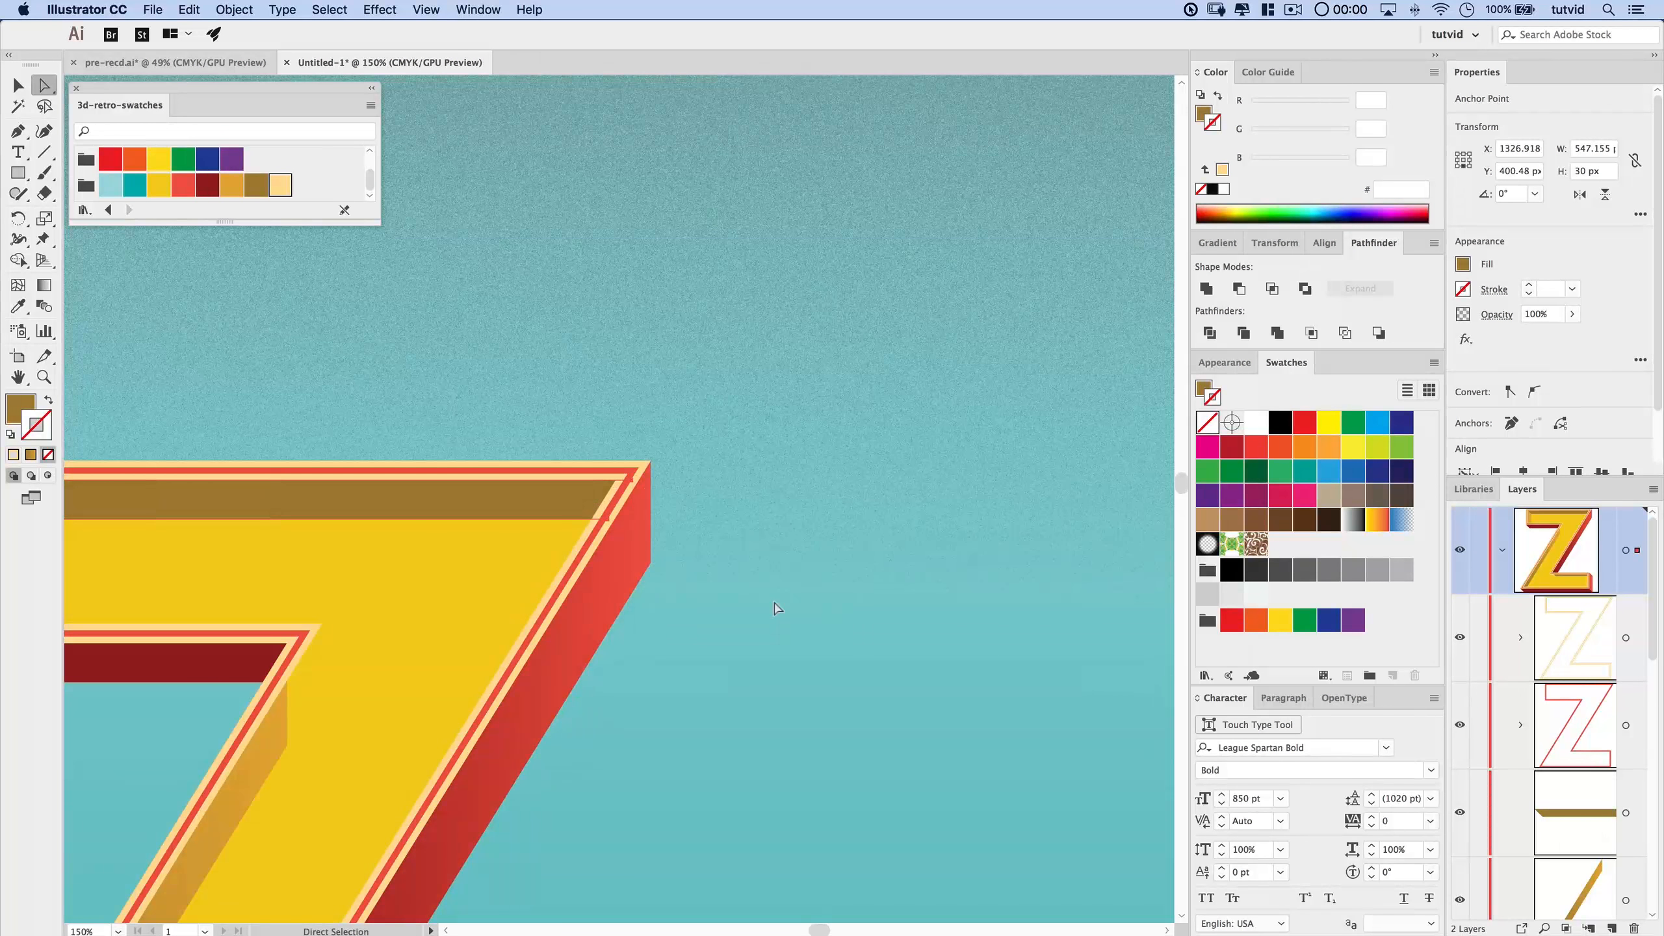
pyautogui.click(776, 610)
pyautogui.hscroll(-10, 613, 494)
pyautogui.scroll(-10, 854, 397)
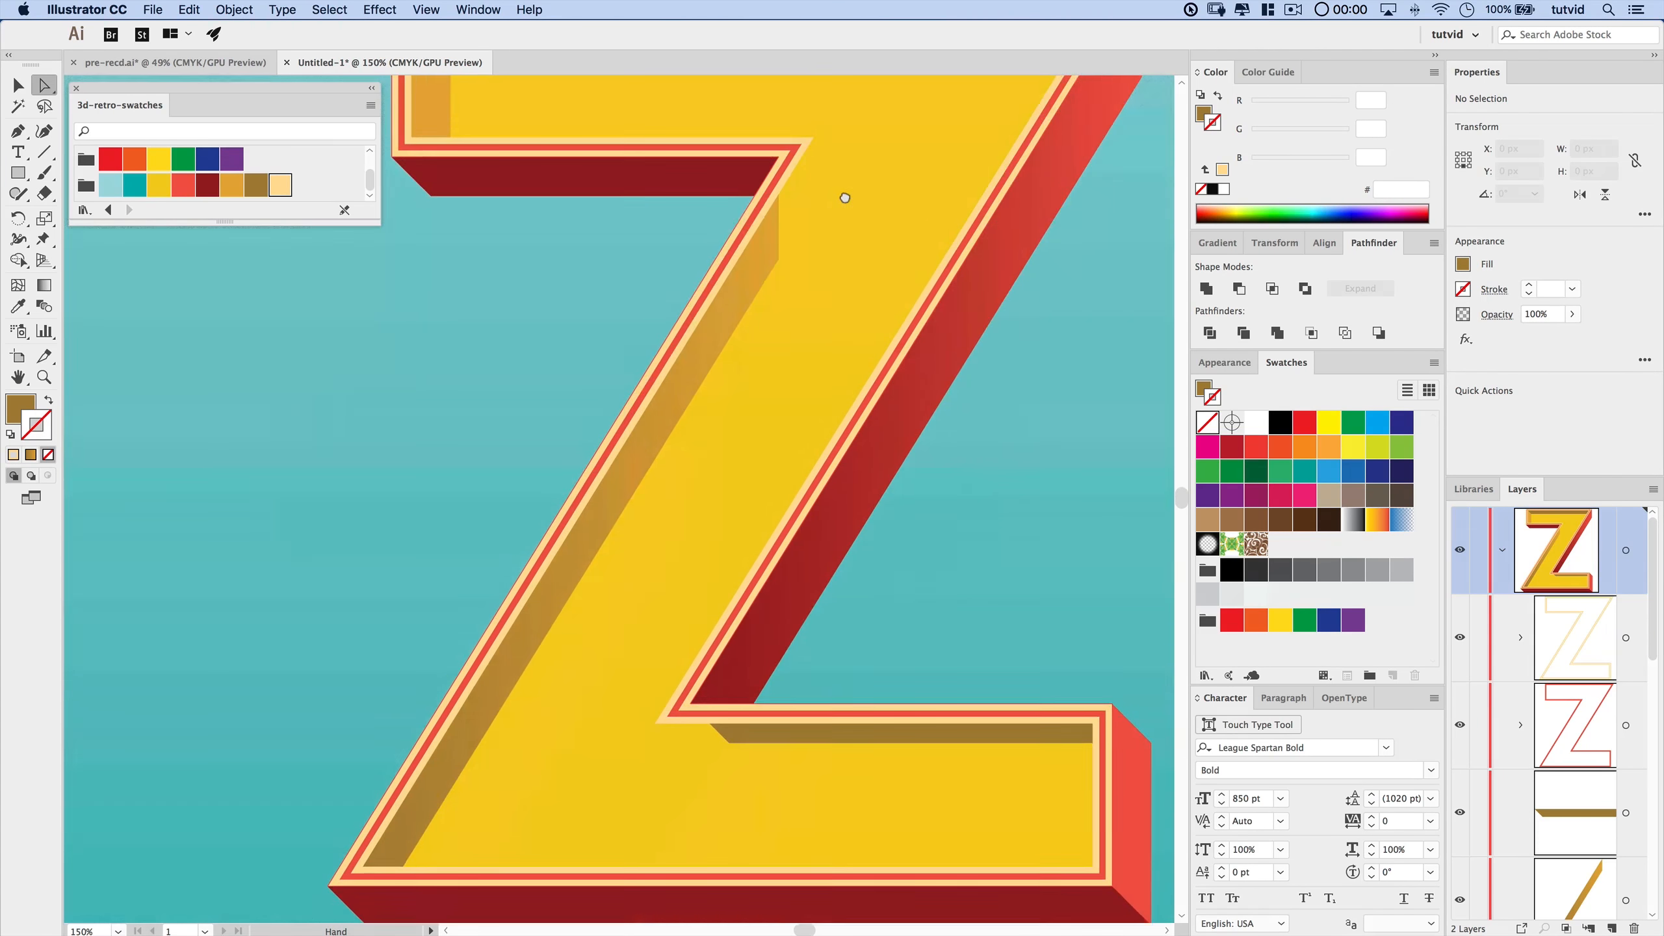
pyautogui.click(730, 748)
pyautogui.press('super+plus')
pyautogui.press('super+plus')
pyautogui.press('super+plus')
pyautogui.press('super+plus')
pyautogui.moveTo(779, 618); pyautogui.dragTo(726, 294)
pyautogui.press('super+0')
pyautogui.press('super+plus')
pyautogui.press('super+plus')
pyautogui.press('super+plus')
pyautogui.press('super+plus')
pyautogui.press('super+0')
pyautogui.click(921, 595)
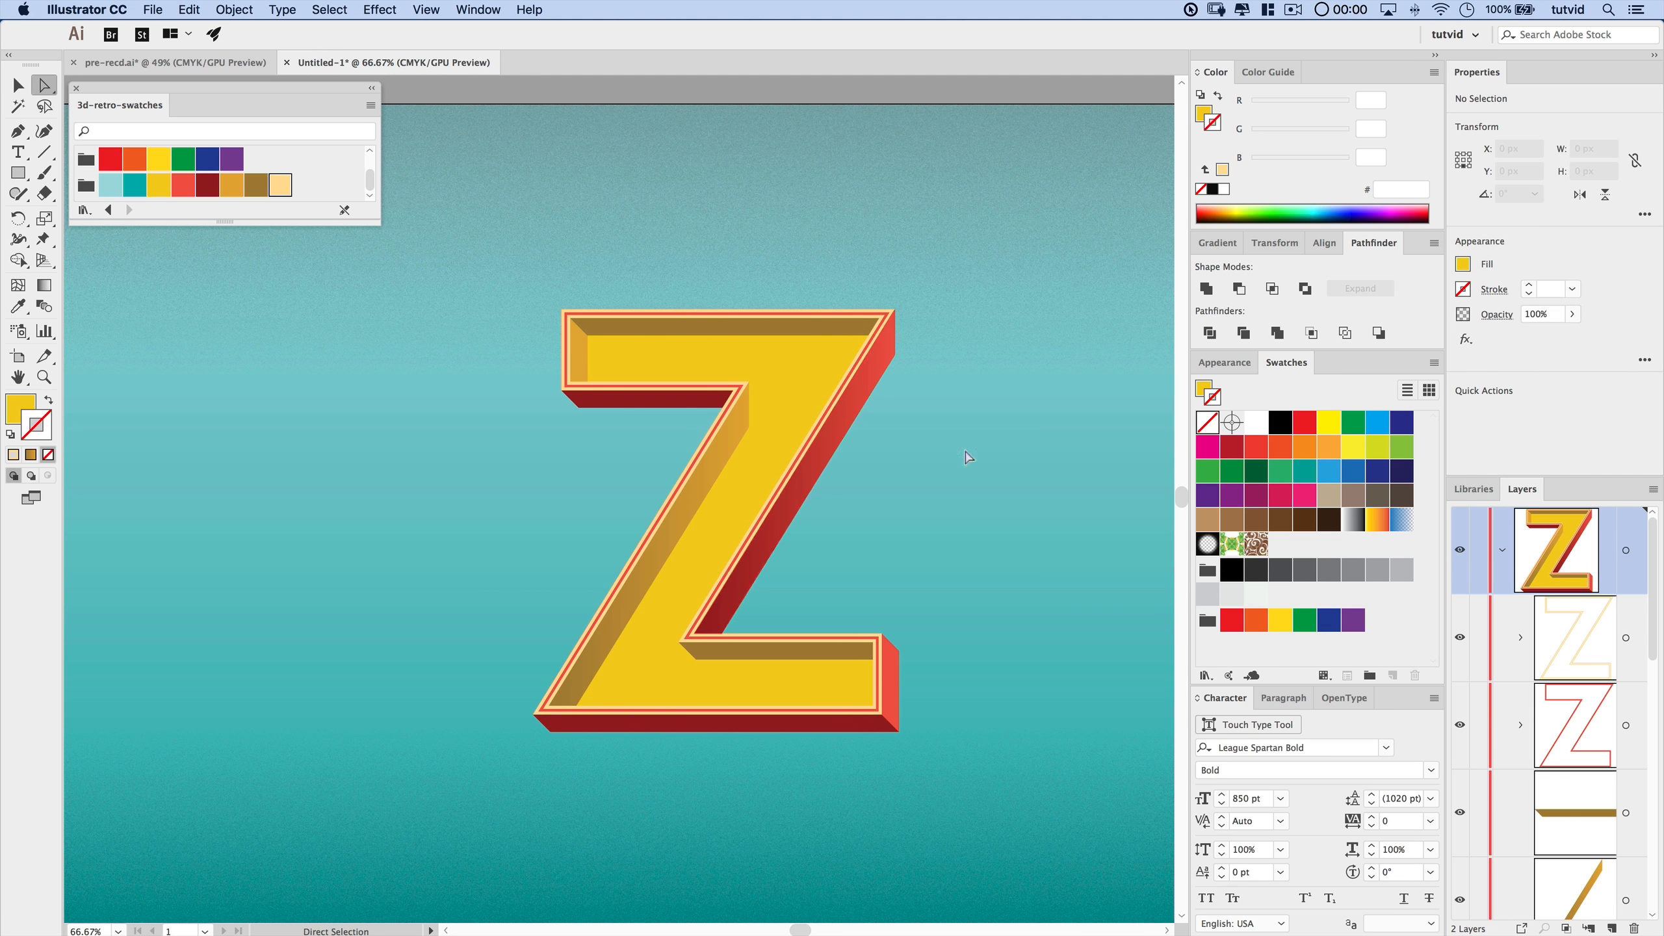
# - Copy the yellow Z face shape and paste the duplicate in place directly behind it
pyautogui.click(1479, 77)
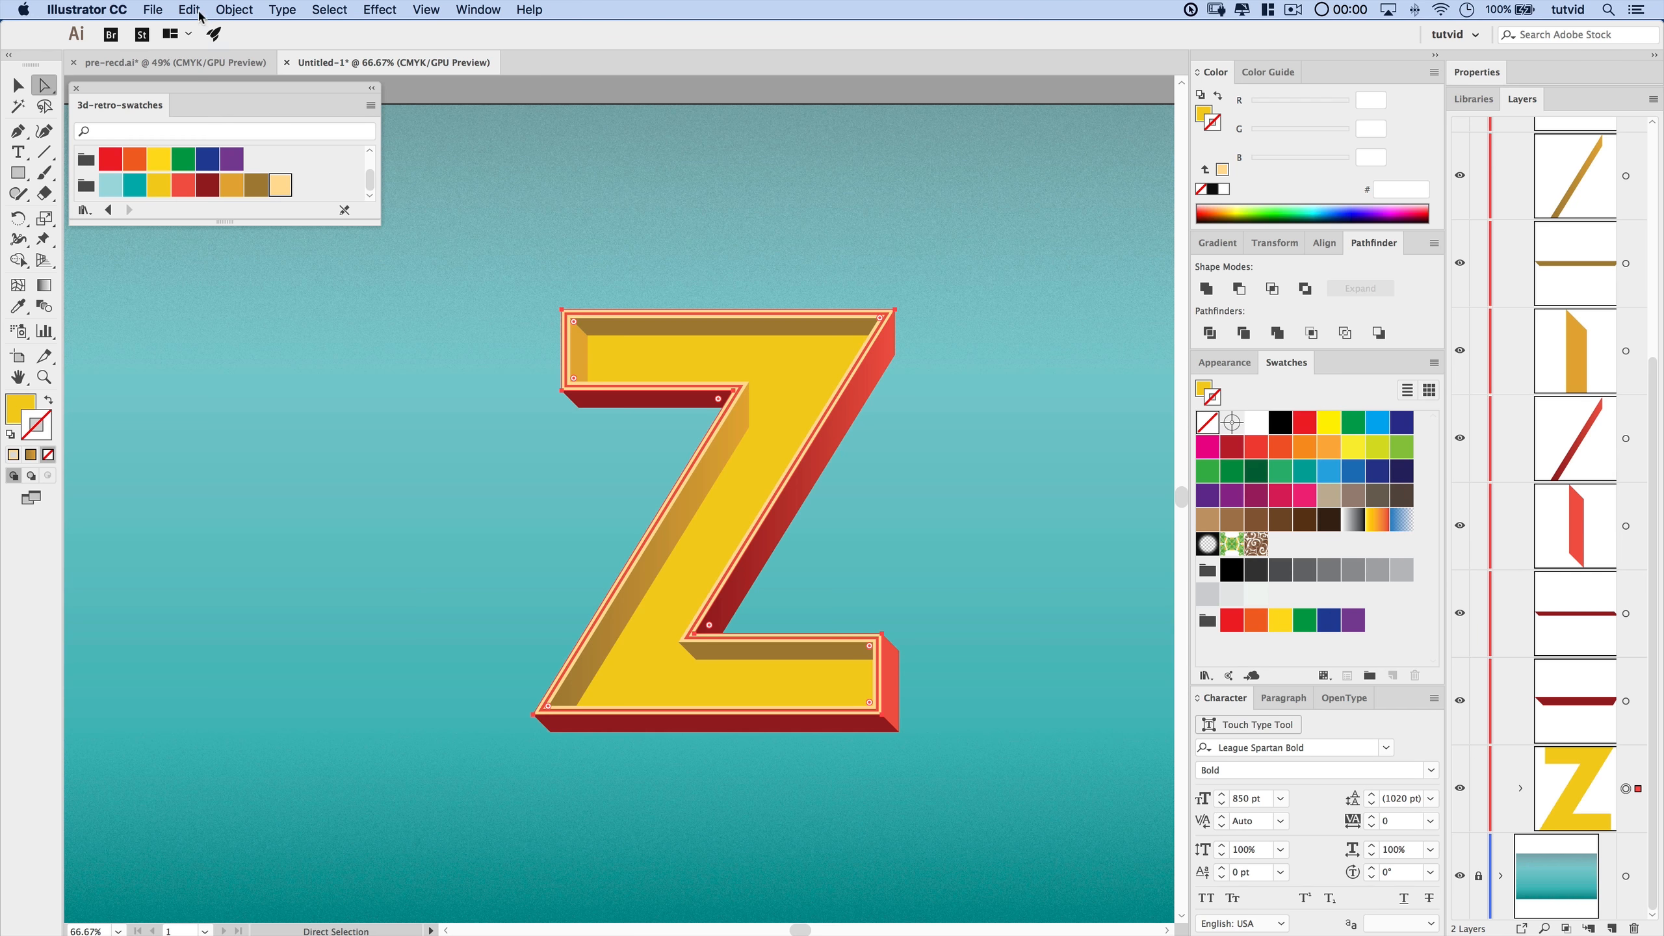
pyautogui.click(197, 12)
pyautogui.click(232, 93)
pyautogui.click(194, 12)
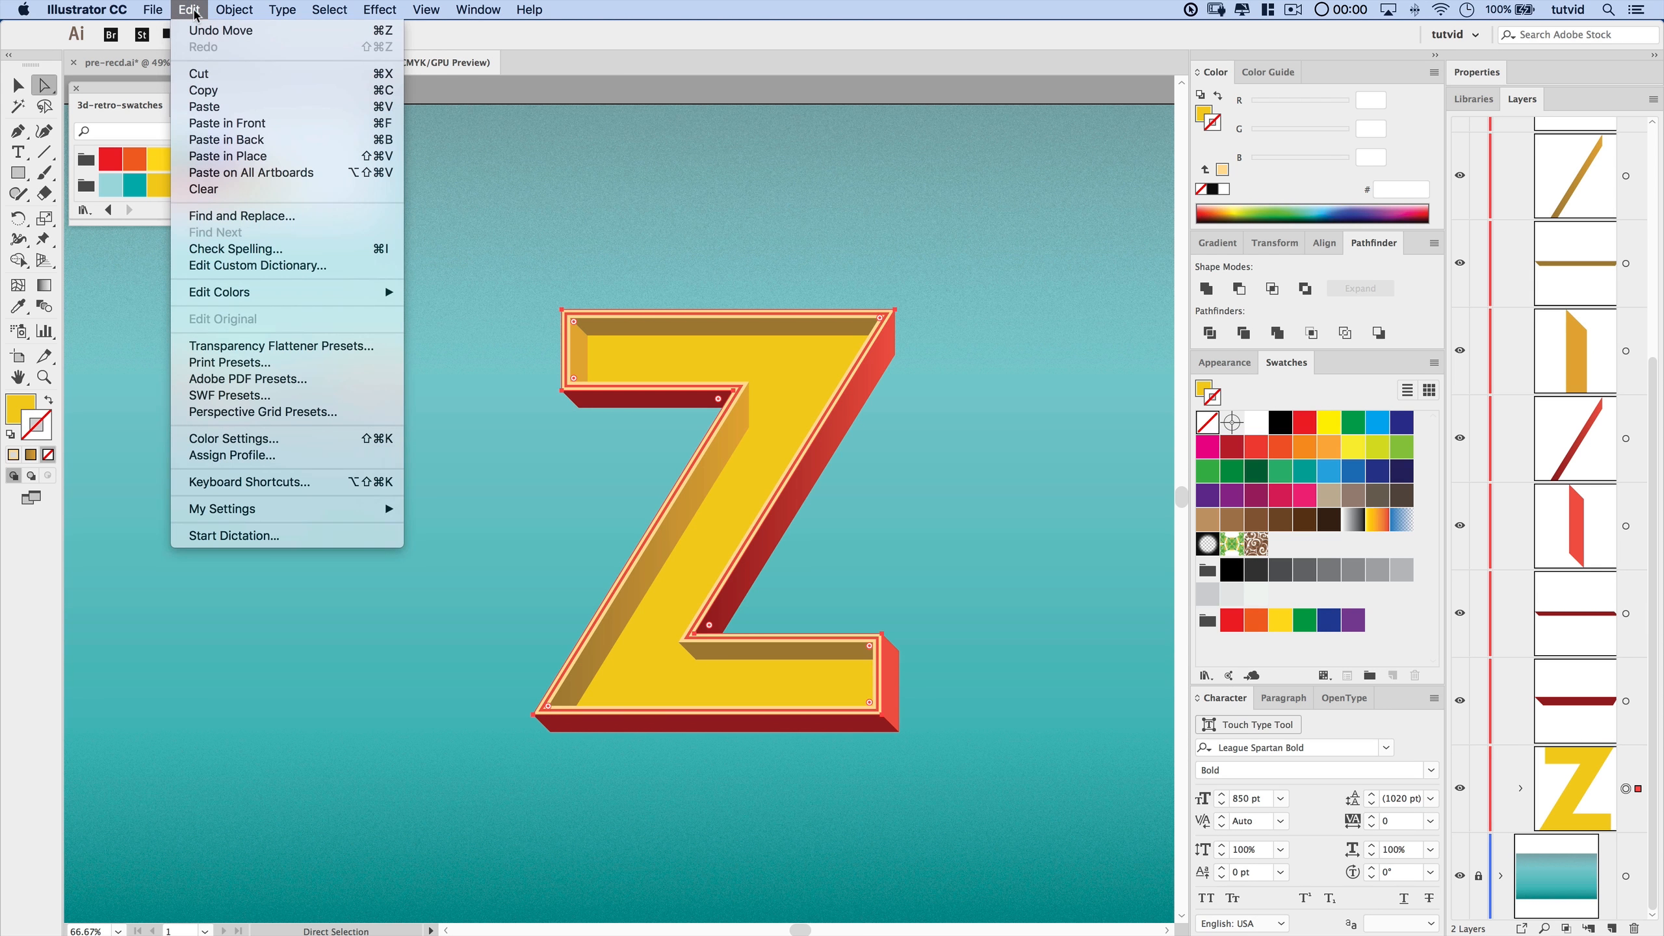
pyautogui.click(226, 139)
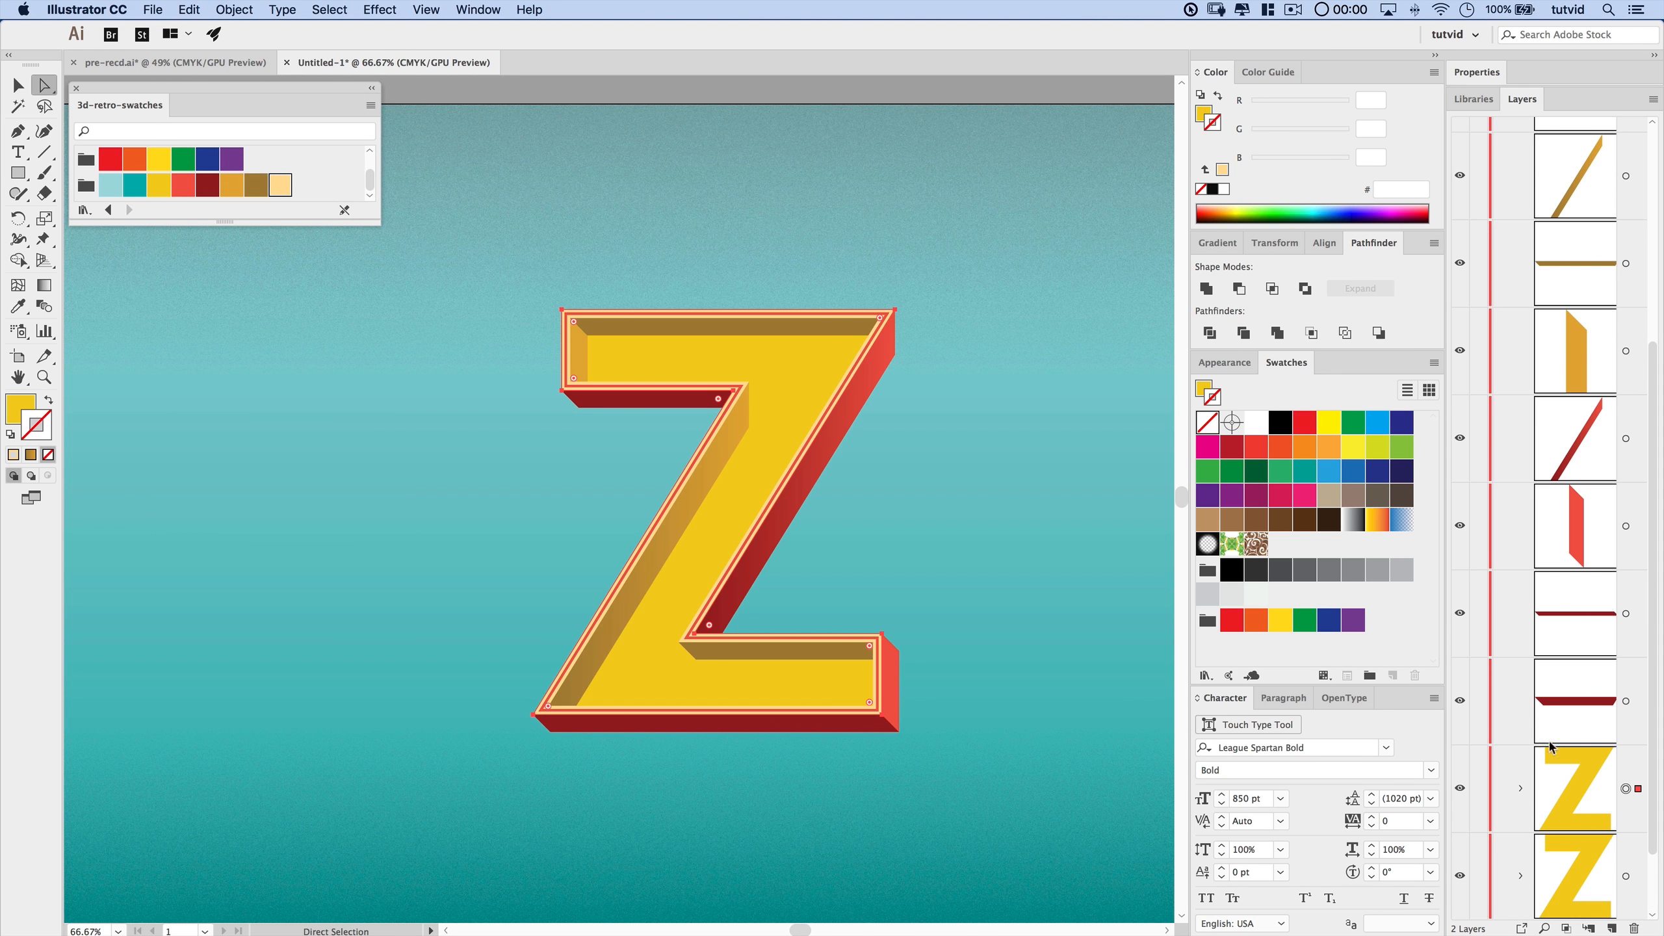
pyautogui.scroll(-2, 1593, 797)
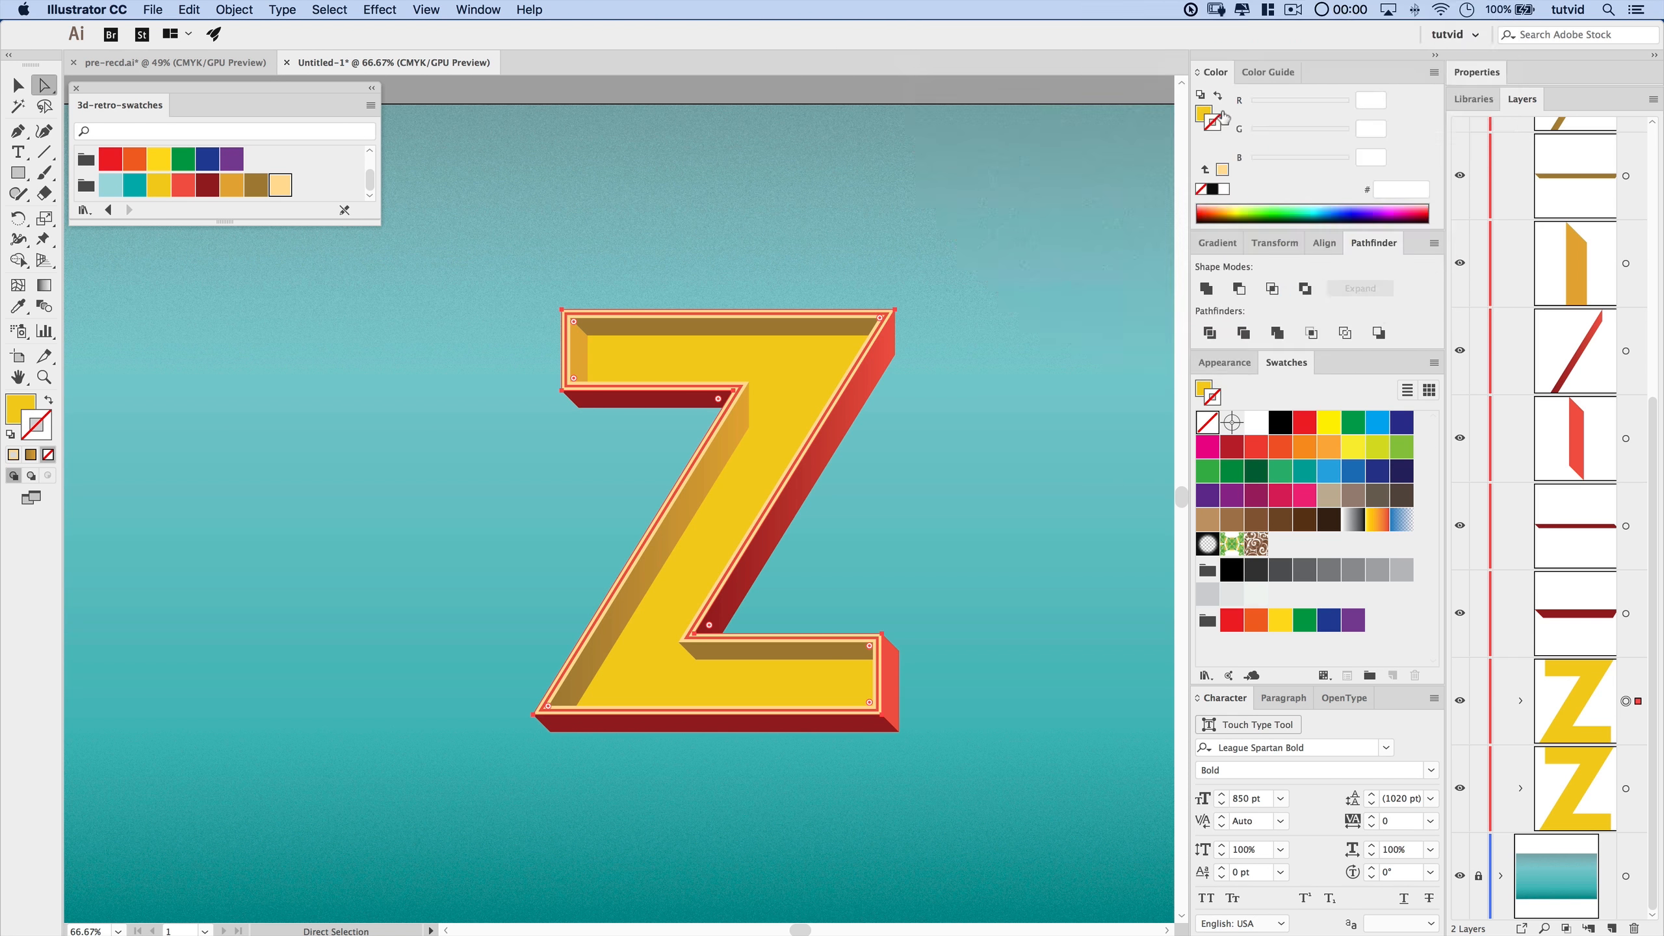
# - Give the front yellow Z face a white #ffffff fill with no stroke
pyautogui.click(1225, 190)
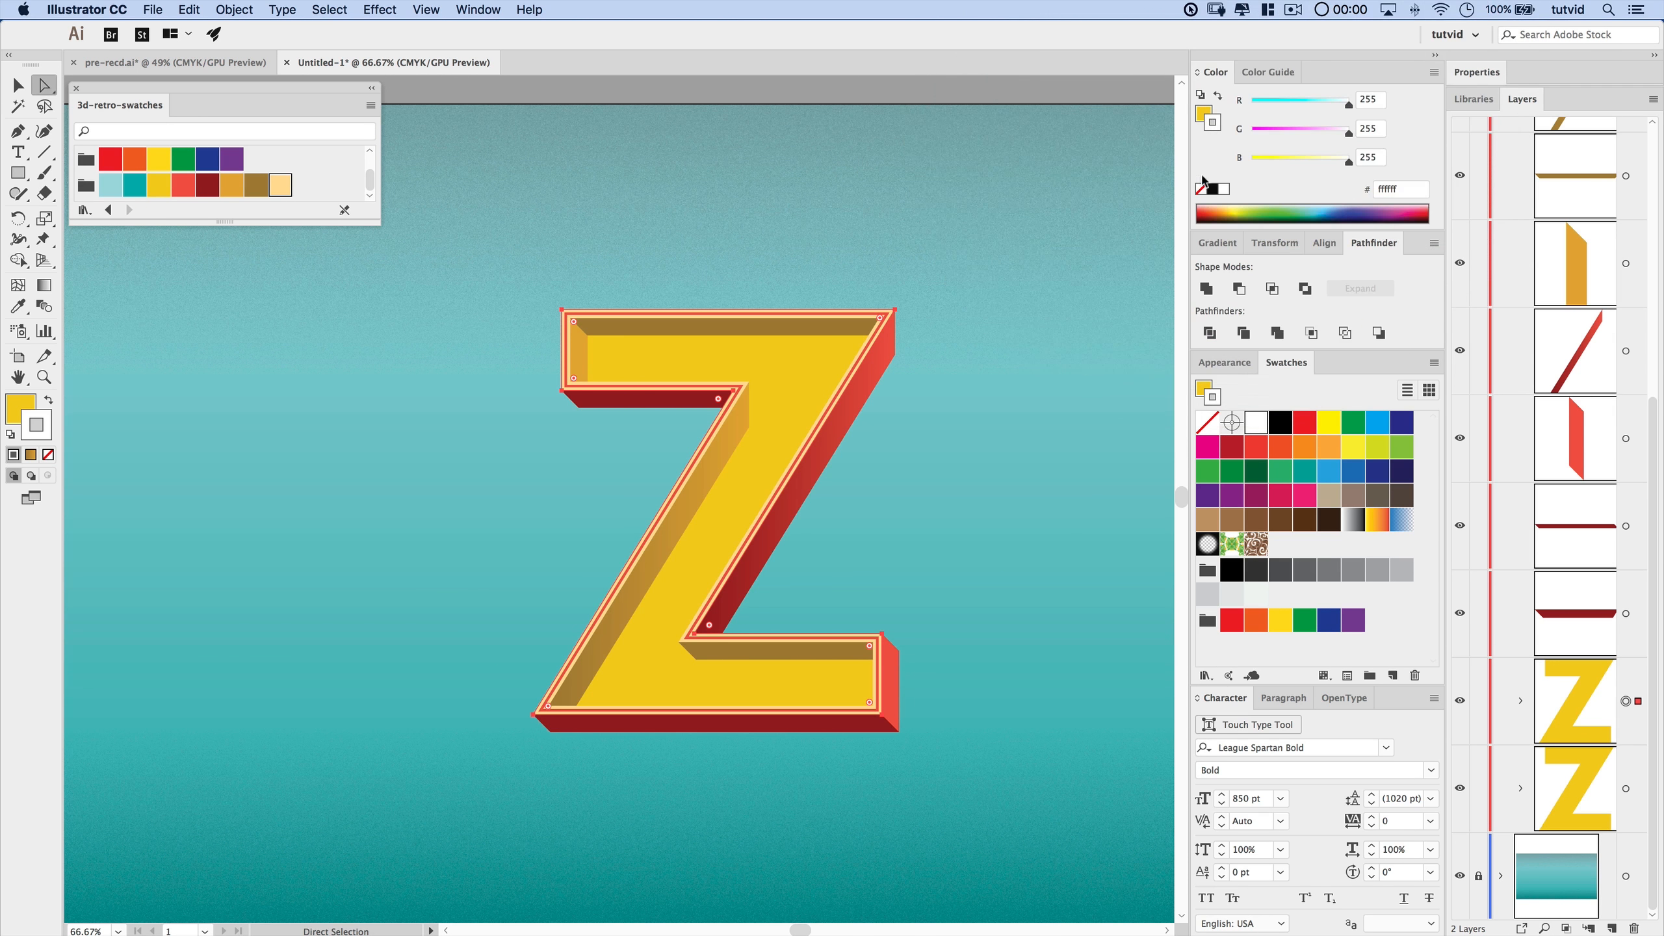
pyautogui.click(1201, 189)
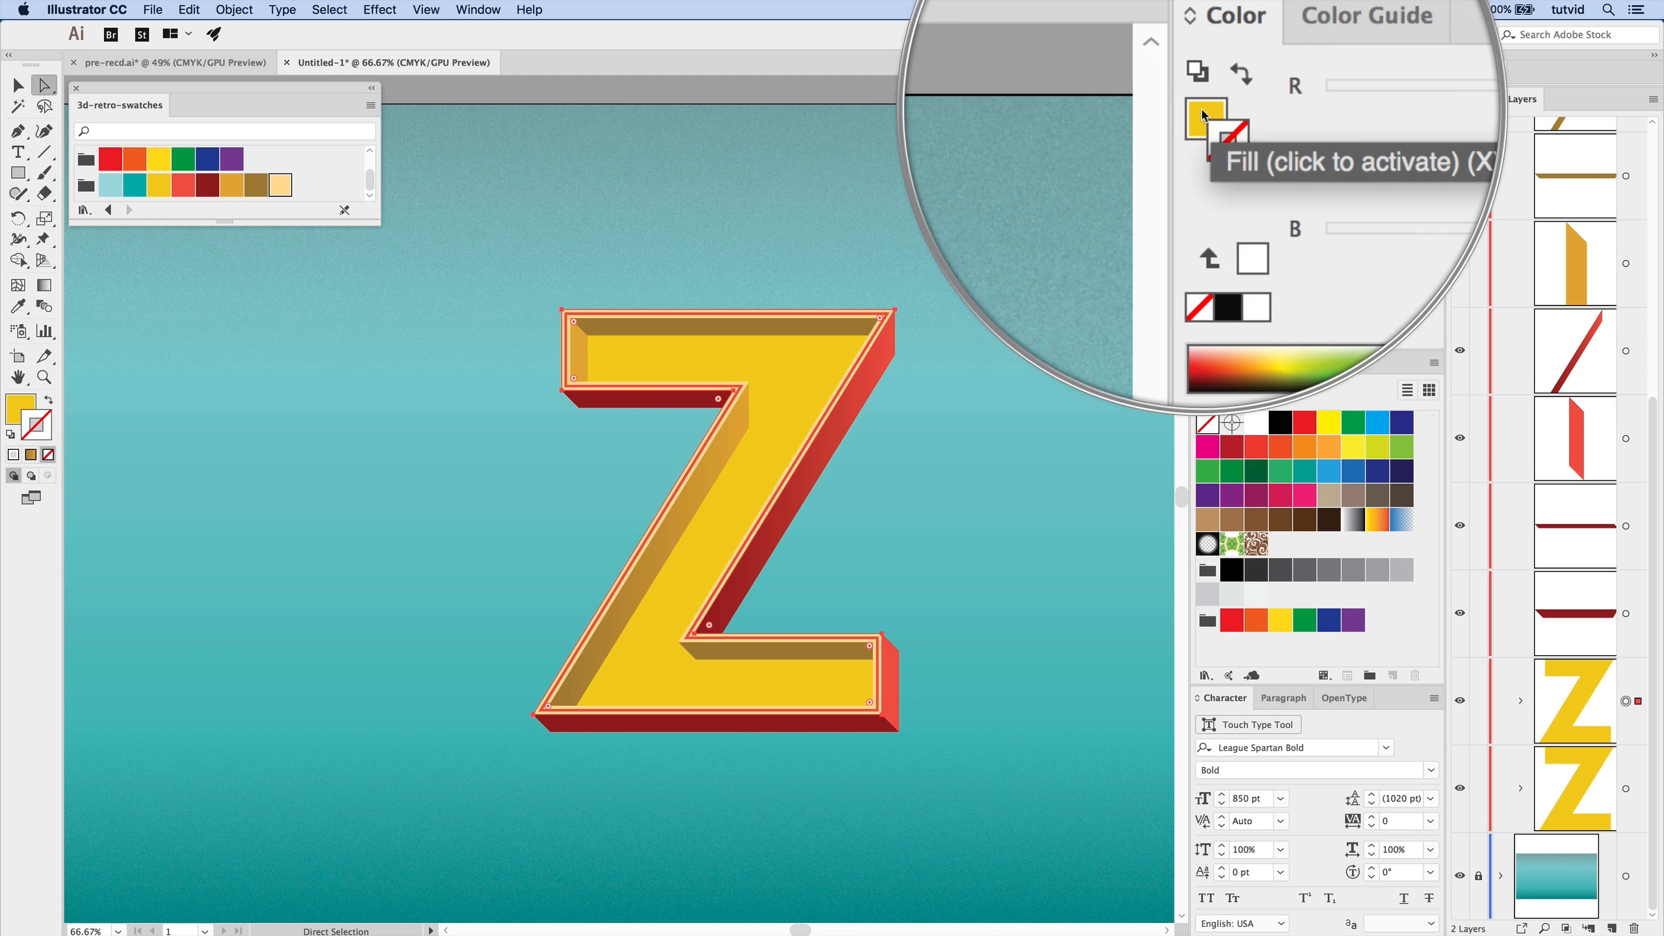
pyautogui.click(1203, 114)
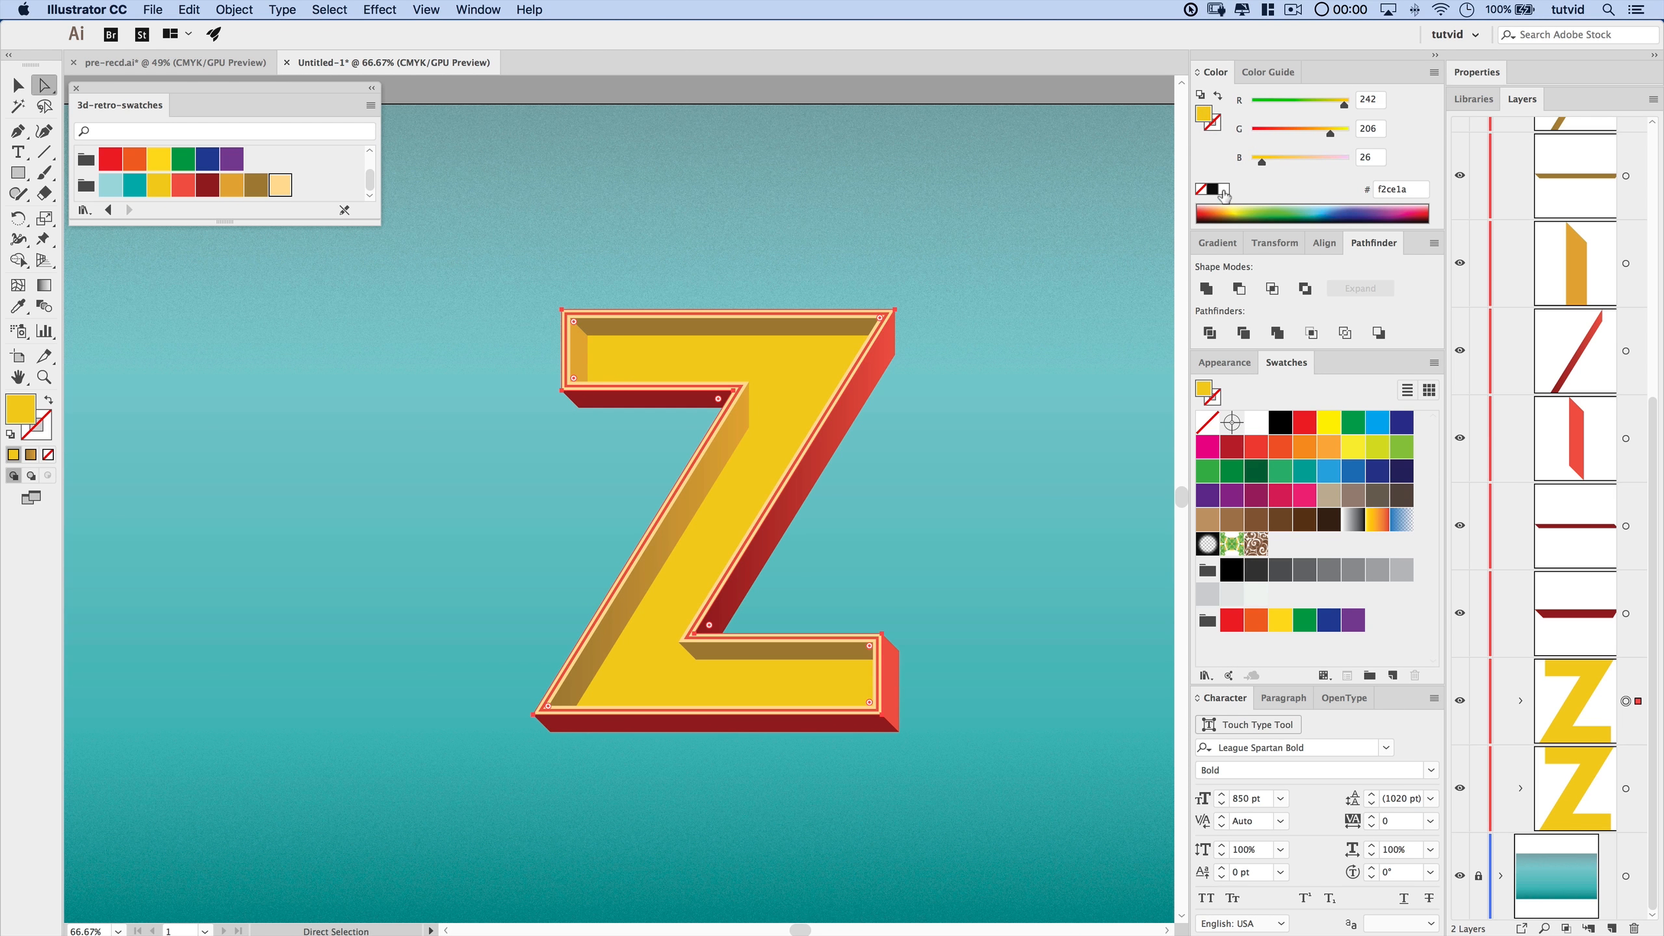
pyautogui.click(1224, 189)
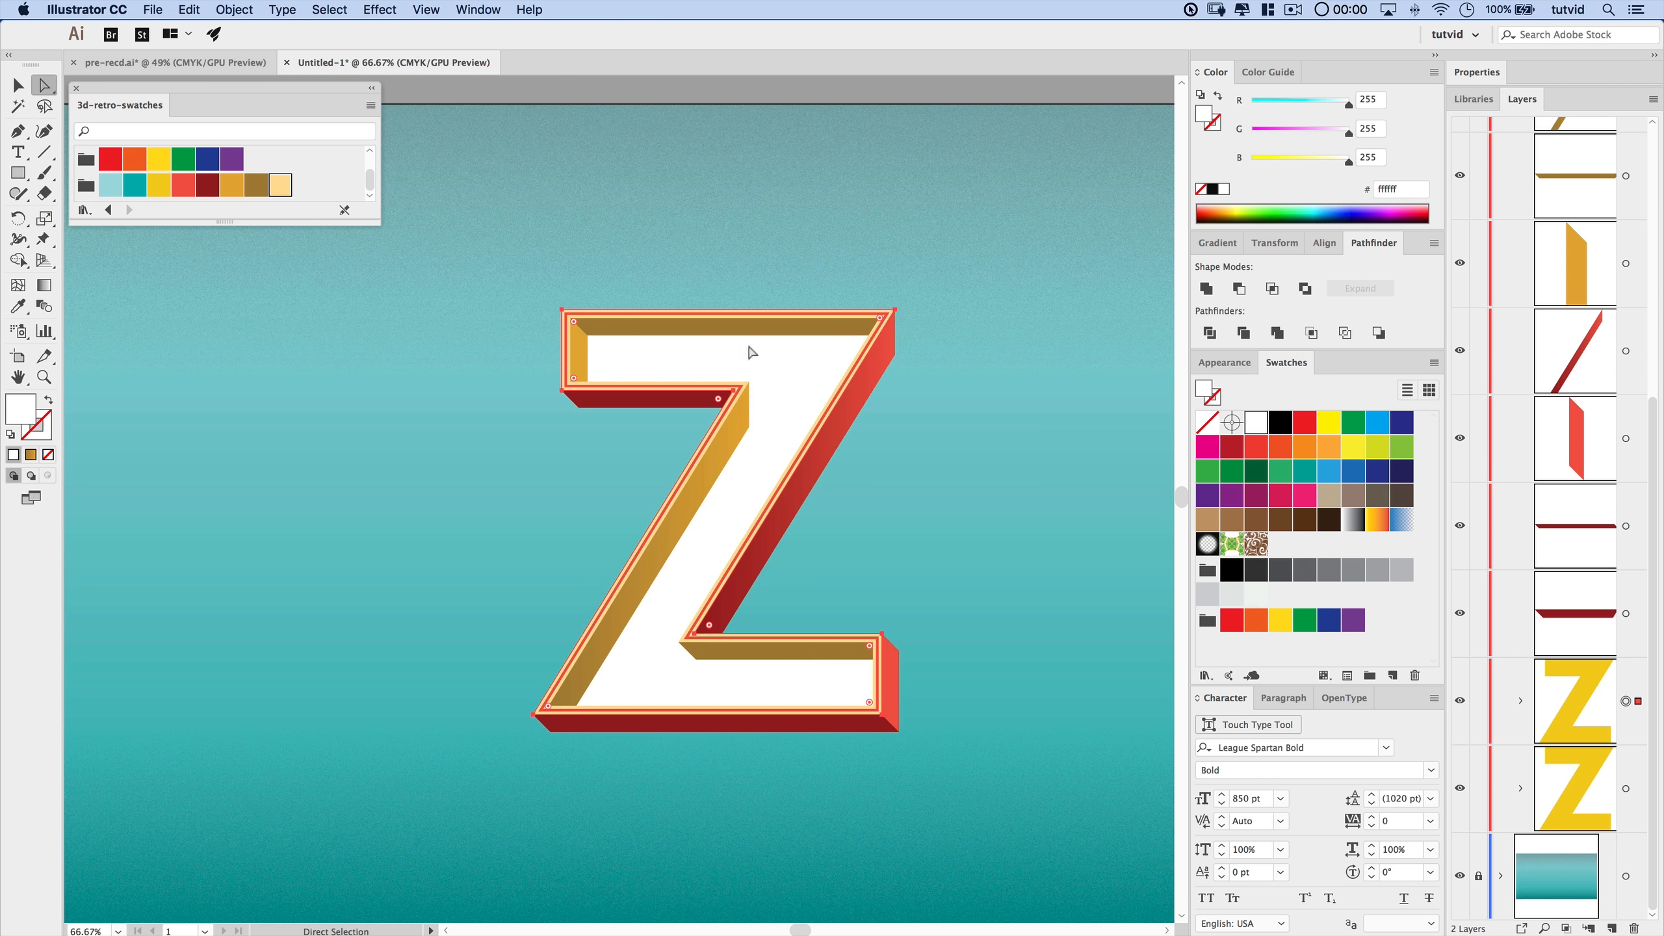
# - Start an Inner Glow effect on the white Z face using Normal mode and black #000000
pyautogui.click(378, 9)
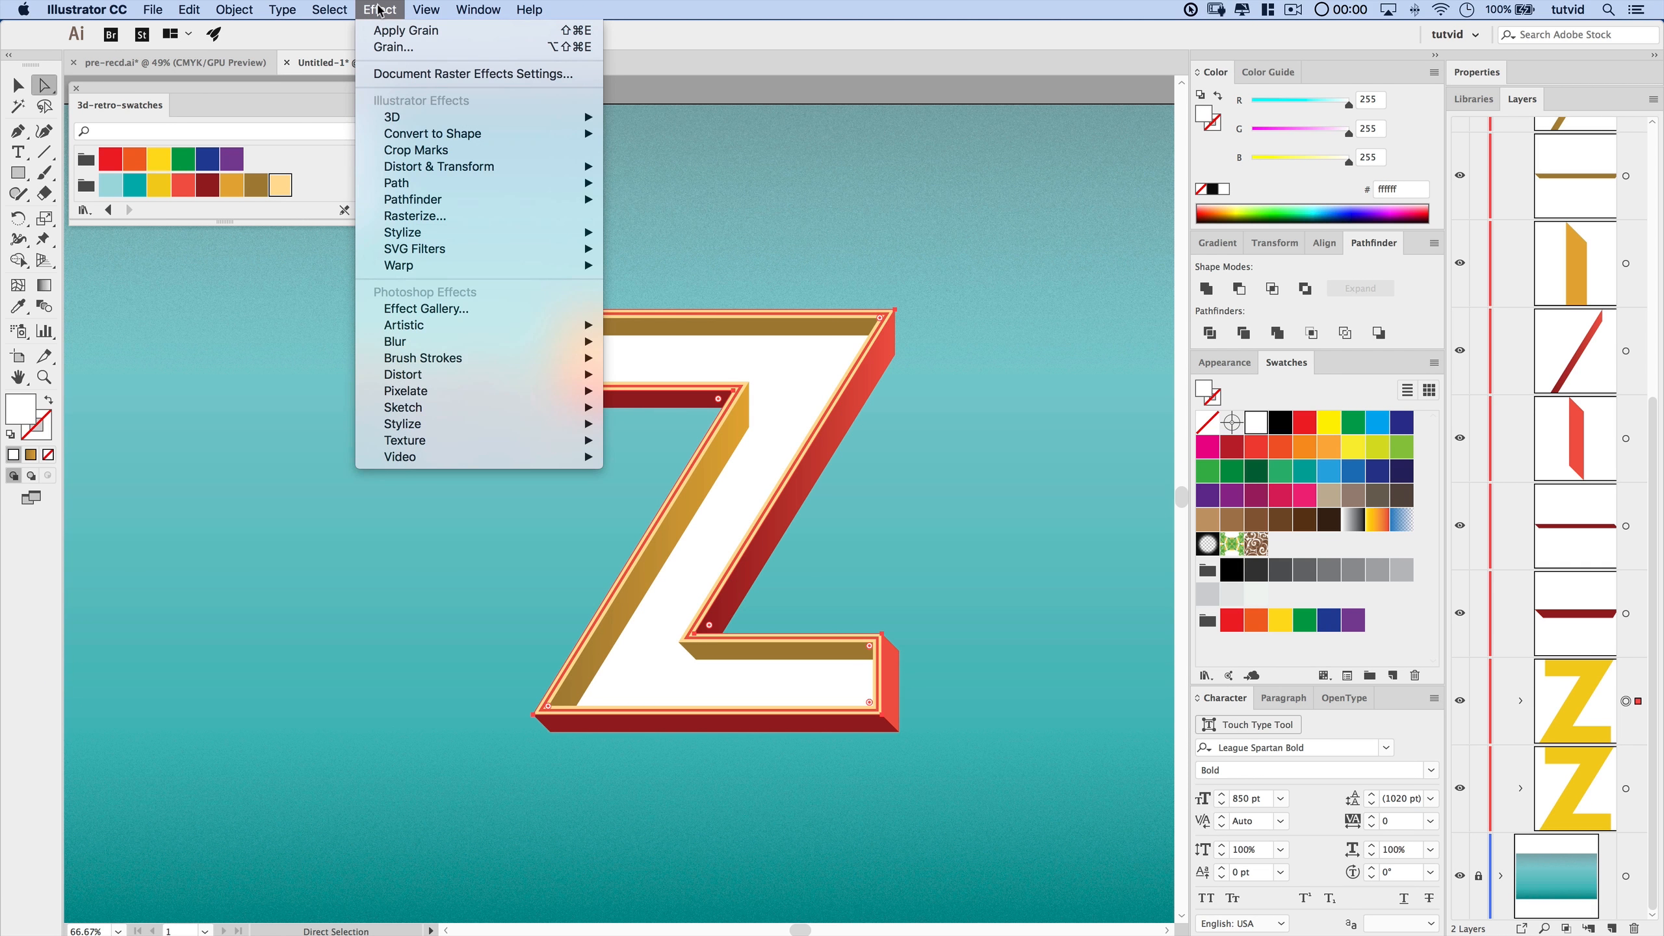
pyautogui.moveTo(557, 232)
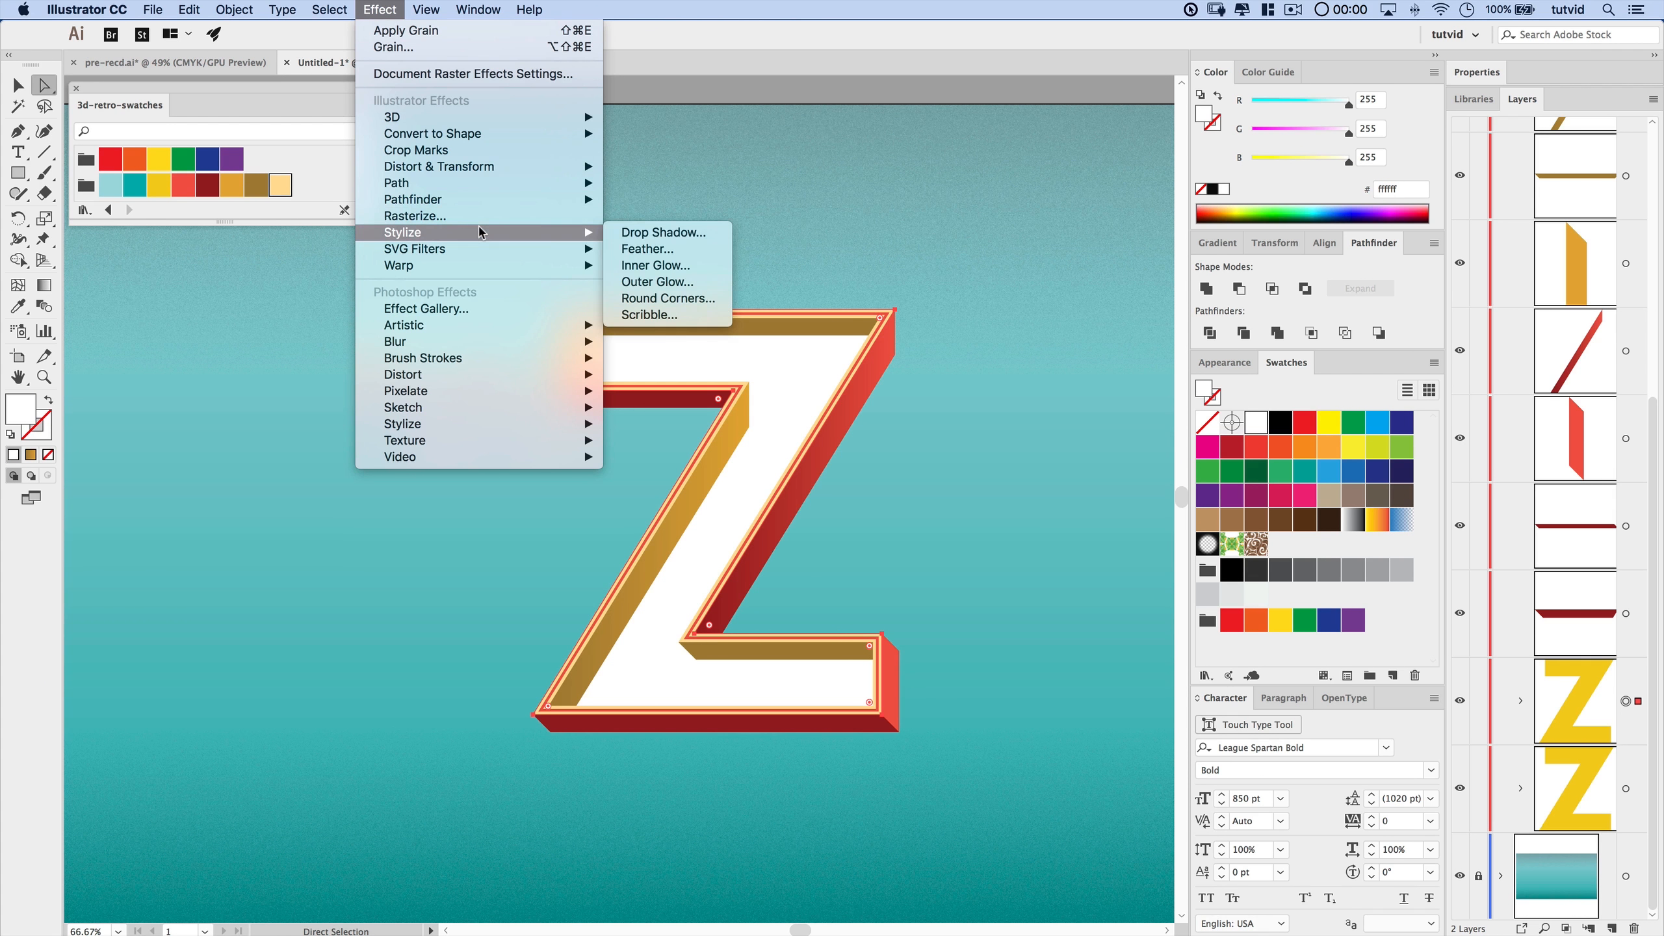
pyautogui.click(657, 264)
pyautogui.moveTo(1109, 584); pyautogui.dragTo(954, 366)
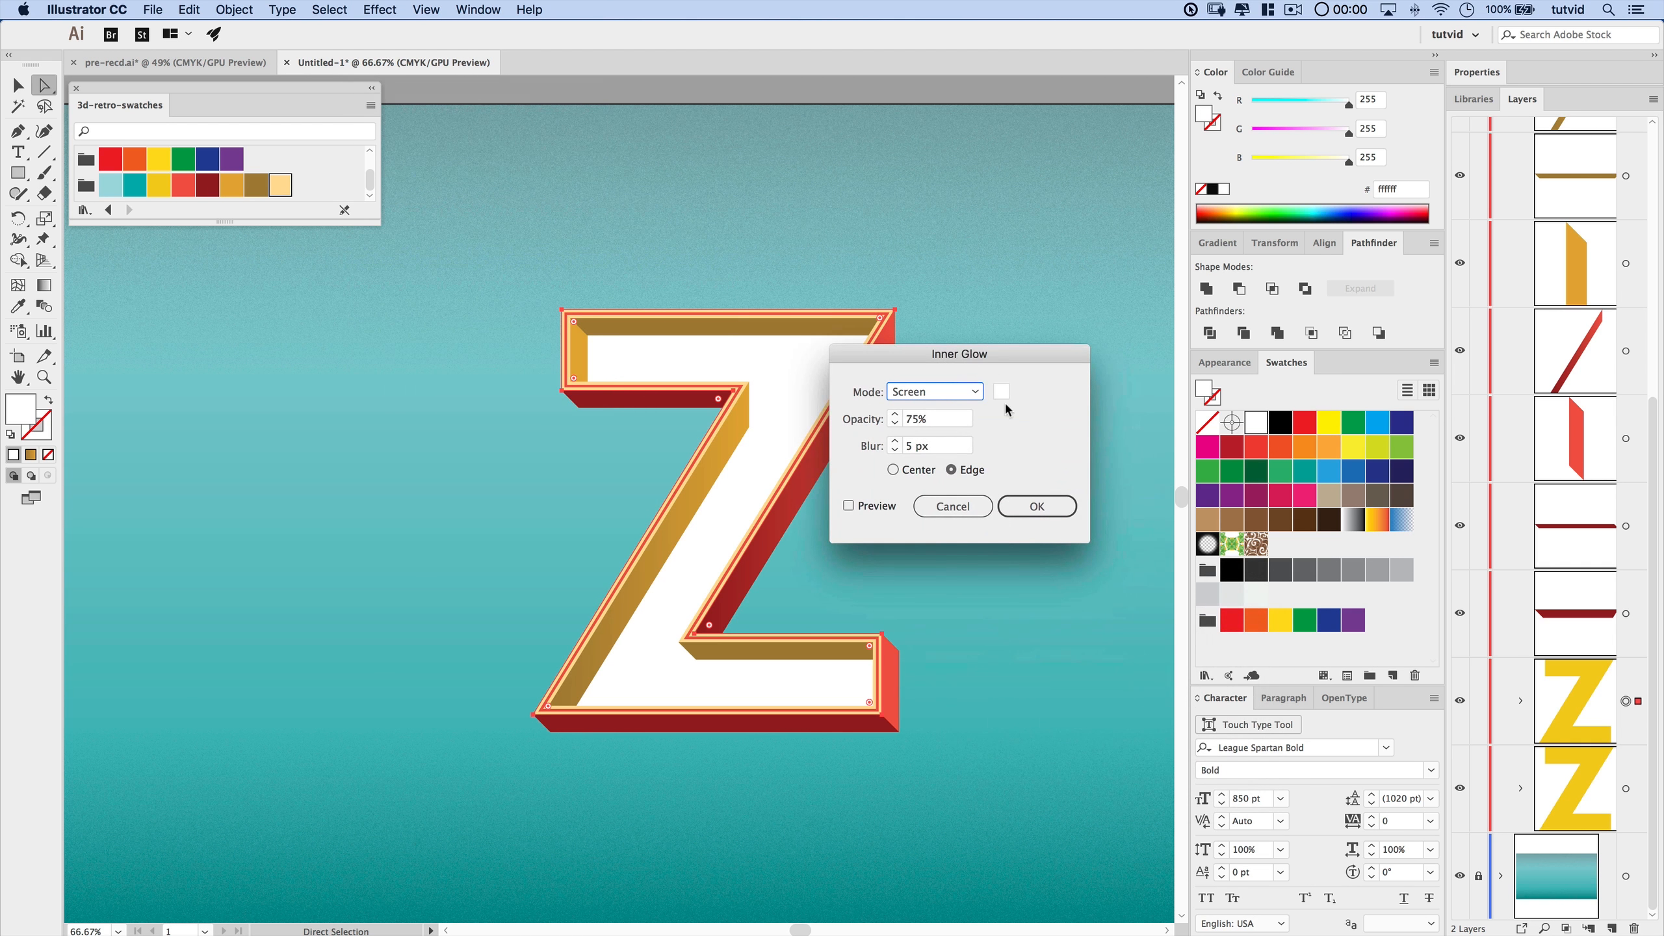
pyautogui.click(964, 393)
pyautogui.click(945, 417)
pyautogui.click(1002, 392)
pyautogui.write('000000')
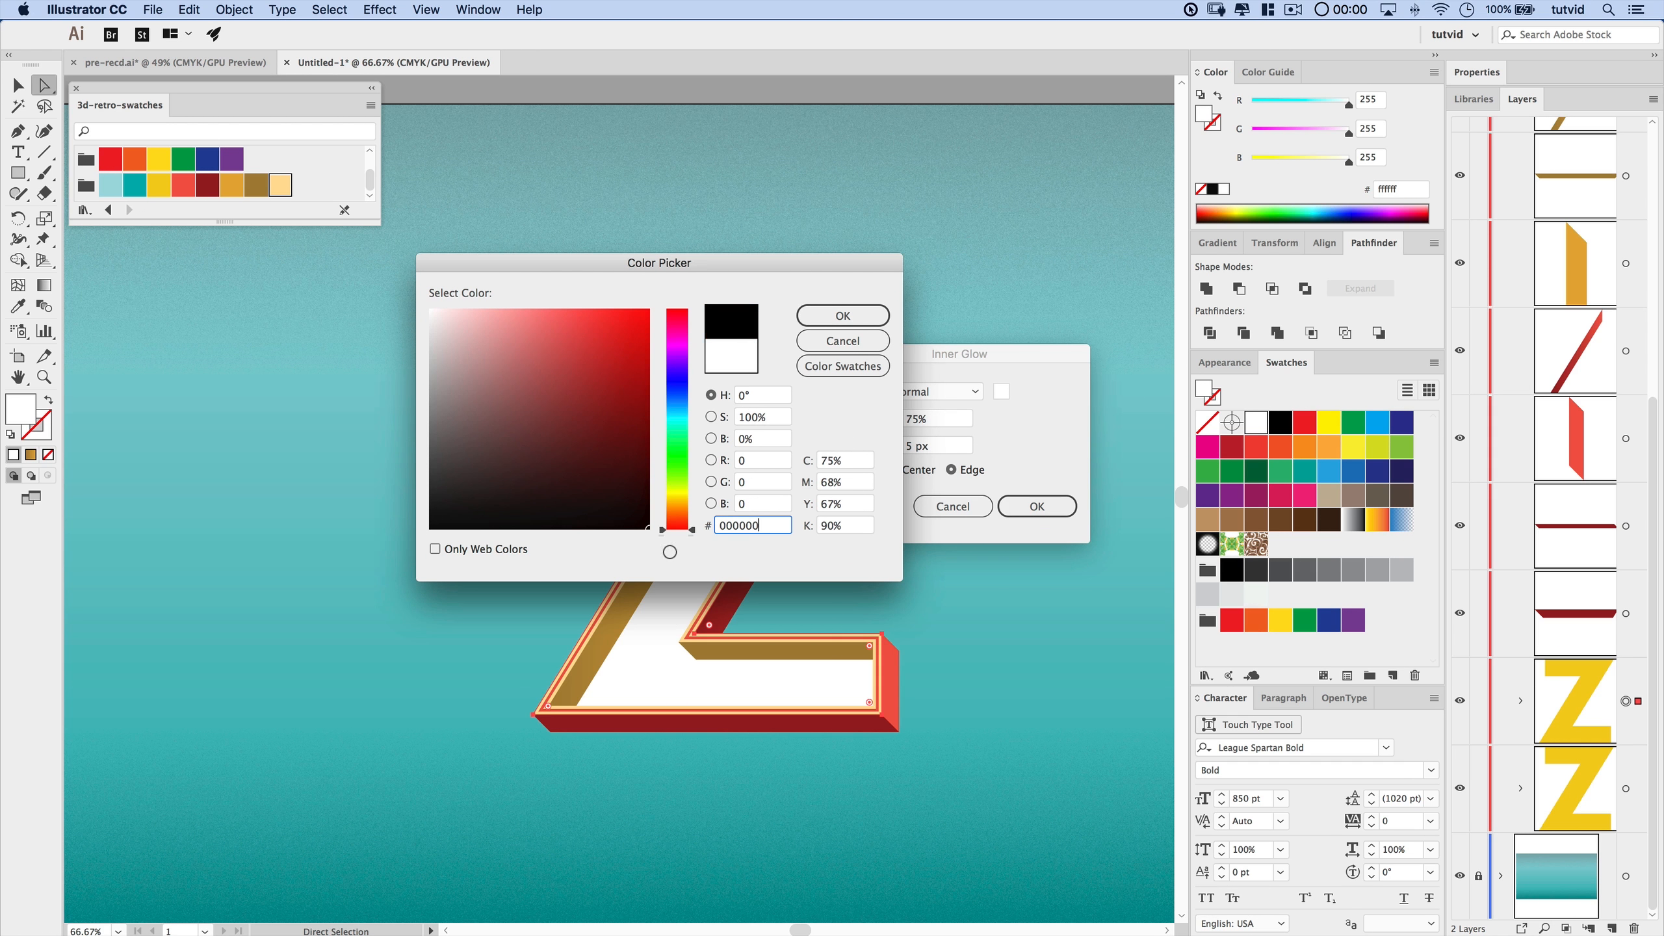
pyautogui.click(843, 316)
# - Set the inner glow to 100% opacity and 65 px blur from the edge, and apply it
pyautogui.press('Tab')
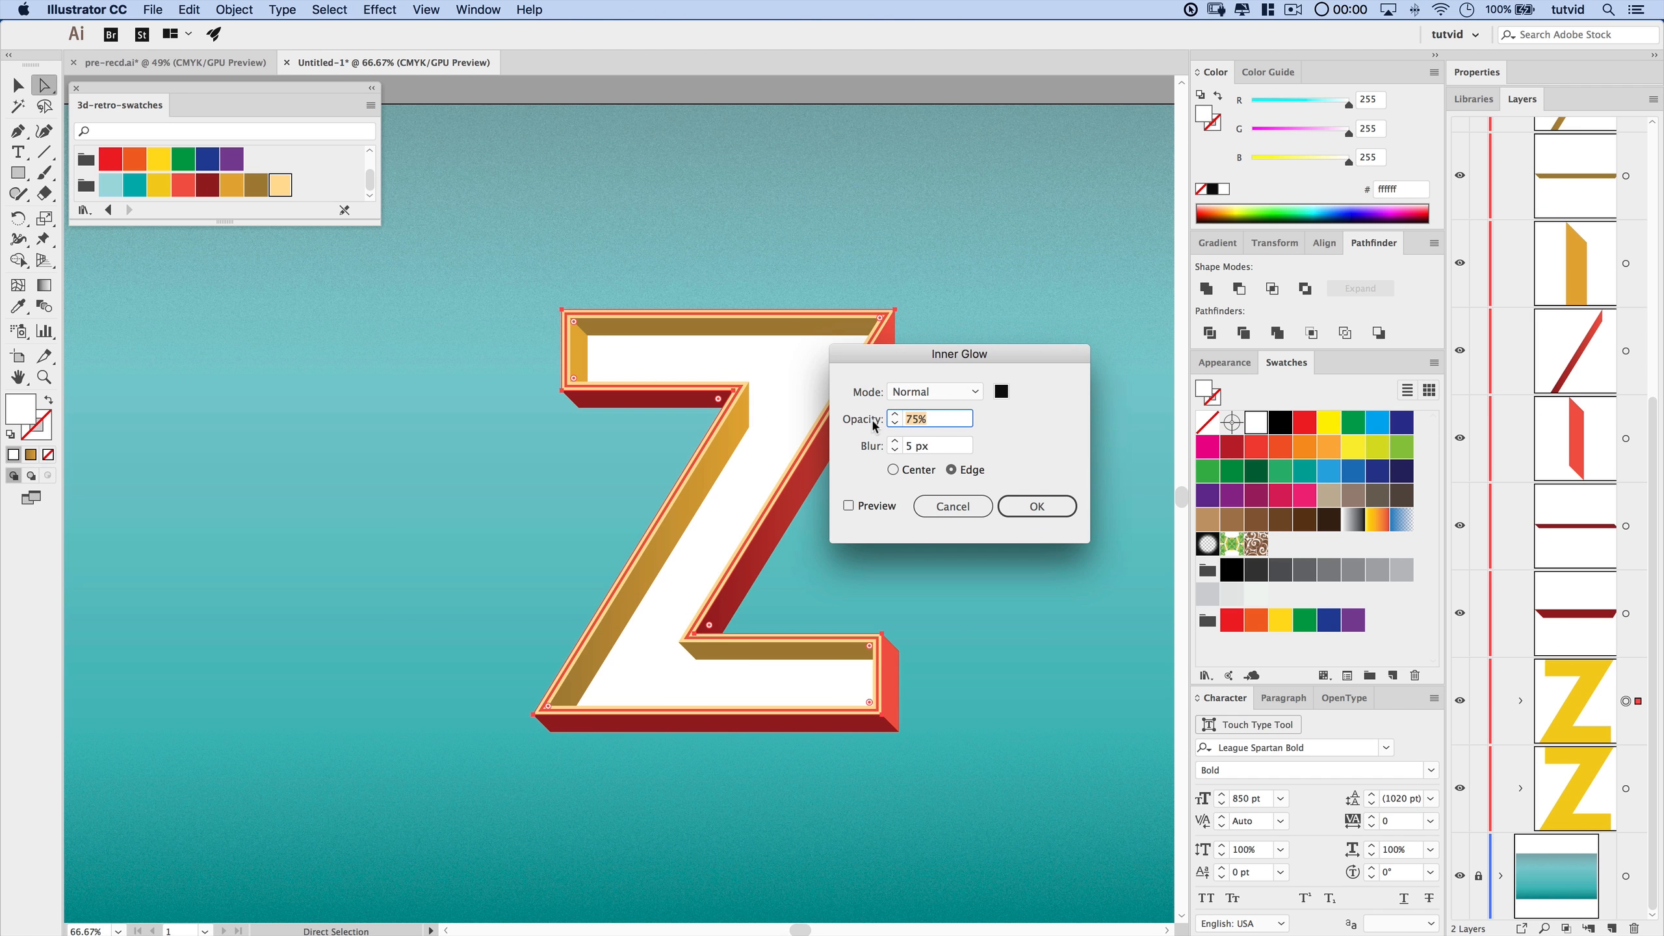
pyautogui.write('100')
pyautogui.press('Tab')
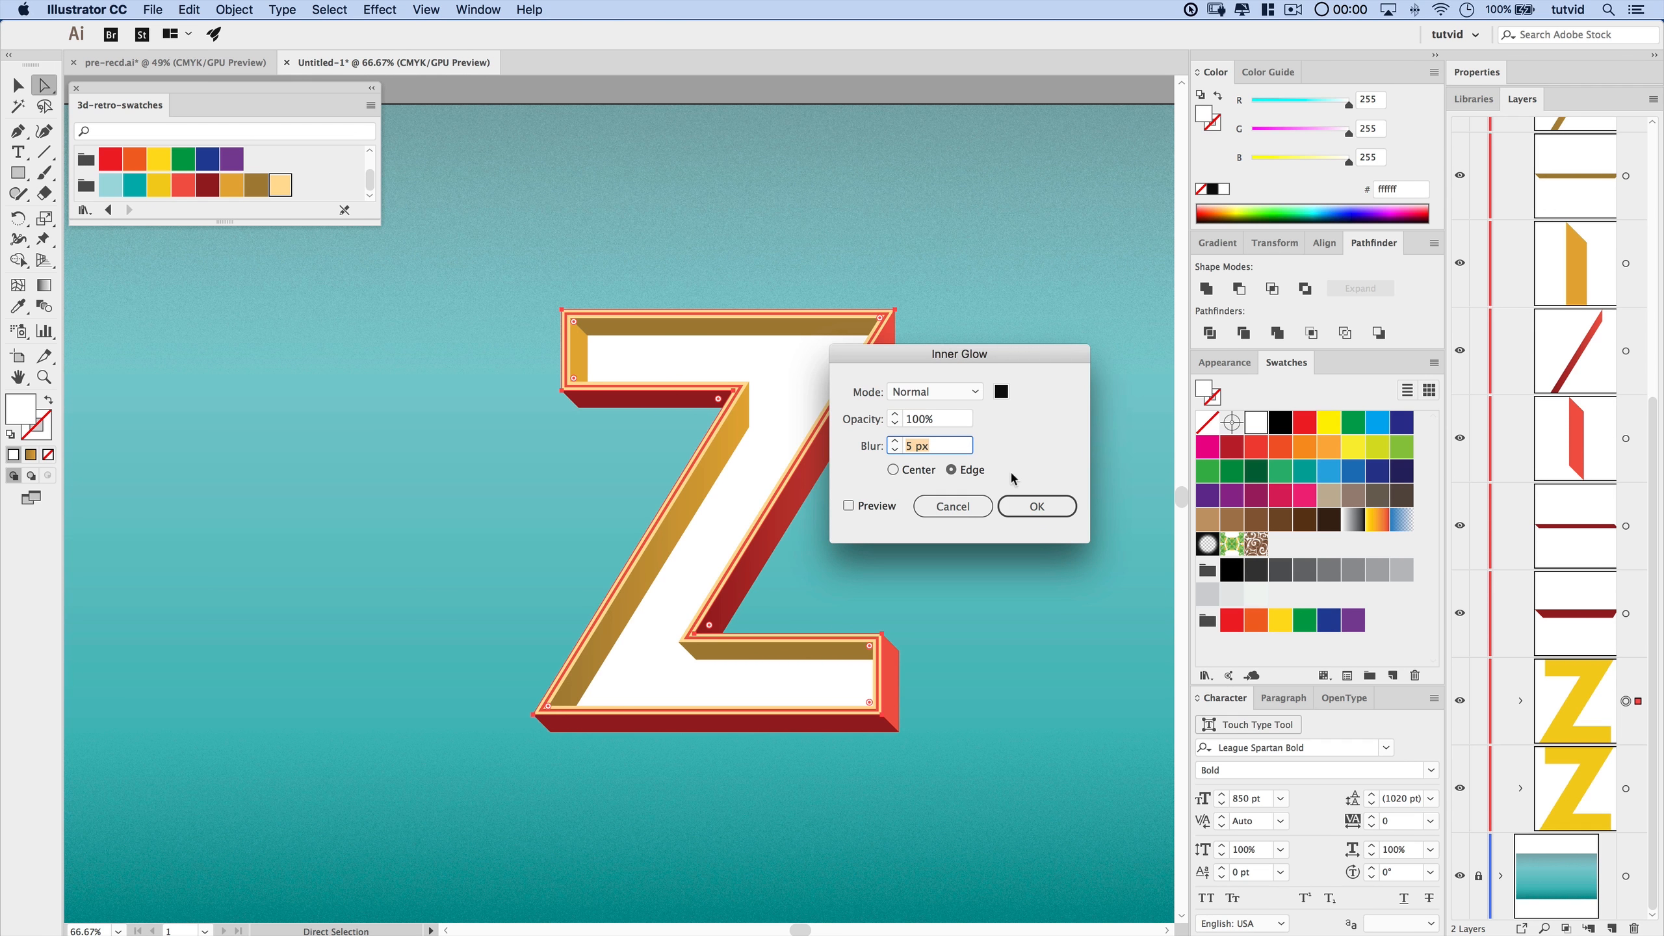
pyautogui.write('65')
pyautogui.press('Tab')
pyautogui.click(850, 508)
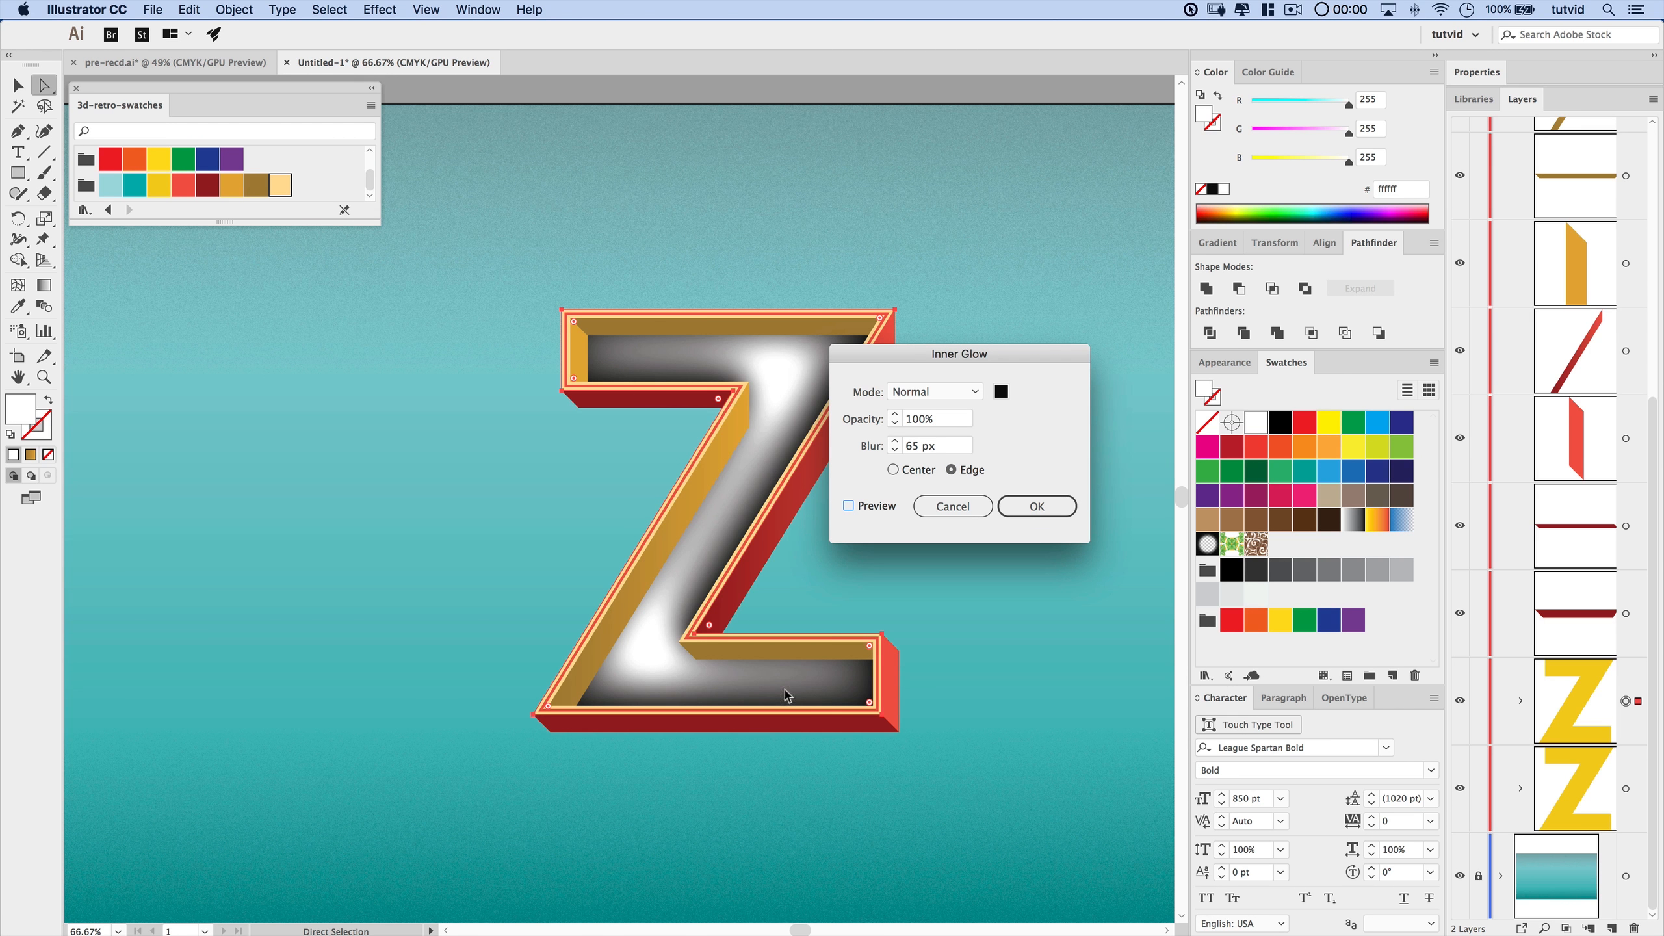
pyautogui.click(1030, 508)
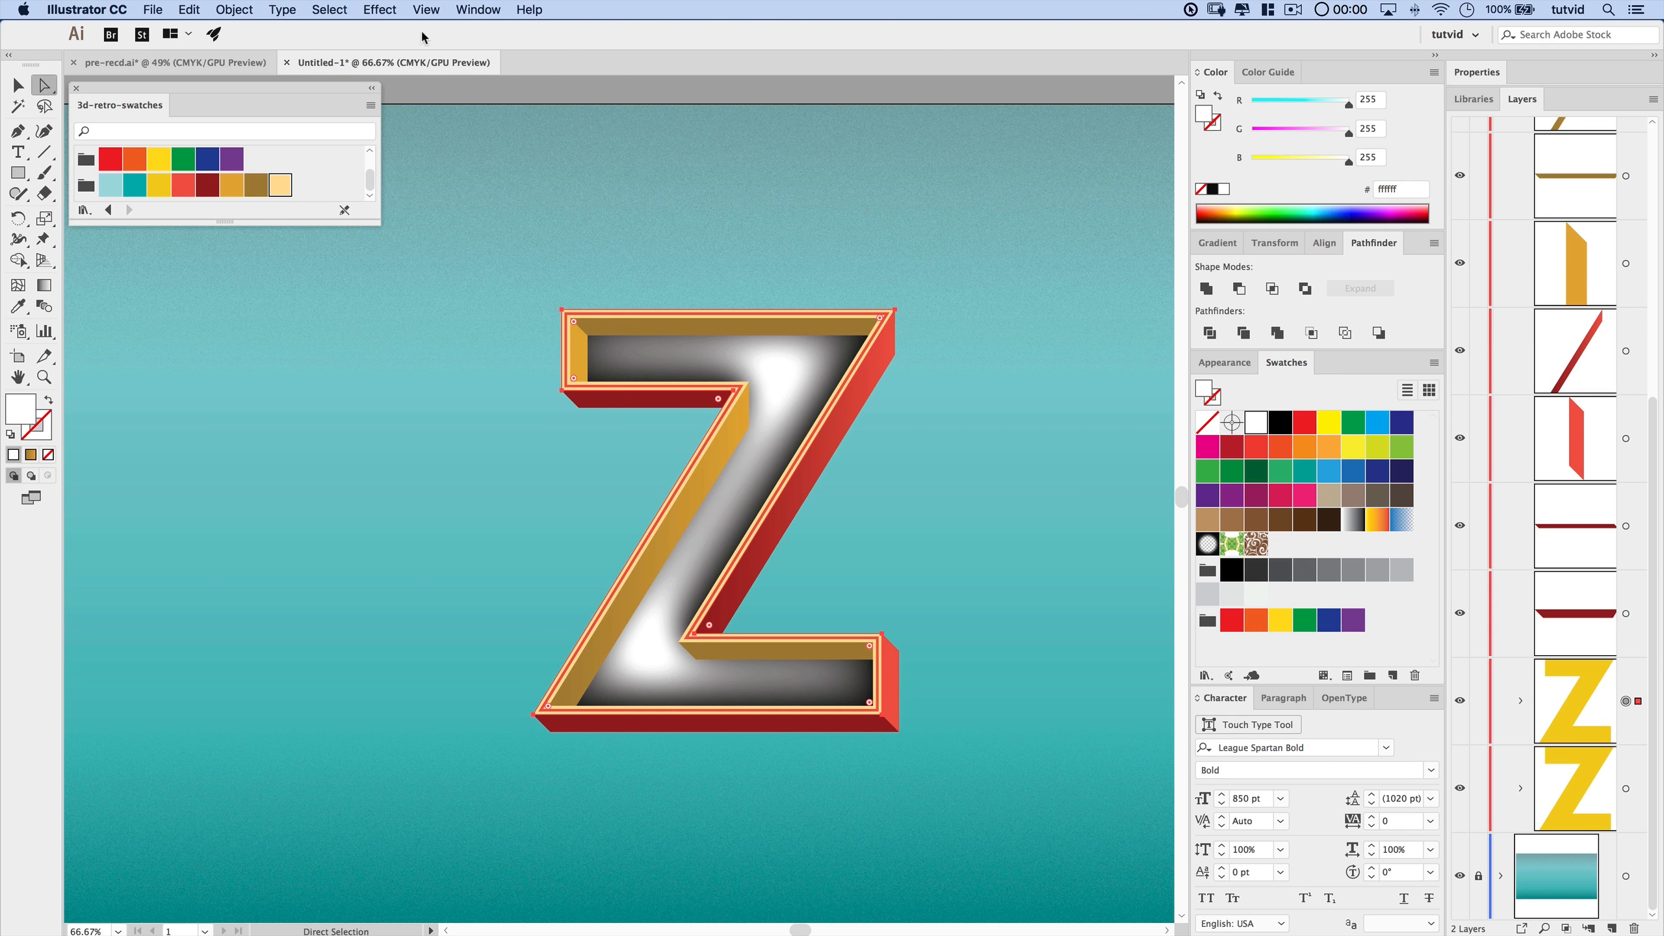
# - Apply a Grain texture effect to the white Z face with intensity 26, contrast 0 and the Stippled grain type
pyautogui.click(380, 10)
pyautogui.moveTo(492, 441)
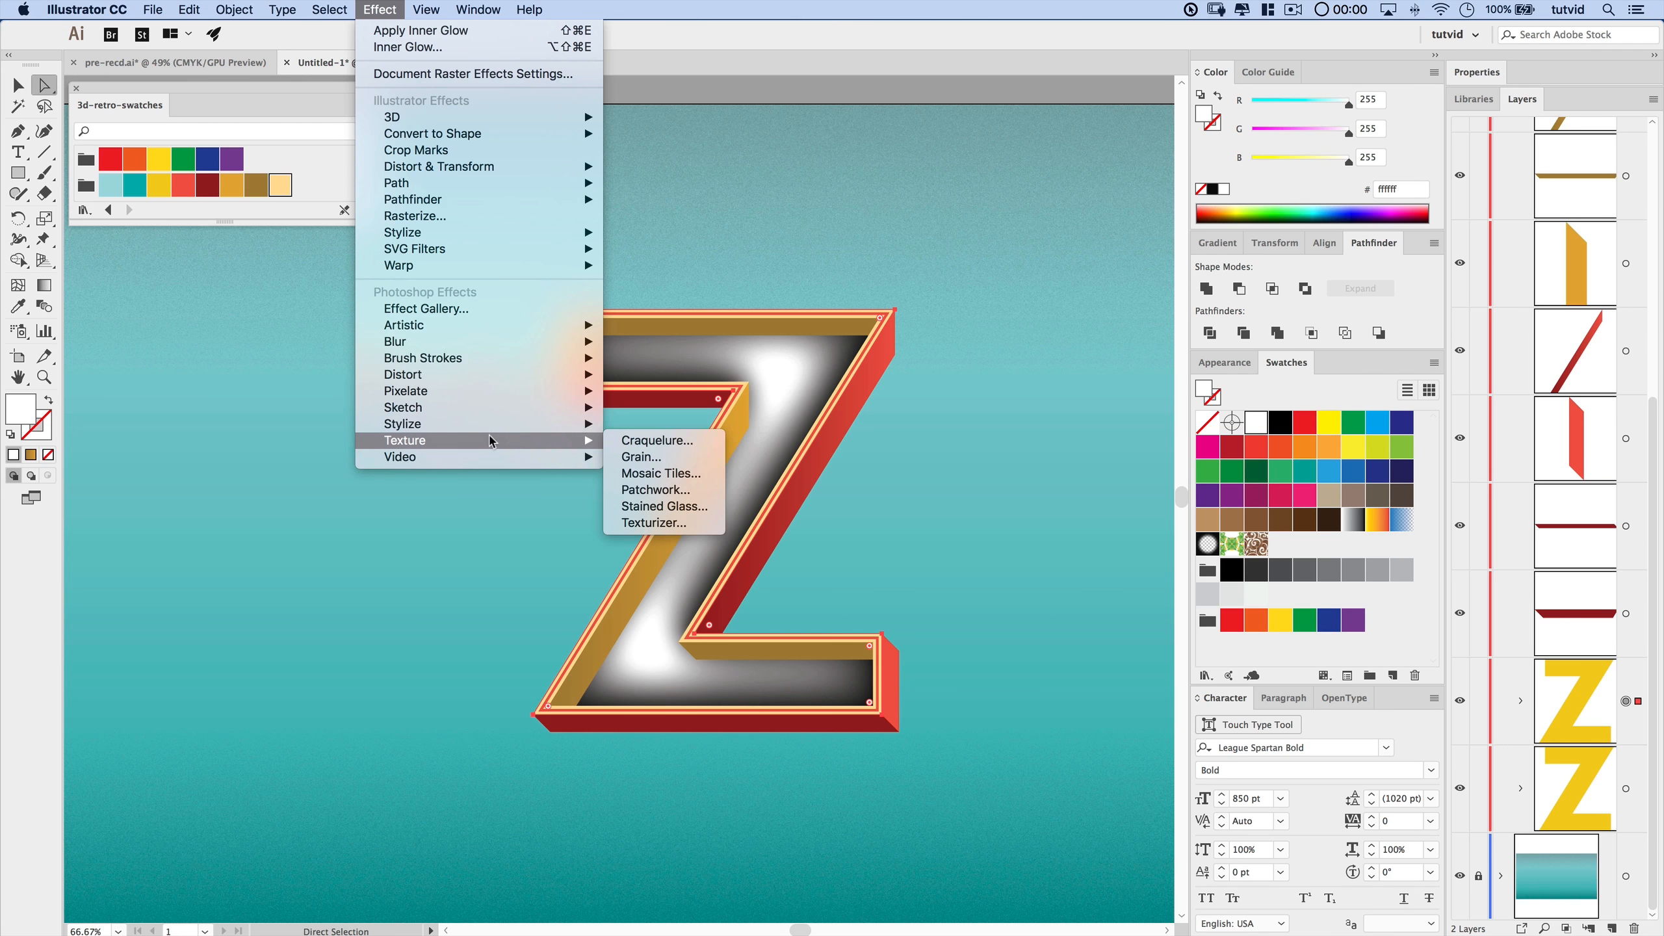
pyautogui.click(691, 438)
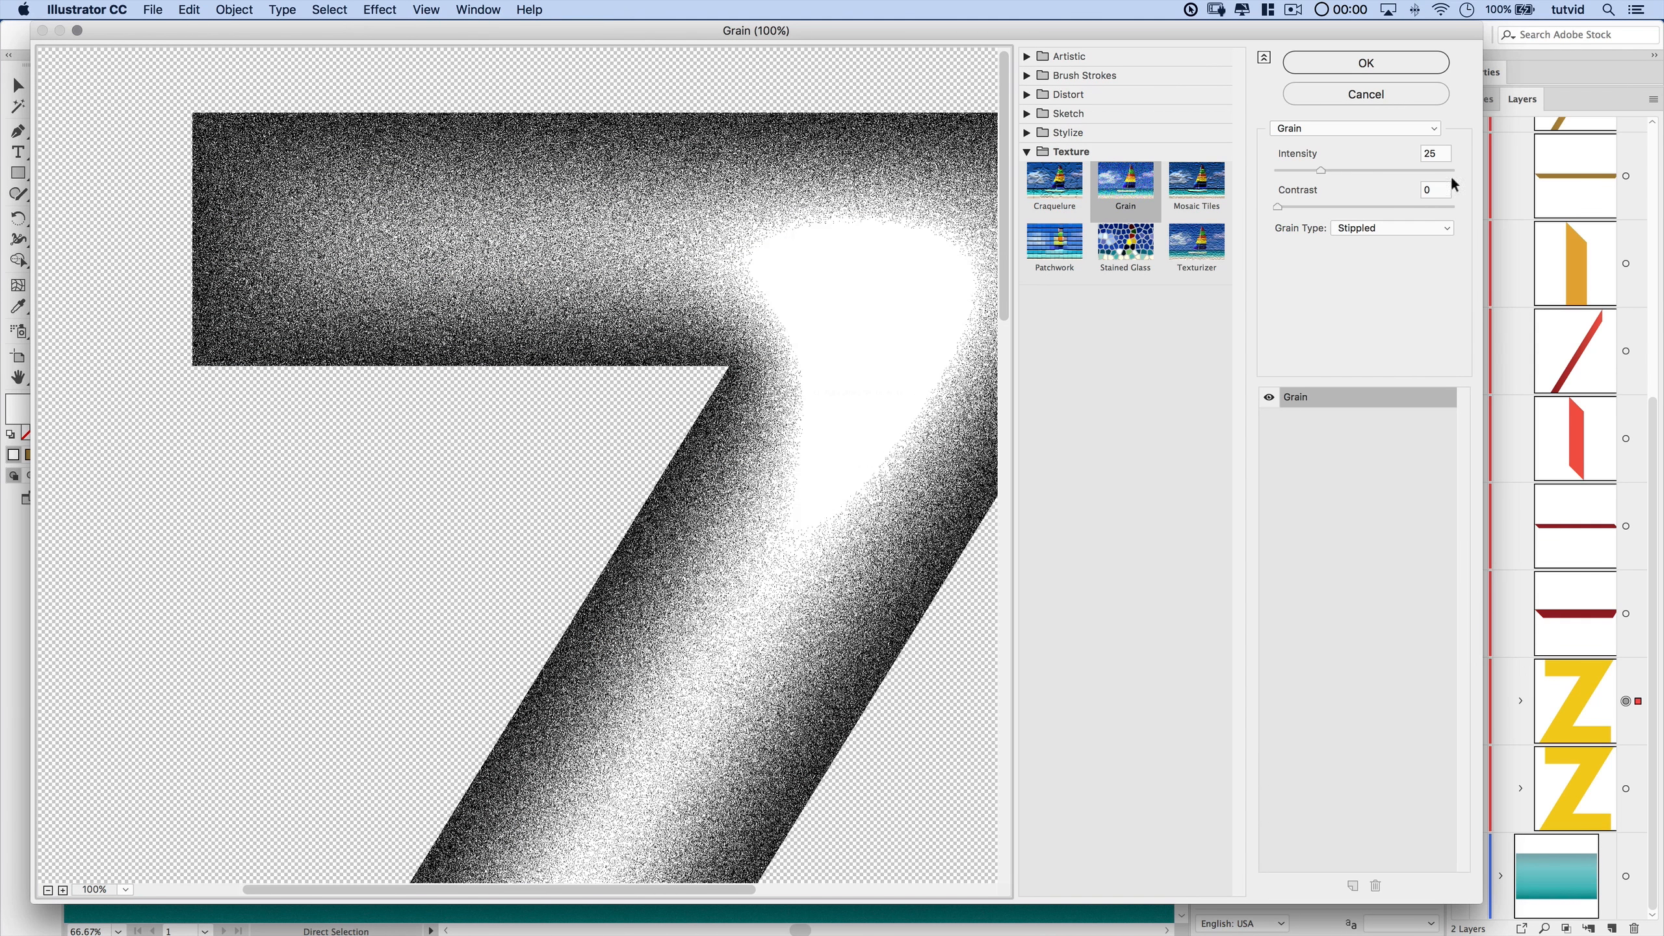
pyautogui.moveTo(1312, 177); pyautogui.dragTo(1320, 172)
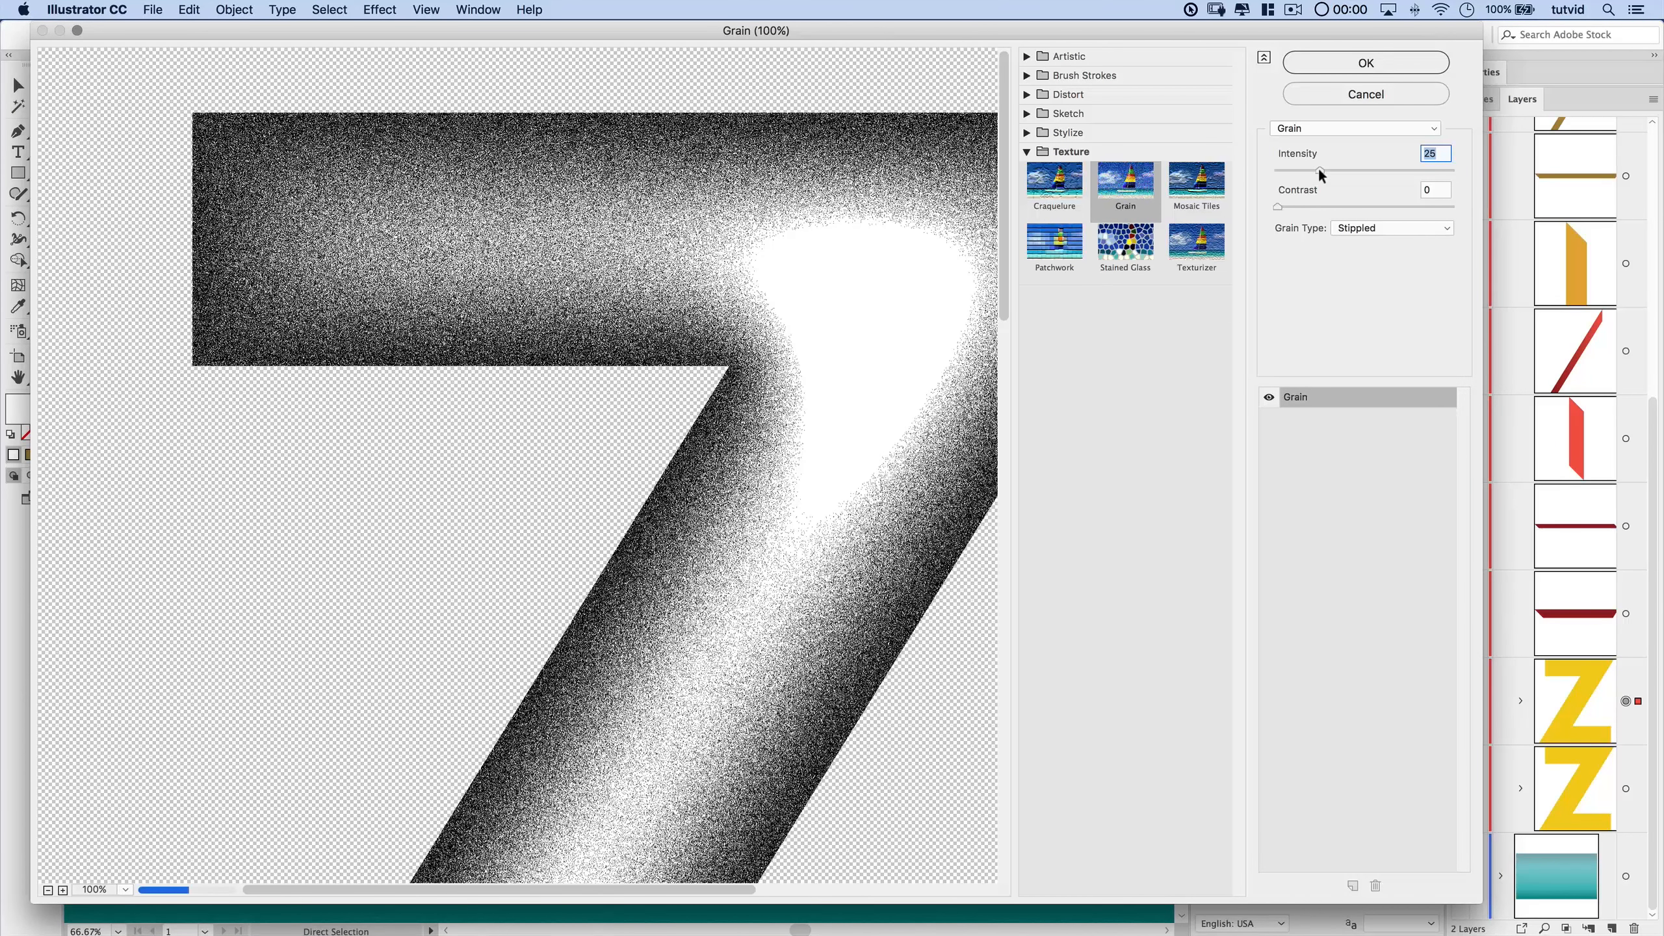
pyautogui.click(1367, 63)
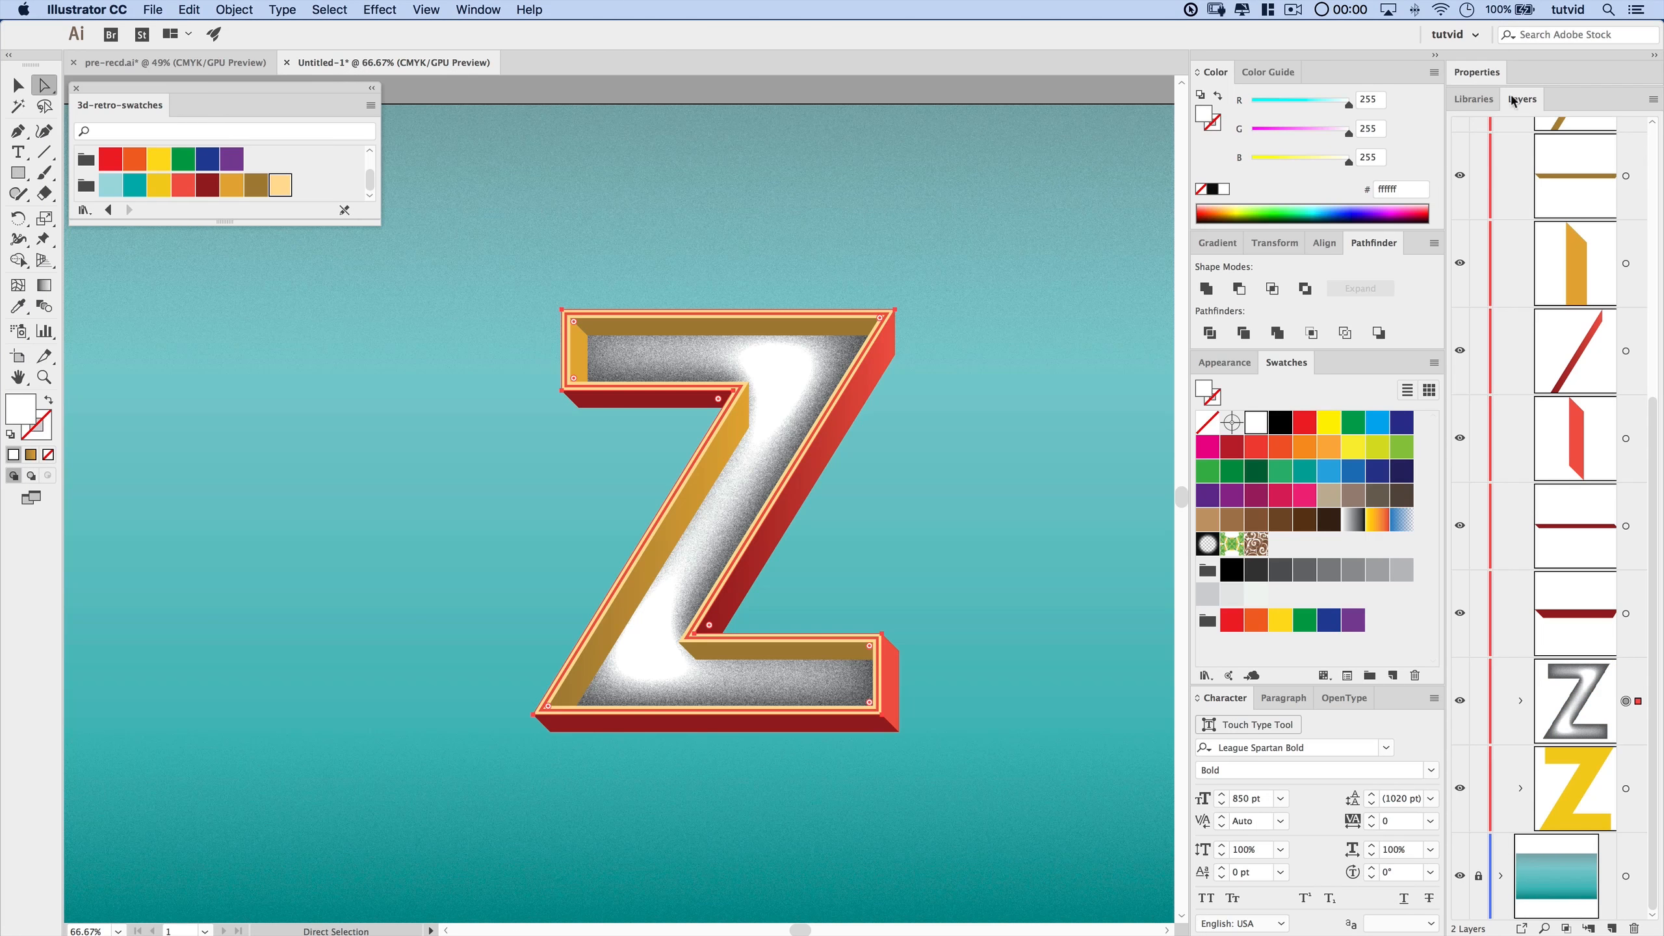
# - Blend the grainy Z face into the yellow one beneath using Multiply mode at 35% opacity
pyautogui.click(1475, 72)
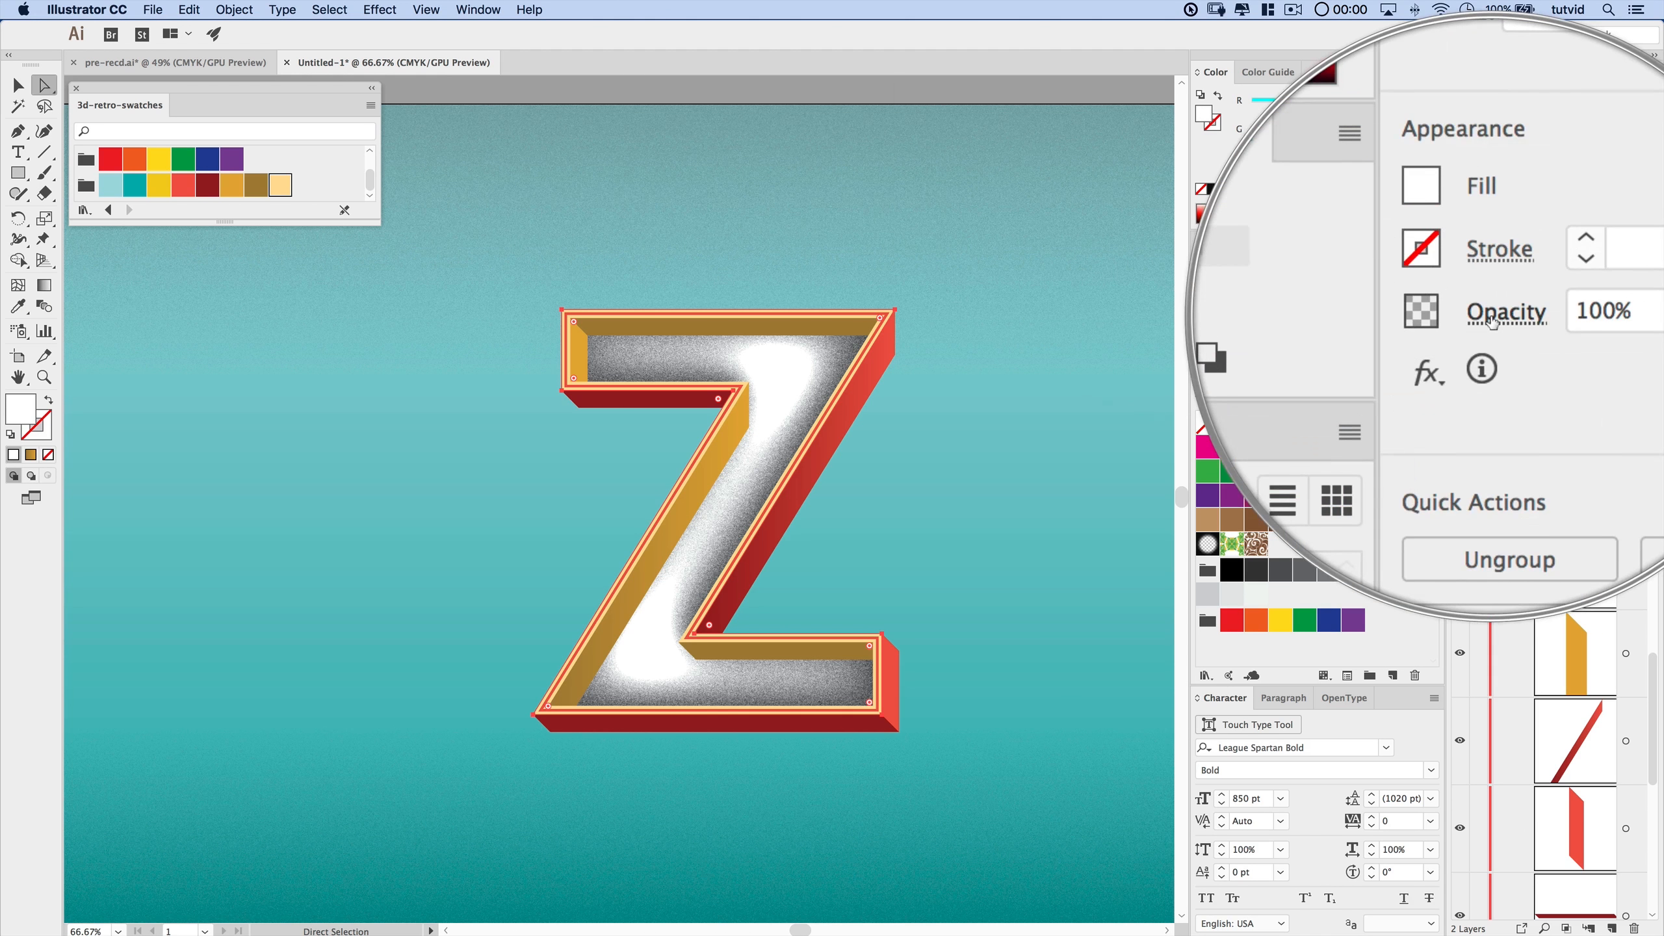
pyautogui.click(1496, 315)
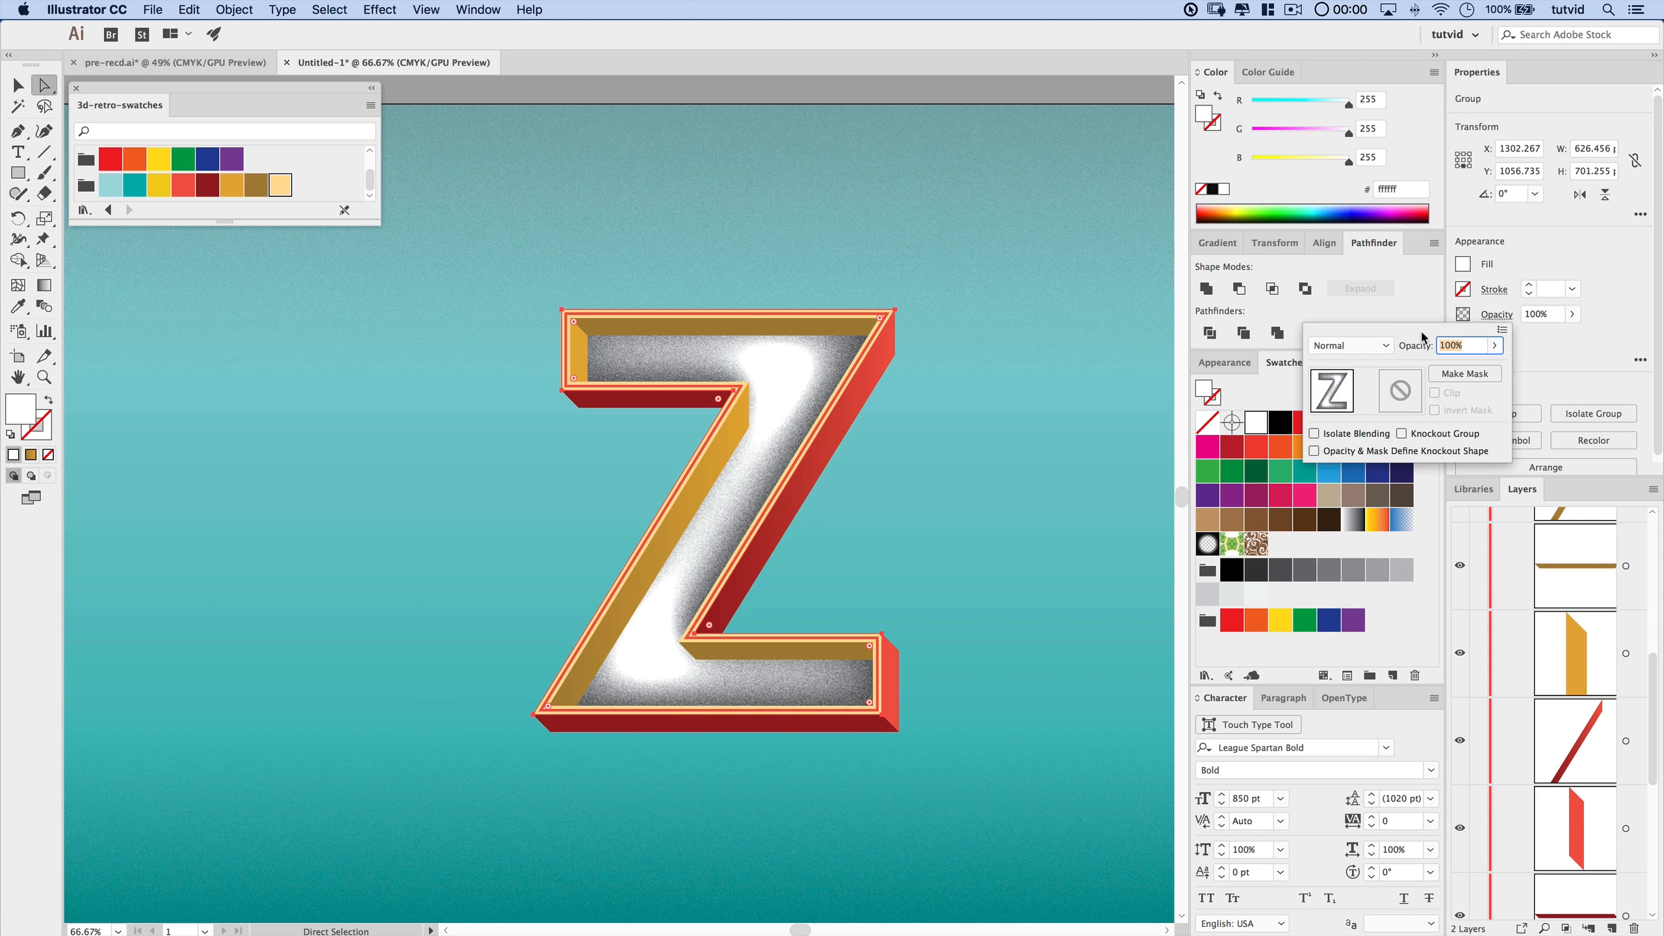
pyautogui.click(1370, 350)
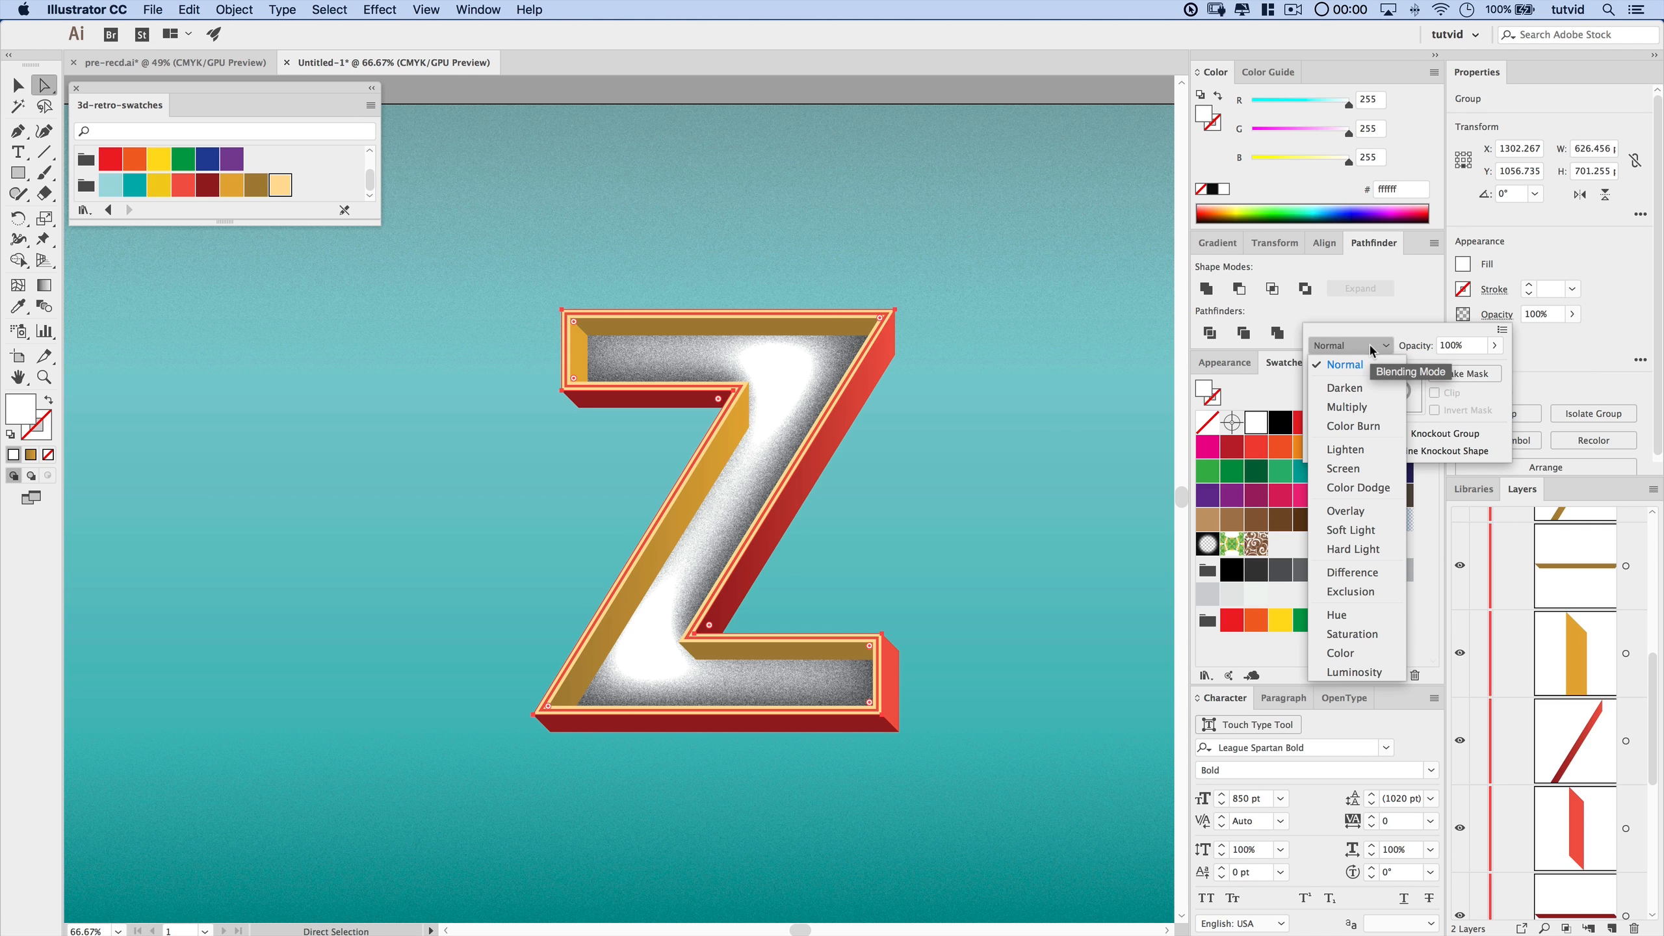
pyautogui.click(1354, 407)
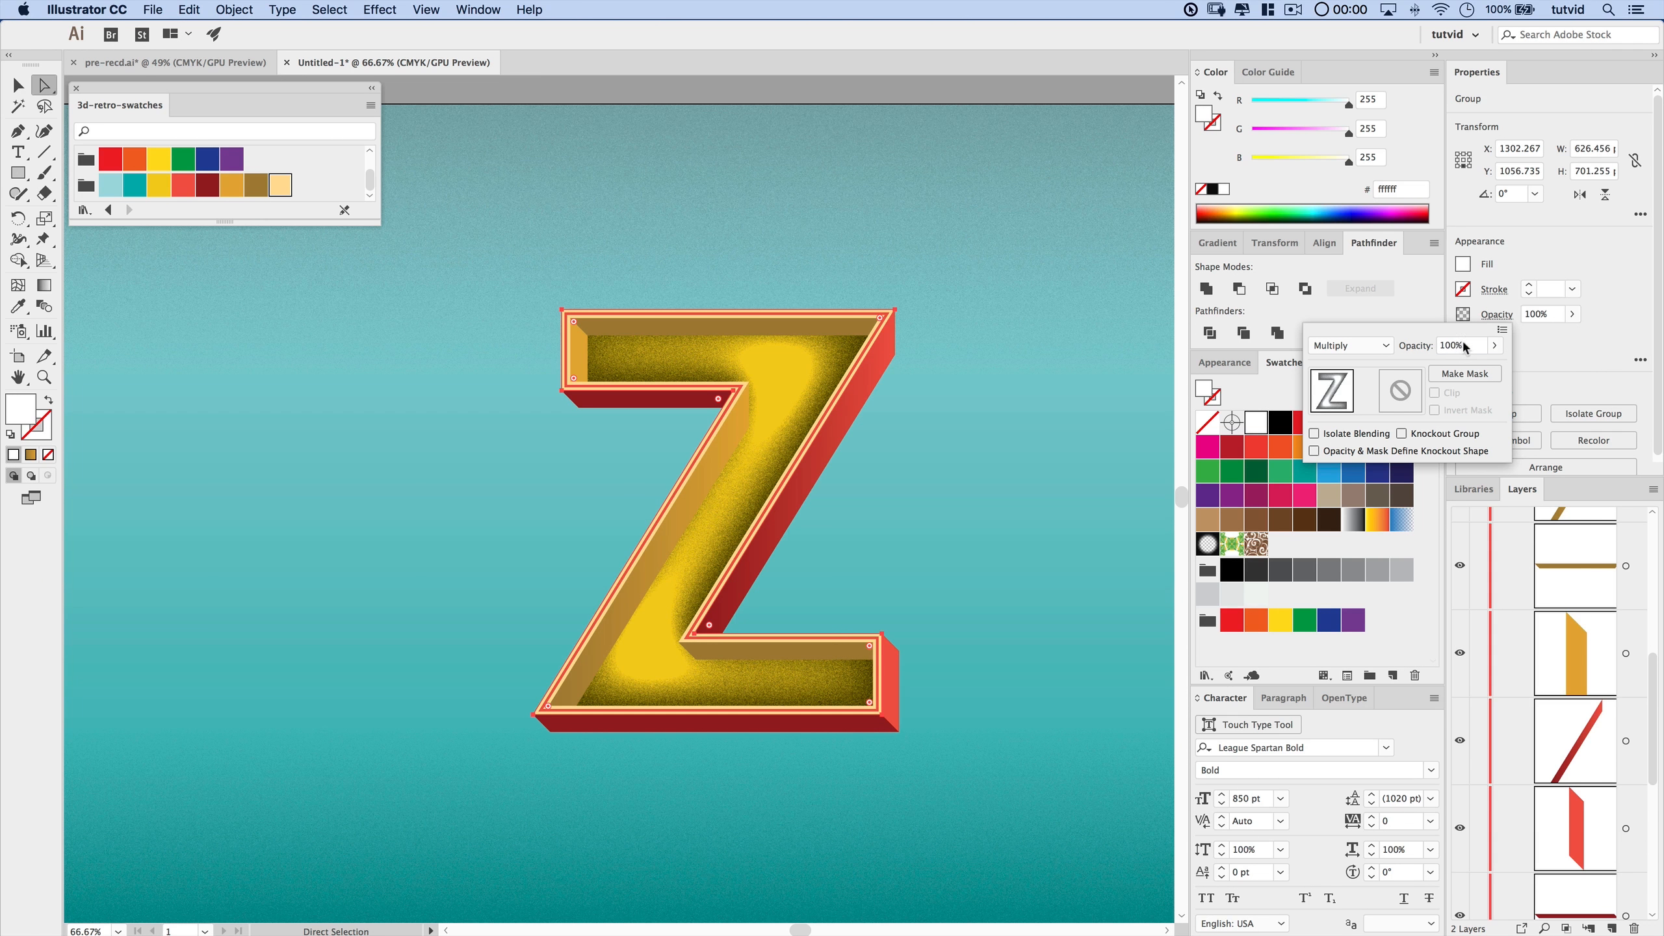
pyautogui.moveTo(1465, 347); pyautogui.dragTo(1428, 347)
pyautogui.press('Tab')
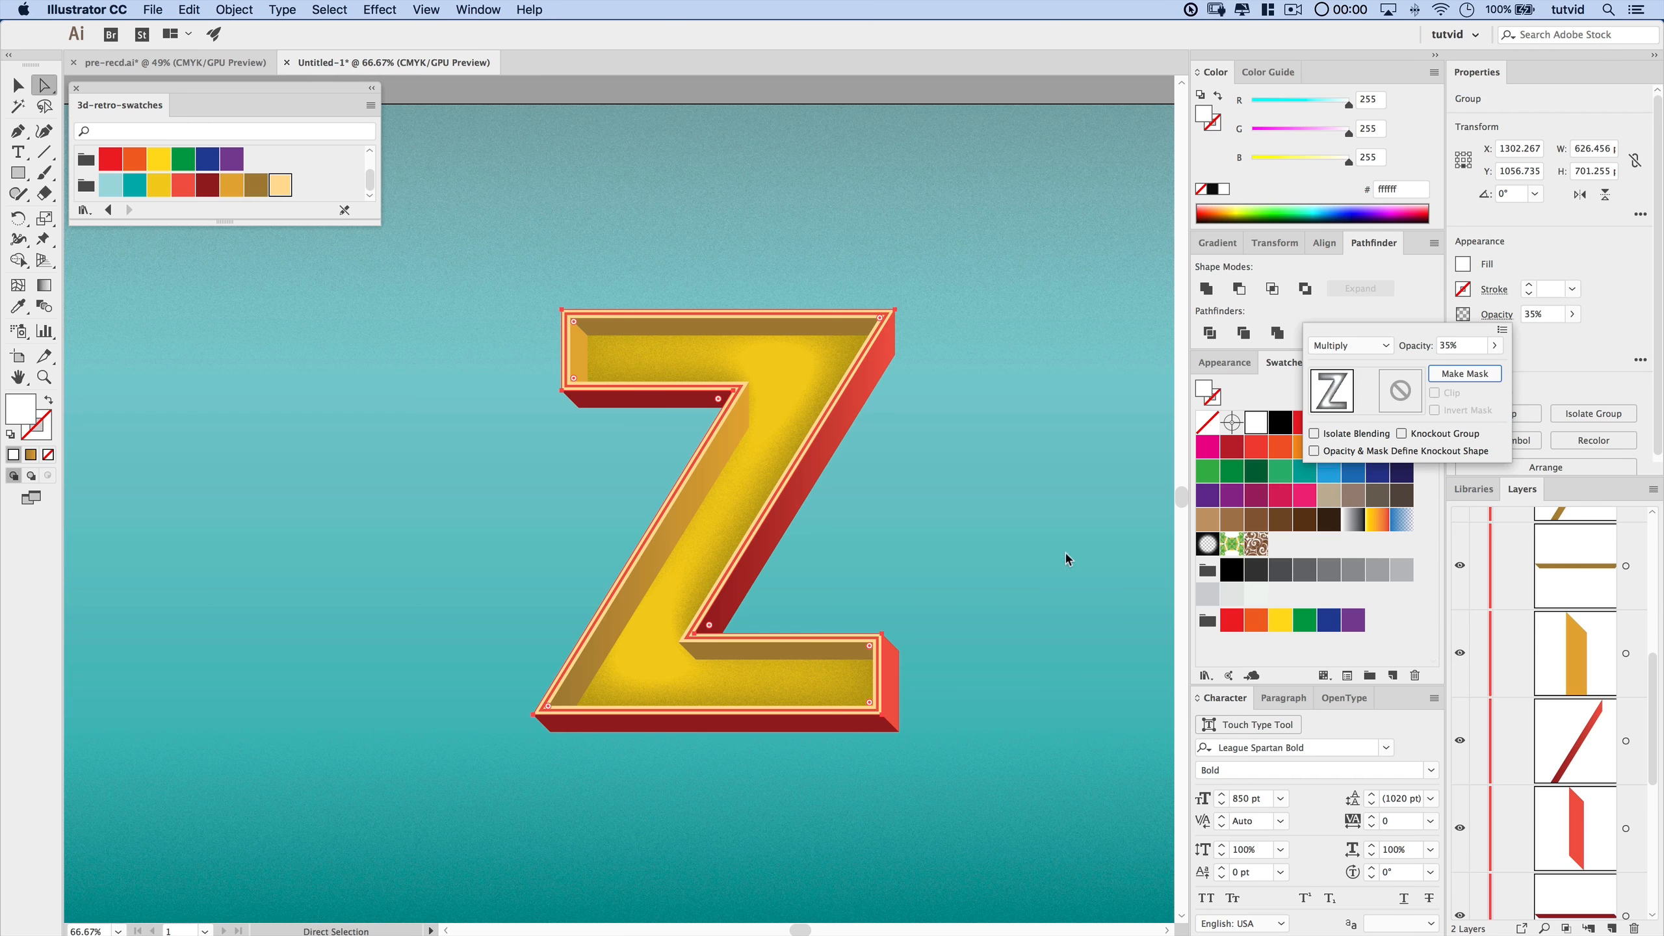
pyautogui.press('Escape')
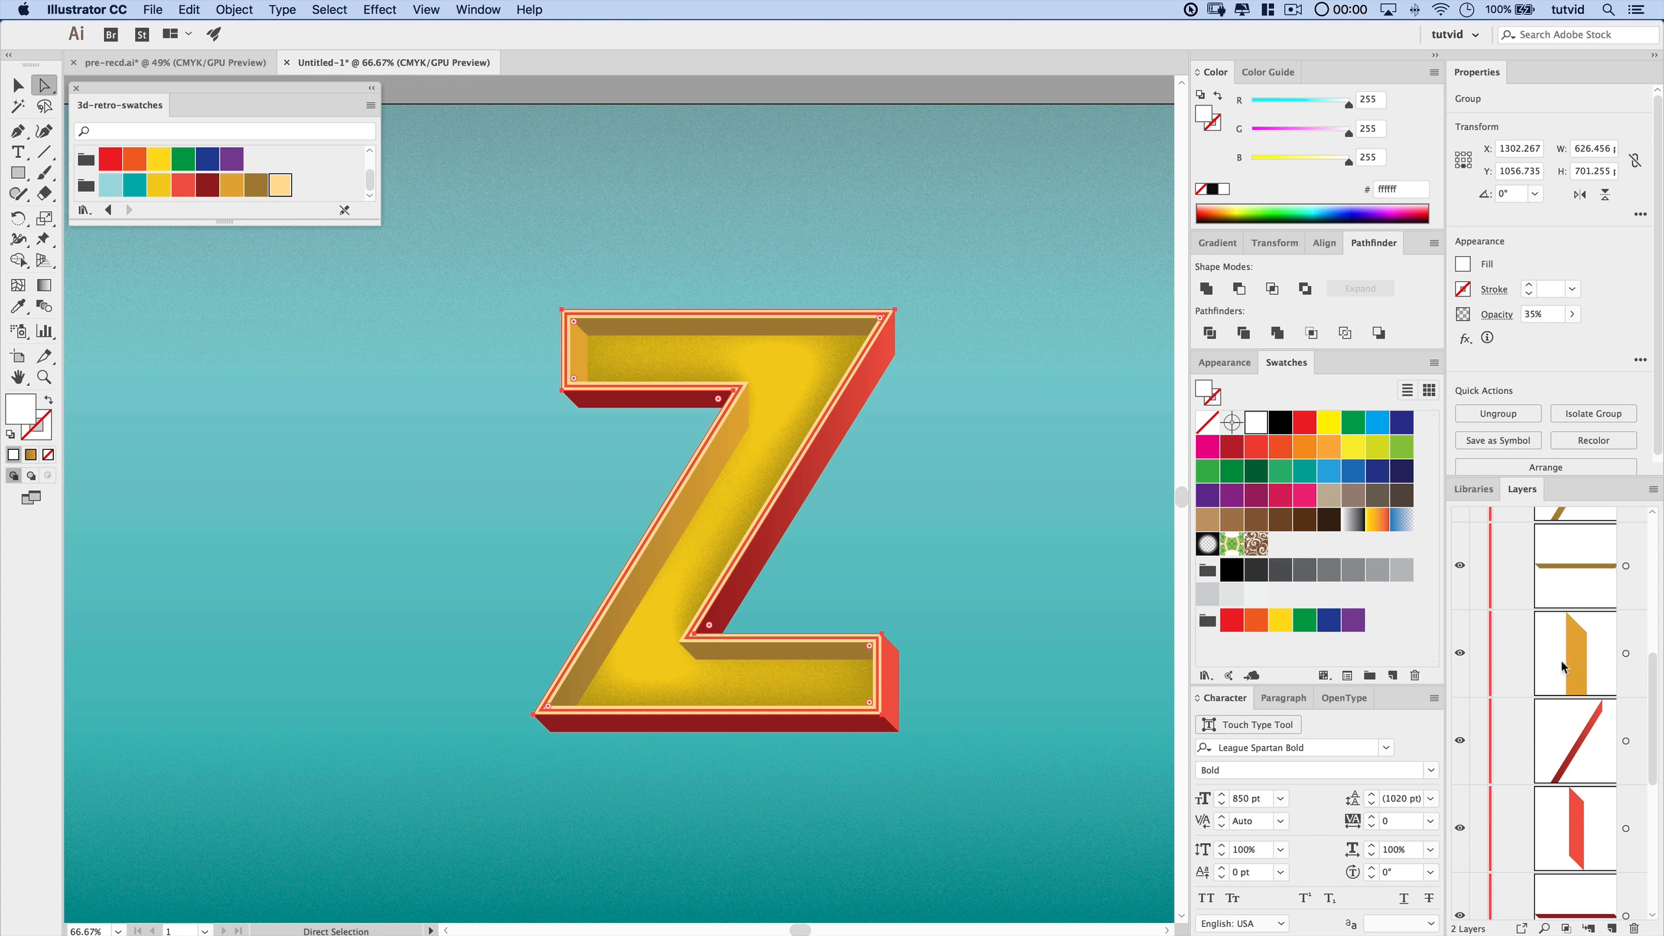
# - Select the four brown and gold inner bevel shapes of the Z, copy them, and paste the duplicates in front
pyautogui.click(9, 83)
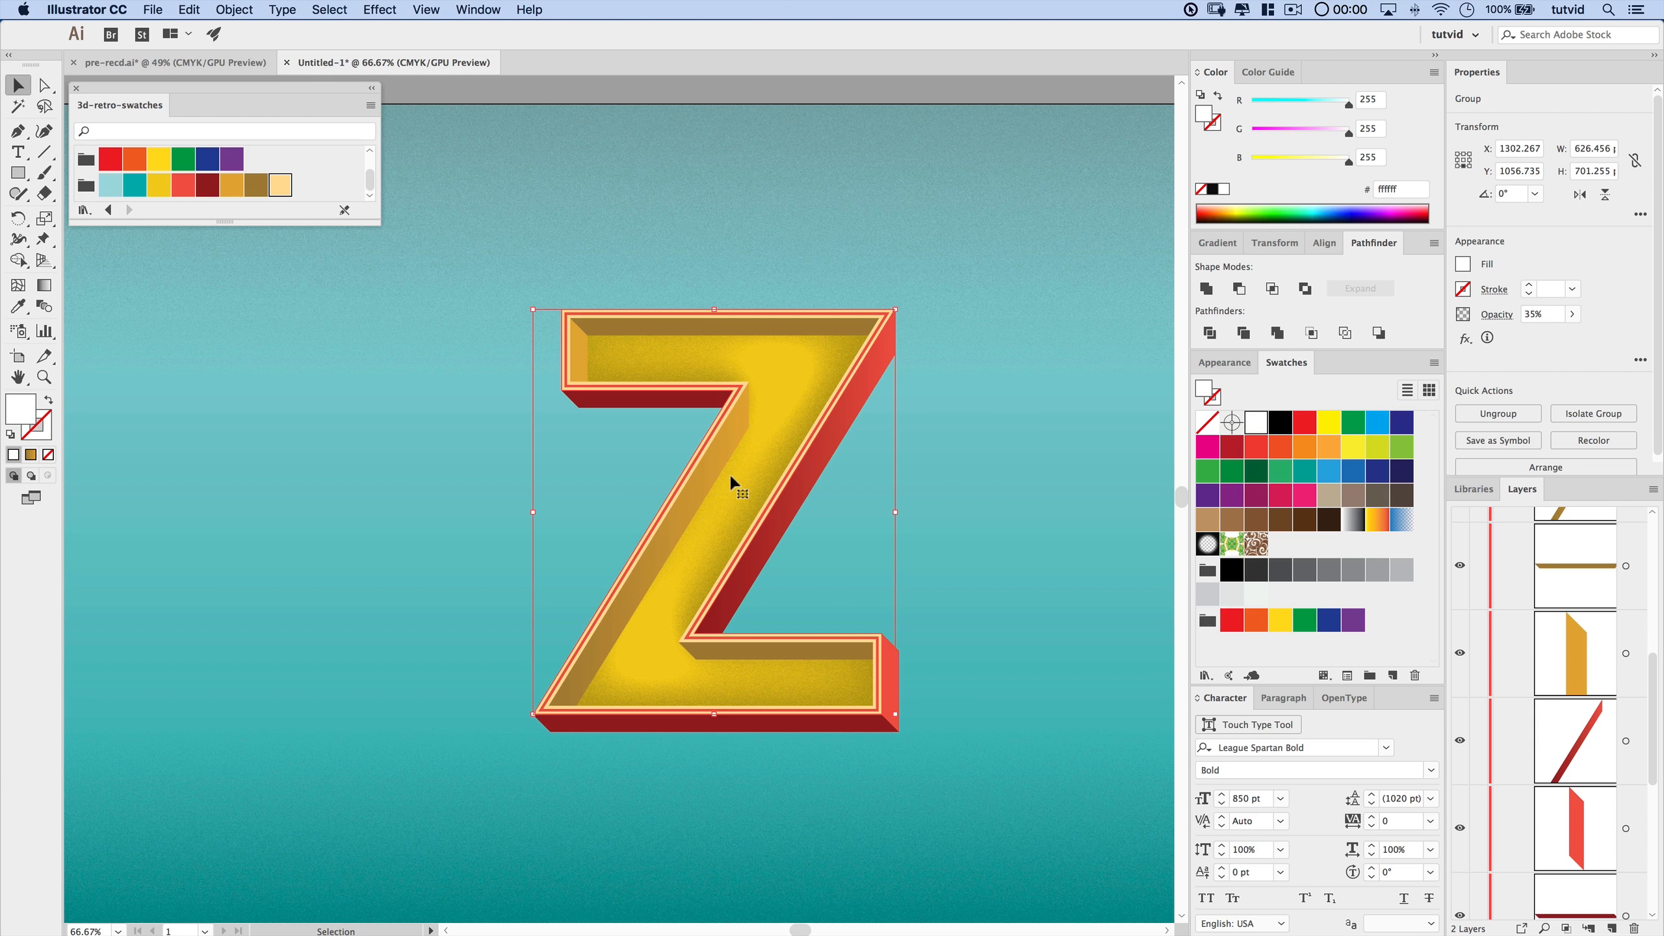
pyautogui.keyDown('super'); pyautogui.click(582, 353); pyautogui.keyUp('super')
pyautogui.keyDown('shift'); pyautogui.click(658, 328); pyautogui.keyUp('shift')
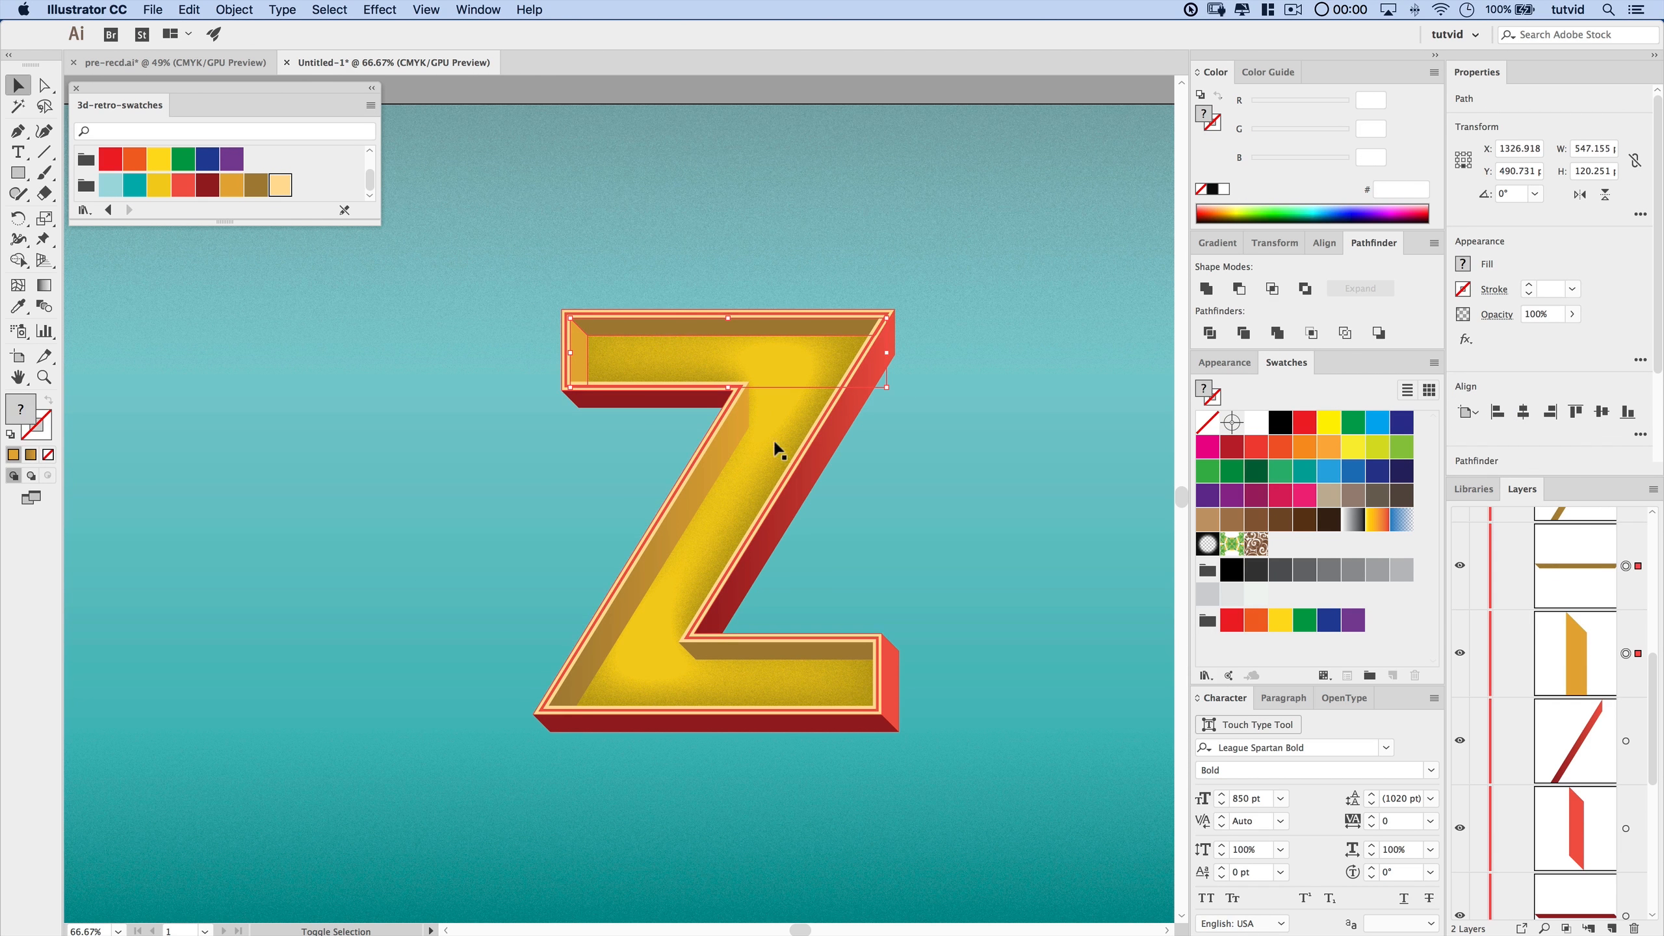
pyautogui.keyDown('shift'); pyautogui.click(714, 455); pyautogui.keyUp('shift')
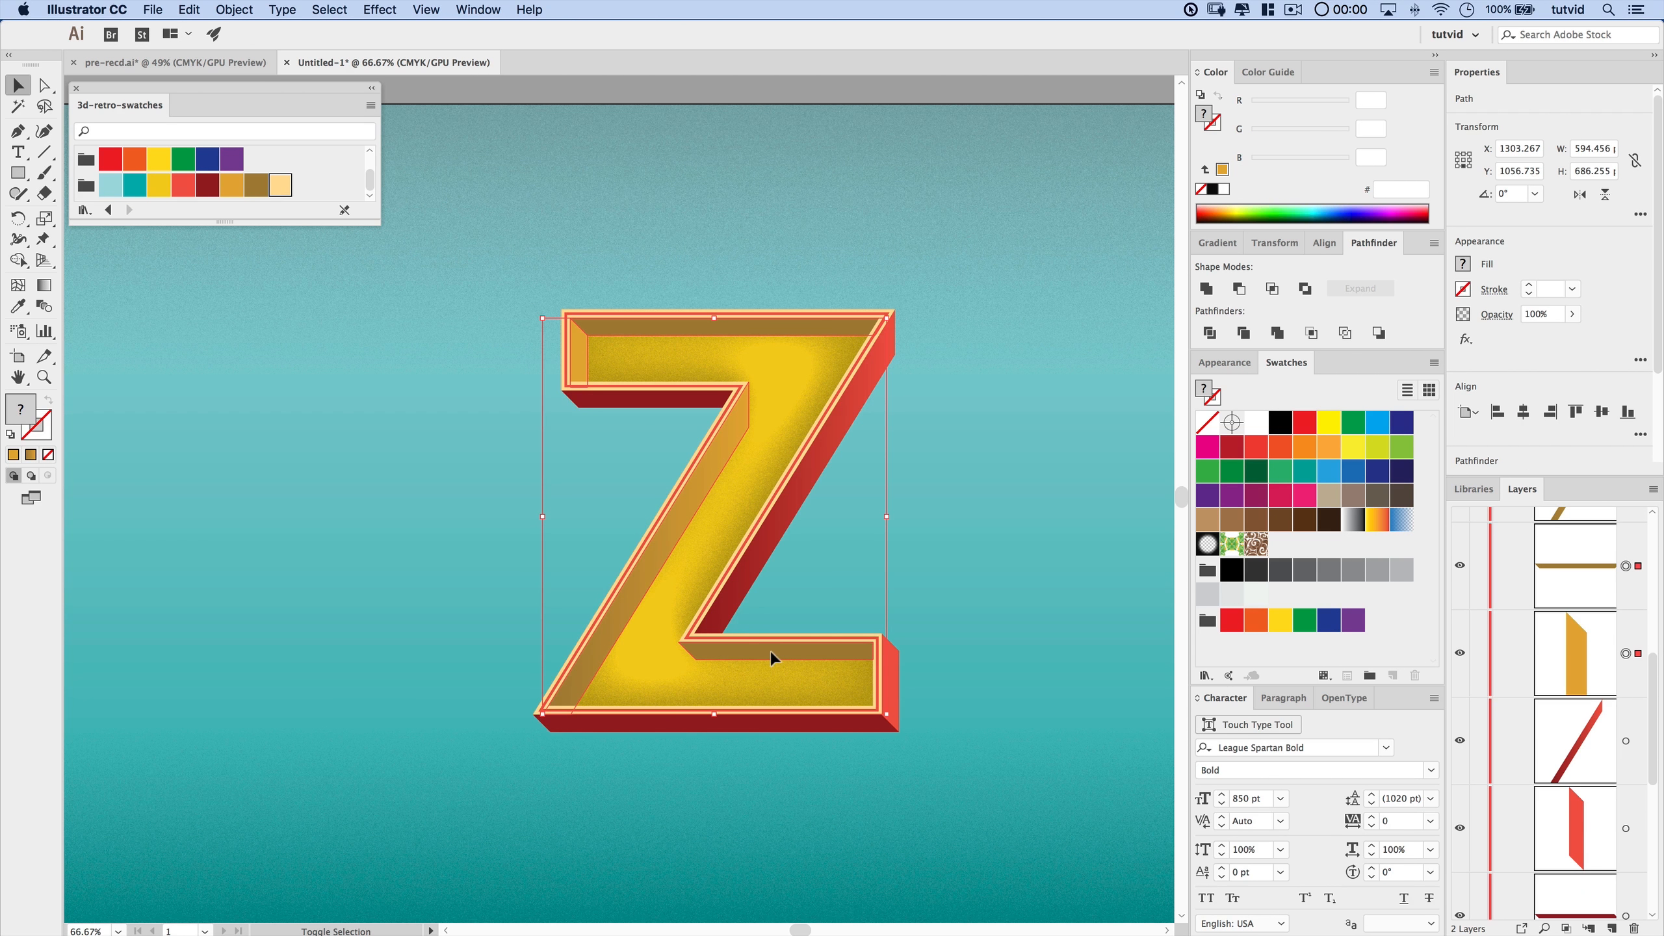
pyautogui.scroll(5, 1634, 658)
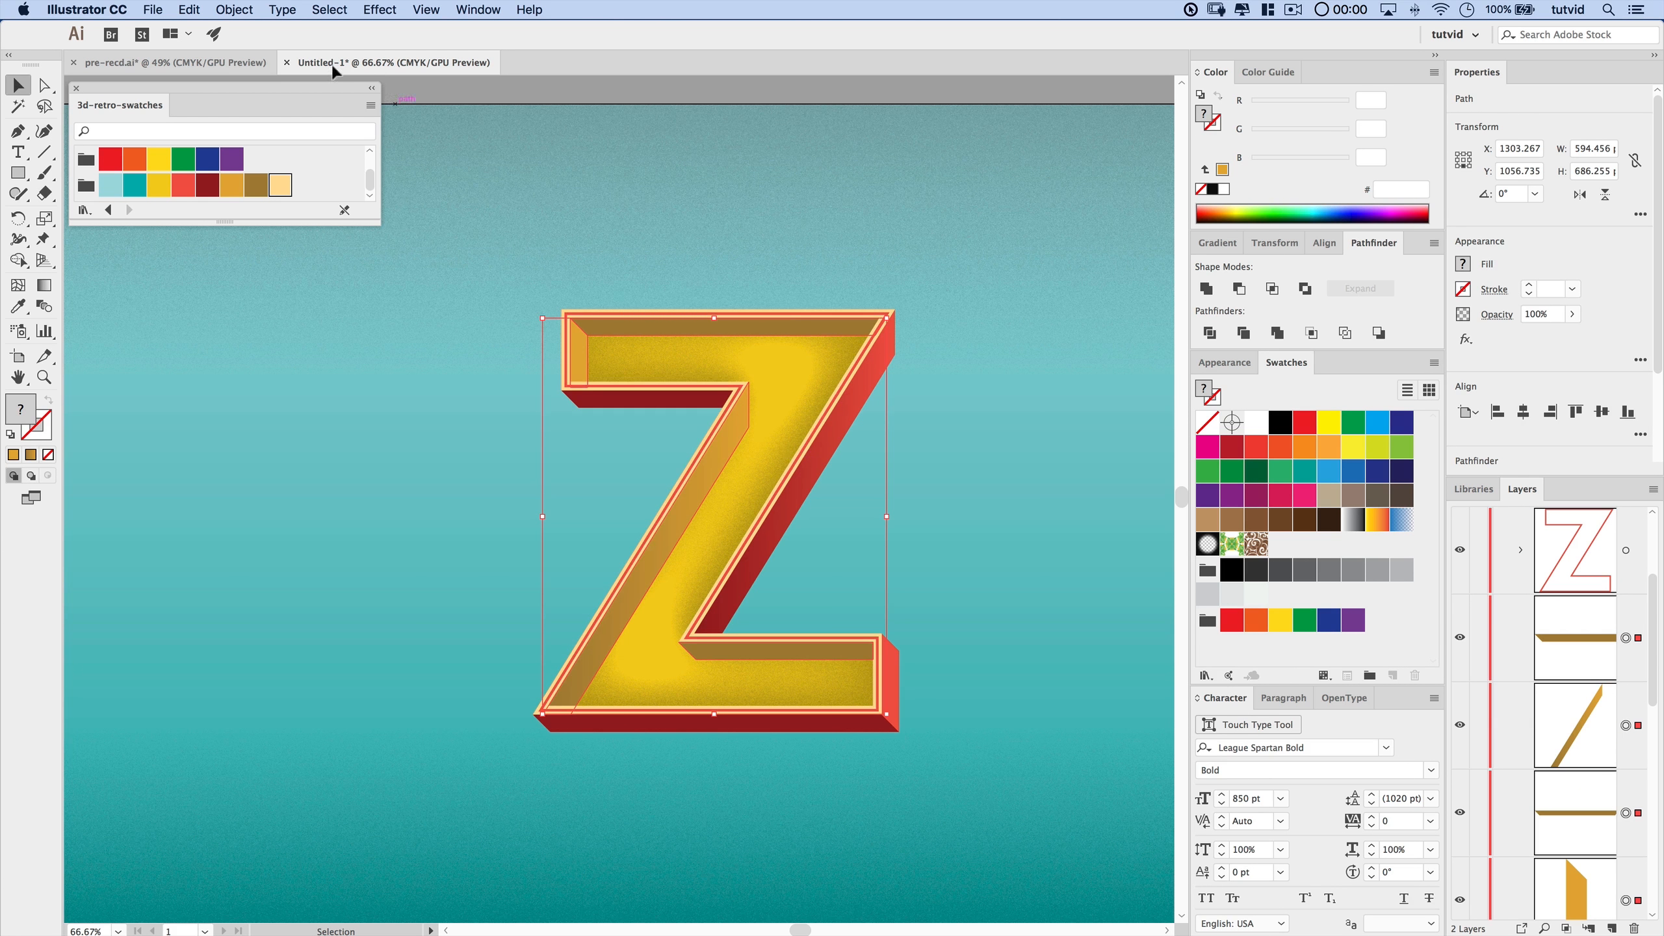
pyautogui.click(187, 9)
pyautogui.click(189, 9)
pyautogui.click(190, 10)
pyautogui.click(251, 124)
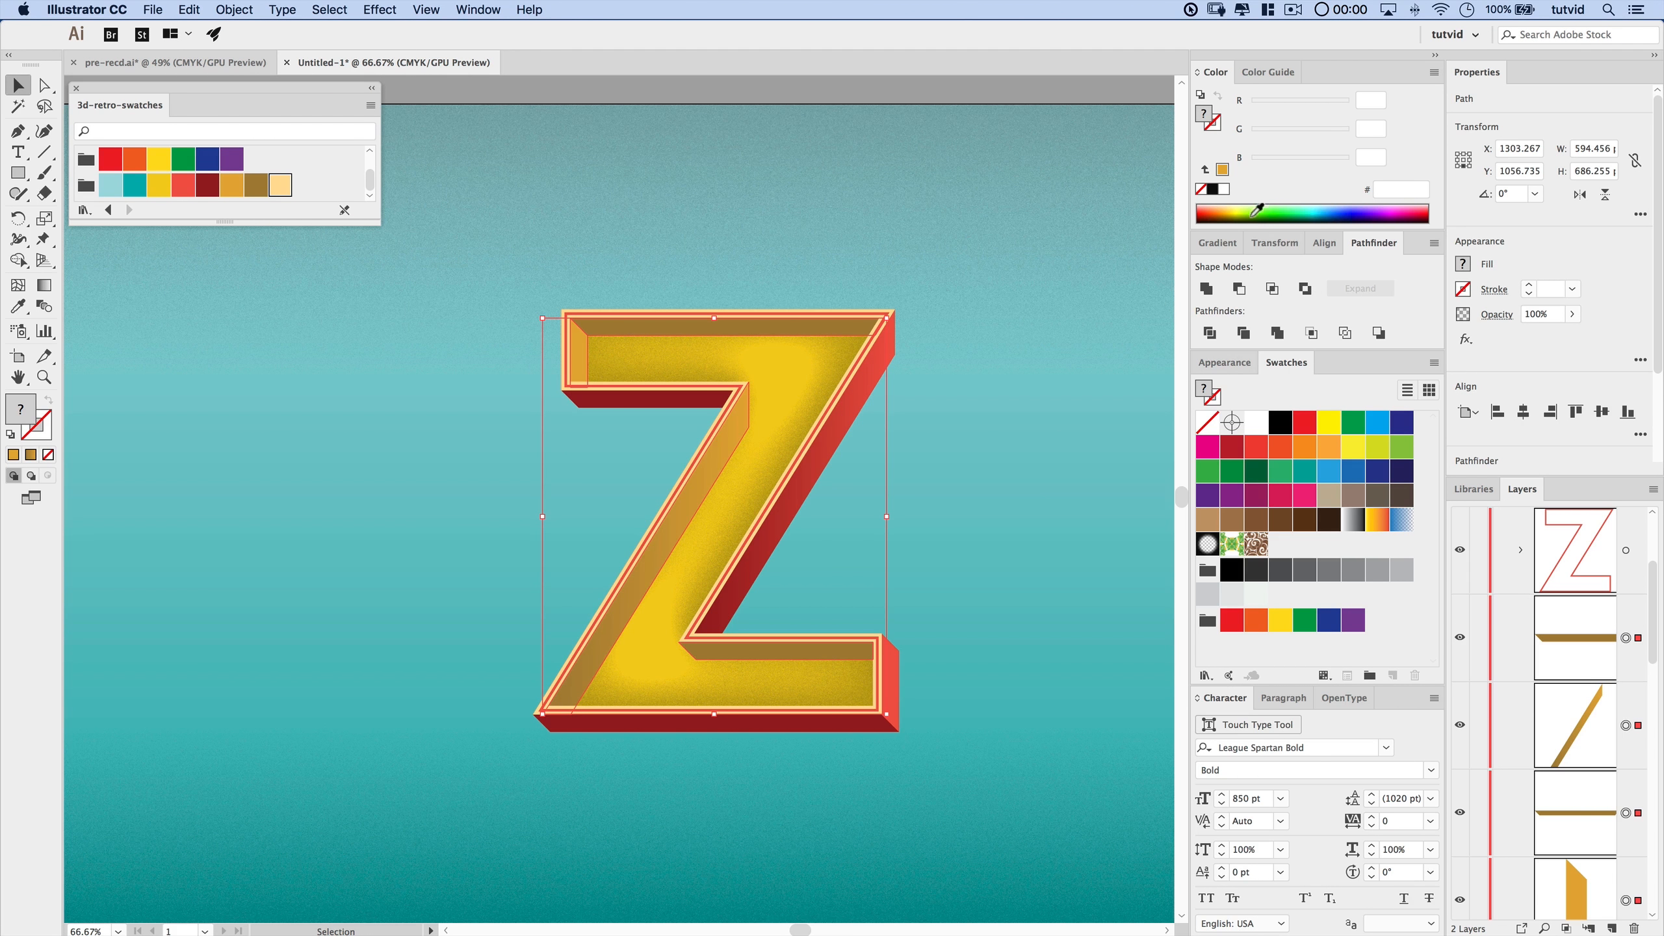
# - Fill the duplicated bevel shapes with the white-to-black linear gradient swatch and set the two horizontal ones to a -90° angle
pyautogui.click(1219, 247)
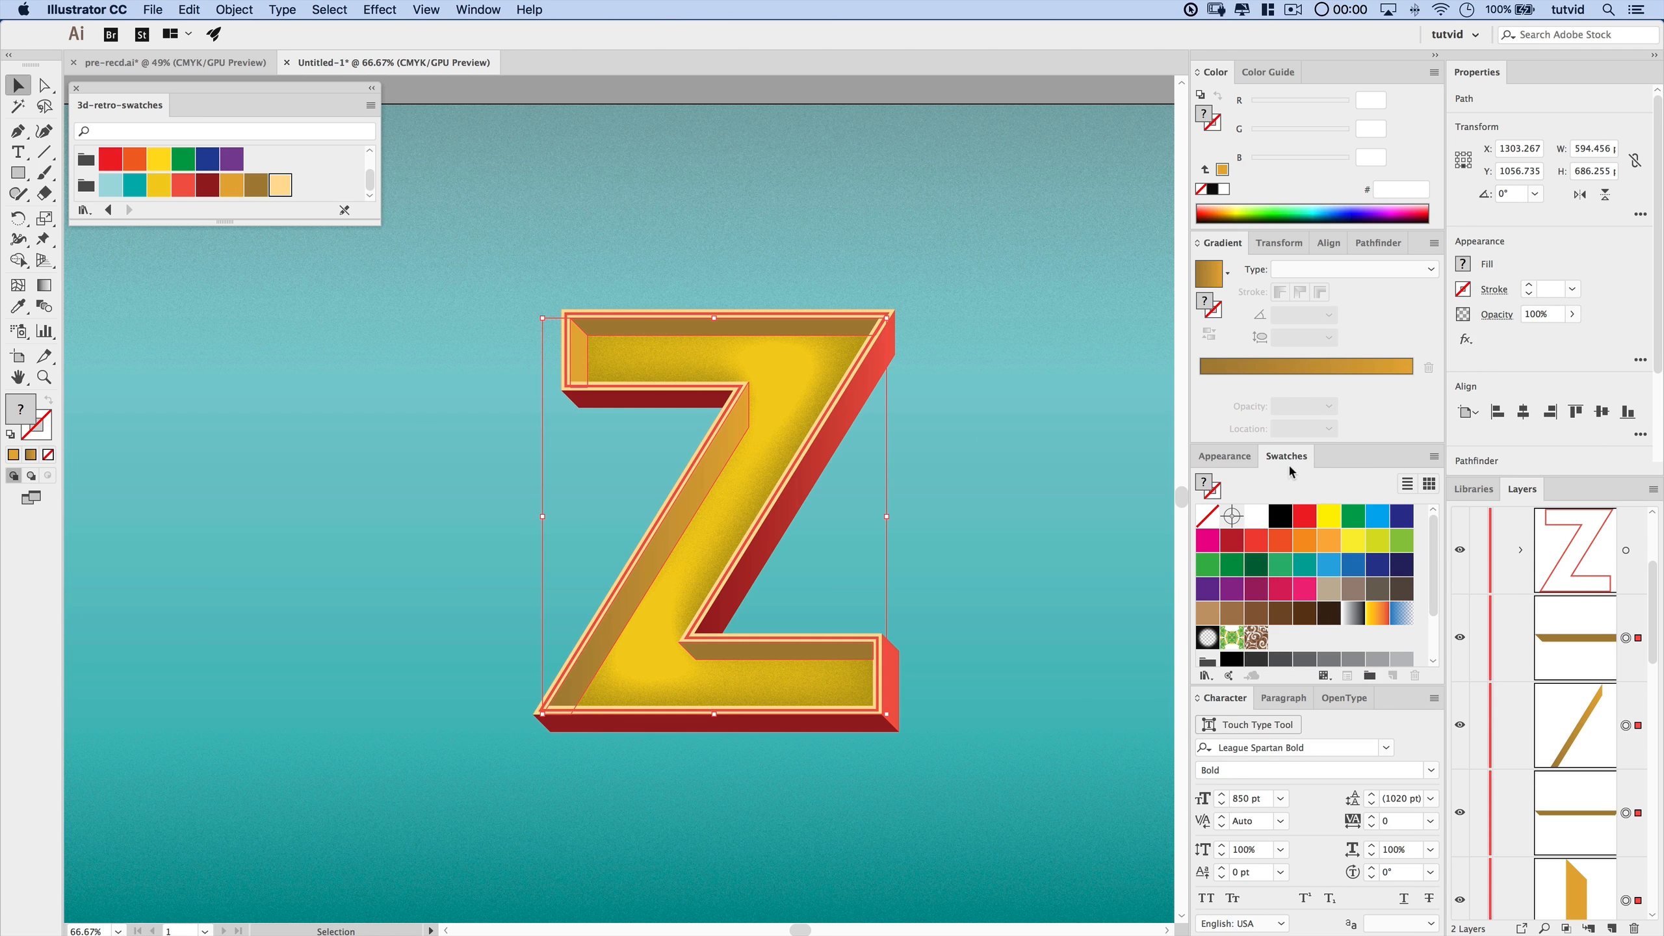
pyautogui.click(1354, 615)
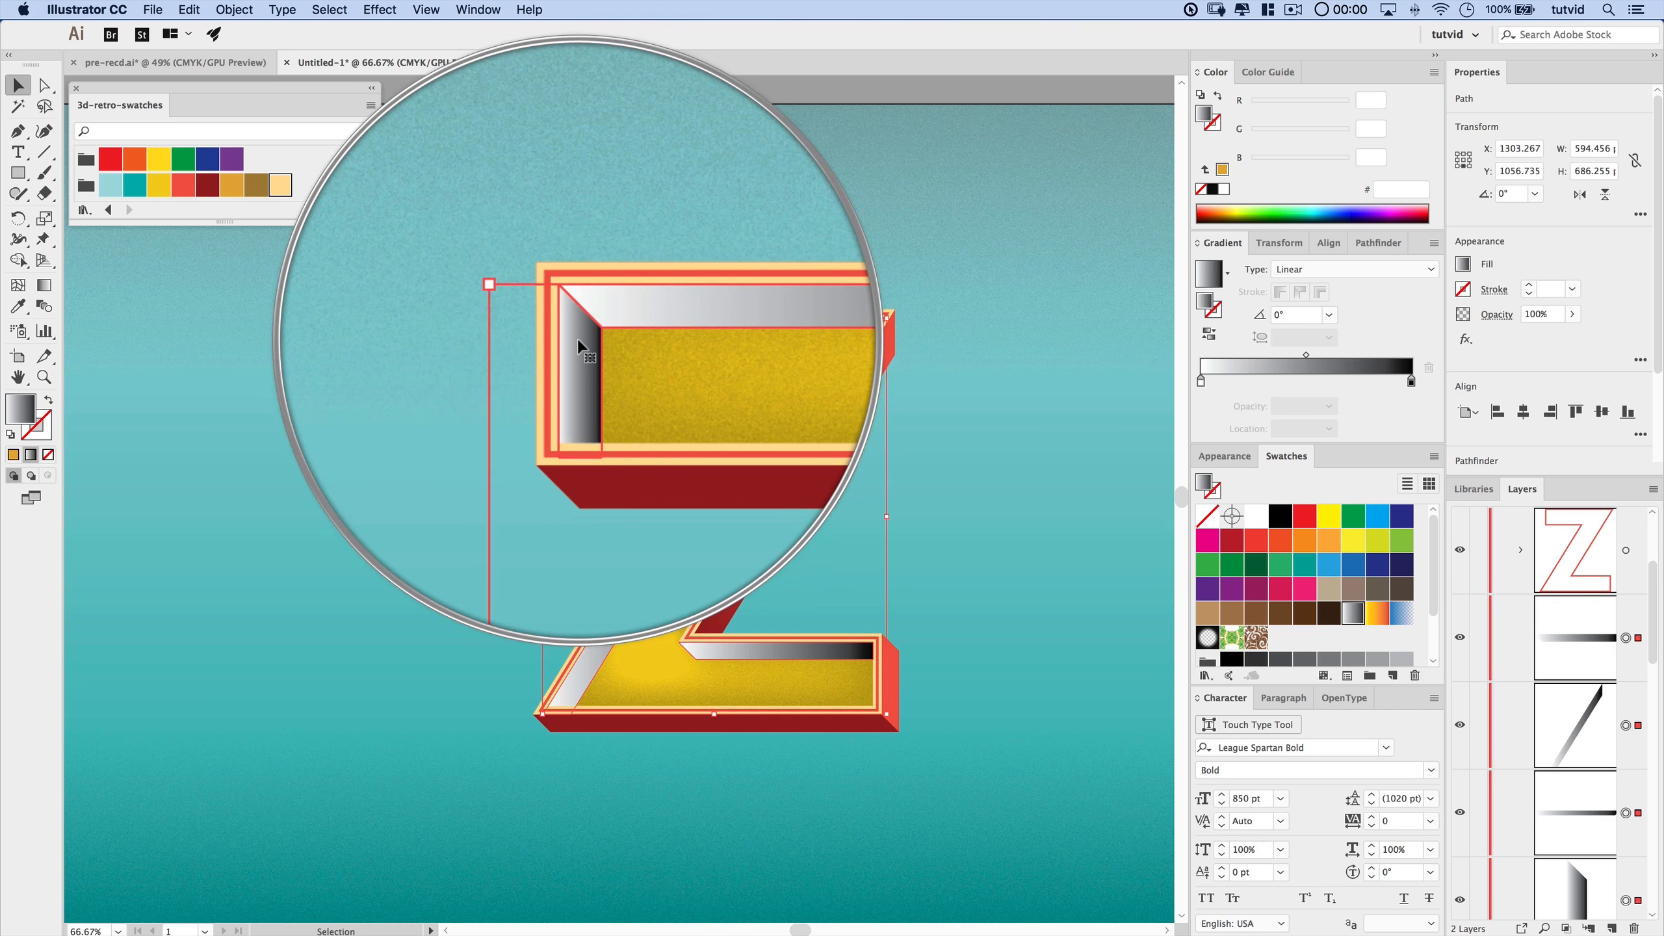
pyautogui.click(769, 396)
pyautogui.click(744, 331)
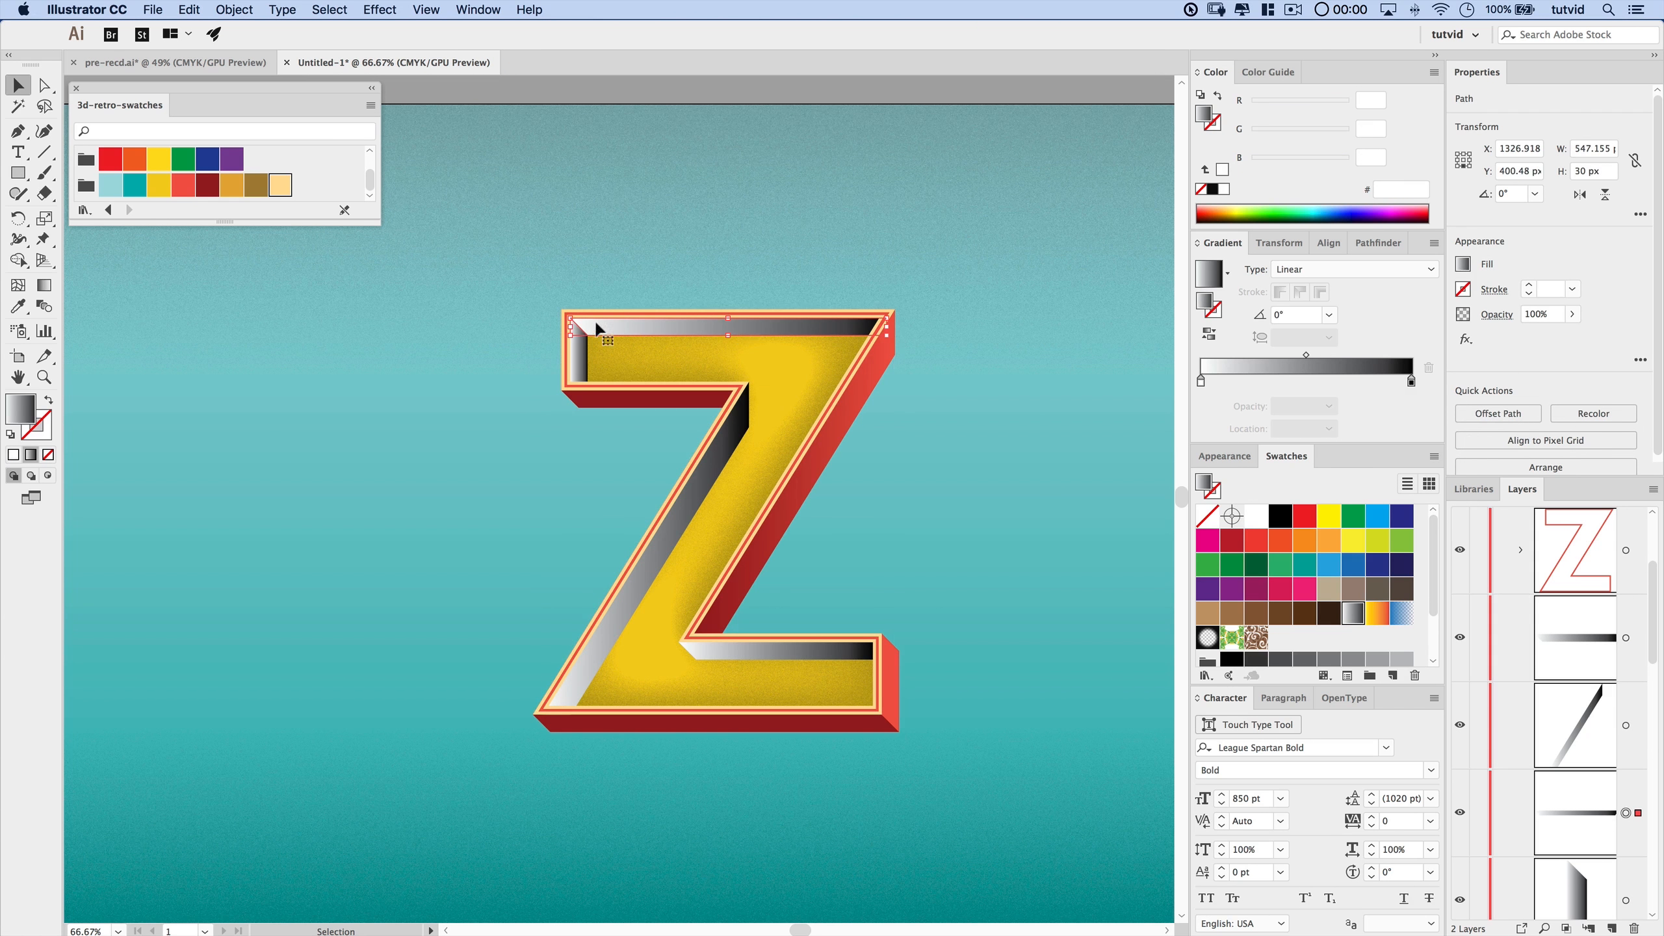
pyautogui.keyDown('shift'); pyautogui.click(807, 649); pyautogui.keyUp('shift')
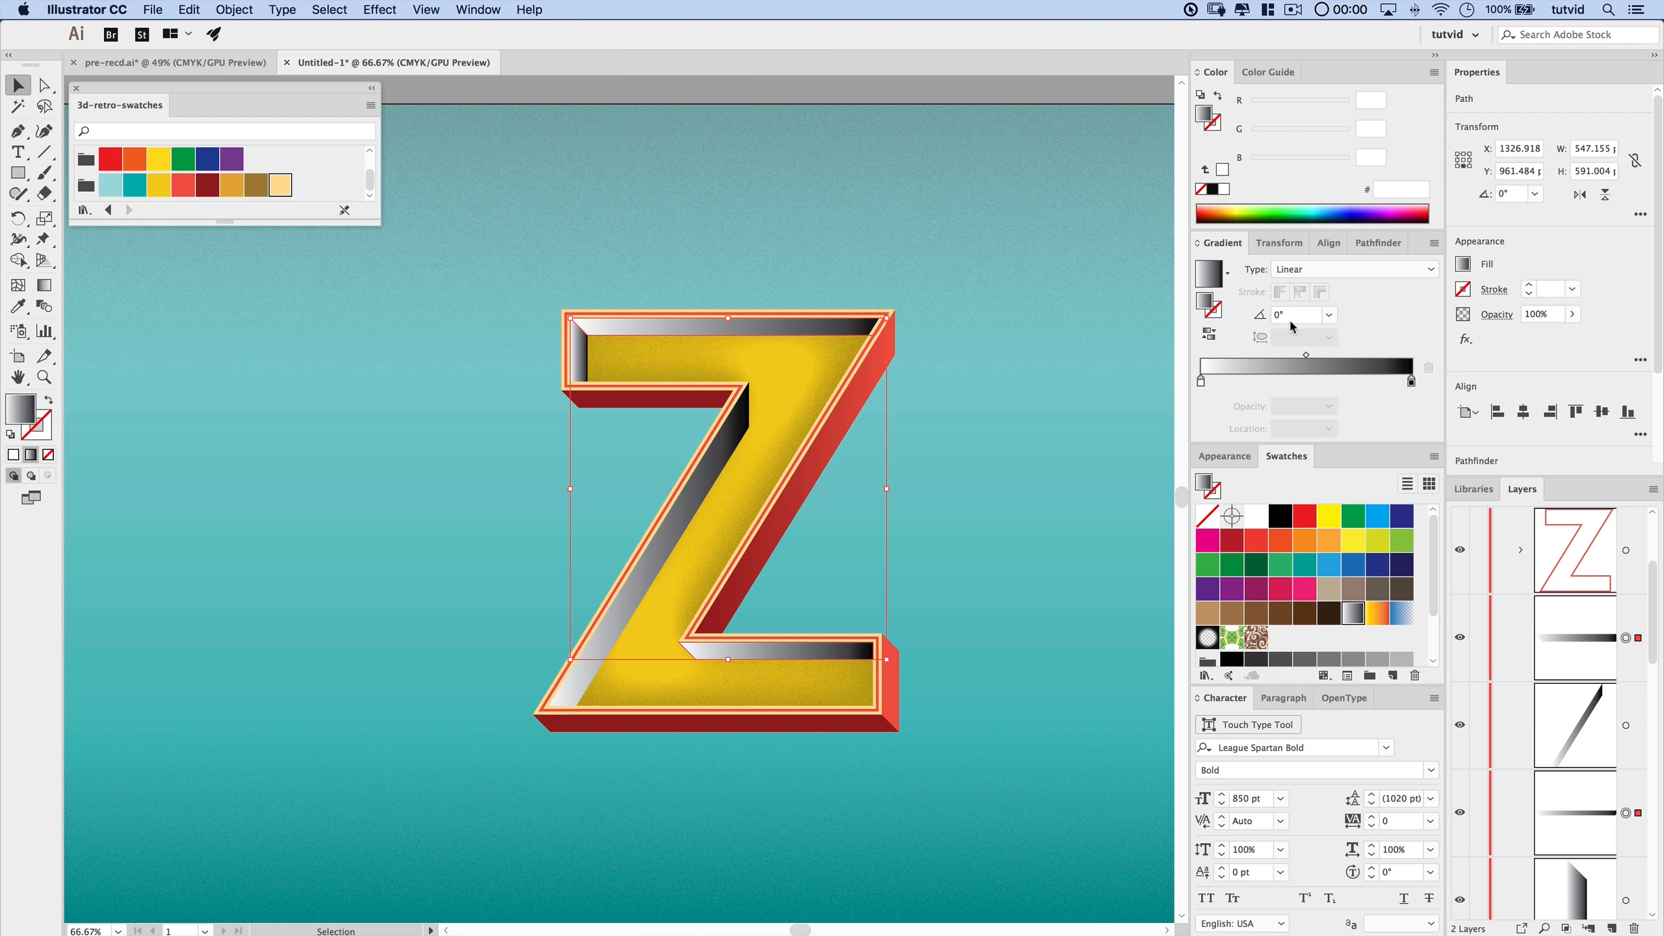
pyautogui.click(1268, 316)
pyautogui.write('-90')
pyautogui.press('Return')
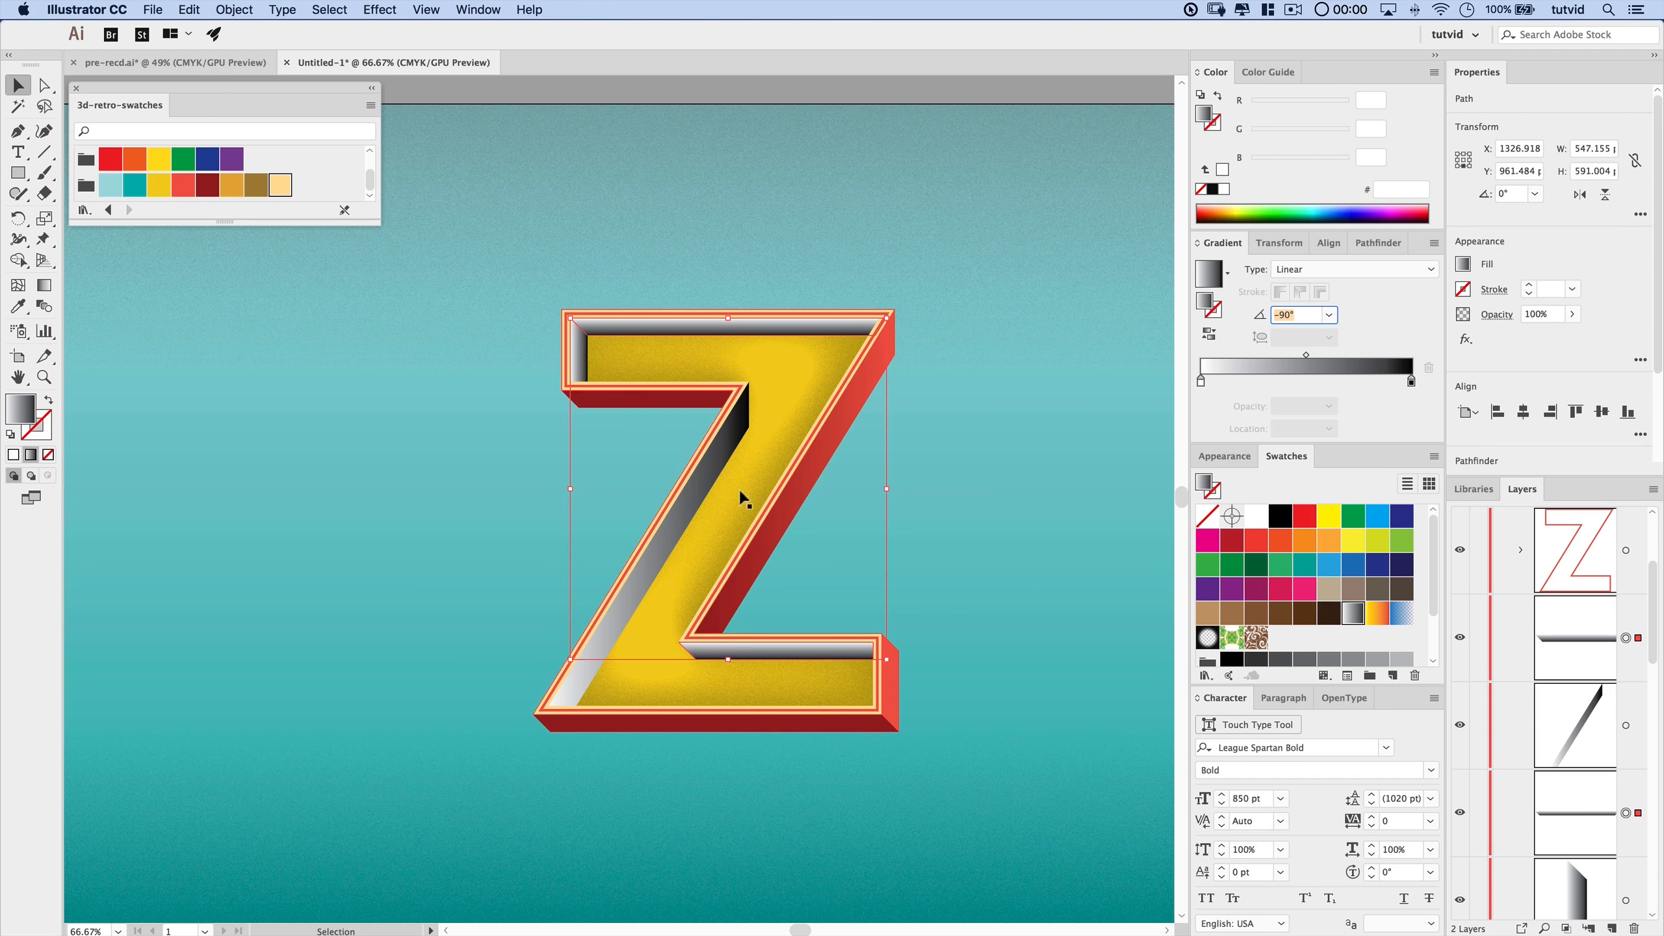
# - Set the diagonal bevel's gradient angle to -32° so the shading runs across its width
pyautogui.click(704, 489)
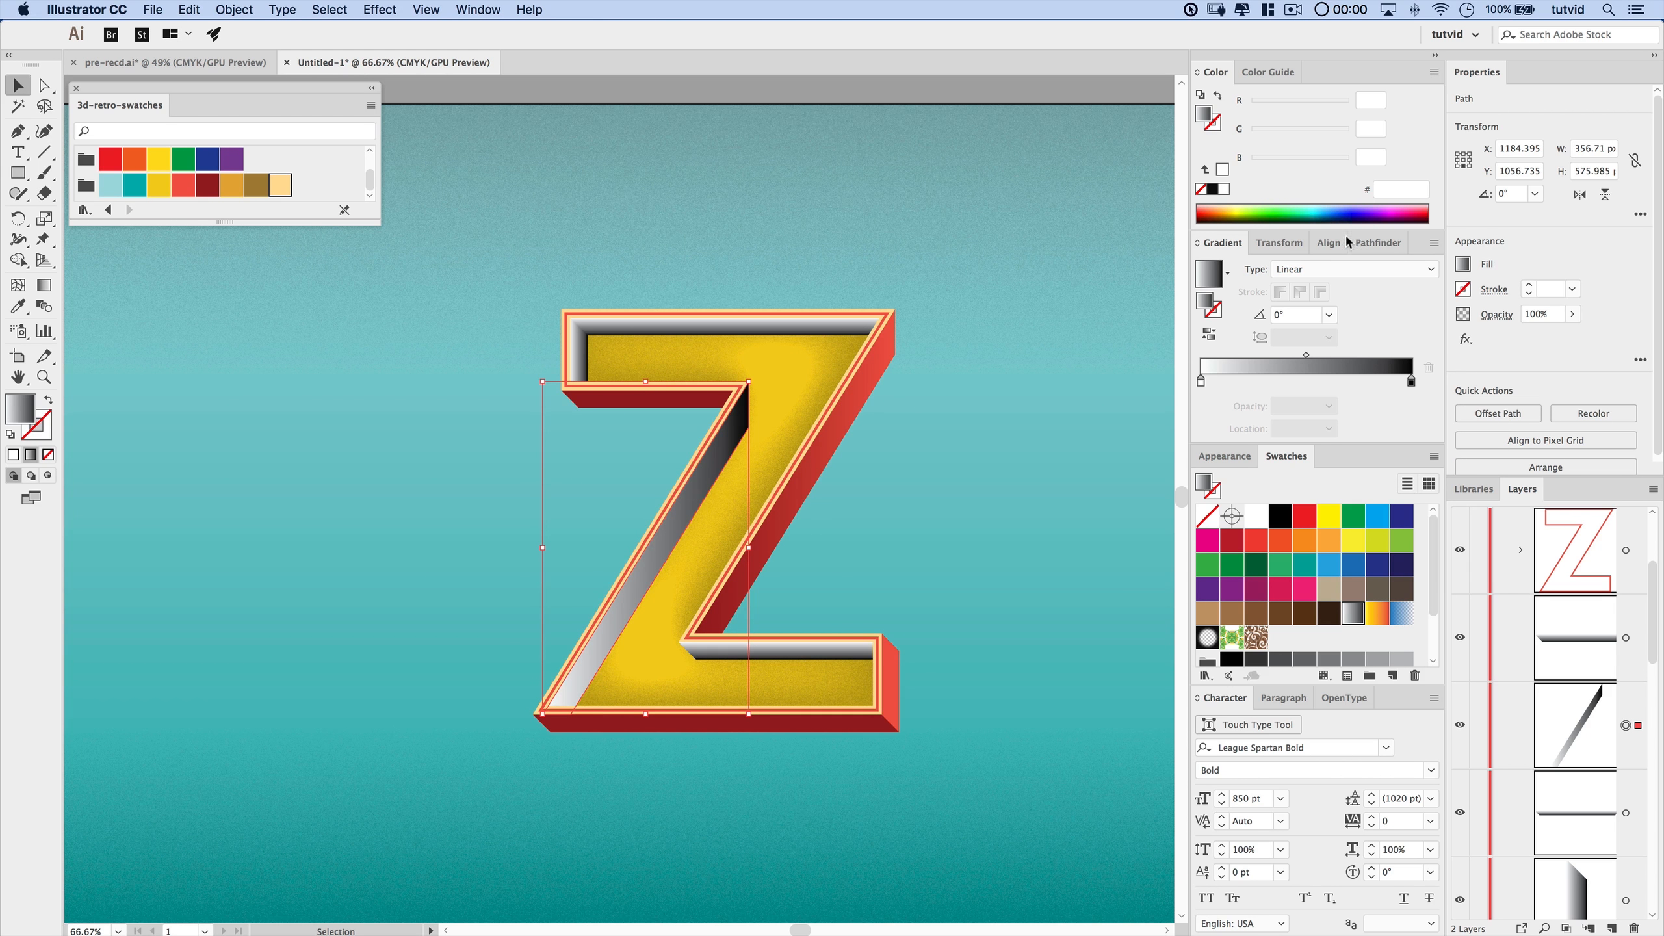
pyautogui.click(1296, 315)
pyautogui.press('Return')
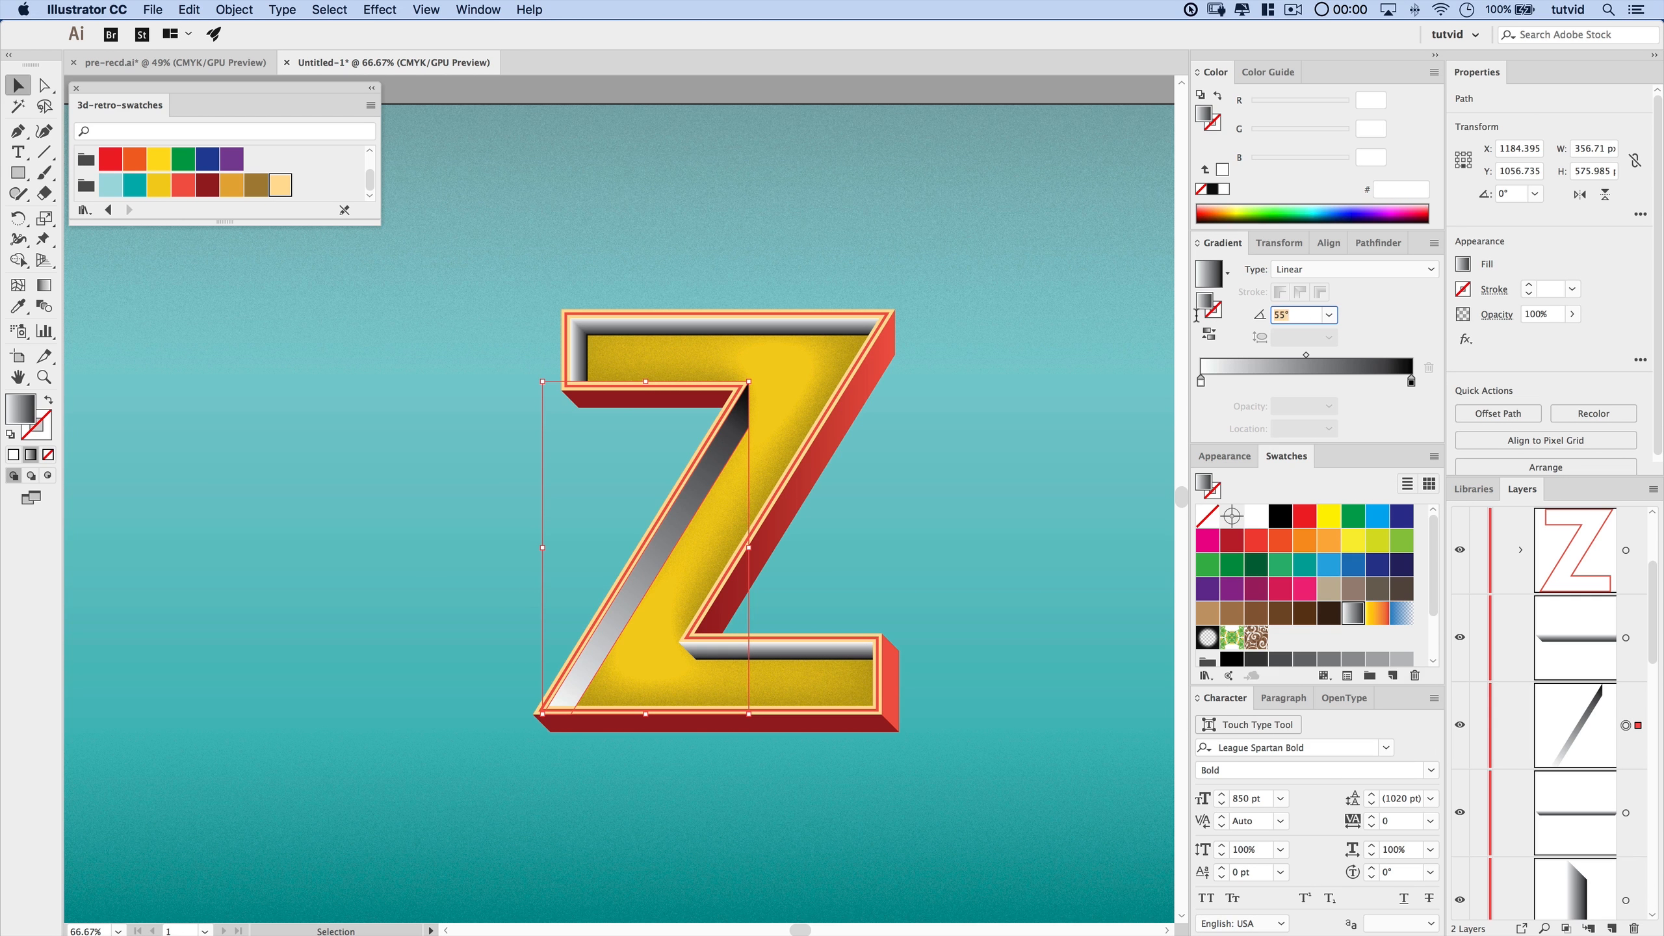
pyautogui.press('Return')
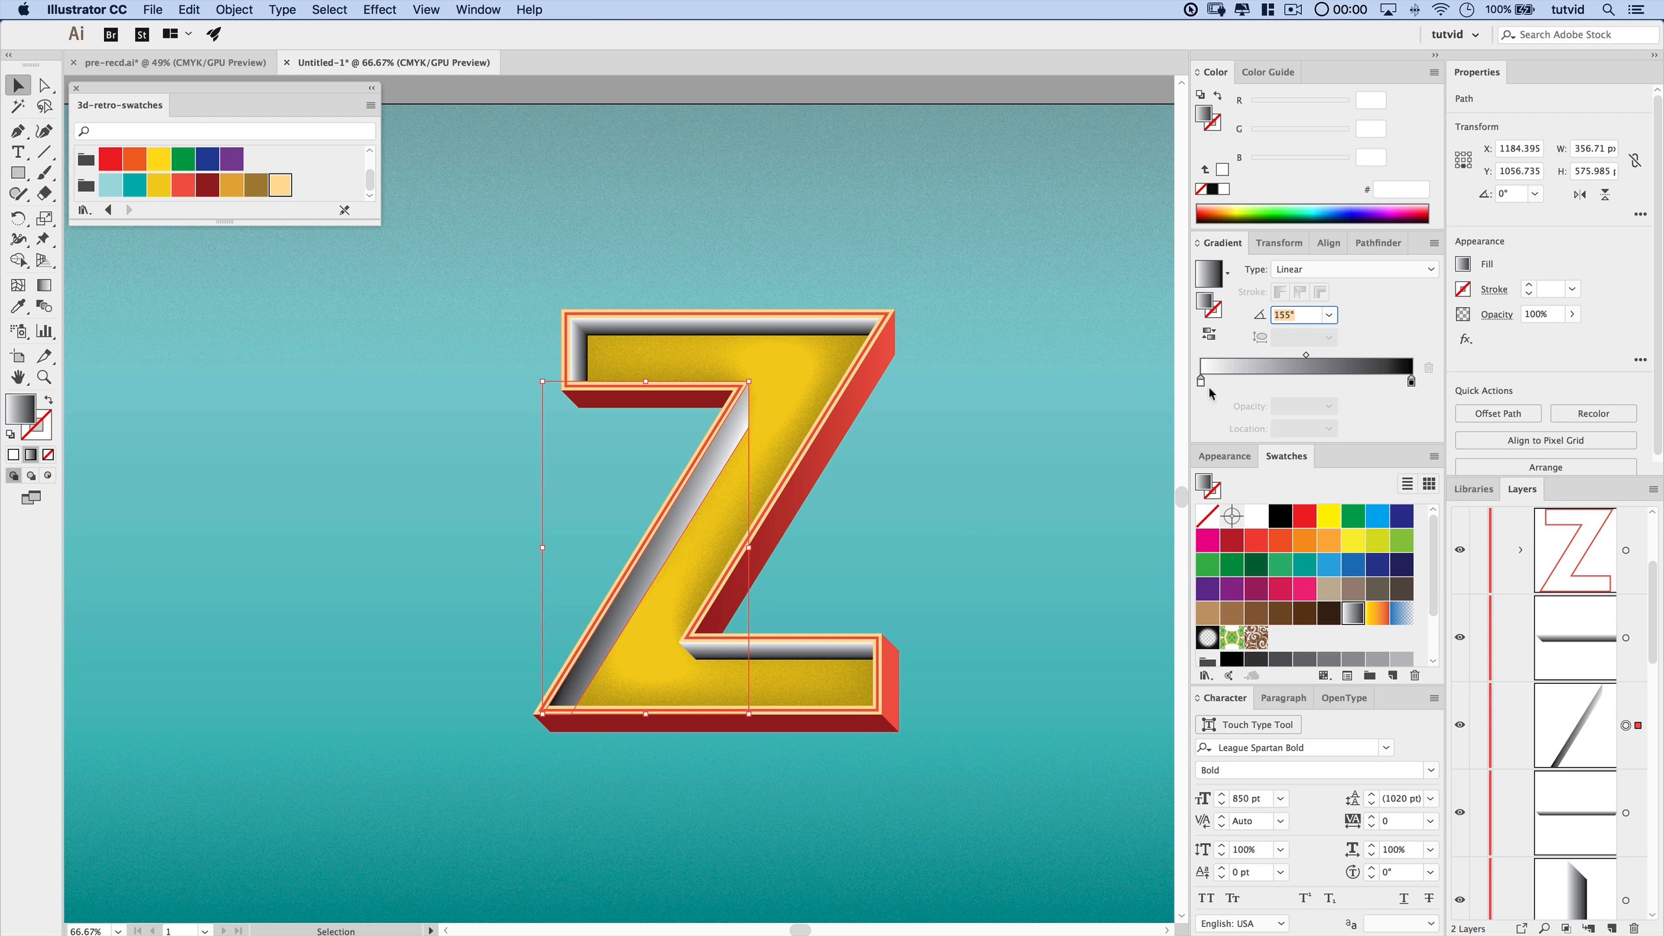
pyautogui.hotkey('shift', 'Up')
pyautogui.hotkey('shift', 'Up')
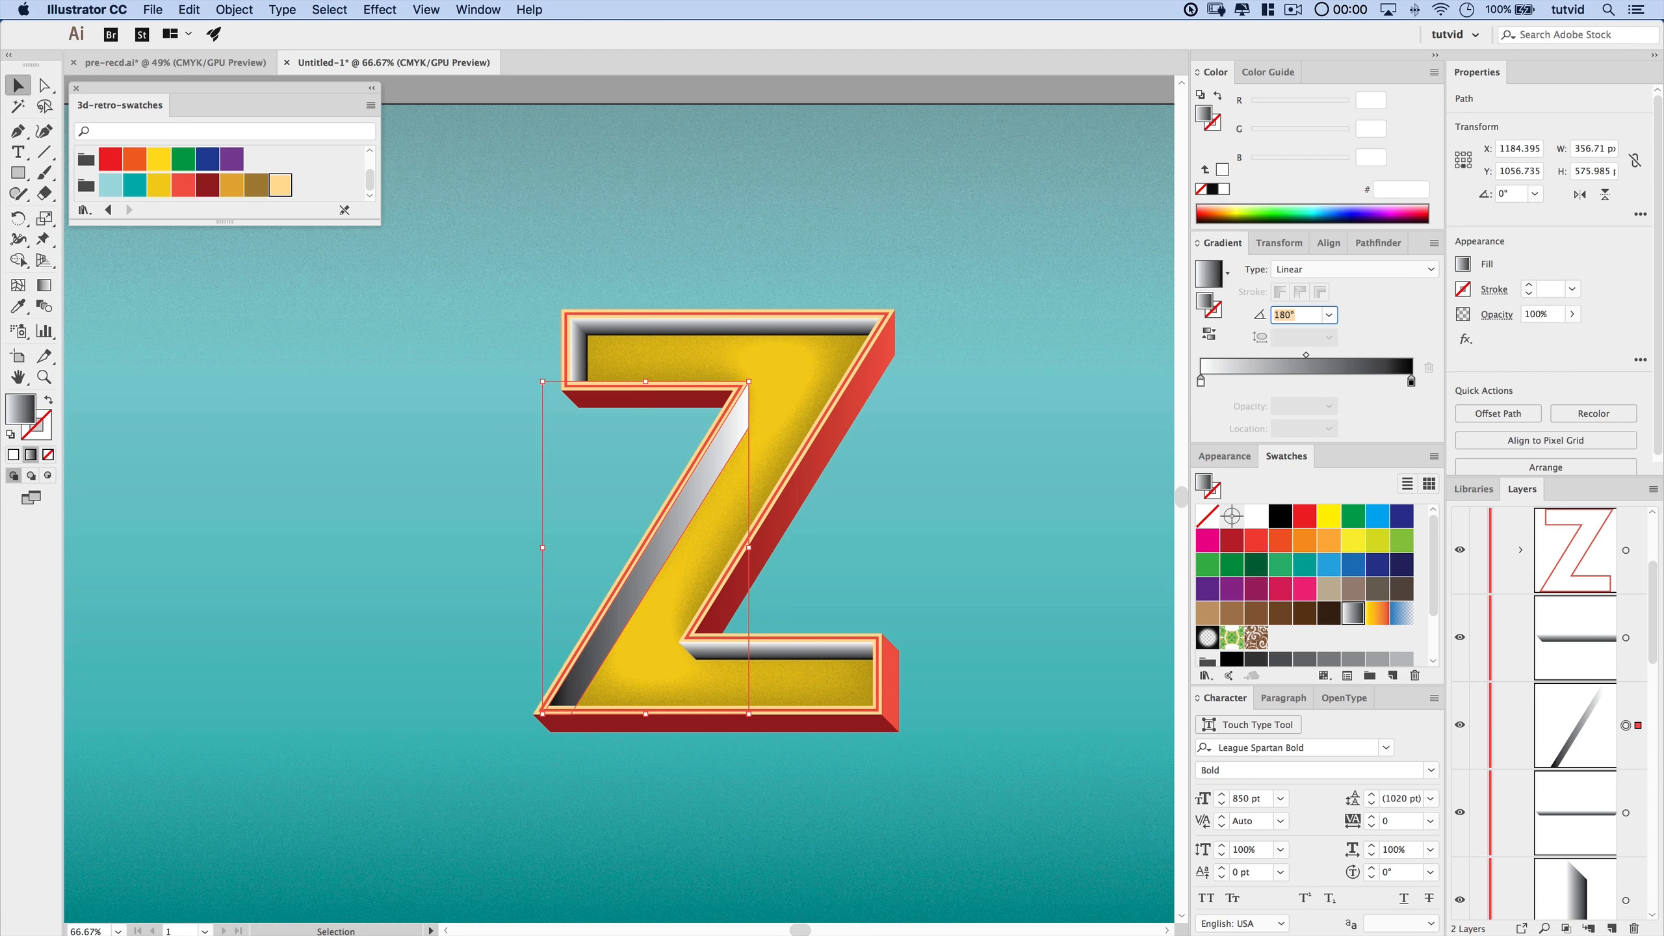
pyautogui.hotkey('shift', 'Down')
pyautogui.hotkey('shift', 'Down')
pyautogui.hotkey('shift', 'Down')
pyautogui.hotkey('shift', 'Down')
pyautogui.hotkey('shift', 'Down')
pyautogui.hotkey('shift', 'Down')
pyautogui.hotkey('shift', 'Down')
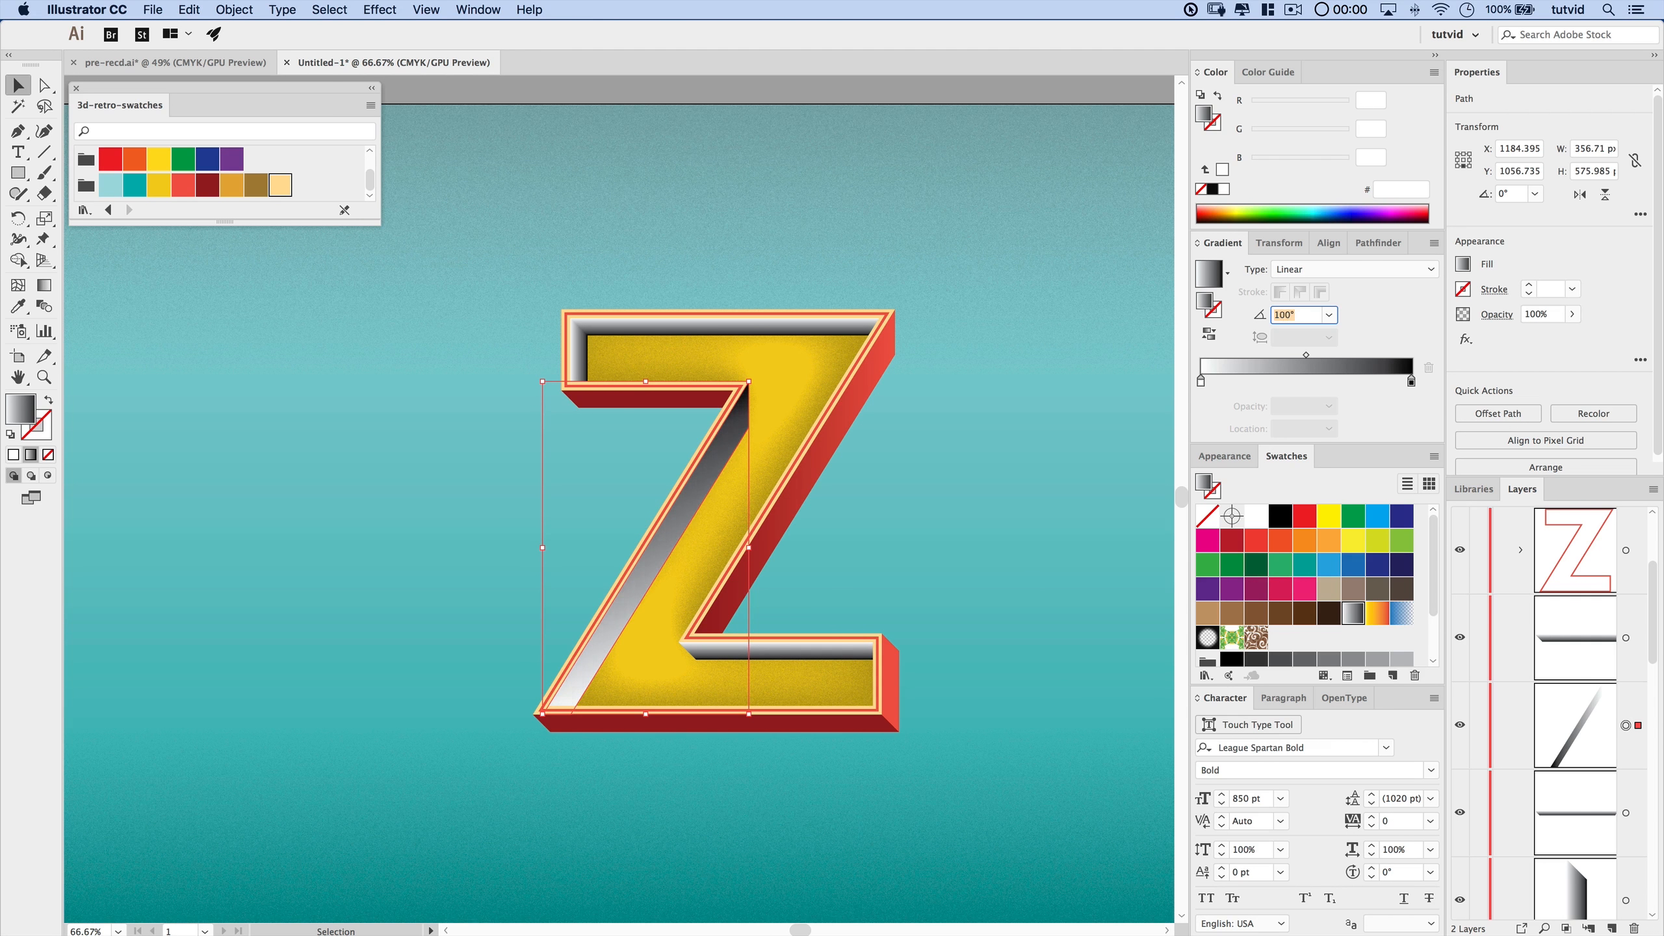
pyautogui.hotkey('shift', 'Down')
pyautogui.hotkey('shift', 'Down')
pyautogui.hotkey('shift', 'Down')
pyautogui.hotkey('shift', 'Down')
pyautogui.hotkey('shift', 'Down')
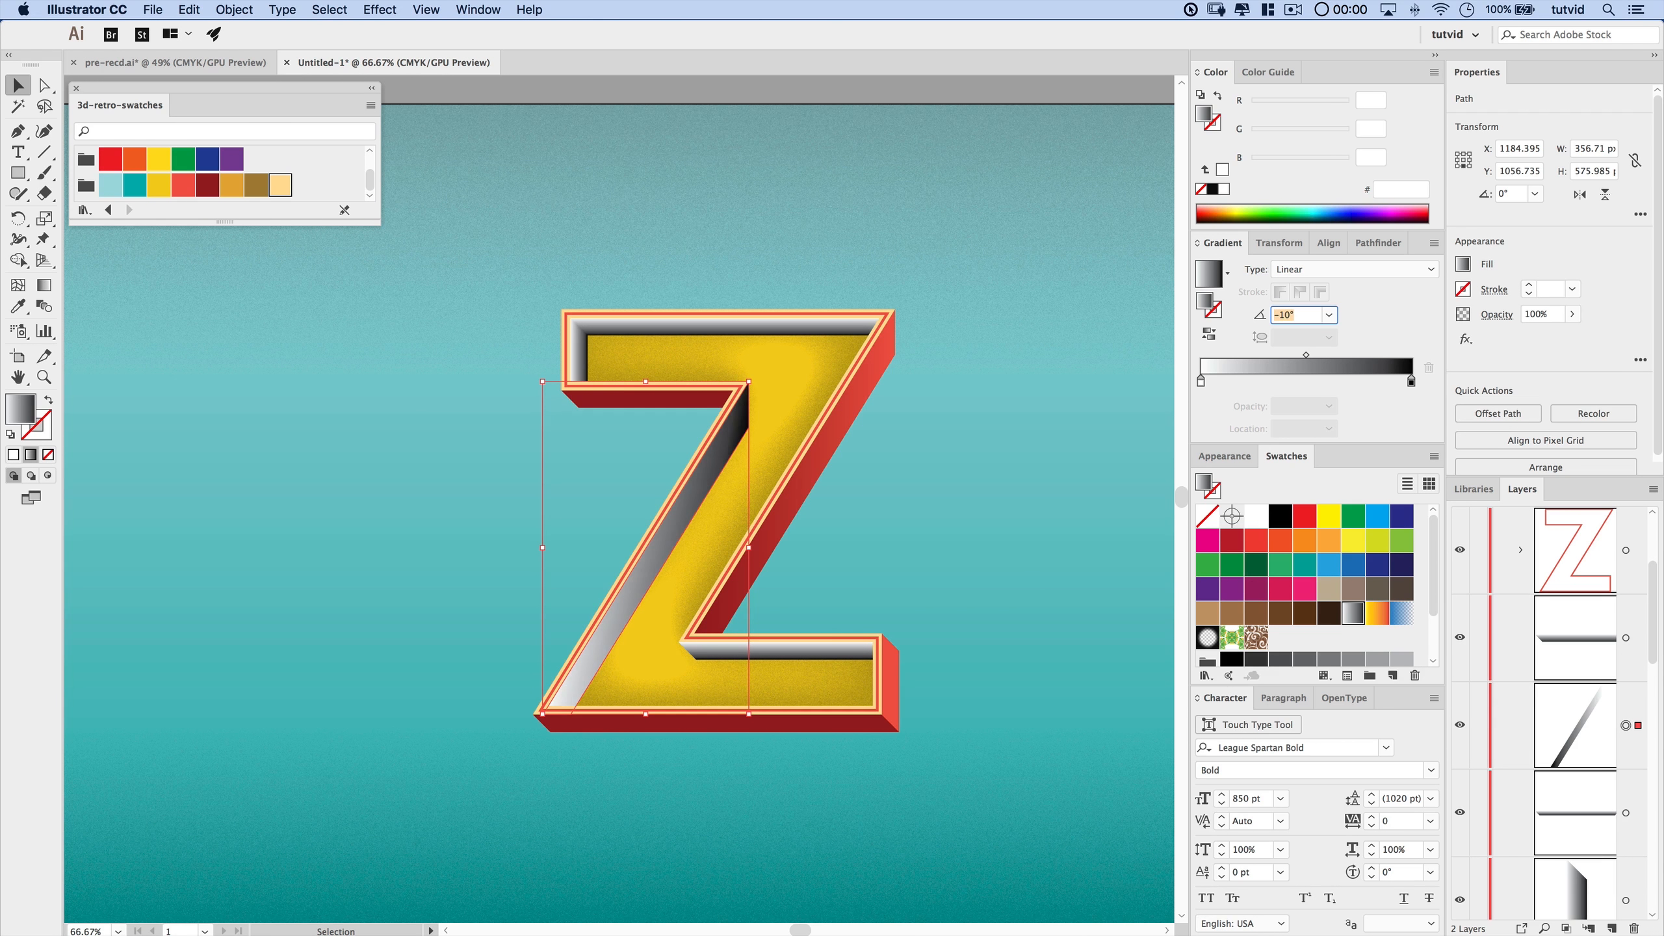
pyautogui.press('Down')
pyautogui.press('Down')
pyautogui.press('Down')
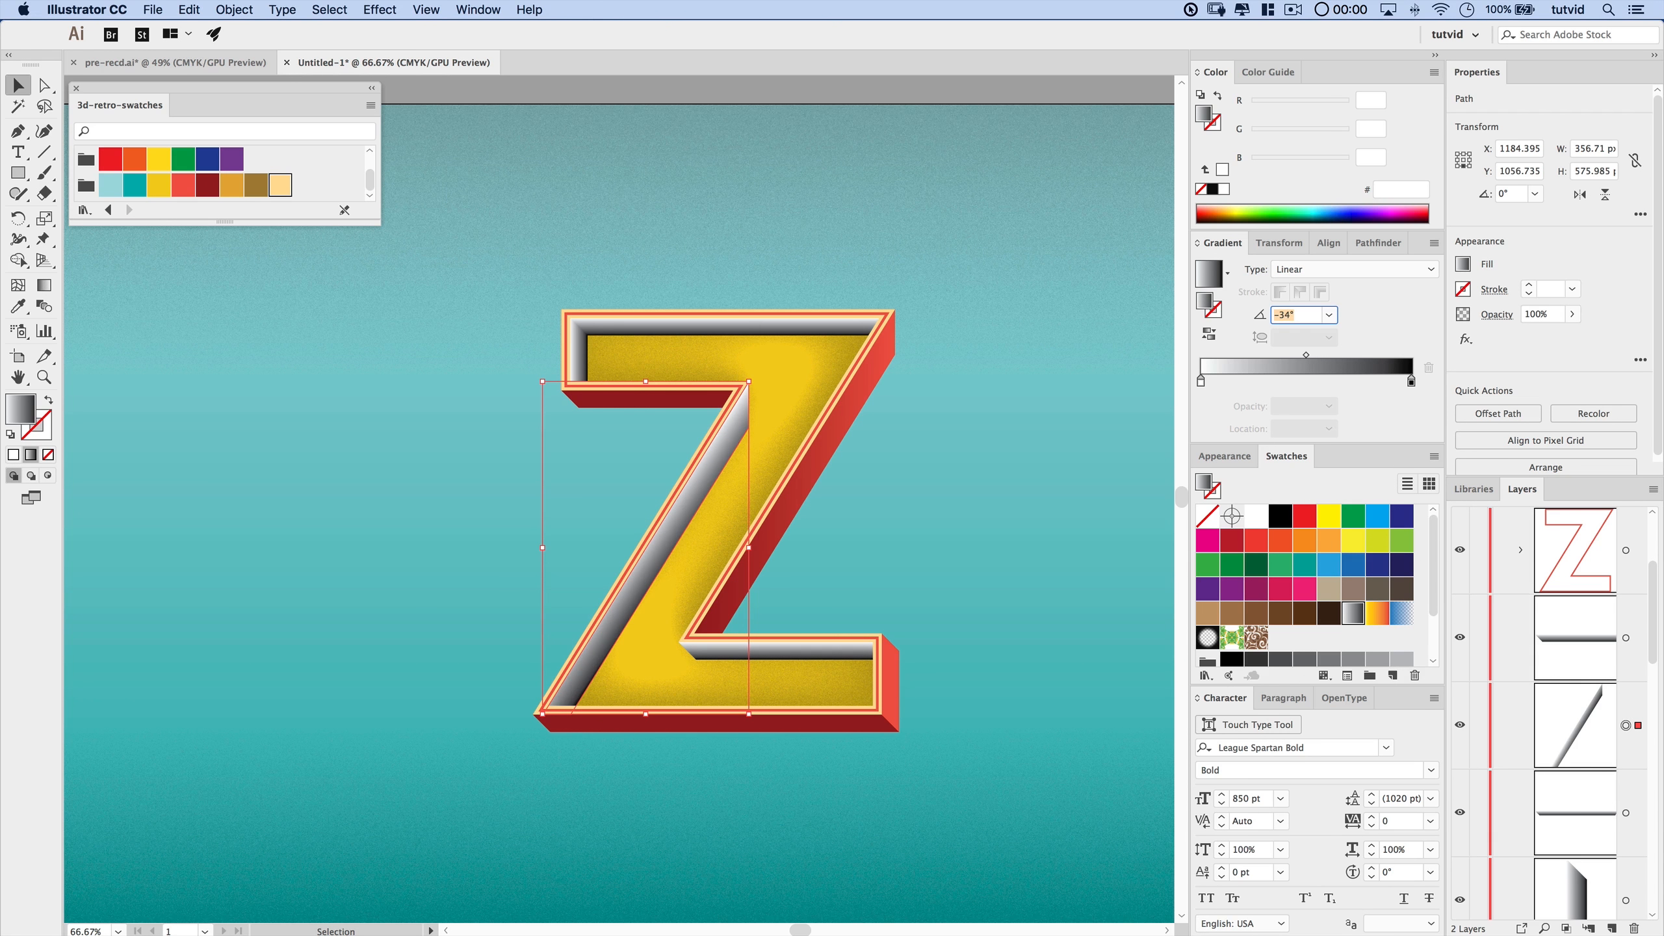
pyautogui.press('Up')
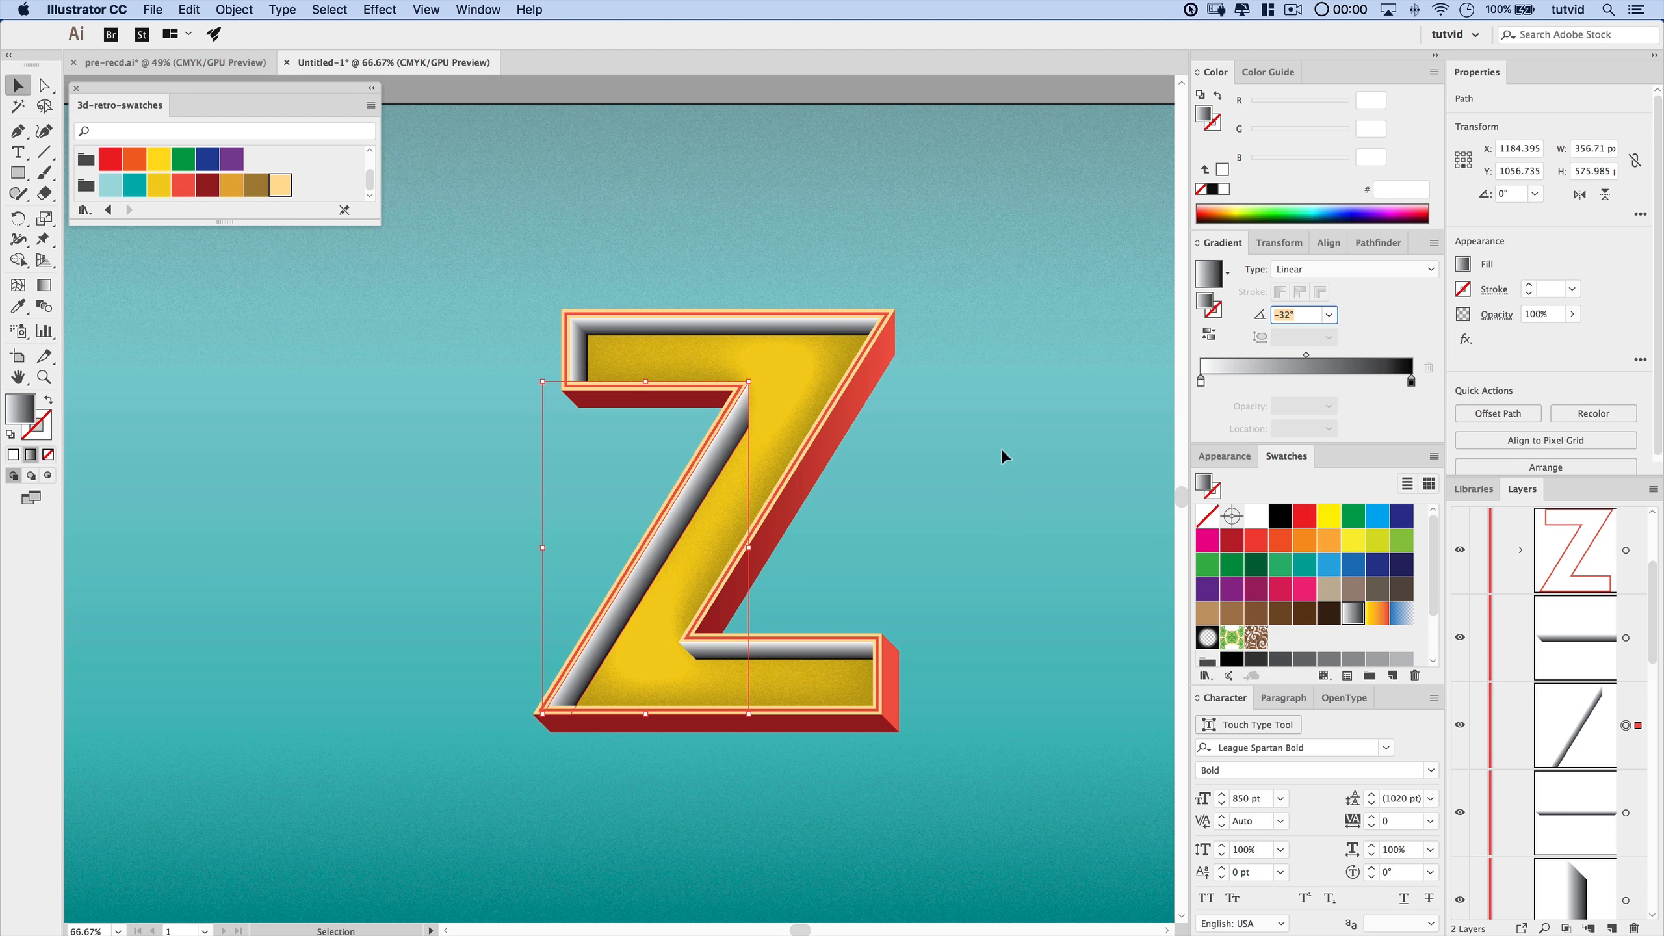
# - Select all four gradient bevel shapes and reapply the last Grain effect to them
pyautogui.keyDown('shift'); pyautogui.click(801, 650); pyautogui.keyUp('shift')
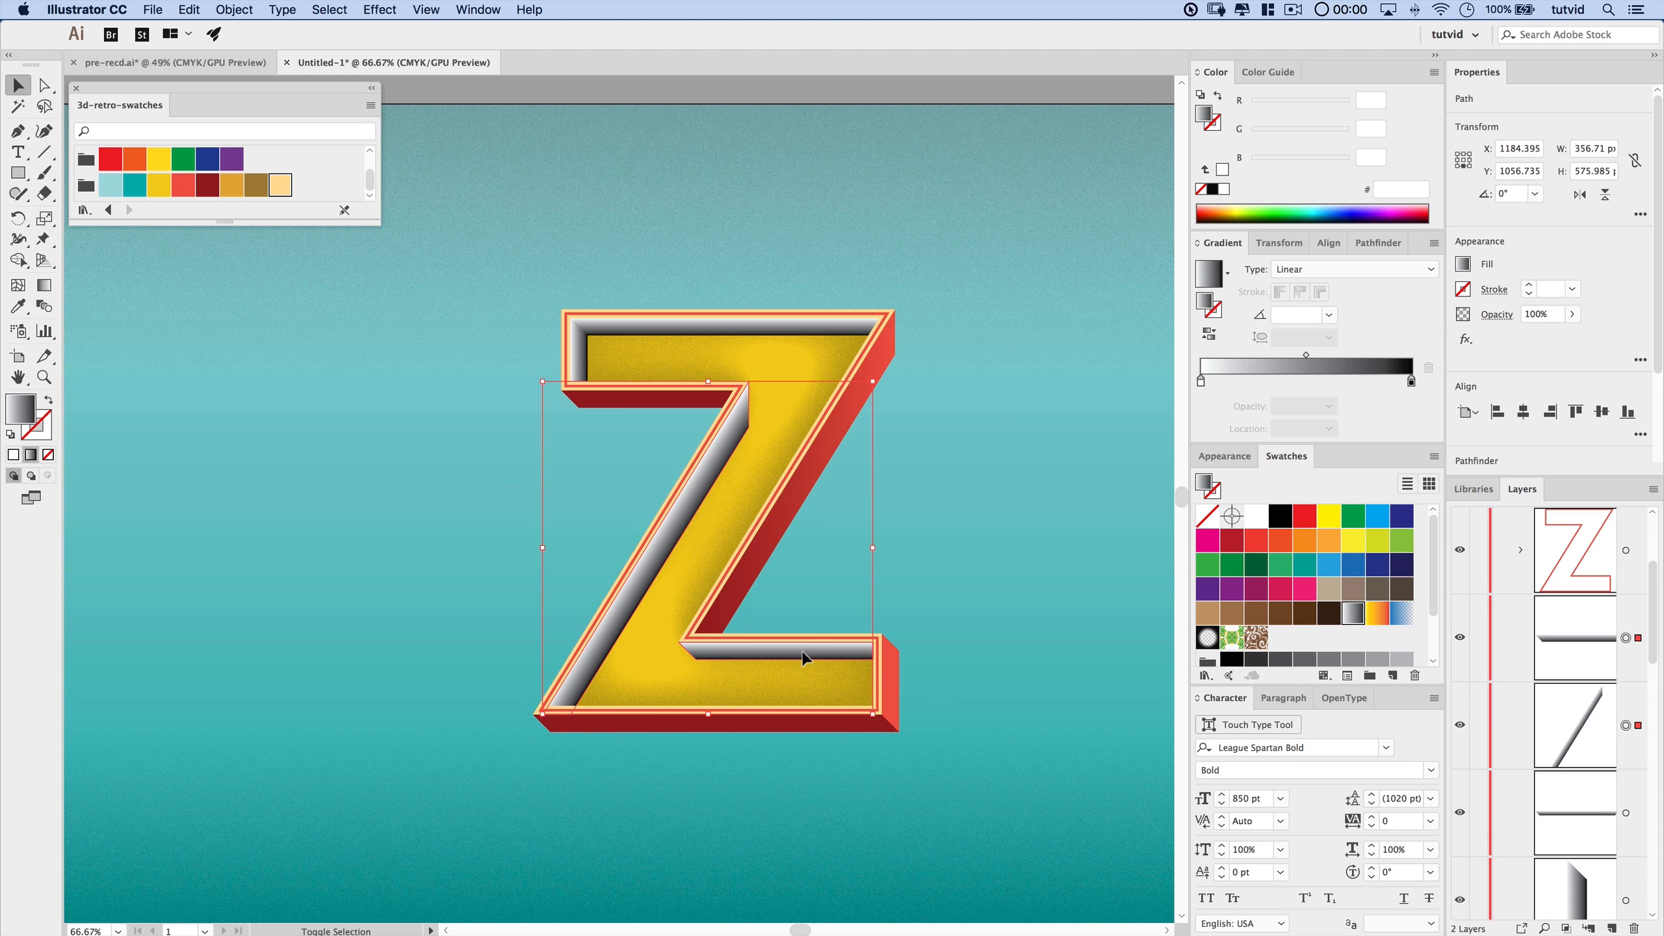
pyautogui.keyDown('shift'); pyautogui.click(645, 330); pyautogui.keyUp('shift')
pyautogui.keyDown('shift'); pyautogui.click(585, 357); pyautogui.keyUp('shift')
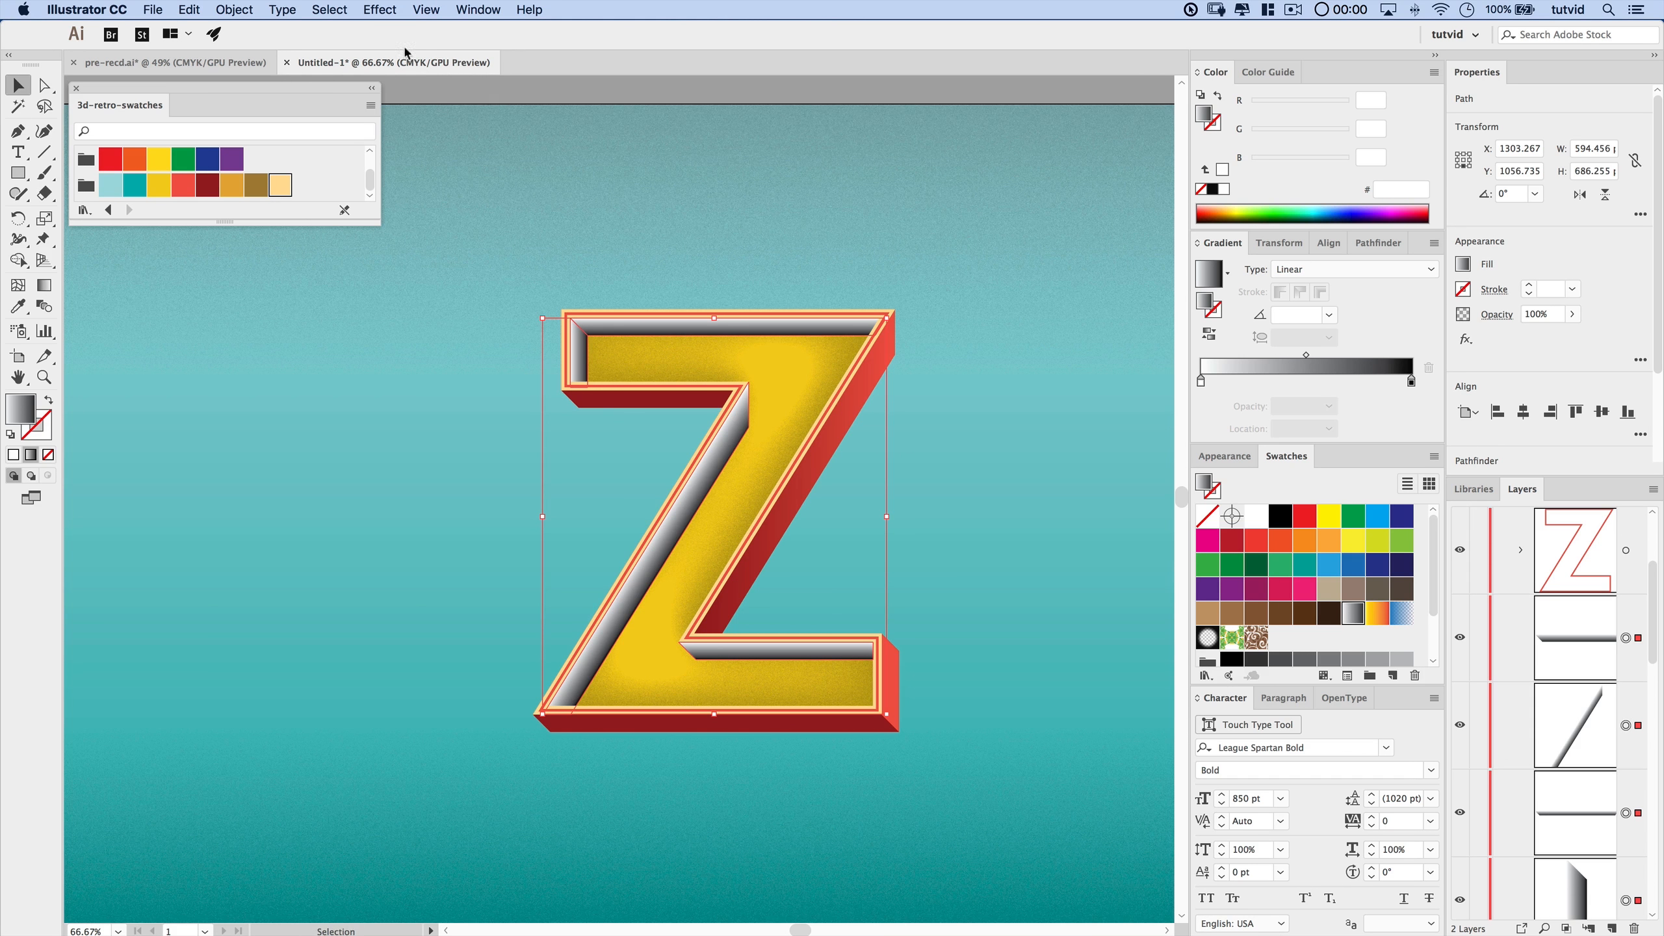
pyautogui.click(380, 9)
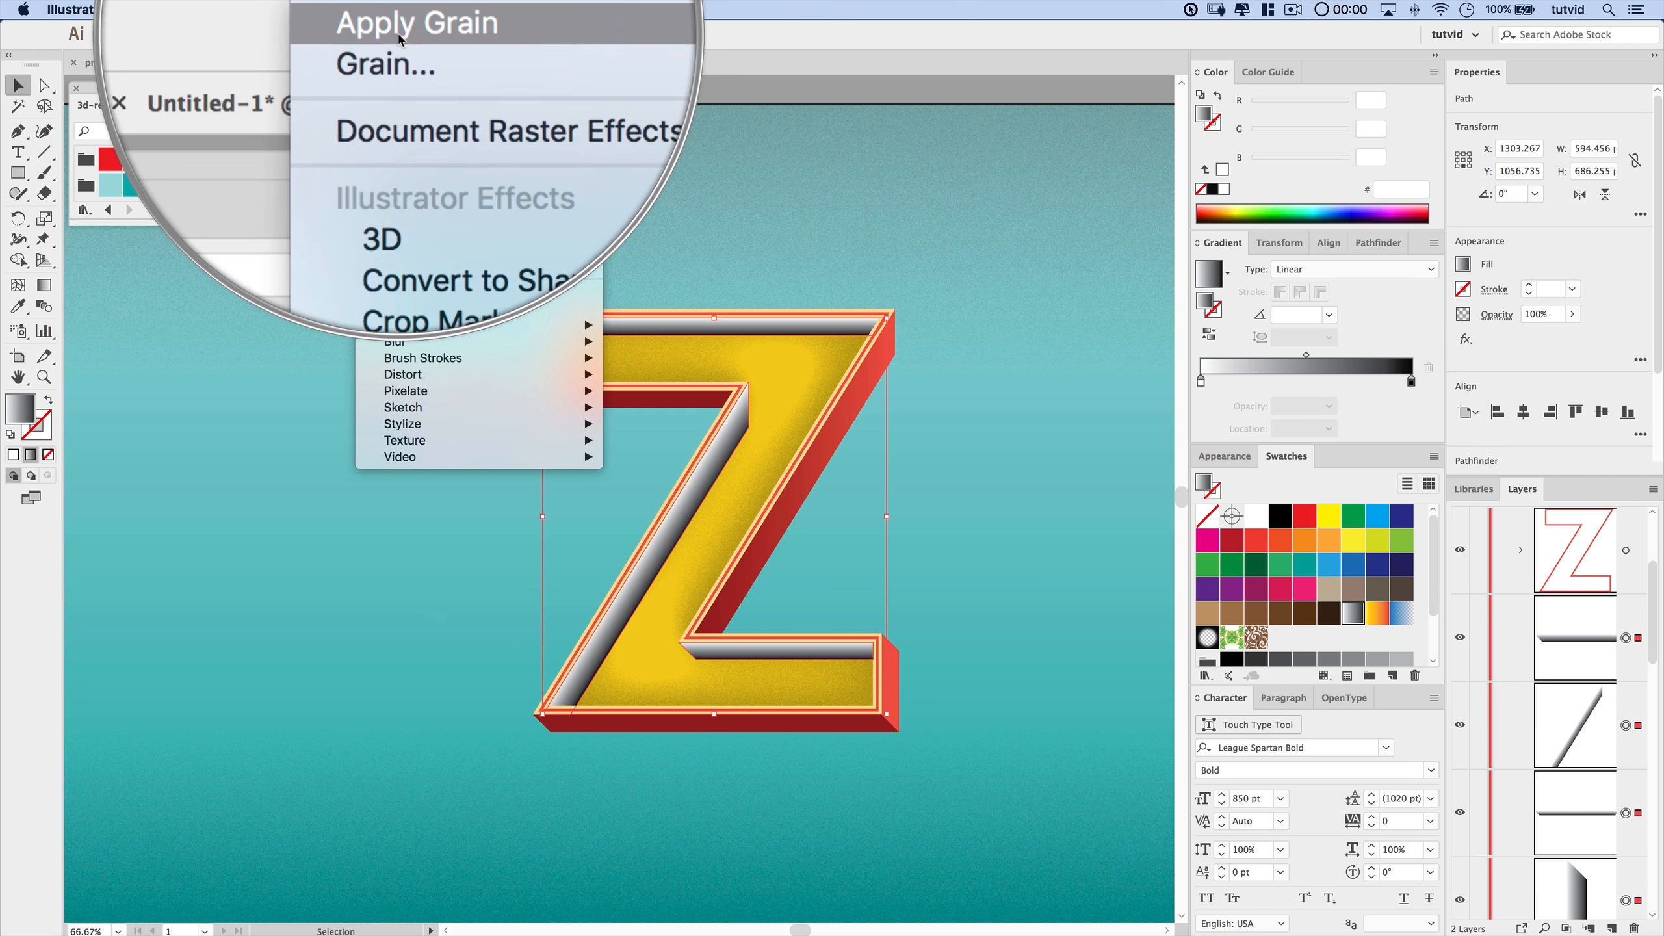
pyautogui.click(436, 41)
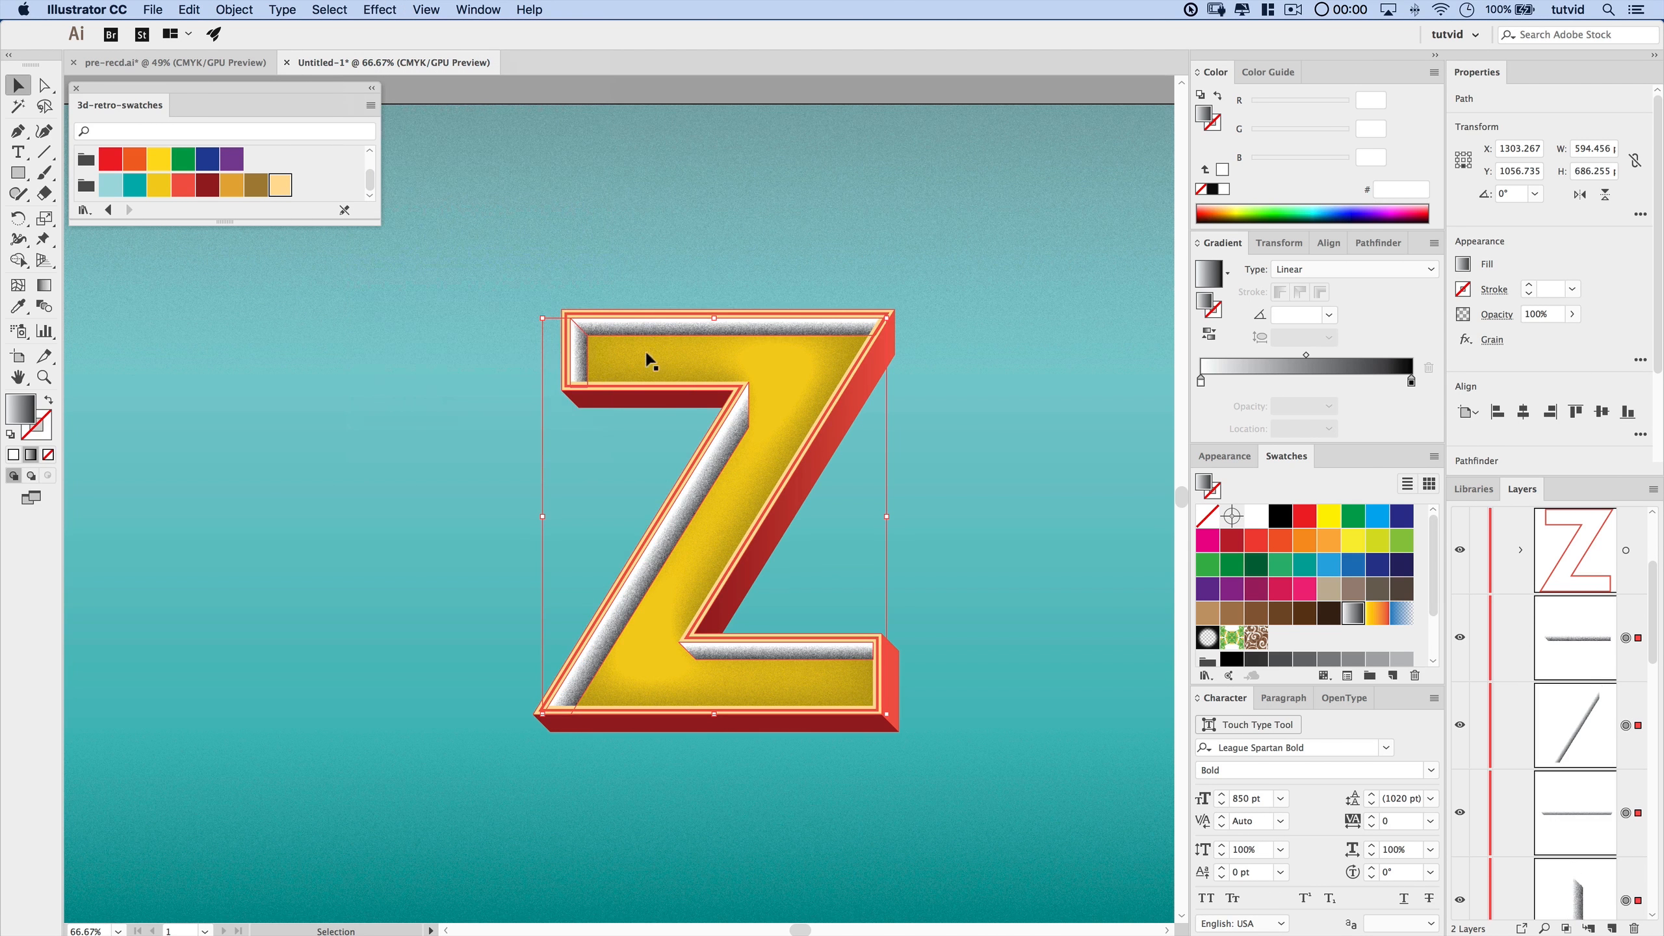
# - Set the grainy gradient bevels to Multiply blending at 35% opacity over the original bevel colors
pyautogui.click(1500, 315)
pyautogui.click(1319, 354)
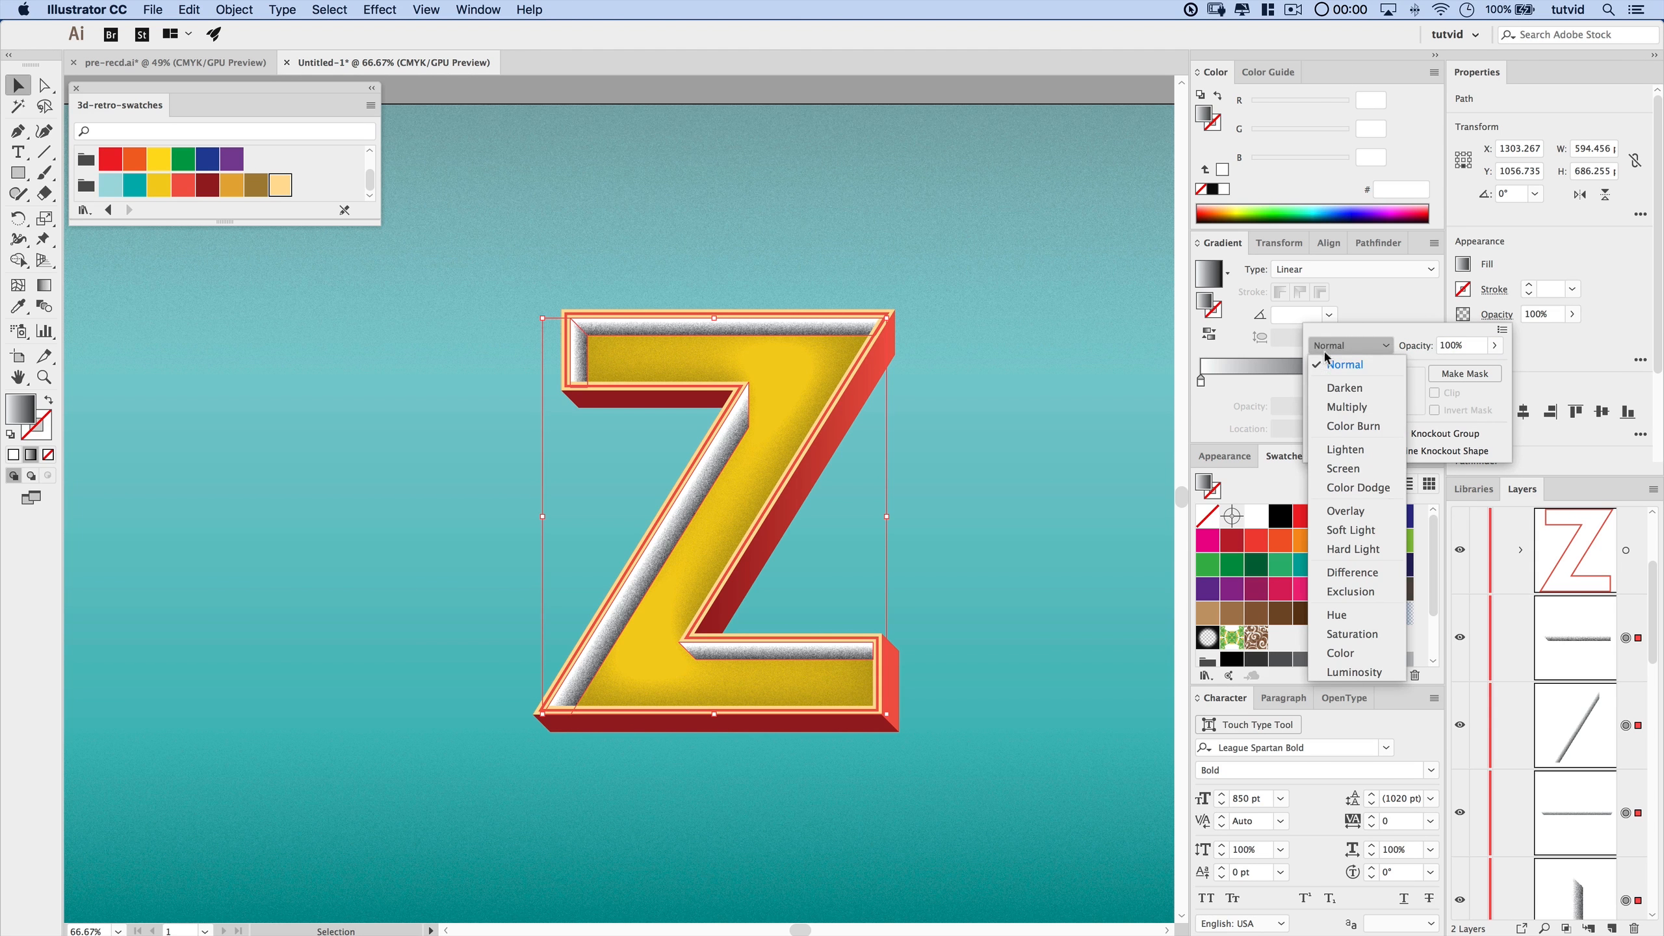
pyautogui.click(1353, 411)
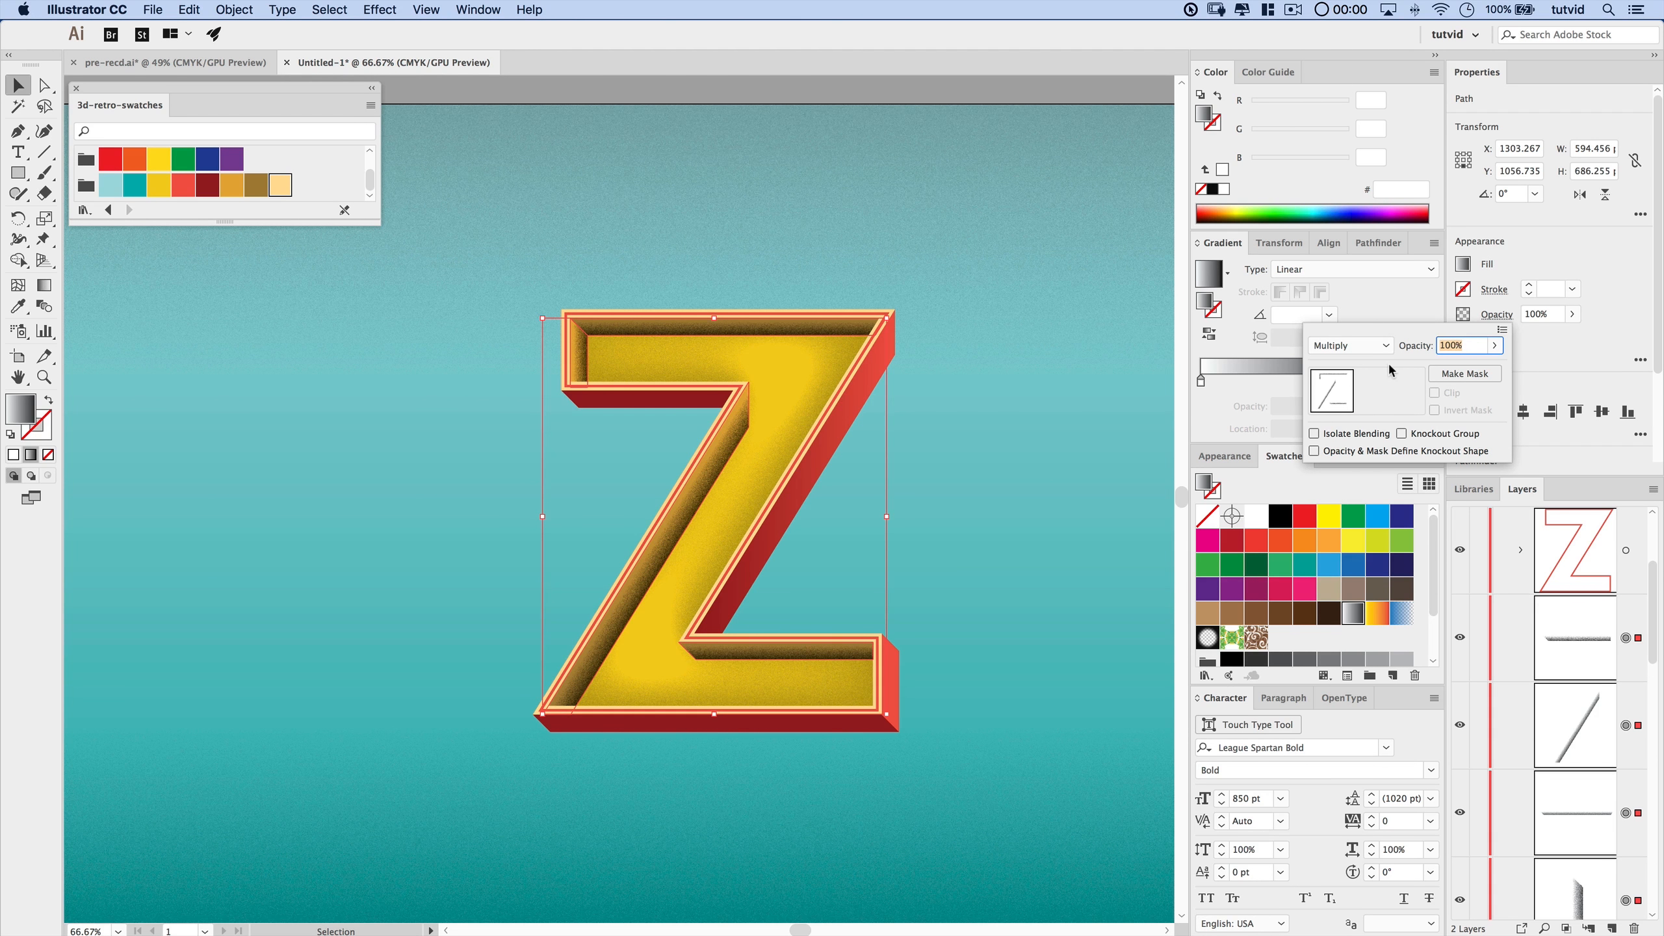
pyautogui.write('35')
pyautogui.press('Tab')
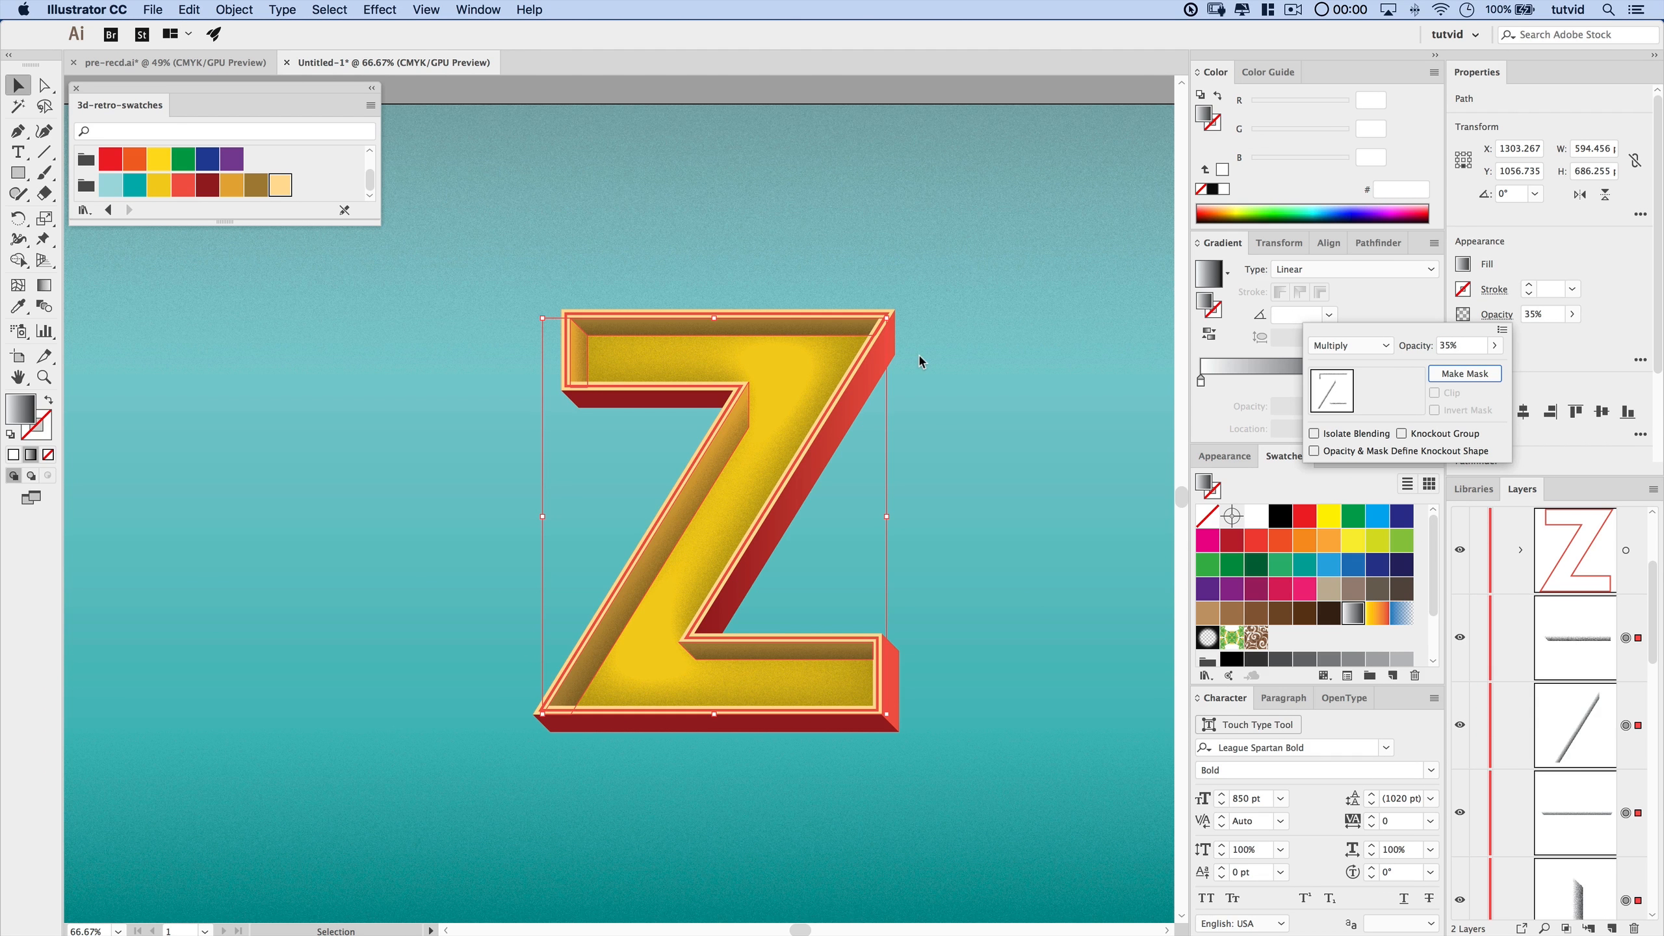
# - Deselect the bevel shapes, activate the Paintbrush tool and show the brush library clear of the color swatches
pyautogui.click(993, 524)
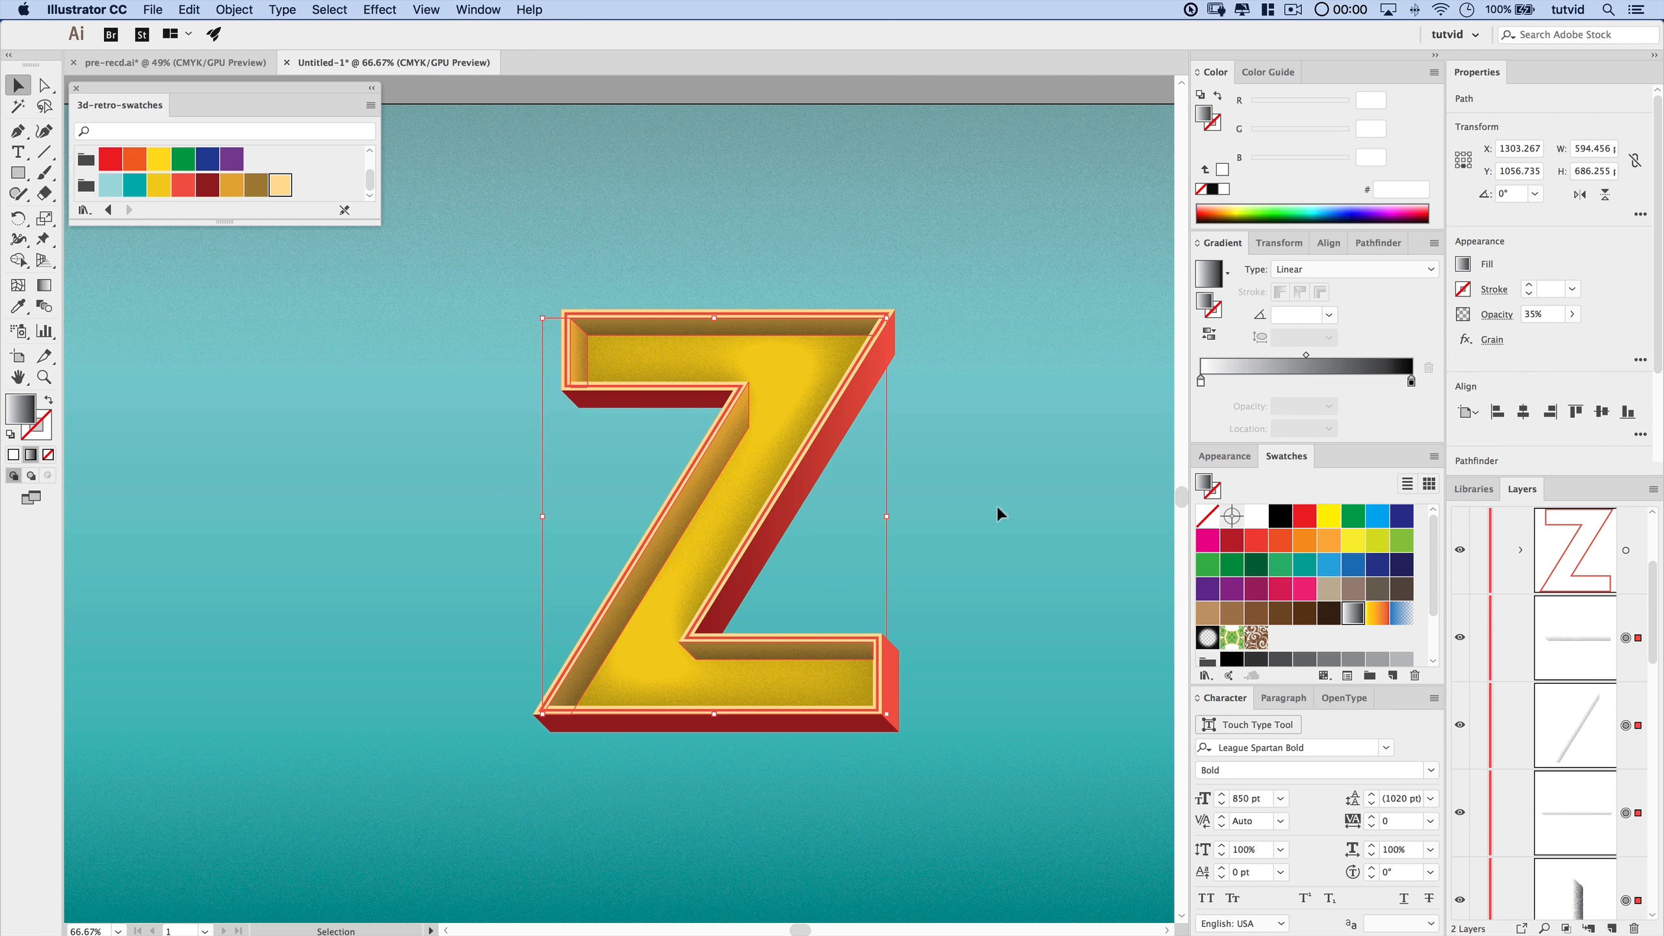
pyautogui.click(1035, 327)
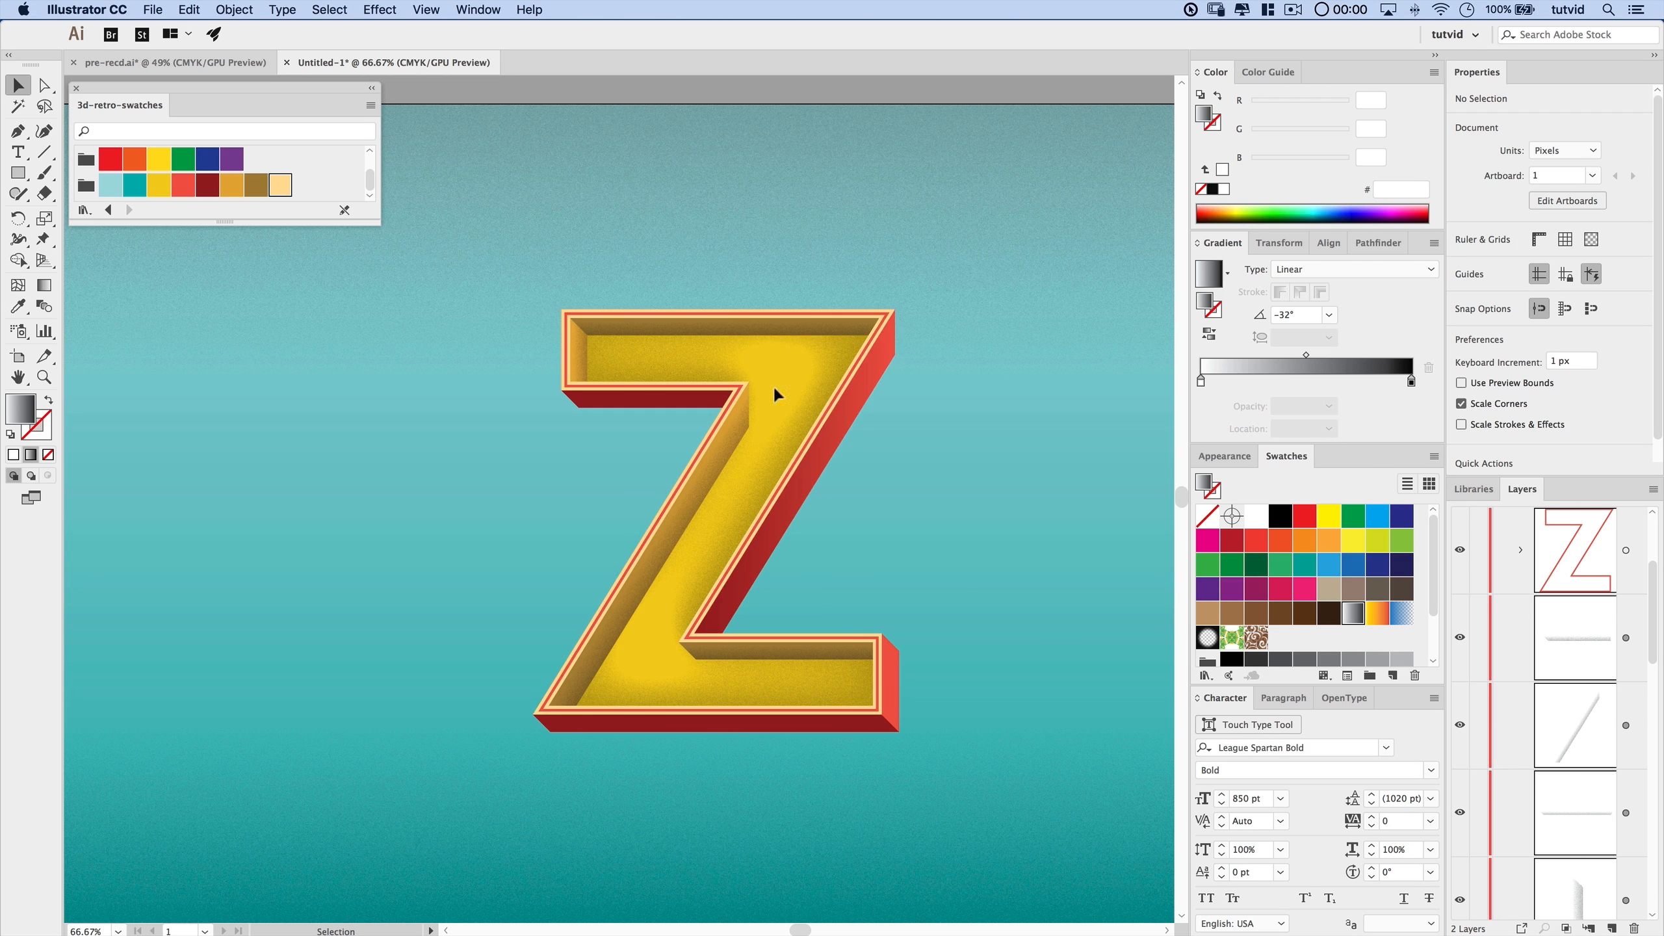
pyautogui.click(45, 172)
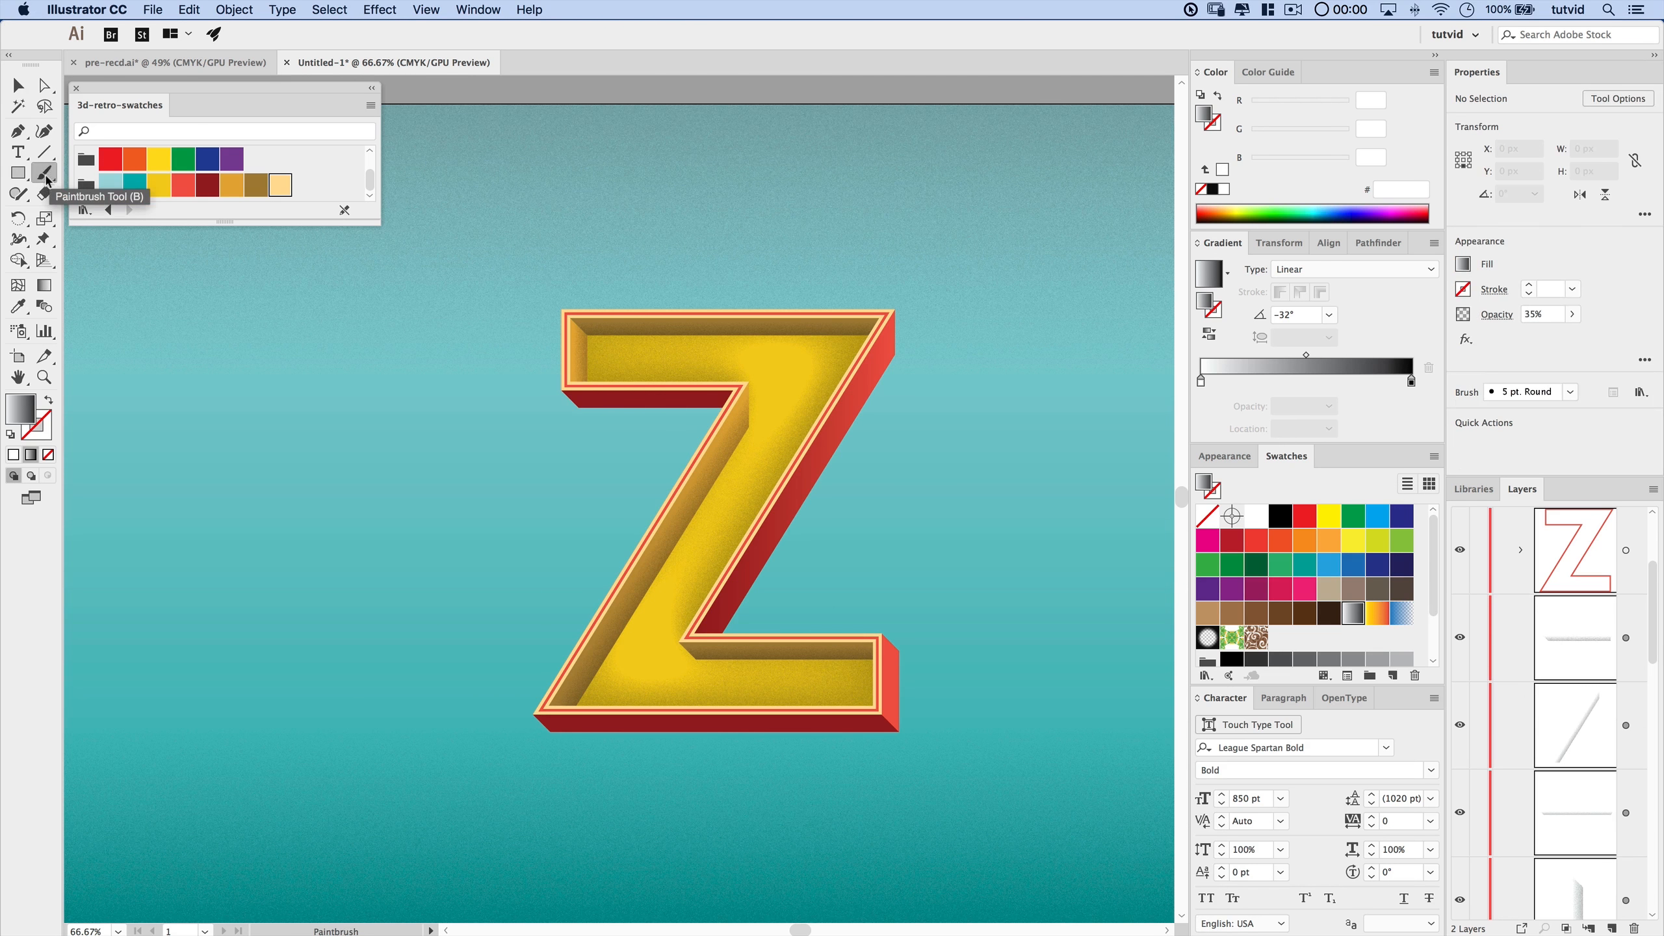
pyautogui.click(486, 10)
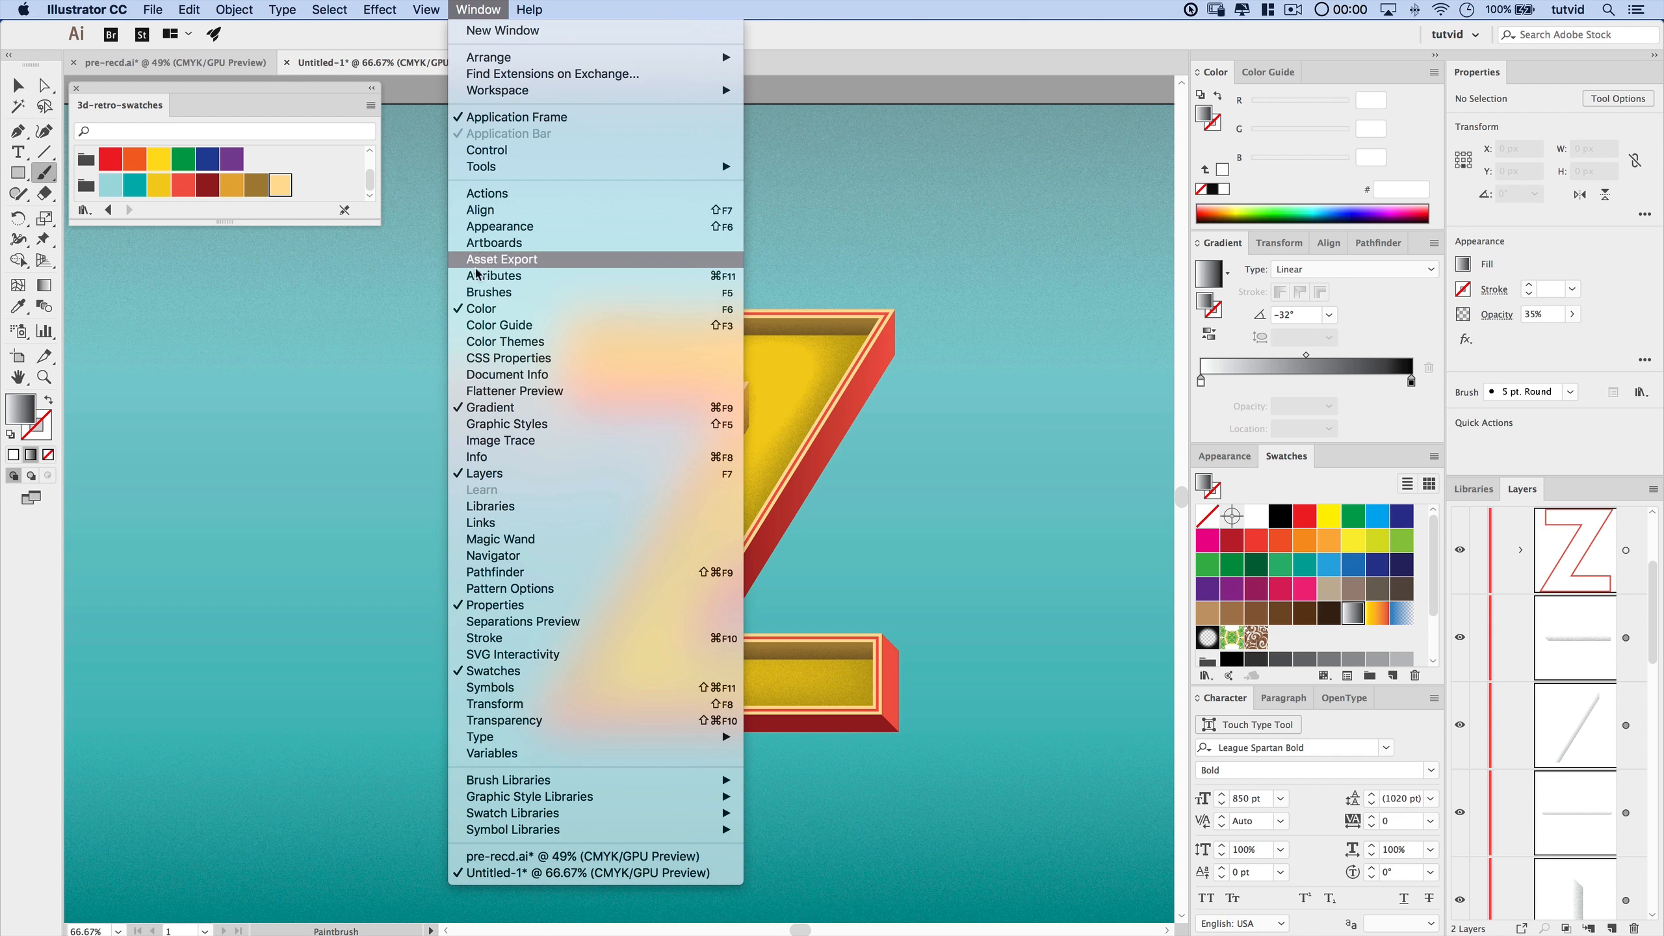
pyautogui.click(486, 298)
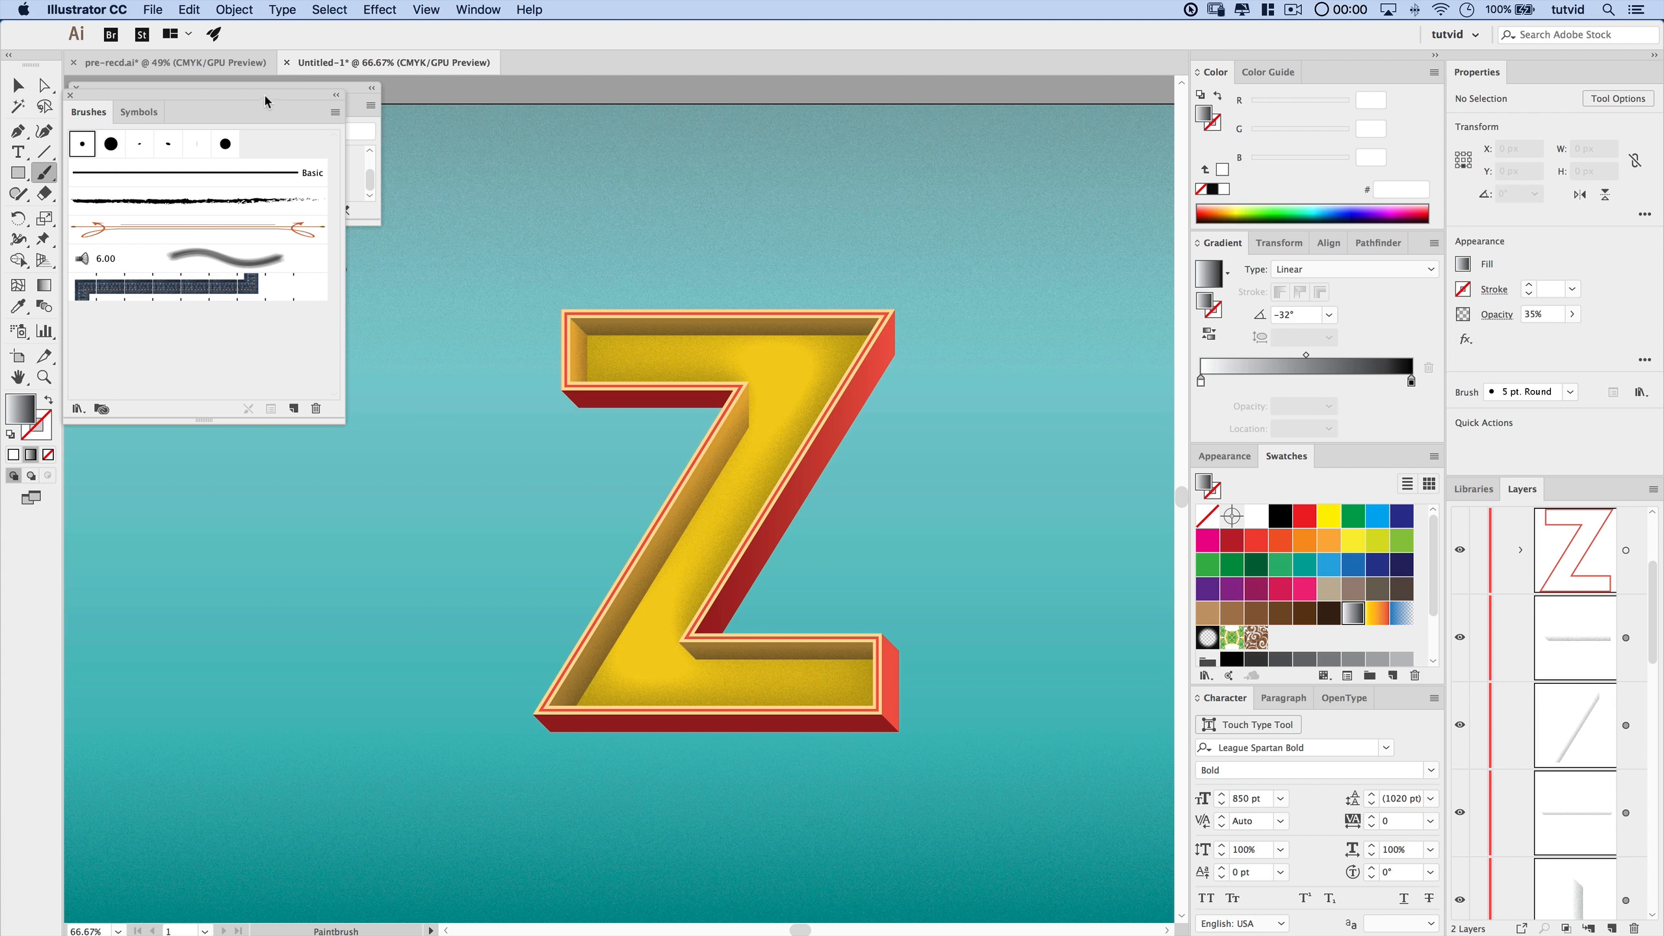
pyautogui.moveTo(267, 101)
pyautogui.mouseDown()
pyautogui.moveTo(266, 290)
pyautogui.moveTo(266, 252)
pyautogui.mouseUp()
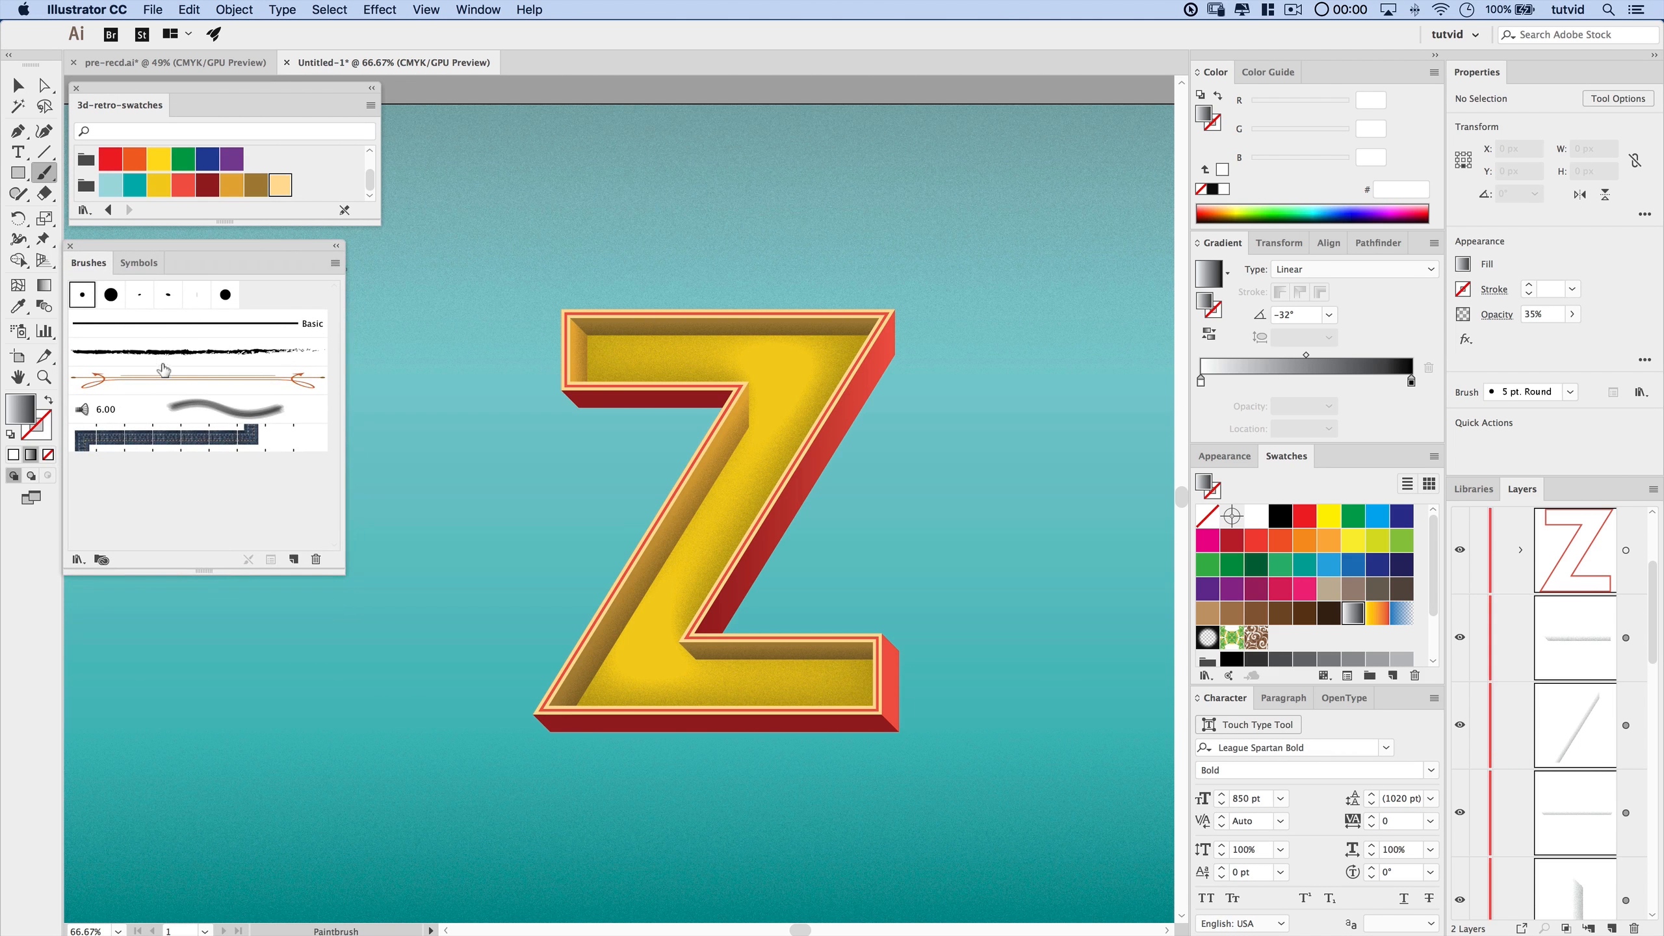
# - Choose the Mop bristle brush and set its size to 10 mm
pyautogui.click(184, 407)
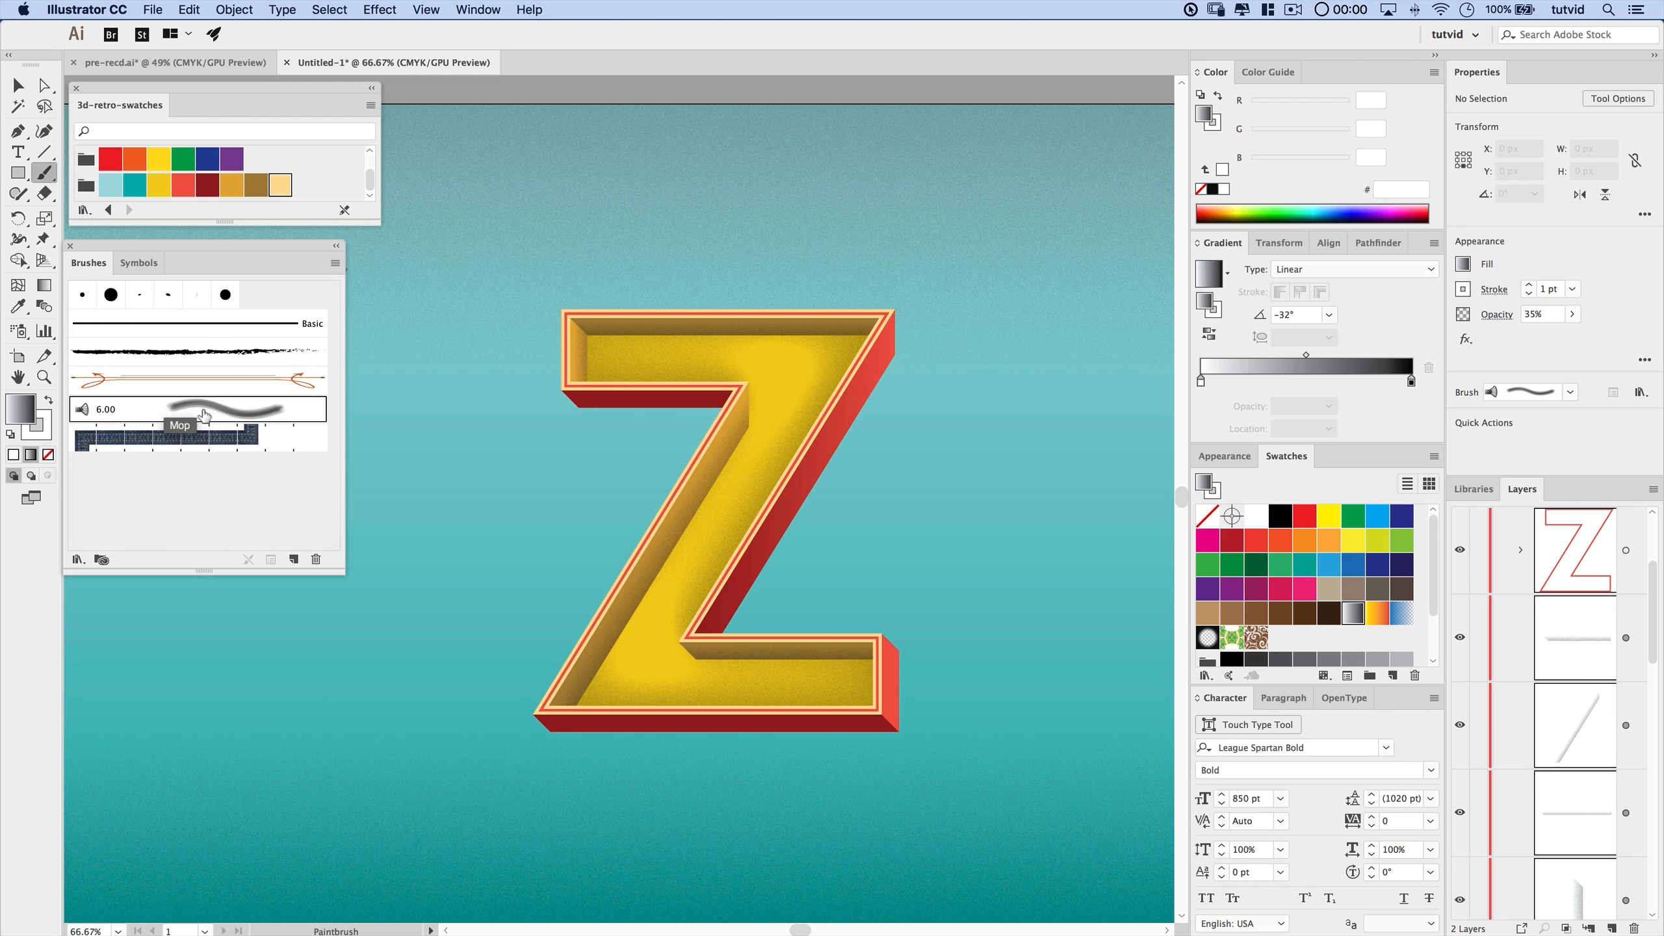
pyautogui.doubleClick(209, 413)
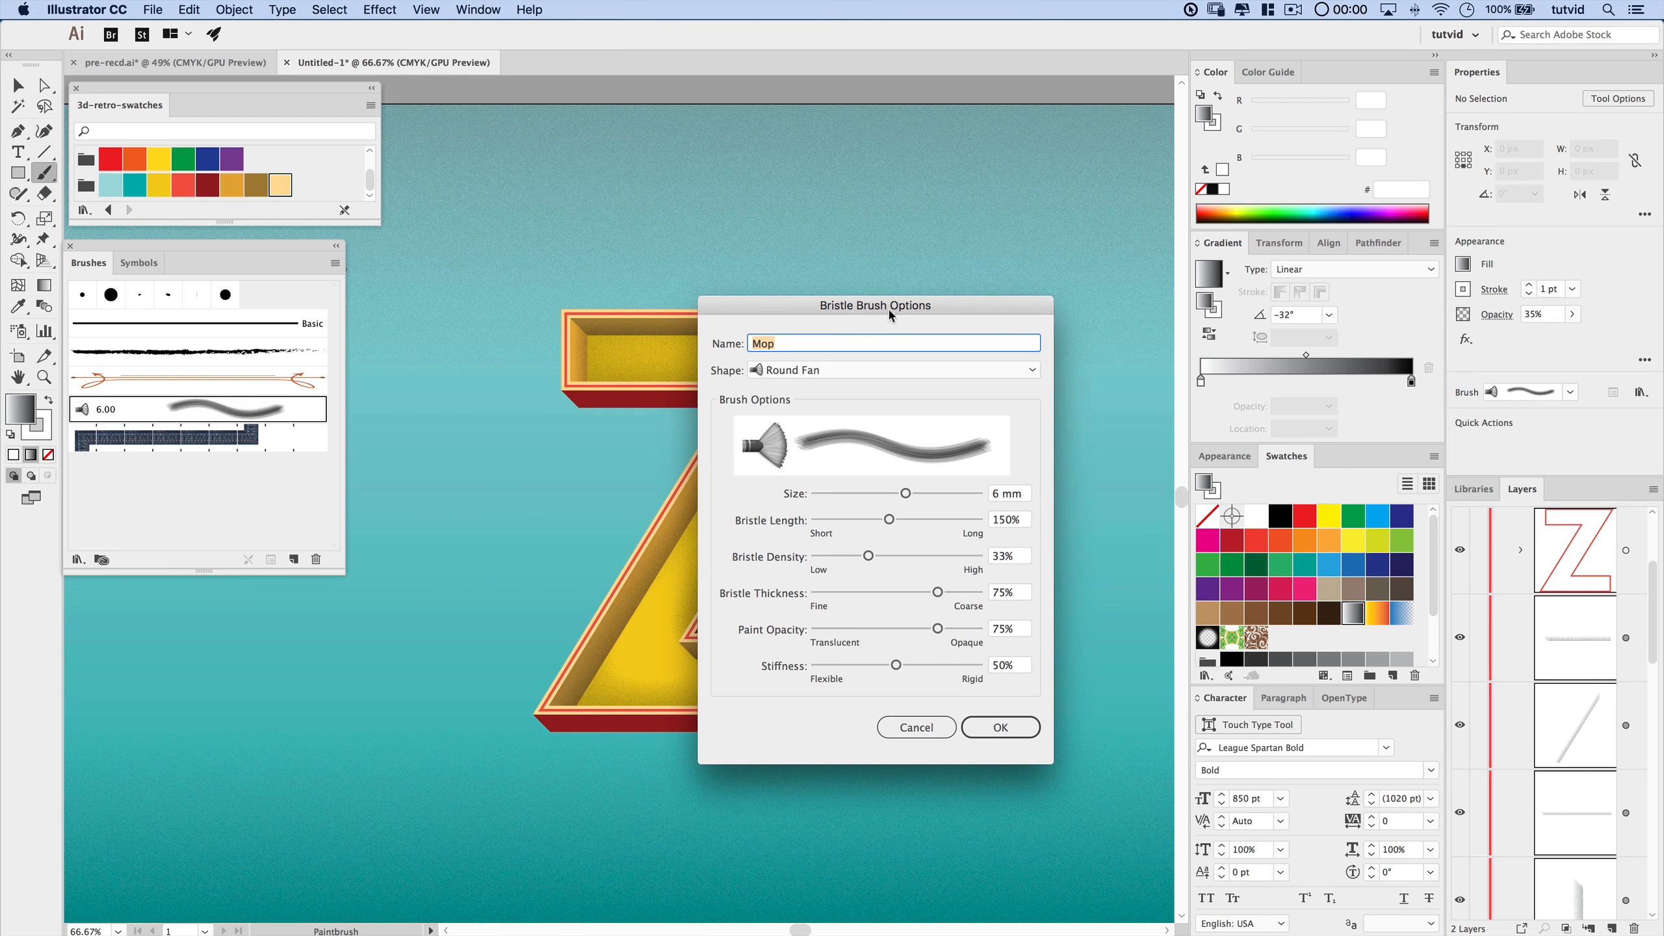
pyautogui.moveTo(891, 316); pyautogui.dragTo(802, 310)
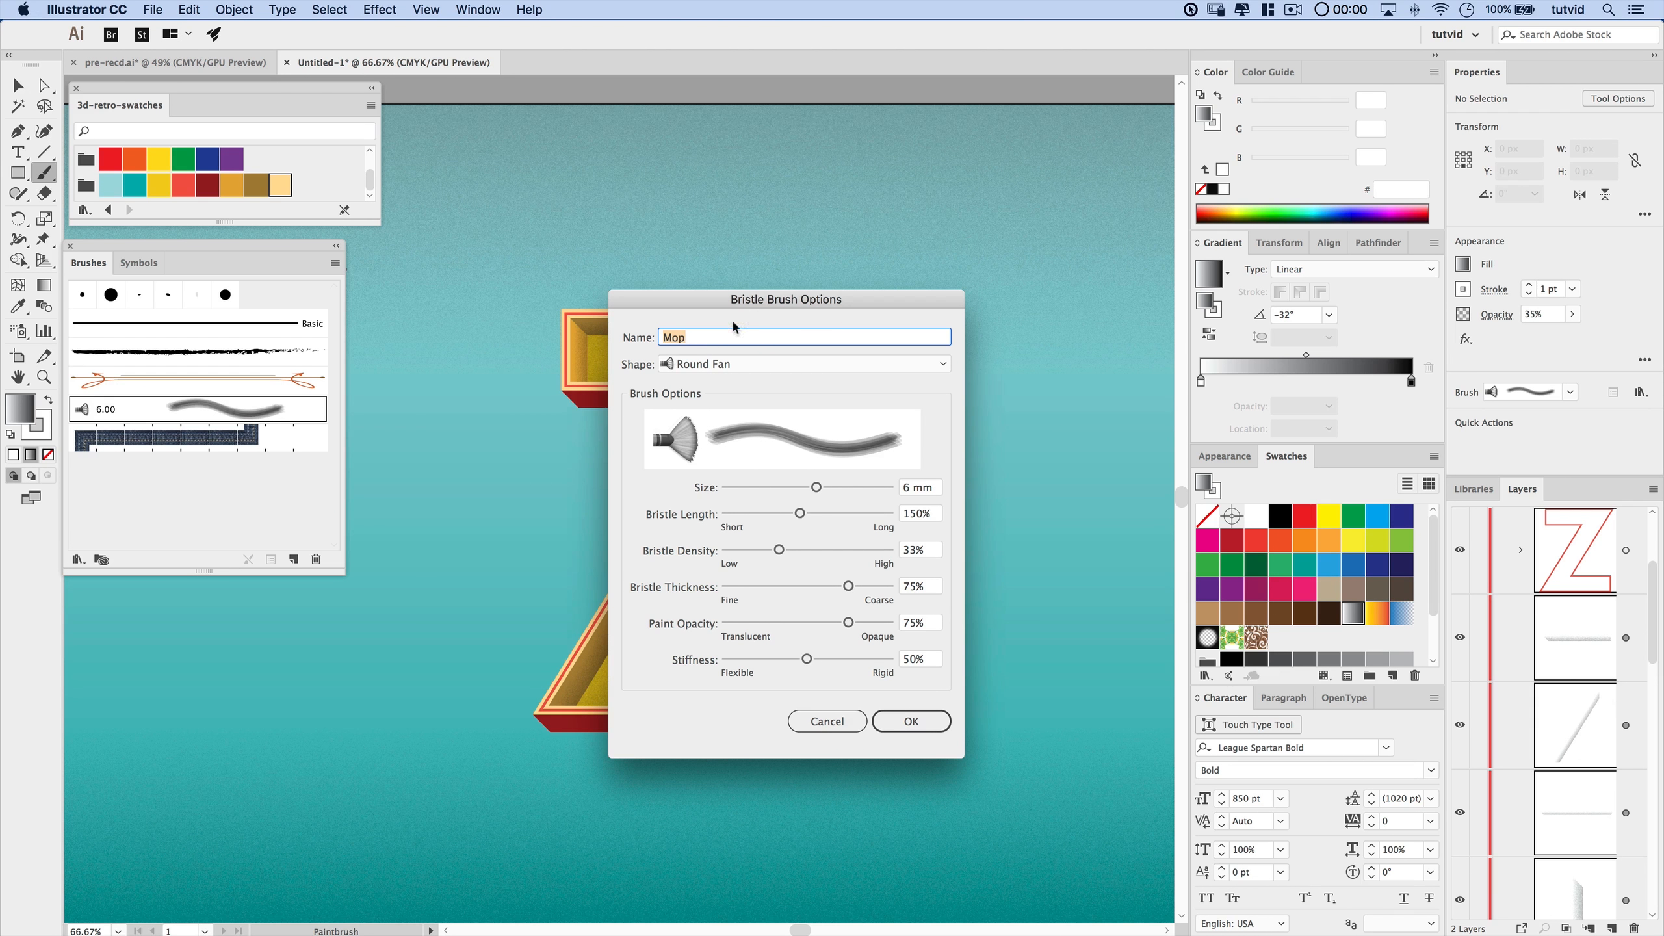
pyautogui.moveTo(816, 487); pyautogui.dragTo(935, 518)
pyautogui.click(910, 720)
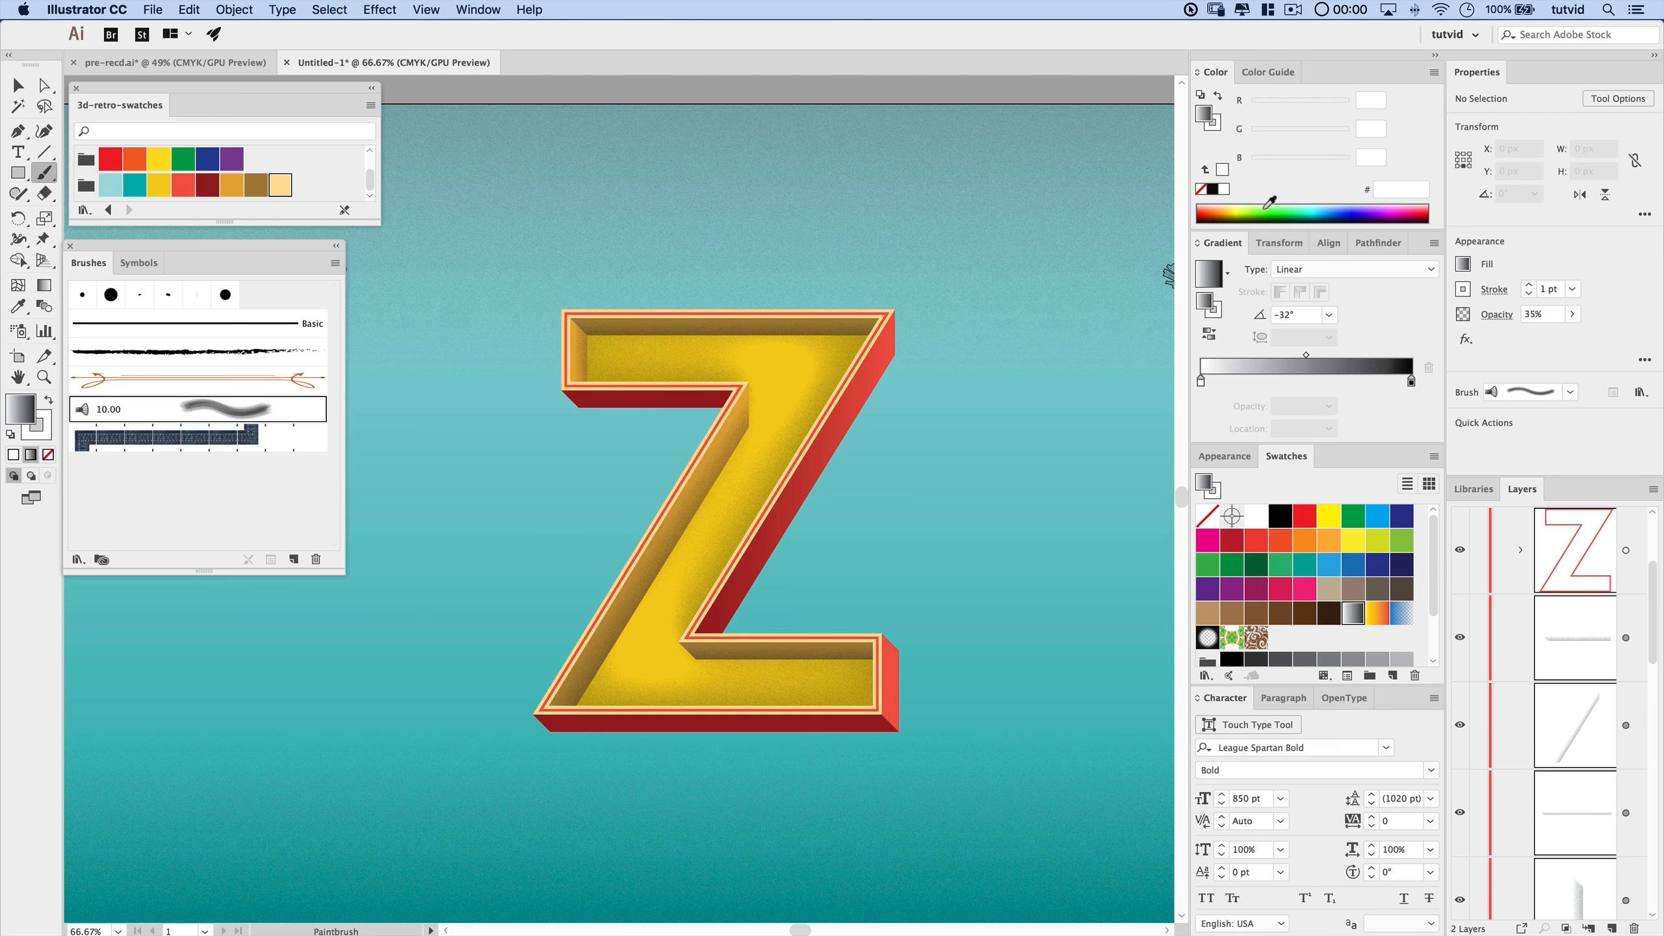
# - Set up the brush paint with a black stroke and no fill, checking the Multiply blending at 35% opacity
pyautogui.click(1213, 189)
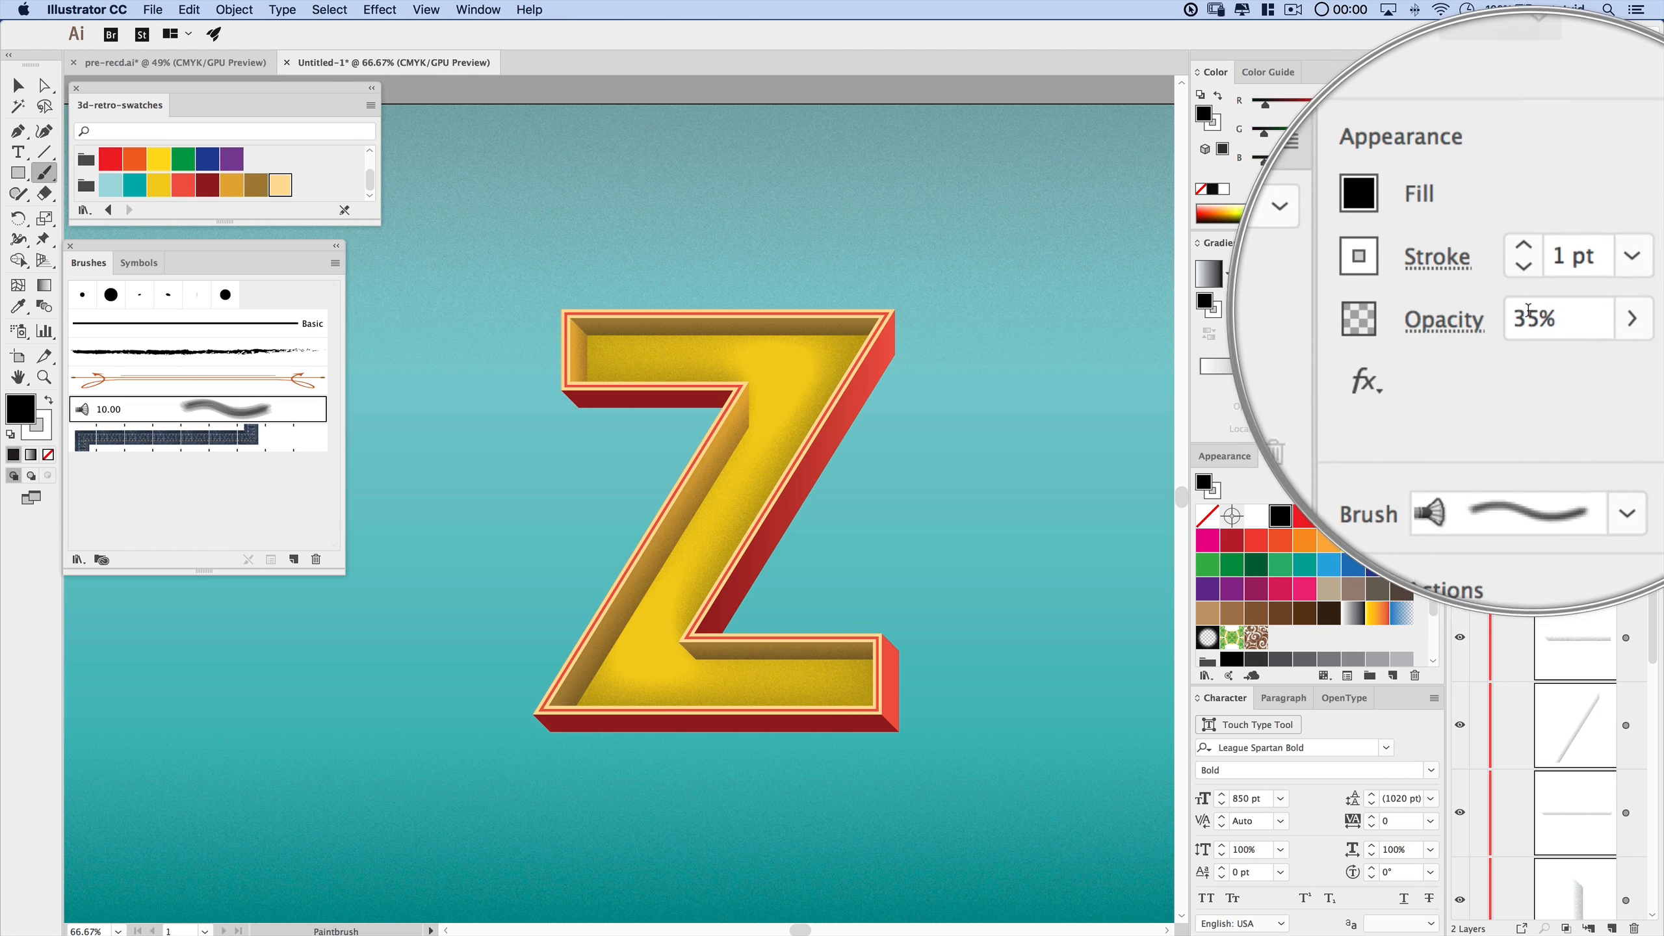
pyautogui.click(1499, 324)
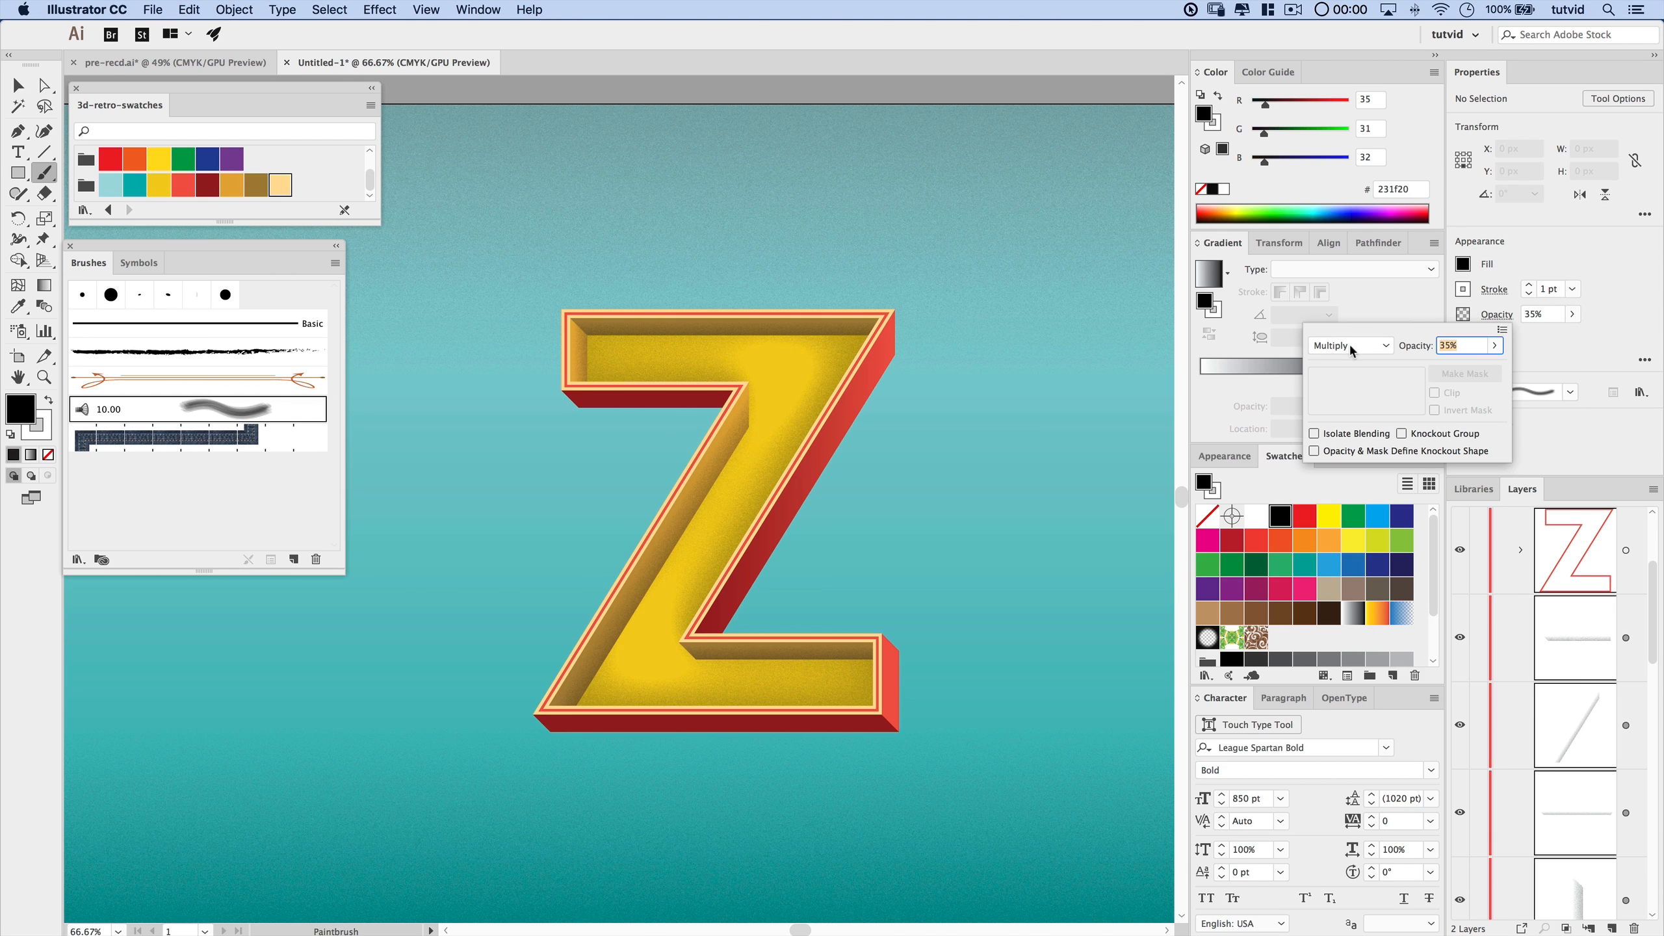
pyautogui.click(1552, 349)
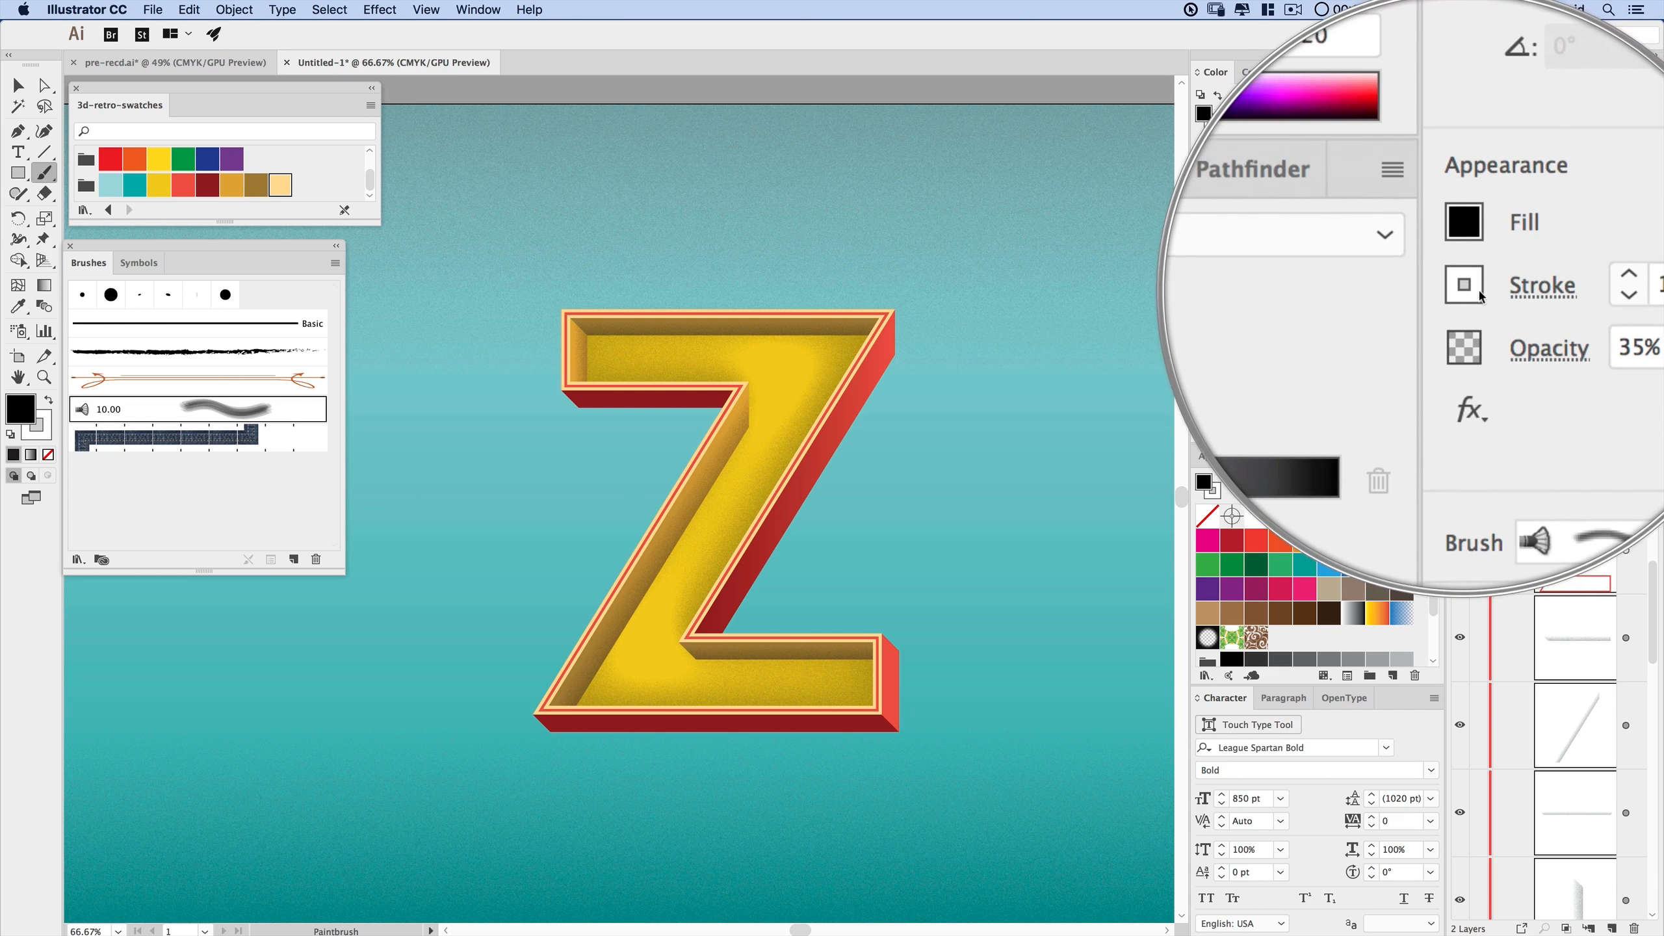
pyautogui.click(1494, 292)
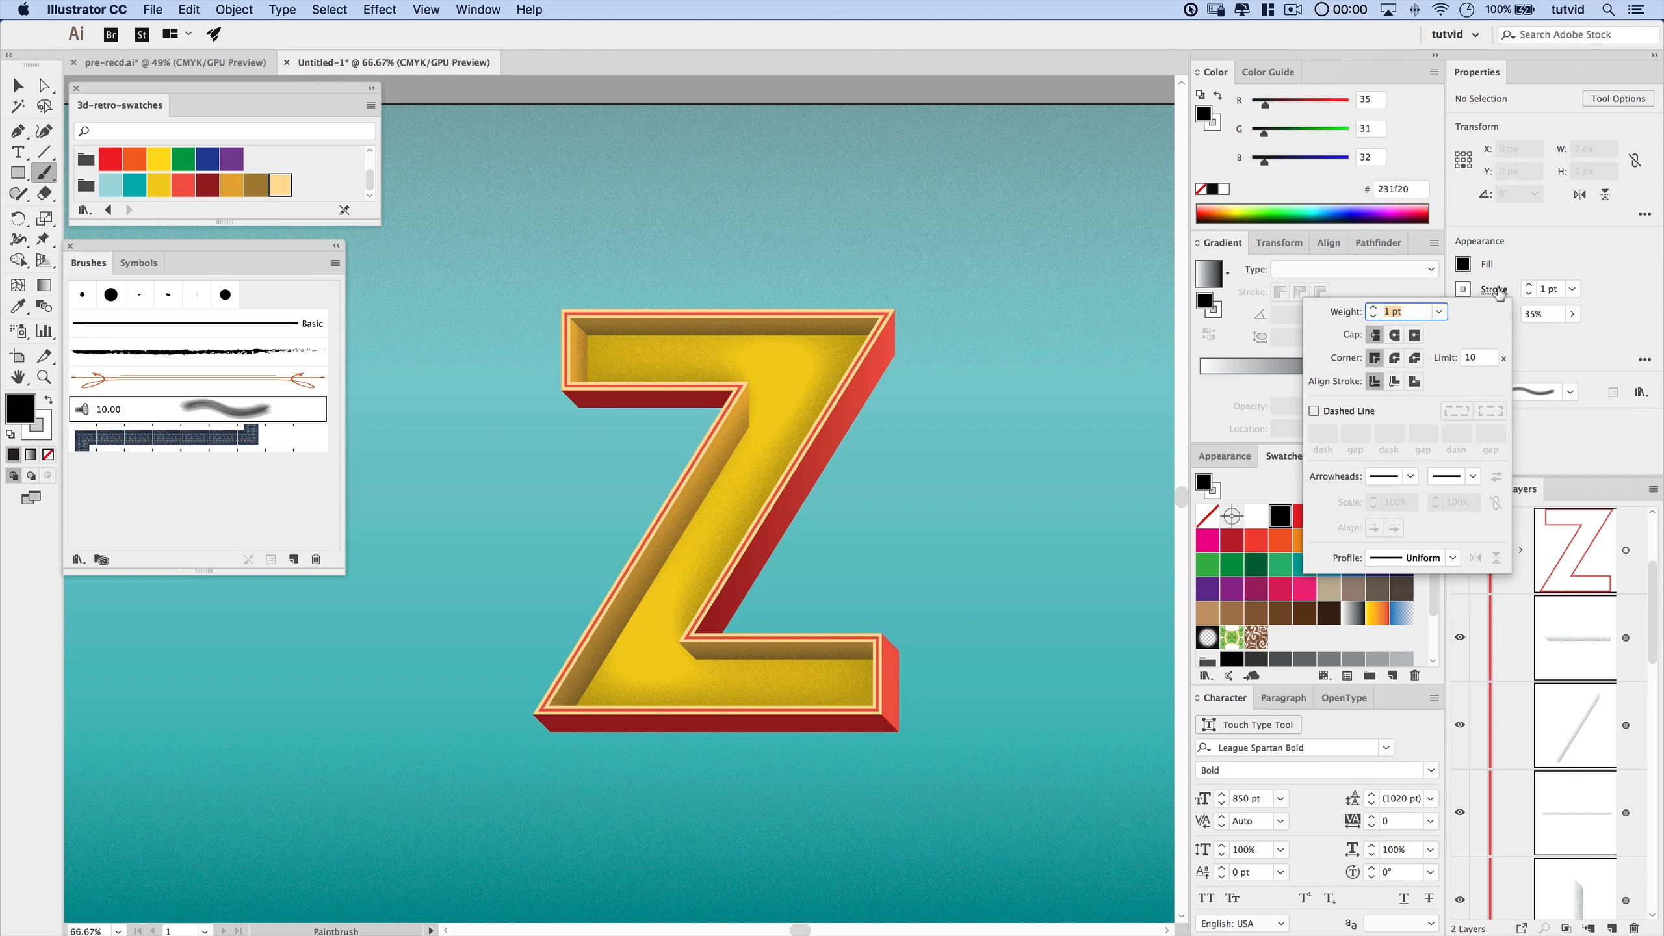
pyautogui.click(1497, 291)
pyautogui.click(38, 443)
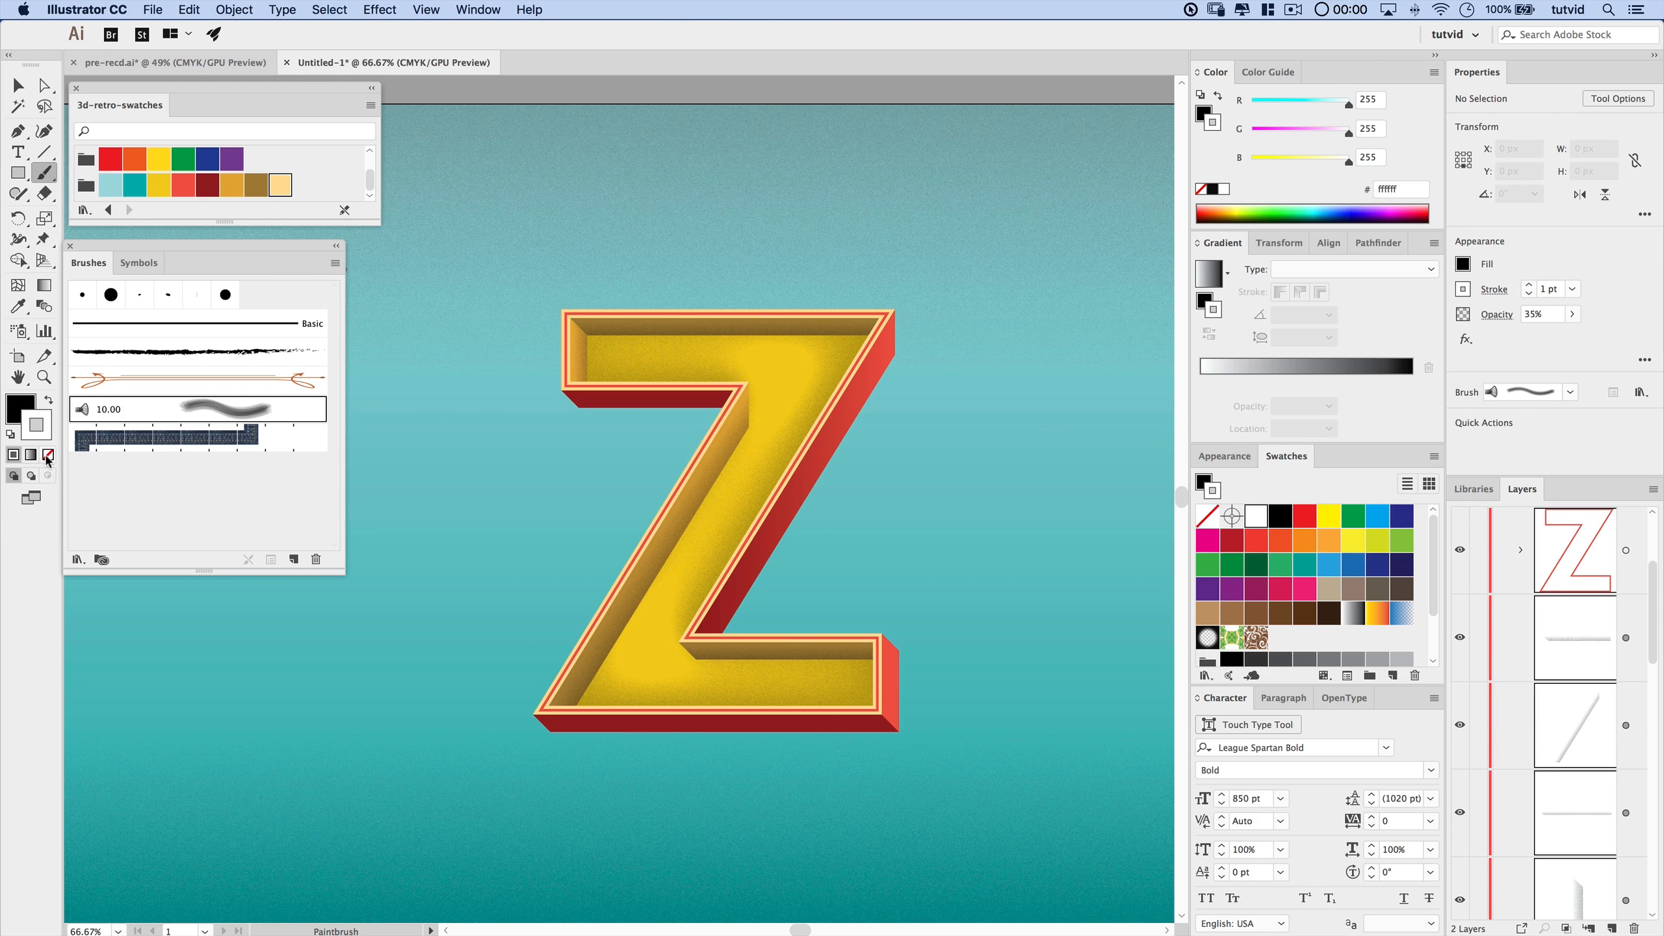
pyautogui.press('/')
pyautogui.click(20, 407)
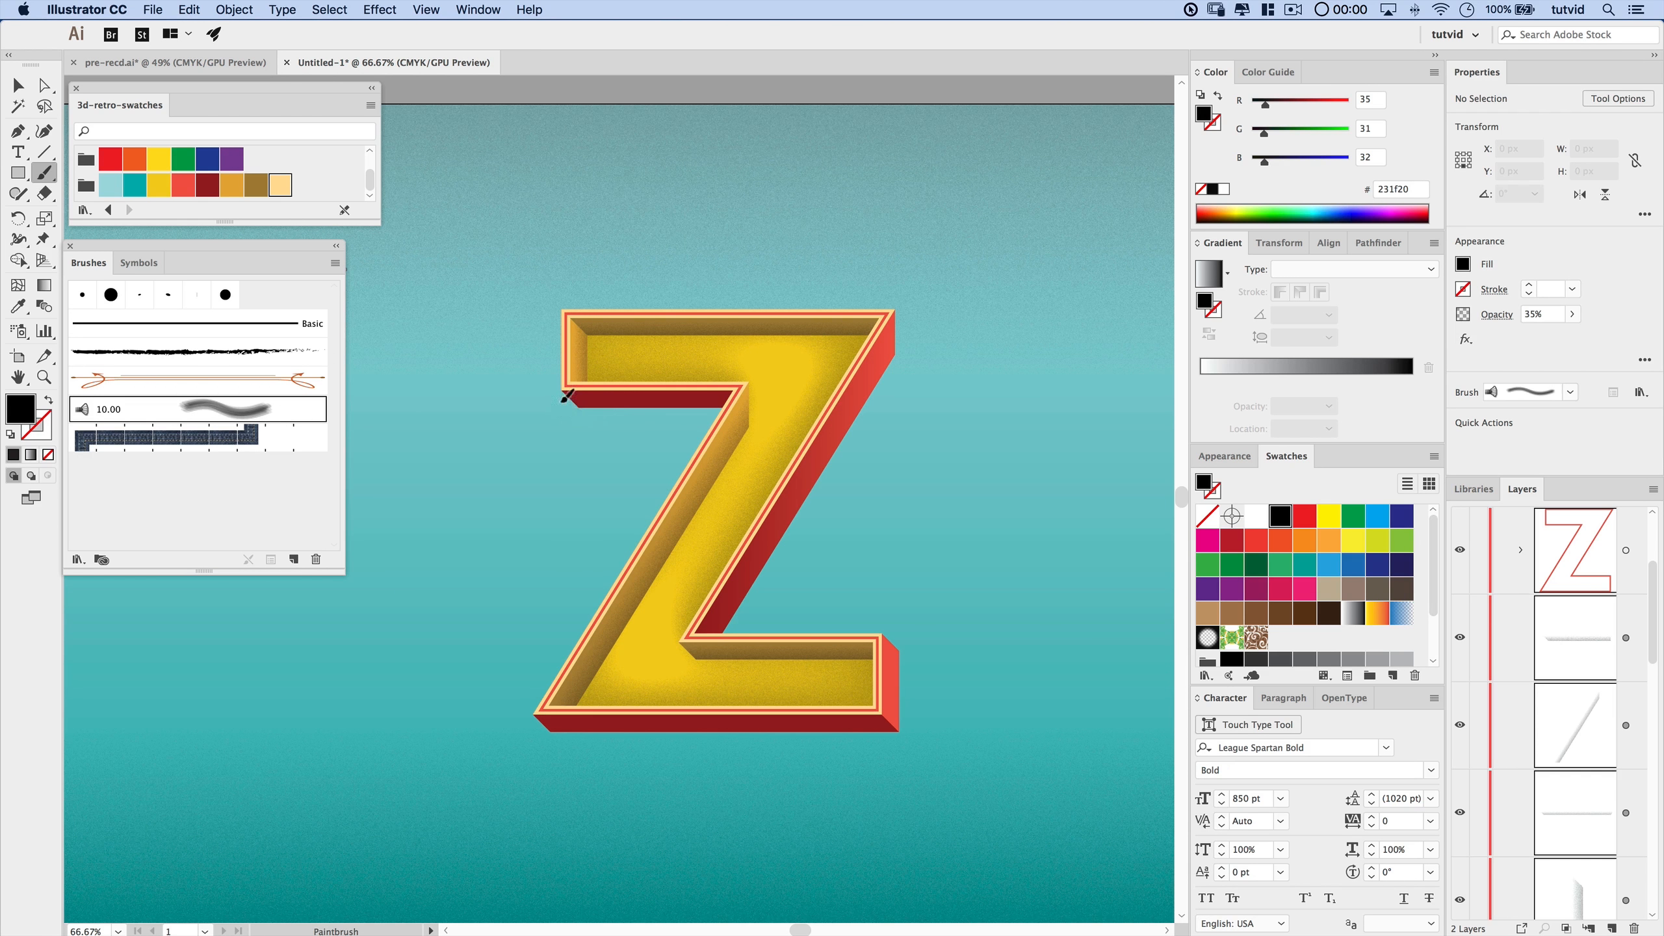
# - Paint soft shadow strokes beneath the Z's upper arm and along the outer side of its diagonal down to the inner corner
pyautogui.moveTo(557, 407); pyautogui.dragTo(691, 414)
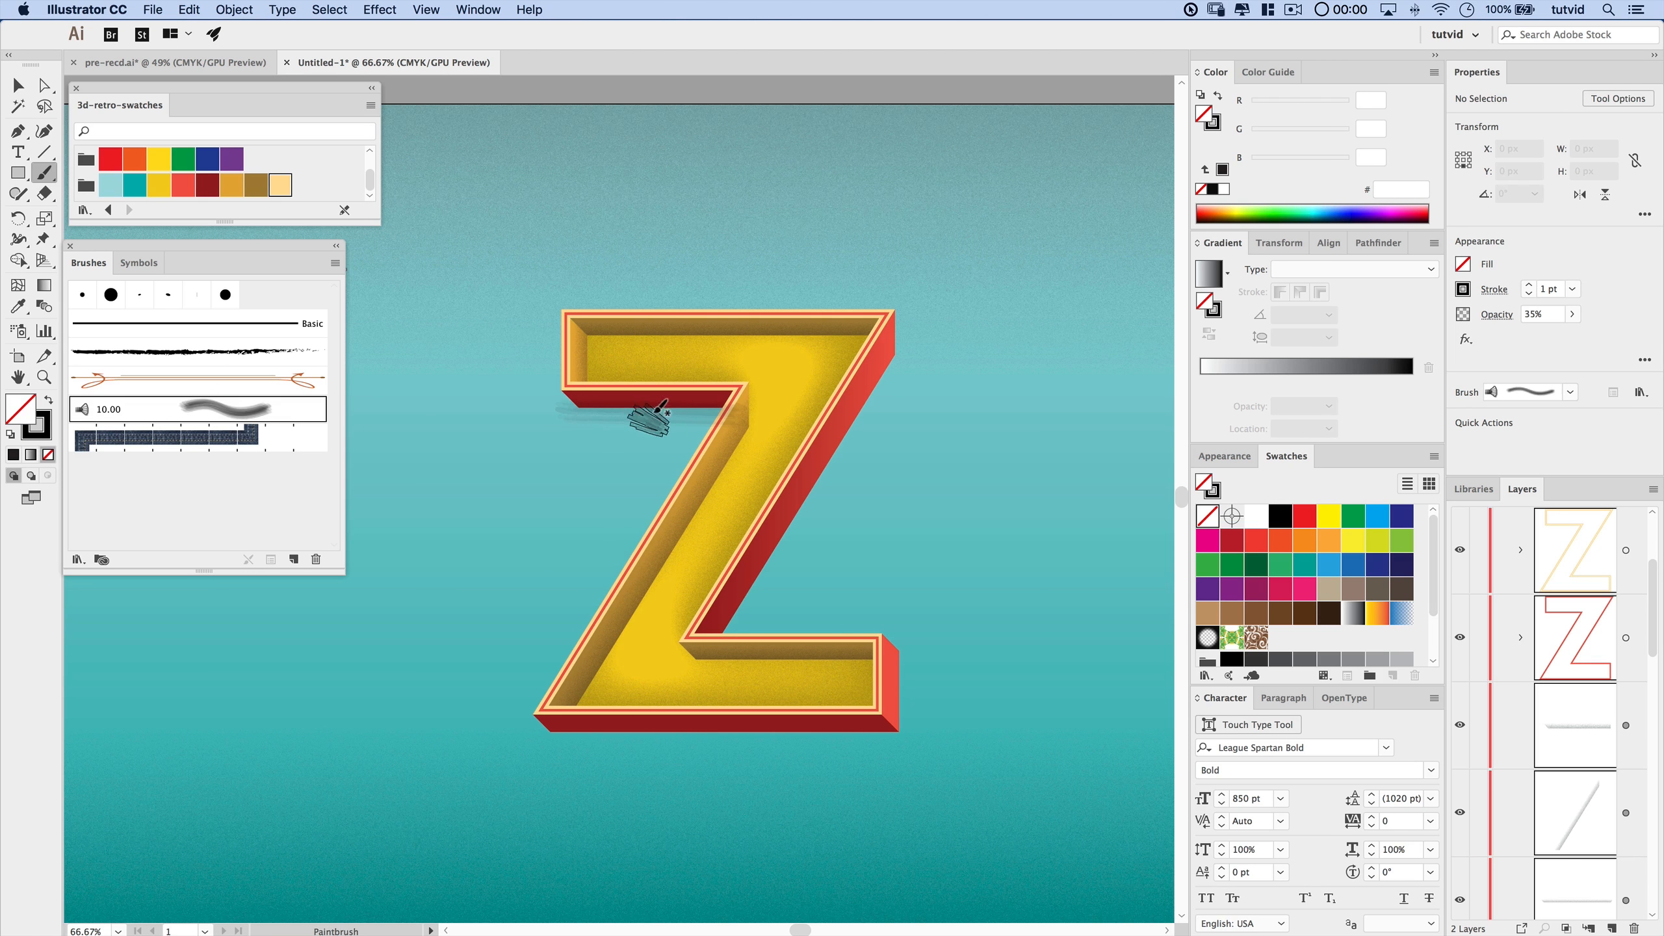
pyautogui.moveTo(582, 406); pyautogui.dragTo(728, 405)
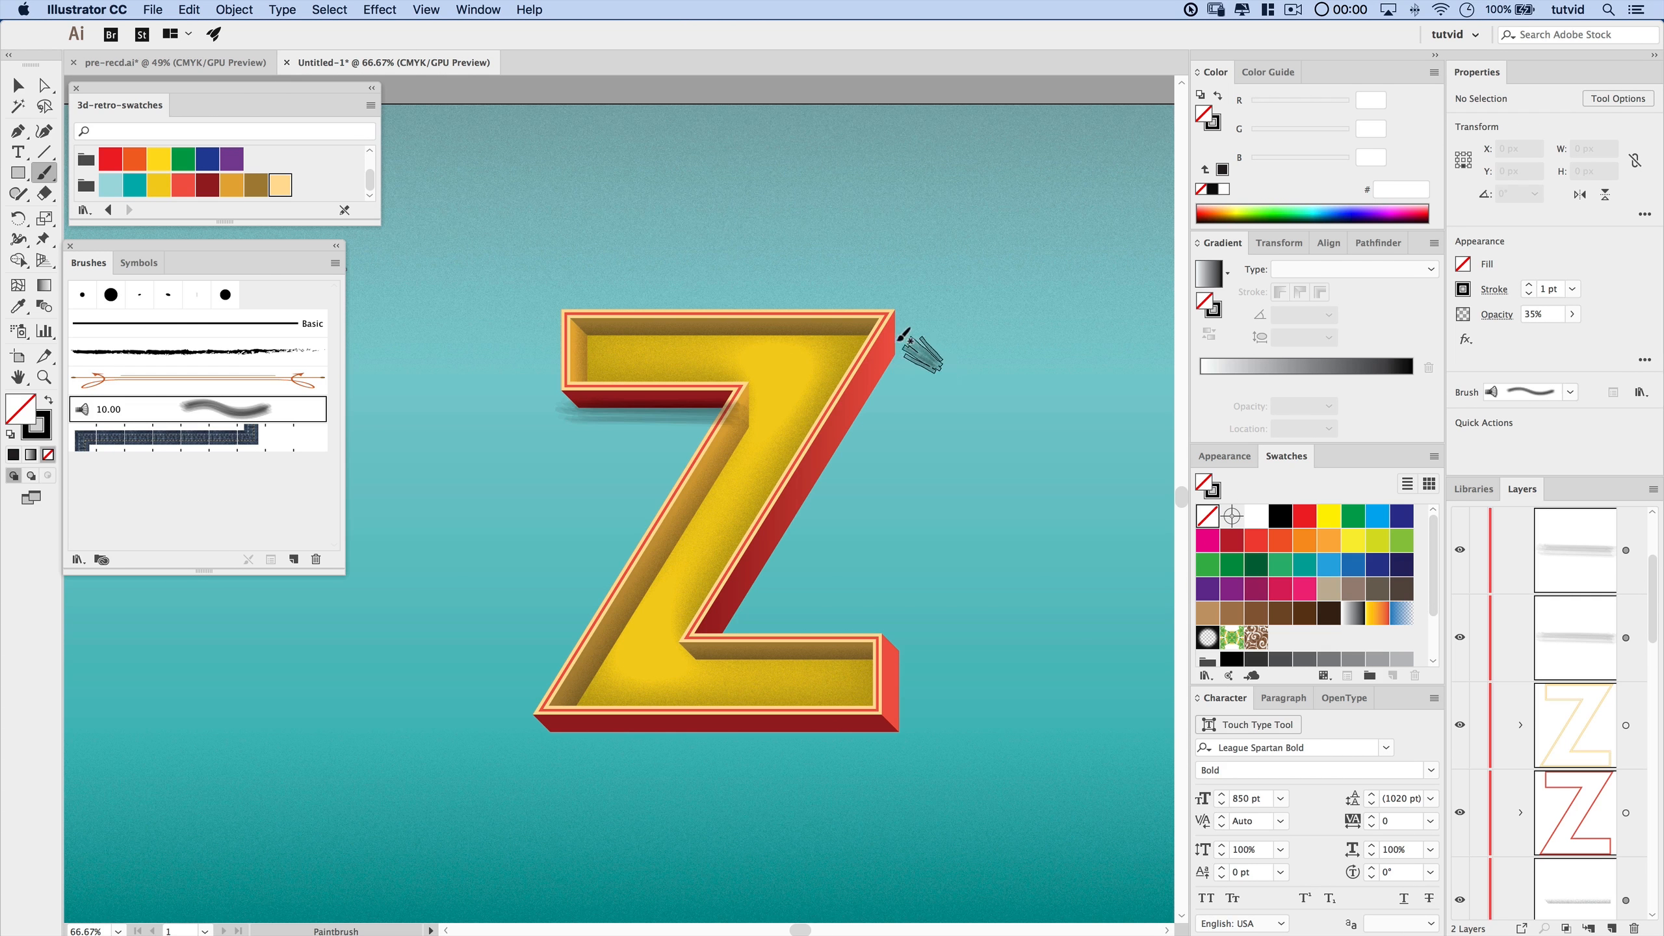
pyautogui.moveTo(905, 344)
pyautogui.mouseDown()
pyautogui.moveTo(839, 385)
pyautogui.moveTo(811, 430)
pyautogui.mouseUp()
pyautogui.moveTo(907, 339)
pyautogui.mouseDown()
pyautogui.moveTo(849, 397)
pyautogui.moveTo(694, 659)
pyautogui.mouseUp()
pyautogui.moveTo(725, 632)
pyautogui.mouseDown()
pyautogui.moveTo(898, 350)
pyautogui.moveTo(879, 335)
pyautogui.moveTo(699, 652)
pyautogui.mouseUp()
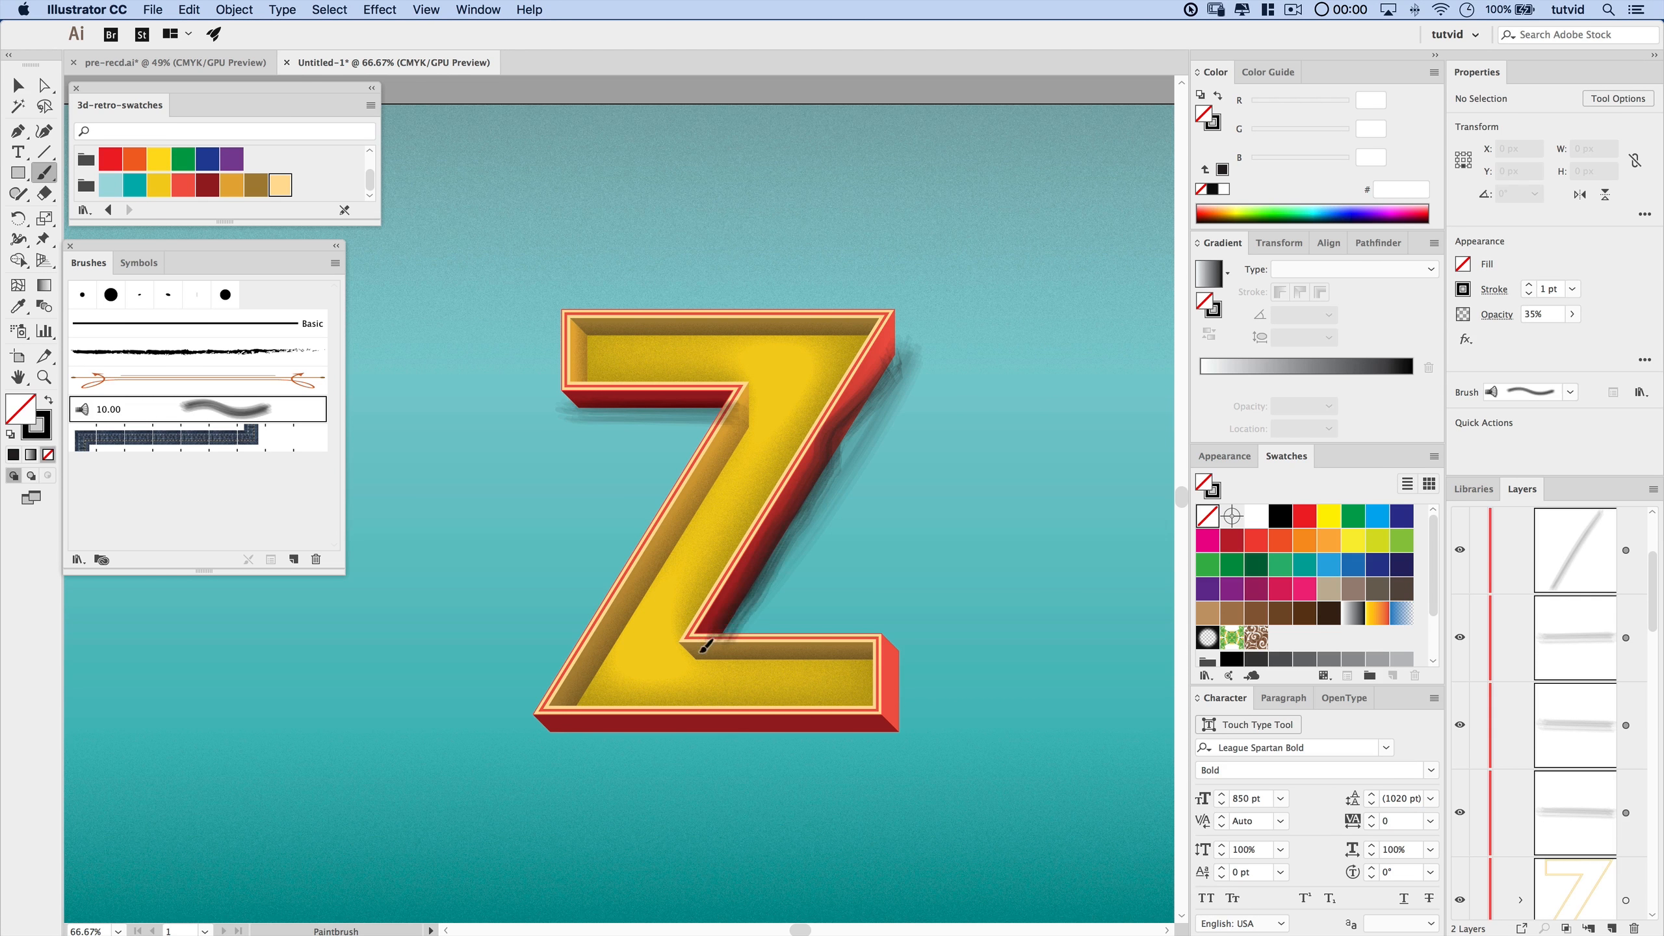
# - Paint shadow strokes over the right end of the Z's base and along its bottom edge
pyautogui.moveTo(924, 682)
pyautogui.mouseDown()
pyautogui.moveTo(897, 670)
pyautogui.moveTo(890, 739)
pyautogui.mouseUp()
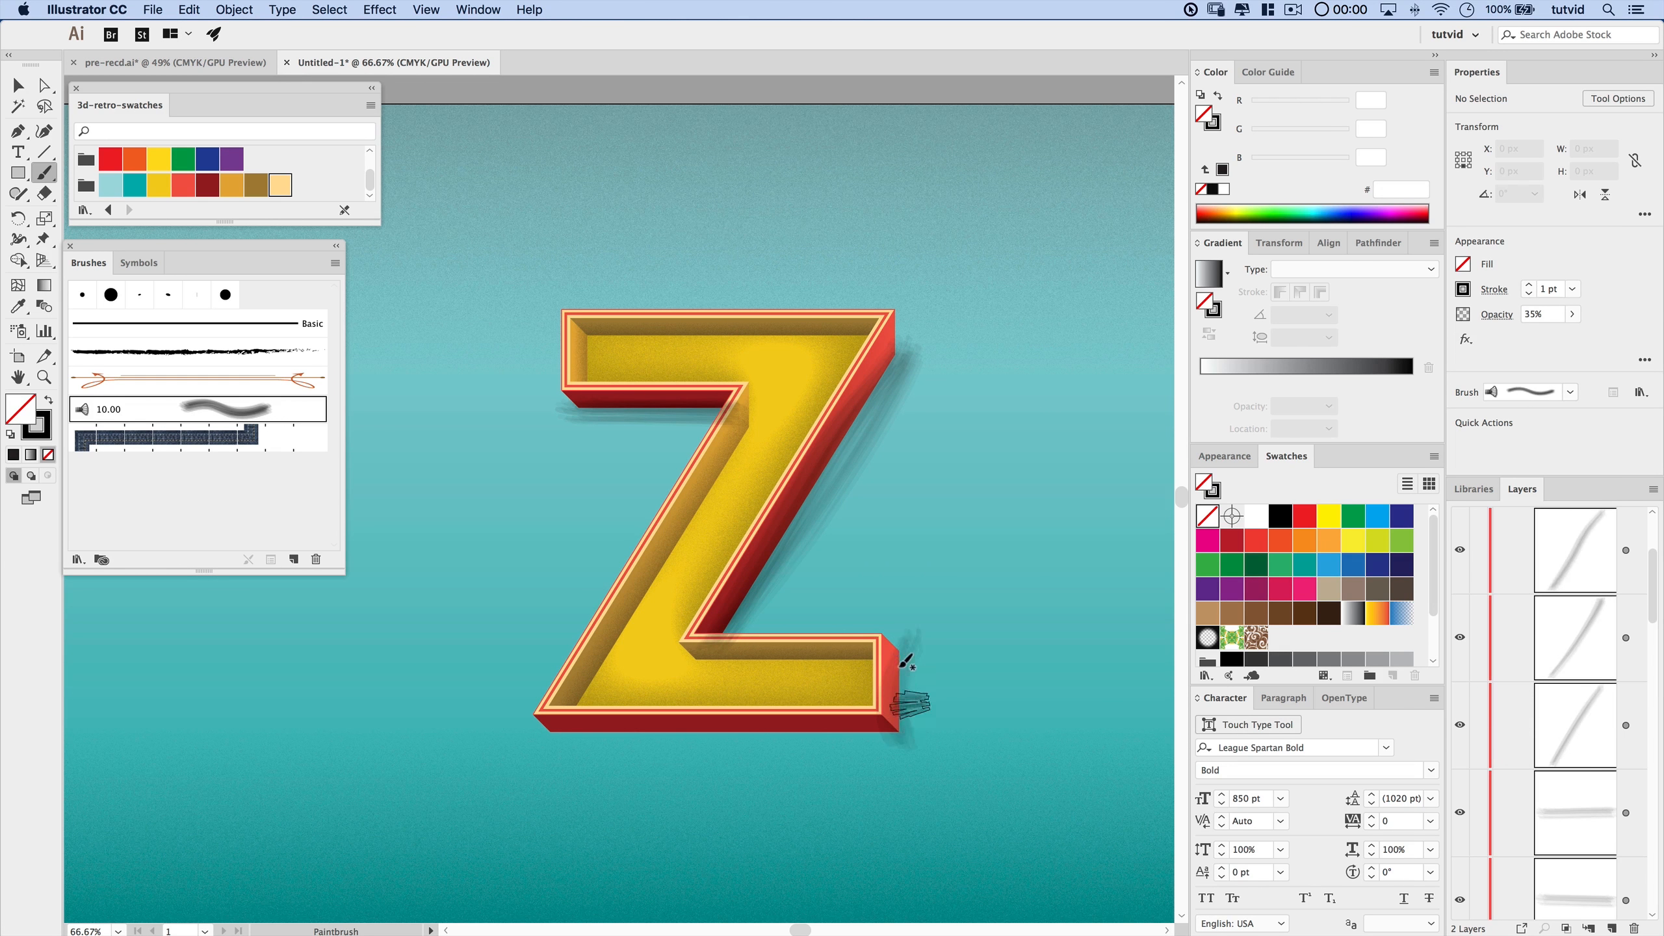
pyautogui.moveTo(900, 649); pyautogui.dragTo(897, 721)
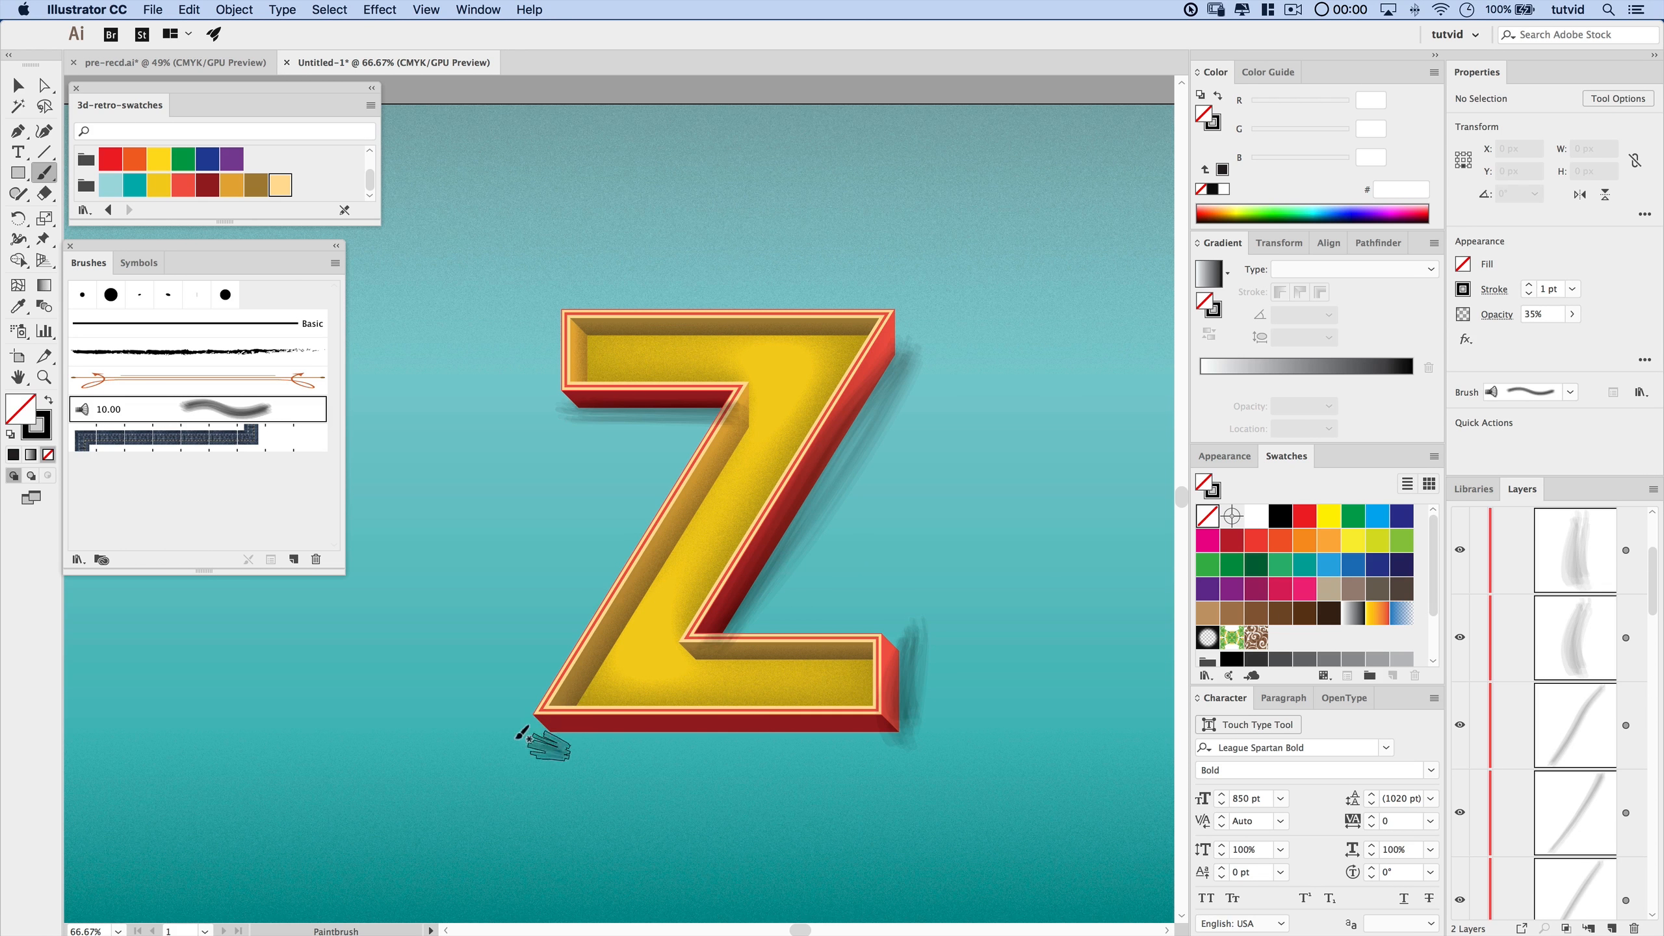
pyautogui.moveTo(527, 730); pyautogui.dragTo(896, 720)
pyautogui.moveTo(524, 730)
pyautogui.mouseDown()
pyautogui.moveTo(828, 722)
pyautogui.moveTo(864, 743)
pyautogui.moveTo(845, 745)
pyautogui.mouseUp()
pyautogui.moveTo(571, 739); pyautogui.dragTo(524, 735)
pyautogui.moveTo(534, 735)
pyautogui.mouseDown()
pyautogui.moveTo(596, 745)
pyautogui.moveTo(540, 735)
pyautogui.mouseUp()
# - Deepen the shadows with extra strokes on the lower diagonal, under the upper arm and at both ends of the bottom edge
pyautogui.moveTo(747, 620)
pyautogui.mouseDown()
pyautogui.moveTo(721, 630)
pyautogui.moveTo(763, 568)
pyautogui.mouseUp()
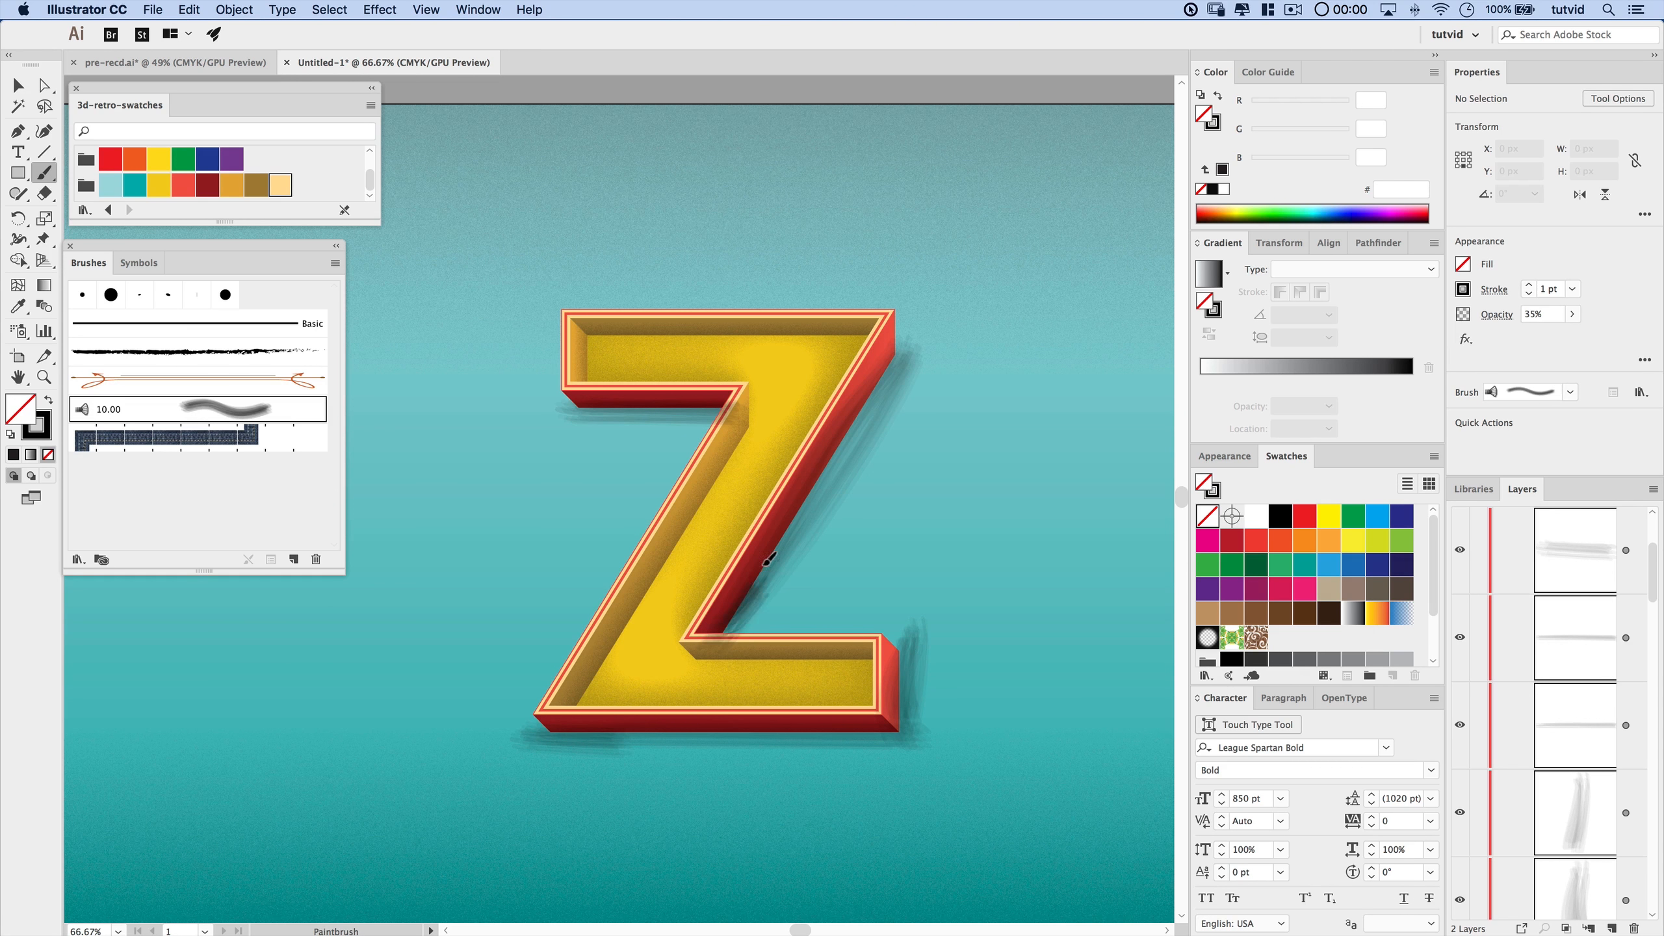
pyautogui.moveTo(713, 633); pyautogui.dragTo(771, 539)
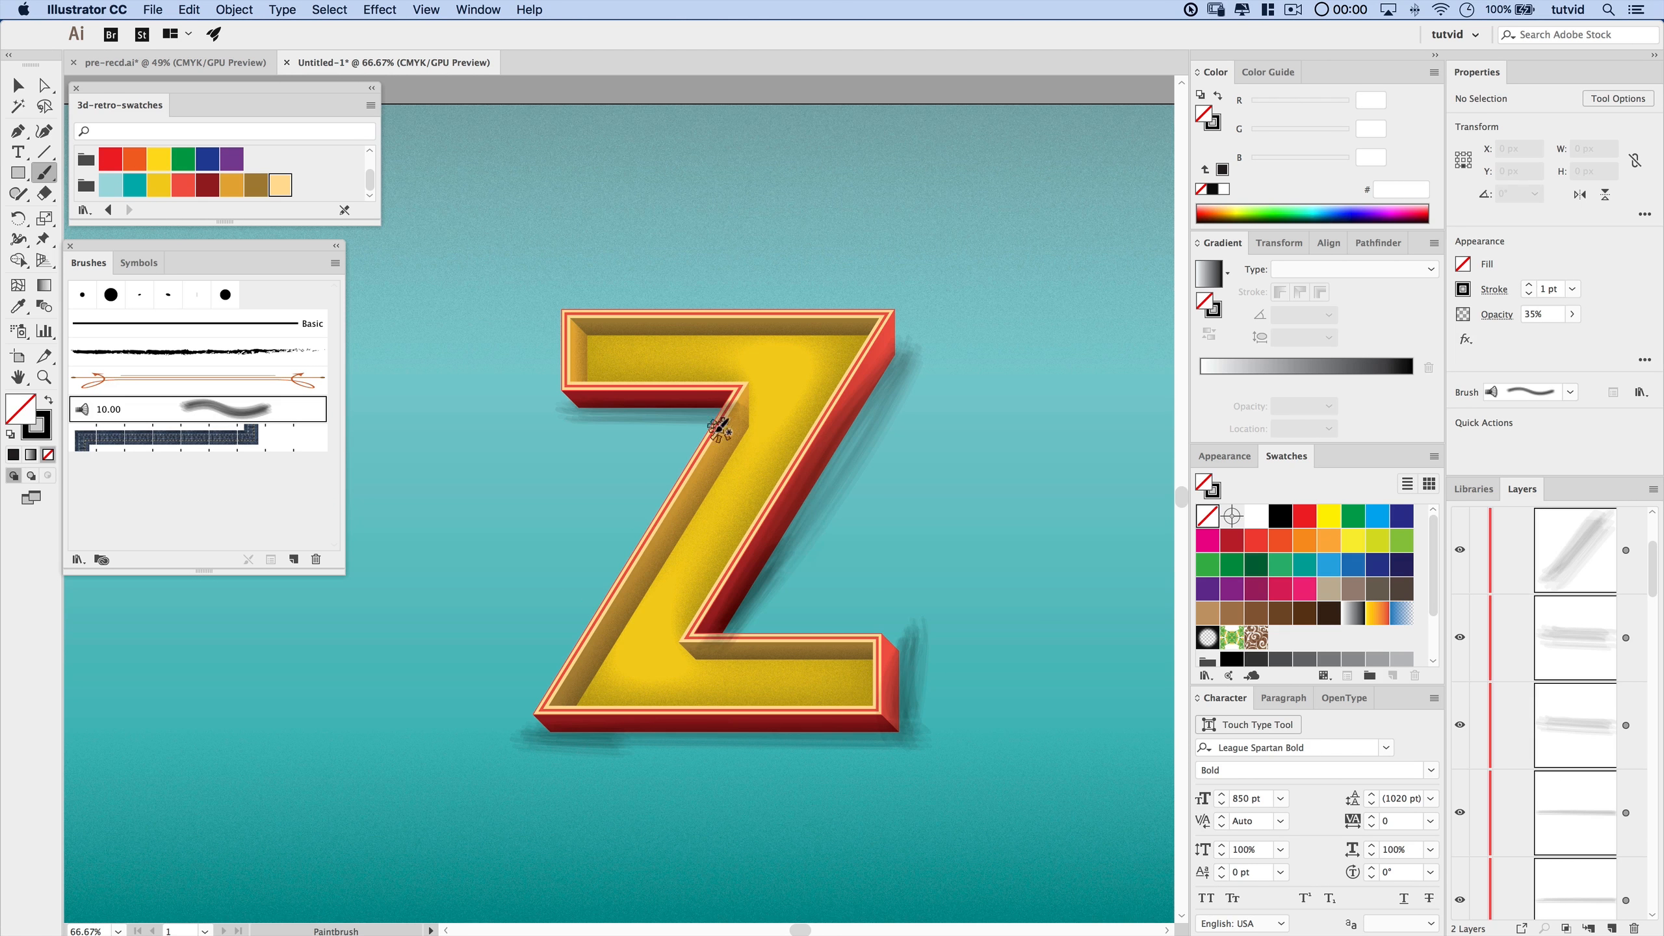
pyautogui.moveTo(650, 413)
pyautogui.mouseDown()
pyautogui.moveTo(706, 402)
pyautogui.moveTo(651, 413)
pyautogui.mouseUp()
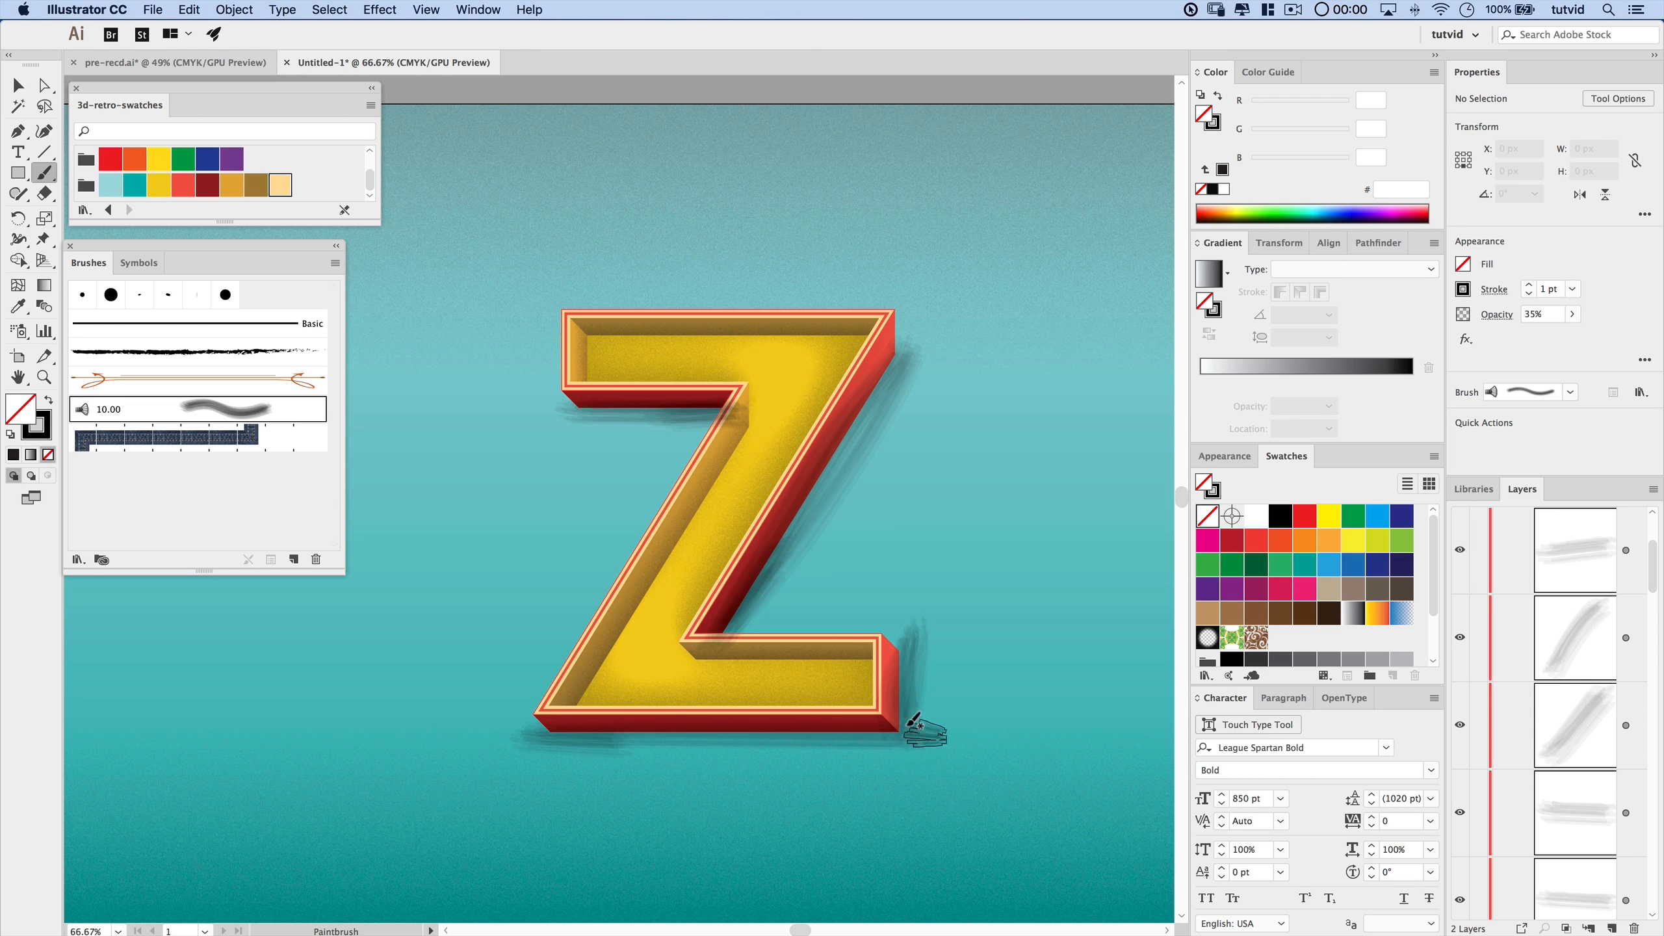
pyautogui.moveTo(920, 724)
pyautogui.mouseDown()
pyautogui.moveTo(796, 744)
pyautogui.moveTo(871, 745)
pyautogui.mouseUp()
pyautogui.moveTo(593, 745)
pyautogui.mouseDown()
pyautogui.moveTo(549, 740)
pyautogui.moveTo(612, 746)
pyautogui.mouseUp()
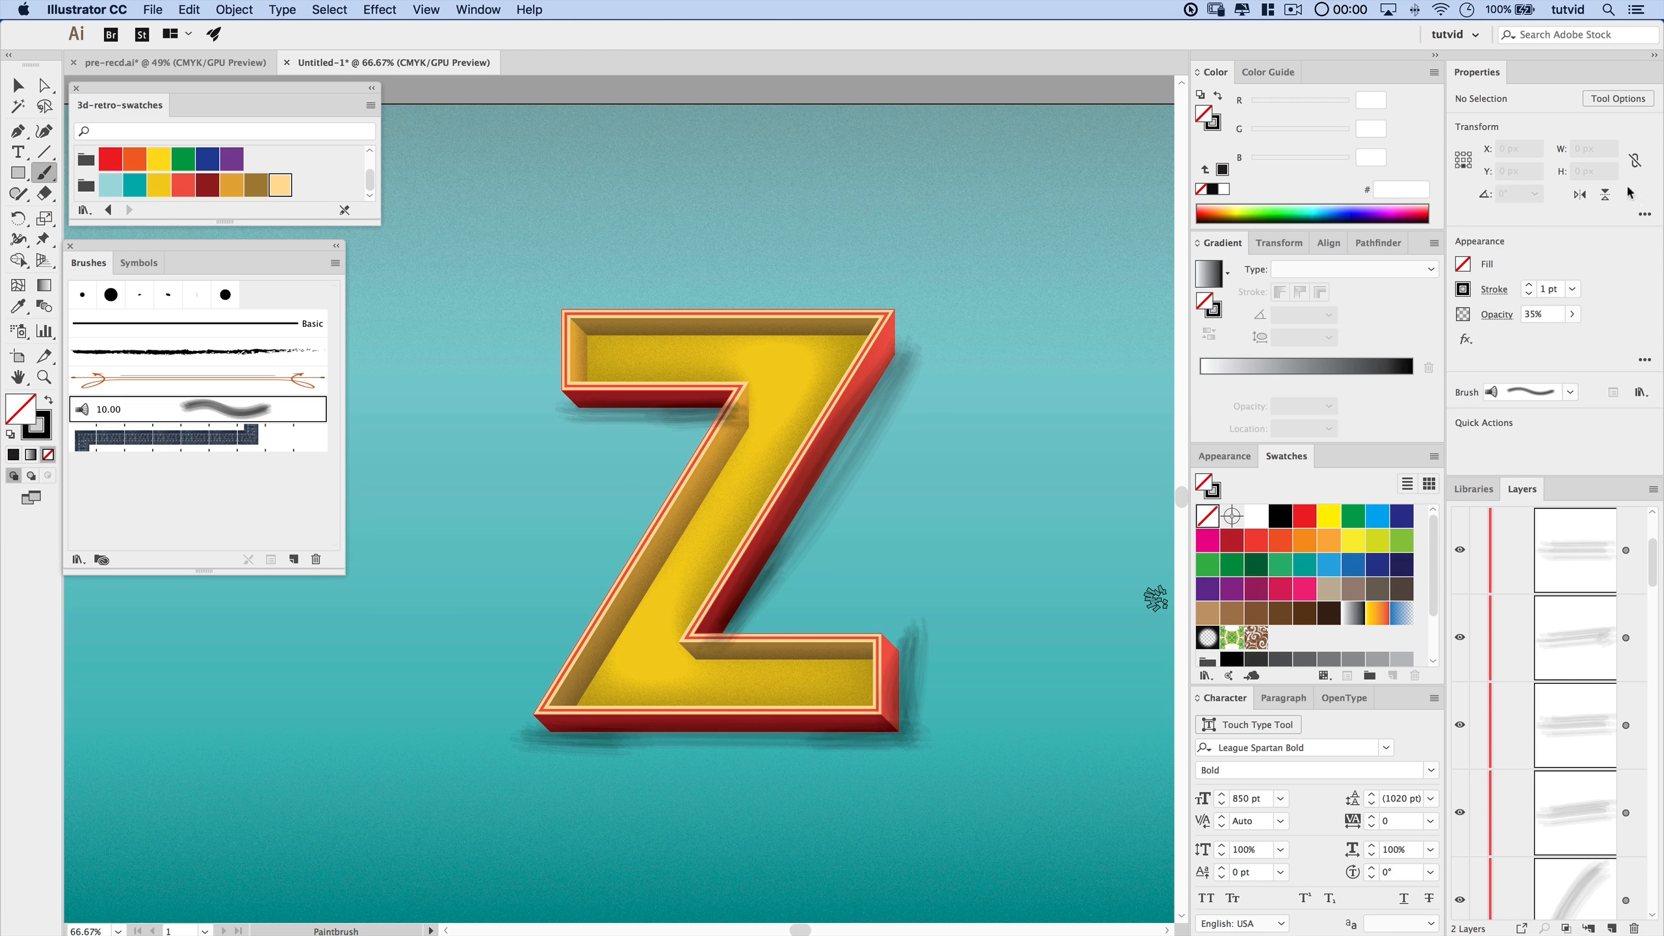
# - Select all the shadow brush strokes and group them
pyautogui.click(1477, 71)
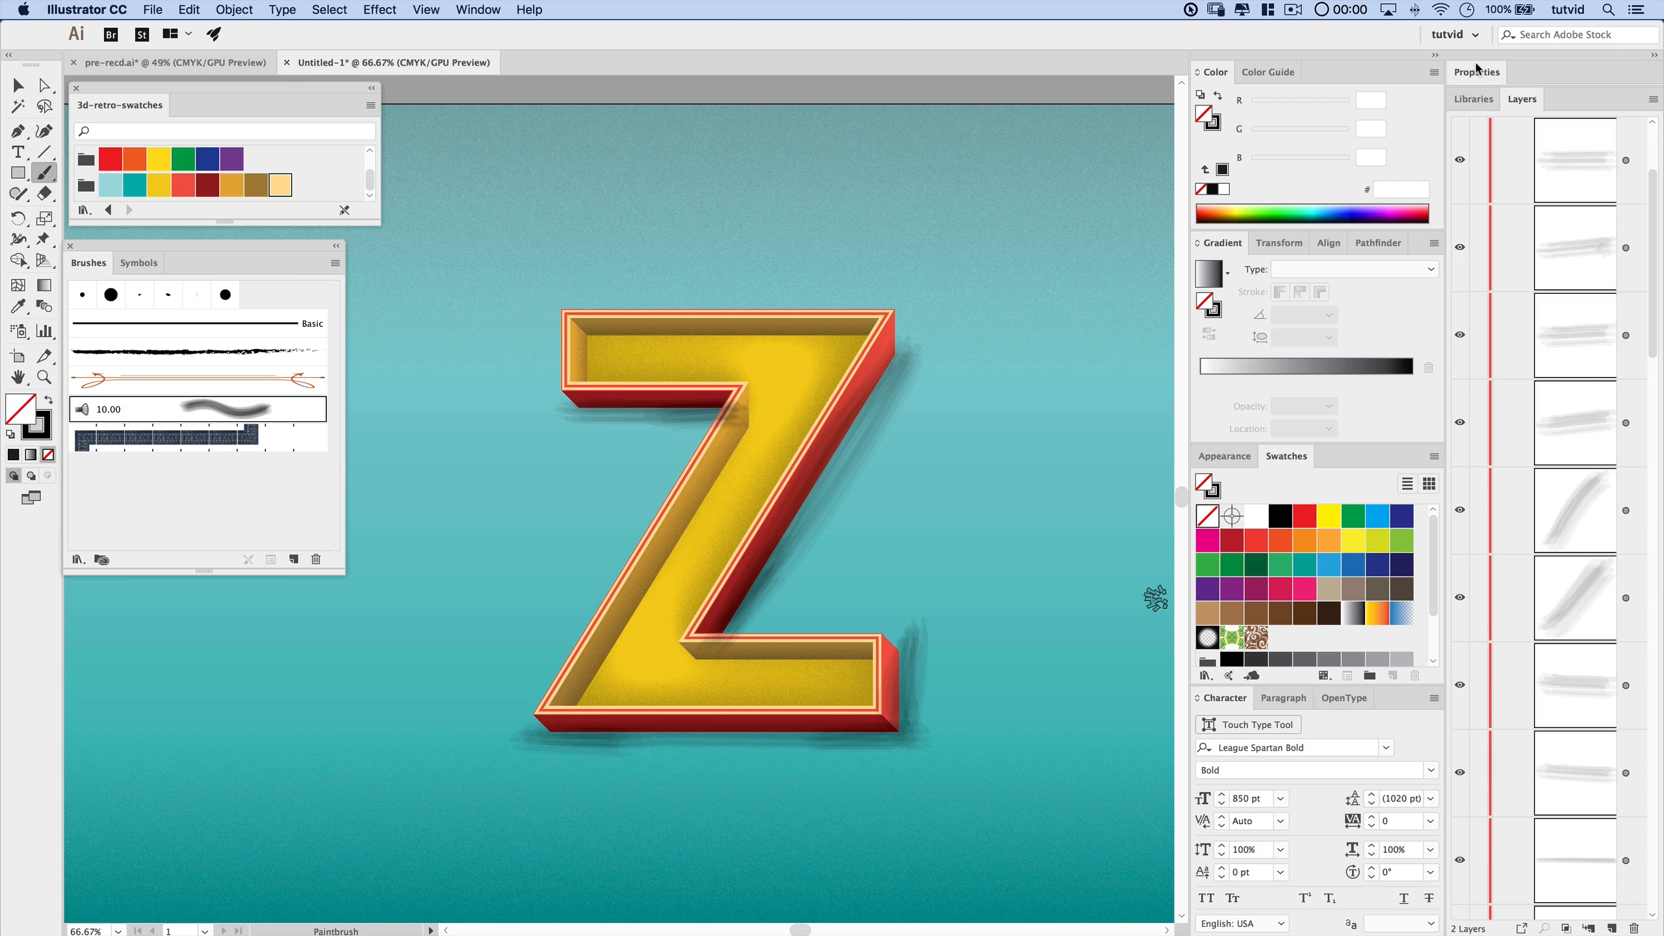
pyautogui.moveTo(1653, 197); pyautogui.dragTo(1652, 153)
pyautogui.click(1626, 249)
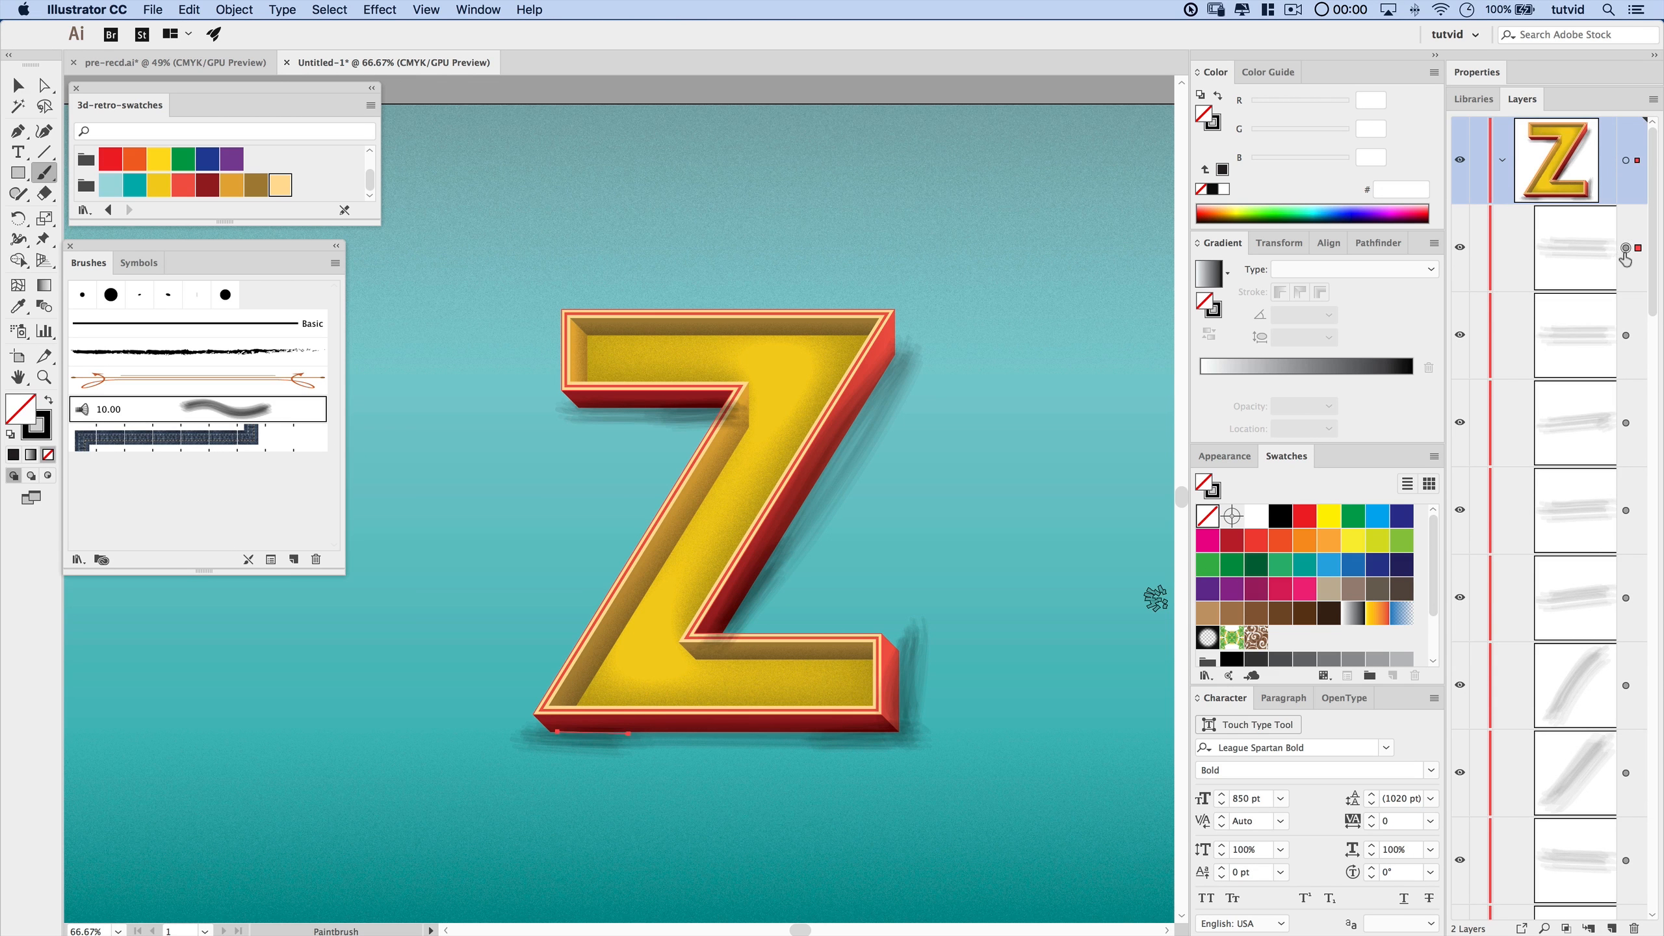
pyautogui.keyDown('shift'); pyautogui.click(1626, 335); pyautogui.keyUp('shift')
pyautogui.keyDown('shift'); pyautogui.click(1626, 422); pyautogui.keyUp('shift')
pyautogui.keyDown('shift'); pyautogui.click(1626, 510); pyautogui.keyUp('shift')
pyautogui.keyDown('shift'); pyautogui.click(1626, 597); pyautogui.keyUp('shift')
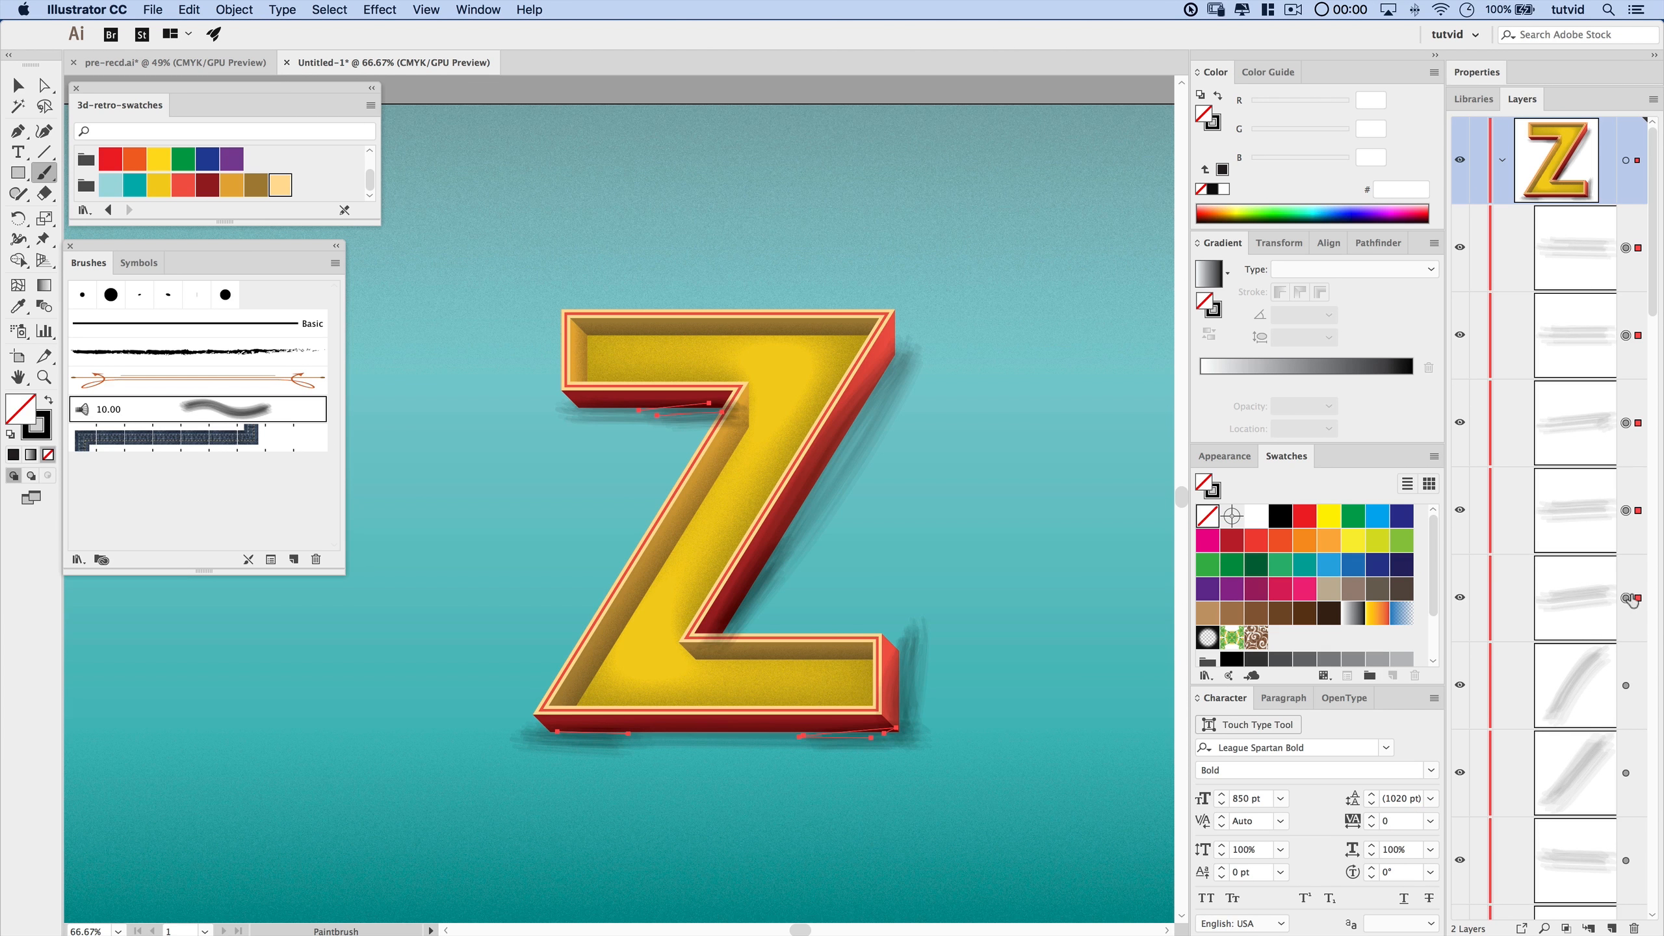
pyautogui.keyDown('shift'); pyautogui.click(1626, 684); pyautogui.keyUp('shift')
pyautogui.keyDown('shift'); pyautogui.click(1626, 773); pyautogui.keyUp('shift')
pyautogui.keyDown('shift'); pyautogui.click(1626, 860); pyautogui.keyUp('shift')
pyautogui.scroll(-10, 1627, 865)
pyautogui.keyDown('shift'); pyautogui.click(1626, 510); pyautogui.keyUp('shift')
pyautogui.keyDown('shift'); pyautogui.click(1626, 598); pyautogui.keyUp('shift')
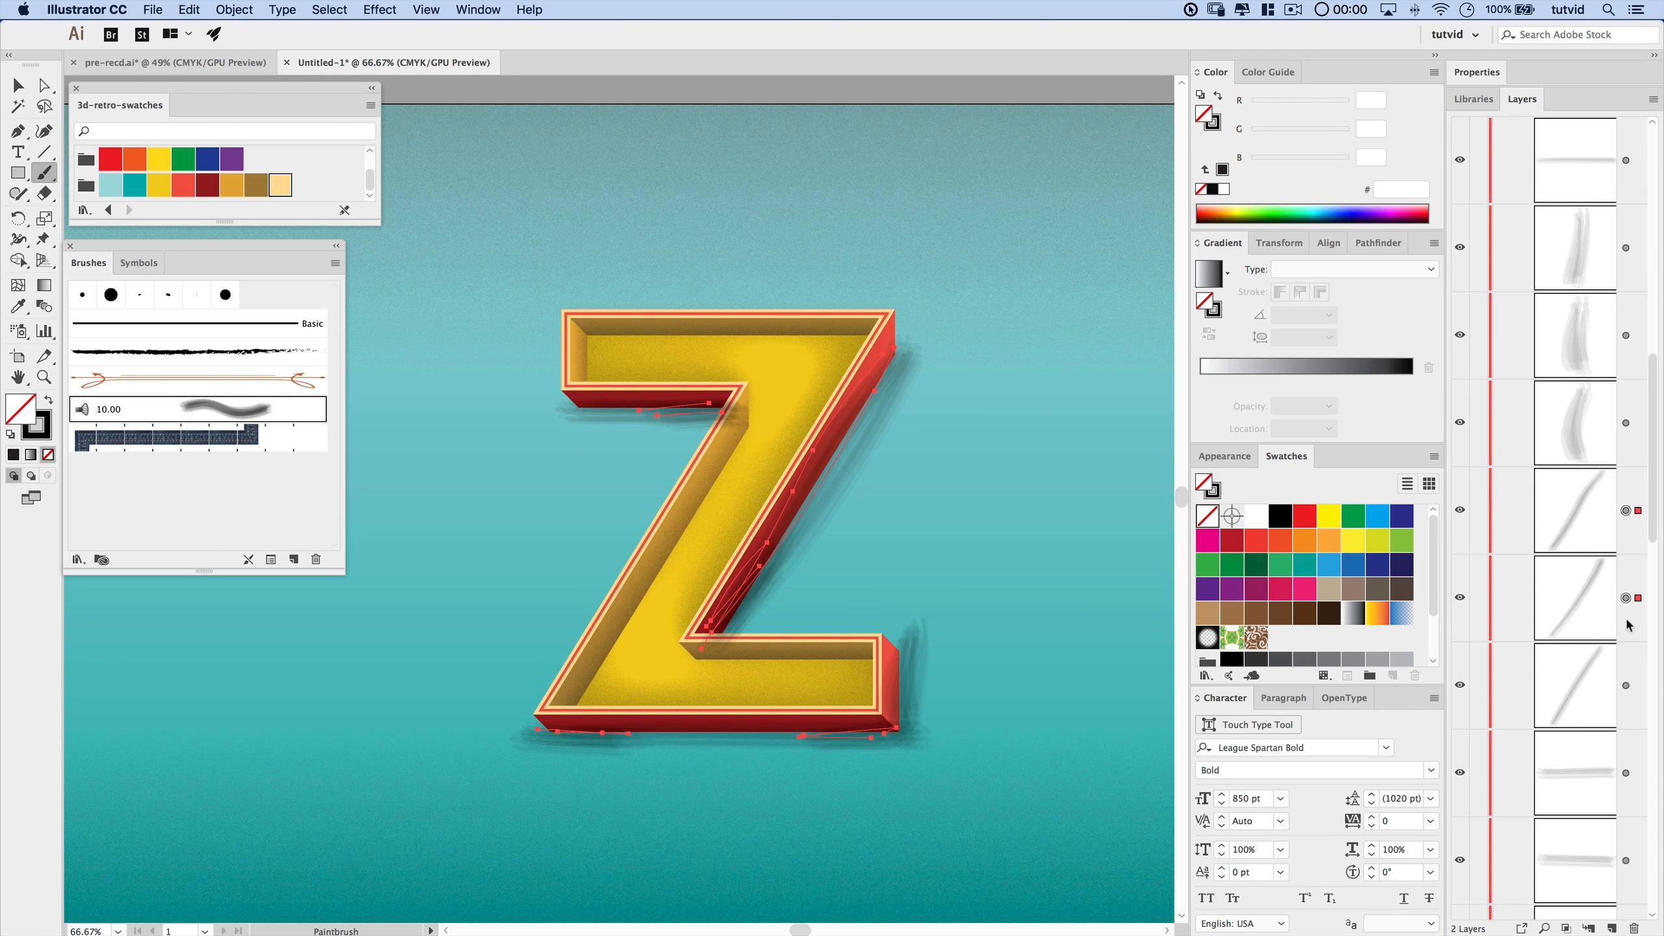
pyautogui.keyDown('shift'); pyautogui.click(1626, 685); pyautogui.keyUp('shift')
pyautogui.keyDown('shift'); pyautogui.click(1626, 774); pyautogui.keyUp('shift')
pyautogui.scroll(-3, 1626, 865)
pyautogui.keyDown('shift'); pyautogui.click(1626, 685); pyautogui.keyUp('shift')
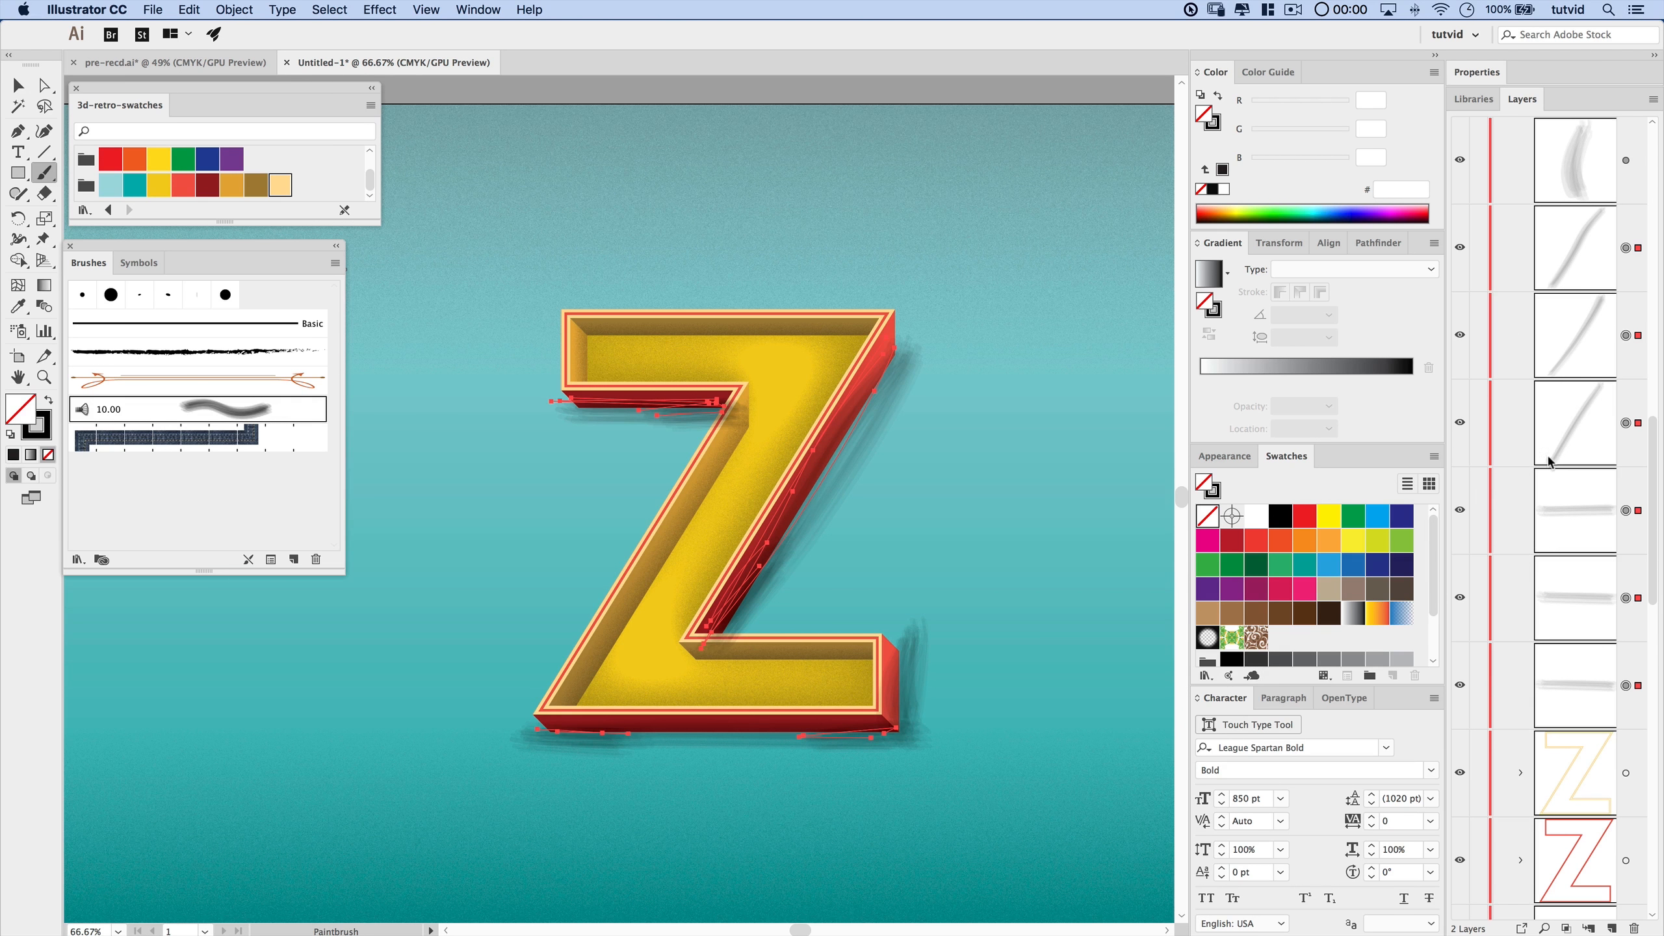
pyautogui.scroll(3, 1557, 462)
pyautogui.click(234, 9)
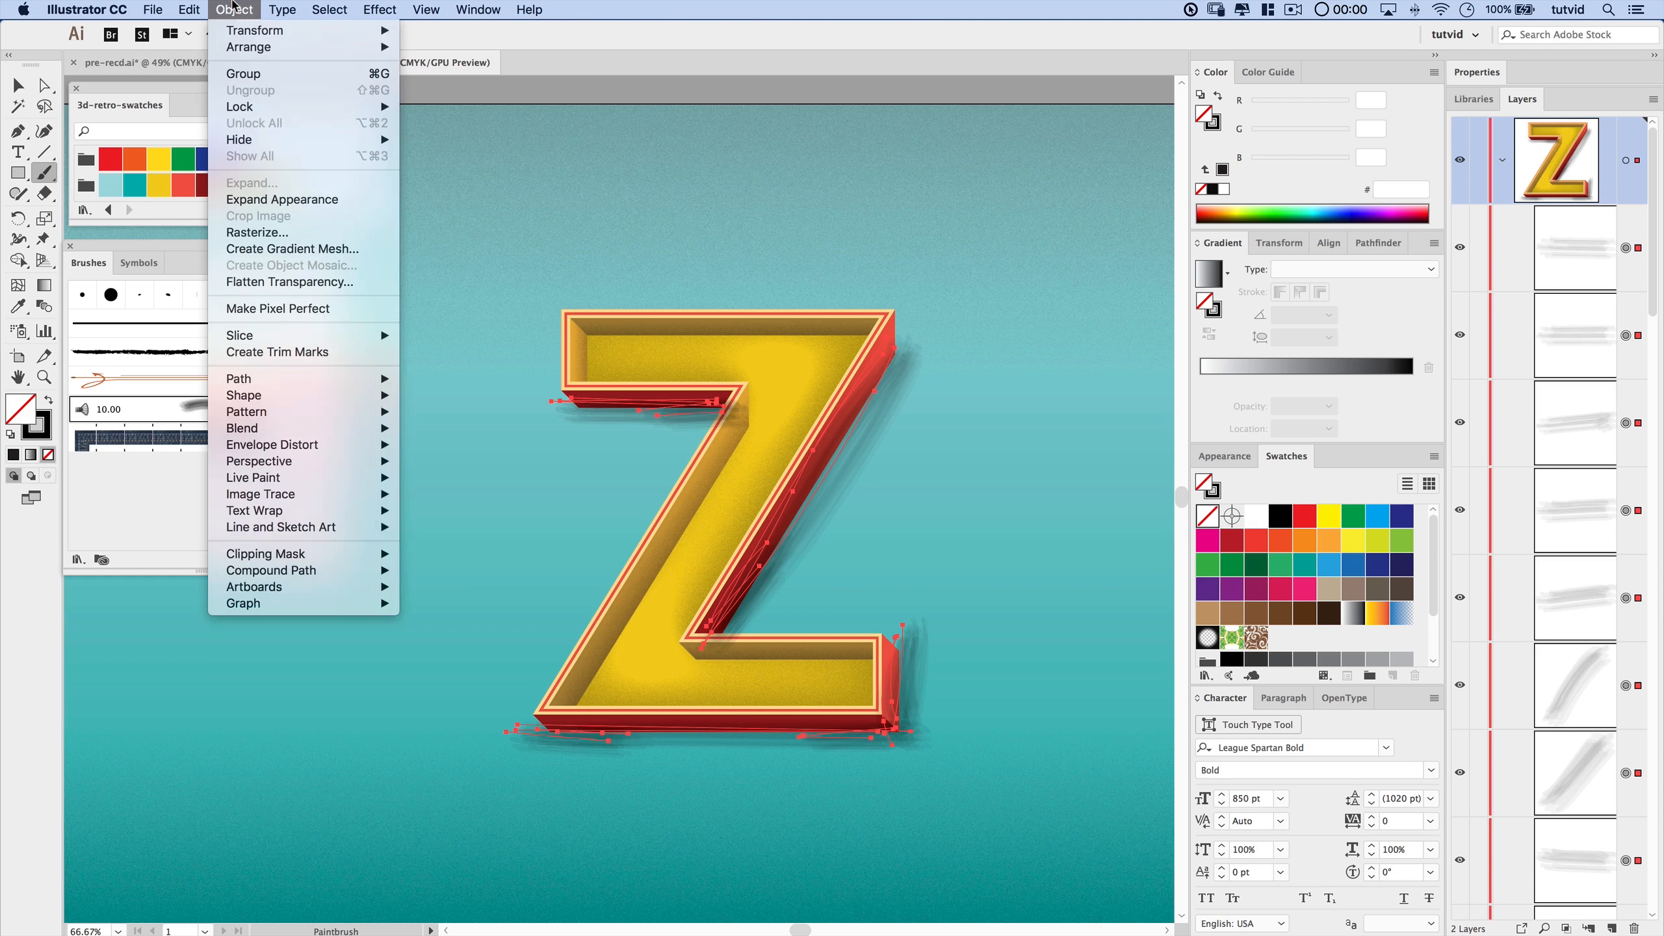
pyautogui.click(283, 76)
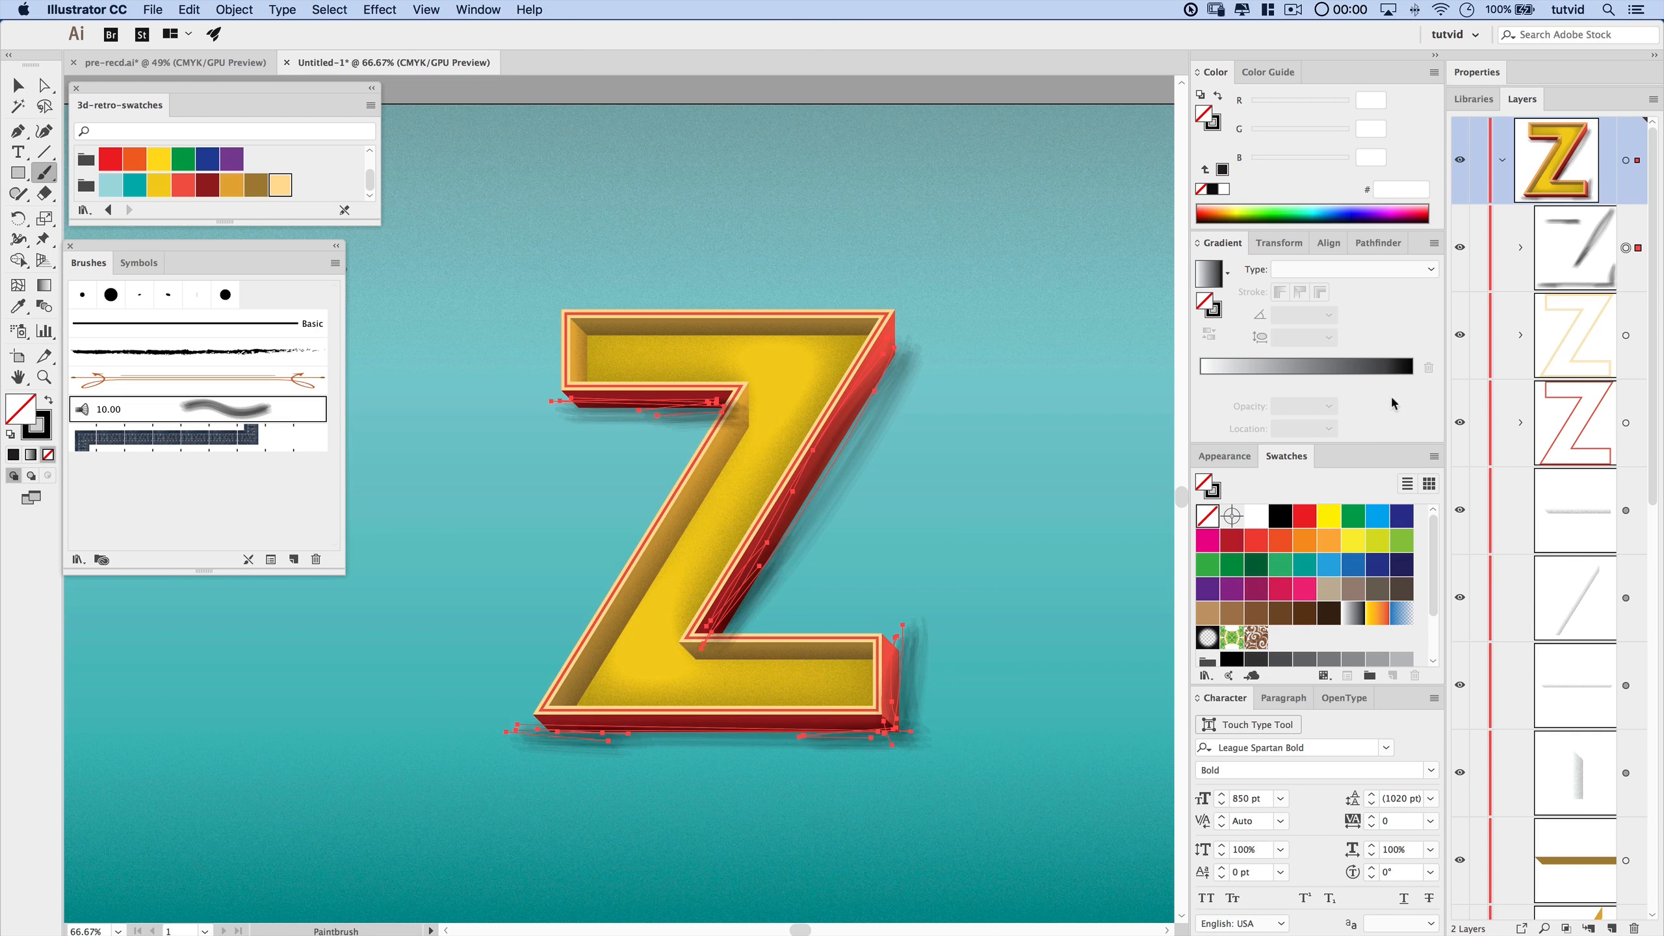
# - Select the four red extruded side shapes of the Z and copy them
pyautogui.scroll(-10, 1607, 765)
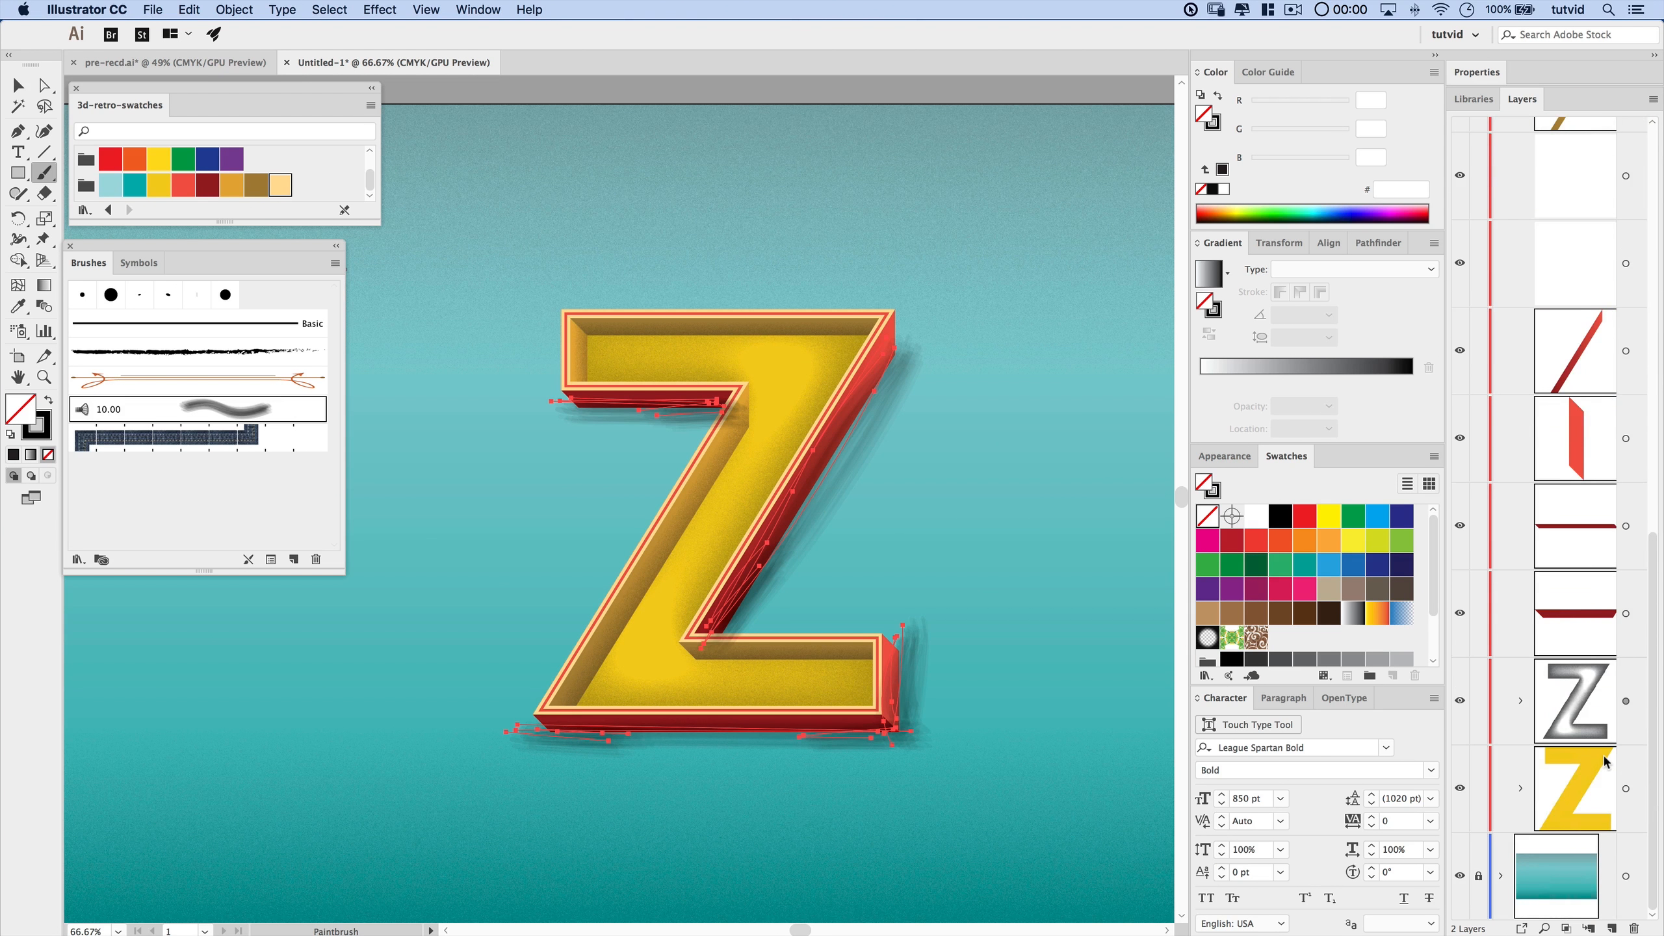
pyautogui.click(1626, 438)
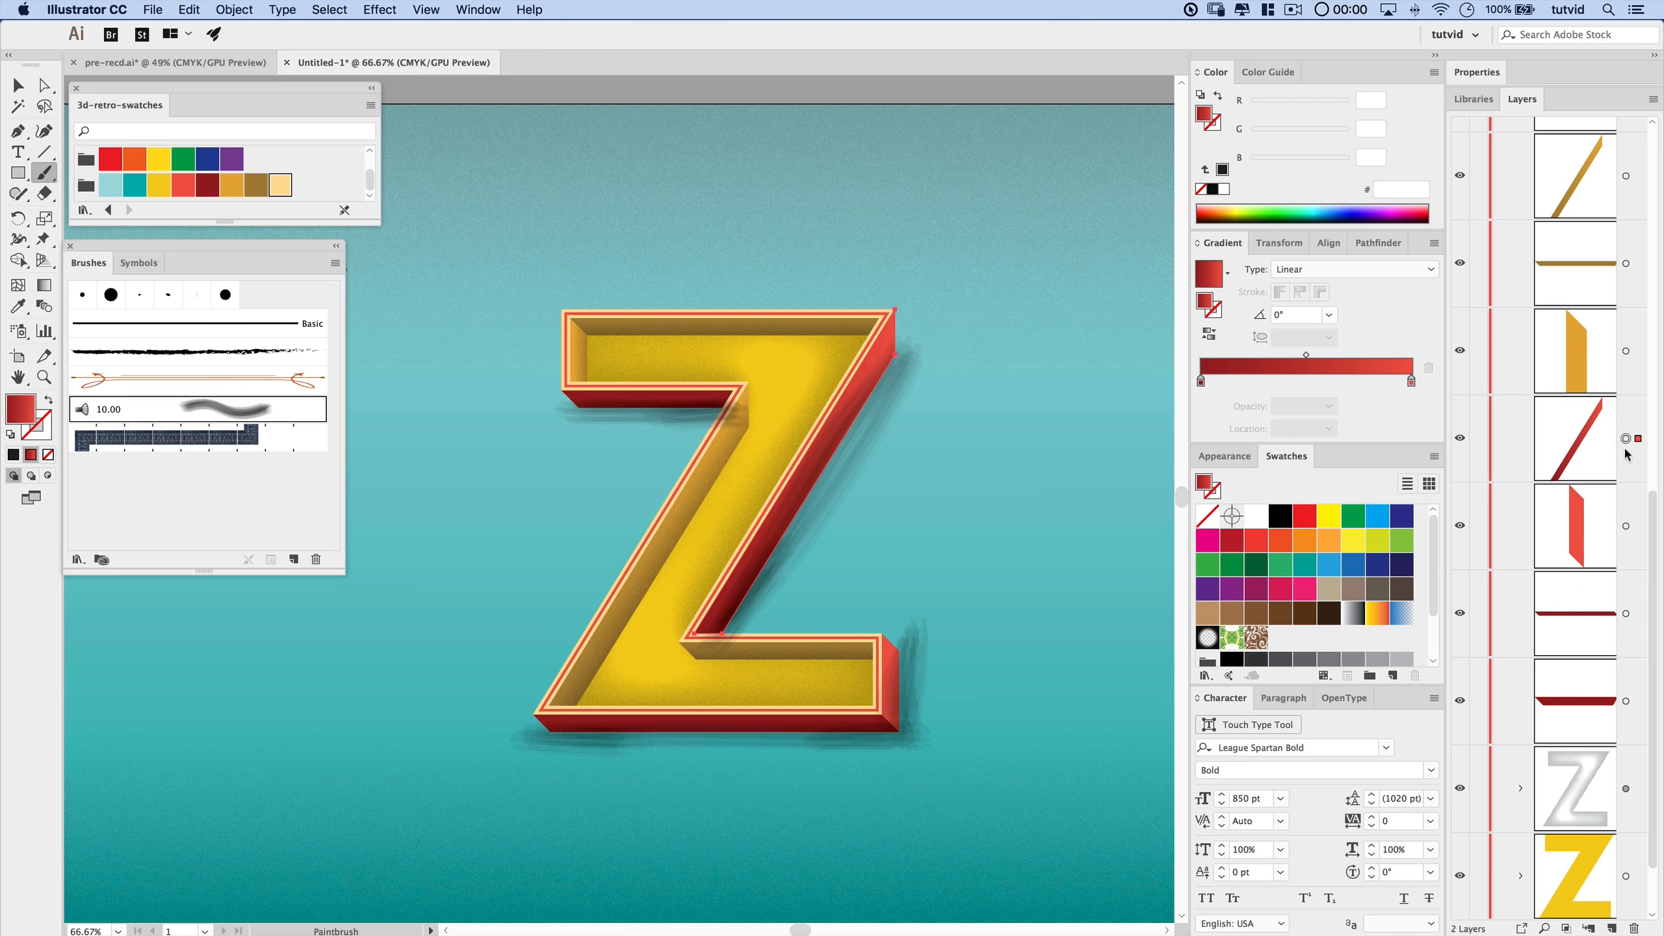
pyautogui.keyDown('shift'); pyautogui.click(1626, 526); pyautogui.keyUp('shift')
pyautogui.keyDown('shift'); pyautogui.click(1626, 614); pyautogui.keyUp('shift')
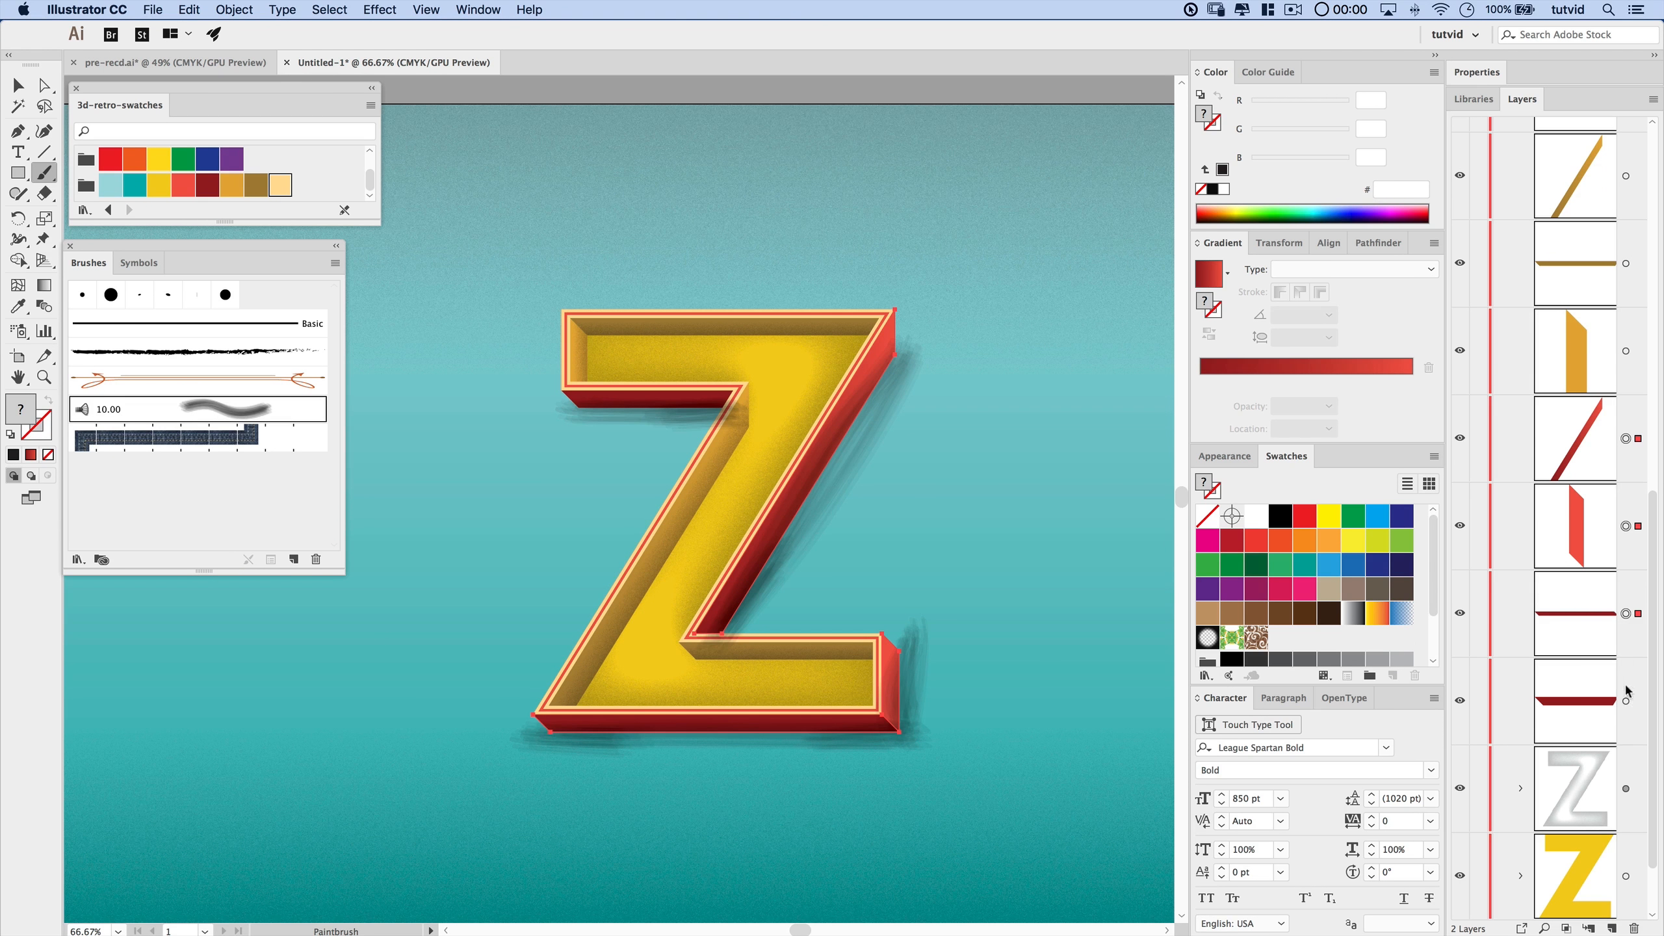
pyautogui.keyDown('shift'); pyautogui.click(1626, 700); pyautogui.keyUp('shift')
pyautogui.click(198, 10)
pyautogui.click(209, 90)
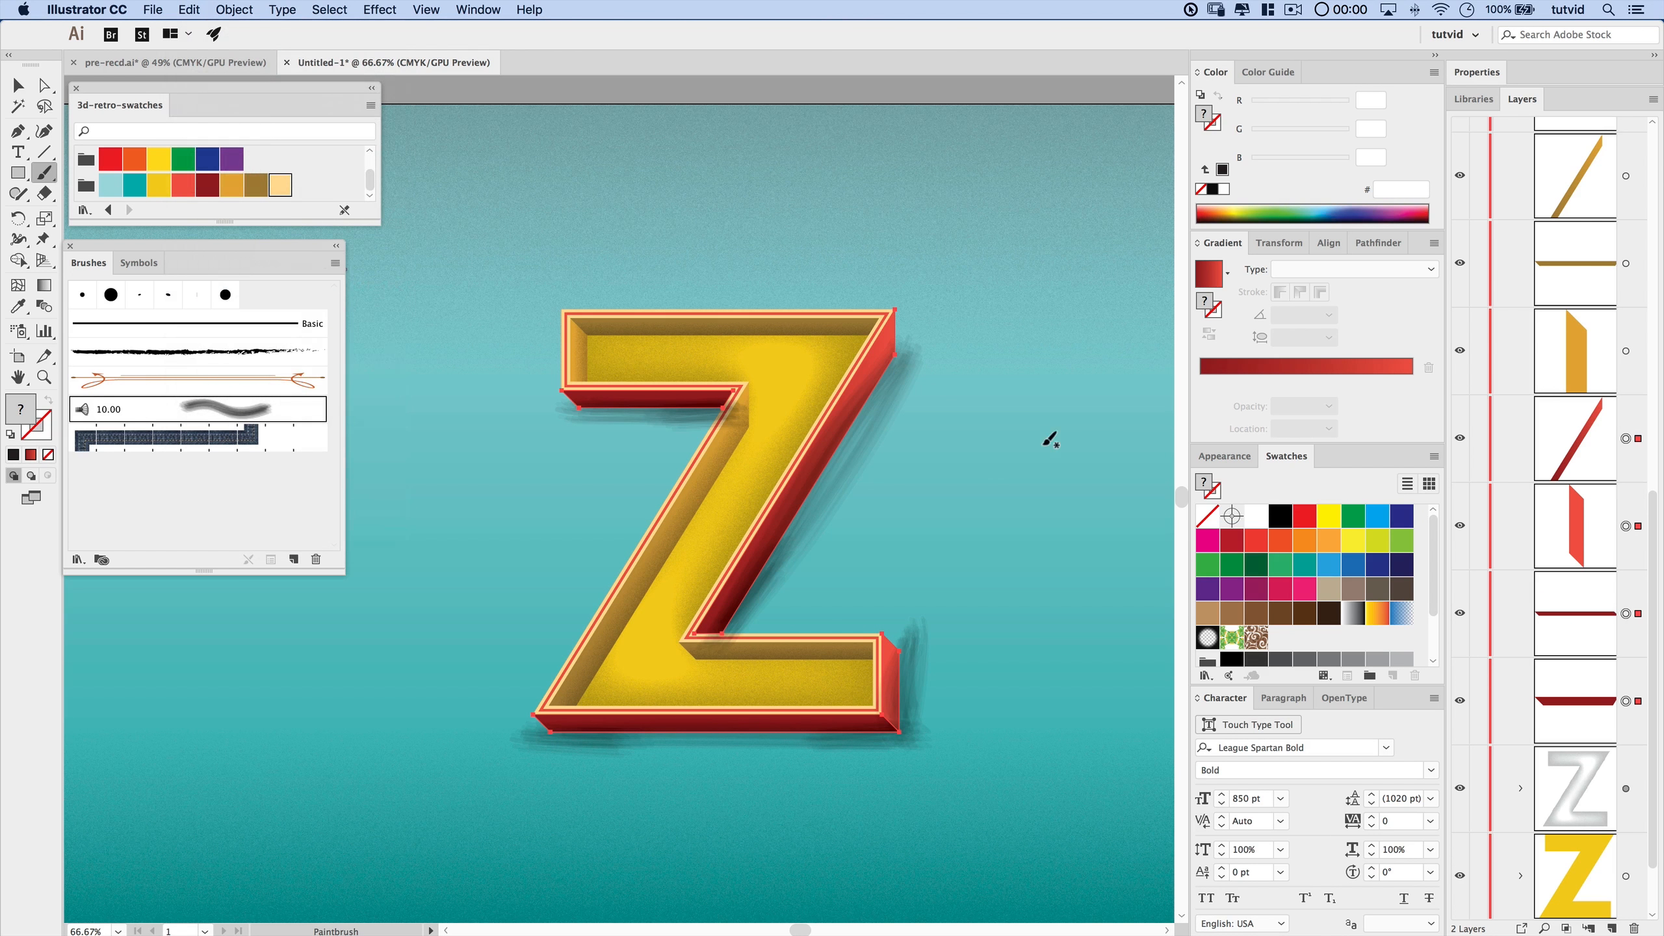
# - Target the grouped shadow strokes and create an opacity mask for the group, ready for editing
pyautogui.scroll(10, 1601, 176)
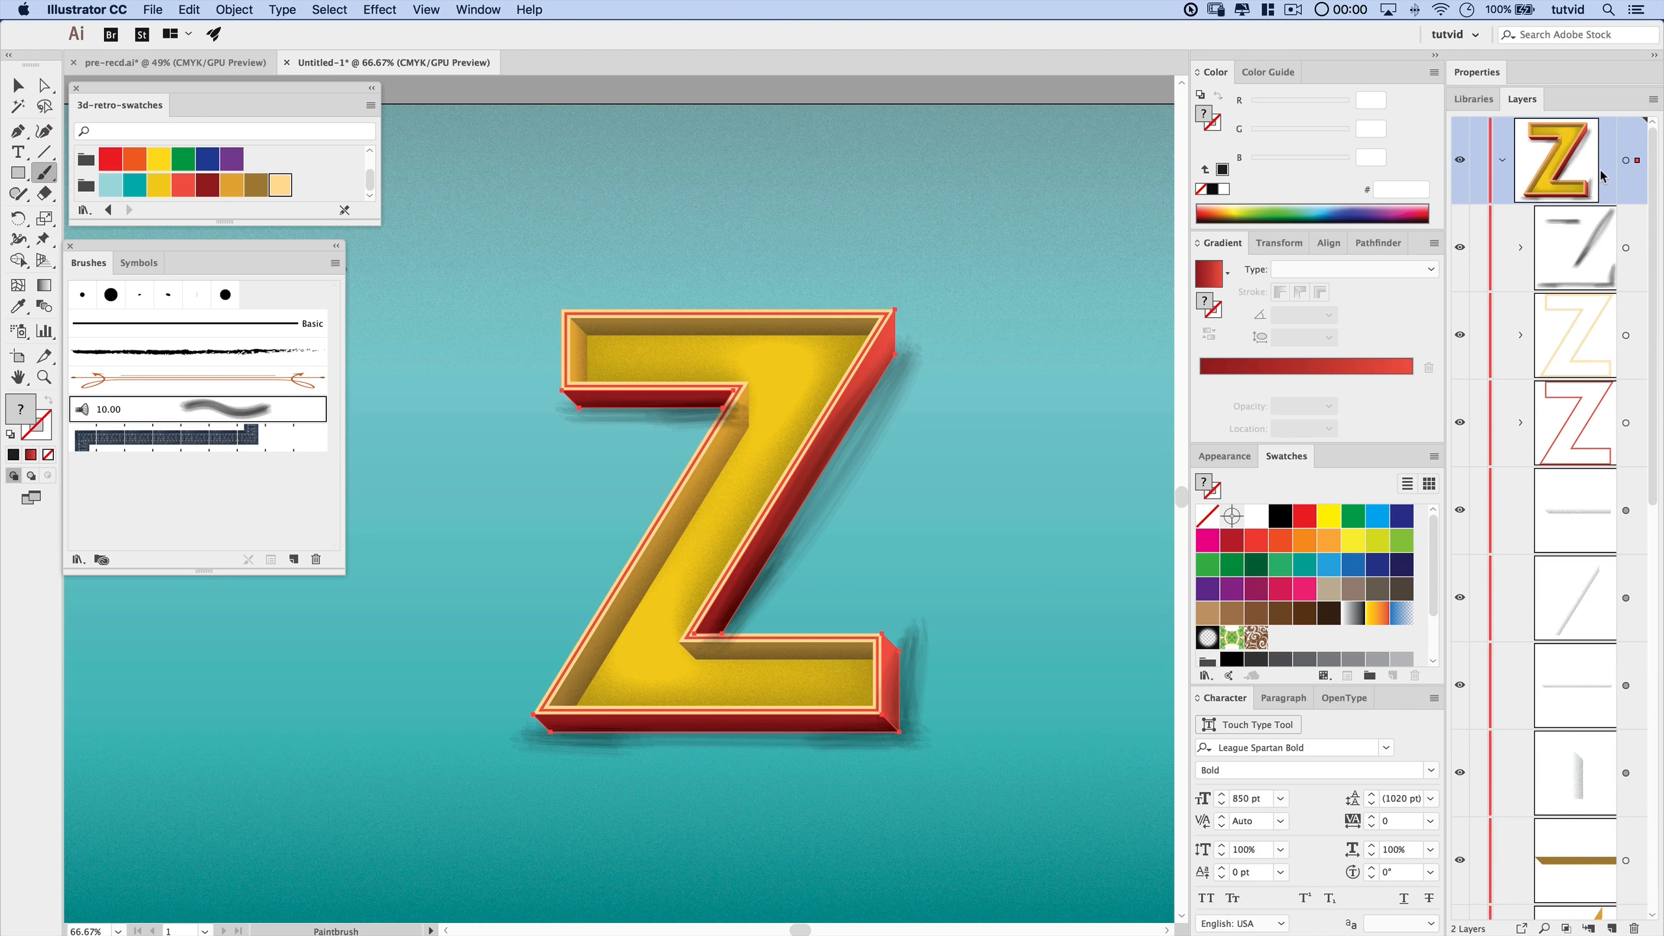
pyautogui.keyDown('shift'); pyautogui.click(1626, 247); pyautogui.keyUp('shift')
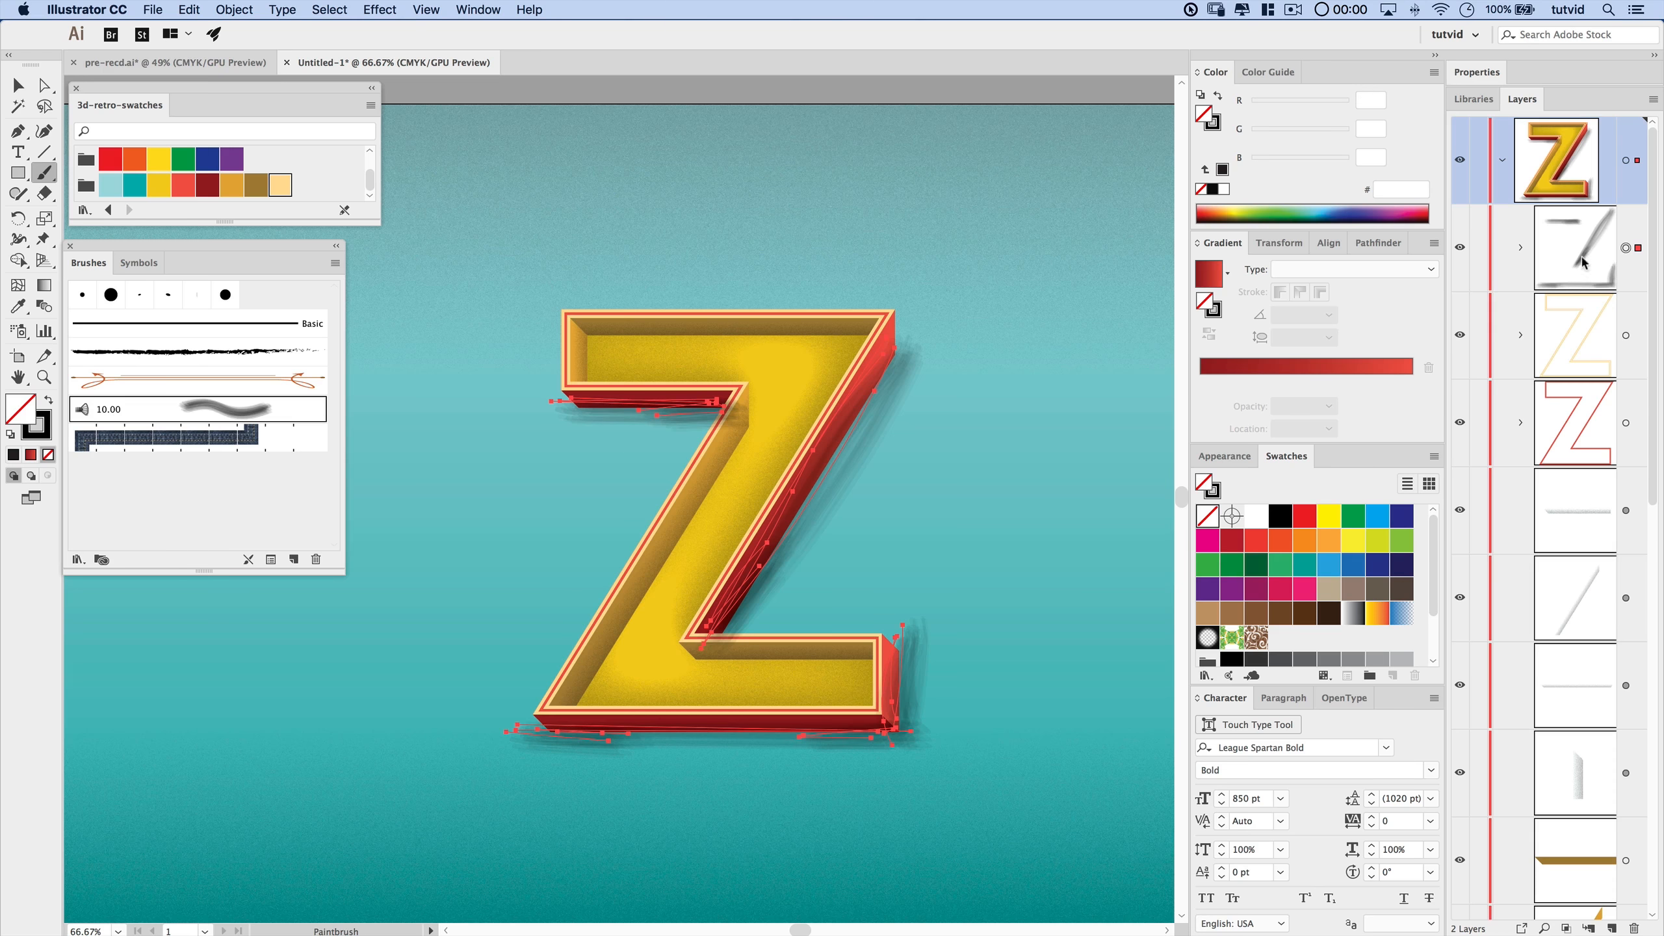
pyautogui.click(1478, 73)
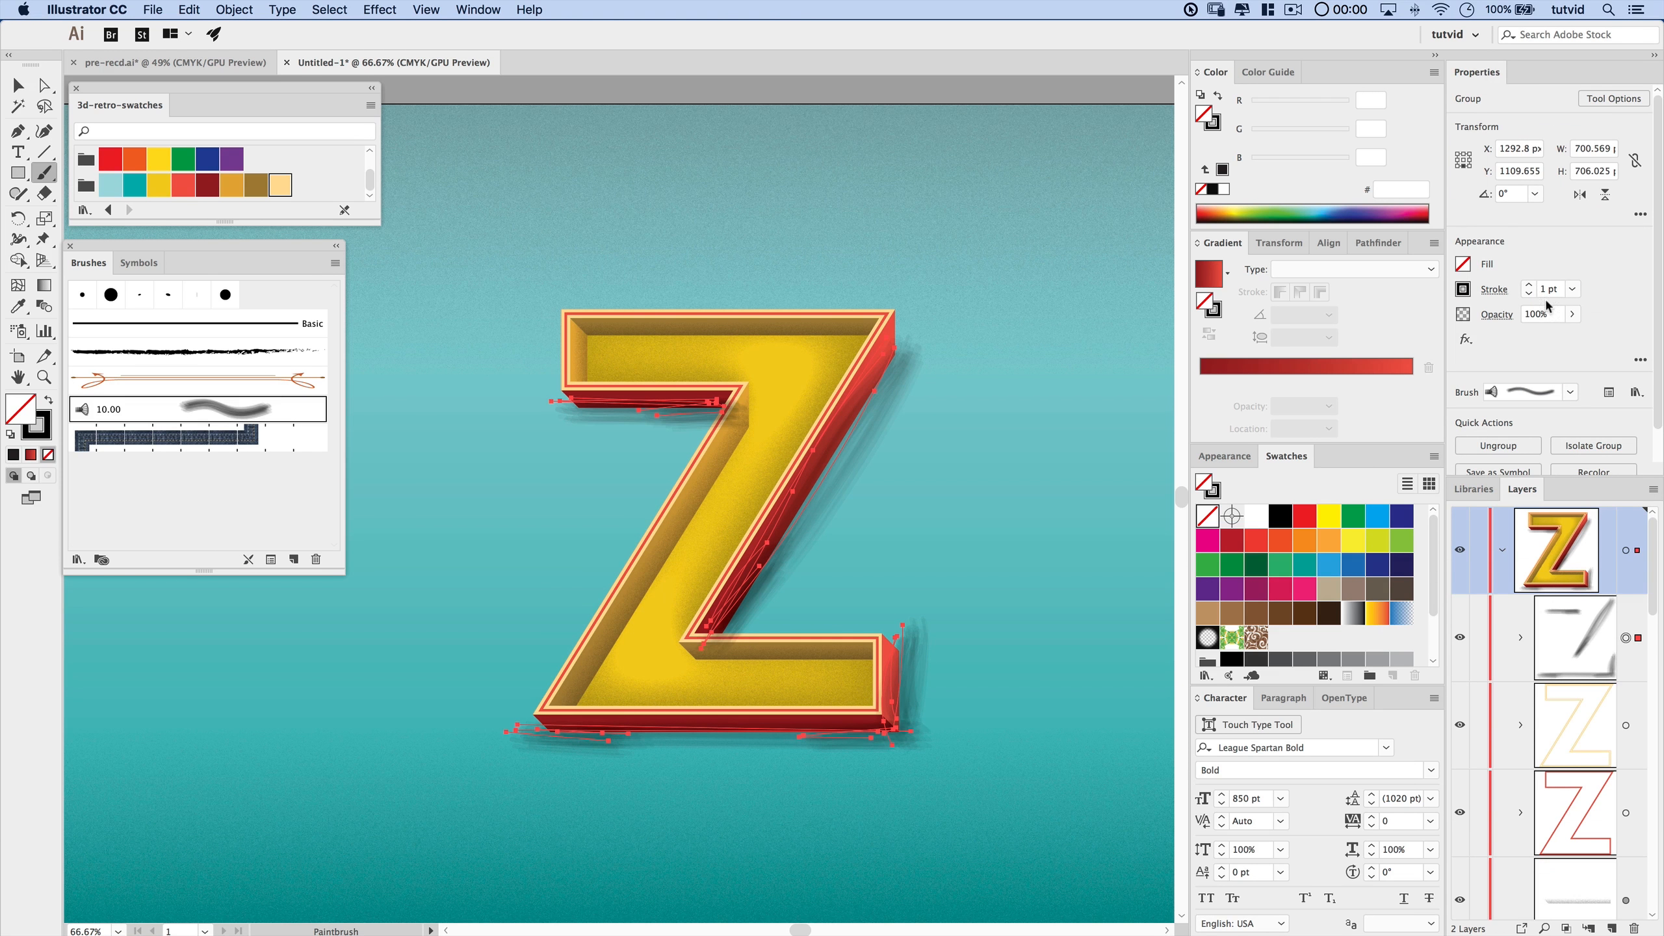
pyautogui.click(1497, 315)
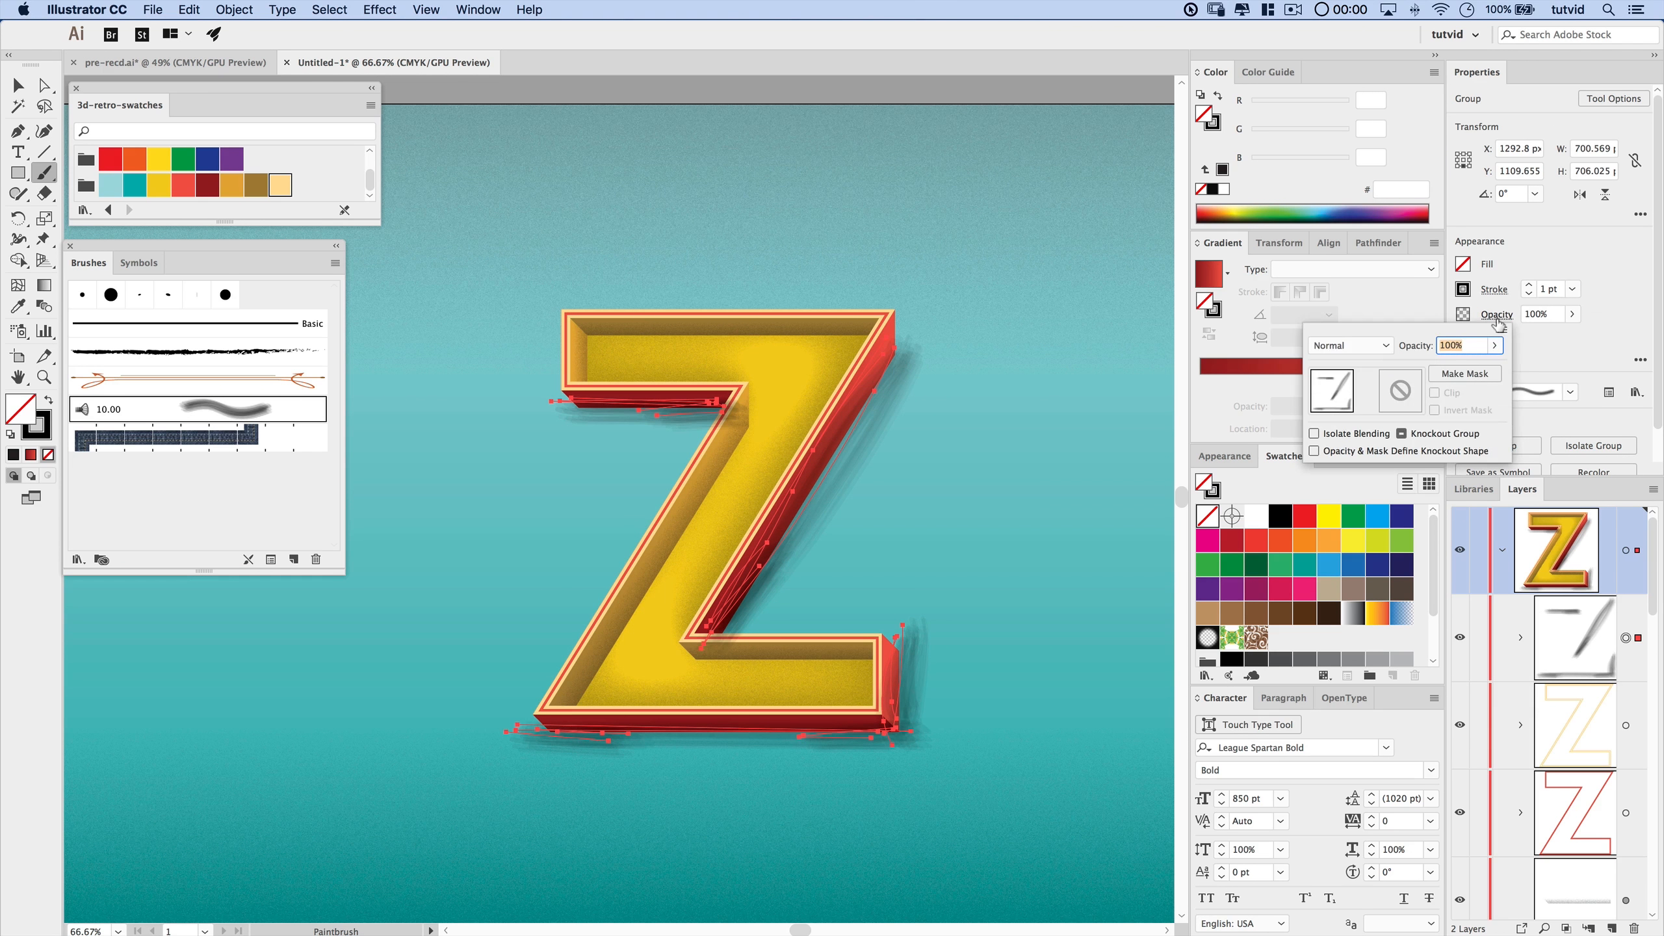
pyautogui.doubleClick(1401, 392)
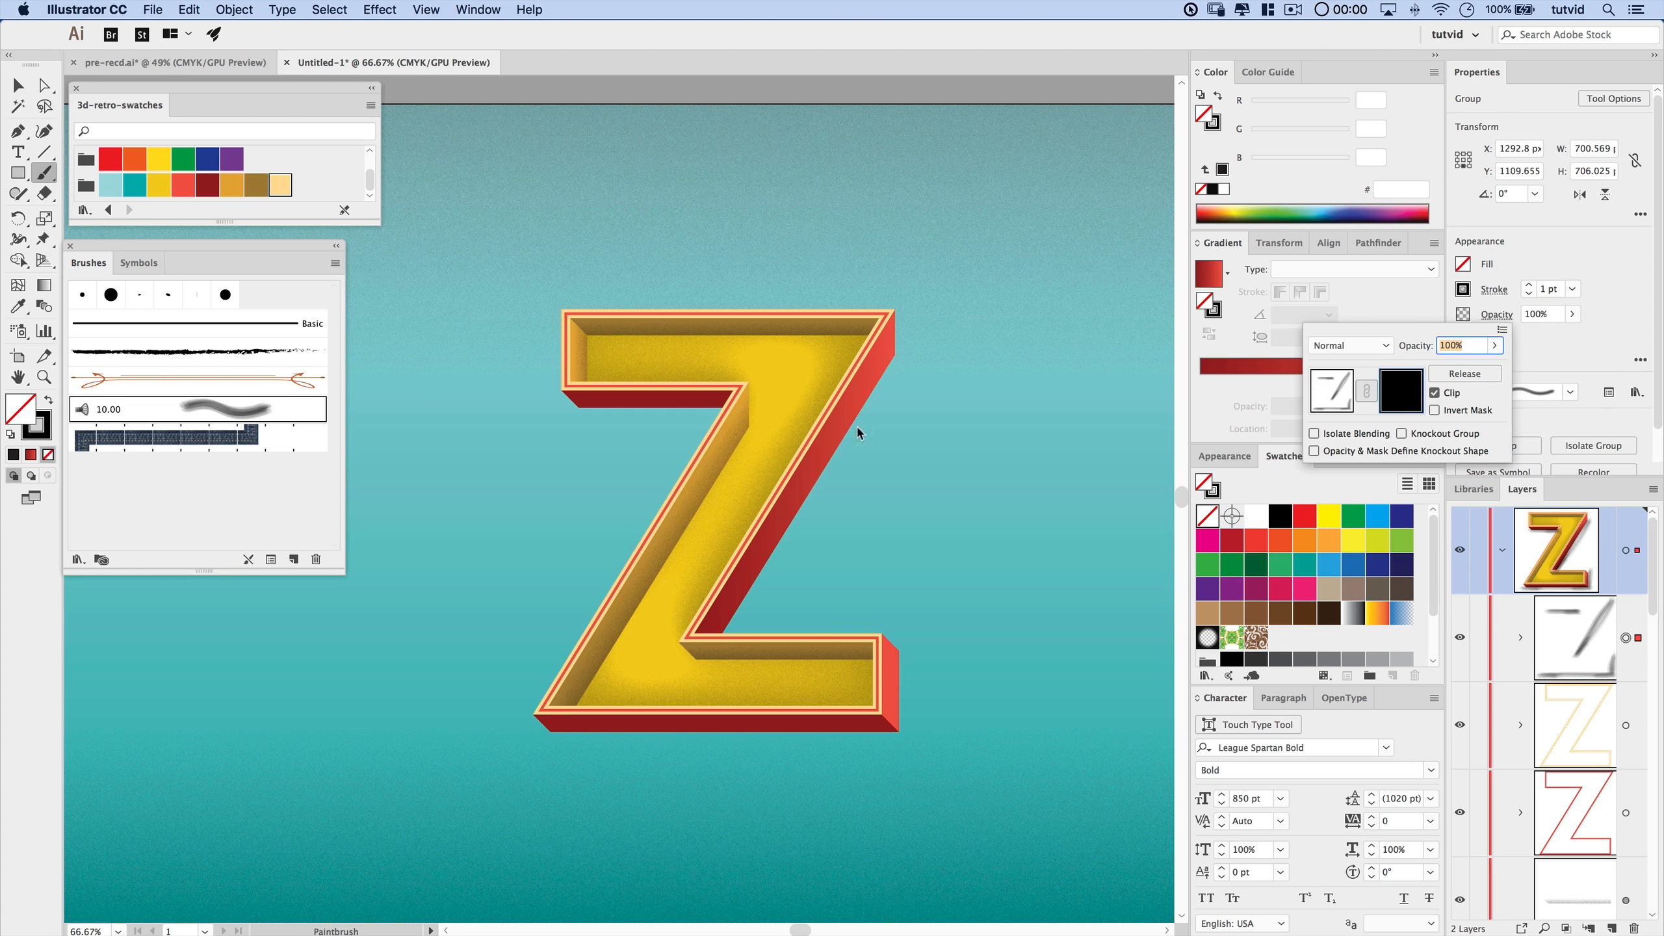
# - Paste the copied side shapes in front inside the opacity mask and fill them with white
pyautogui.click(197, 9)
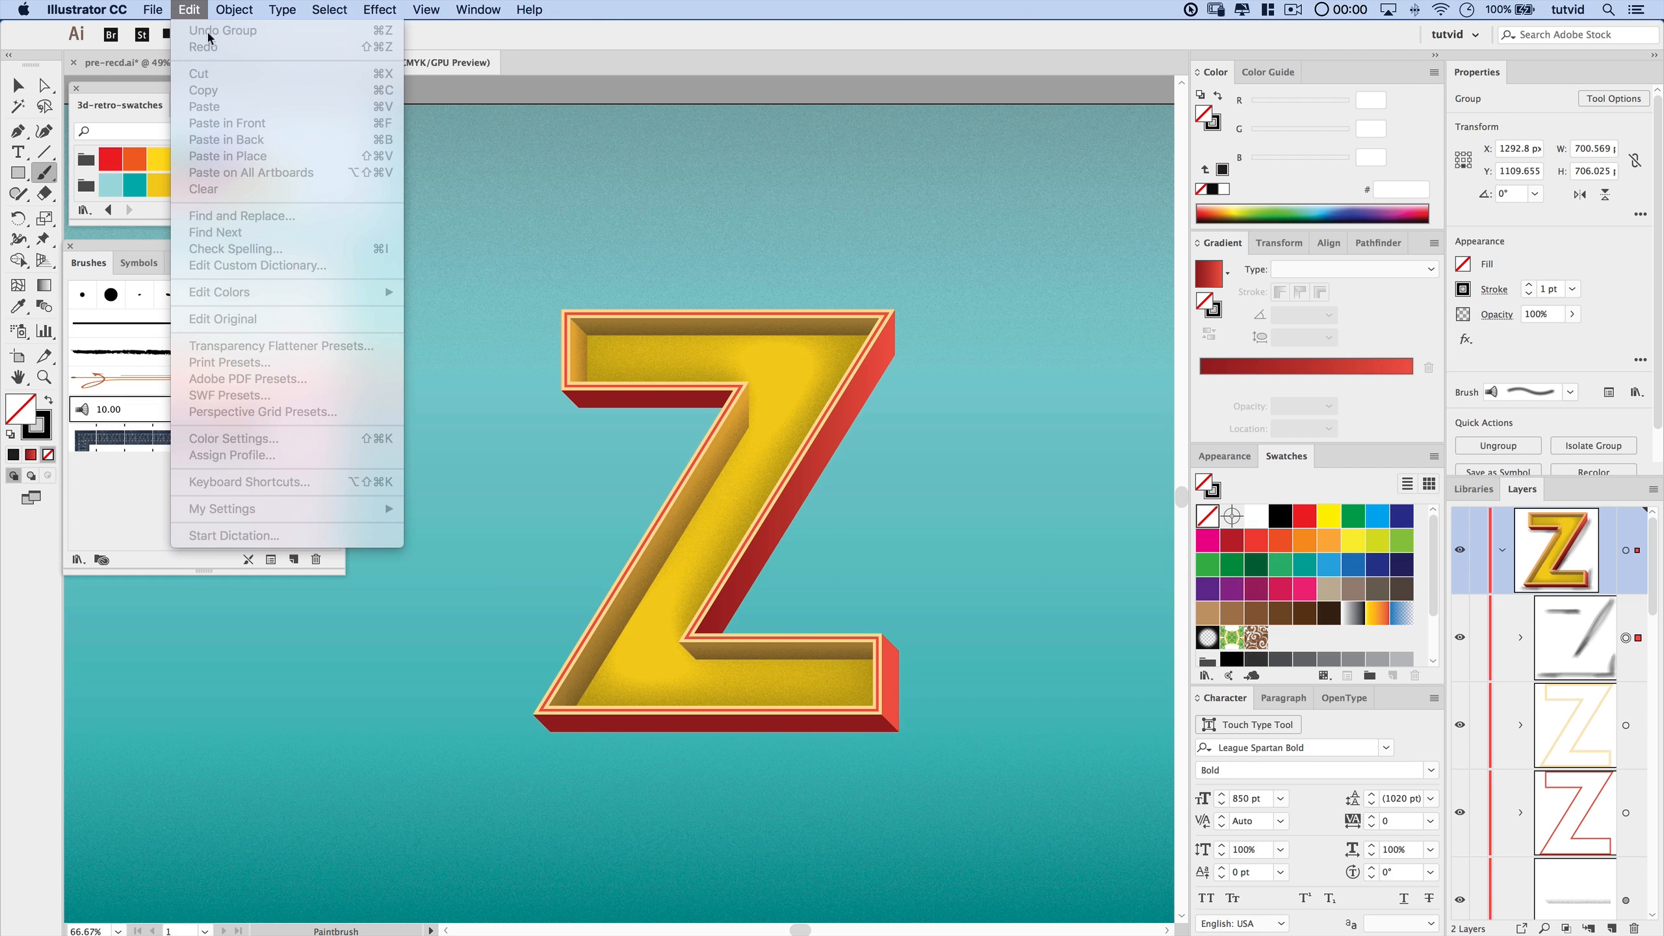
pyautogui.click(193, 9)
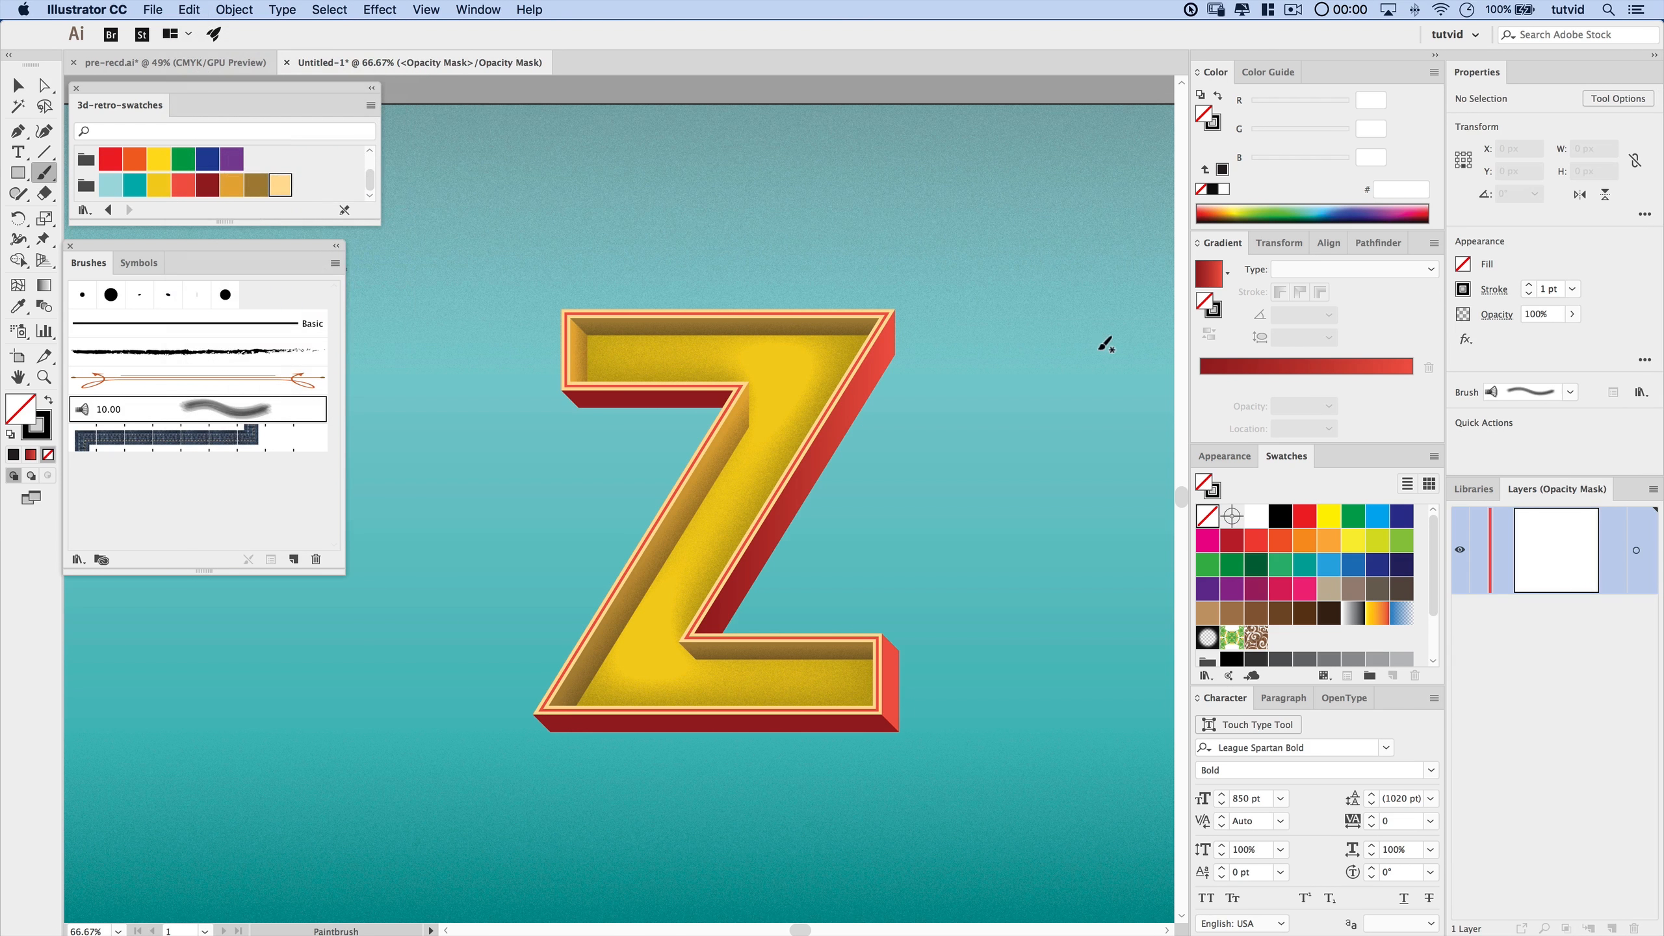
pyautogui.click(1479, 319)
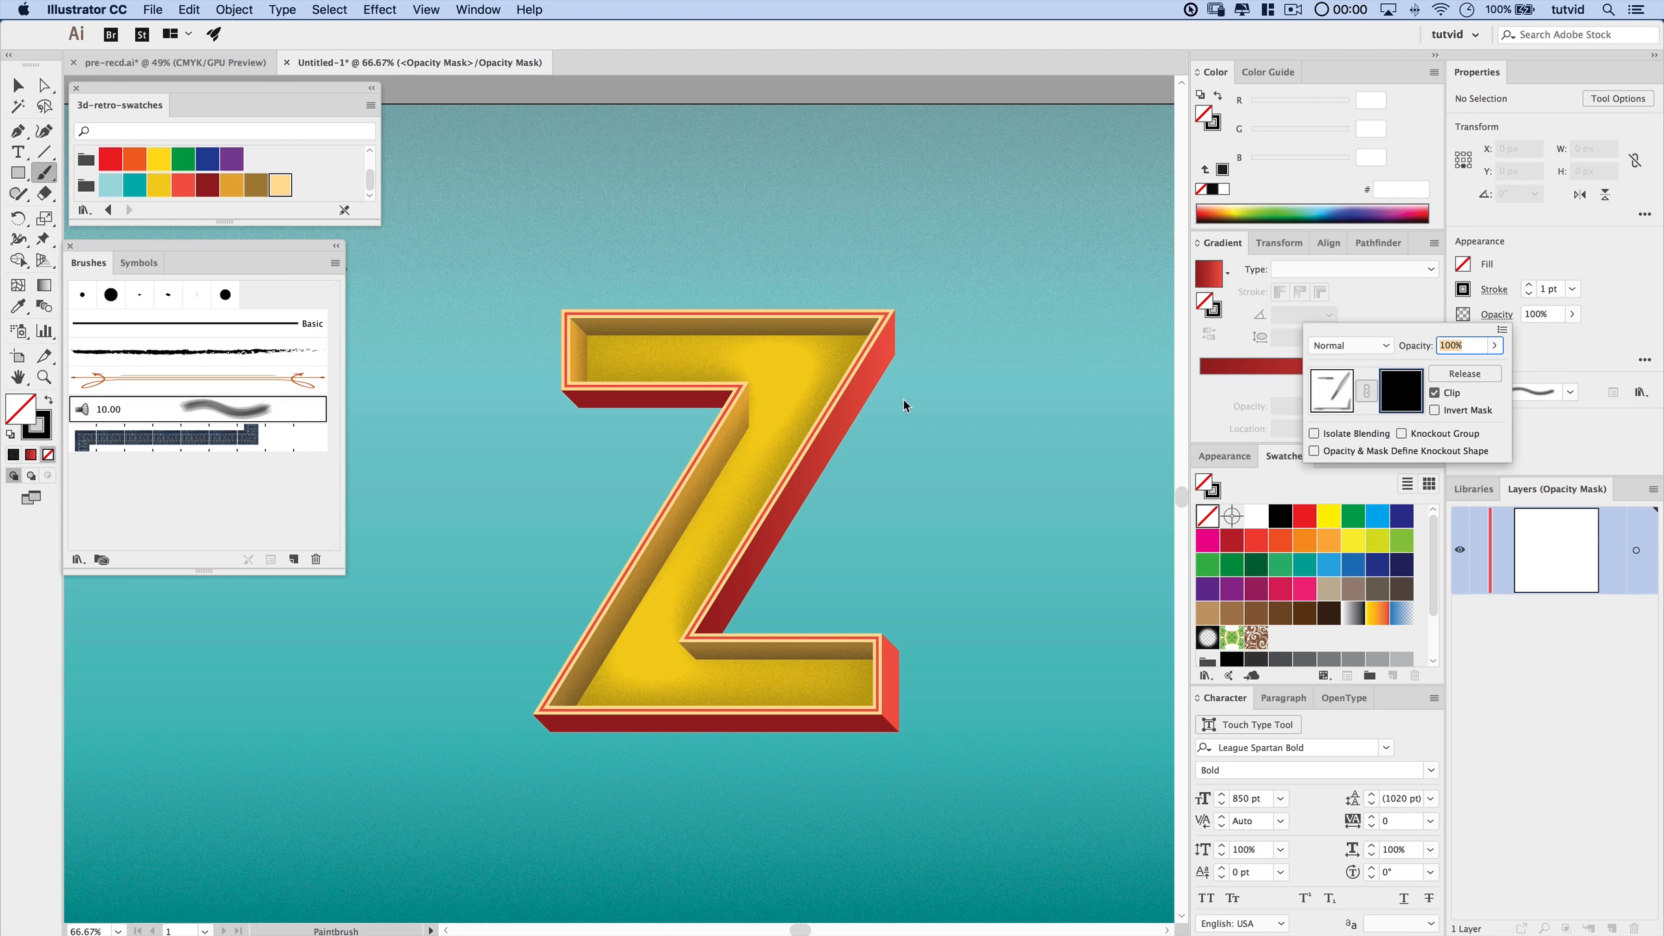
pyautogui.click(844, 510)
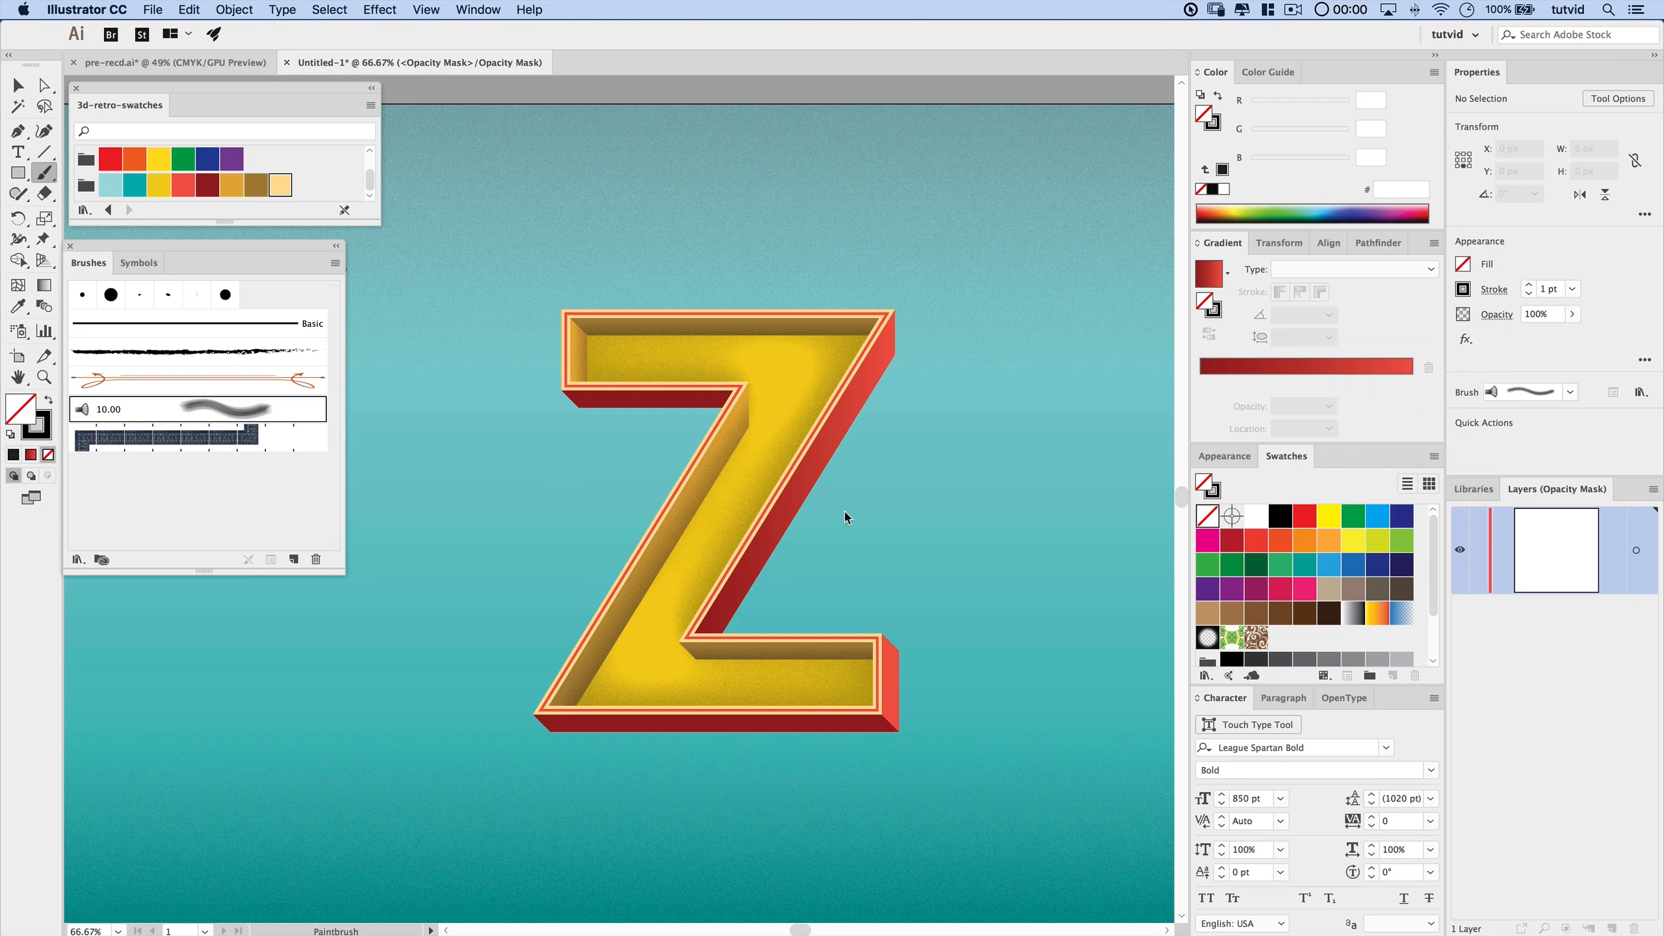
pyautogui.press('super+f')
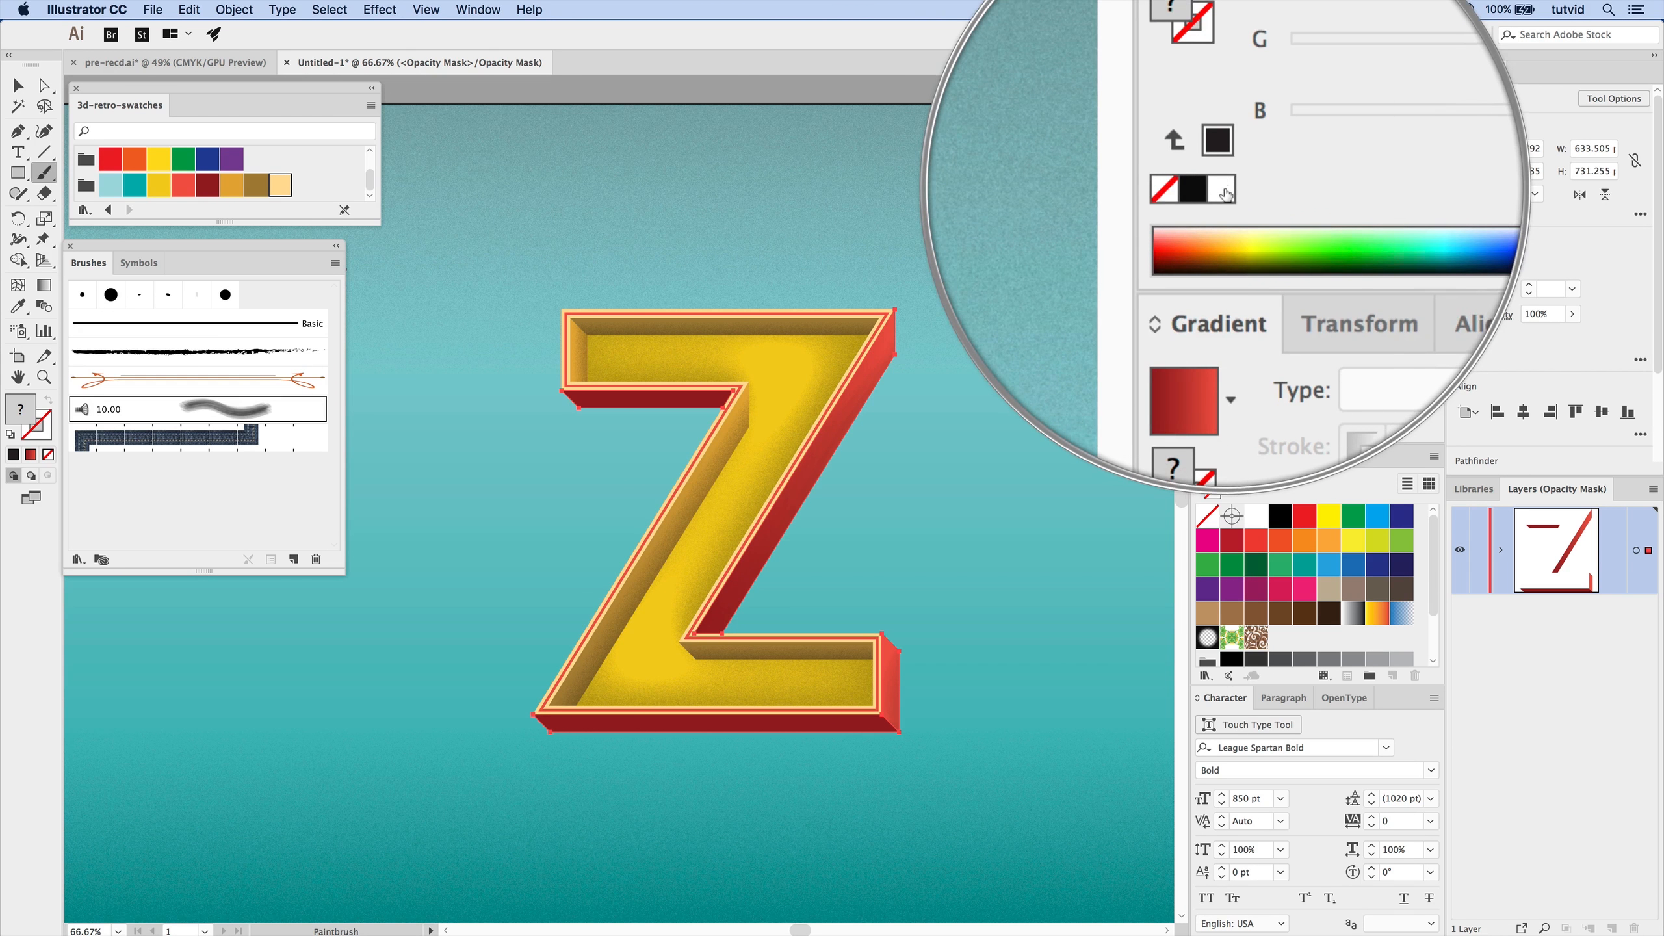
pyautogui.click(1227, 190)
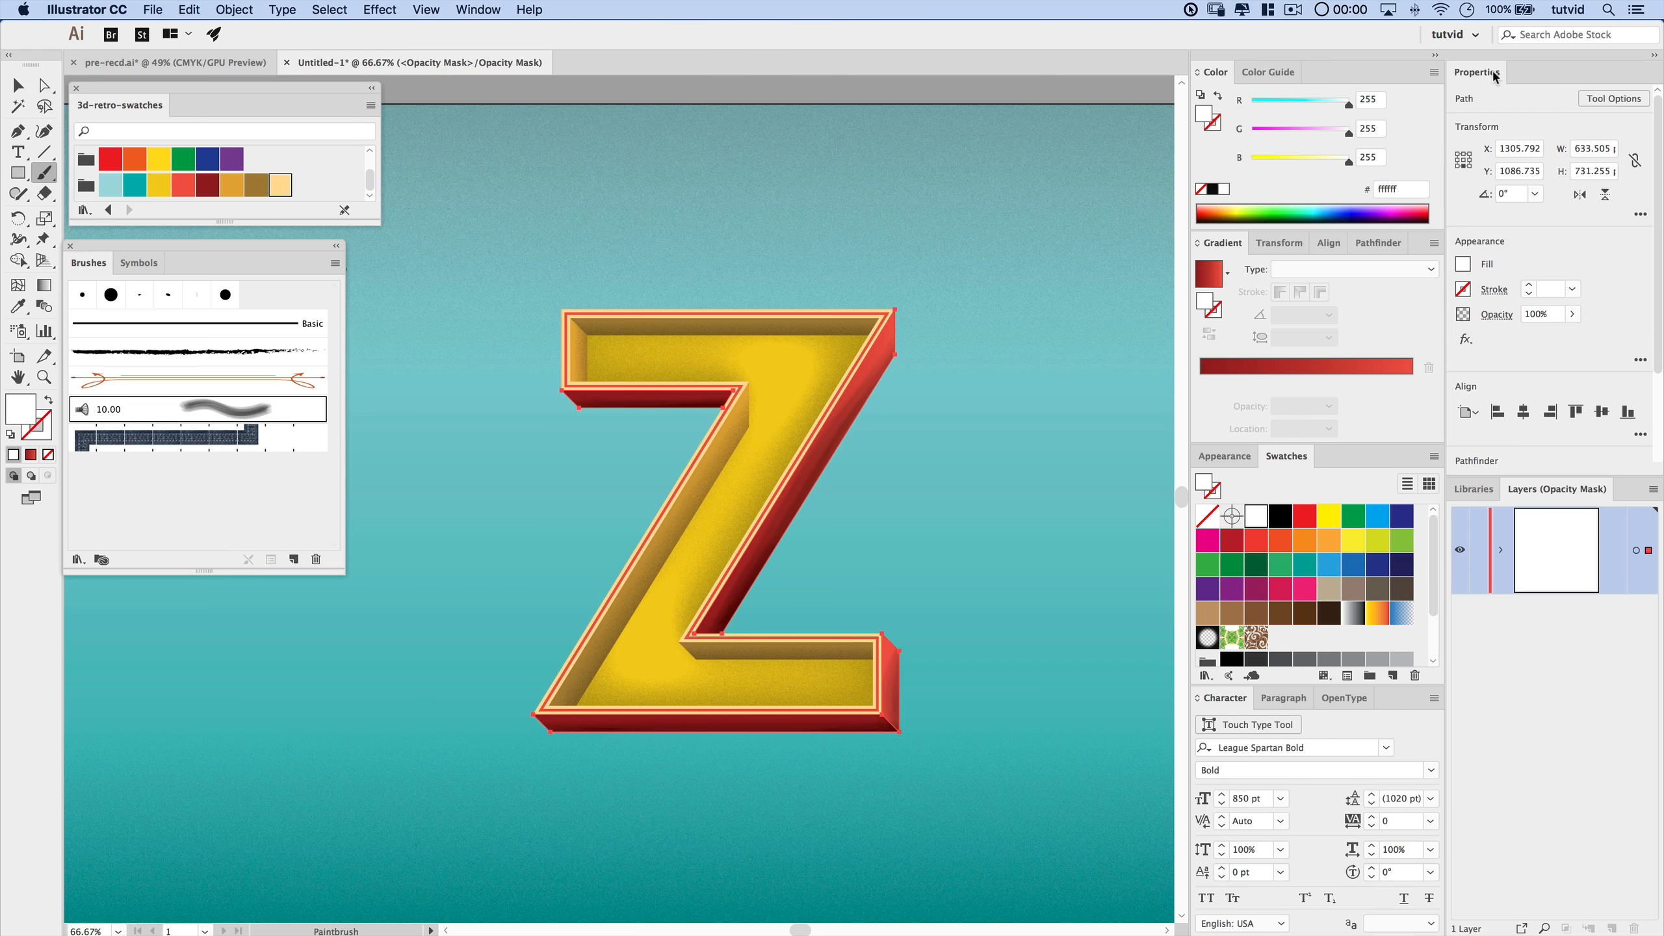
# - Exit the opacity mask by switching back to the shadow artwork and show the document's full layer list
pyautogui.click(1497, 315)
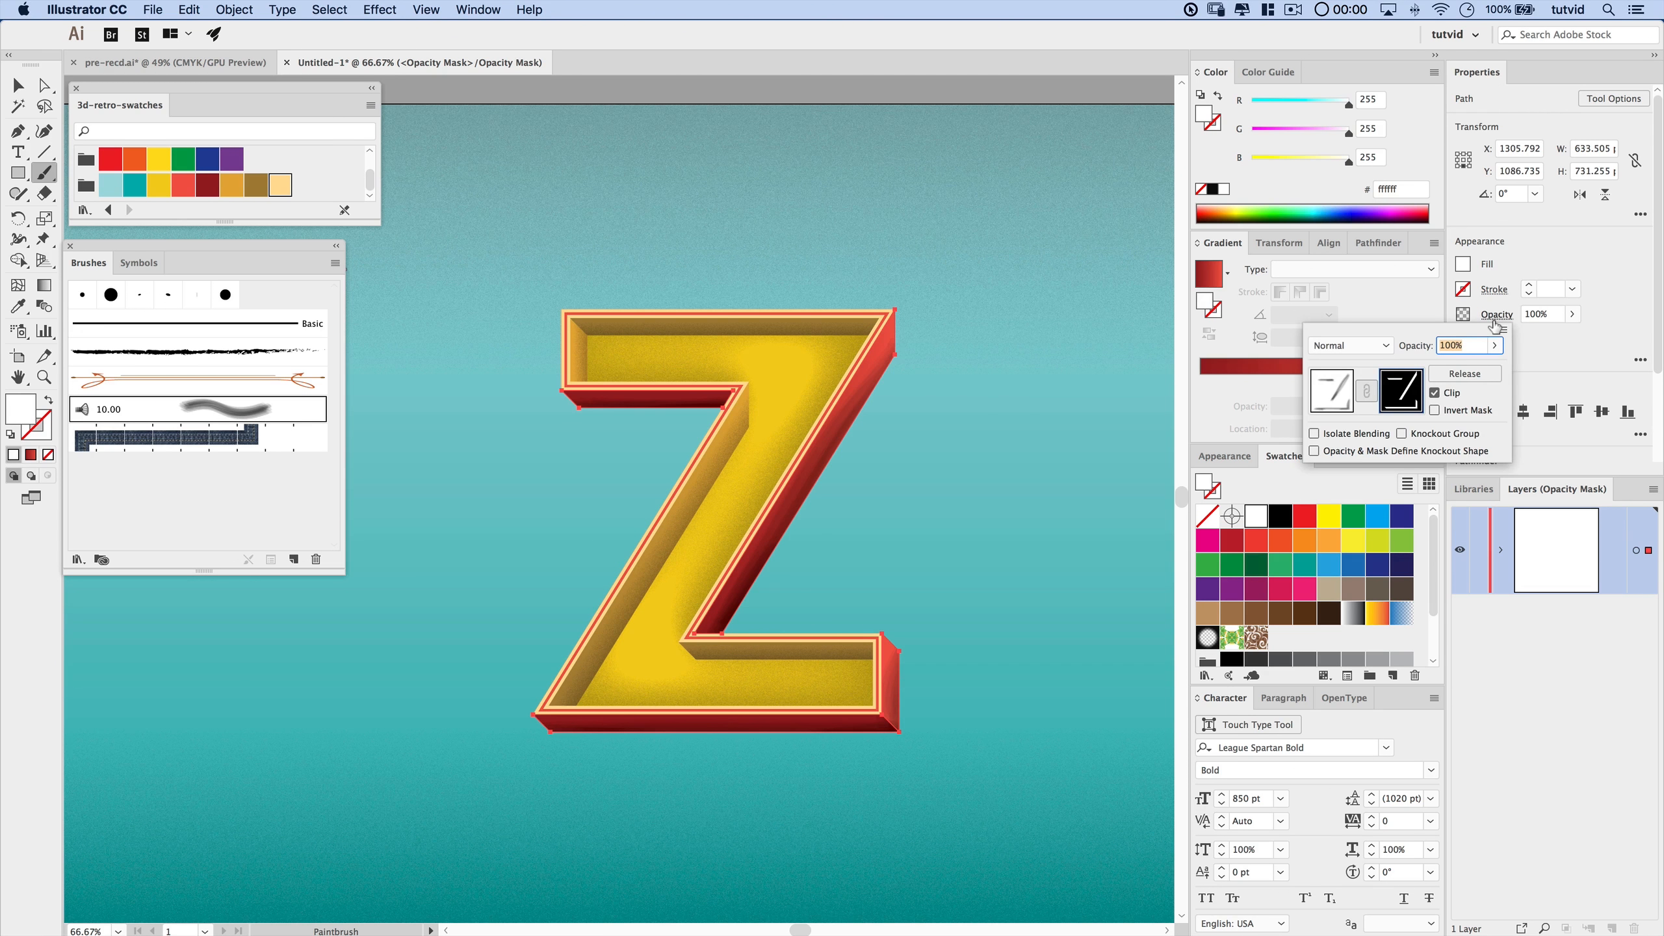
pyautogui.click(1330, 389)
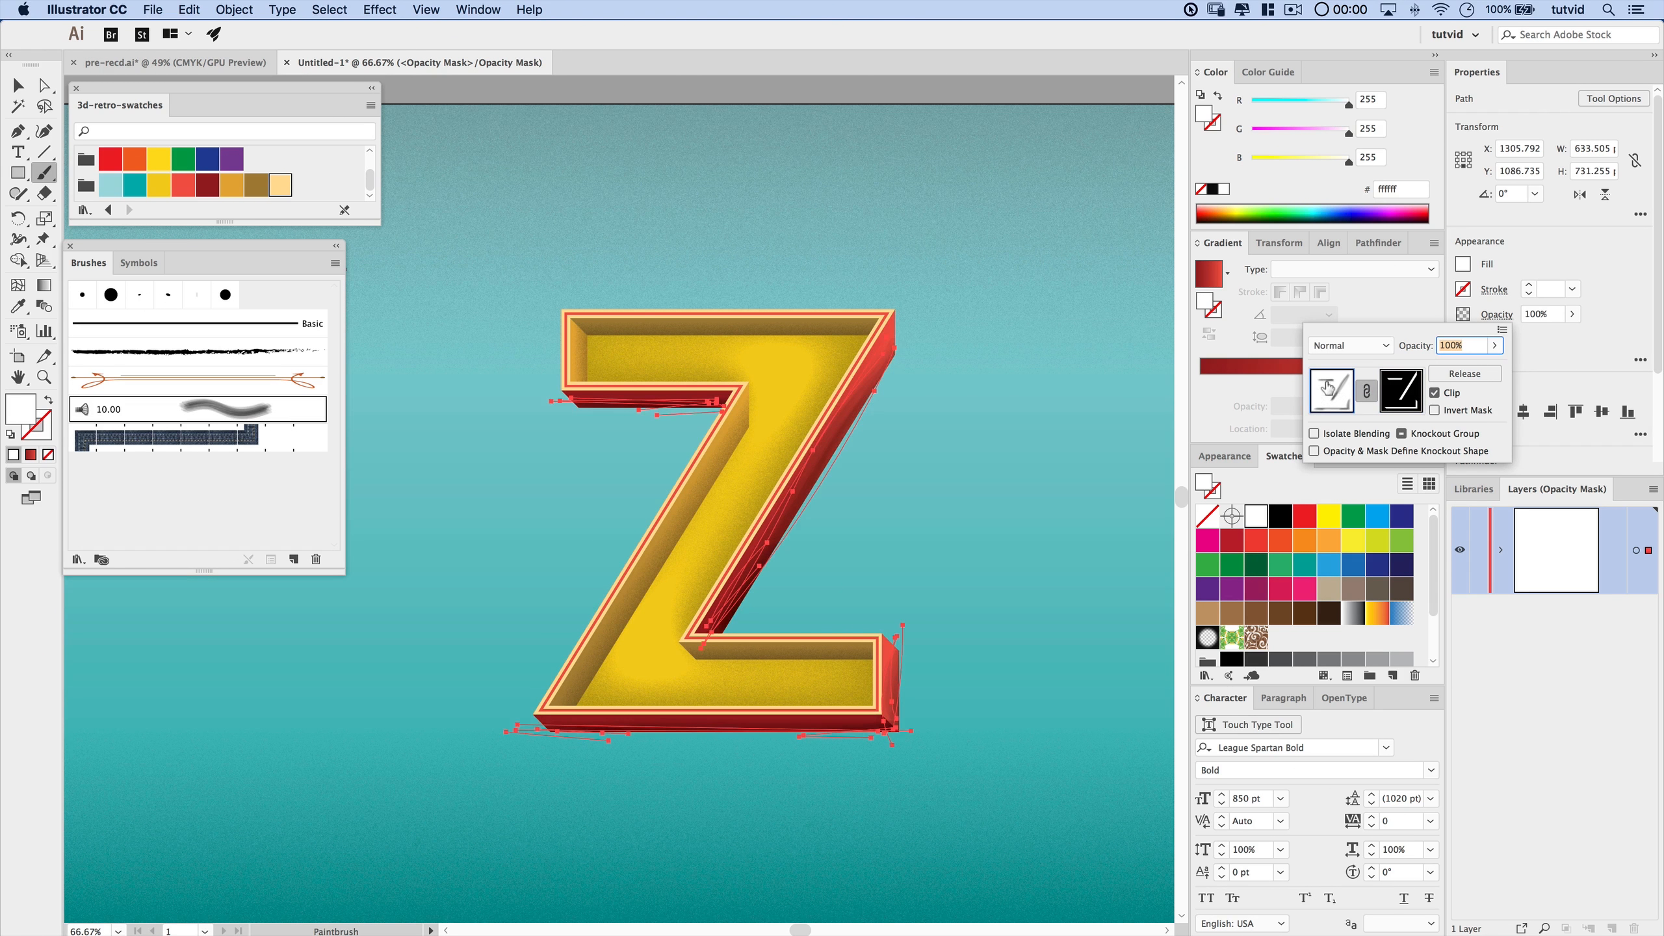
pyautogui.click(1483, 68)
pyautogui.doubleClick(1483, 68)
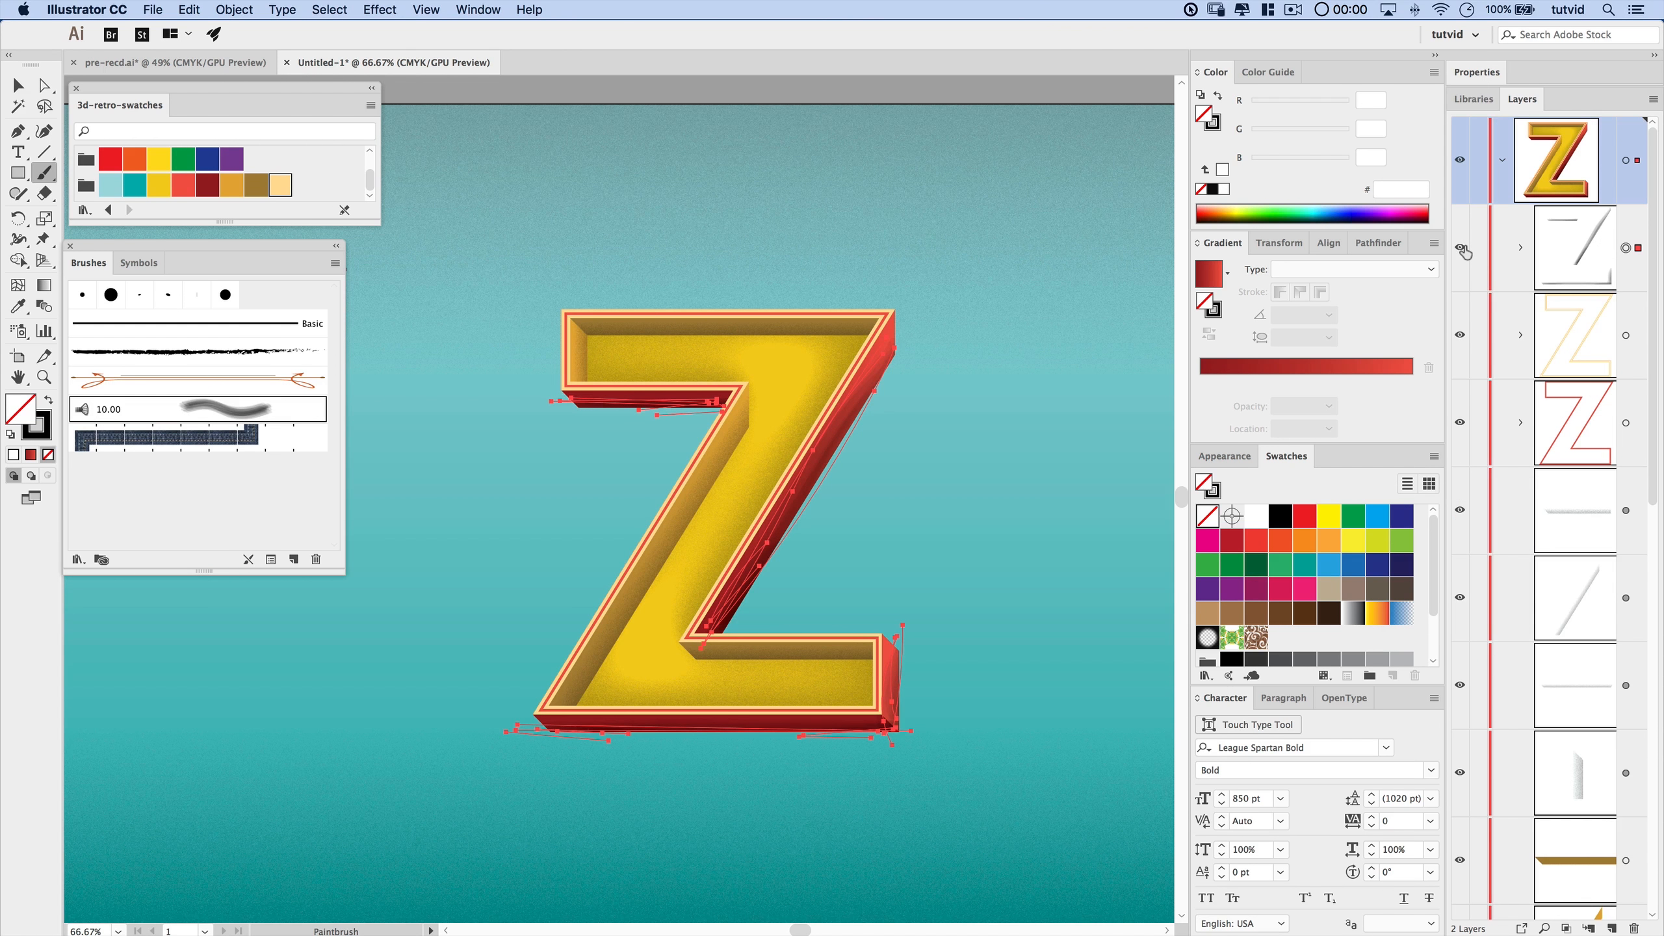
# - Toggle the masked shadow group's visibility to compare the Z with and without its side shadows
pyautogui.click(1460, 248)
pyautogui.click(1461, 248)
pyautogui.click(1460, 247)
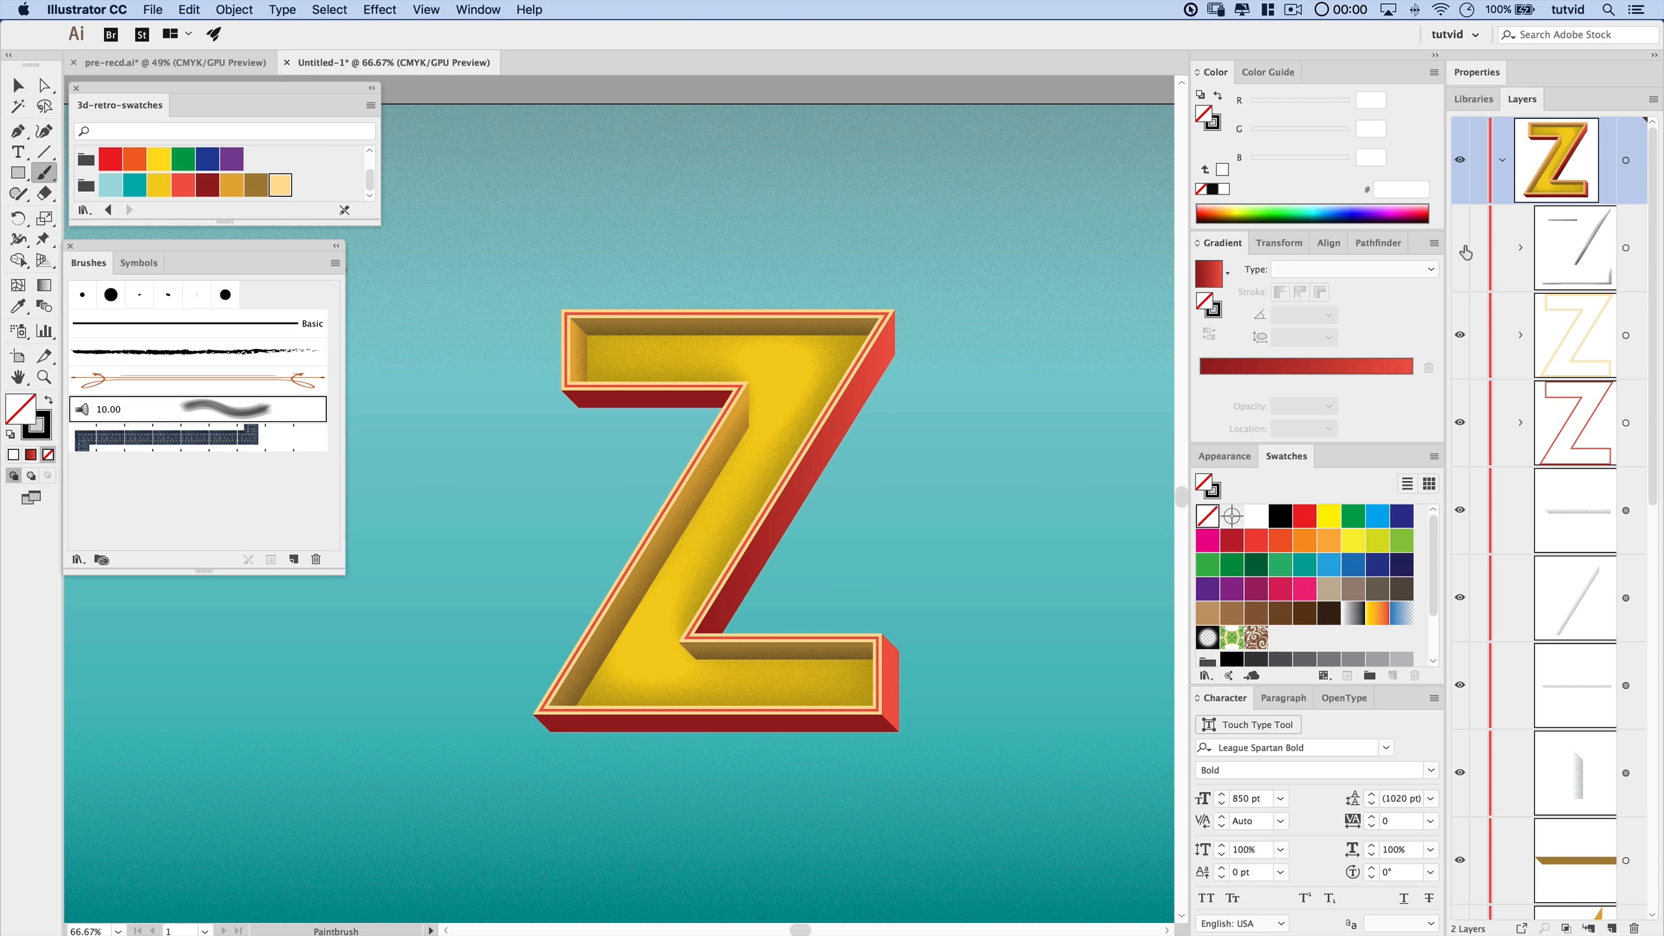
pyautogui.click(1460, 247)
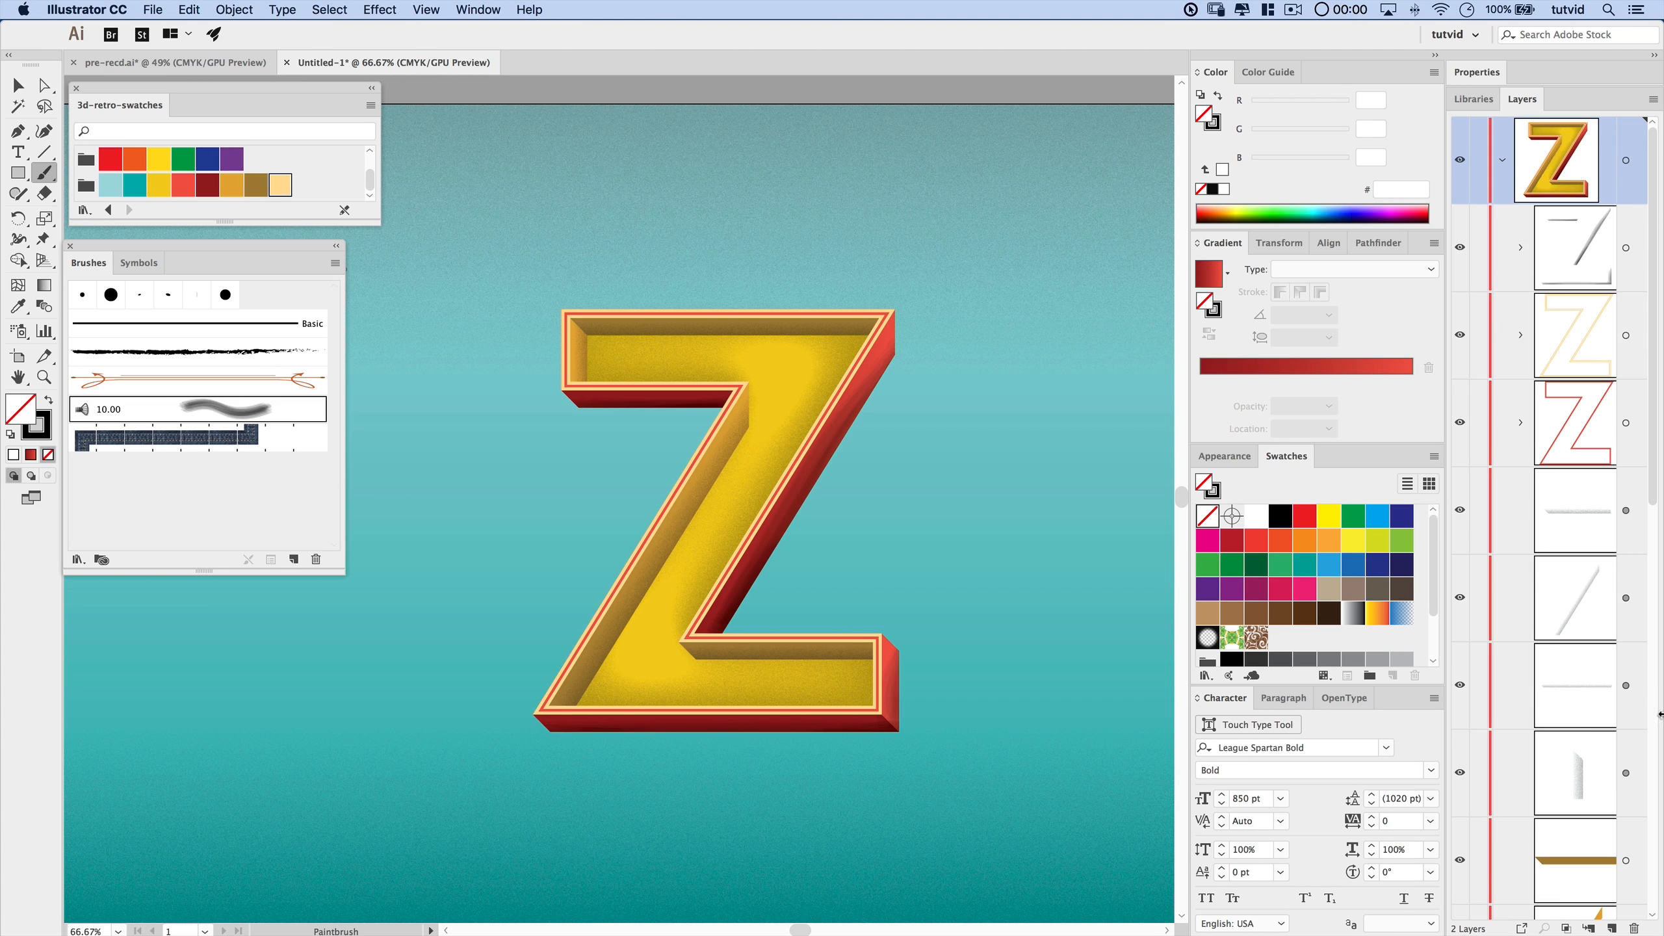
# - Select the yellow Z face together with the four red side shapes and copy them
pyautogui.scroll(-10, 1579, 738)
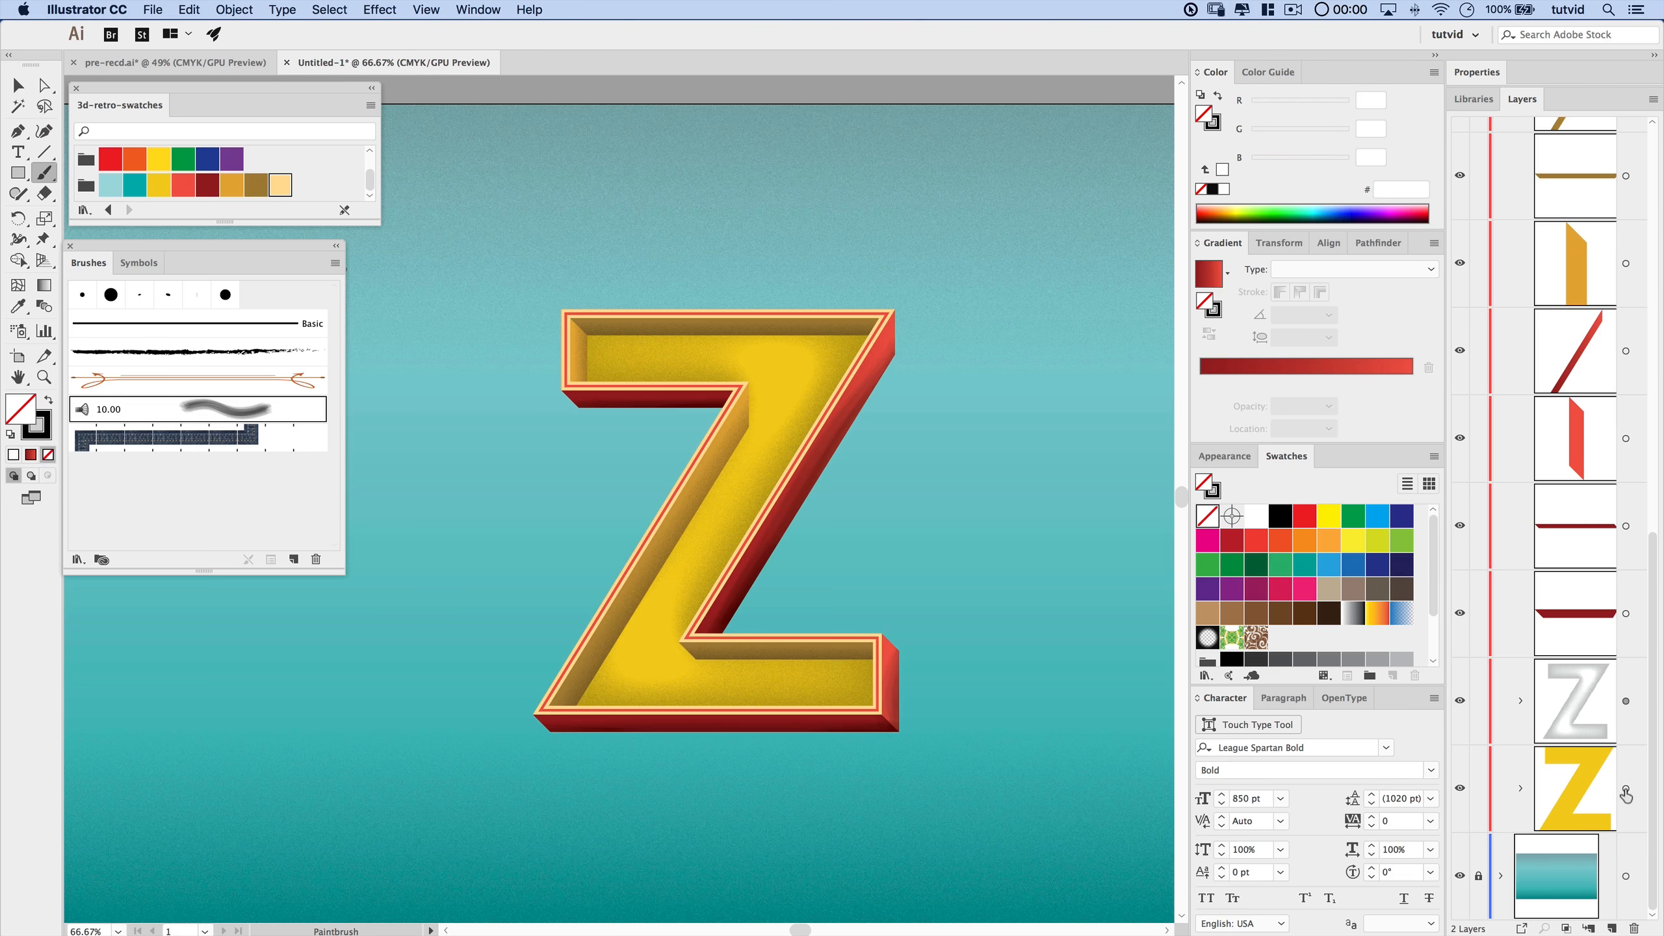
pyautogui.click(1626, 791)
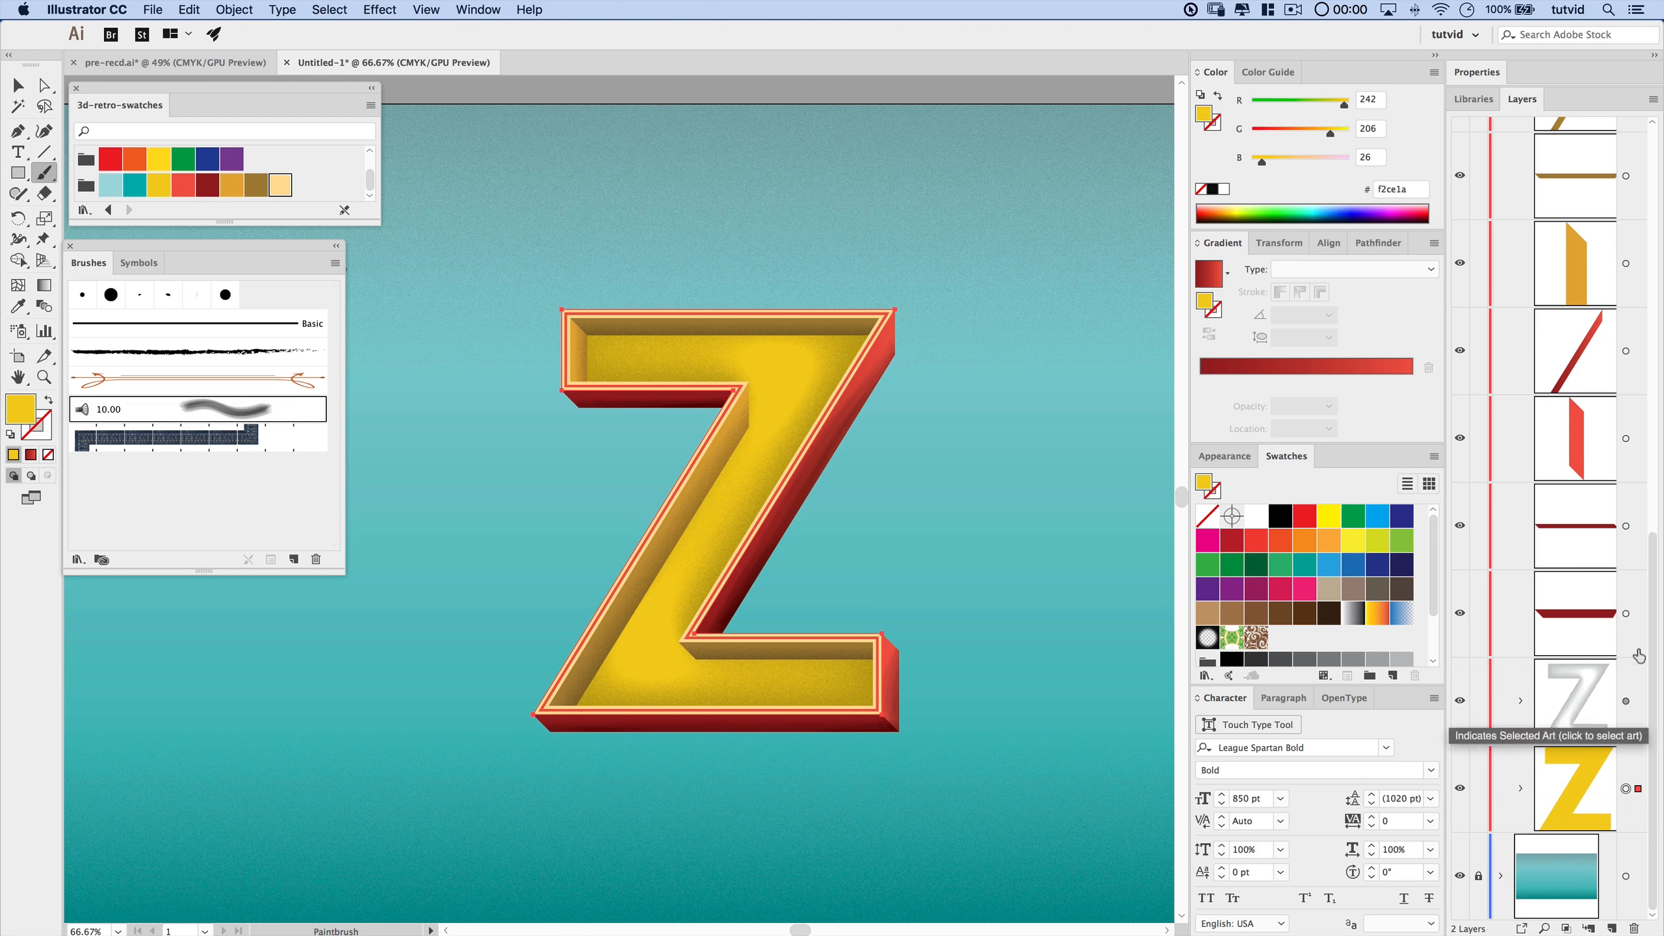
pyautogui.keyDown('shift'); pyautogui.click(1626, 613); pyautogui.keyUp('shift')
pyautogui.keyDown('shift'); pyautogui.click(1626, 525); pyautogui.keyUp('shift')
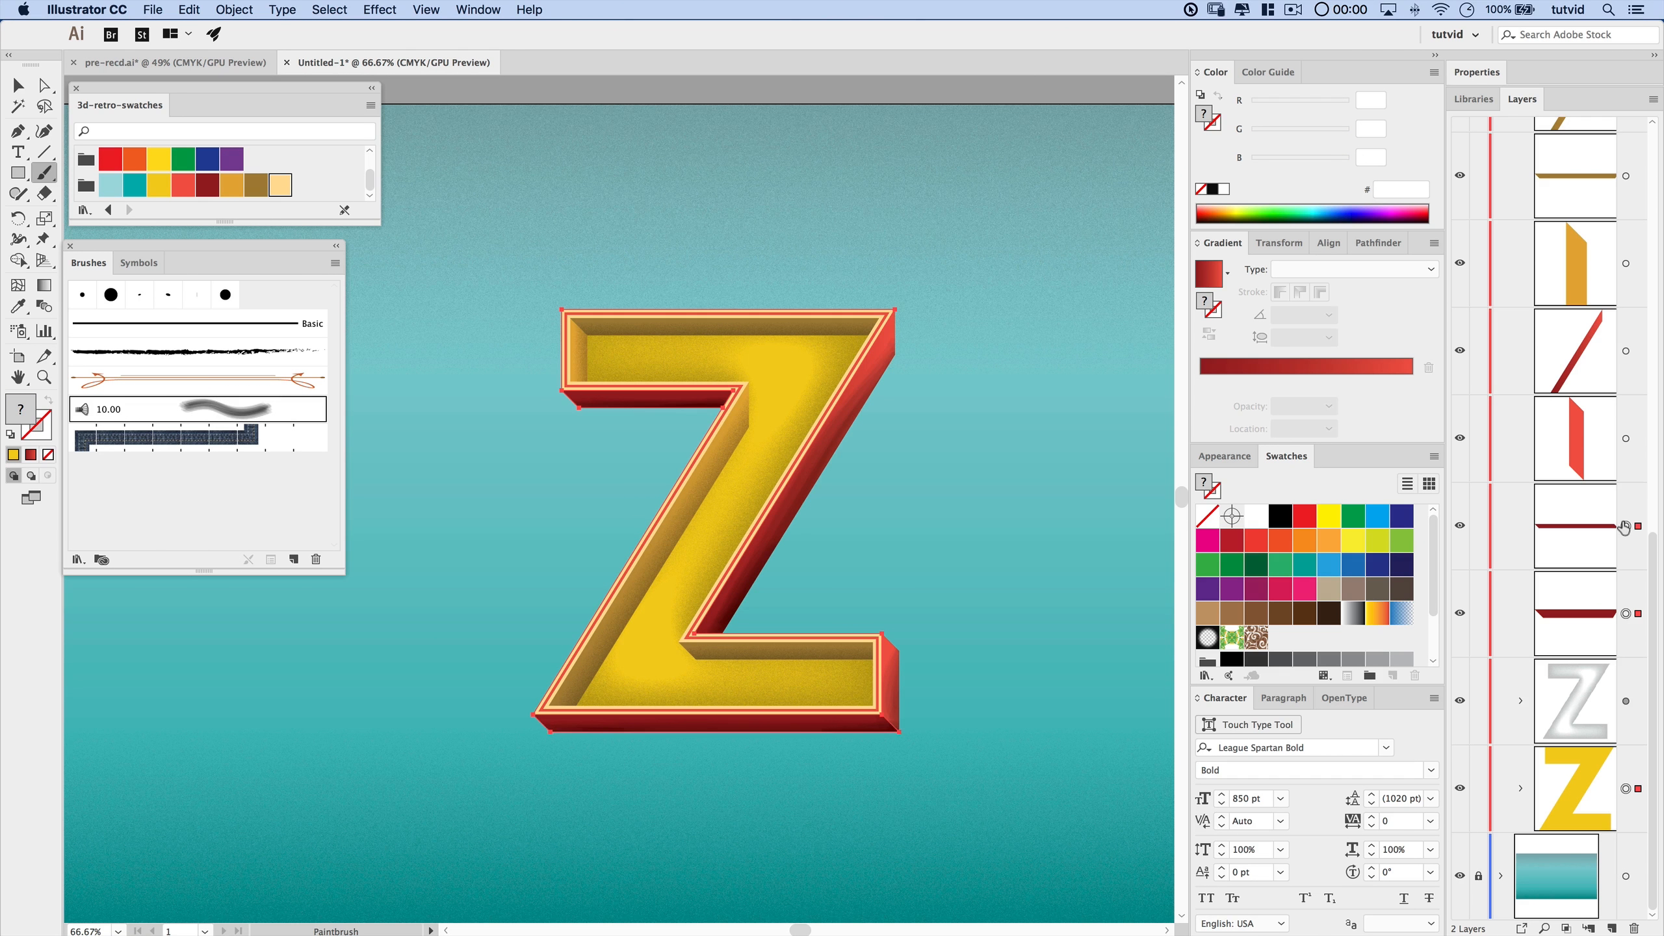
pyautogui.keyDown('shift'); pyautogui.click(1626, 350); pyautogui.keyUp('shift')
pyautogui.click(195, 9)
pyautogui.click(204, 90)
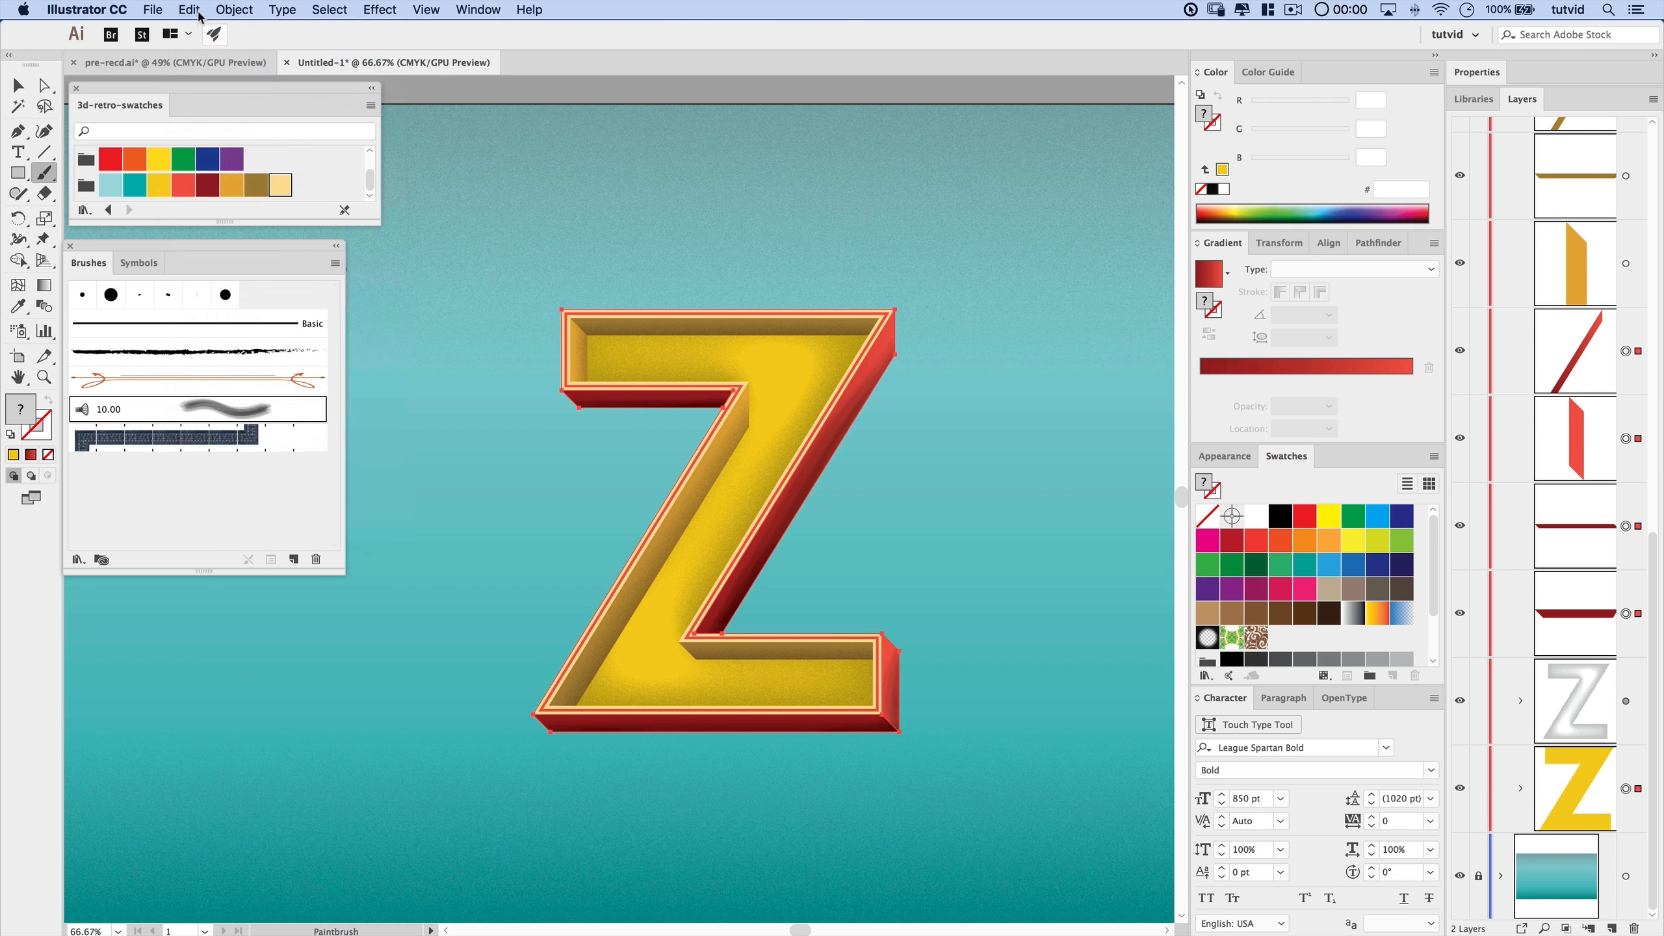
# - Paste the copied face and side shapes in front and fill them with white
pyautogui.click(189, 10)
pyautogui.click(256, 126)
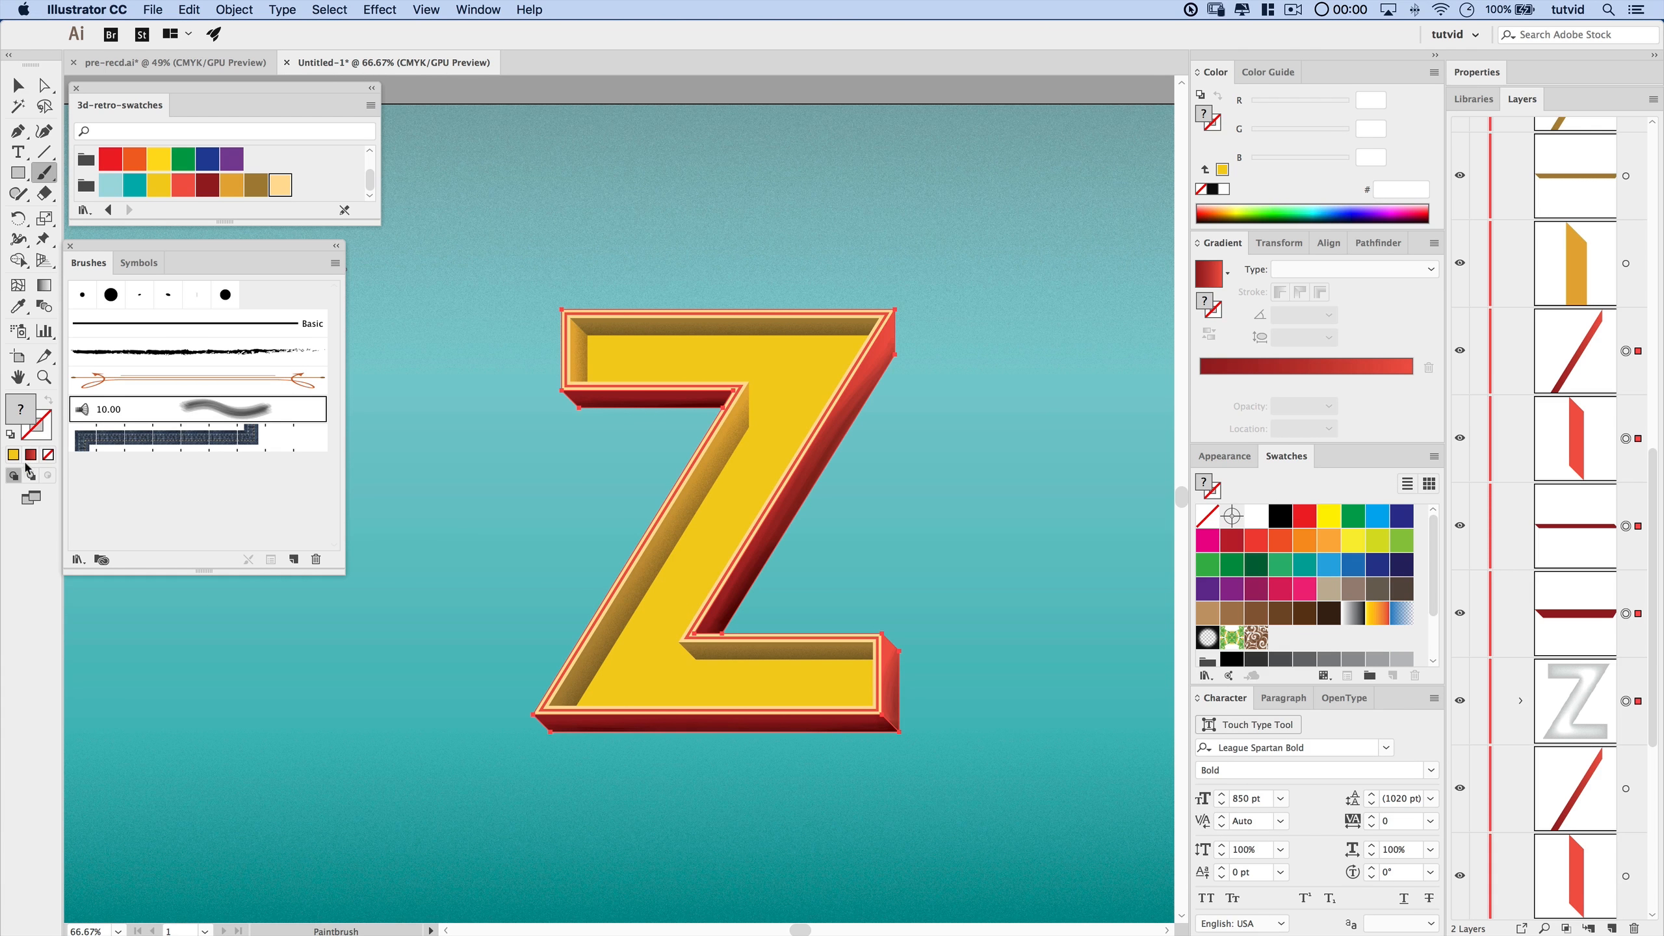
pyautogui.click(1224, 188)
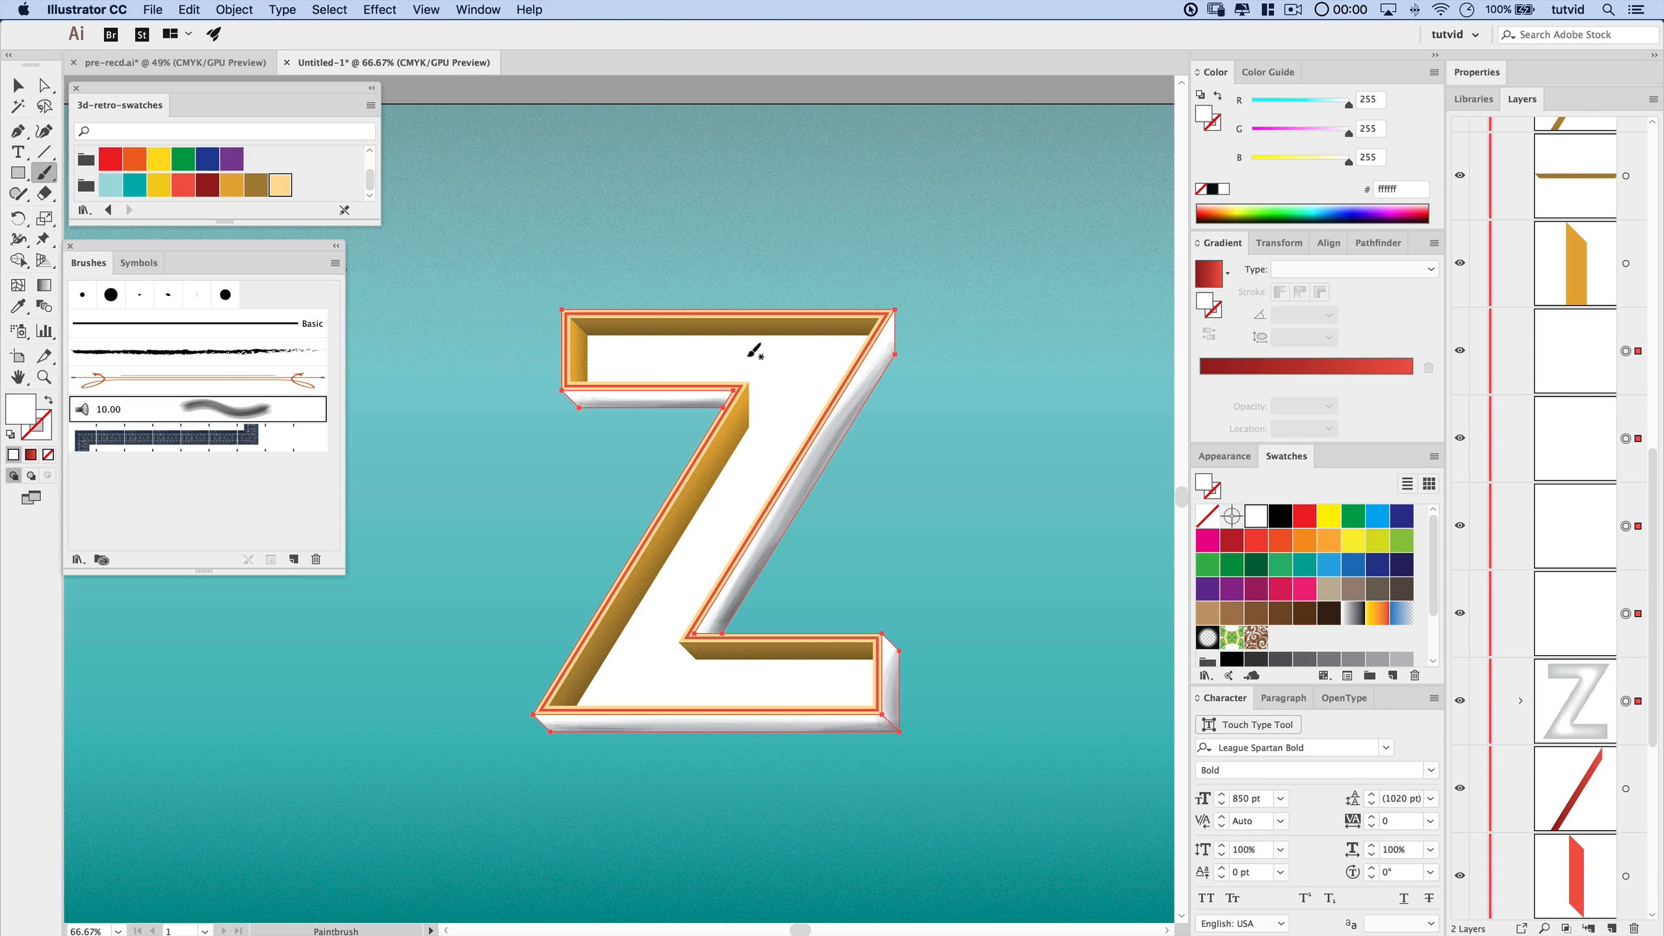
# - Bring the white copies to the front and combine them into one Z silhouette with Pathfinder Merge
pyautogui.click(234, 9)
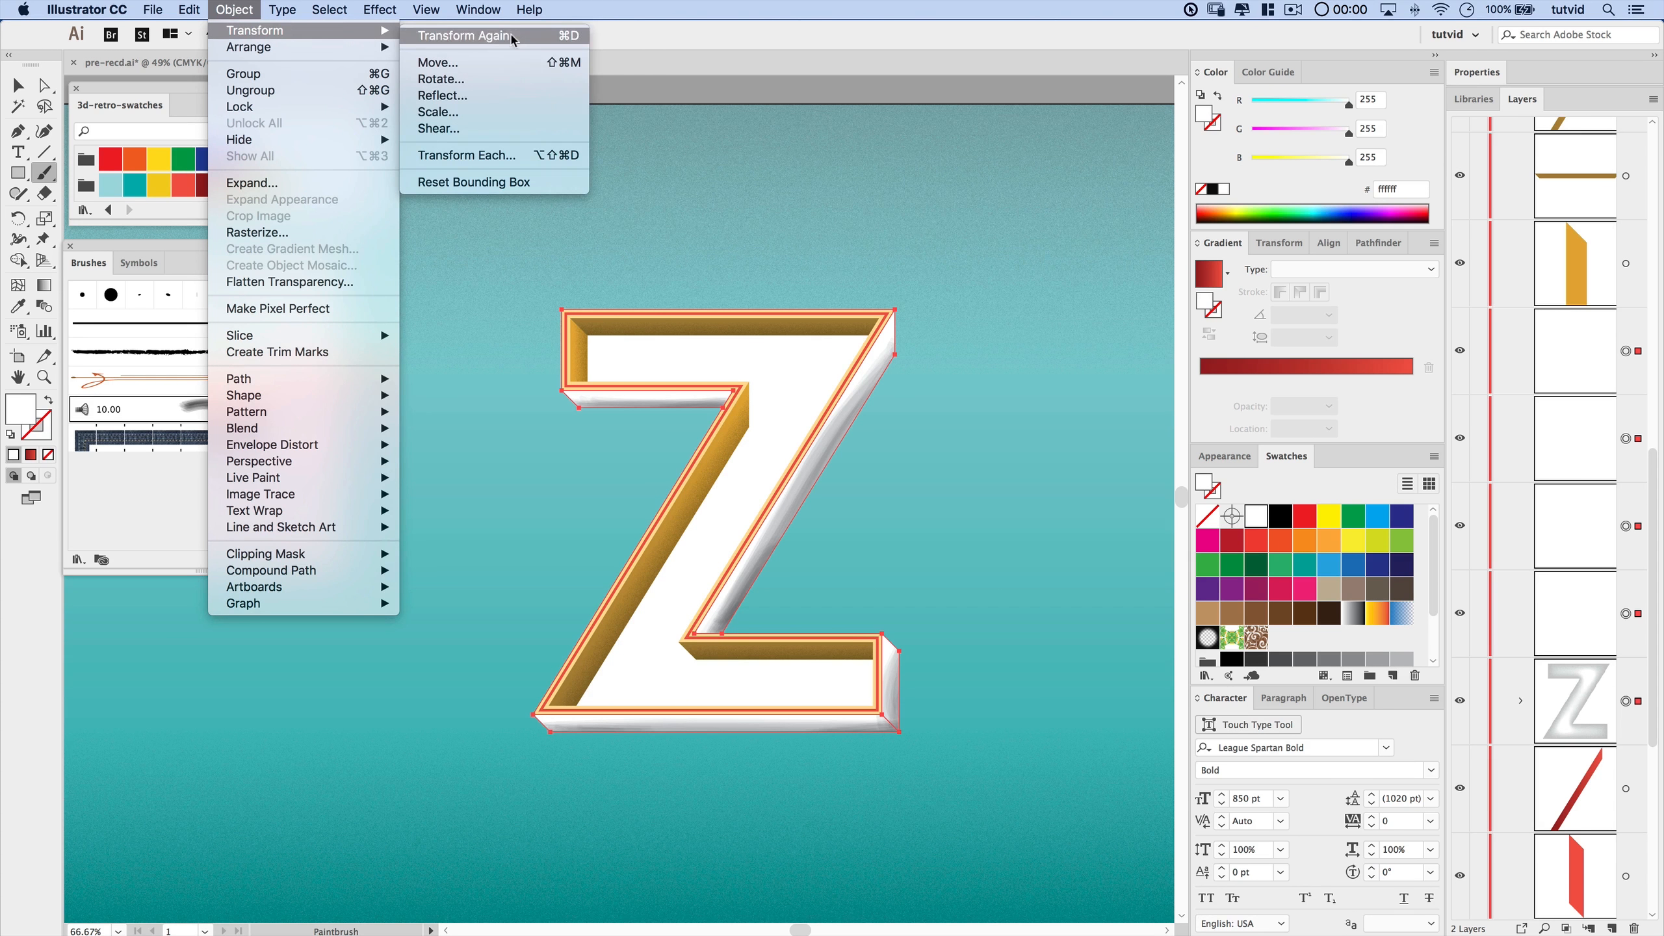
pyautogui.moveTo(293, 52)
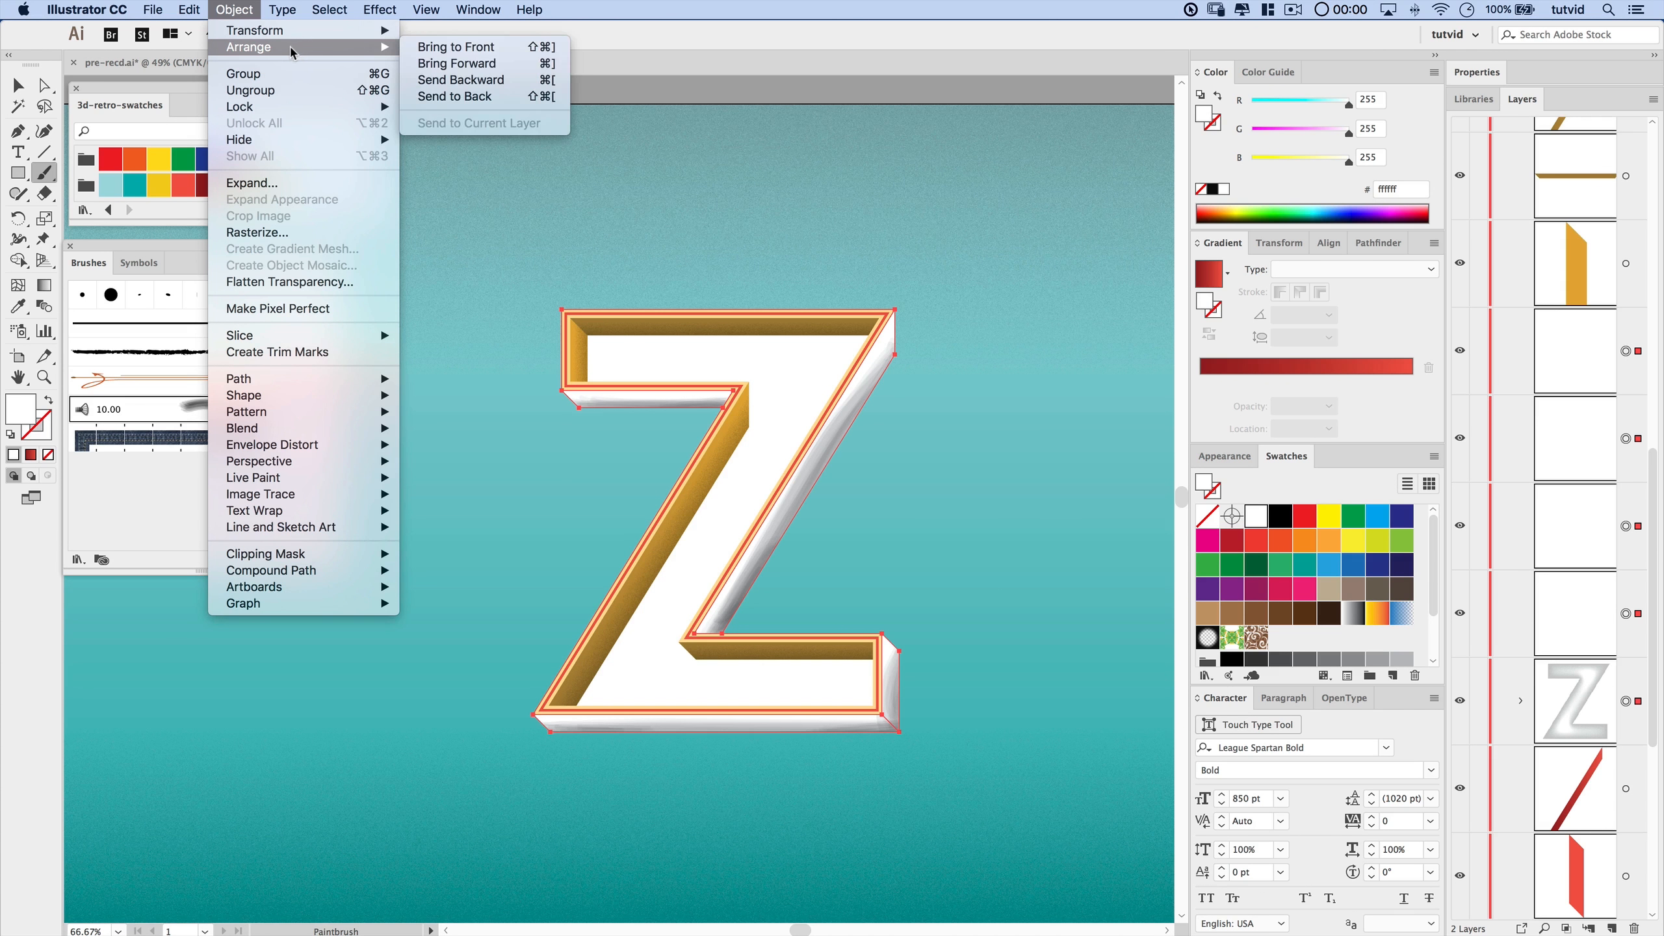
pyautogui.click(479, 46)
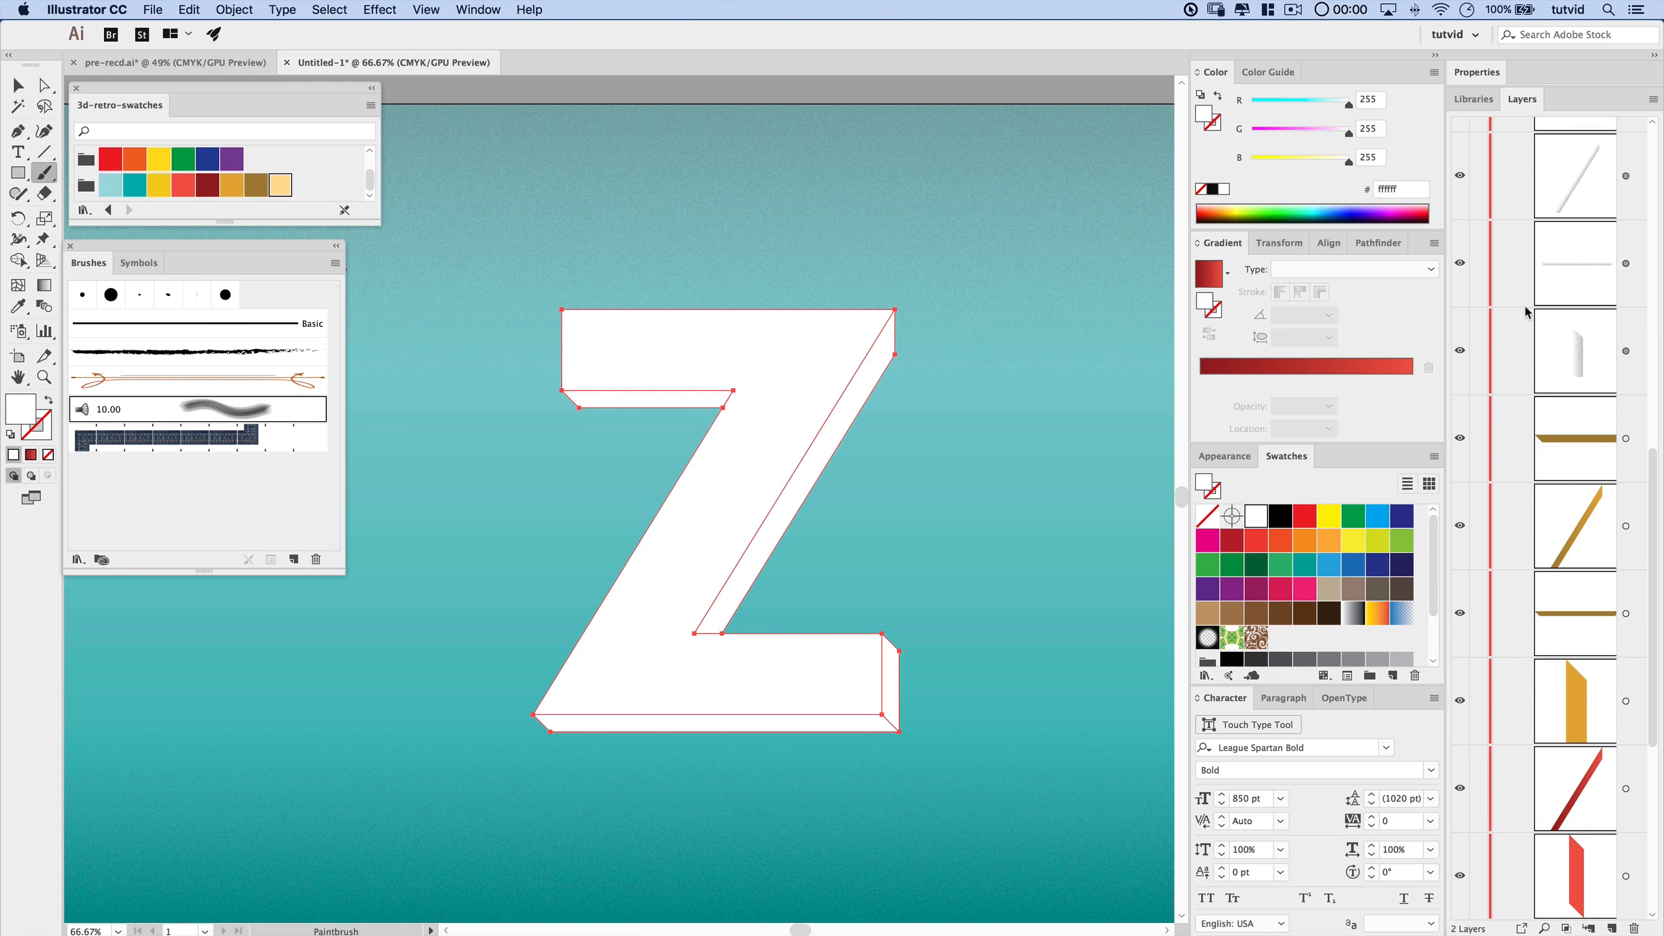
pyautogui.scroll(10, 1576, 434)
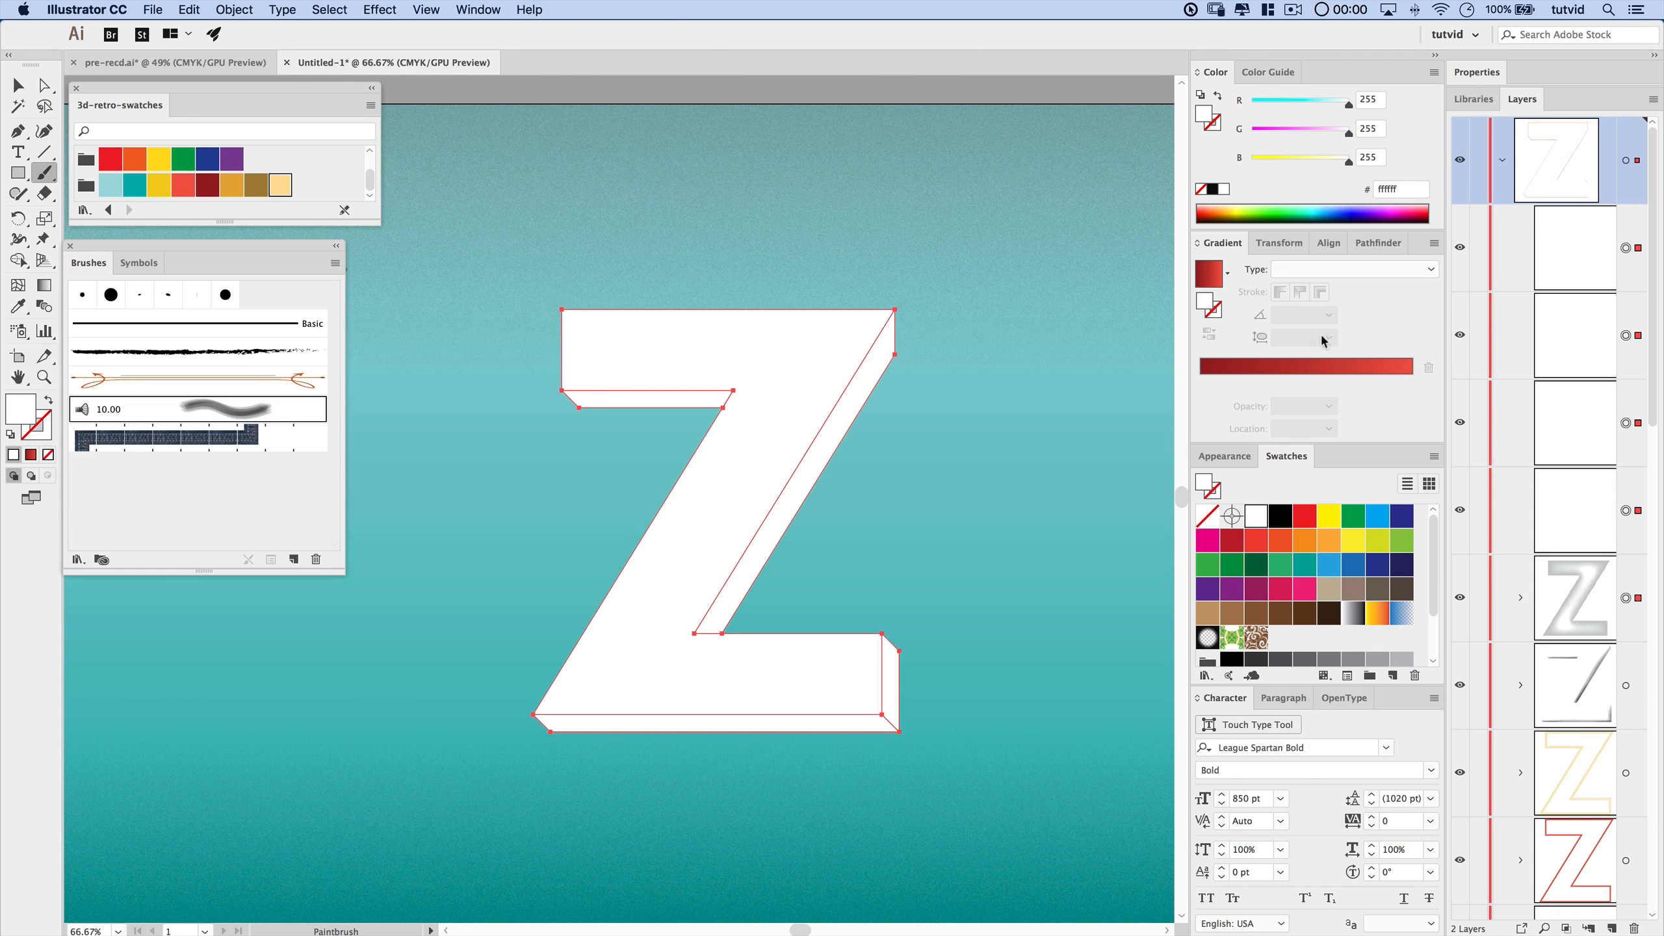
pyautogui.click(1376, 243)
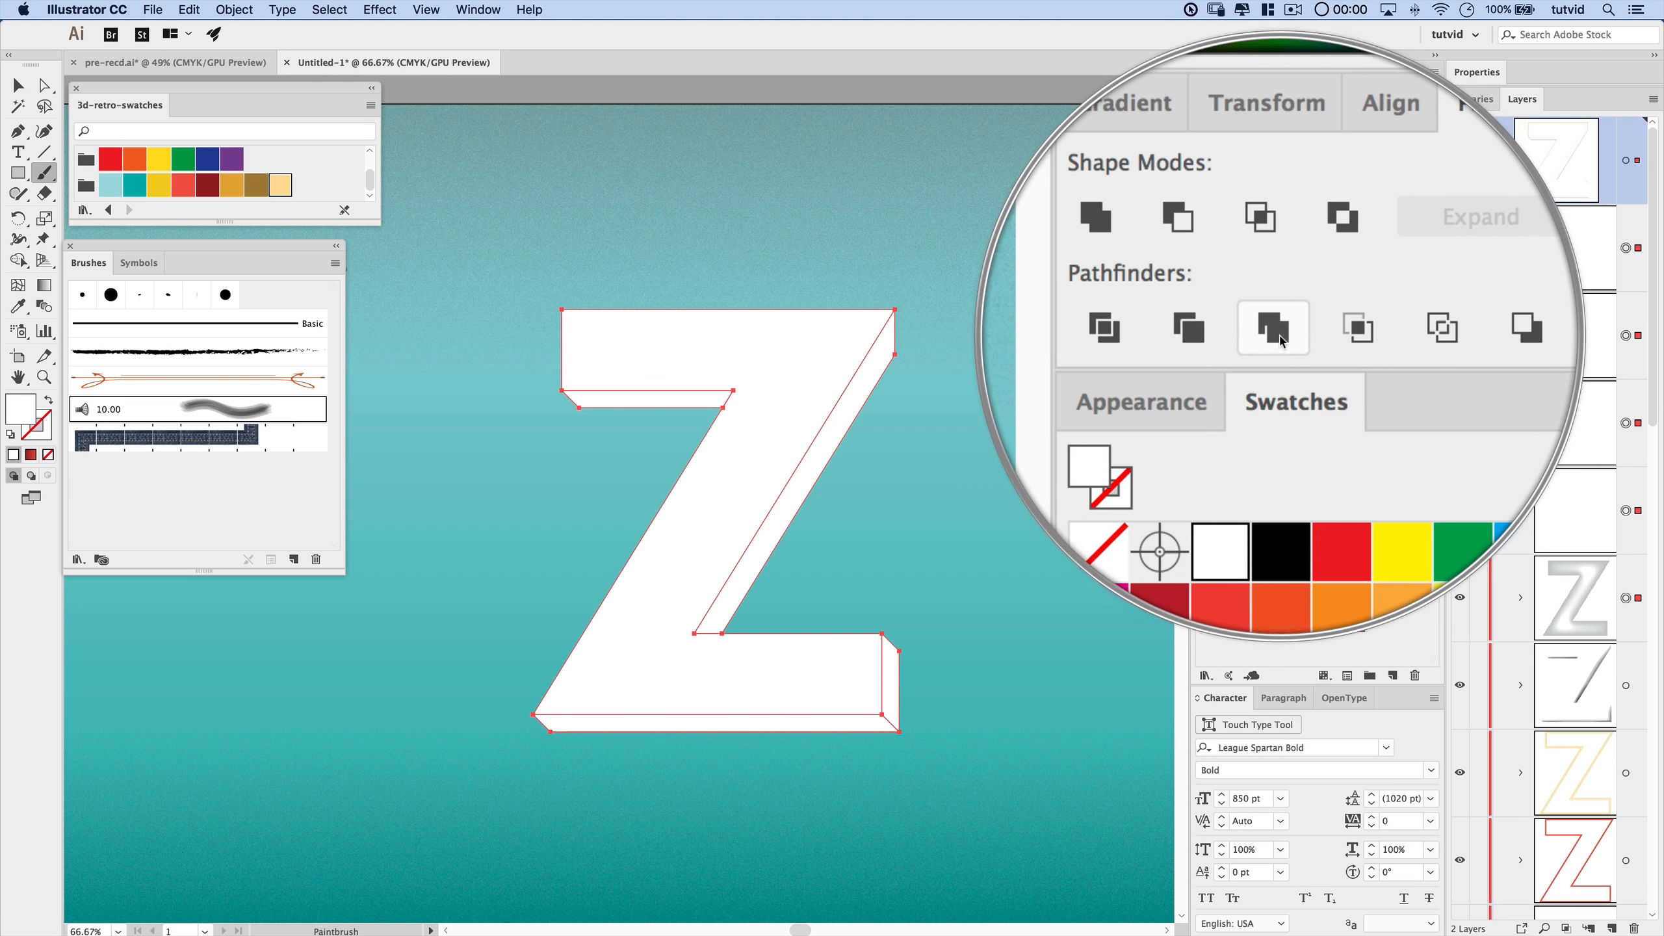
pyautogui.click(1277, 333)
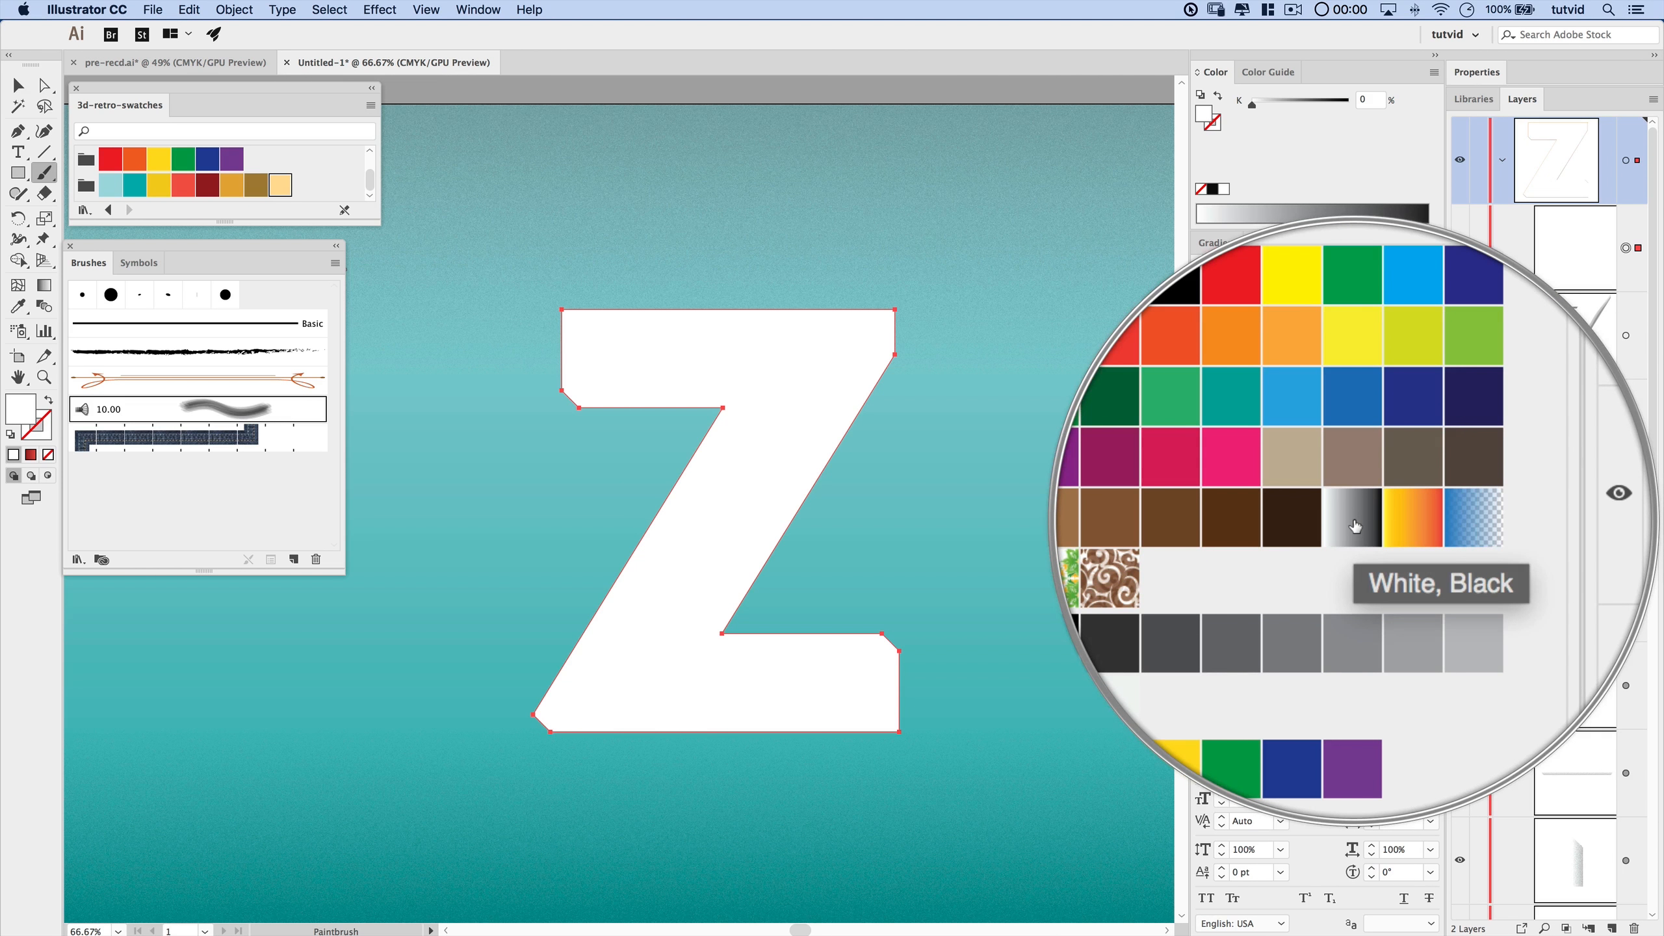
# - Fill the merged Z silhouette with the White, Black linear gradient at a 65° angle
pyautogui.click(1354, 524)
pyautogui.click(1214, 243)
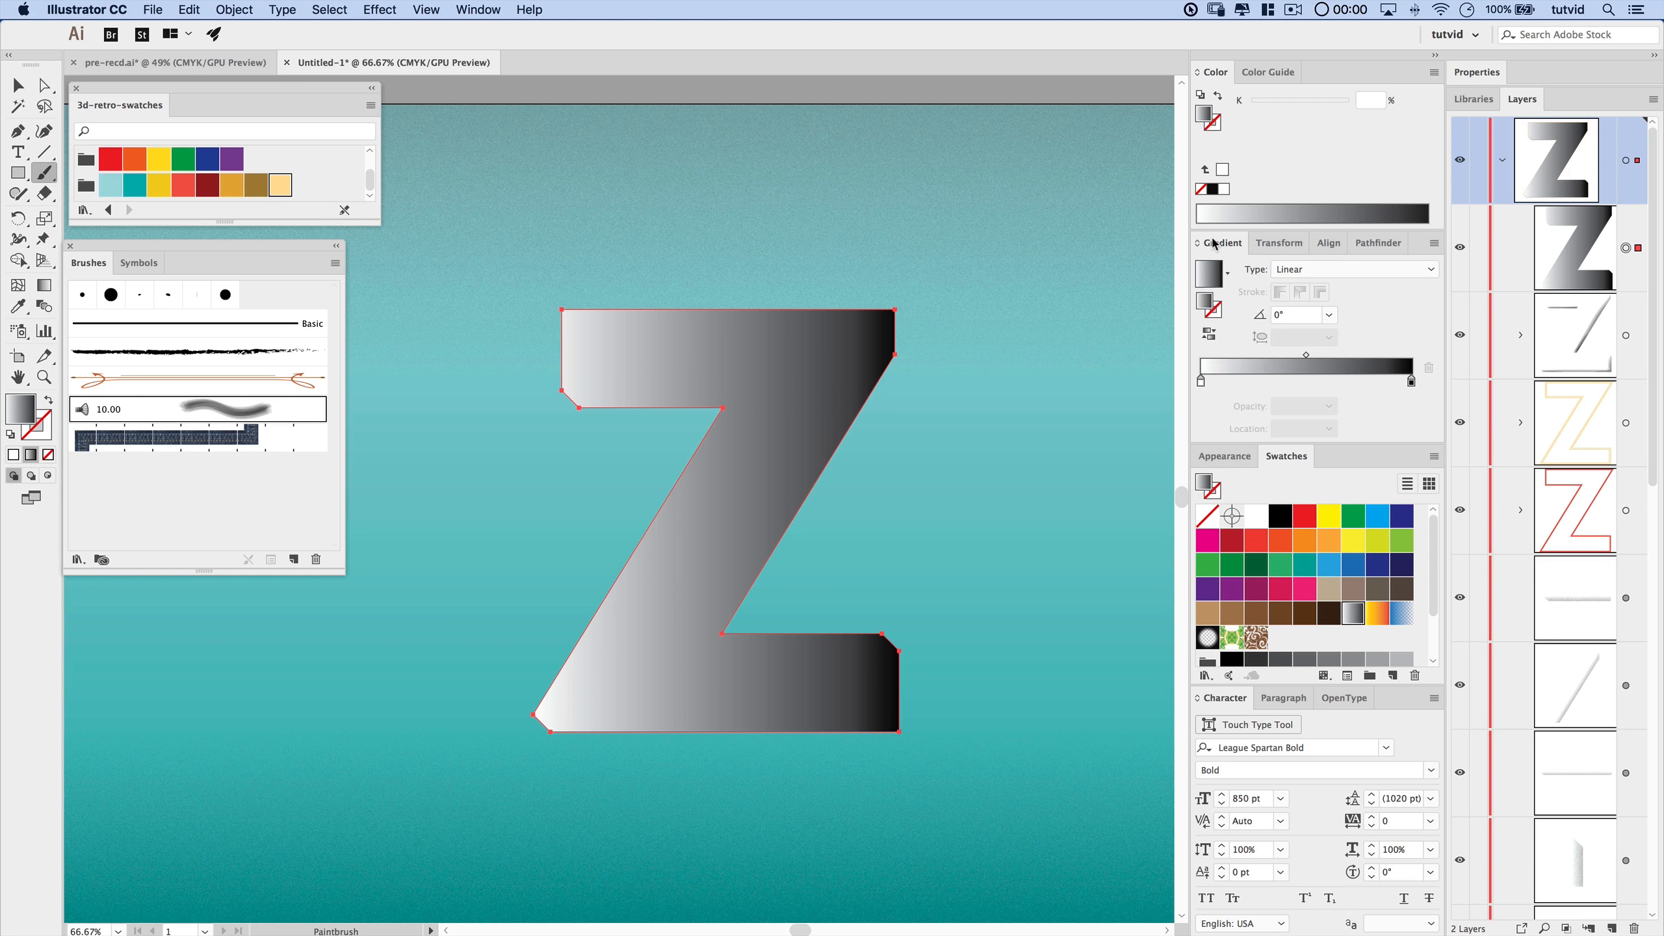
pyautogui.click(1288, 315)
pyautogui.write('6')
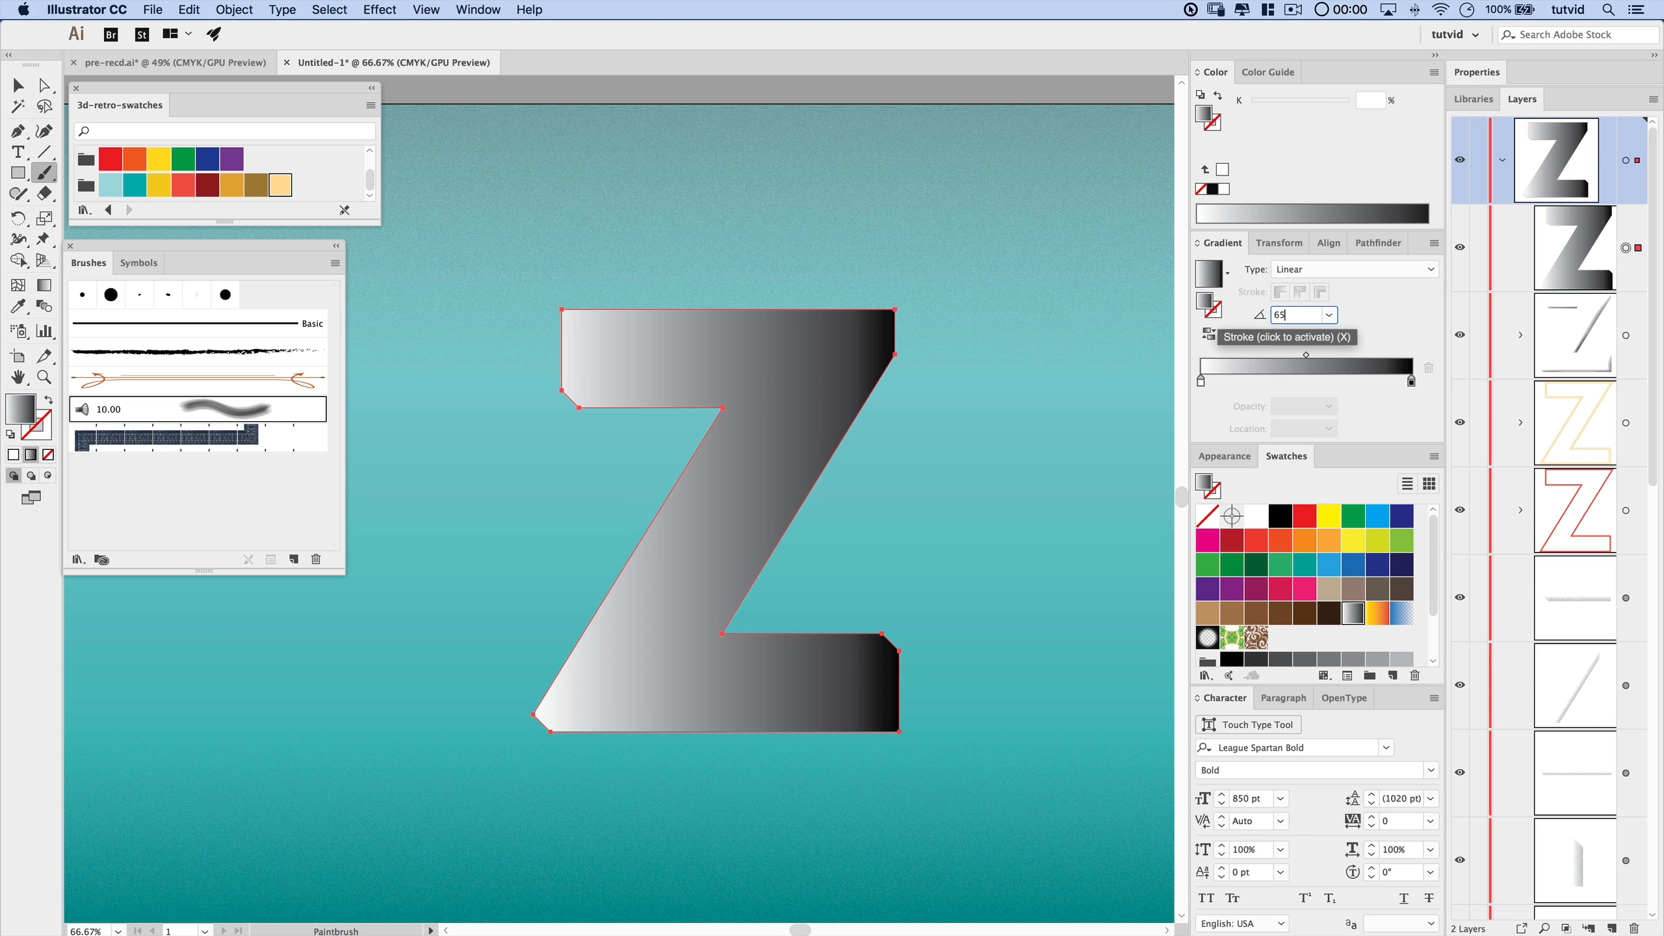
pyautogui.write('5')
pyautogui.press('Return')
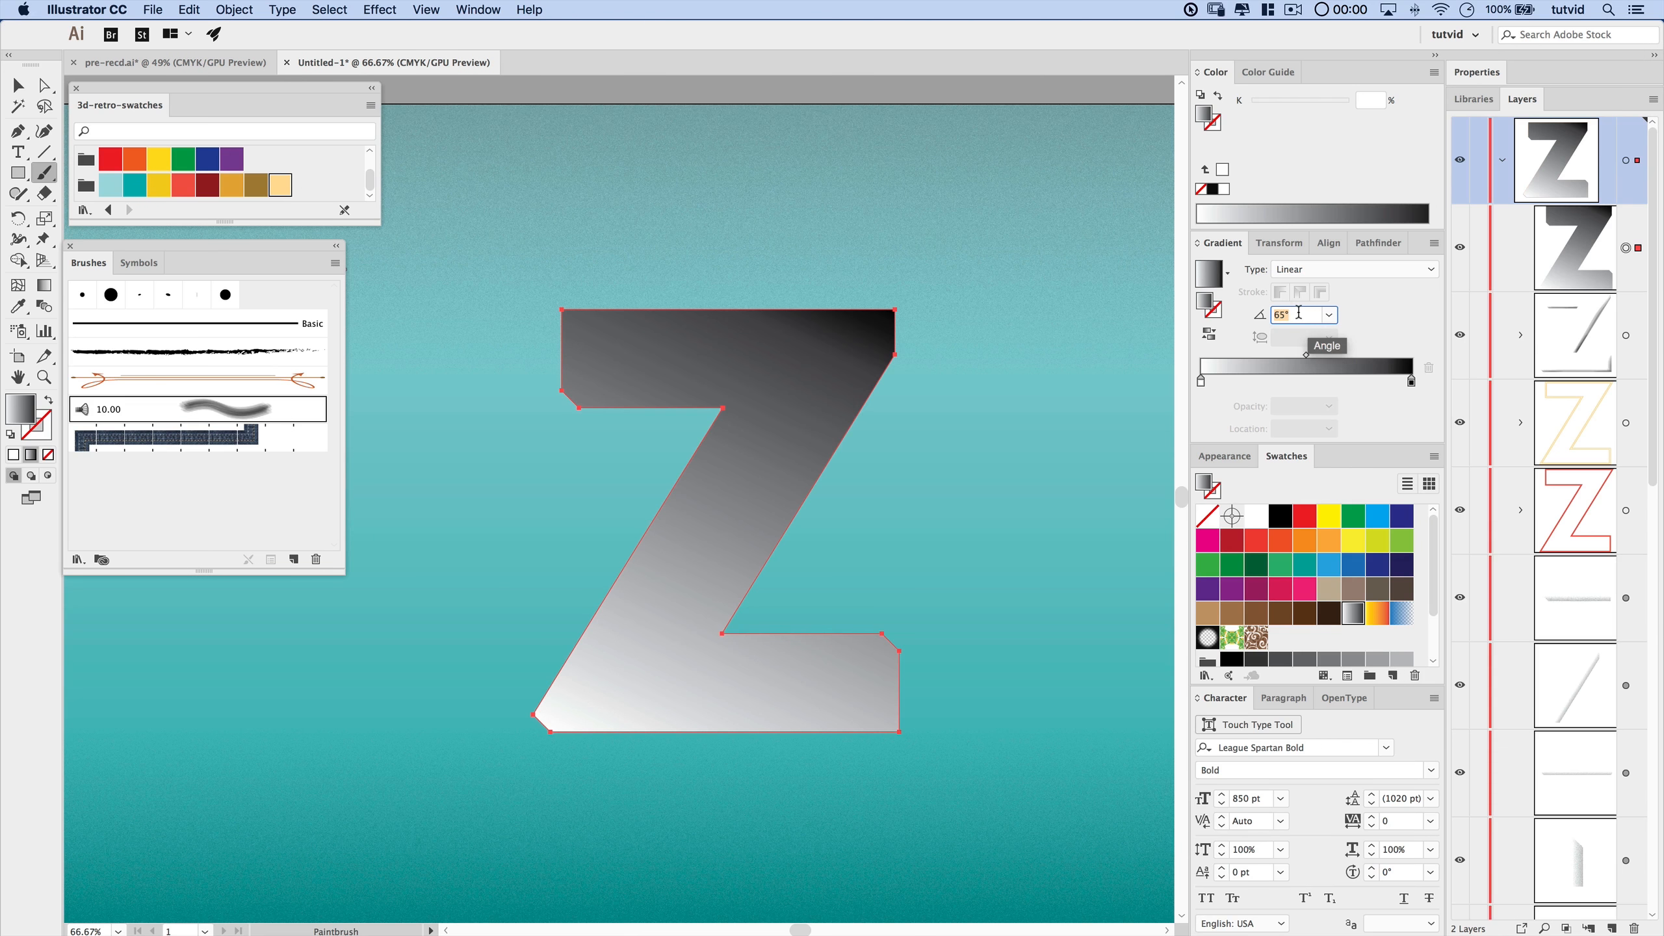
# - Reverse the silhouette's black-and-white gradient, moving its white stop to 85.38% and its midpoint to 70.51%
pyautogui.click(1299, 313)
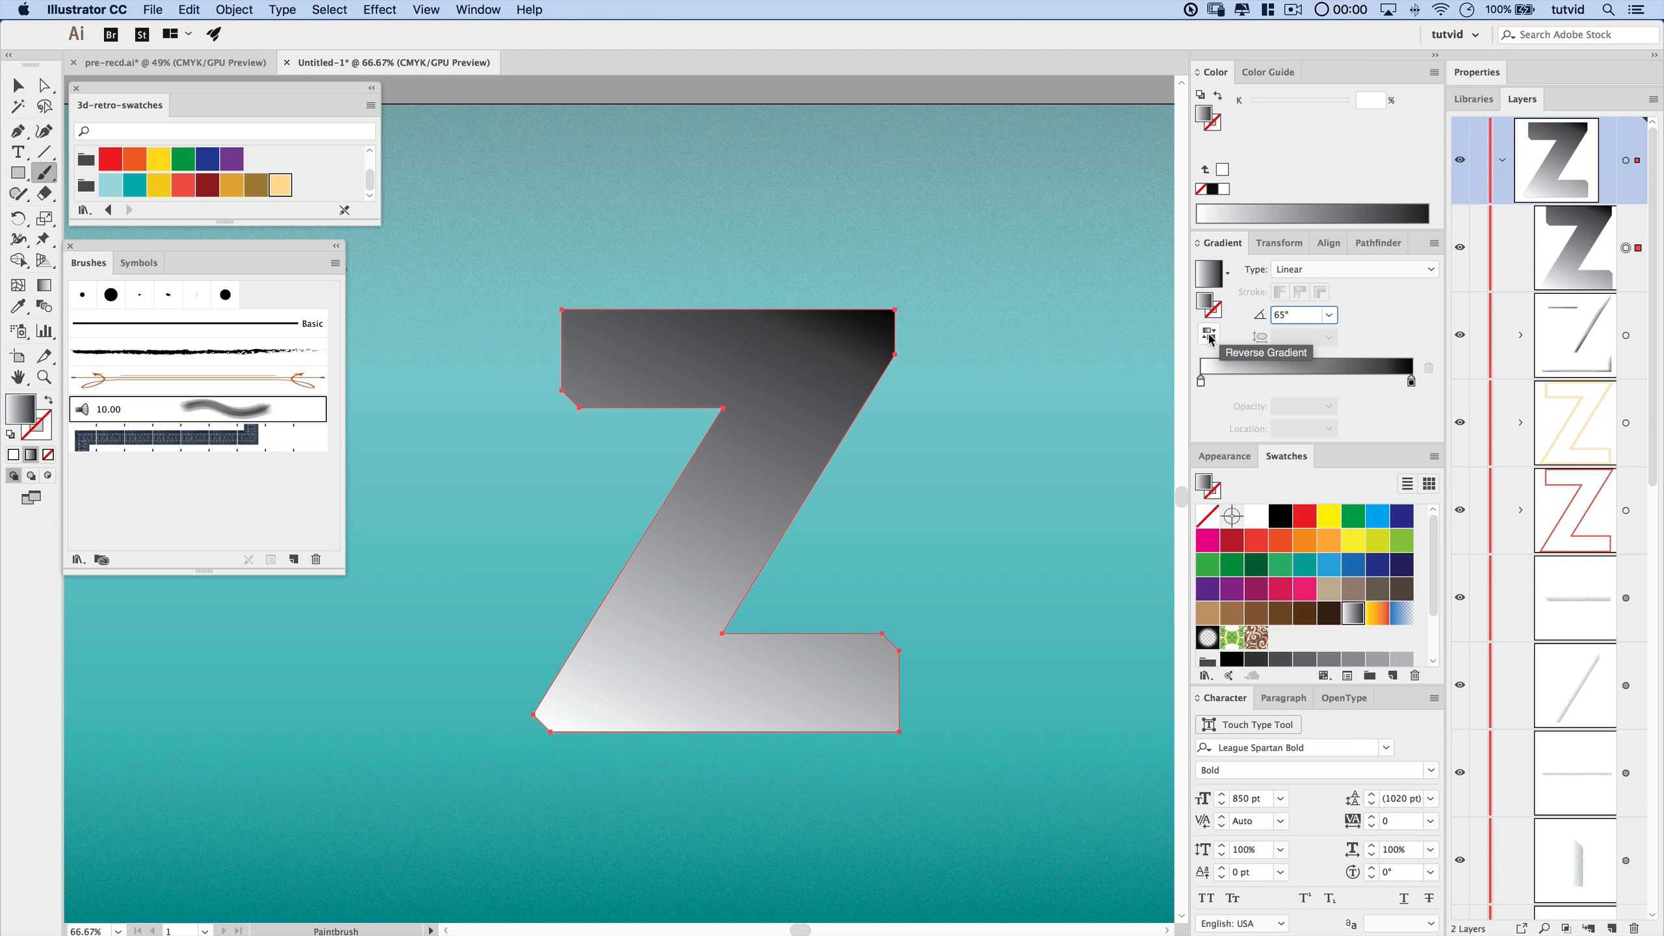
pyautogui.click(1212, 339)
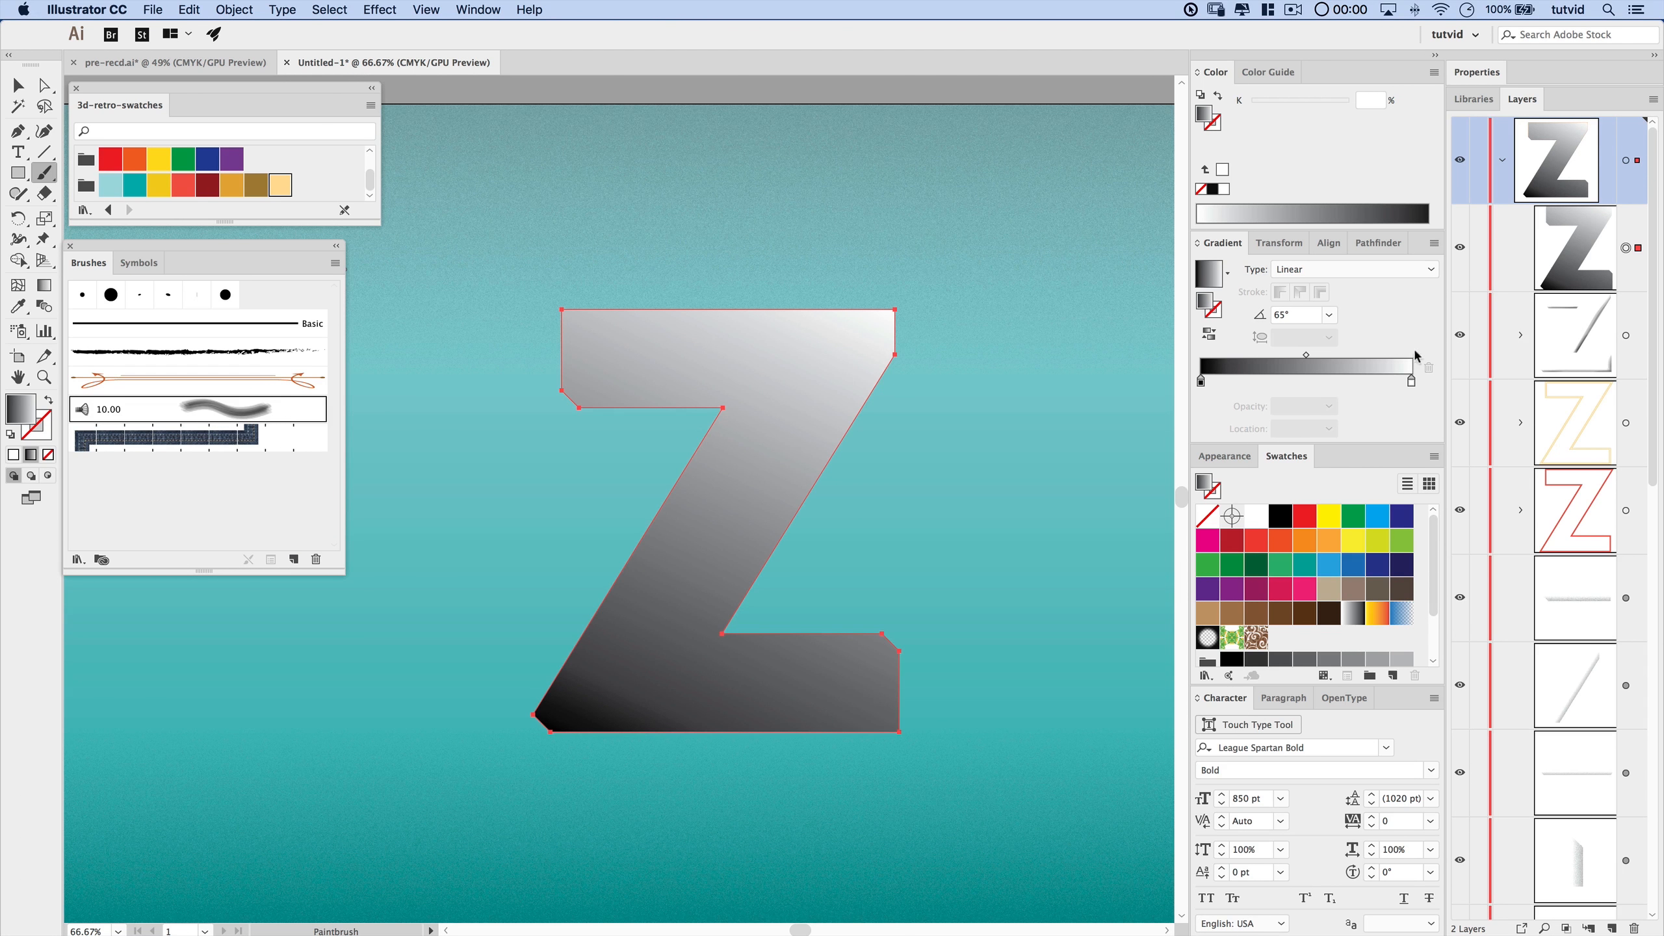
pyautogui.moveTo(1411, 381); pyautogui.dragTo(1381, 381)
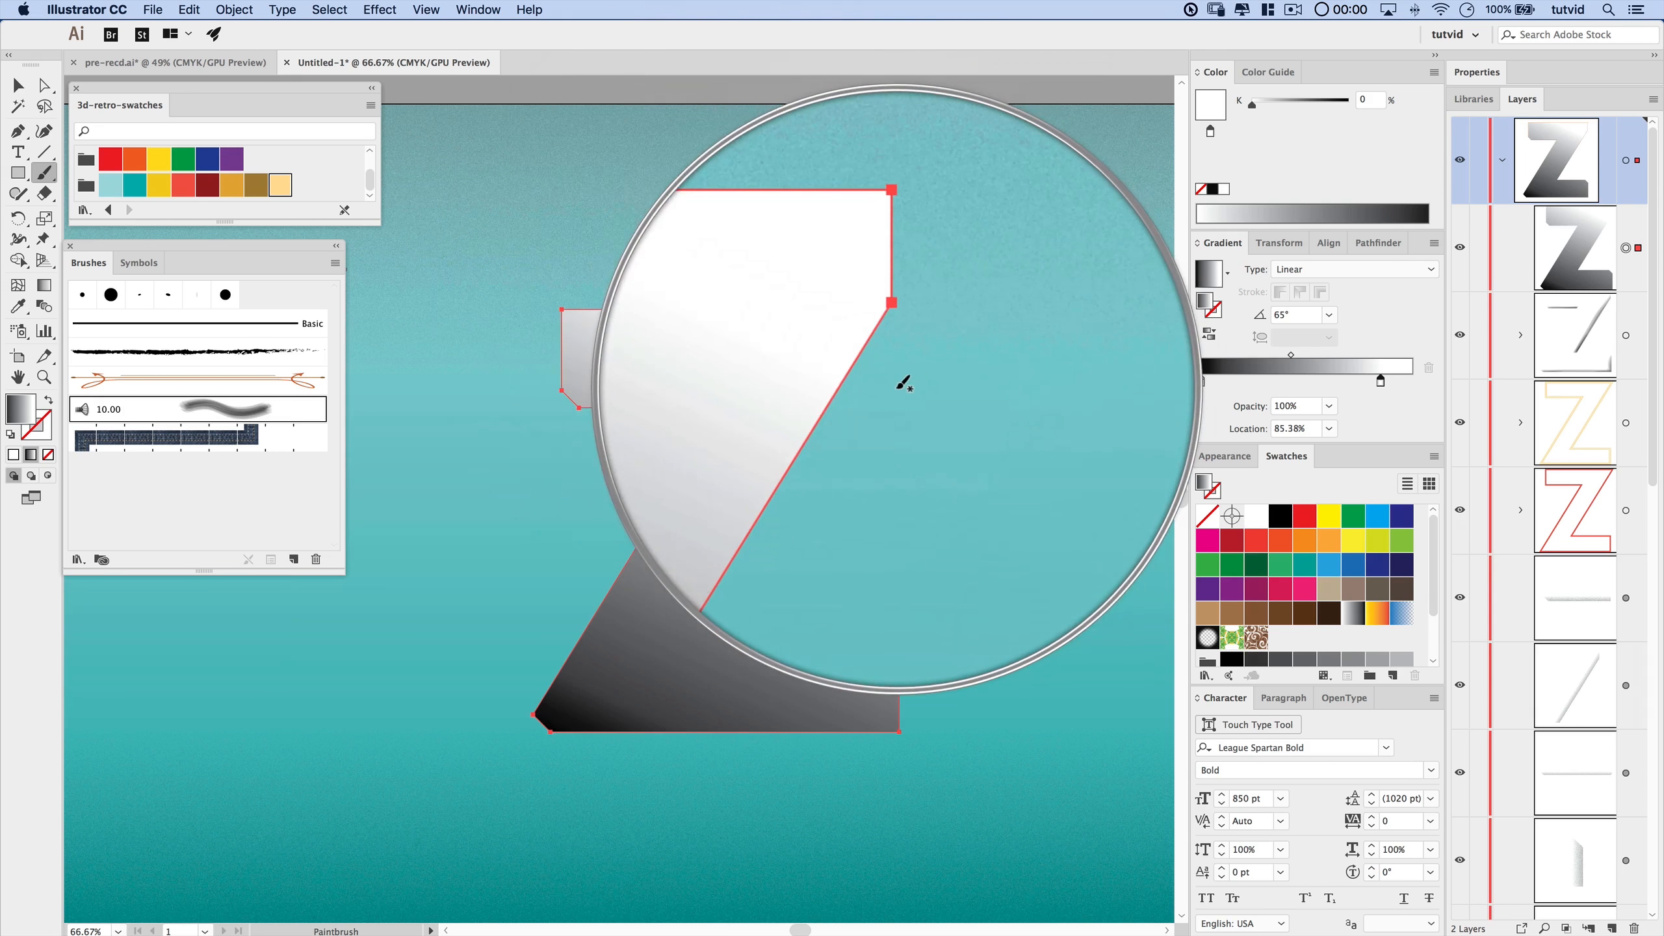
pyautogui.moveTo(1290, 355); pyautogui.dragTo(1328, 360)
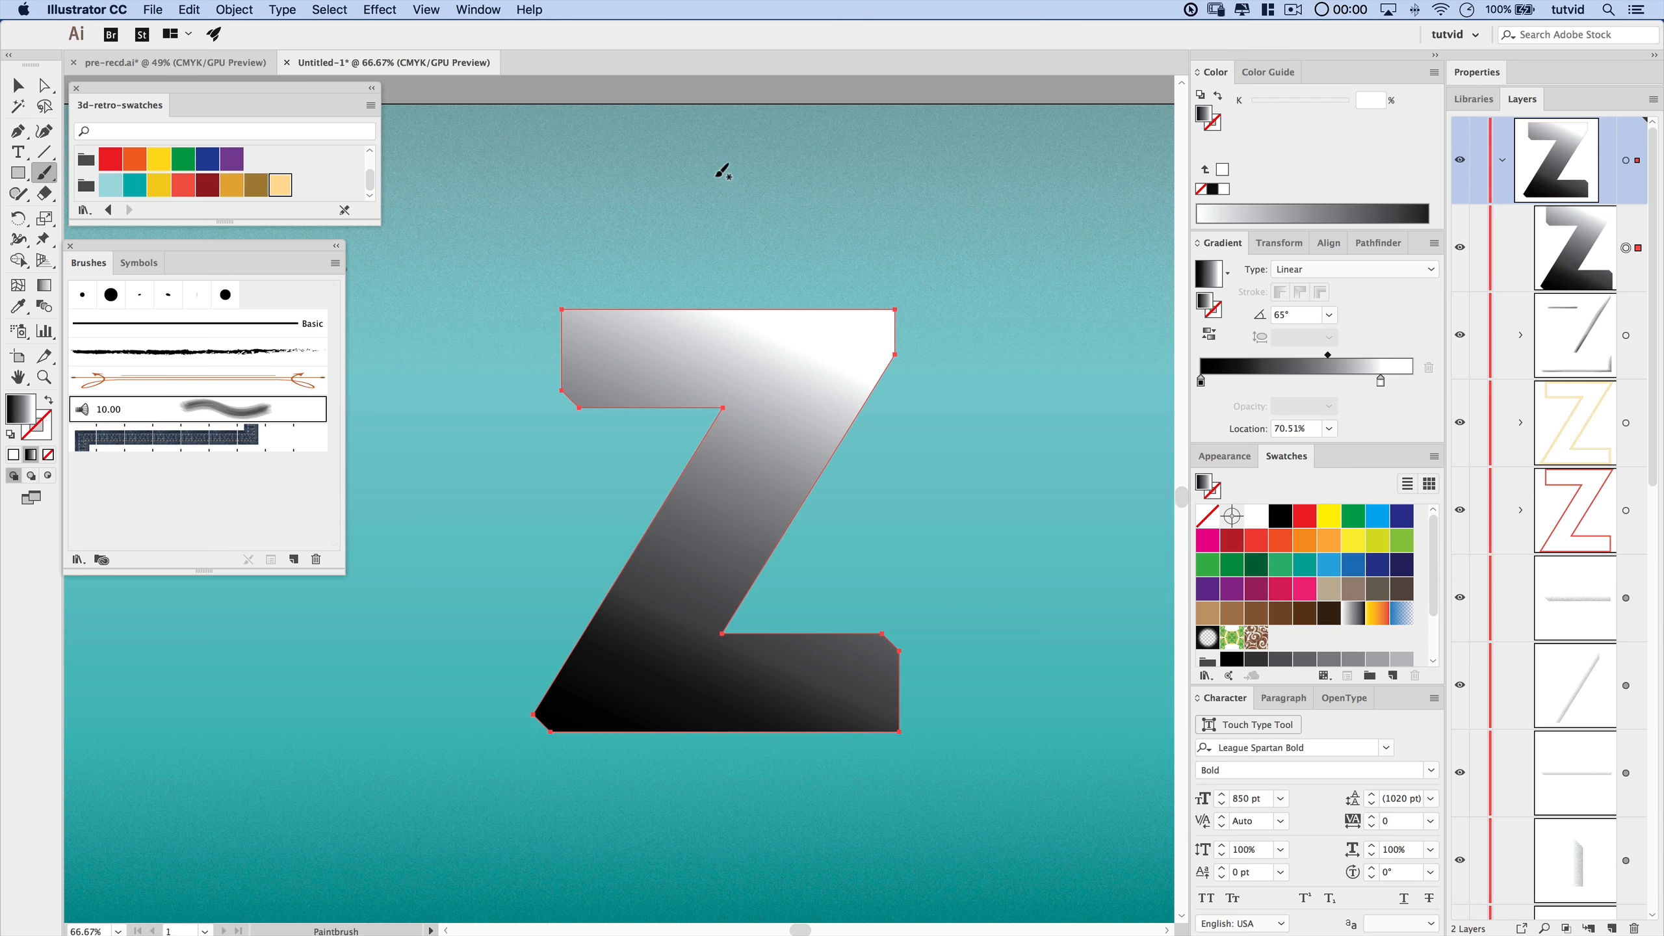
# - Apply the Grain effect to the gradient Z silhouette and blend it over the letter in Multiply mode at 25% opacity
pyautogui.click(387, 9)
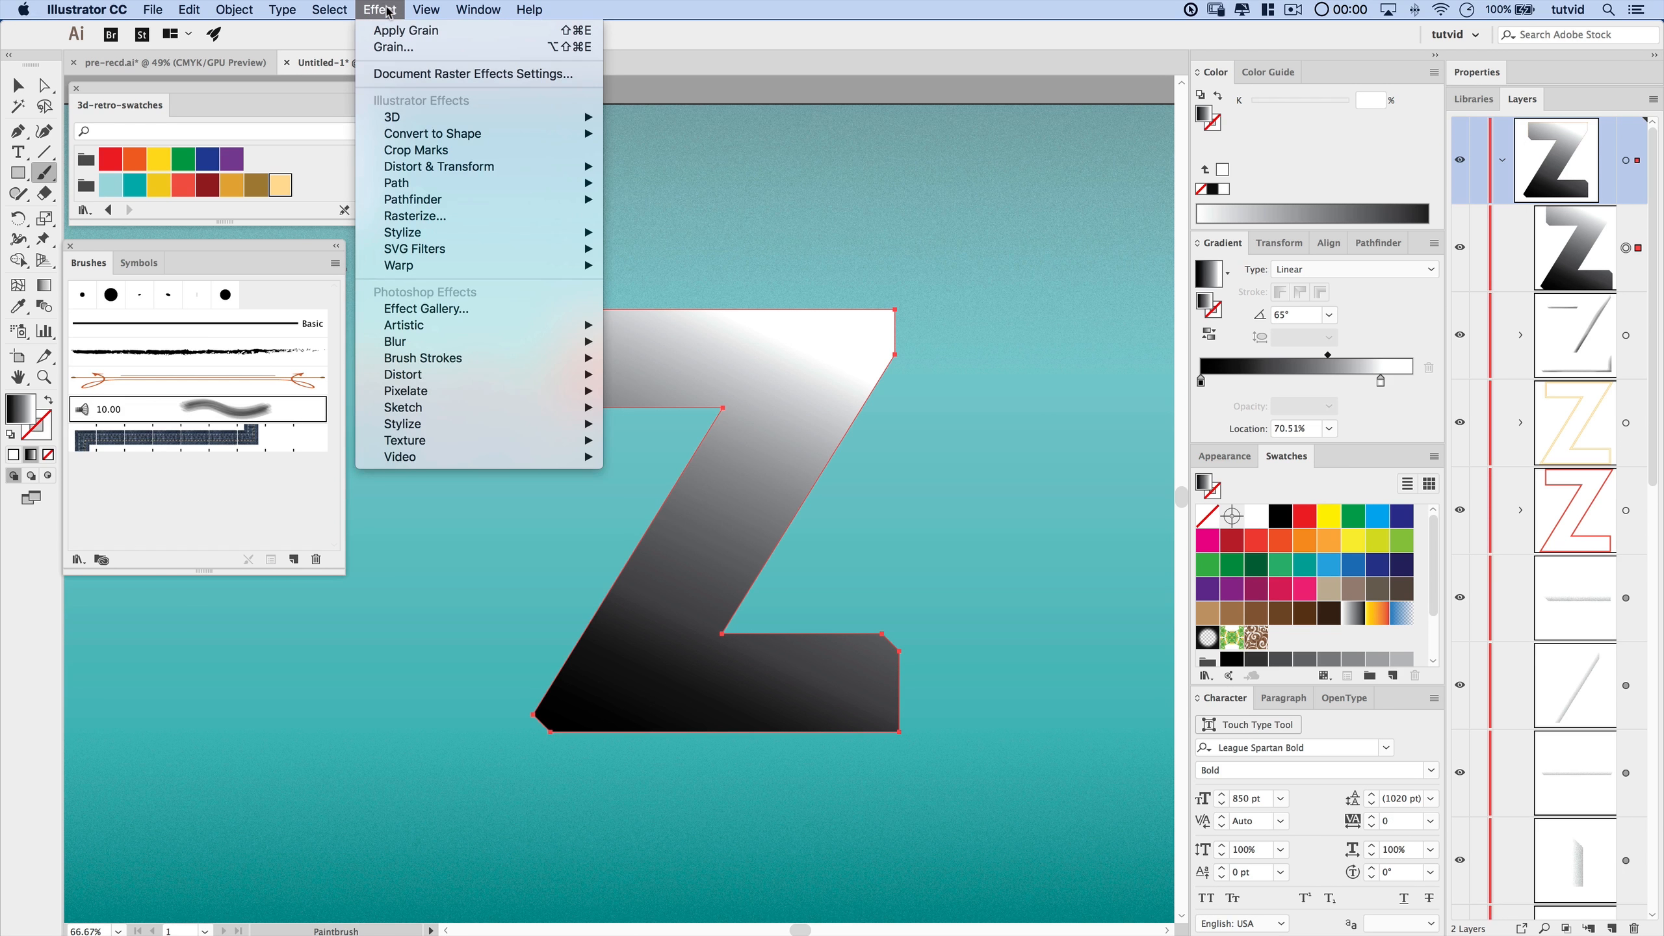
pyautogui.click(419, 32)
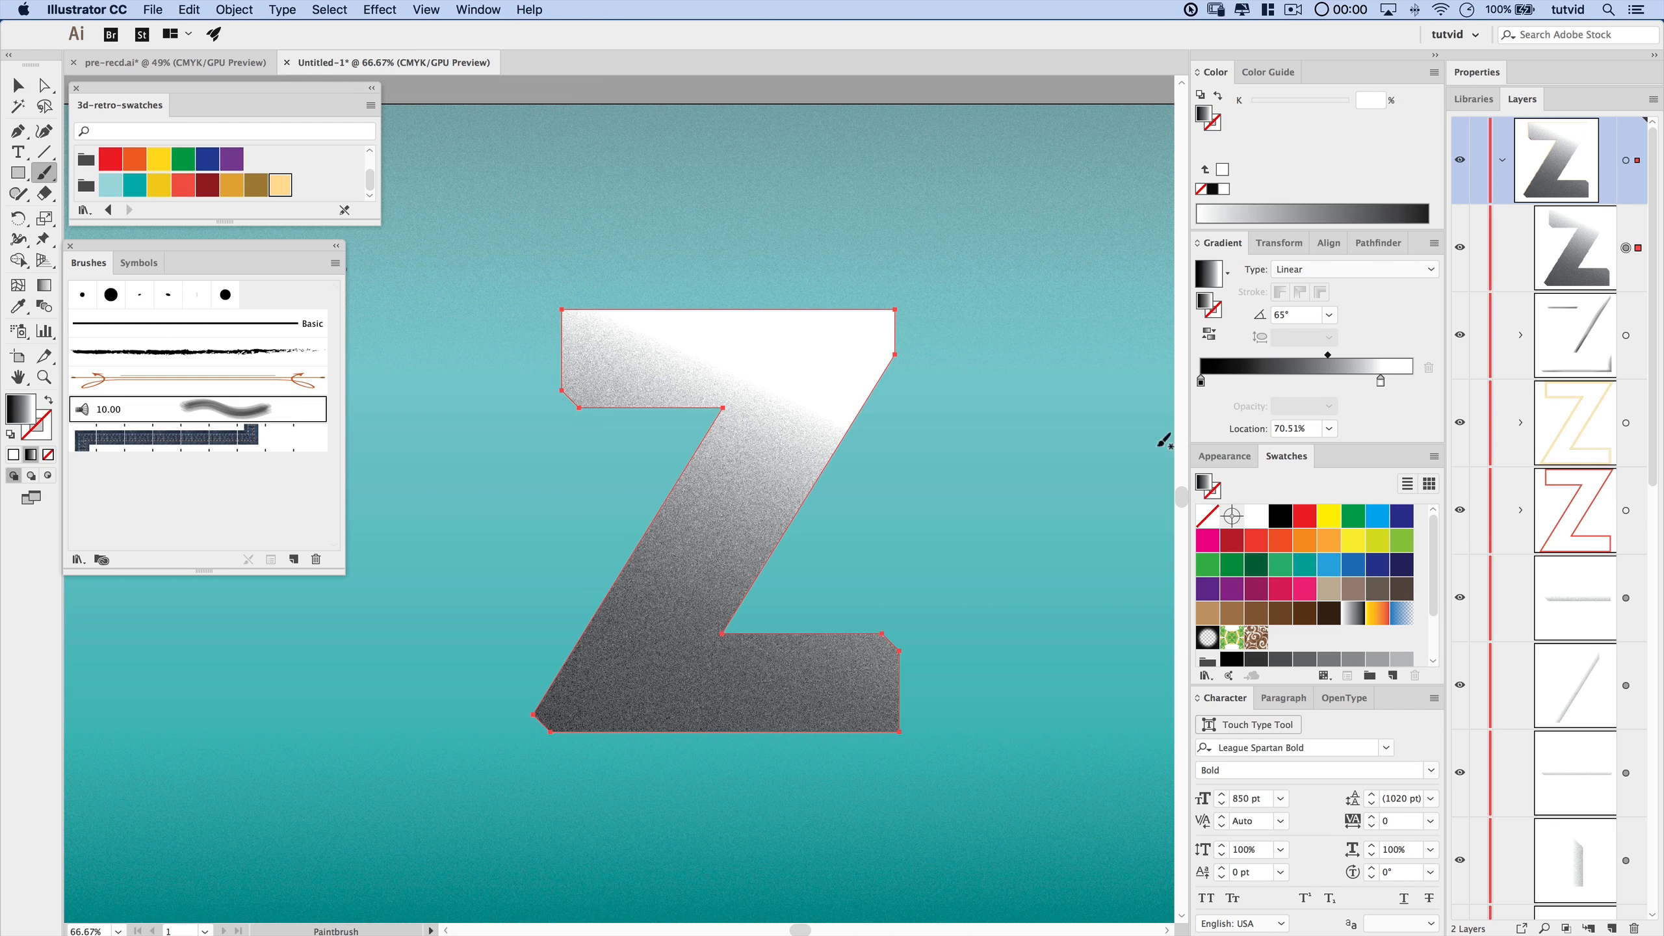
pyautogui.click(1489, 76)
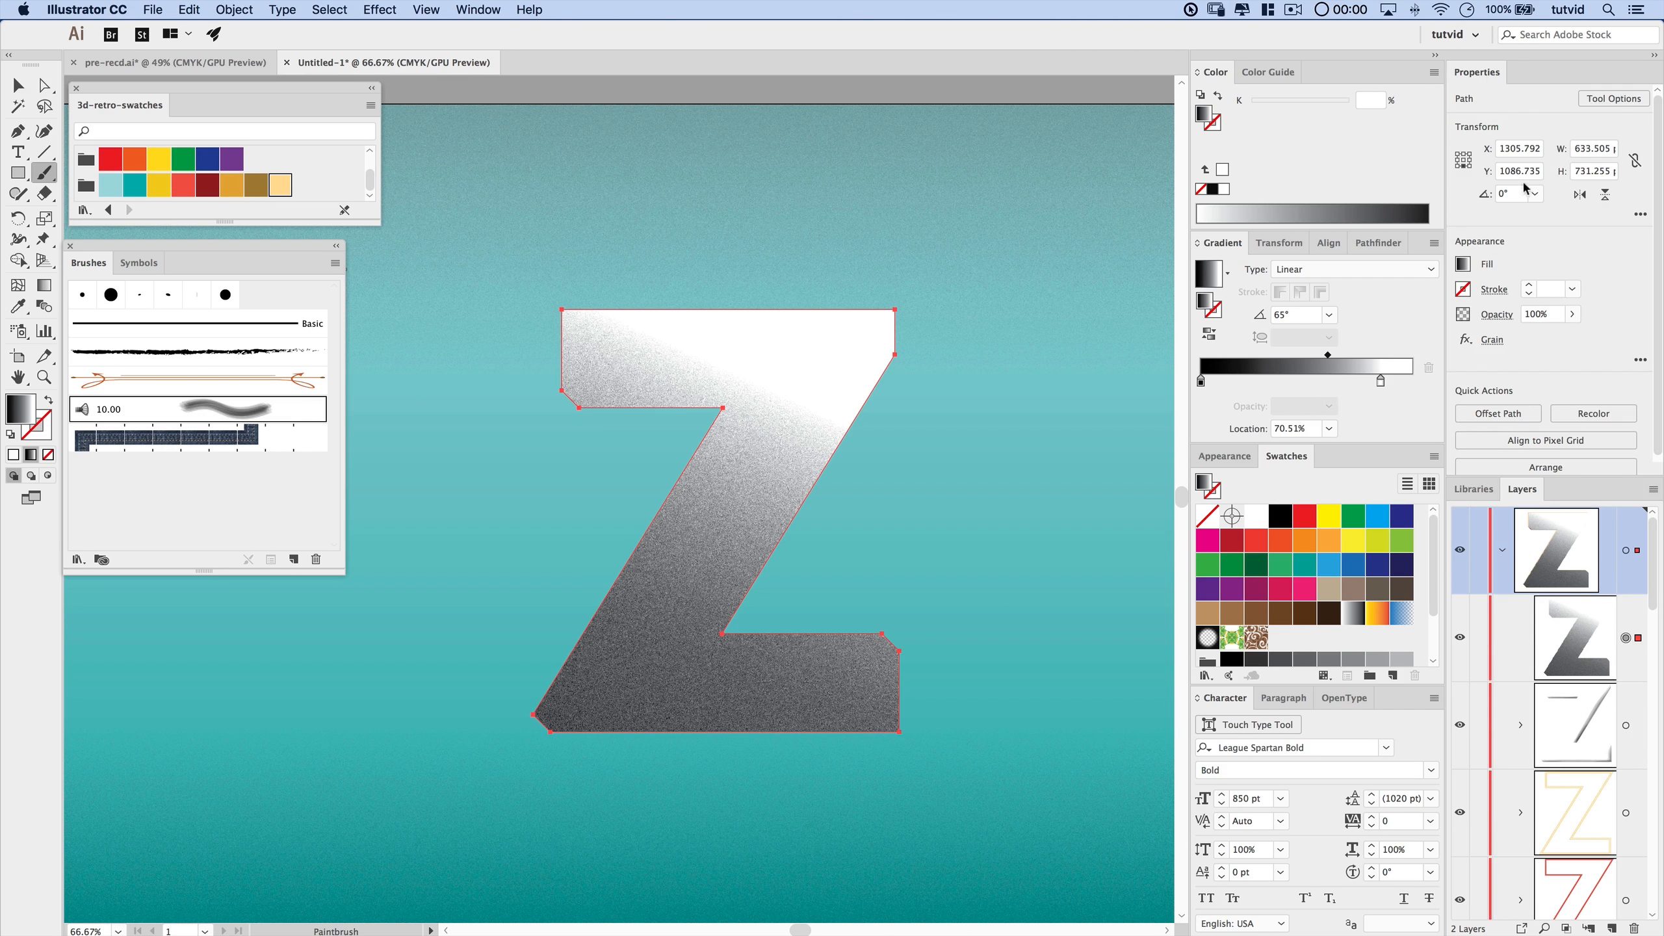
pyautogui.click(1498, 316)
pyautogui.click(1370, 345)
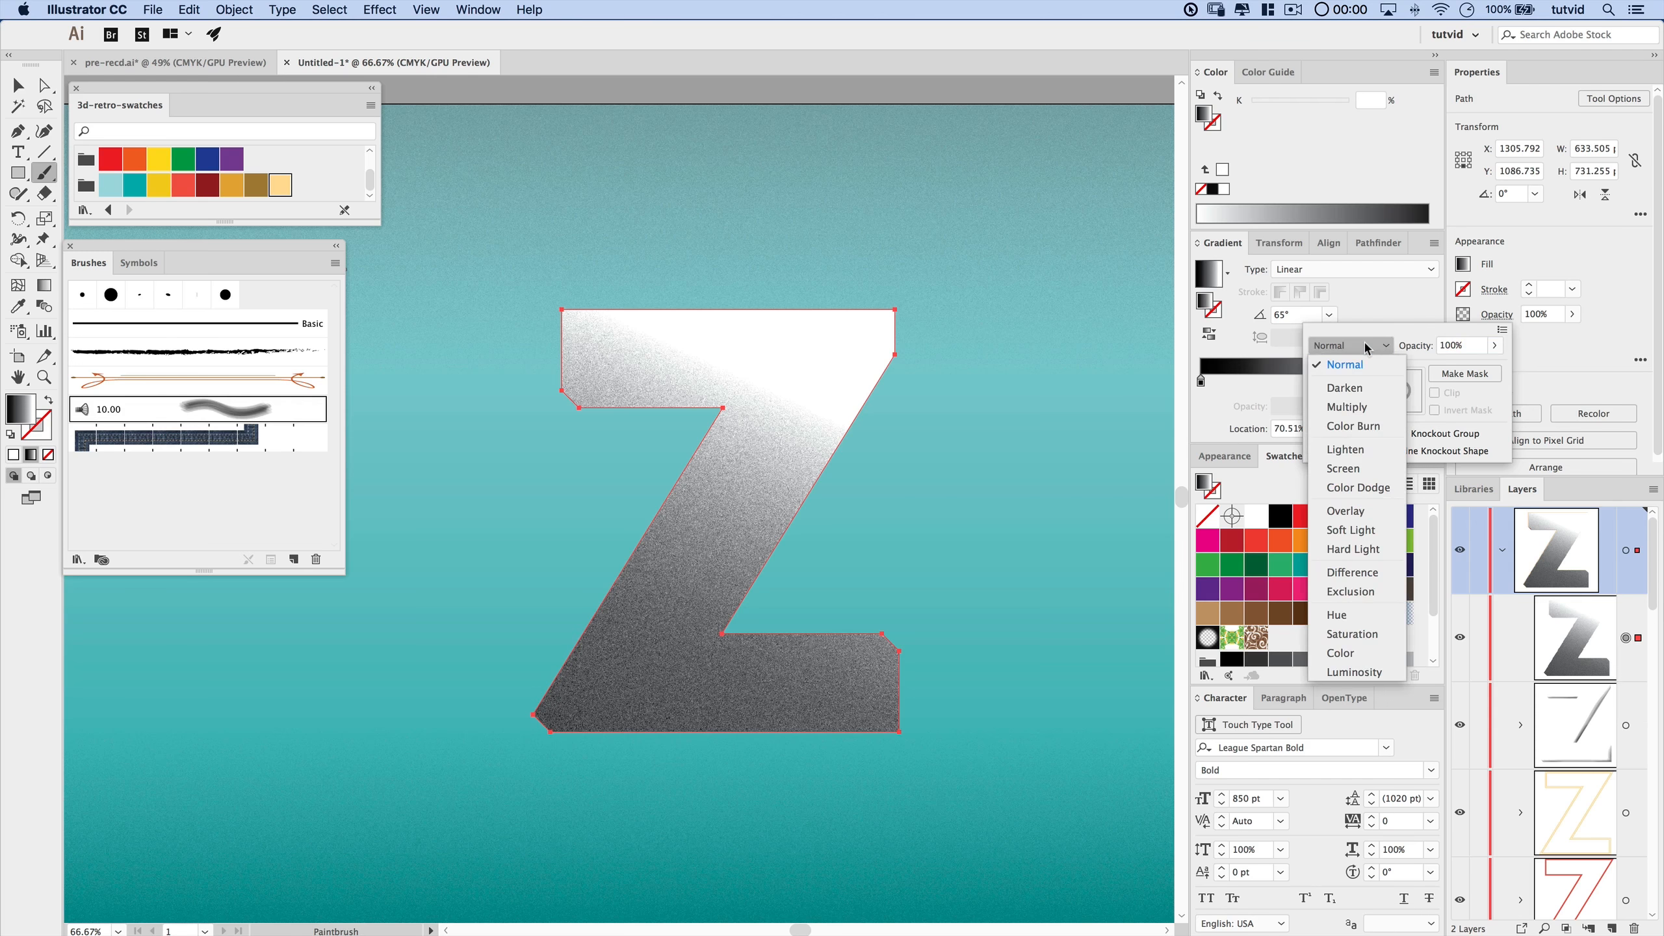
pyautogui.click(1342, 406)
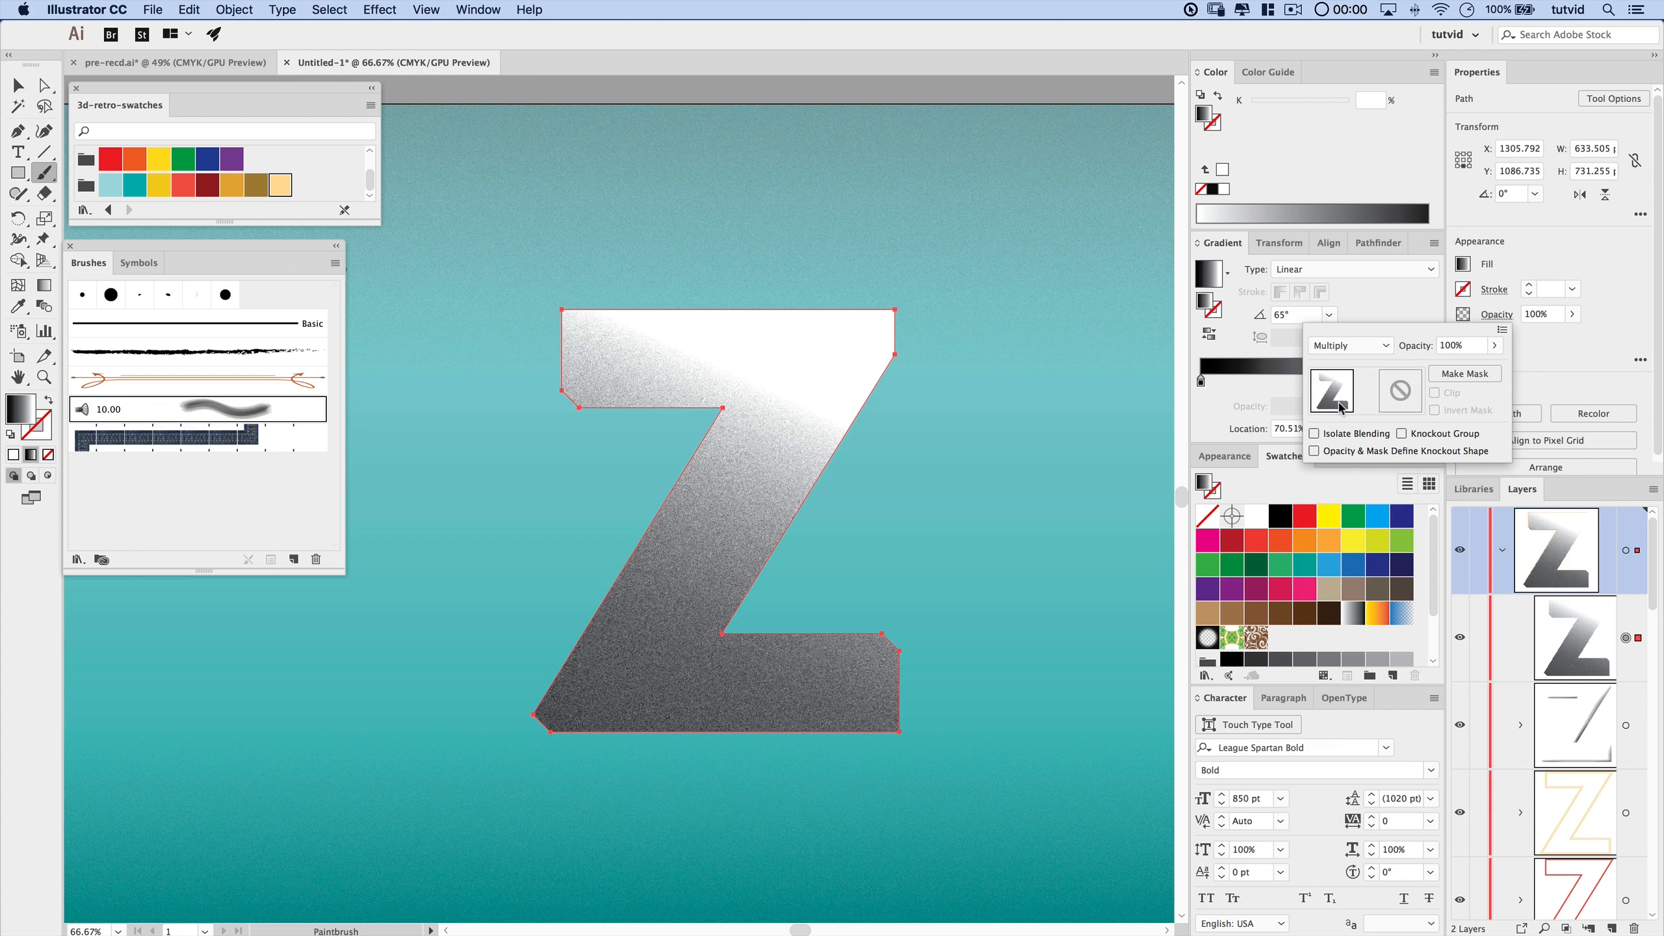
pyautogui.click(1469, 348)
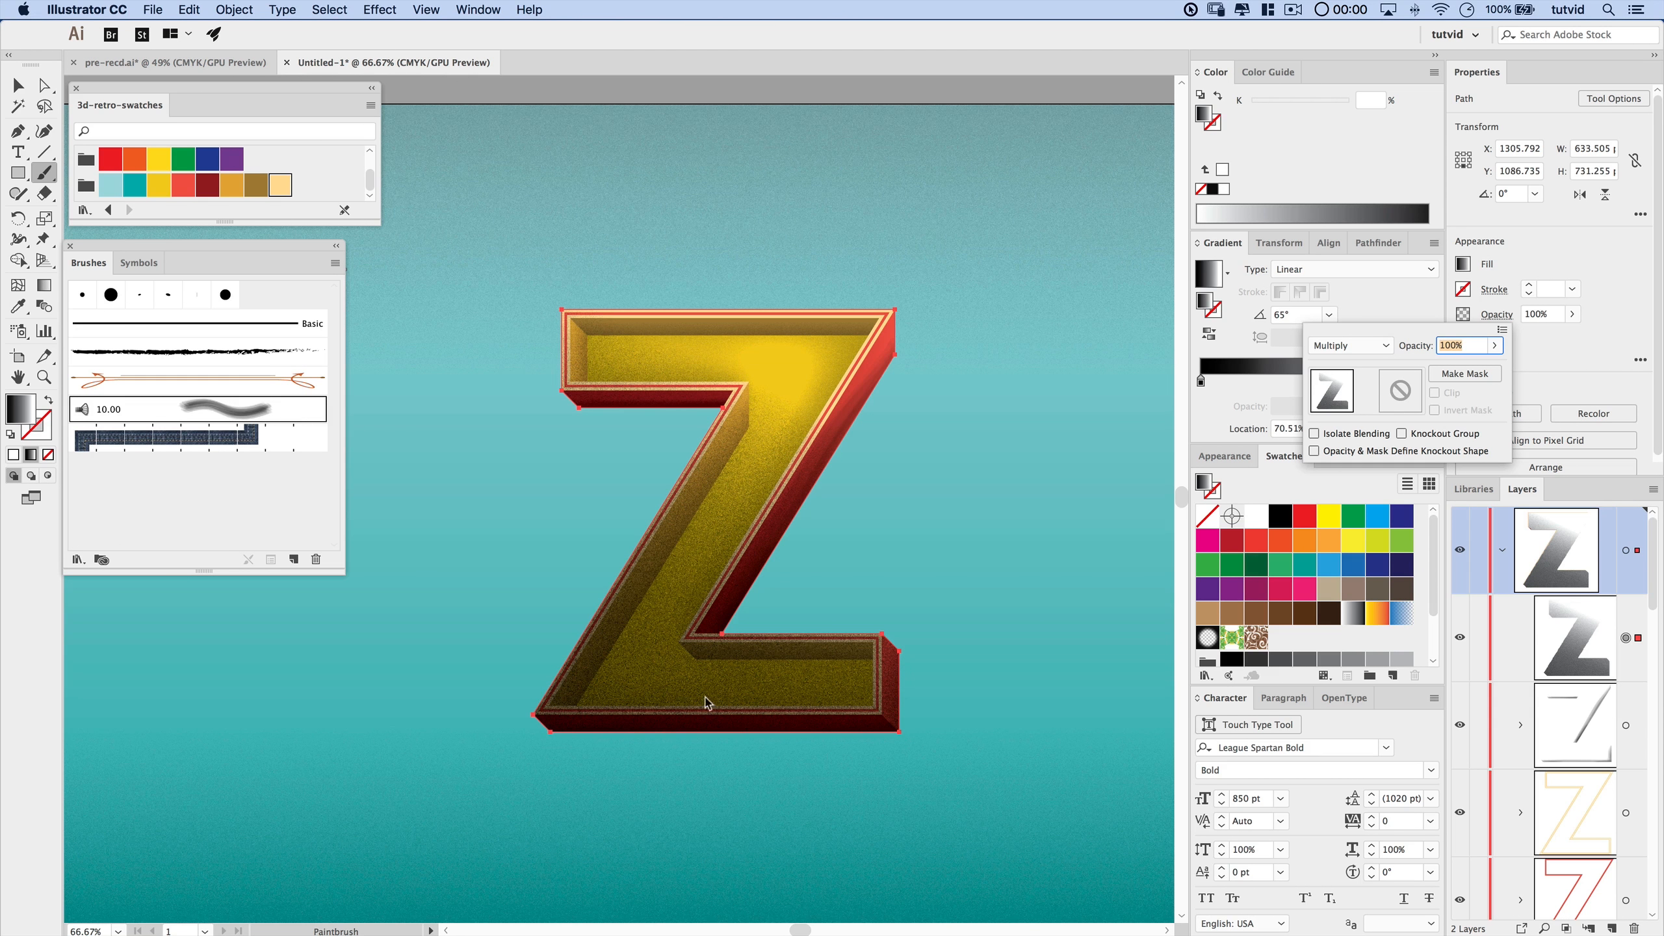
pyautogui.write('25')
pyautogui.press('Tab')
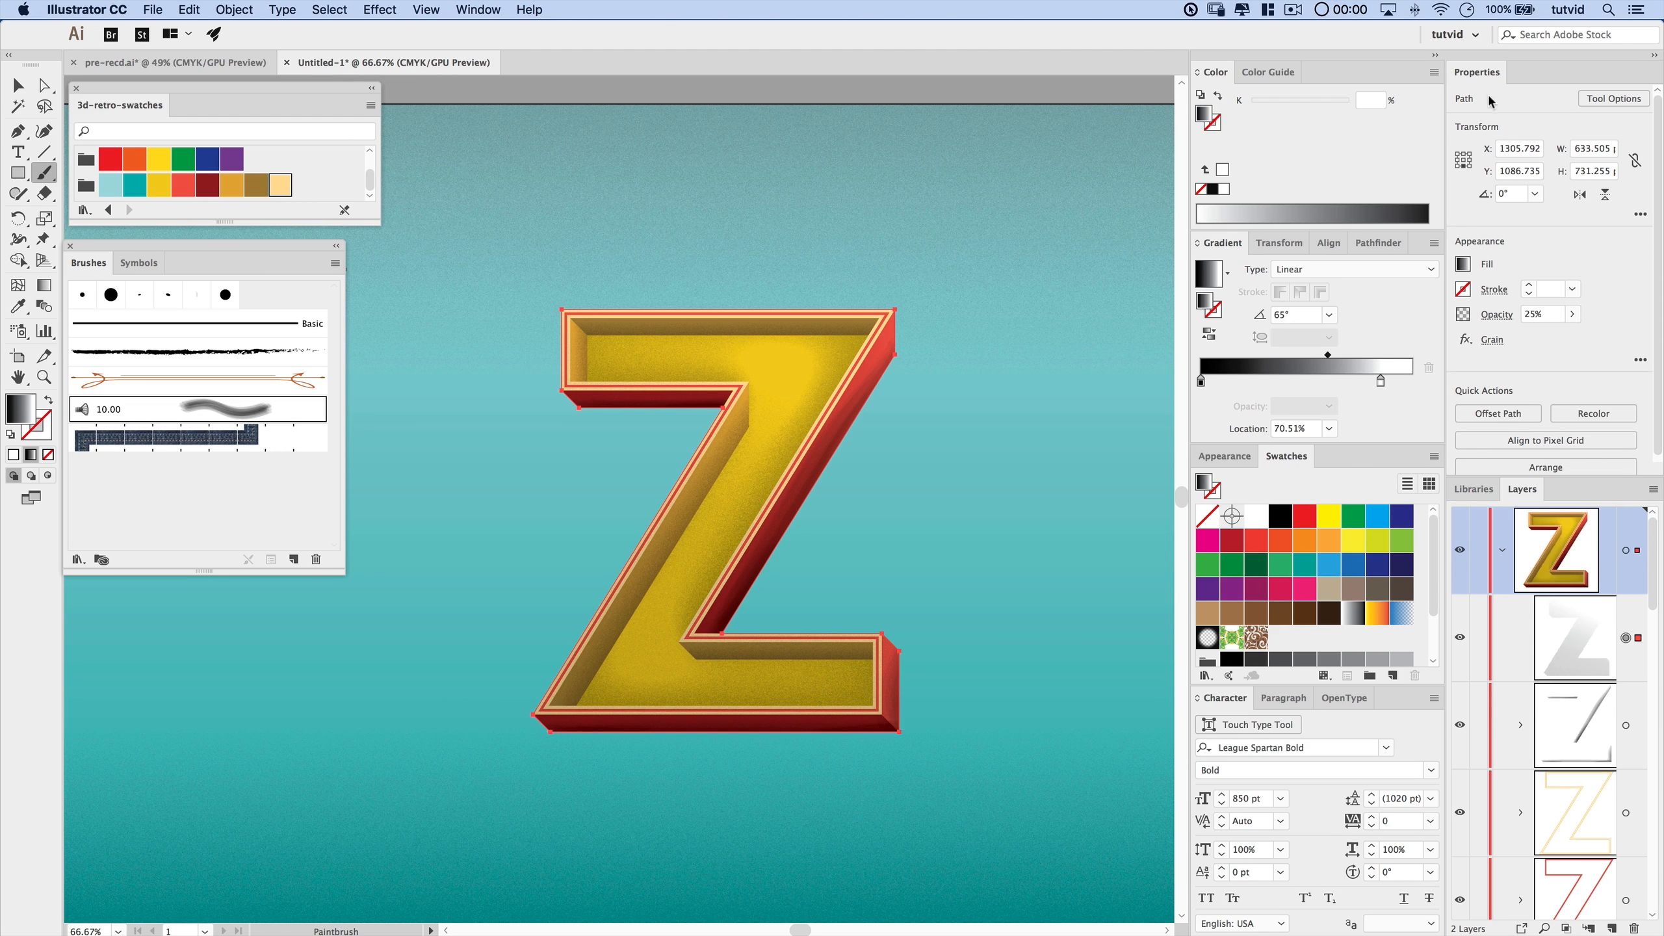
pyautogui.click(1483, 73)
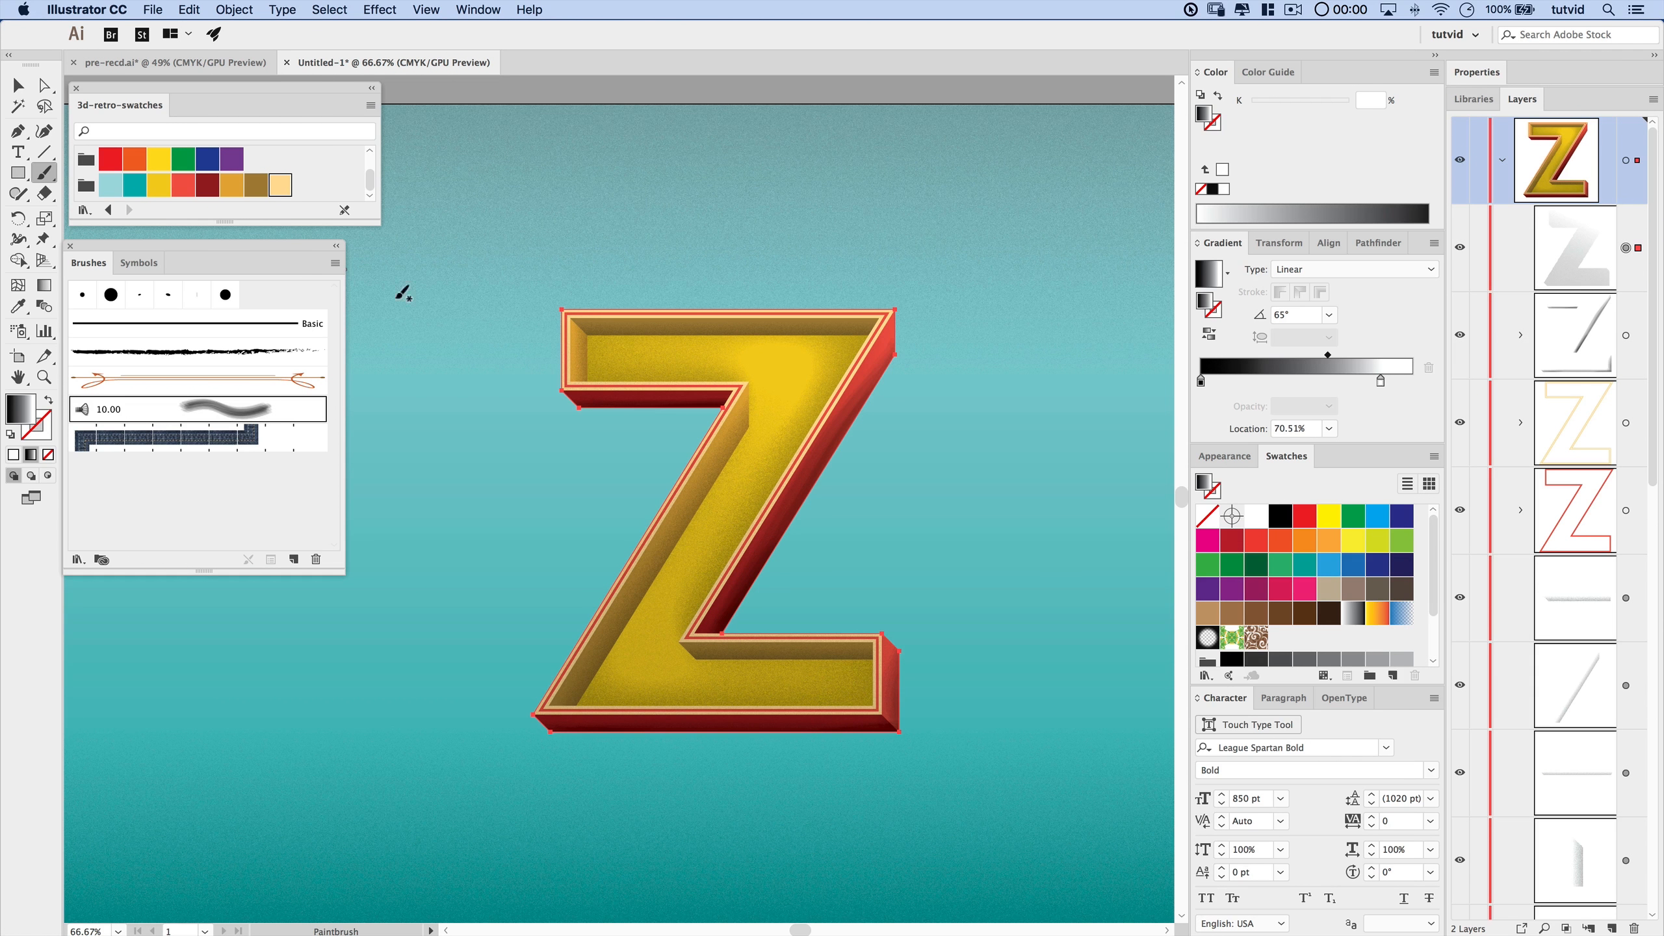
# - Clear the Brushes, 3d-retro-swatches and all remaining panels from the workspace and show the whole artboard with nothing selected
pyautogui.click(71, 245)
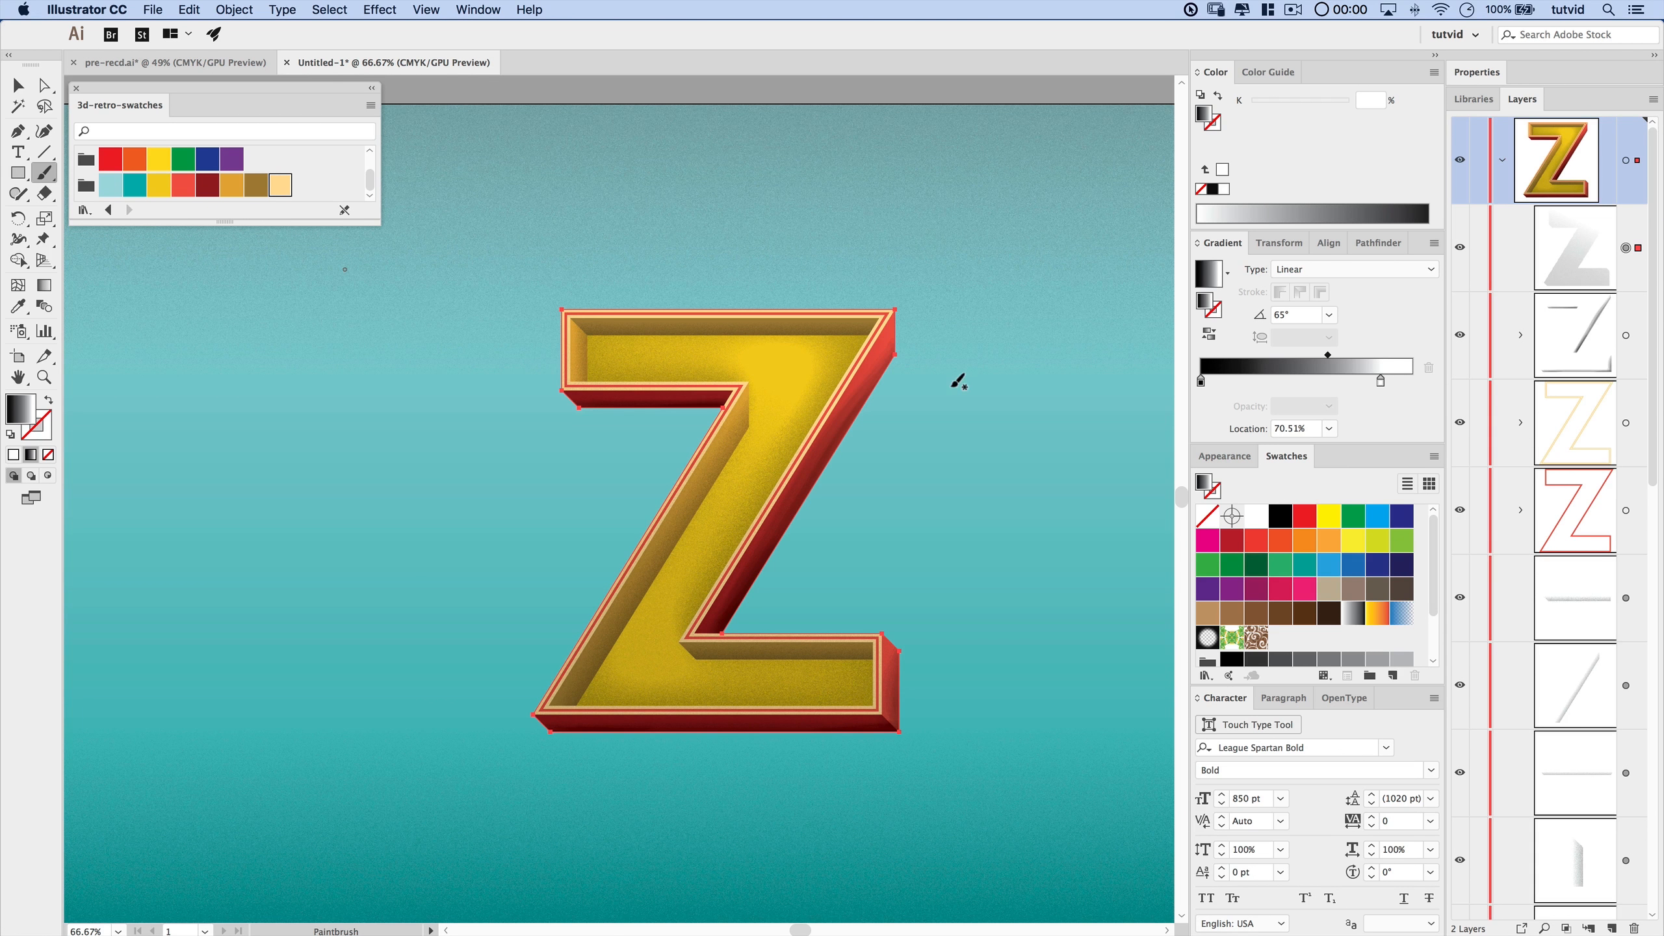
pyautogui.click(18, 84)
pyautogui.click(882, 241)
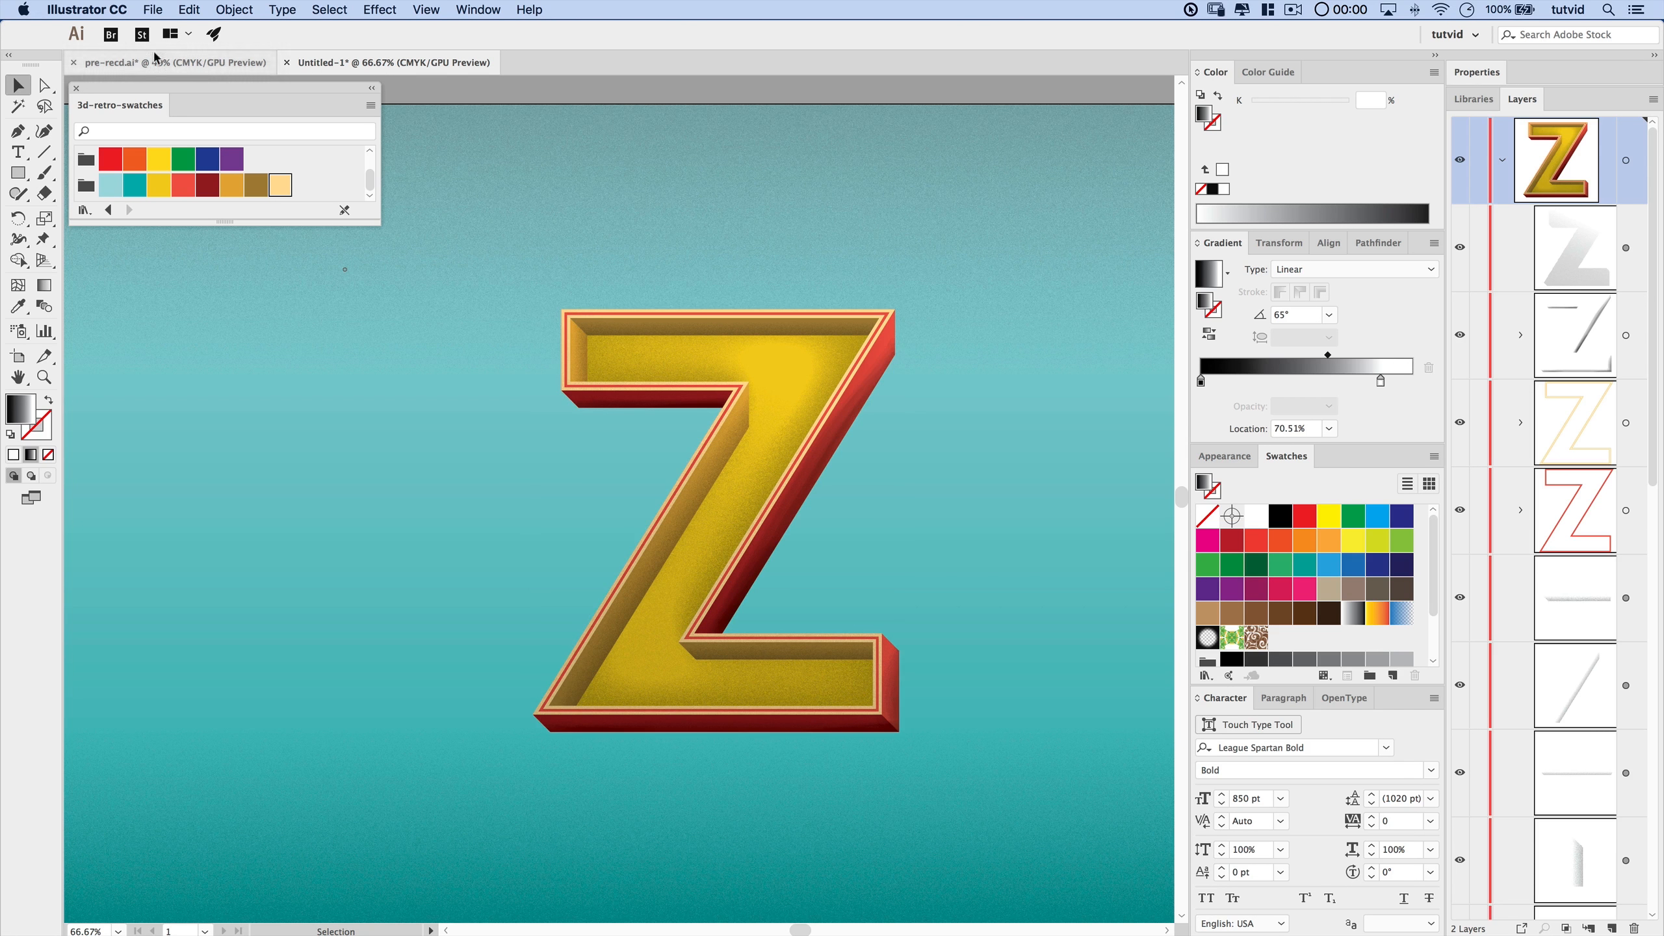
pyautogui.click(76, 89)
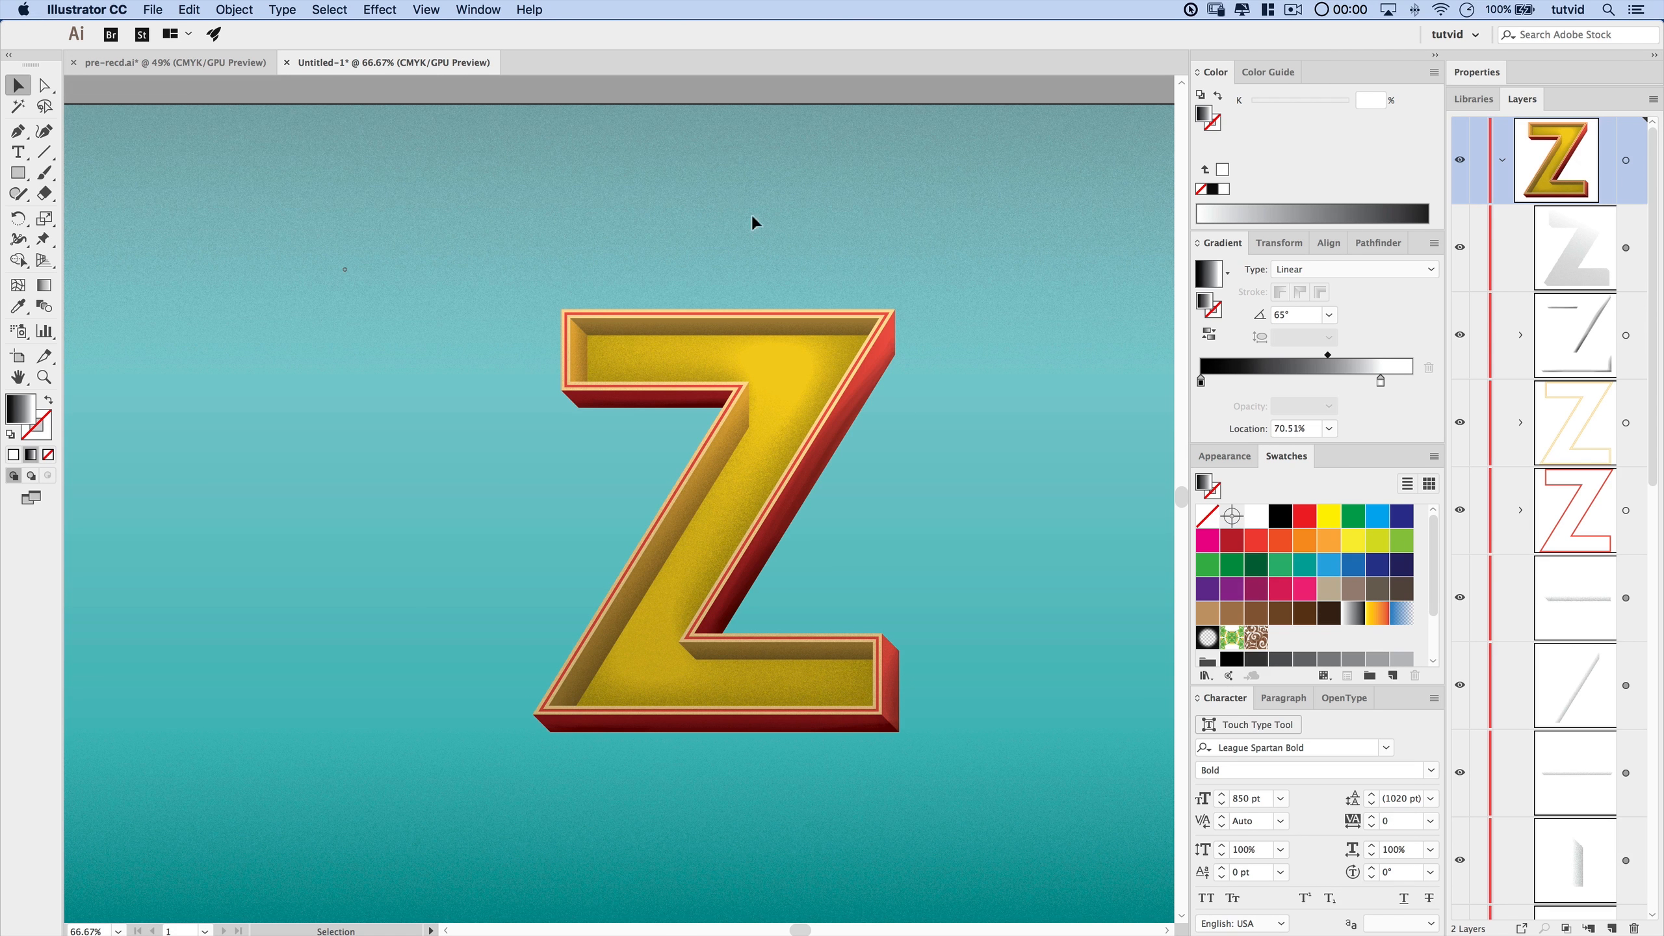
pyautogui.press('Tab')
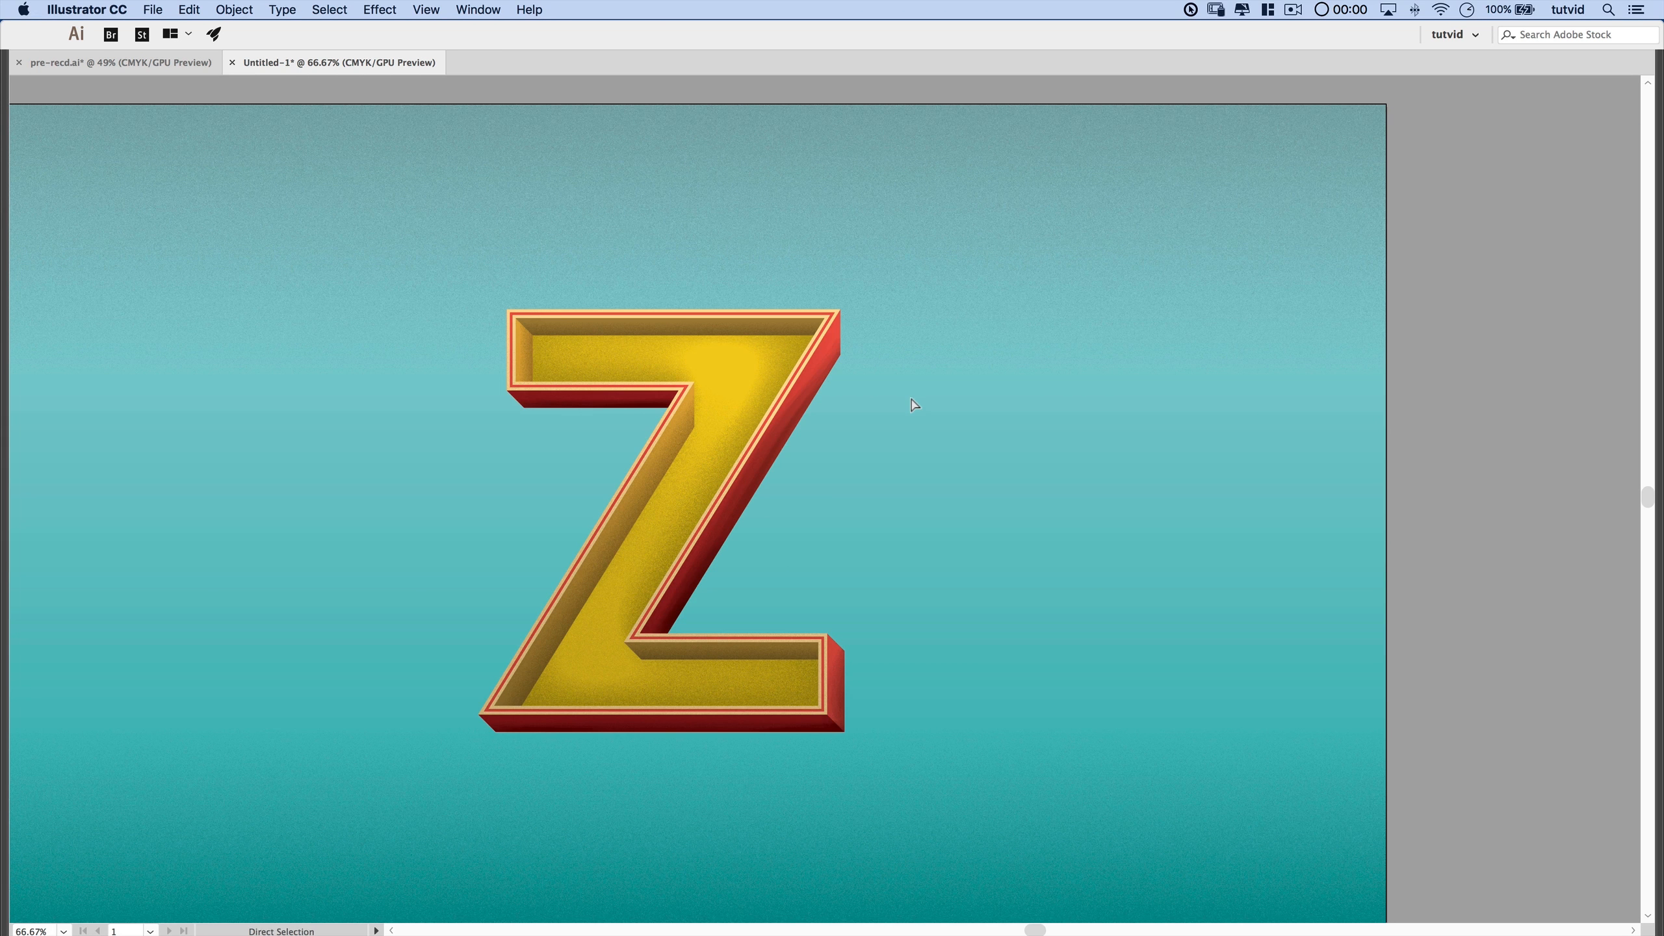
pyautogui.press('super+0')
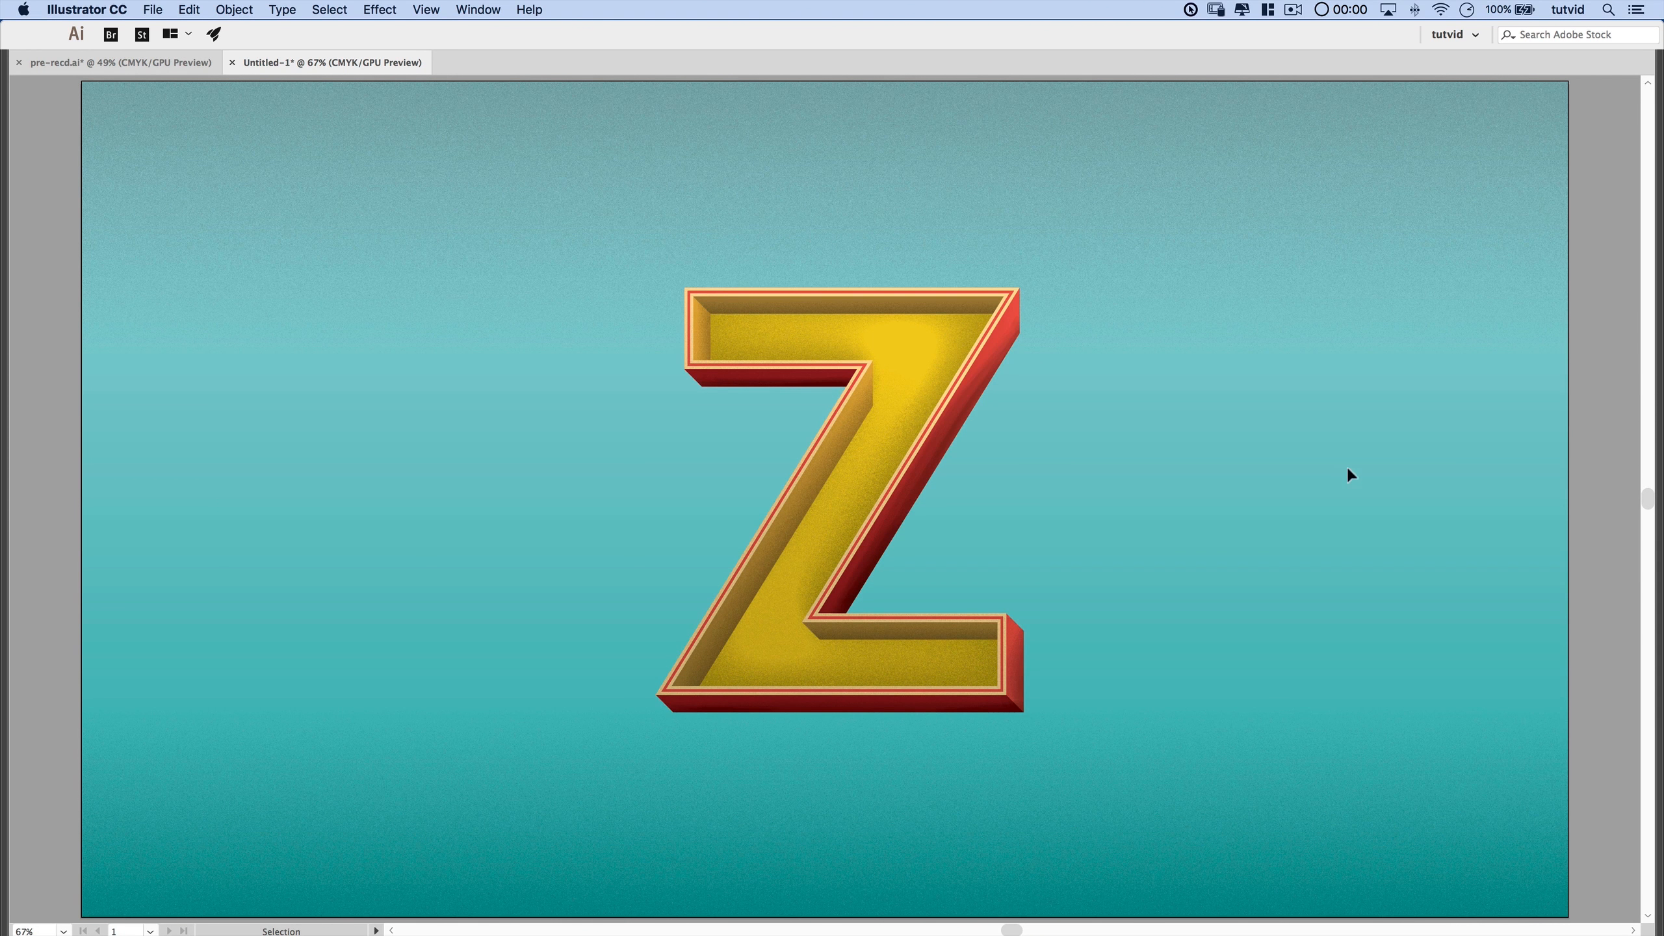